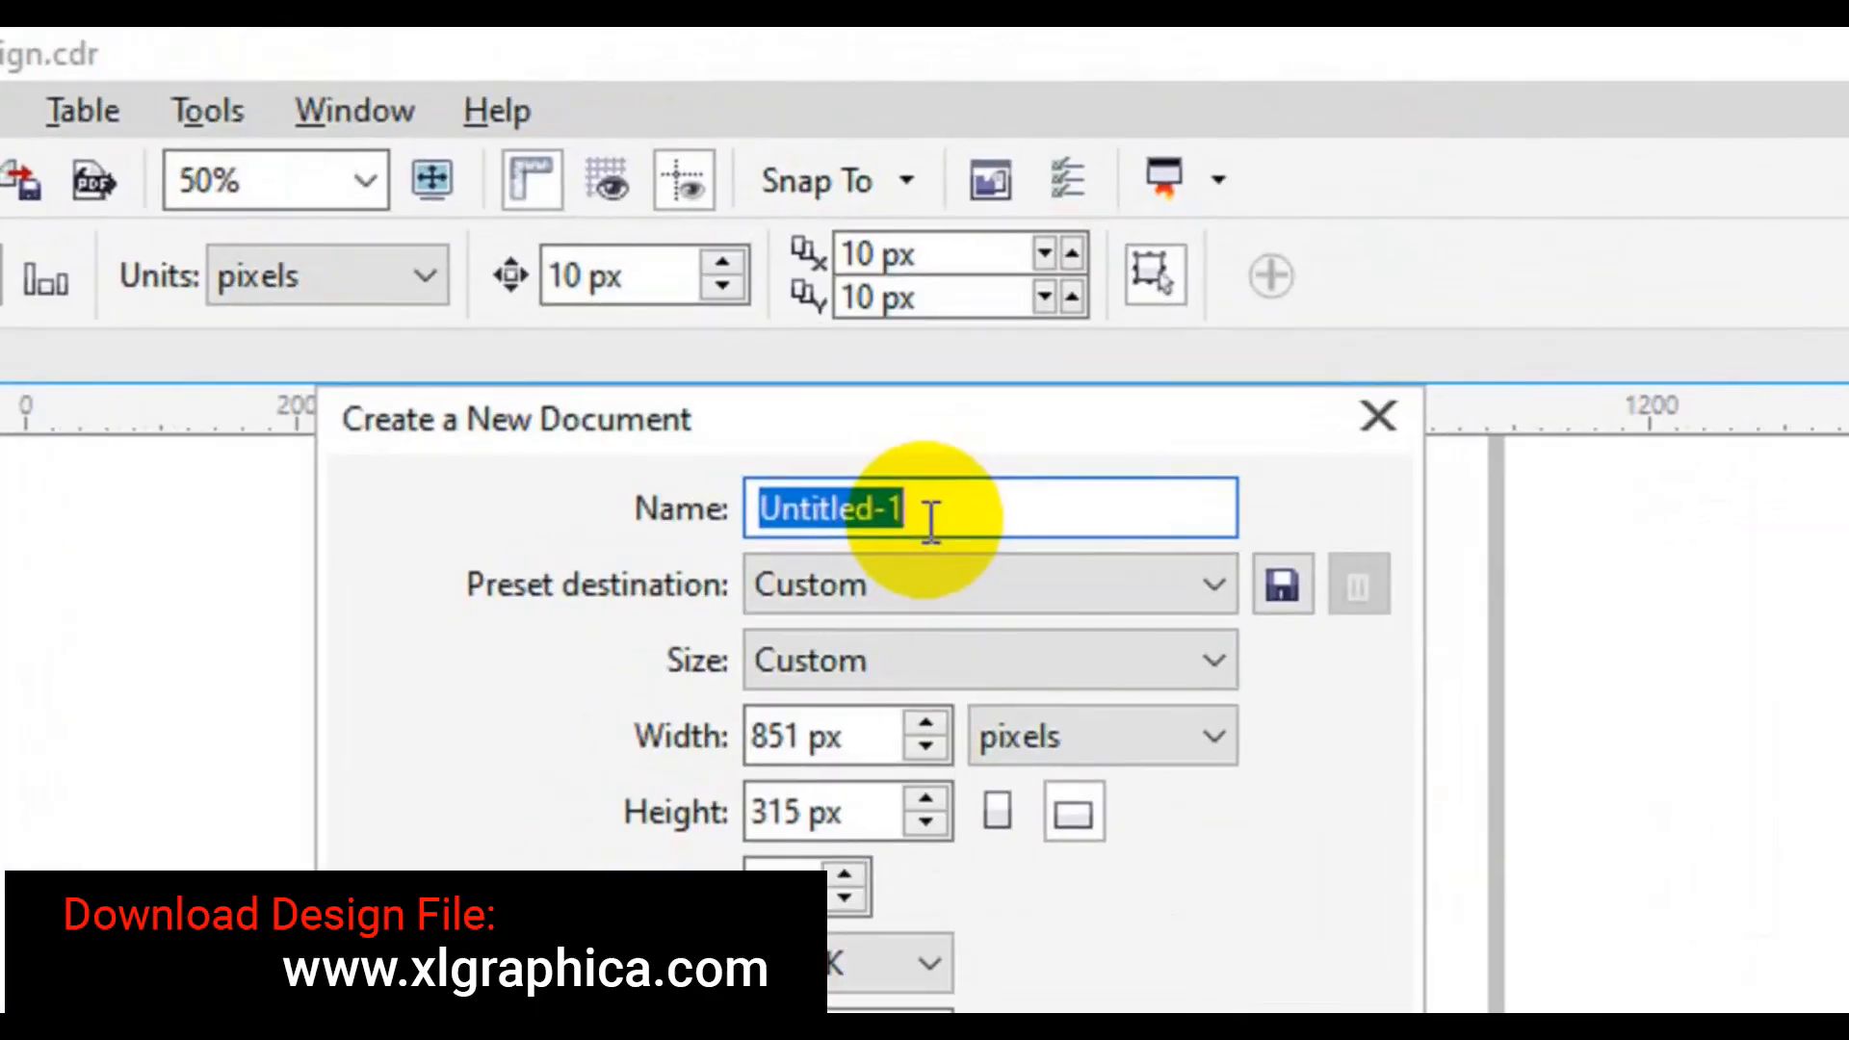
- Create a document named 'Creative Business Card Design', 3.75 × 2.25 inches, CMYK at 300 dpi
type("Creative Business Card Design")
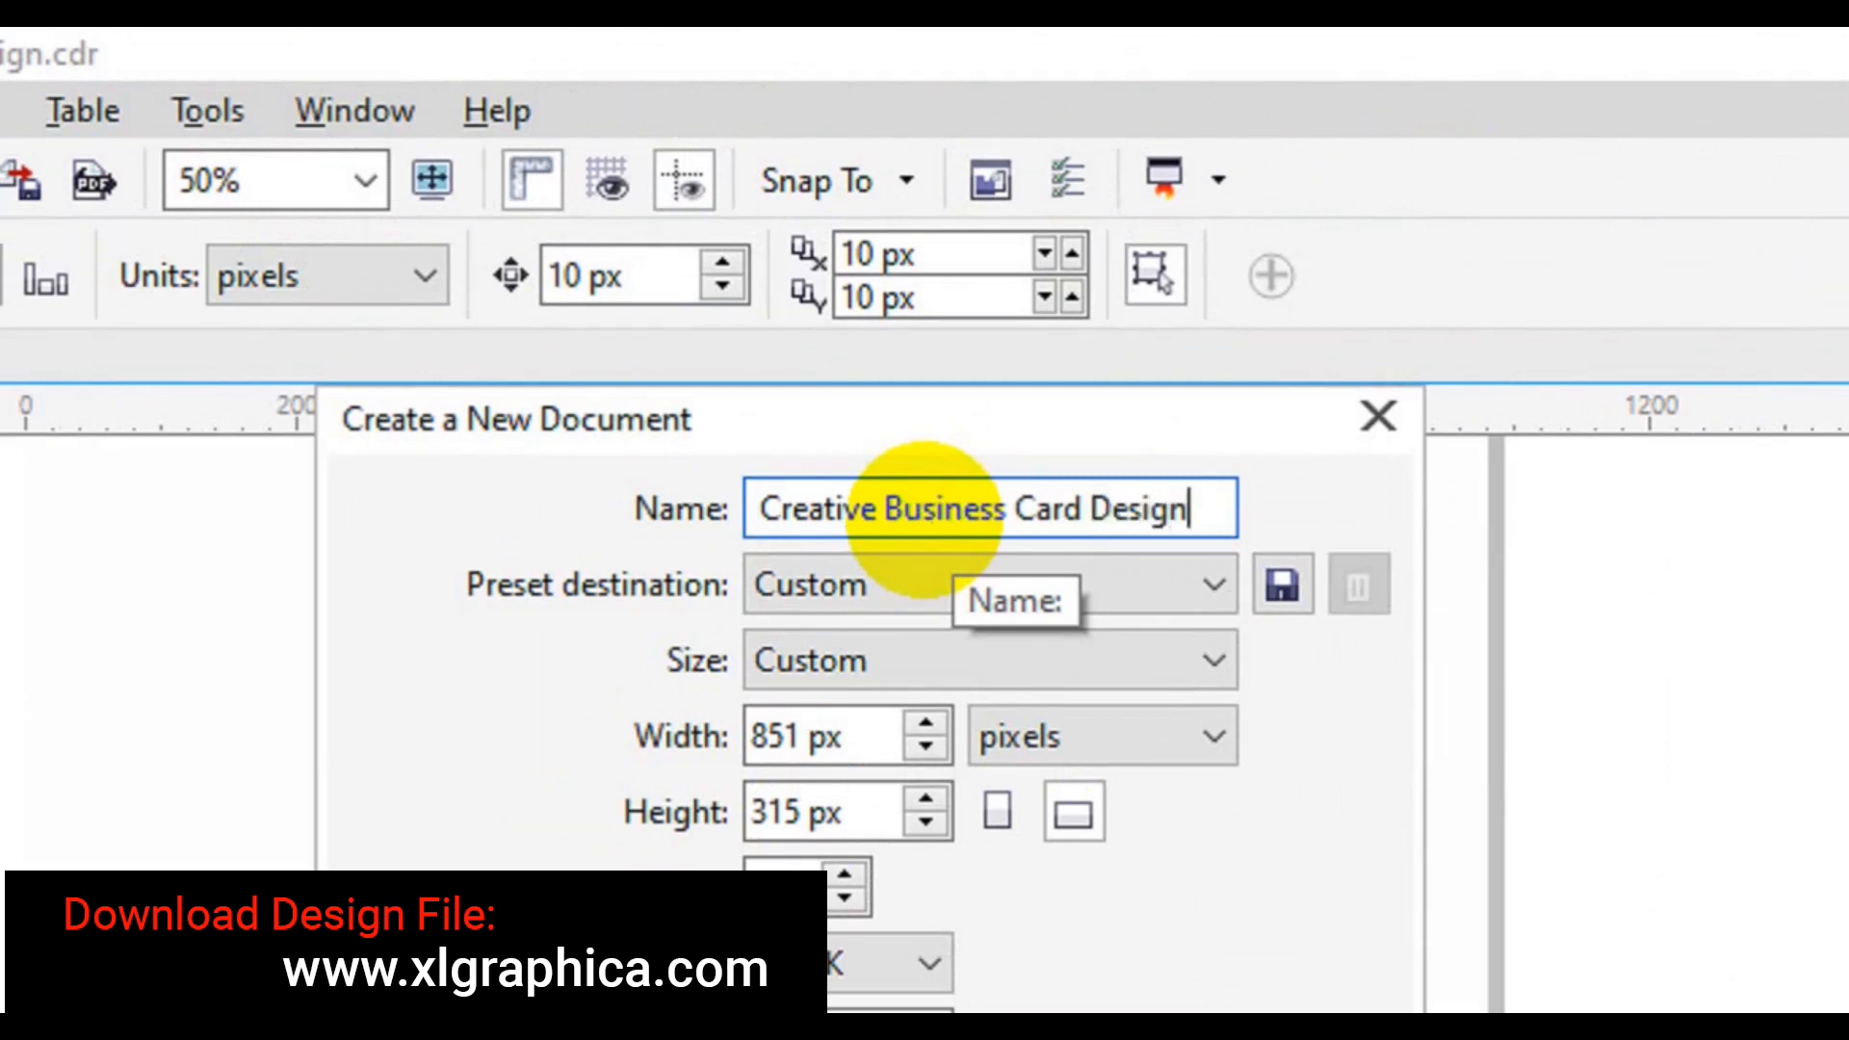
left_click(1072, 724)
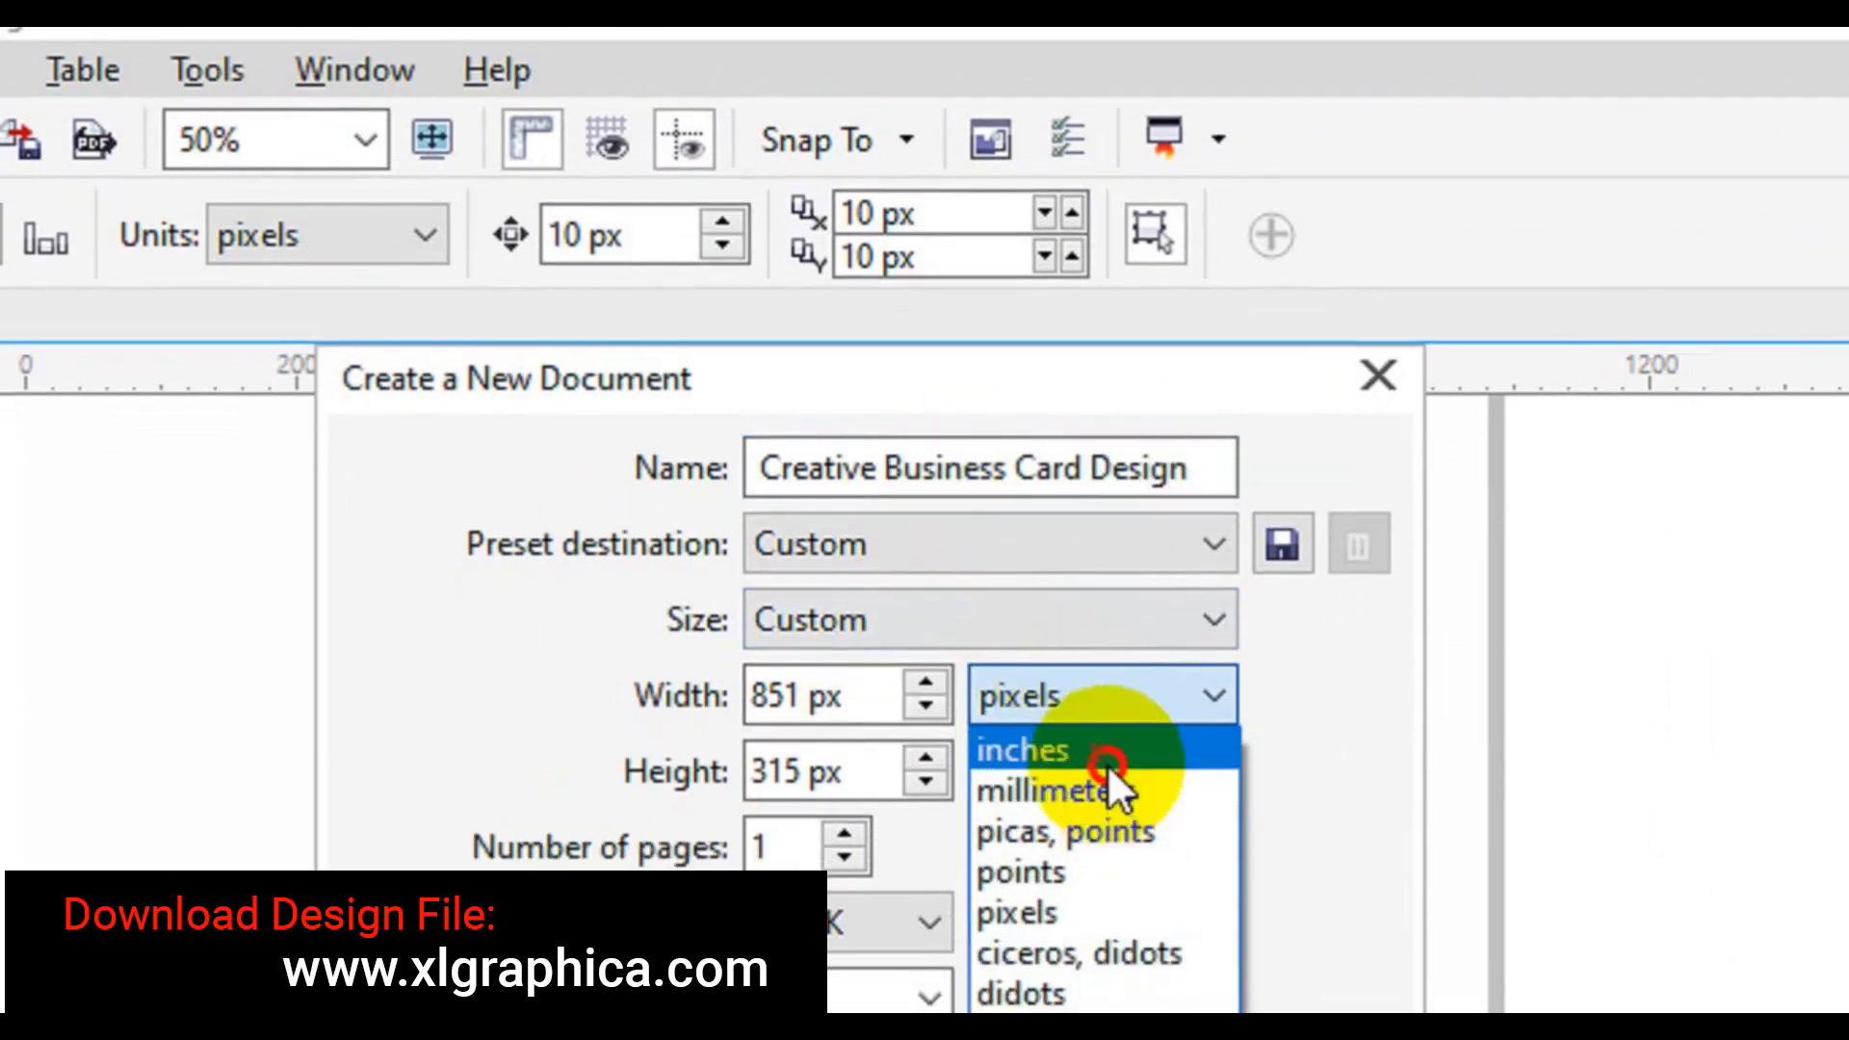
left_click(1100, 791)
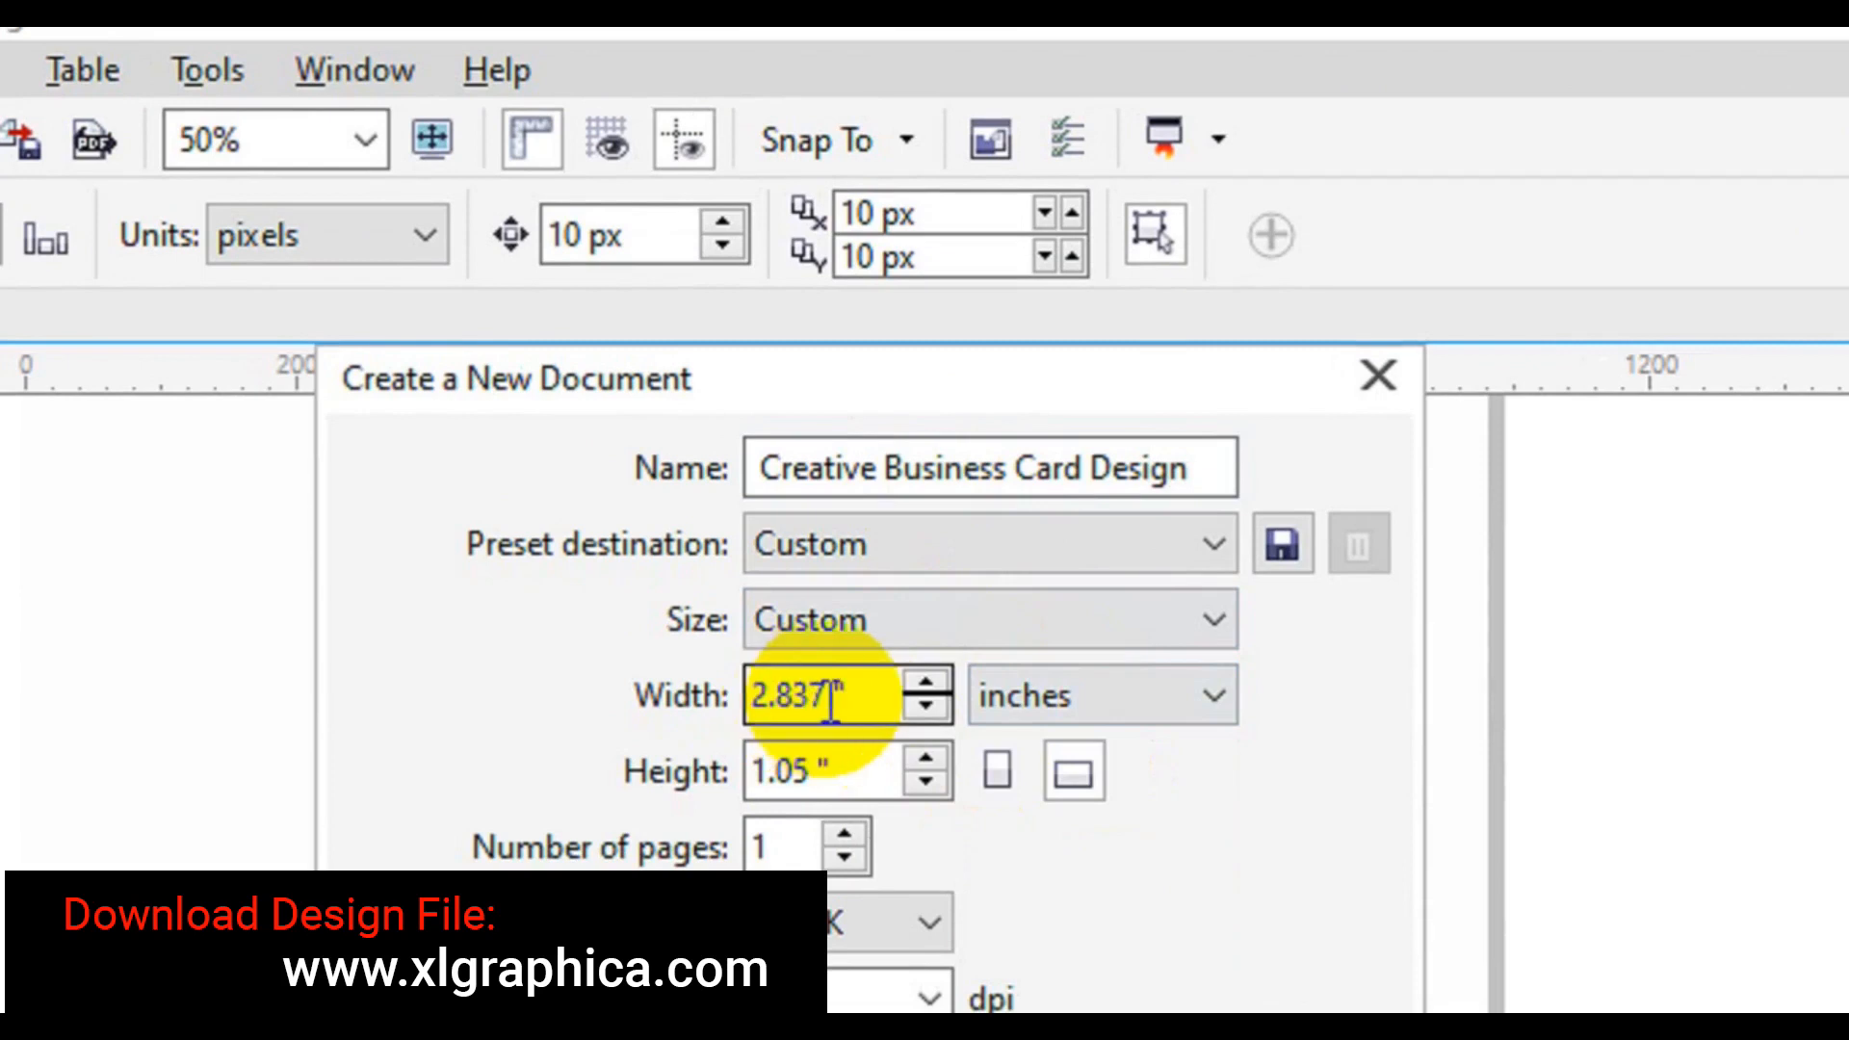
left_click_drag(830, 701, 701, 710)
type("3.")
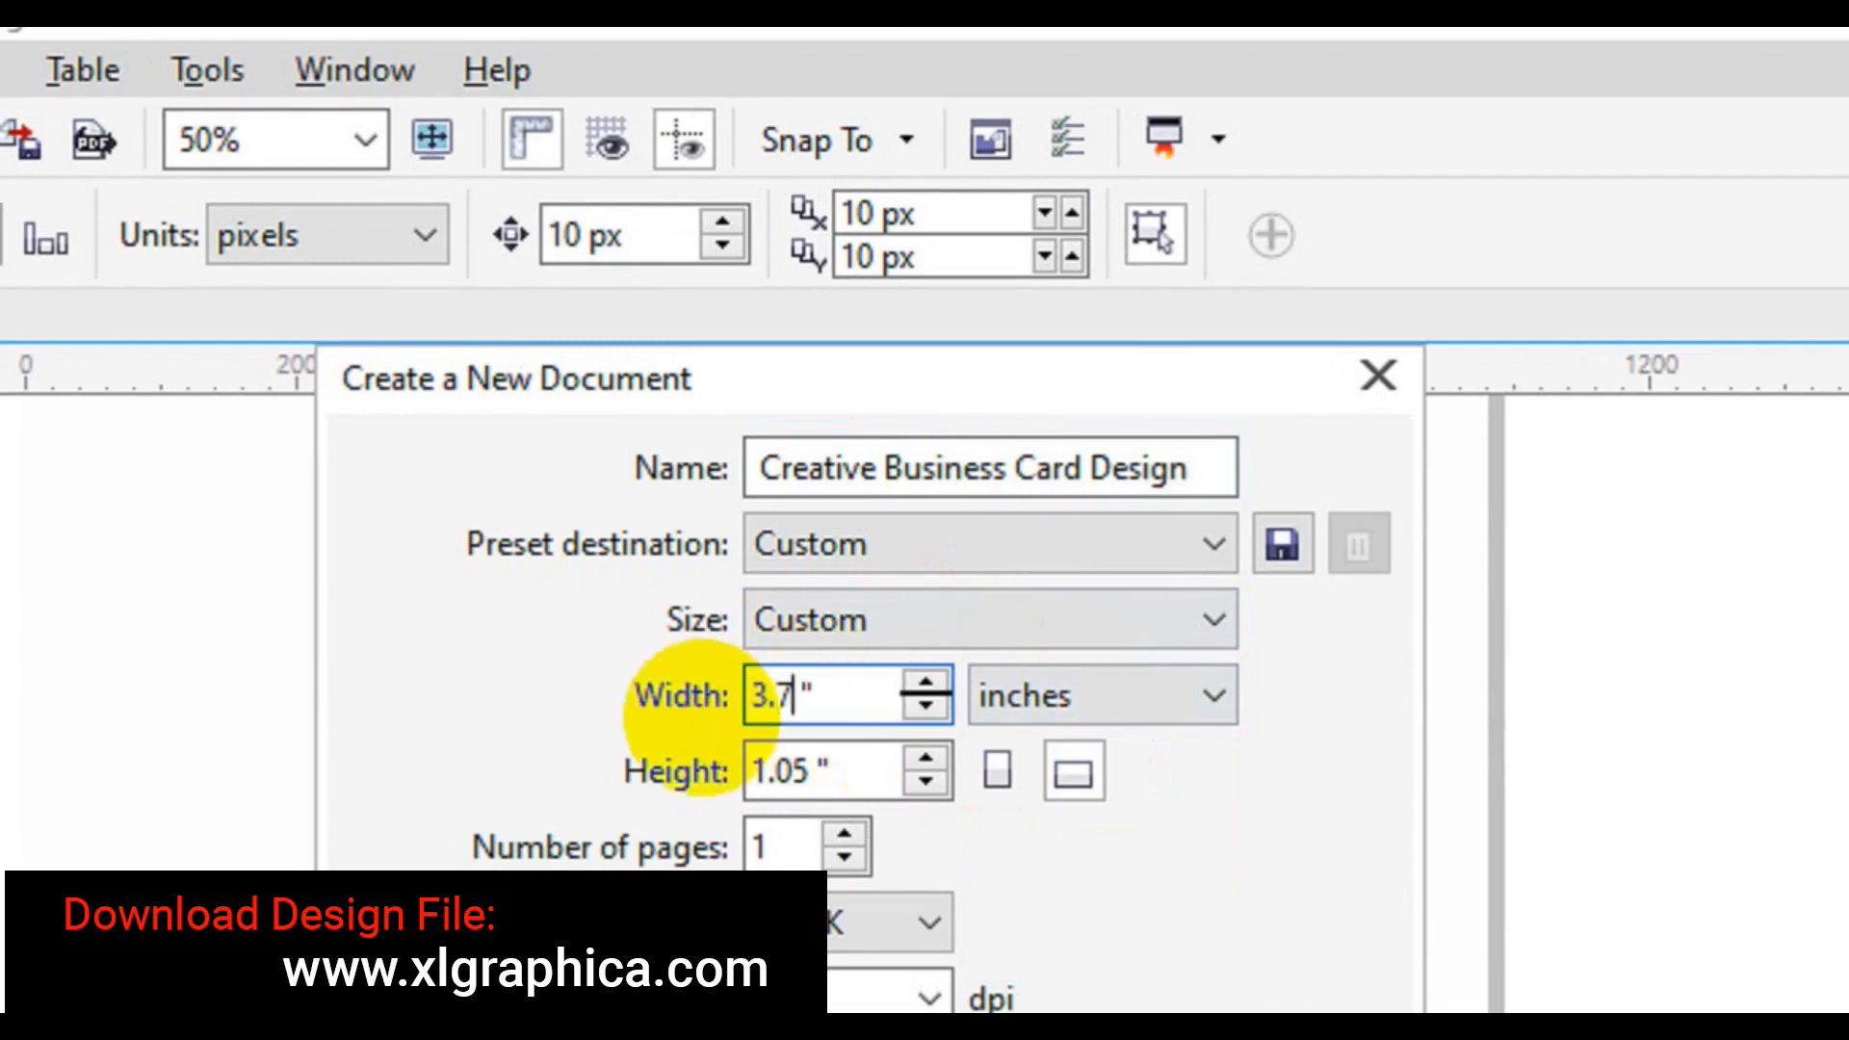
left_click_drag(807, 770, 724, 771)
type("2.")
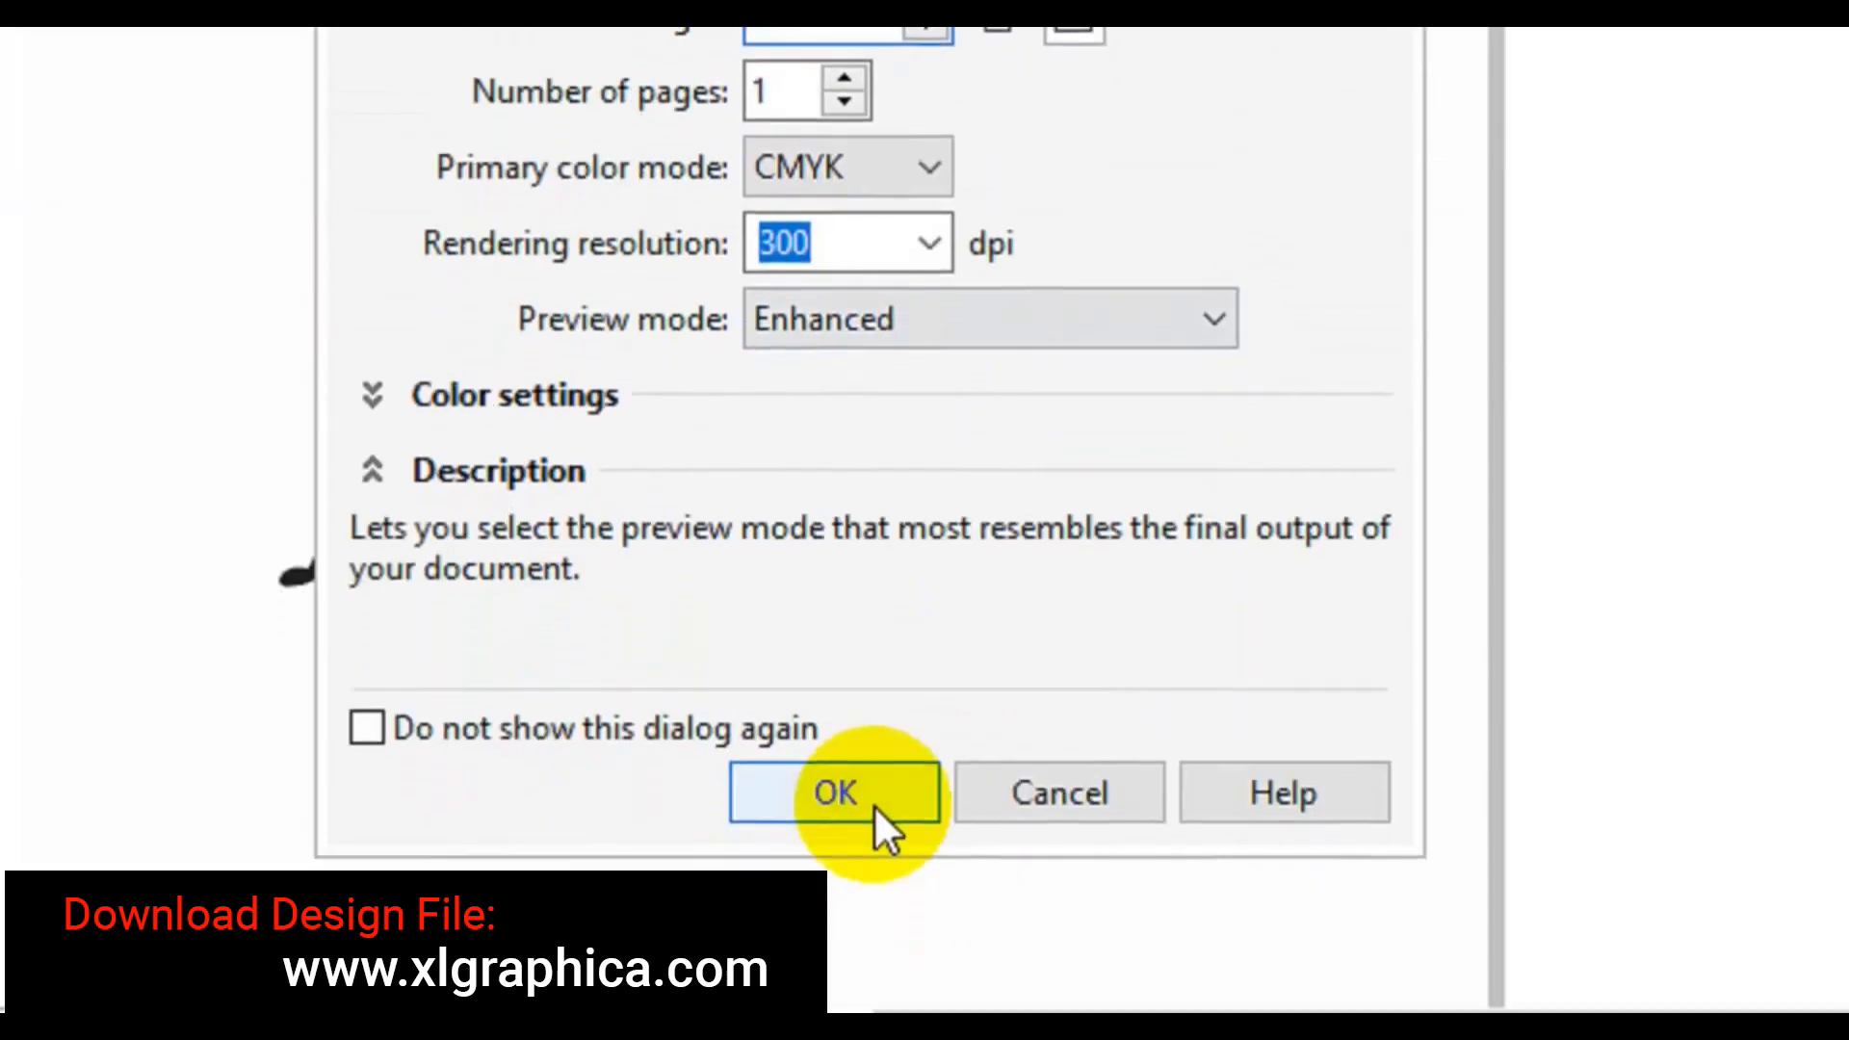
left_click(872, 805)
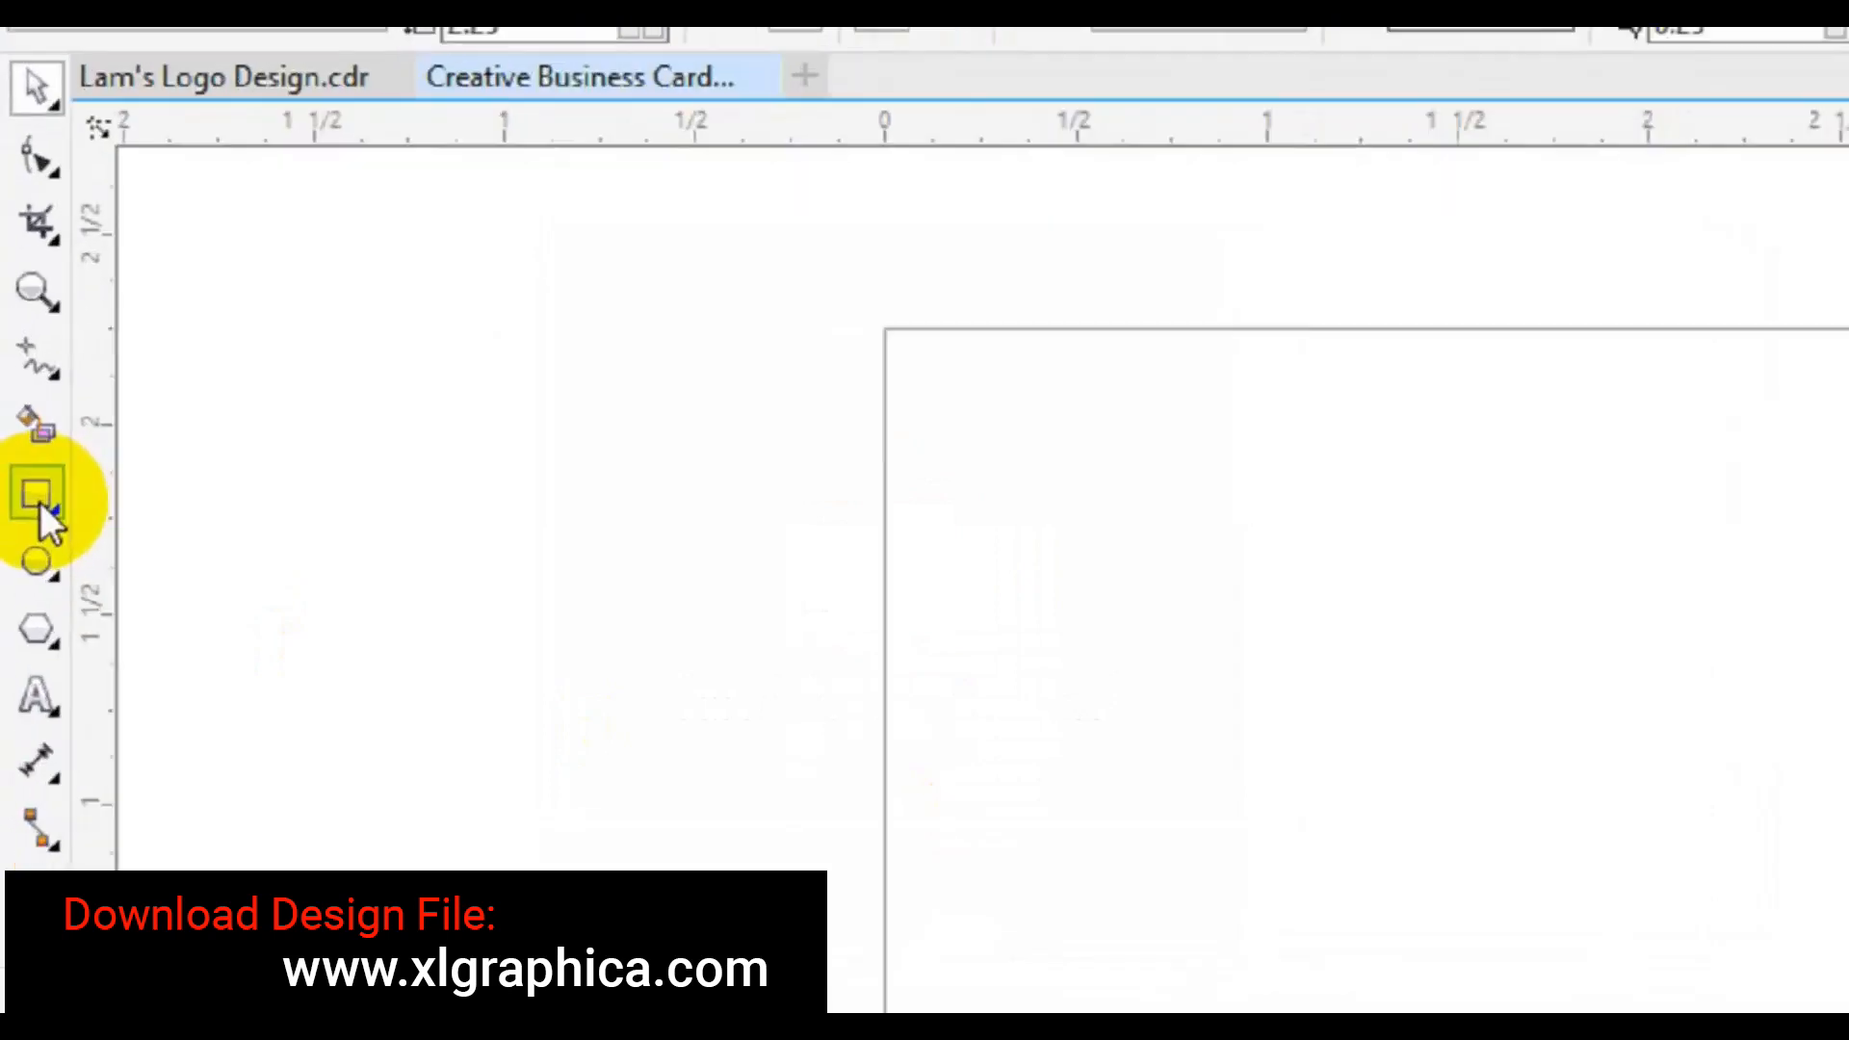
- Draw a page-sized rectangle and resize it to 3.5 × 2.0 inches
double_click(44, 525)
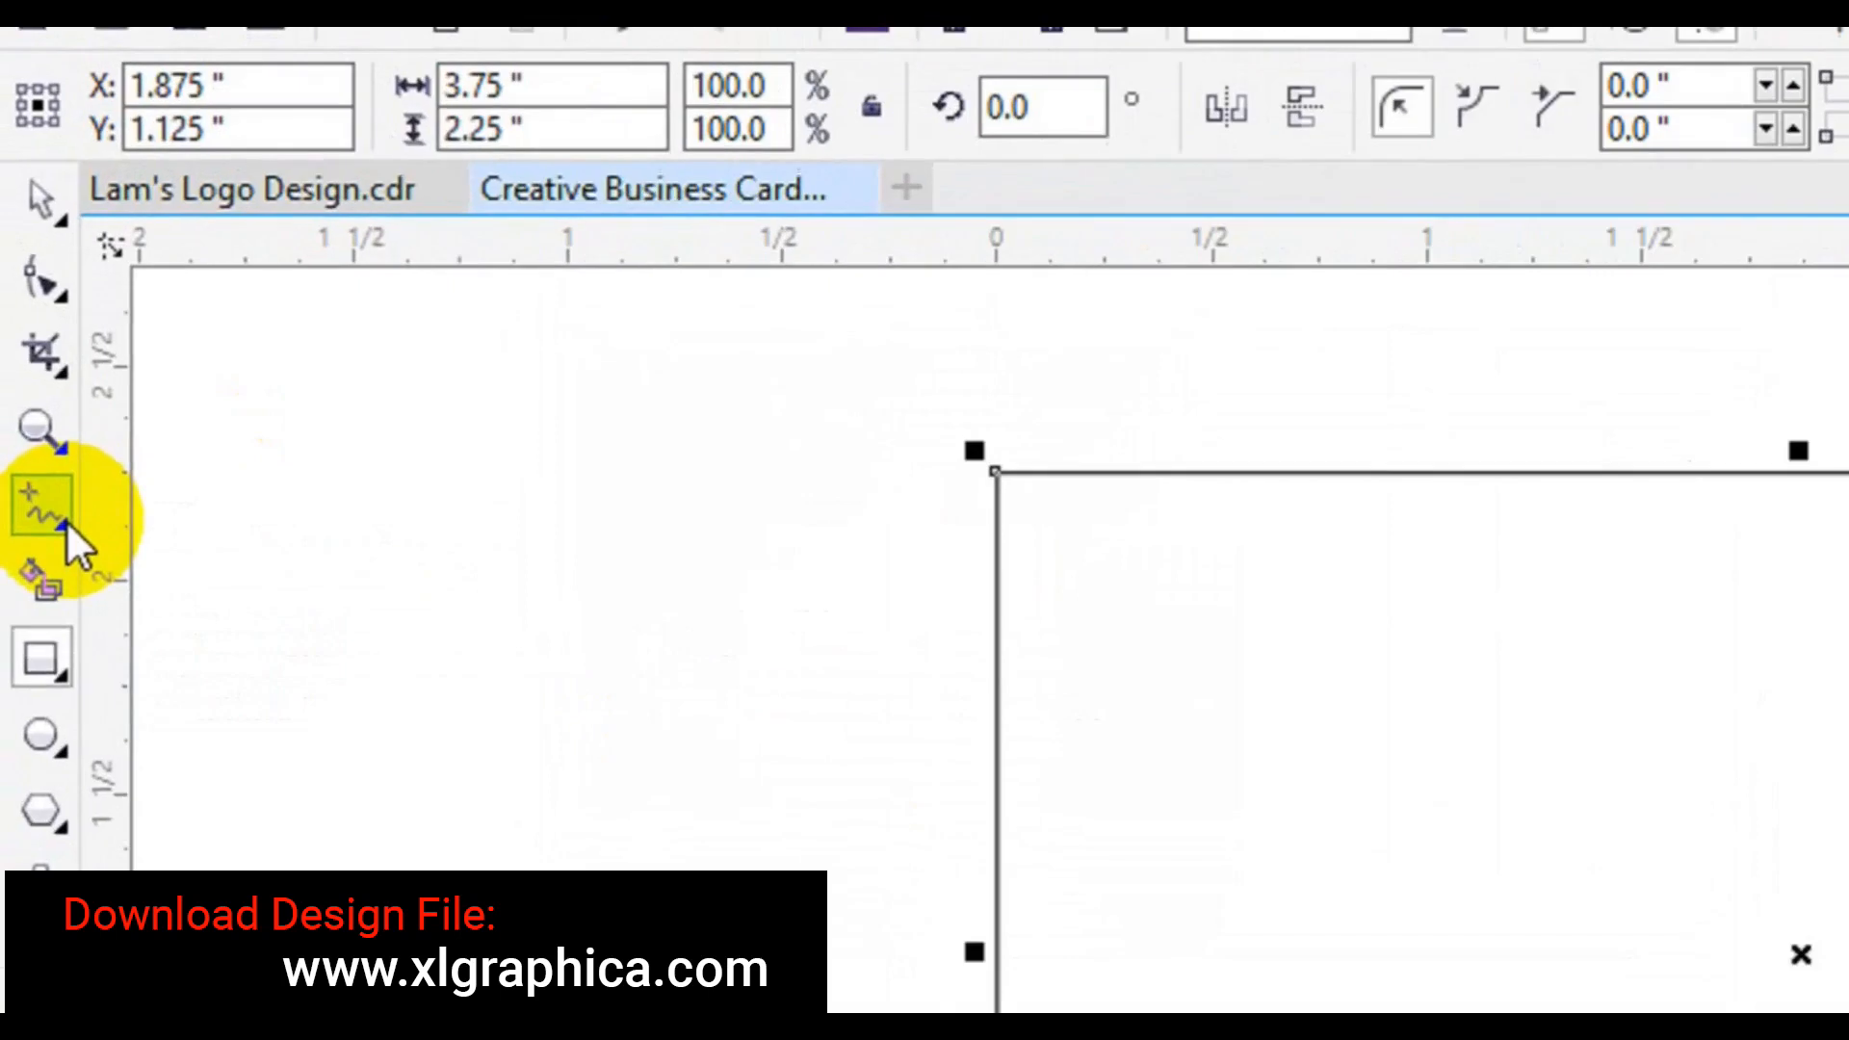
left_click(489, 85)
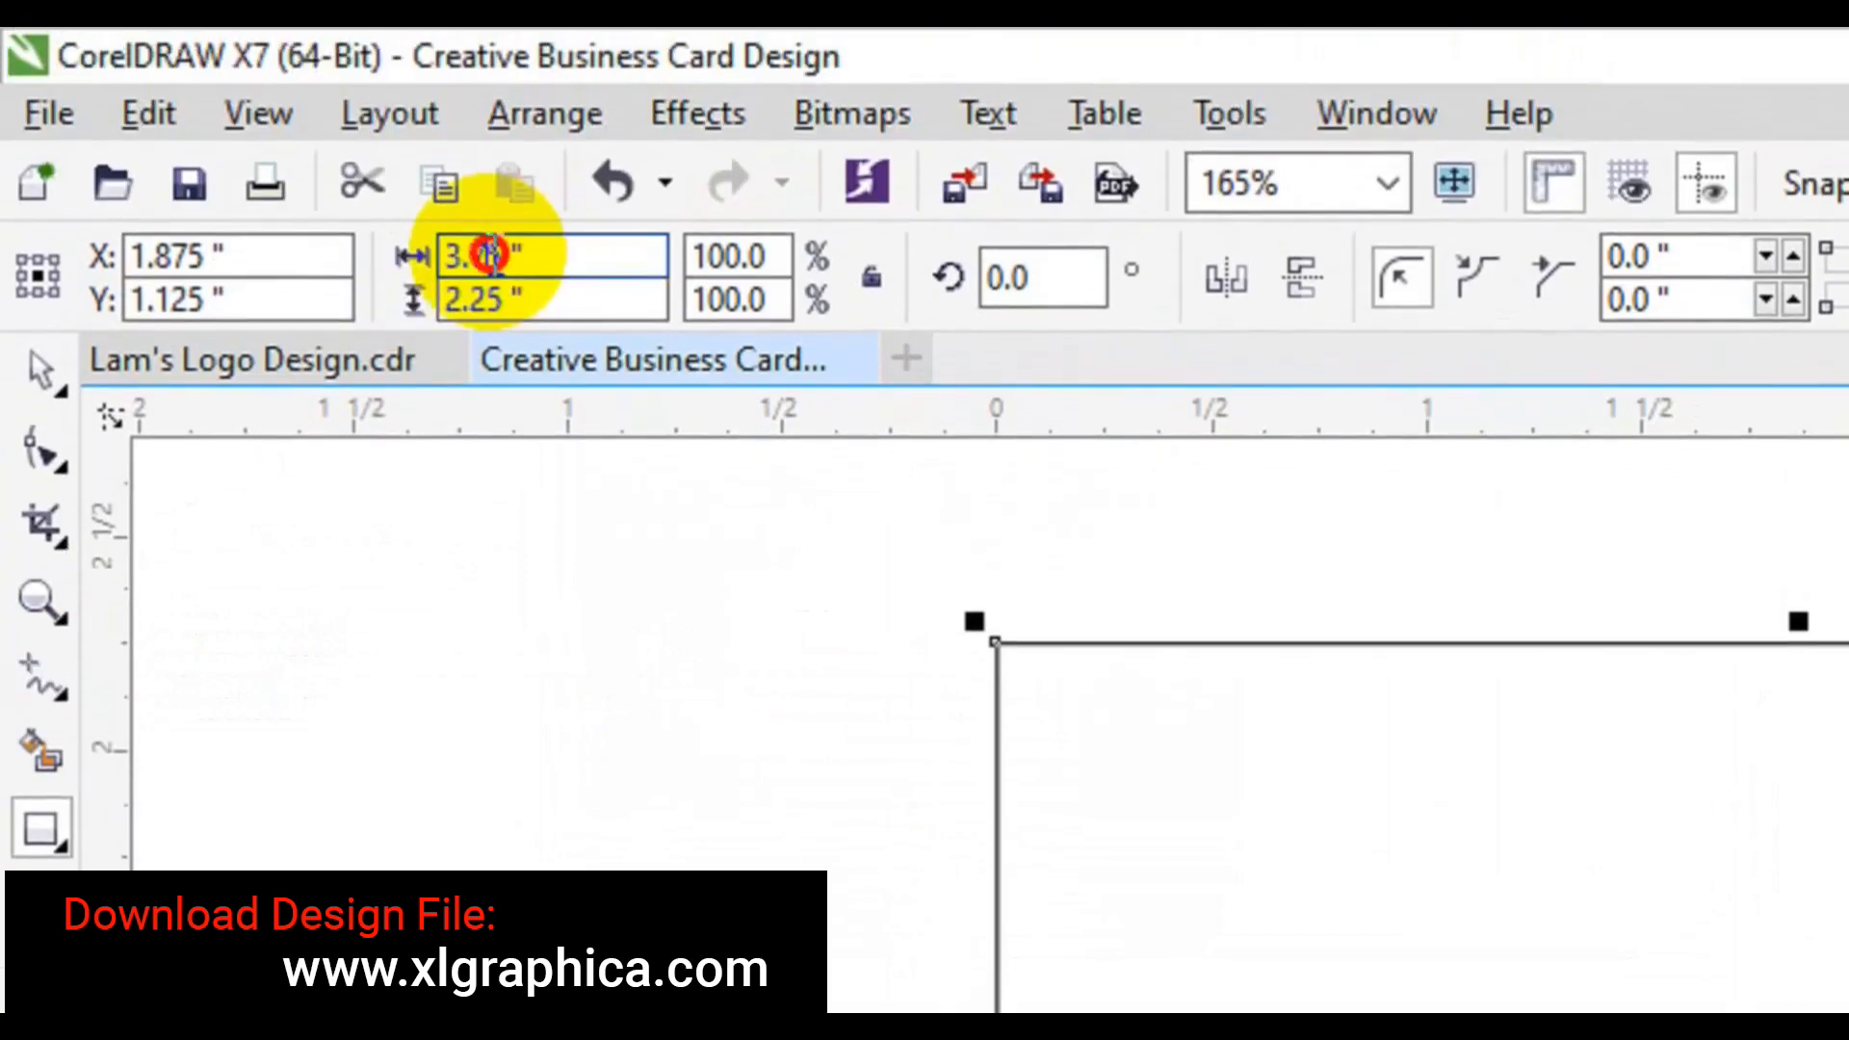
key("BackSpace")
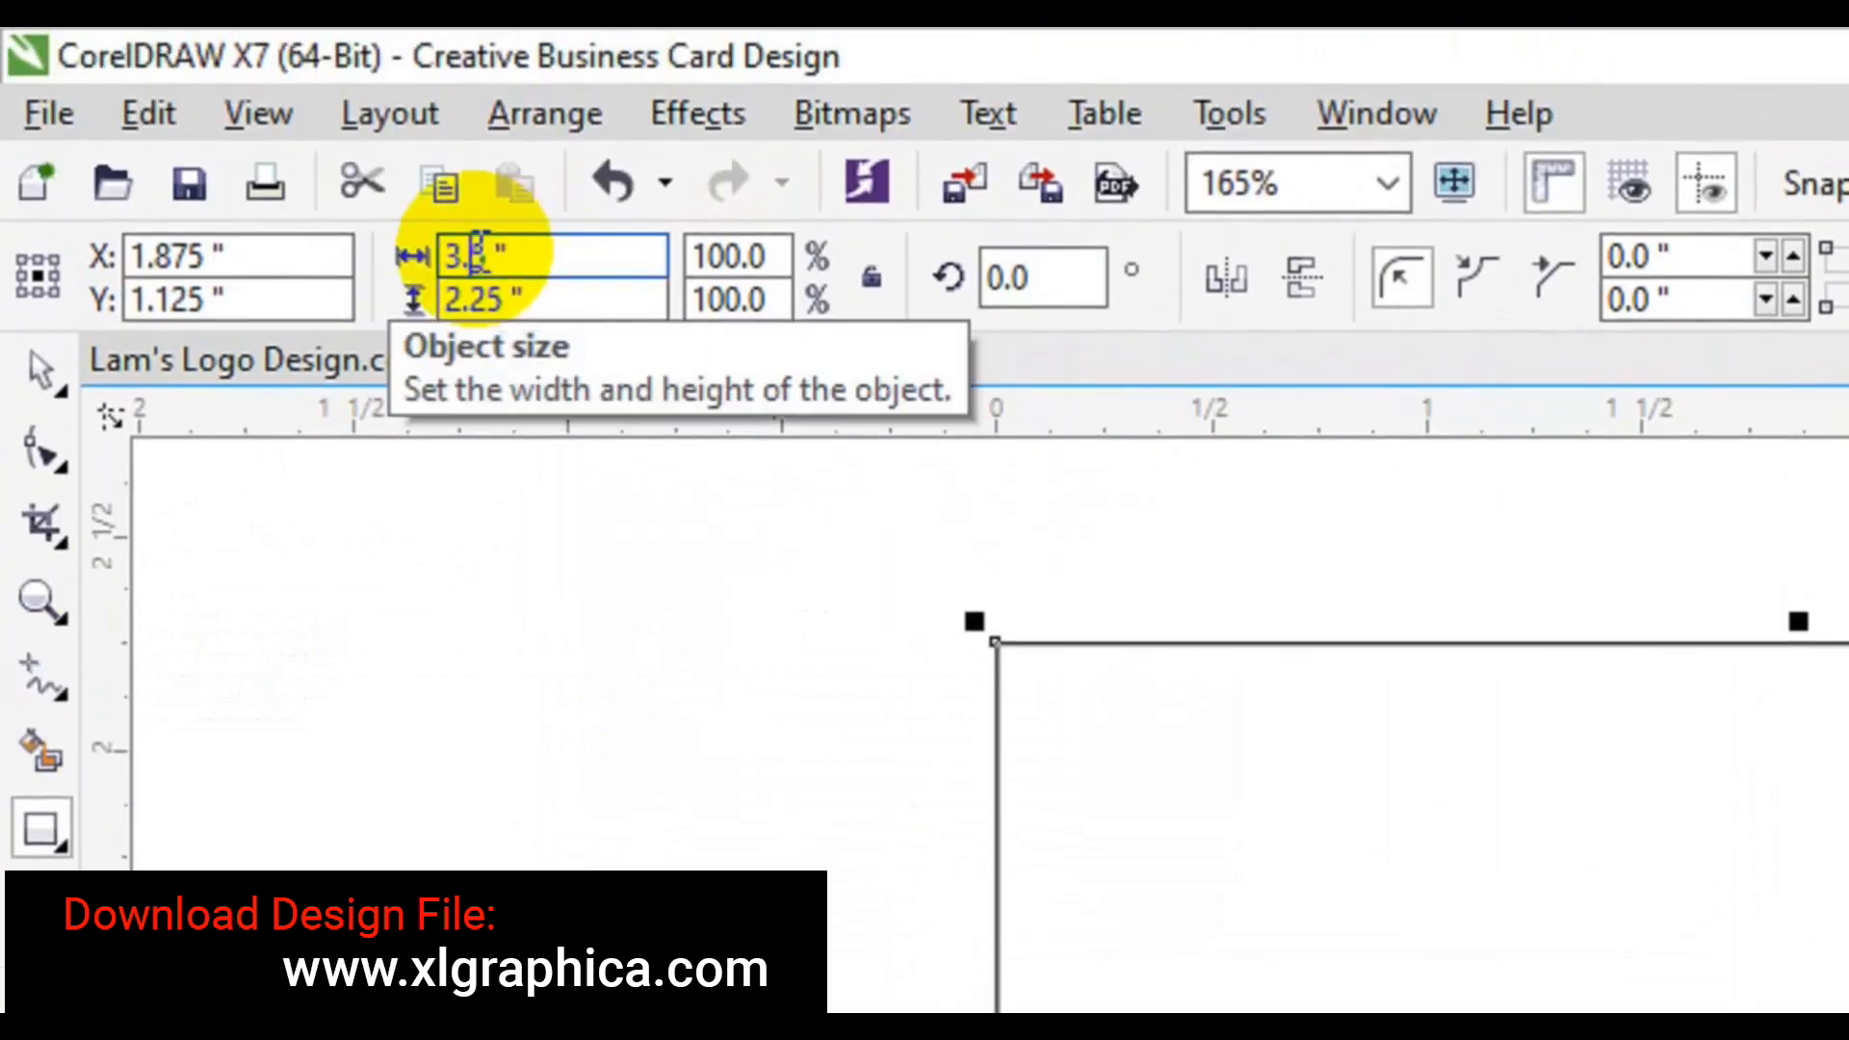
left_click_drag(499, 281, 479, 286)
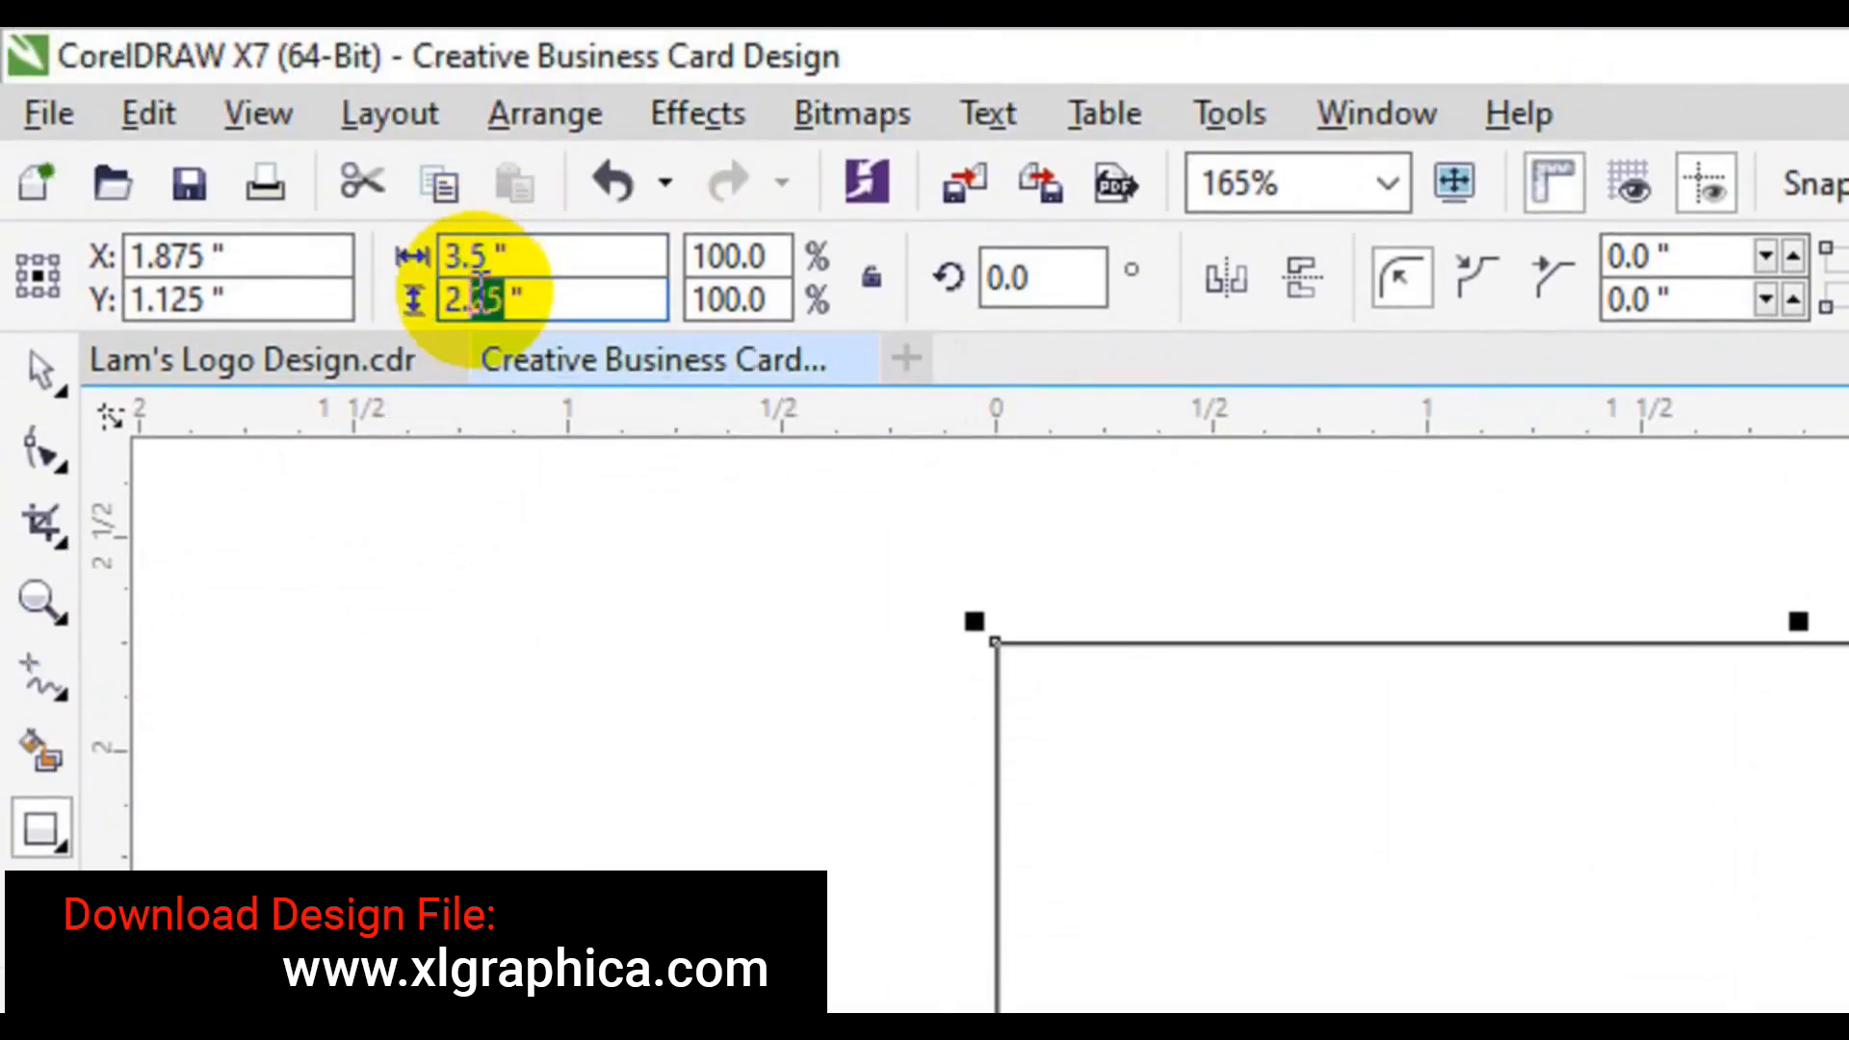
type("0")
key("Return")
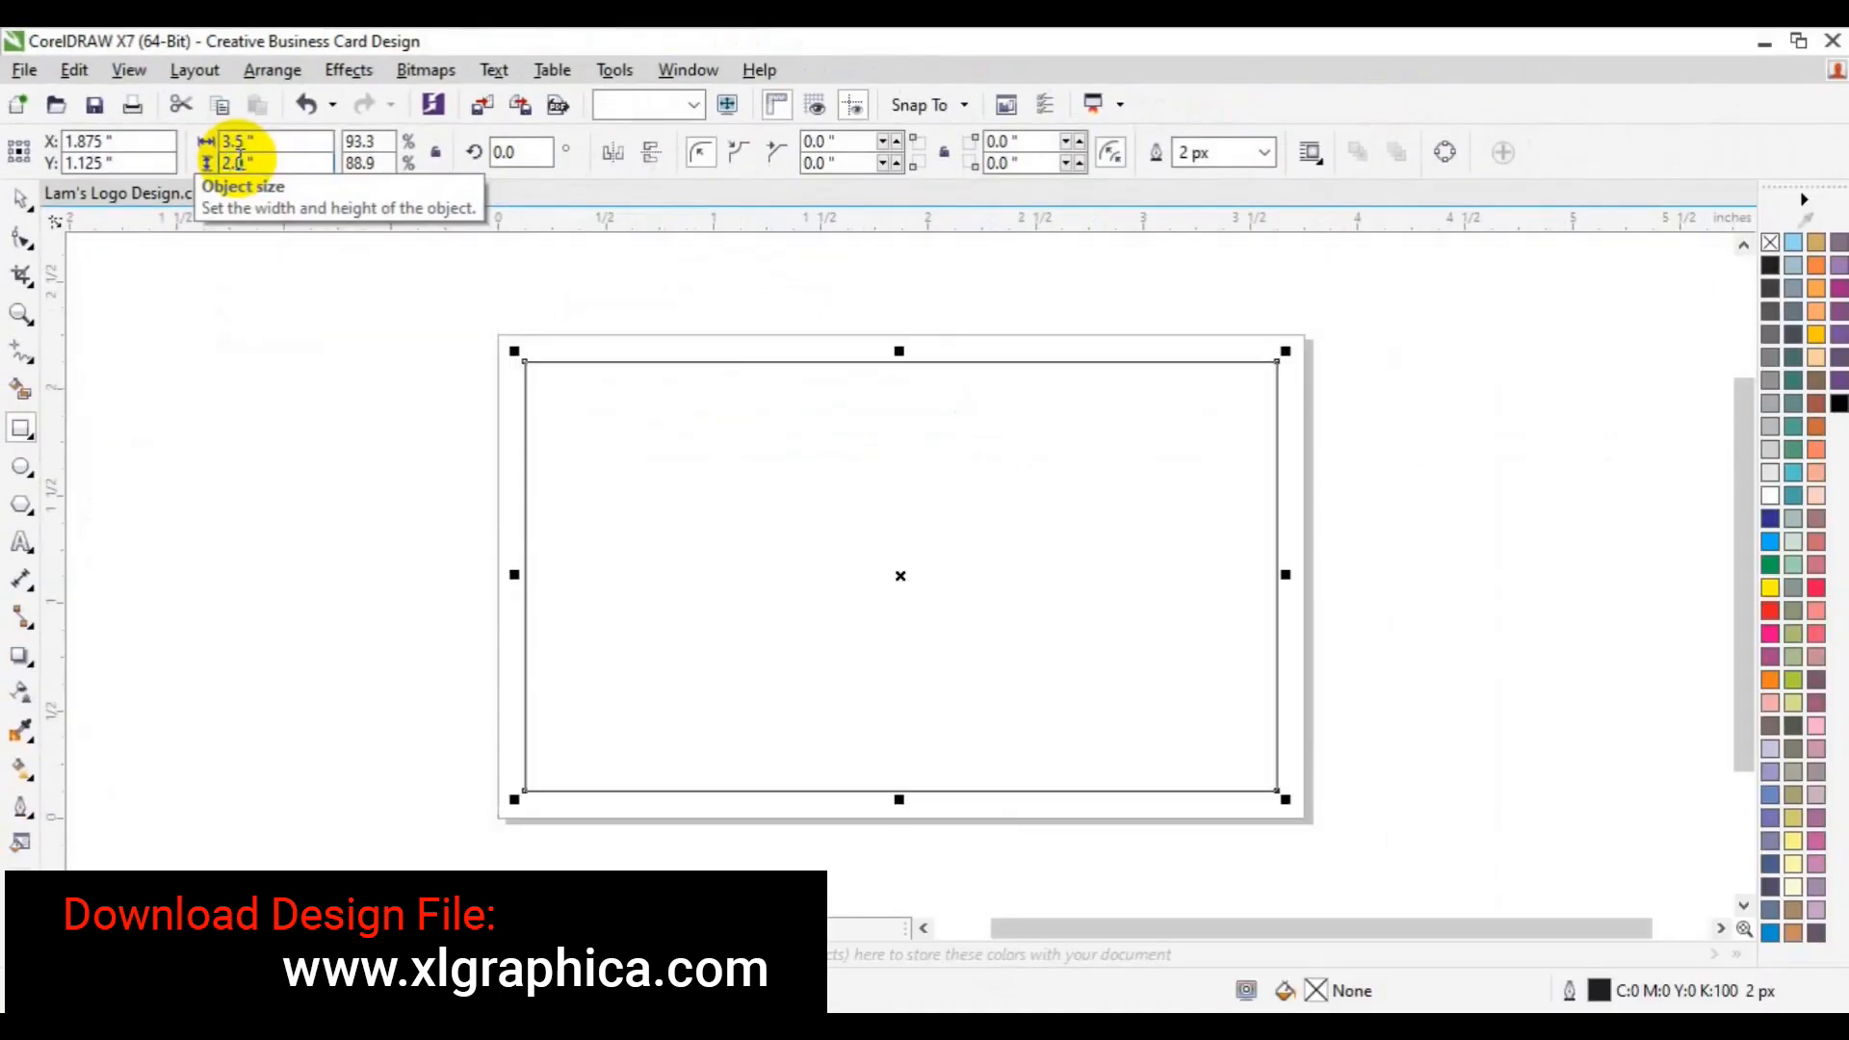
- Drag guidelines onto the 3.5 × 2.0 rectangle's left, top, bottom and right edges
left_click_drag(56, 577, 524, 594)
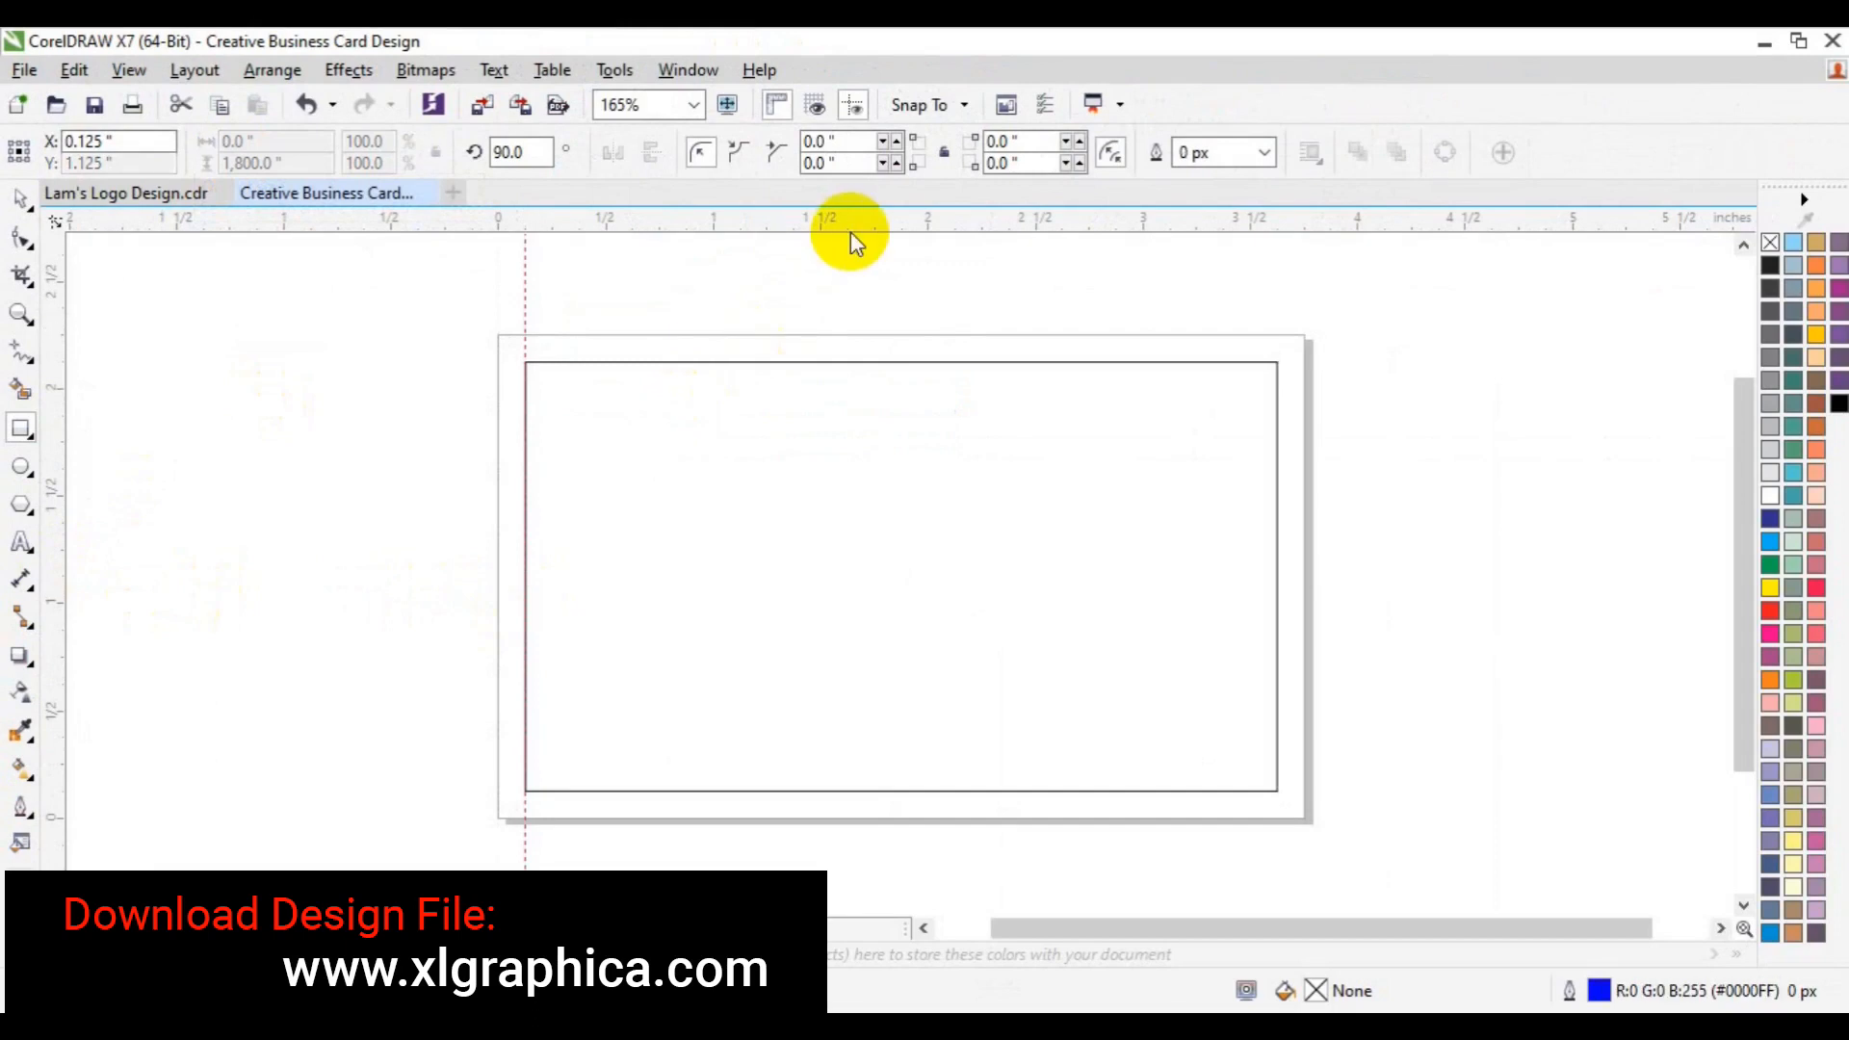
left_click_drag(852, 231, 858, 363)
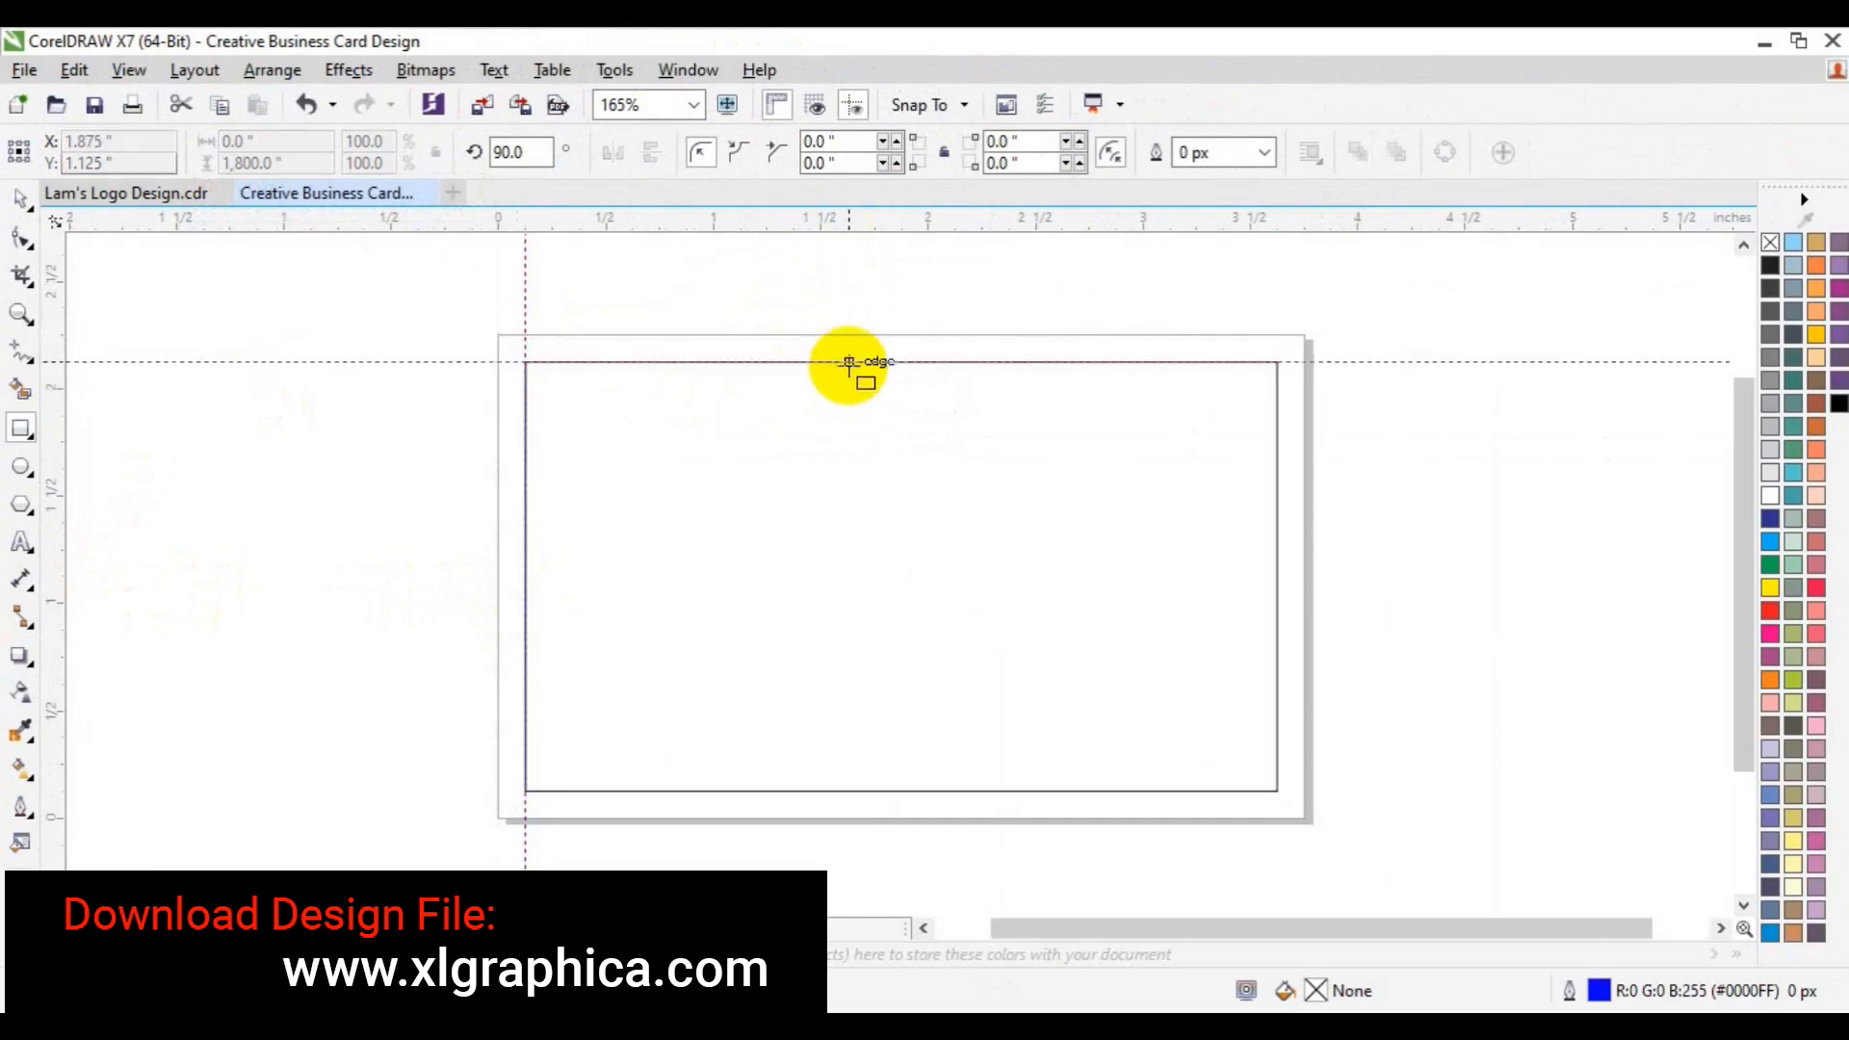
left_click_drag(874, 231, 875, 791)
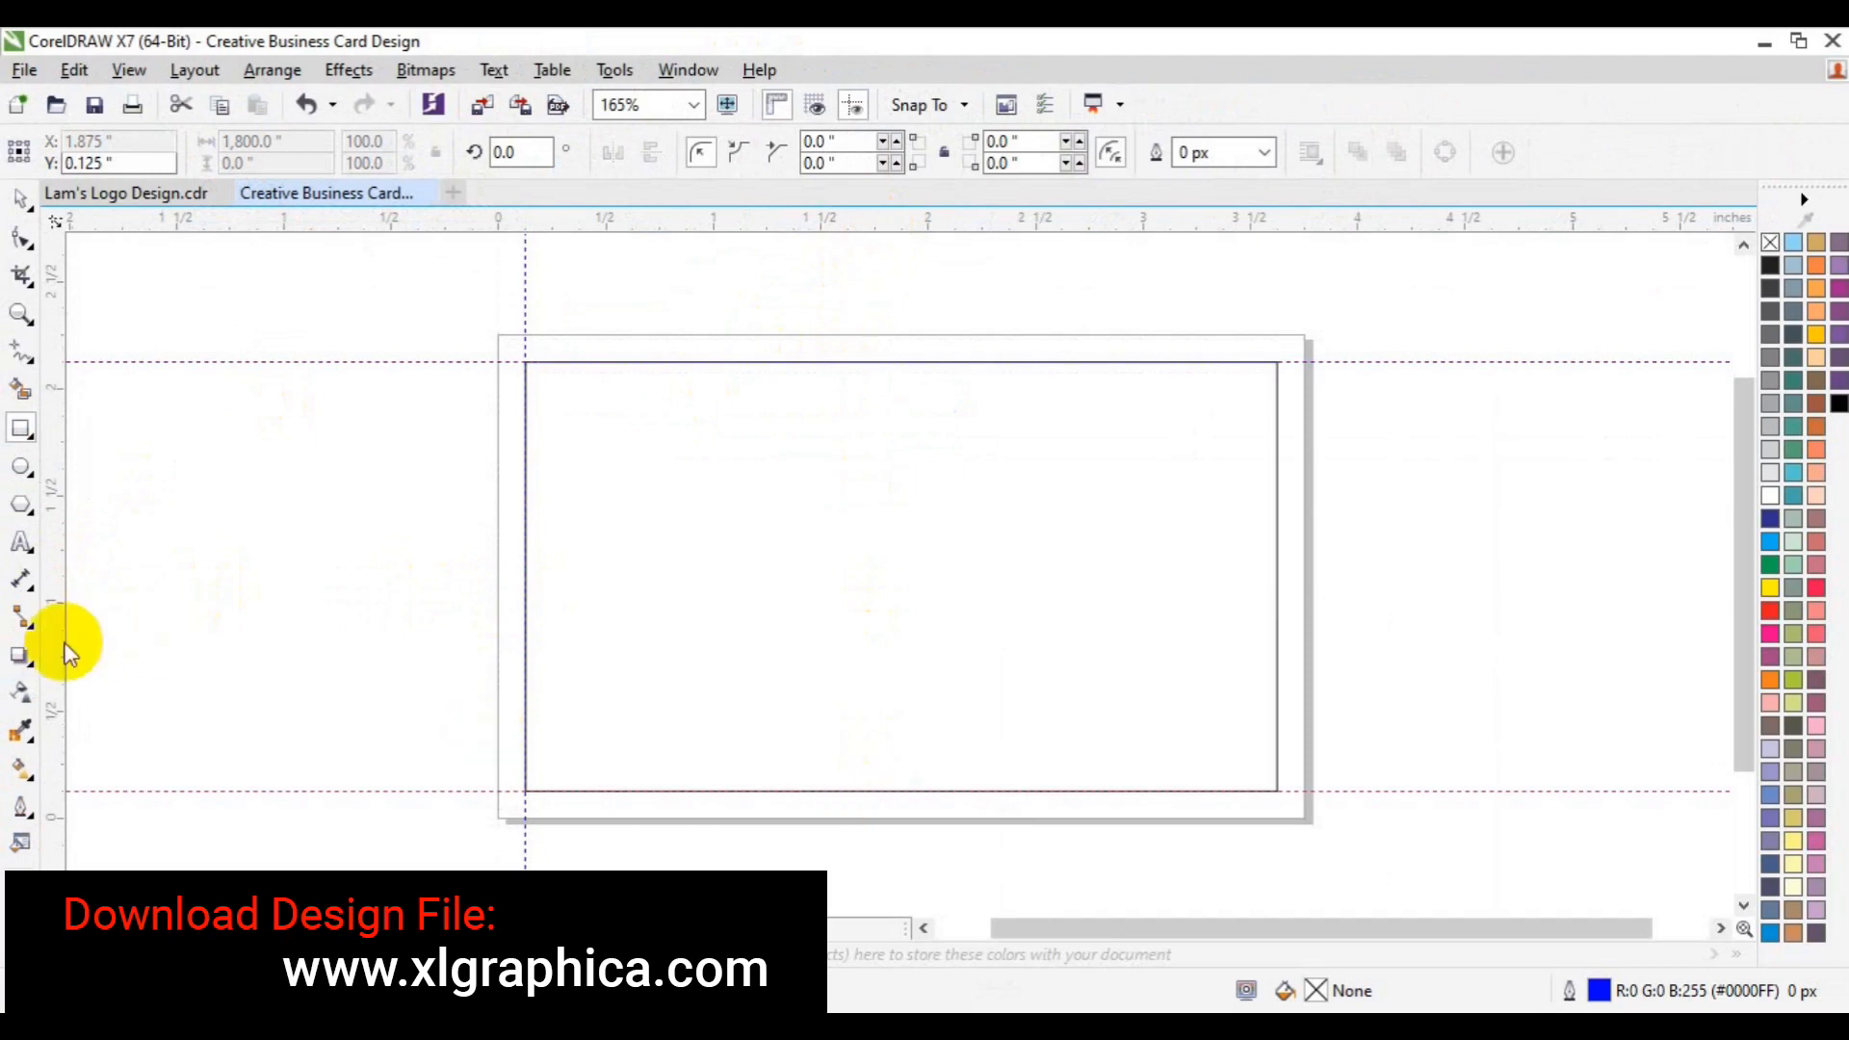
left_click_drag(63, 645, 1277, 662)
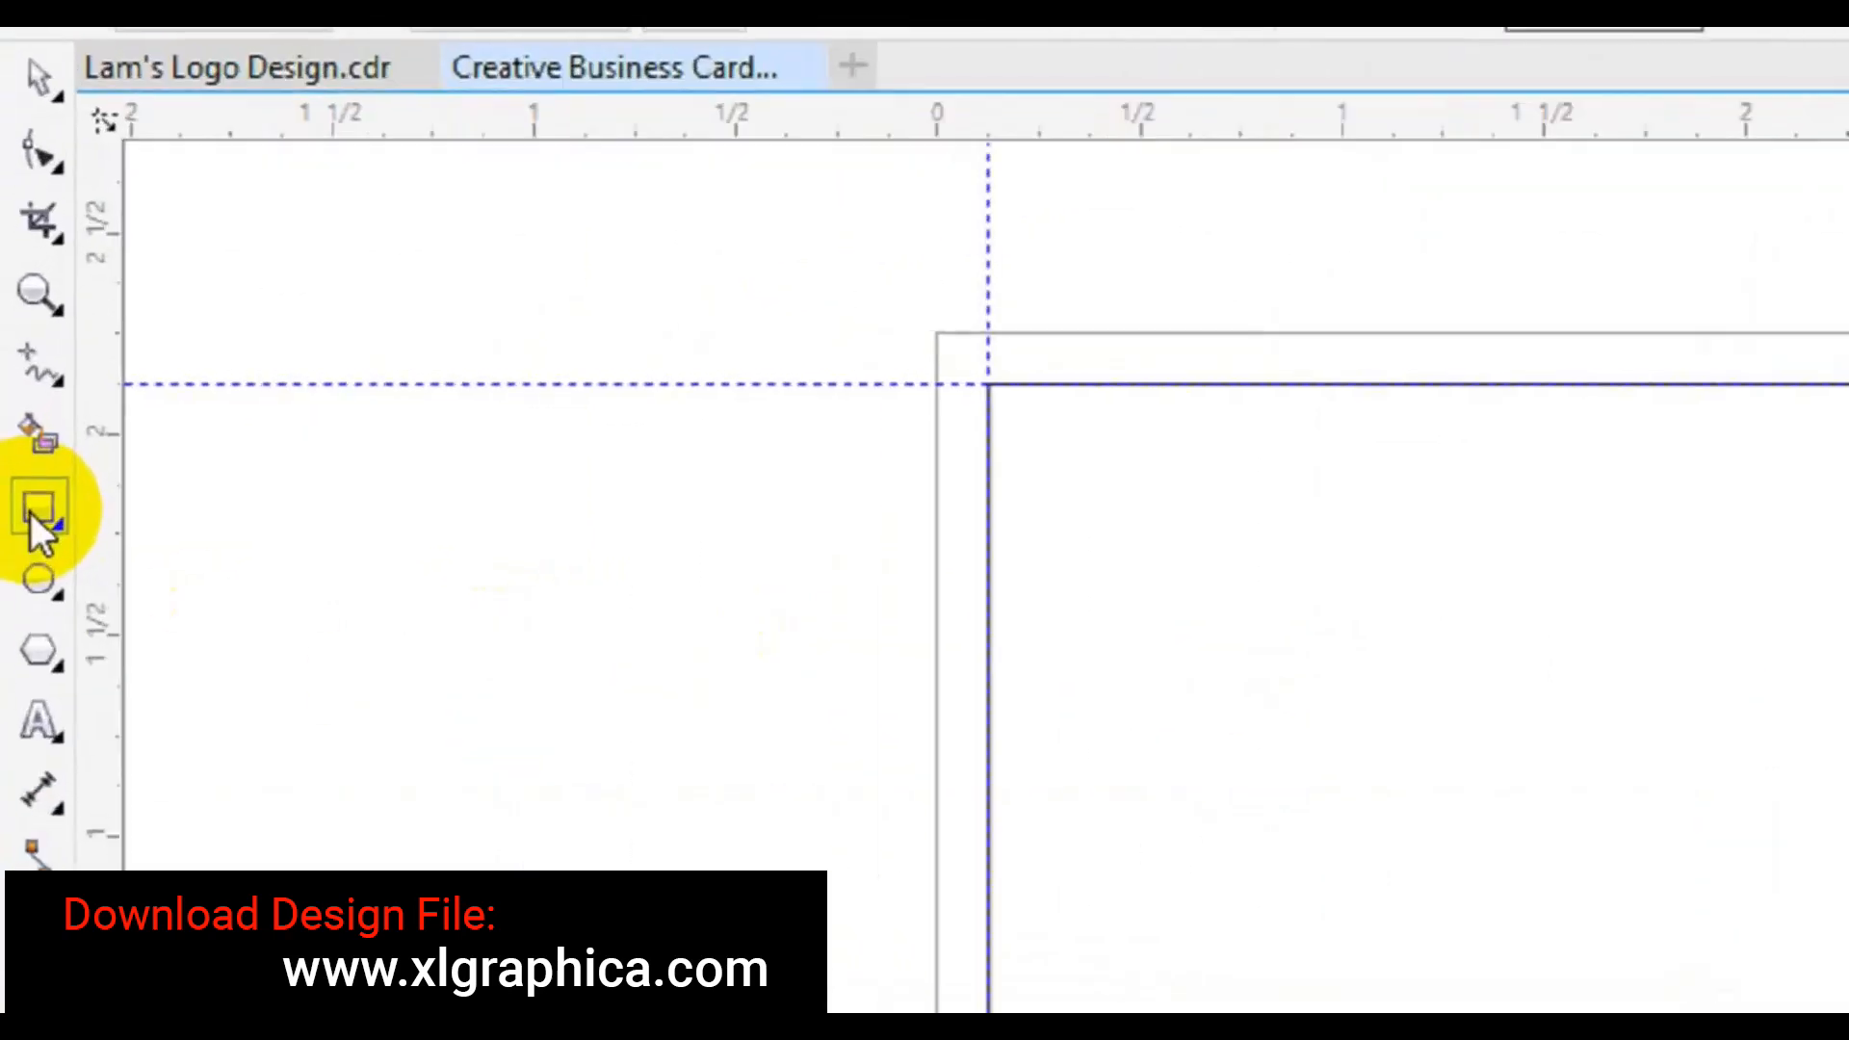
- Draw a second page-sized rectangle and resize it to 3.25 × 1.75 inches
double_click(19, 428)
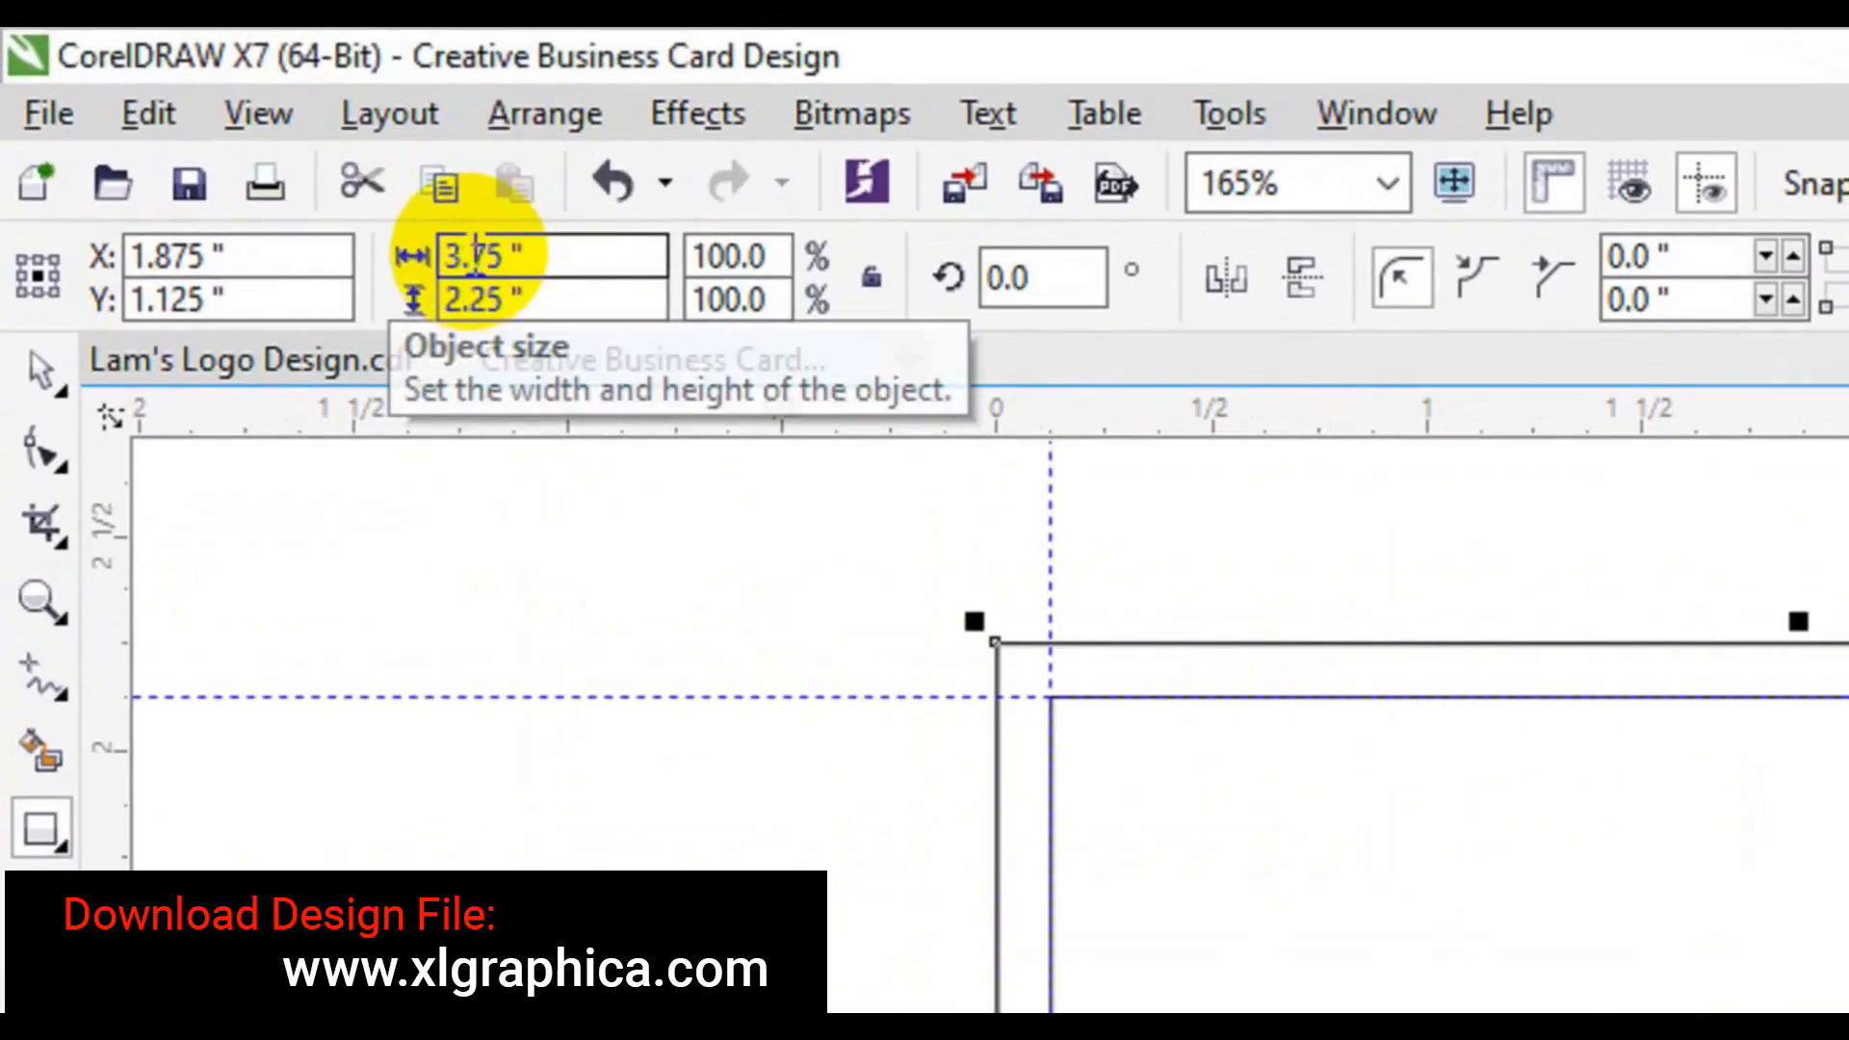
left_click(241, 140)
type("3.5")
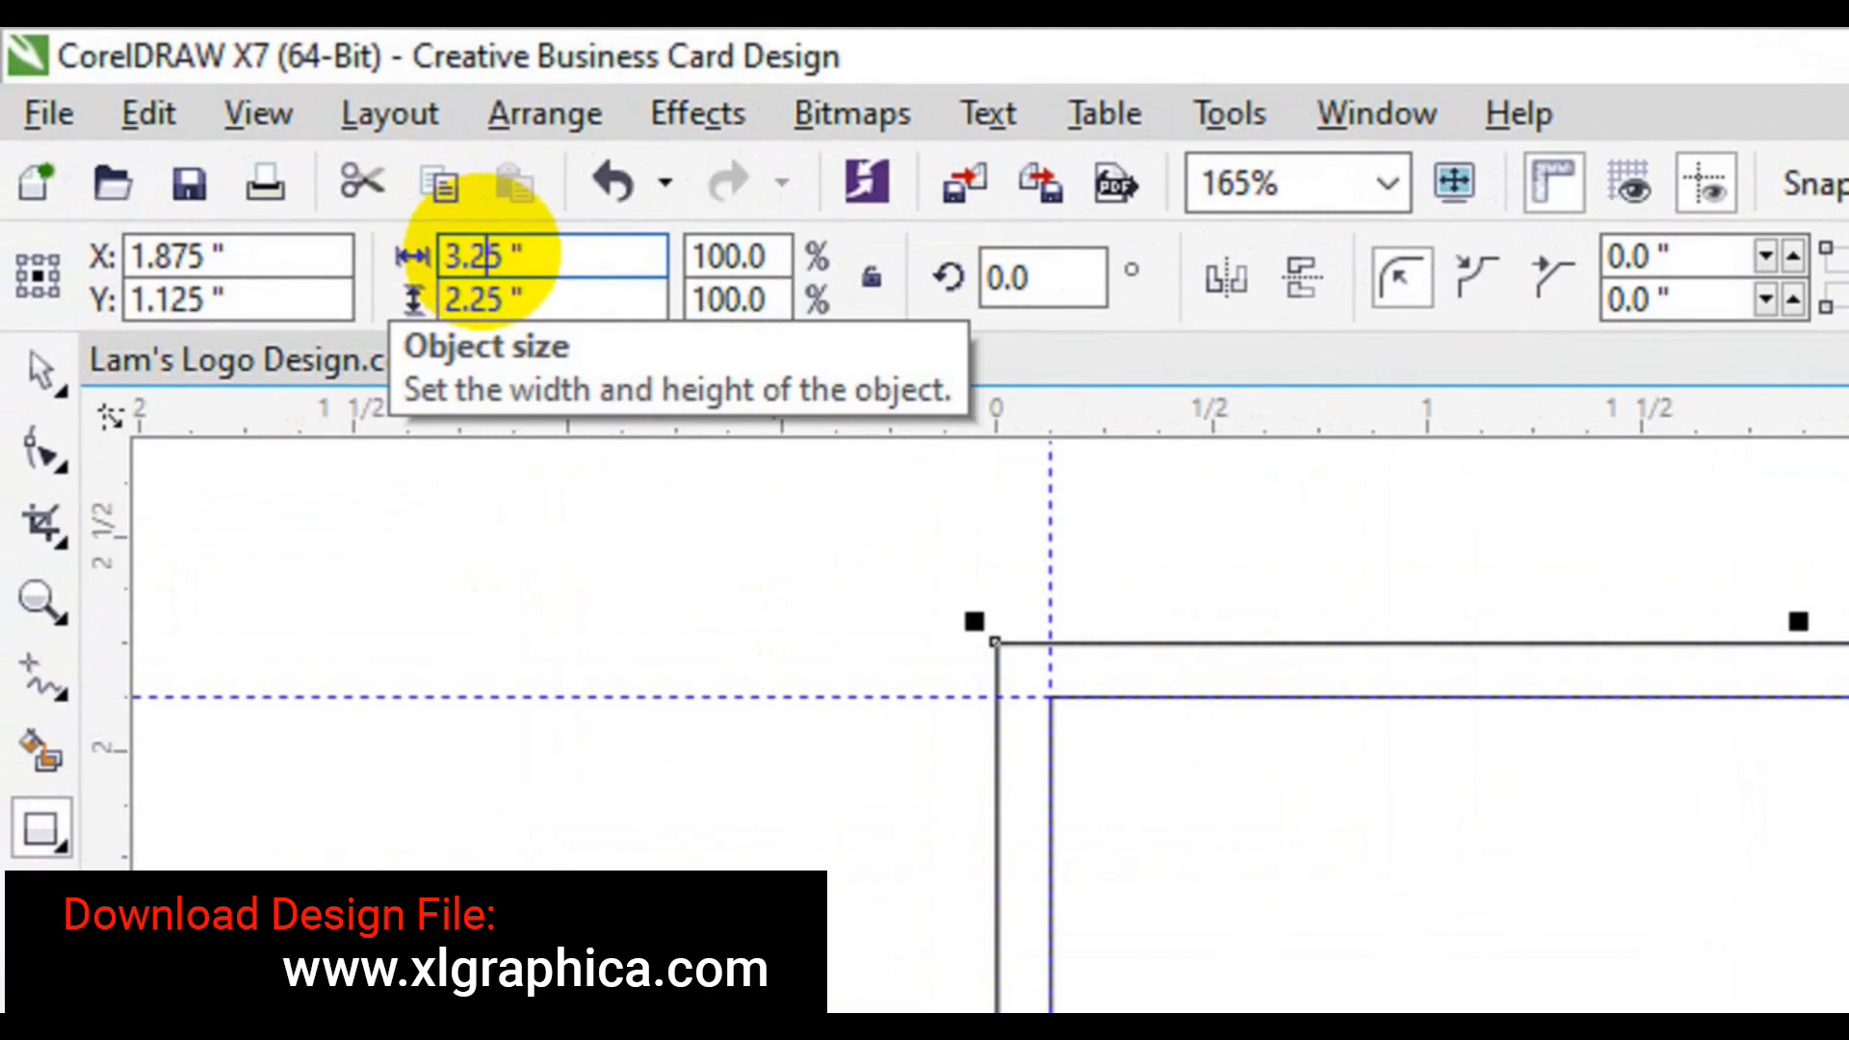
left_click(465, 301)
key("BackSpace")
left_click(490, 301)
key("BackSpace")
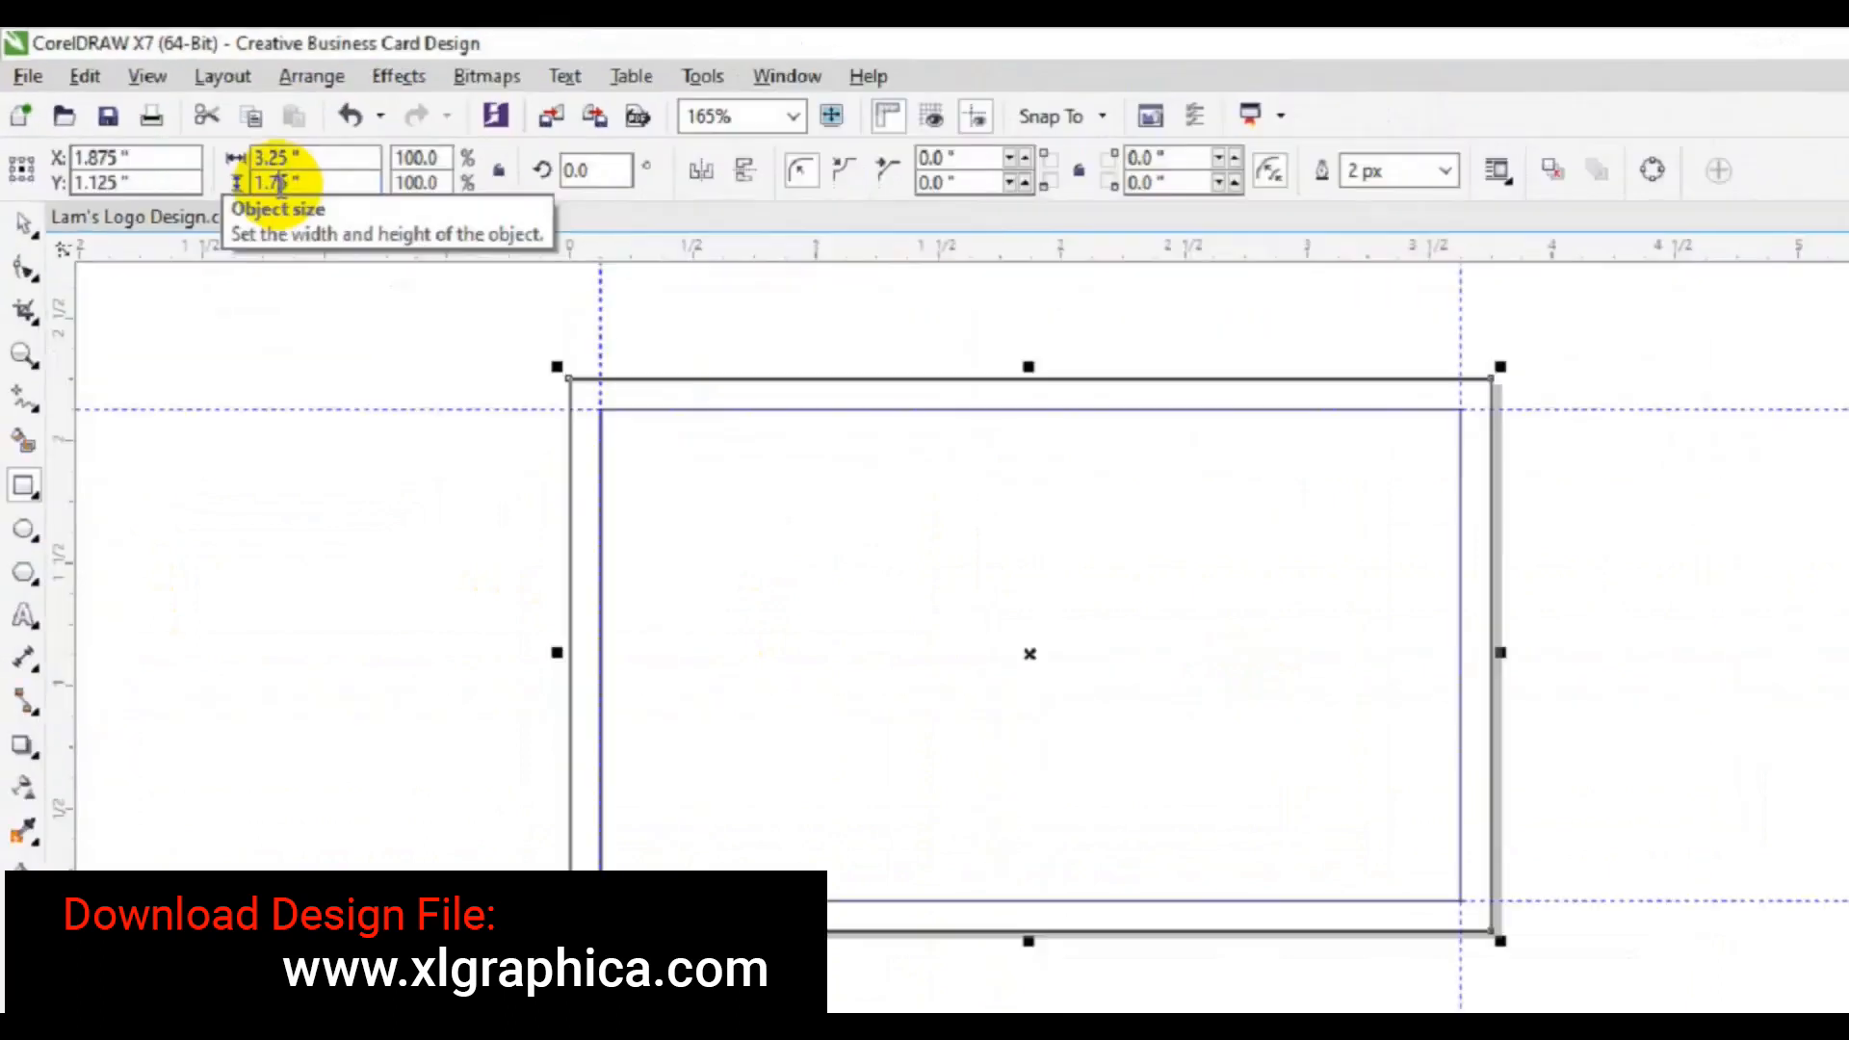
- Place guidelines on the inner rectangle's four edges, then delete both rectangles
left_click_drag(62, 525, 566, 536)
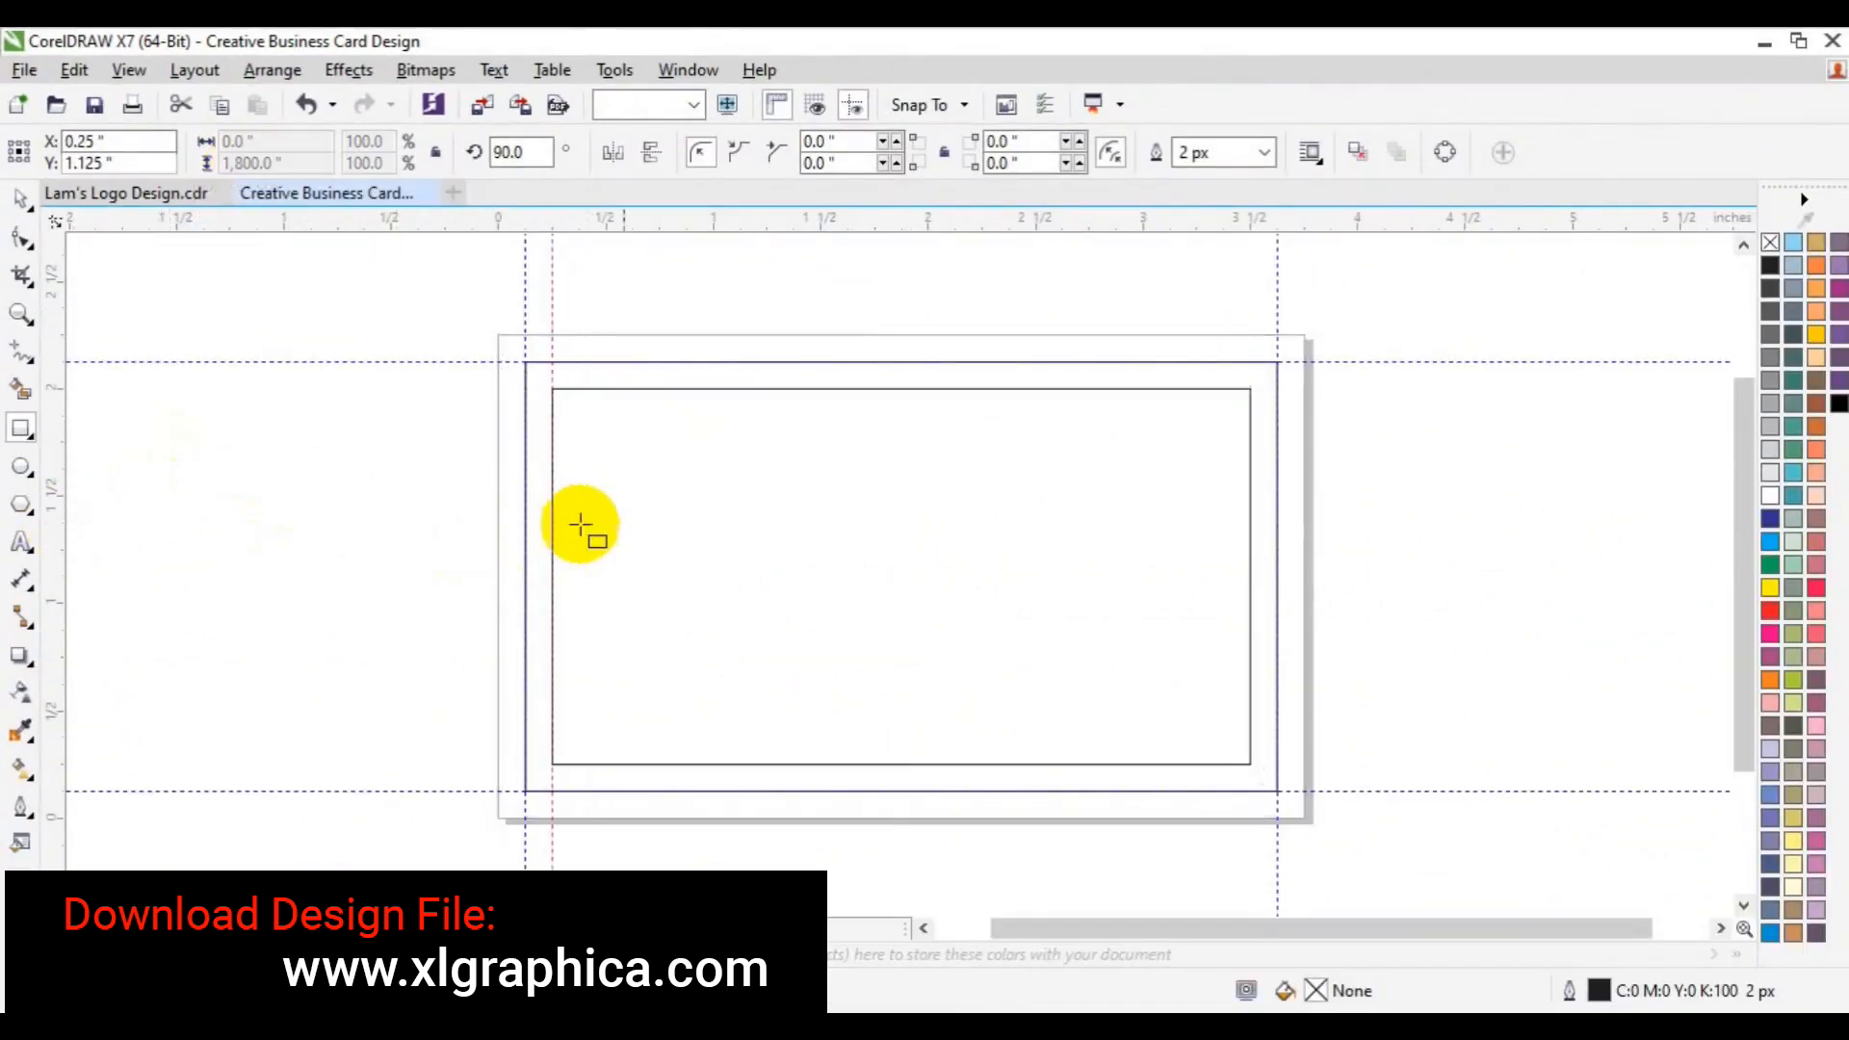
left_click_drag(838, 228, 847, 389)
left_click_drag(856, 236, 879, 764)
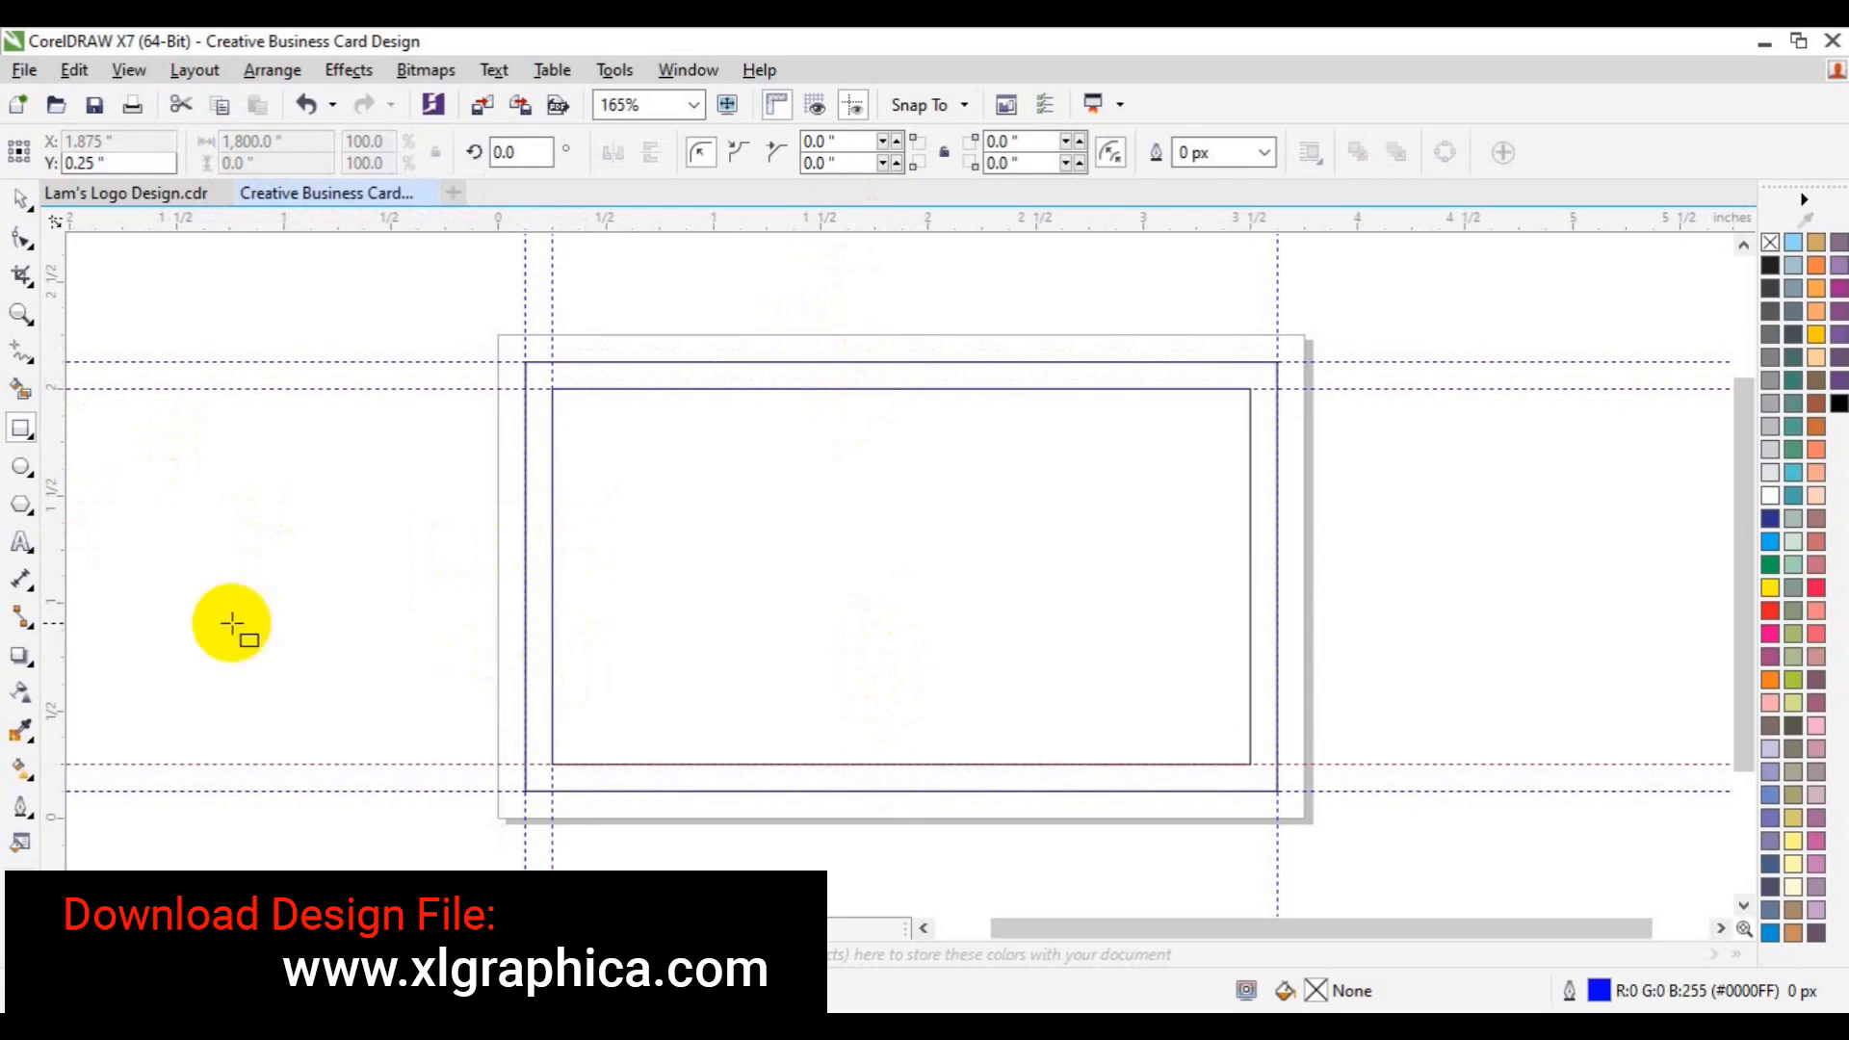
left_click_drag(55, 619, 1247, 590)
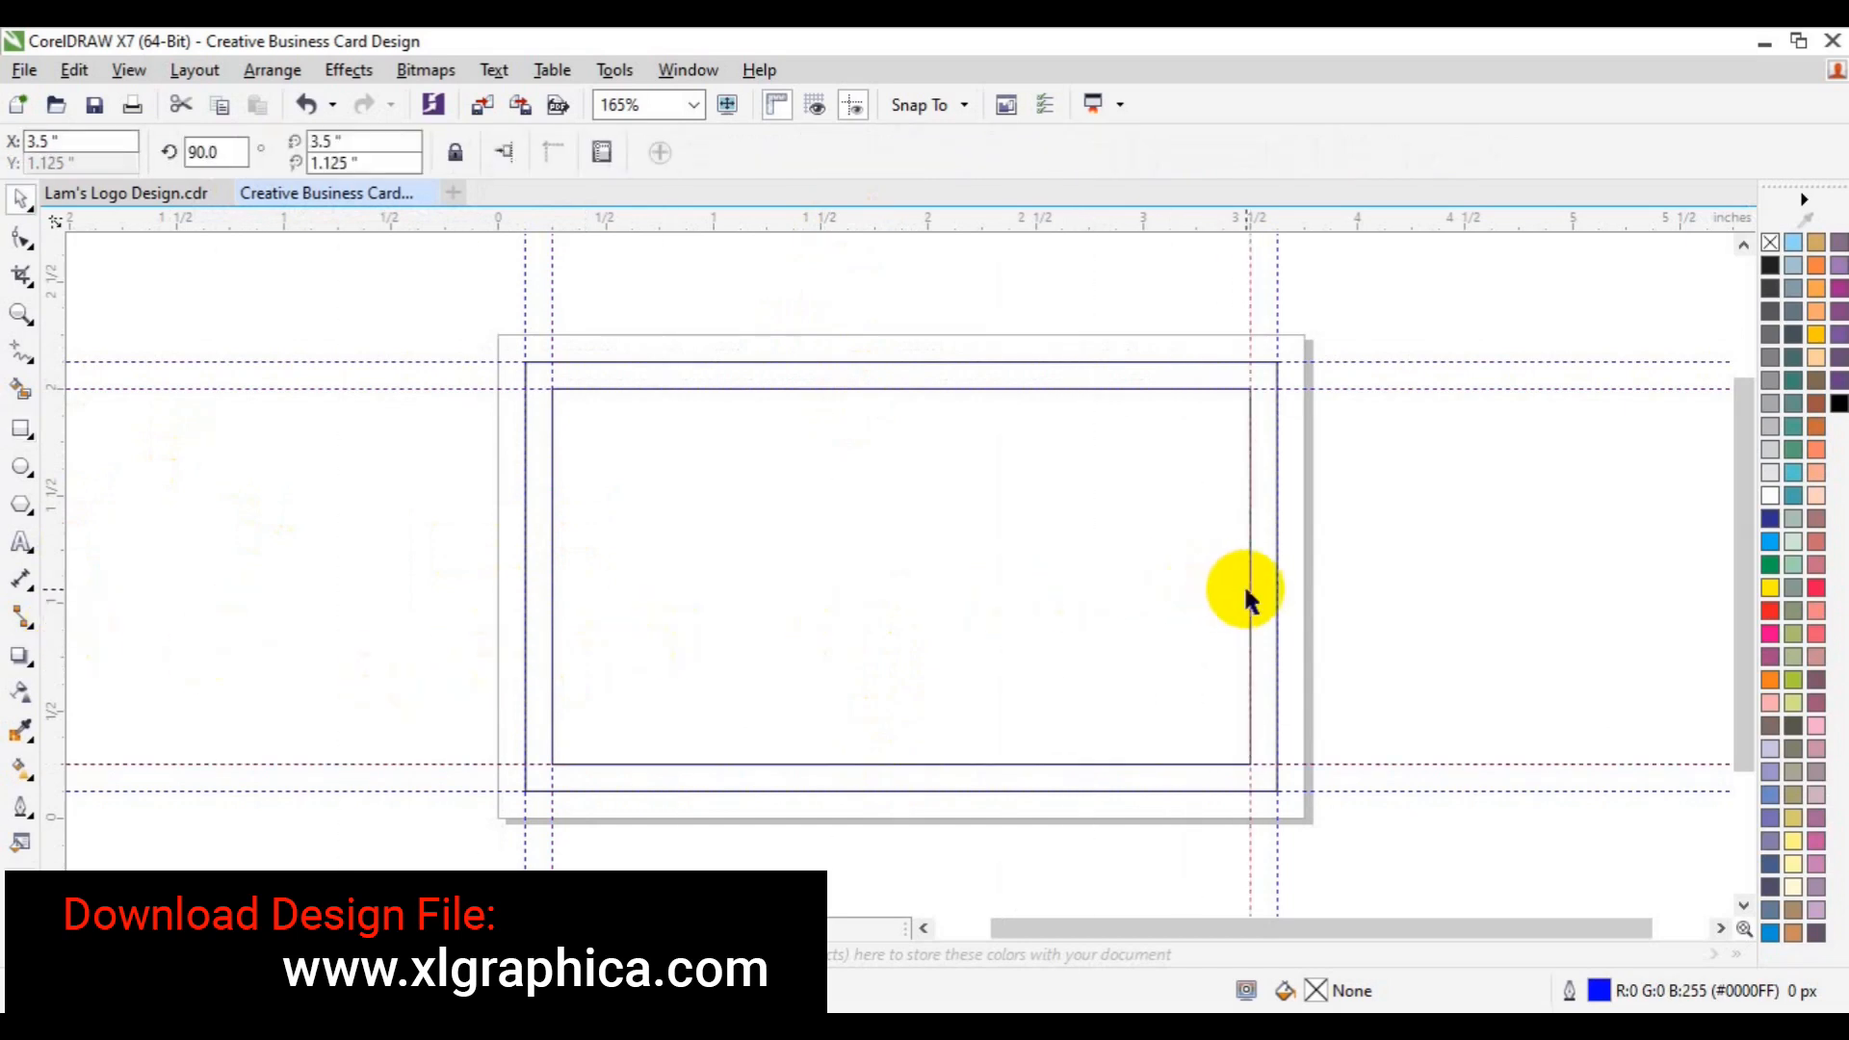
left_click_drag(389, 285, 1459, 866)
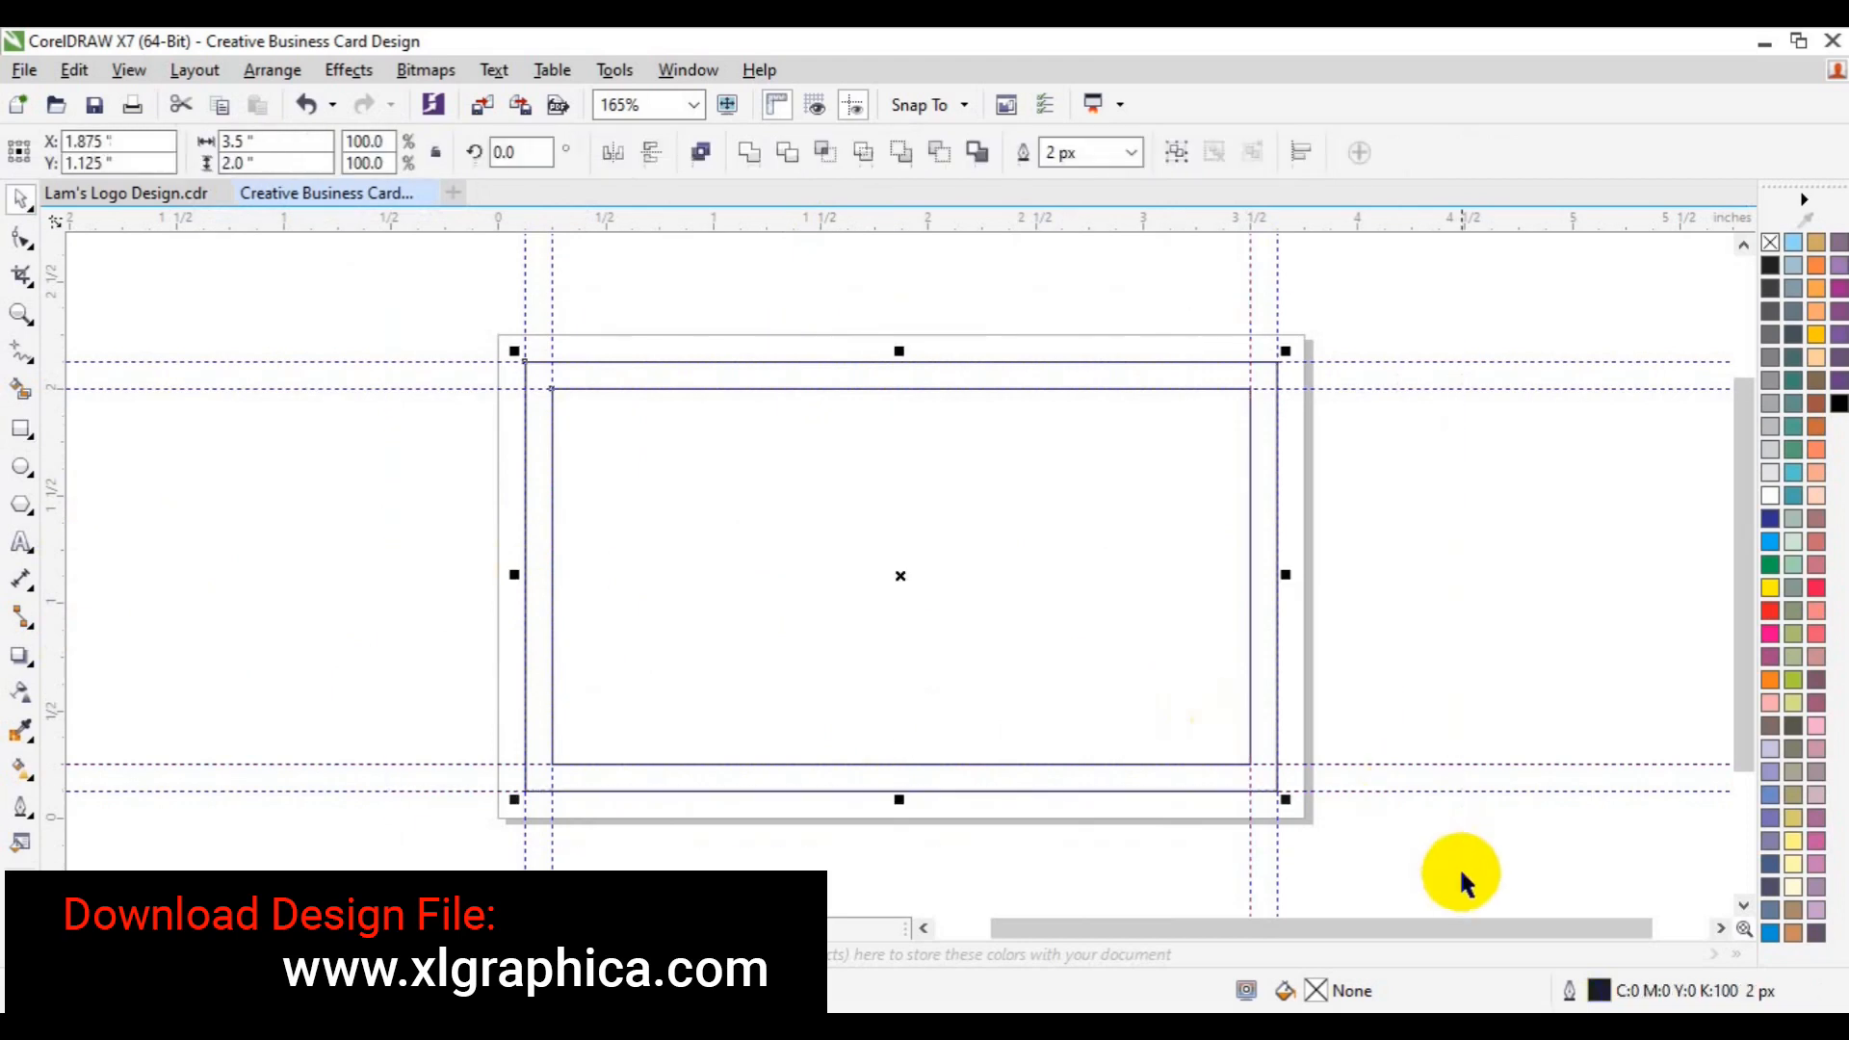
key("Delete")
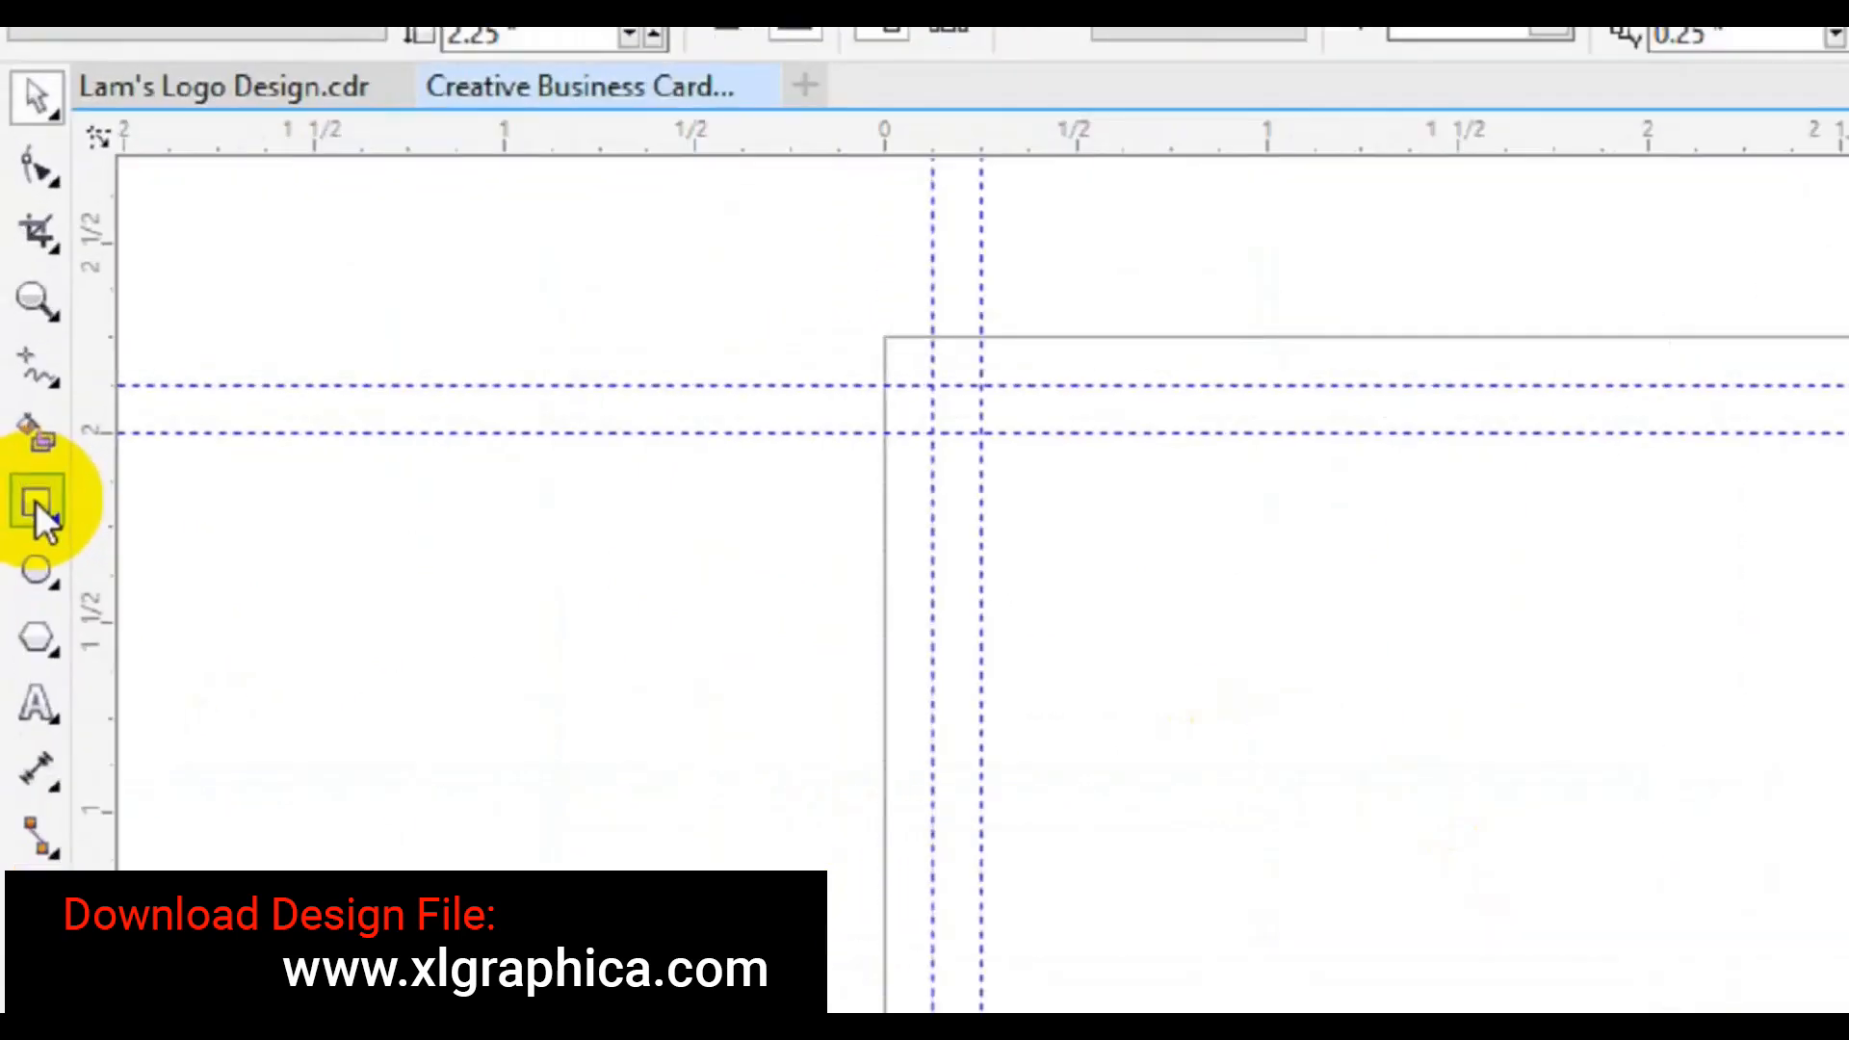
- Add a page-sized rectangle and pen a bent line from the top edge past the bottom edge
left_click(20, 427)
double_click(41, 528)
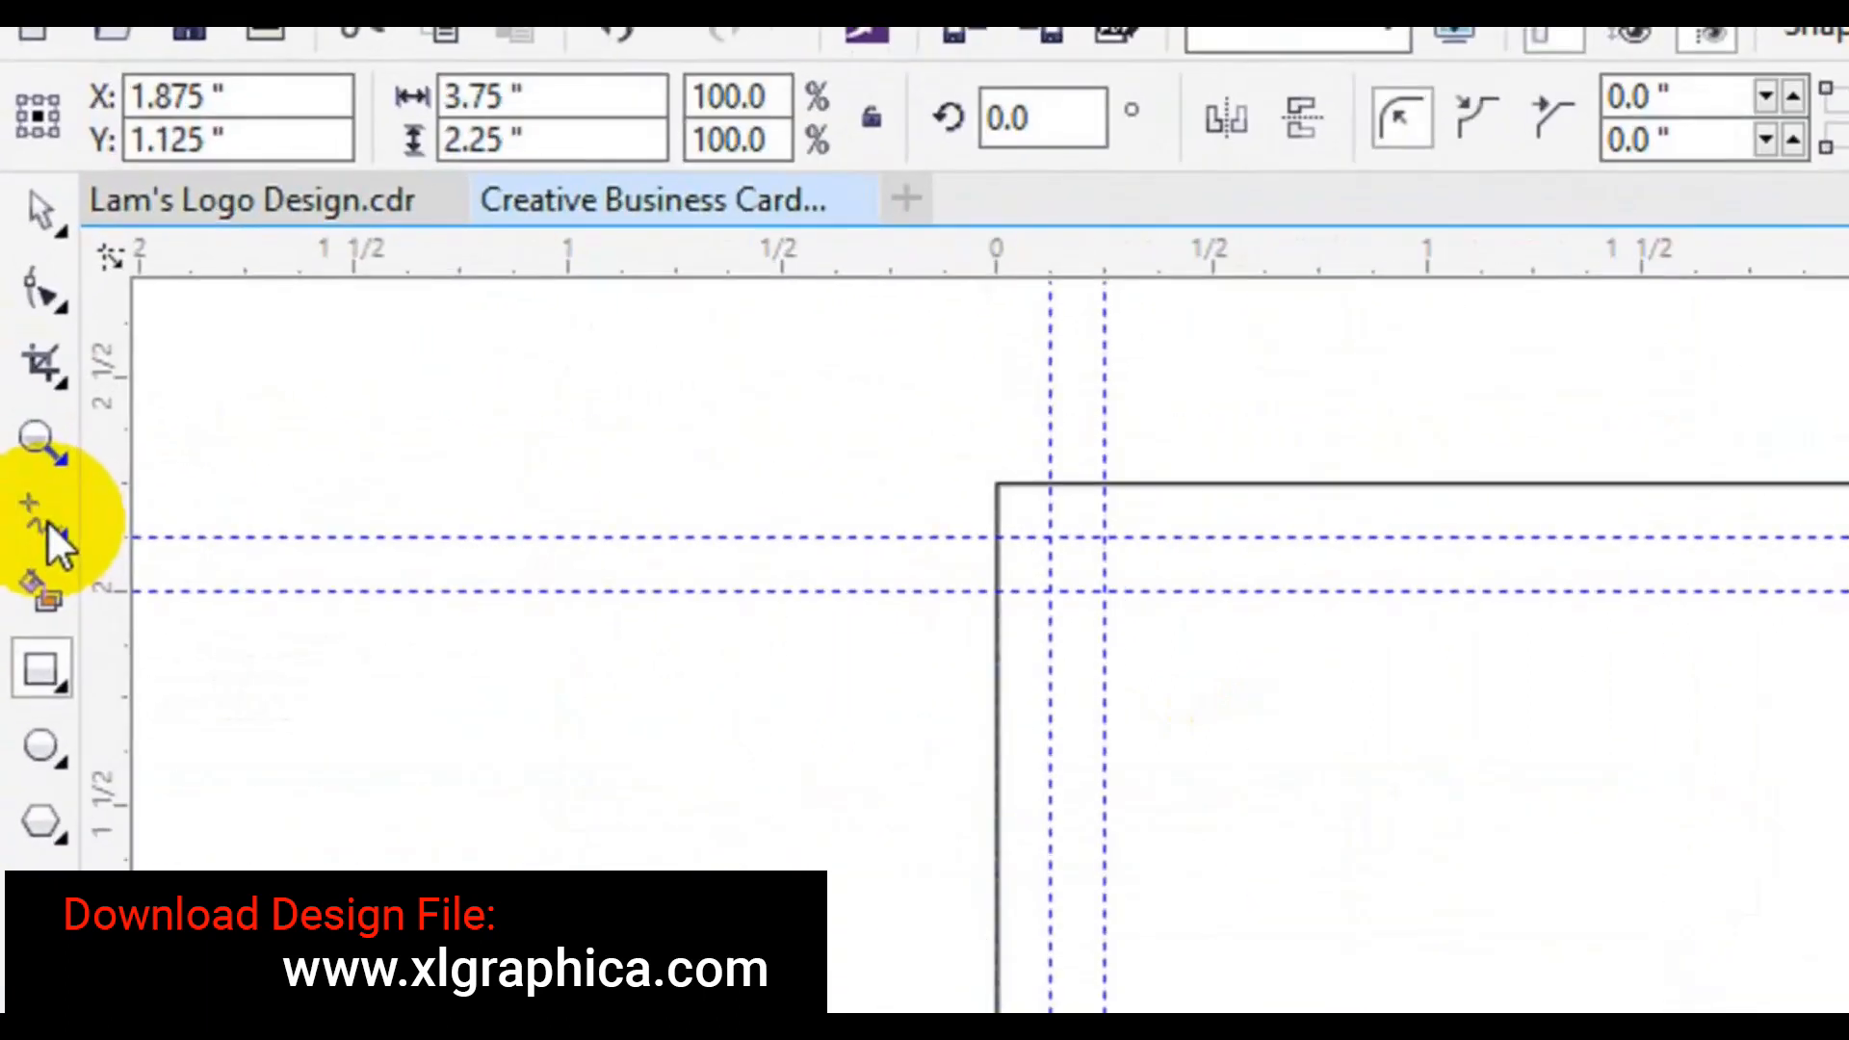
left_click(50, 528)
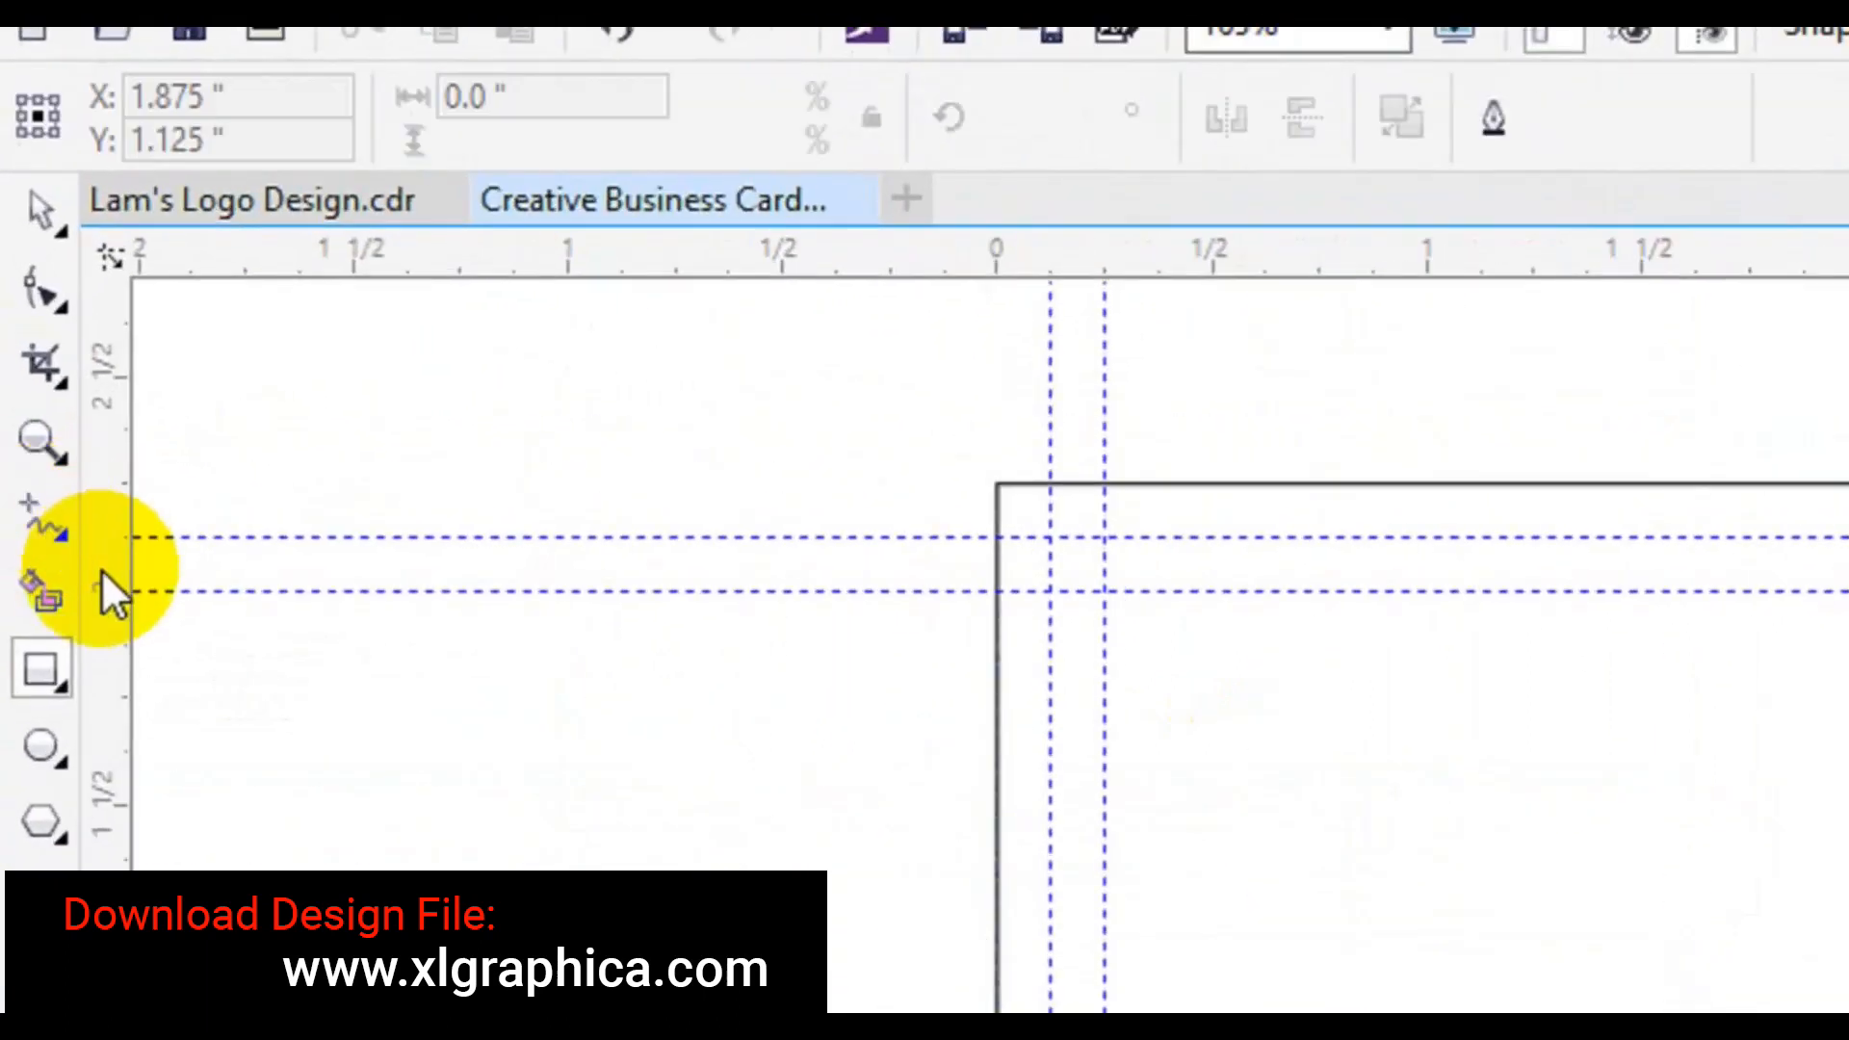
left_click(65, 545)
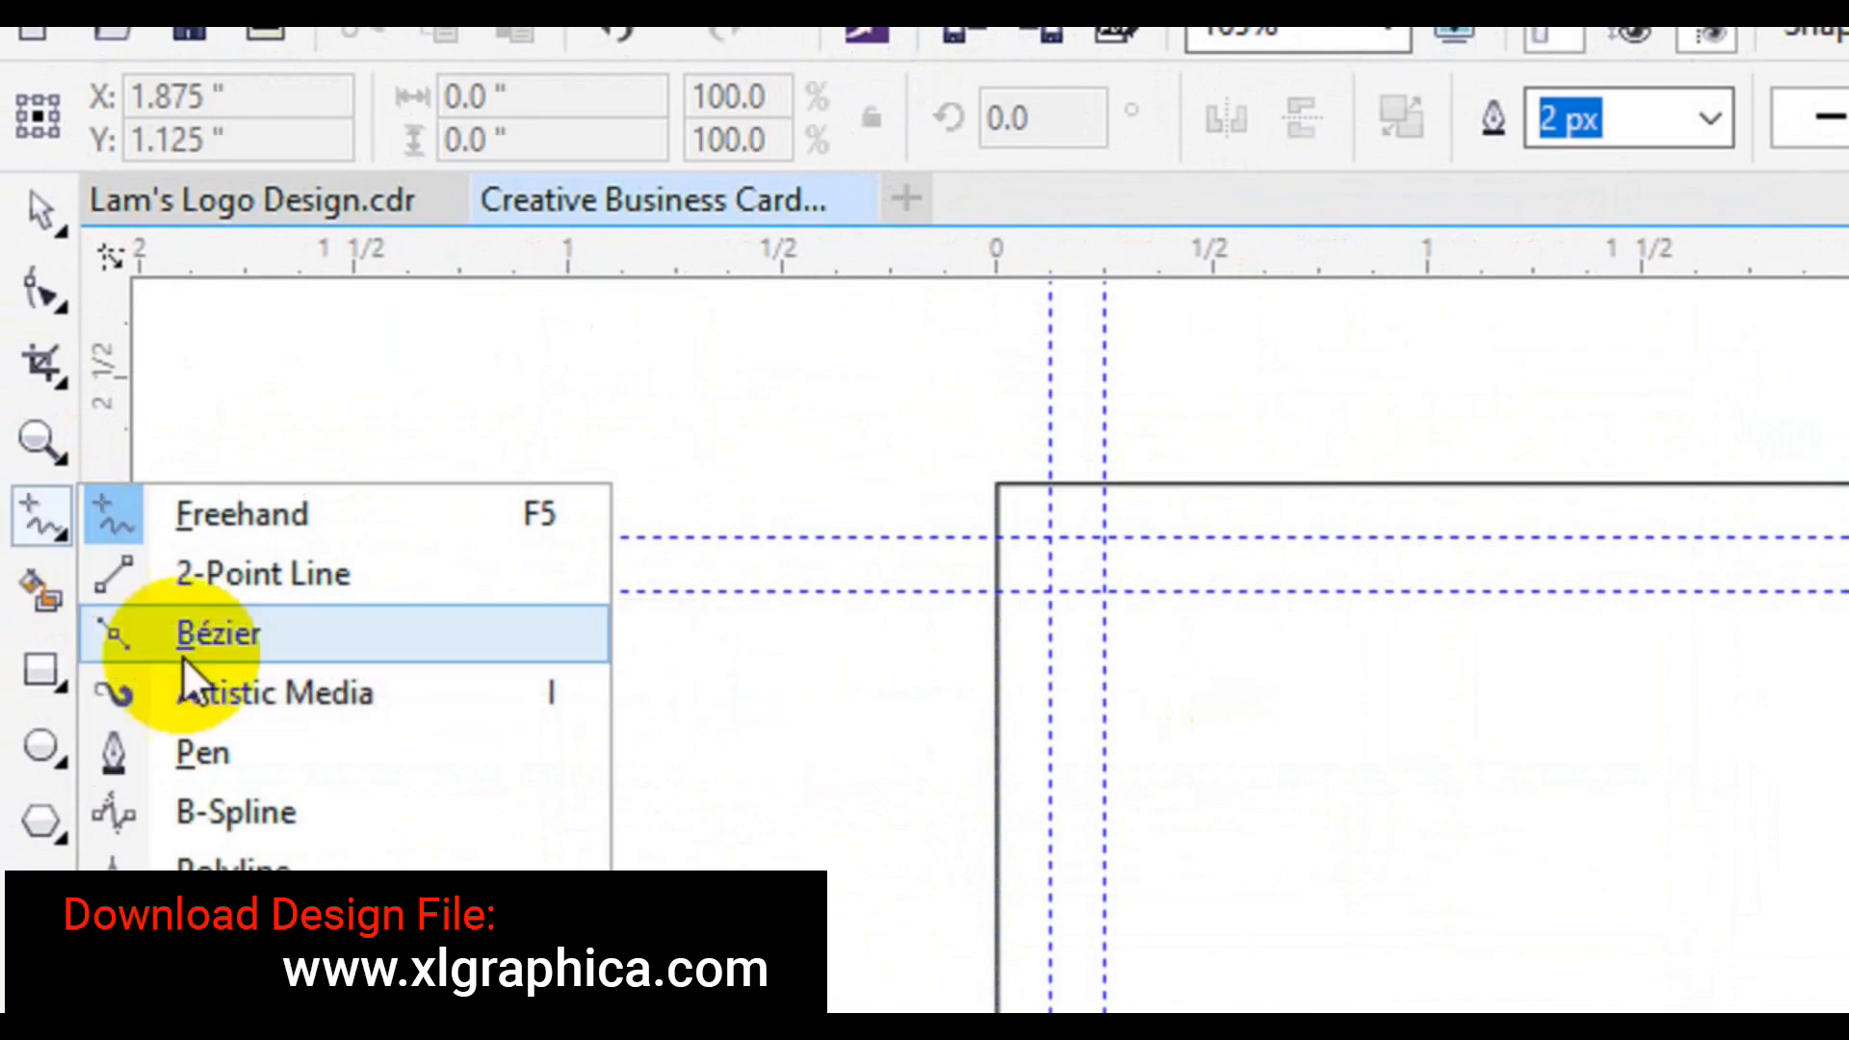
left_click(205, 734)
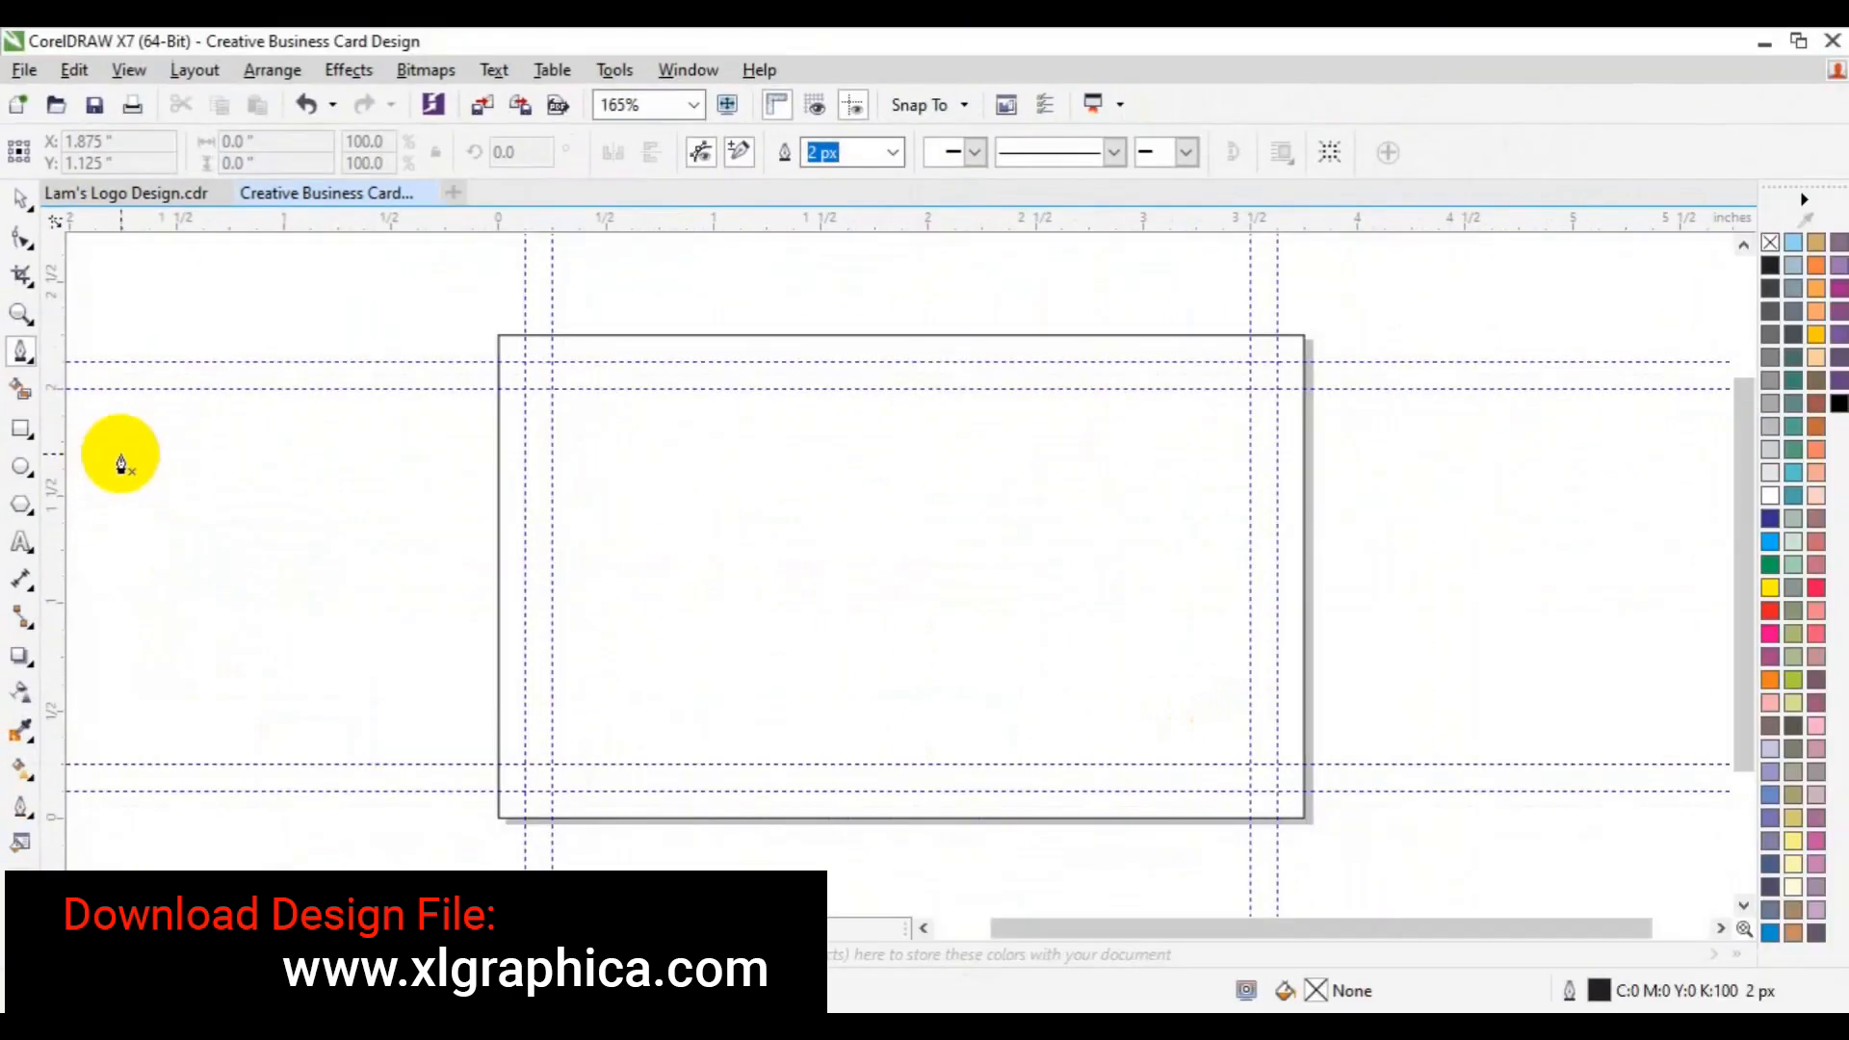
left_click(954, 336)
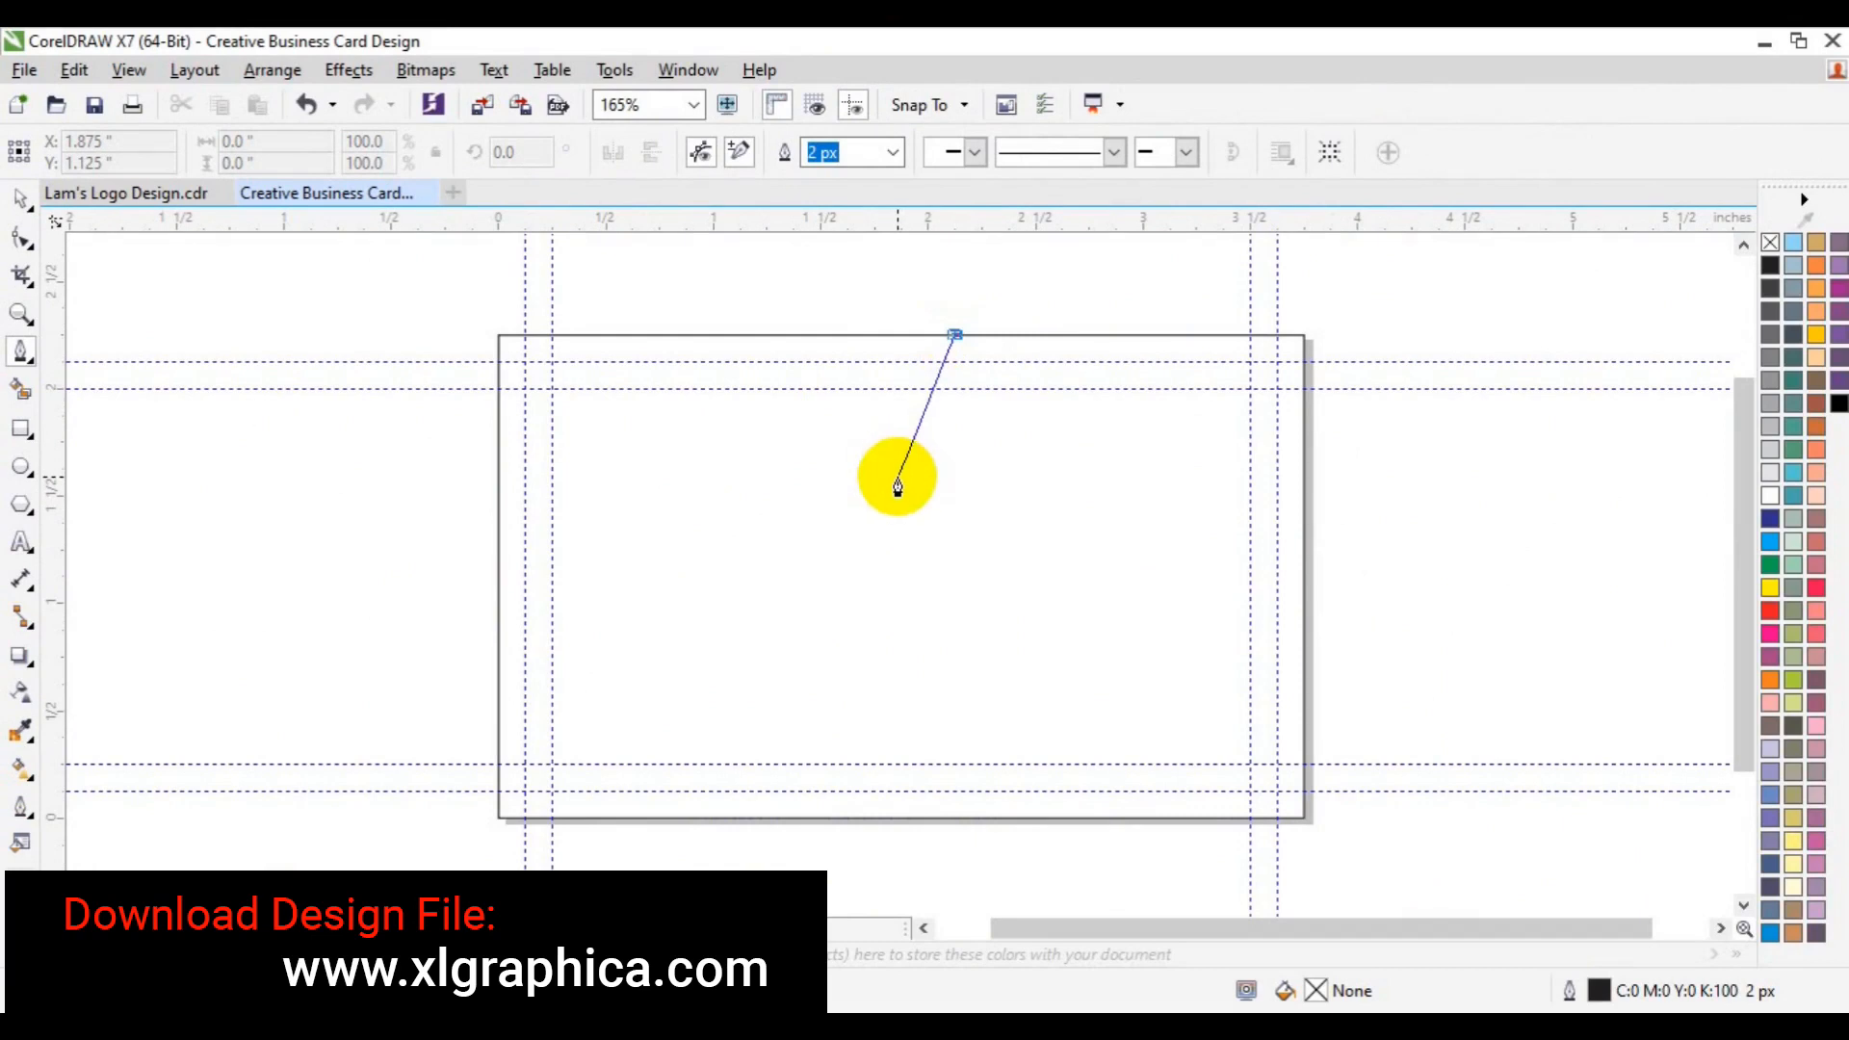
left_click(896, 479)
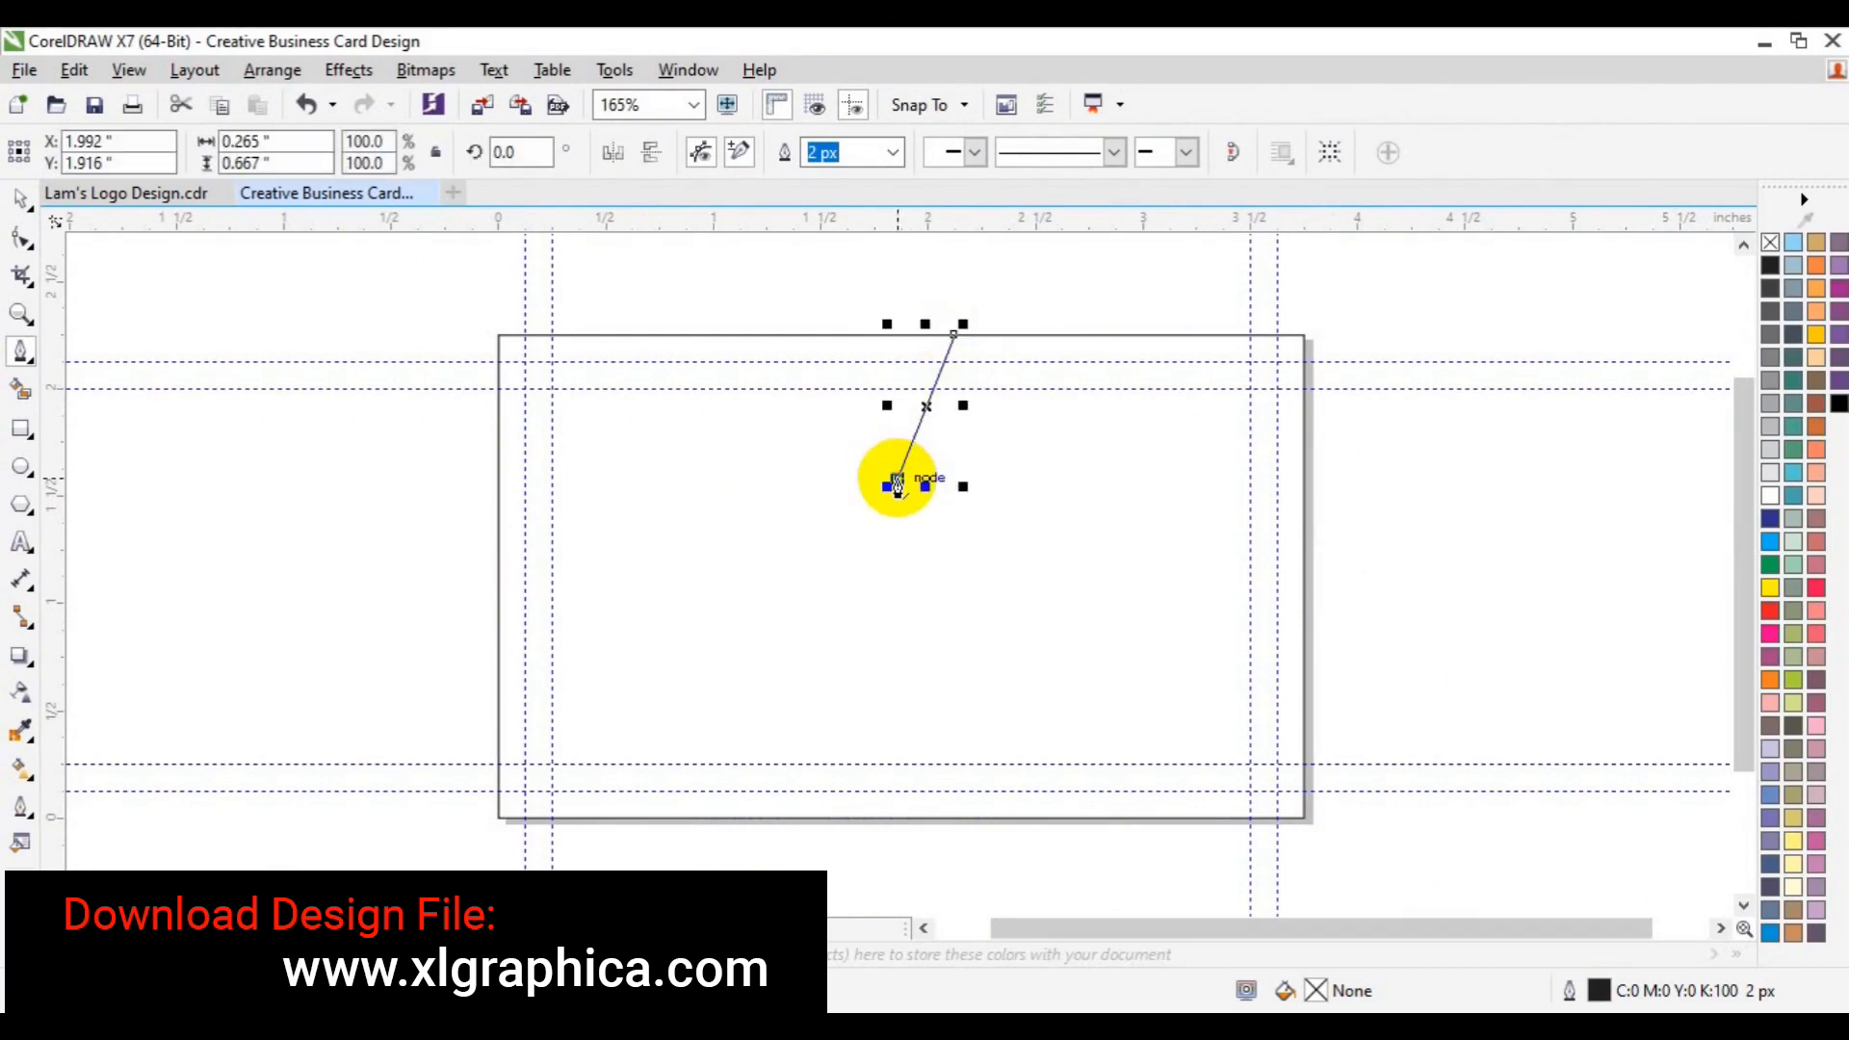
left_click(1151, 843)
key("Escape")
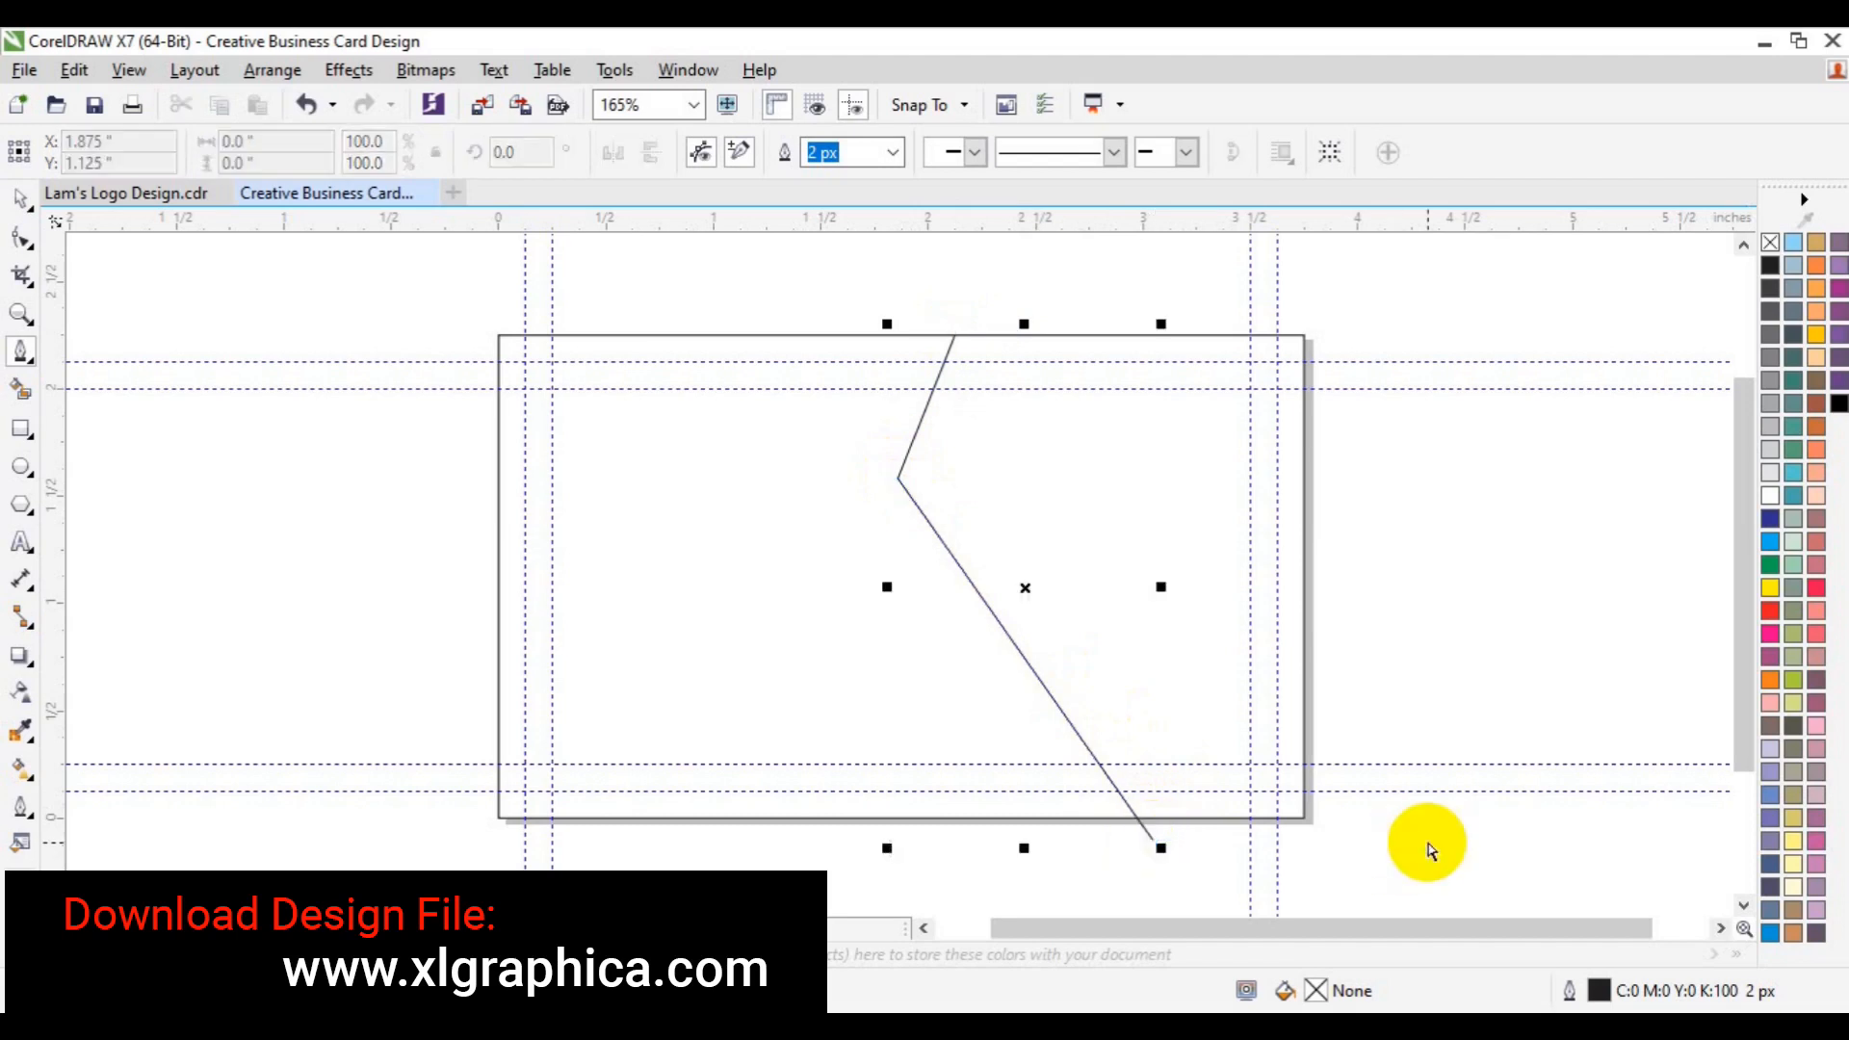
key("space")
left_click(1427, 852)
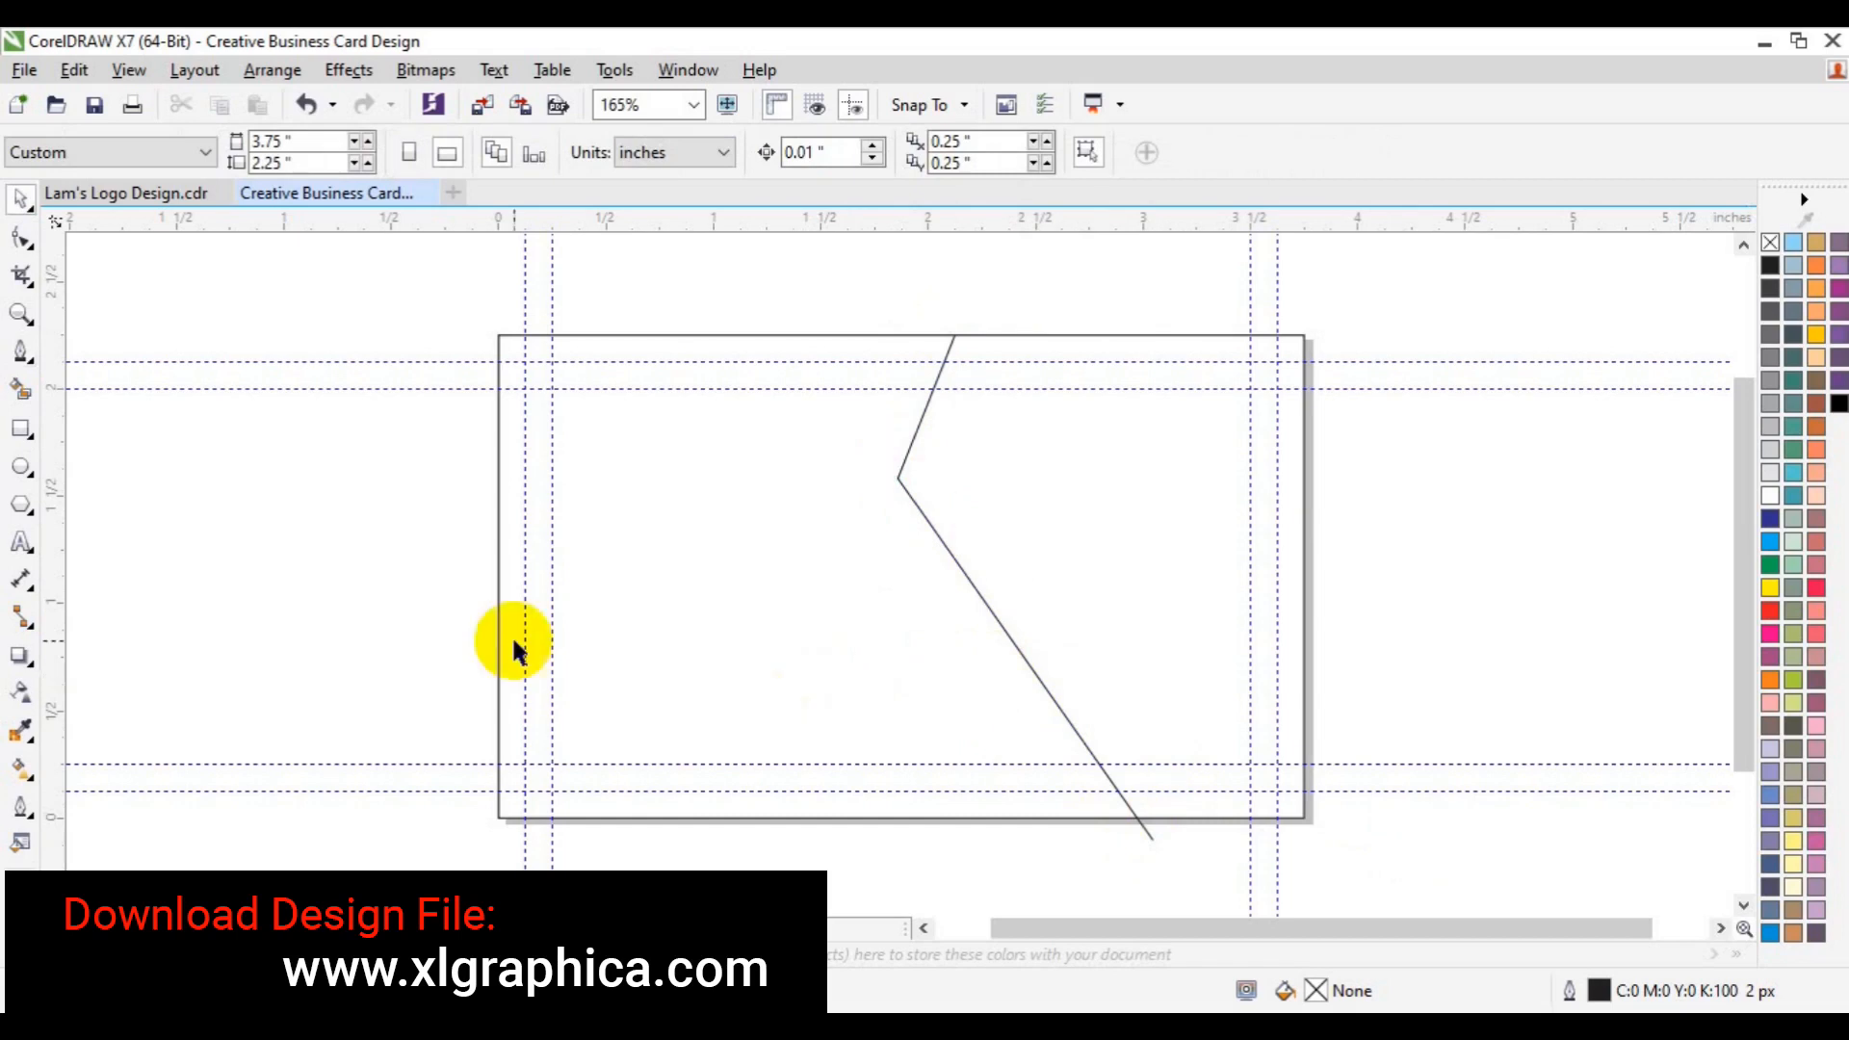
left_click(11, 430)
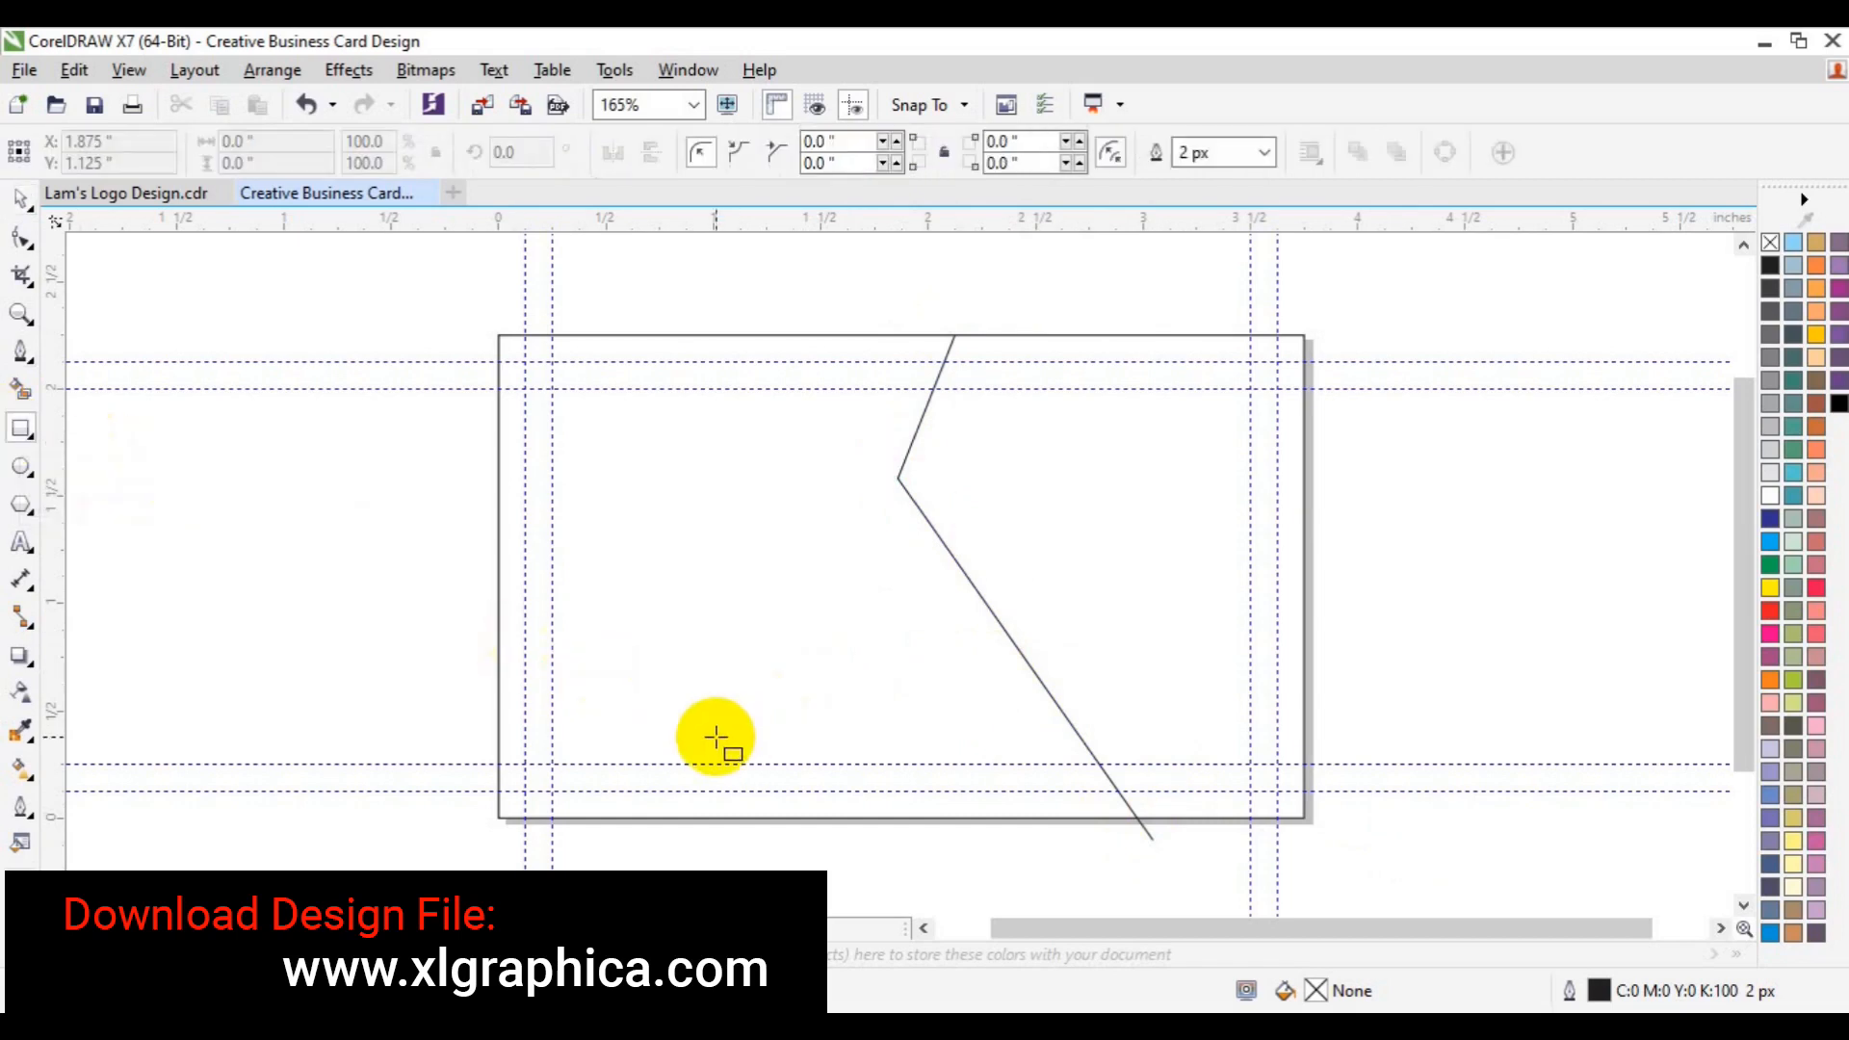
- Draw a rectangle along the card's bottom left and skew it into a parallelogram
mouse_move(498, 690)
left_mouse_down()
mouse_move(767, 776)
mouse_move(871, 783)
mouse_move(933, 819)
left_mouse_up()
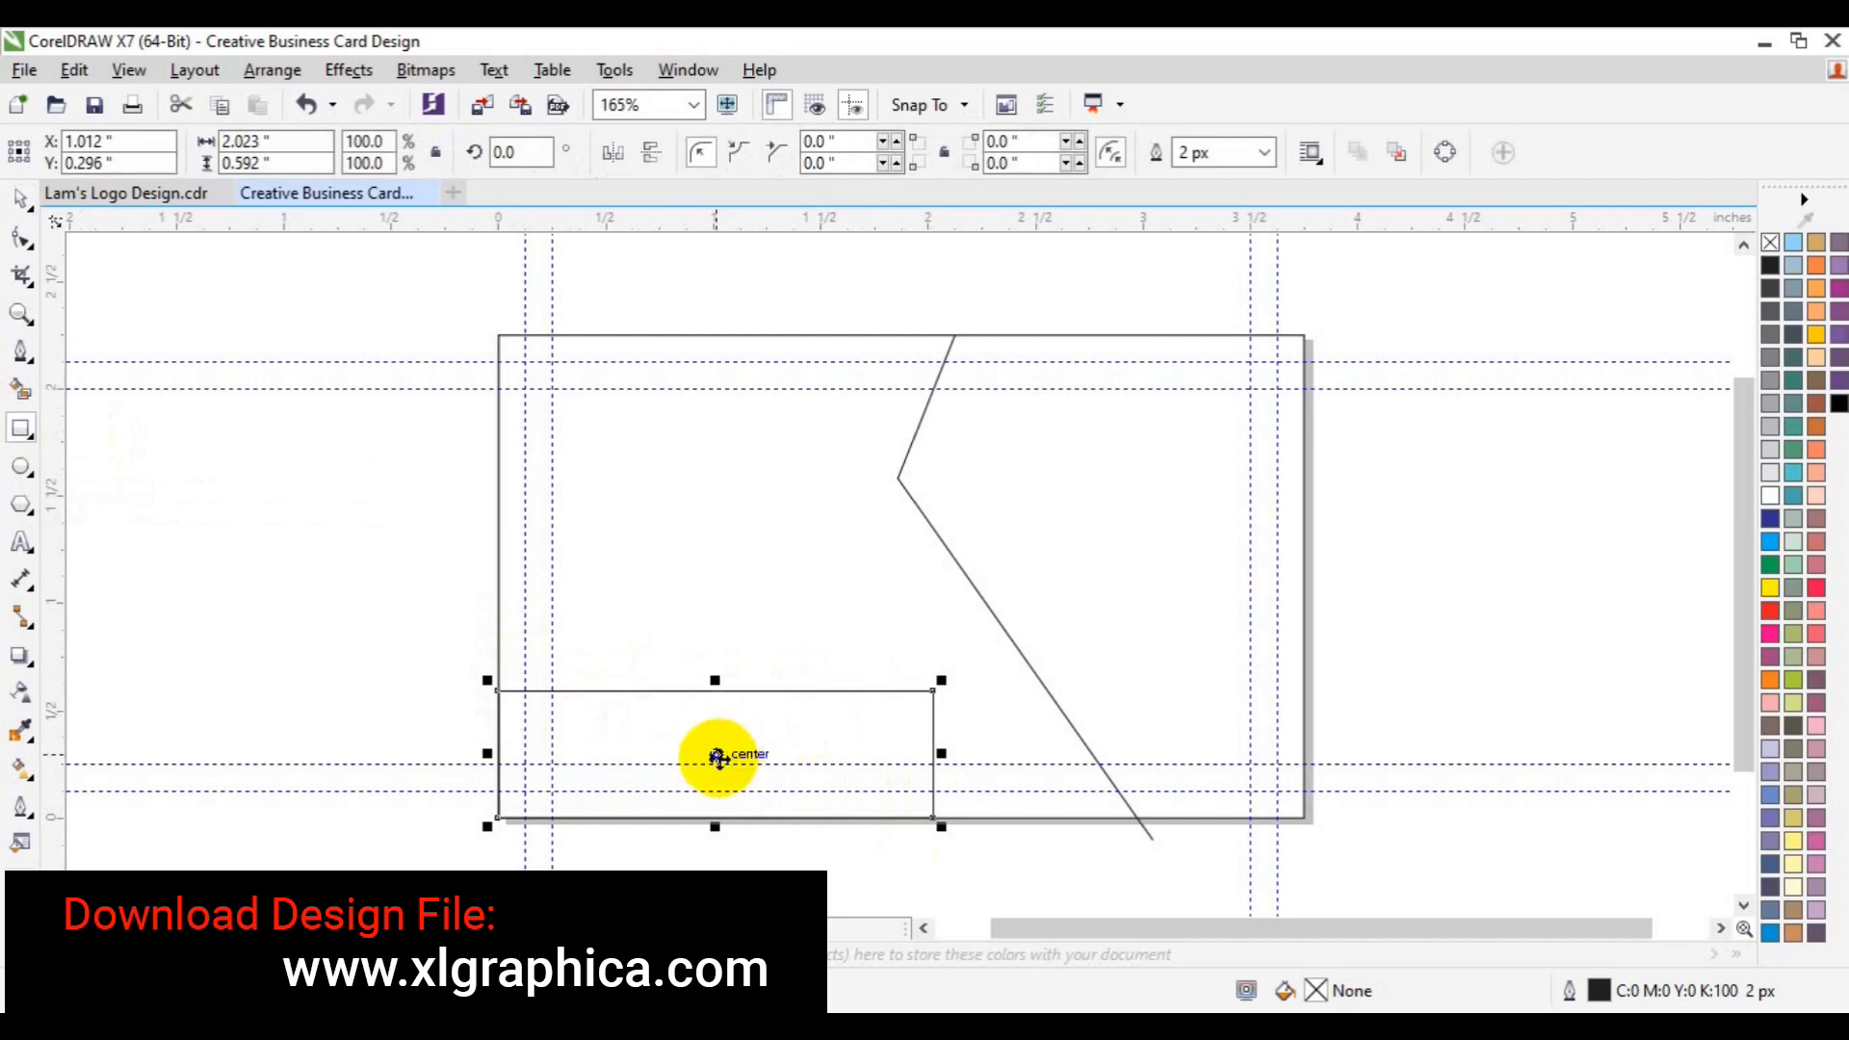
mouse_move(715, 686)
left_mouse_down()
mouse_move(634, 694)
mouse_move(673, 690)
left_mouse_up()
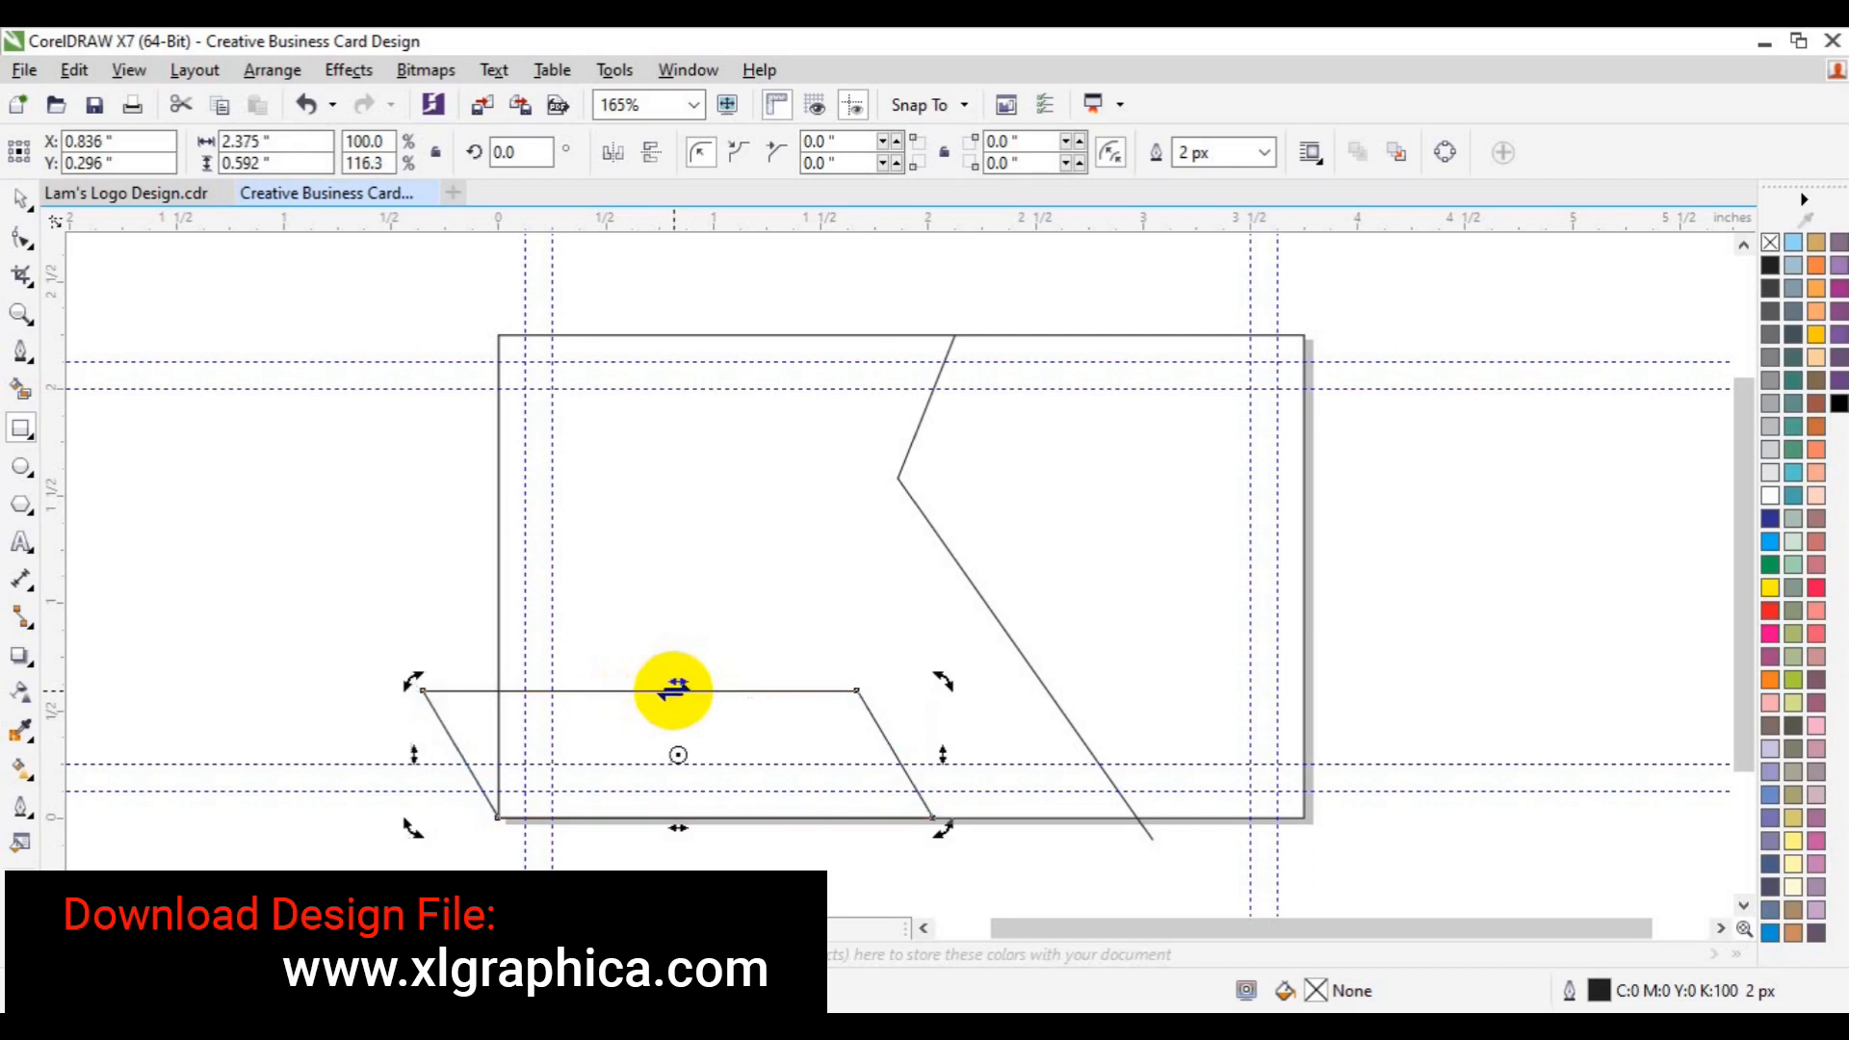
left_click(673, 690)
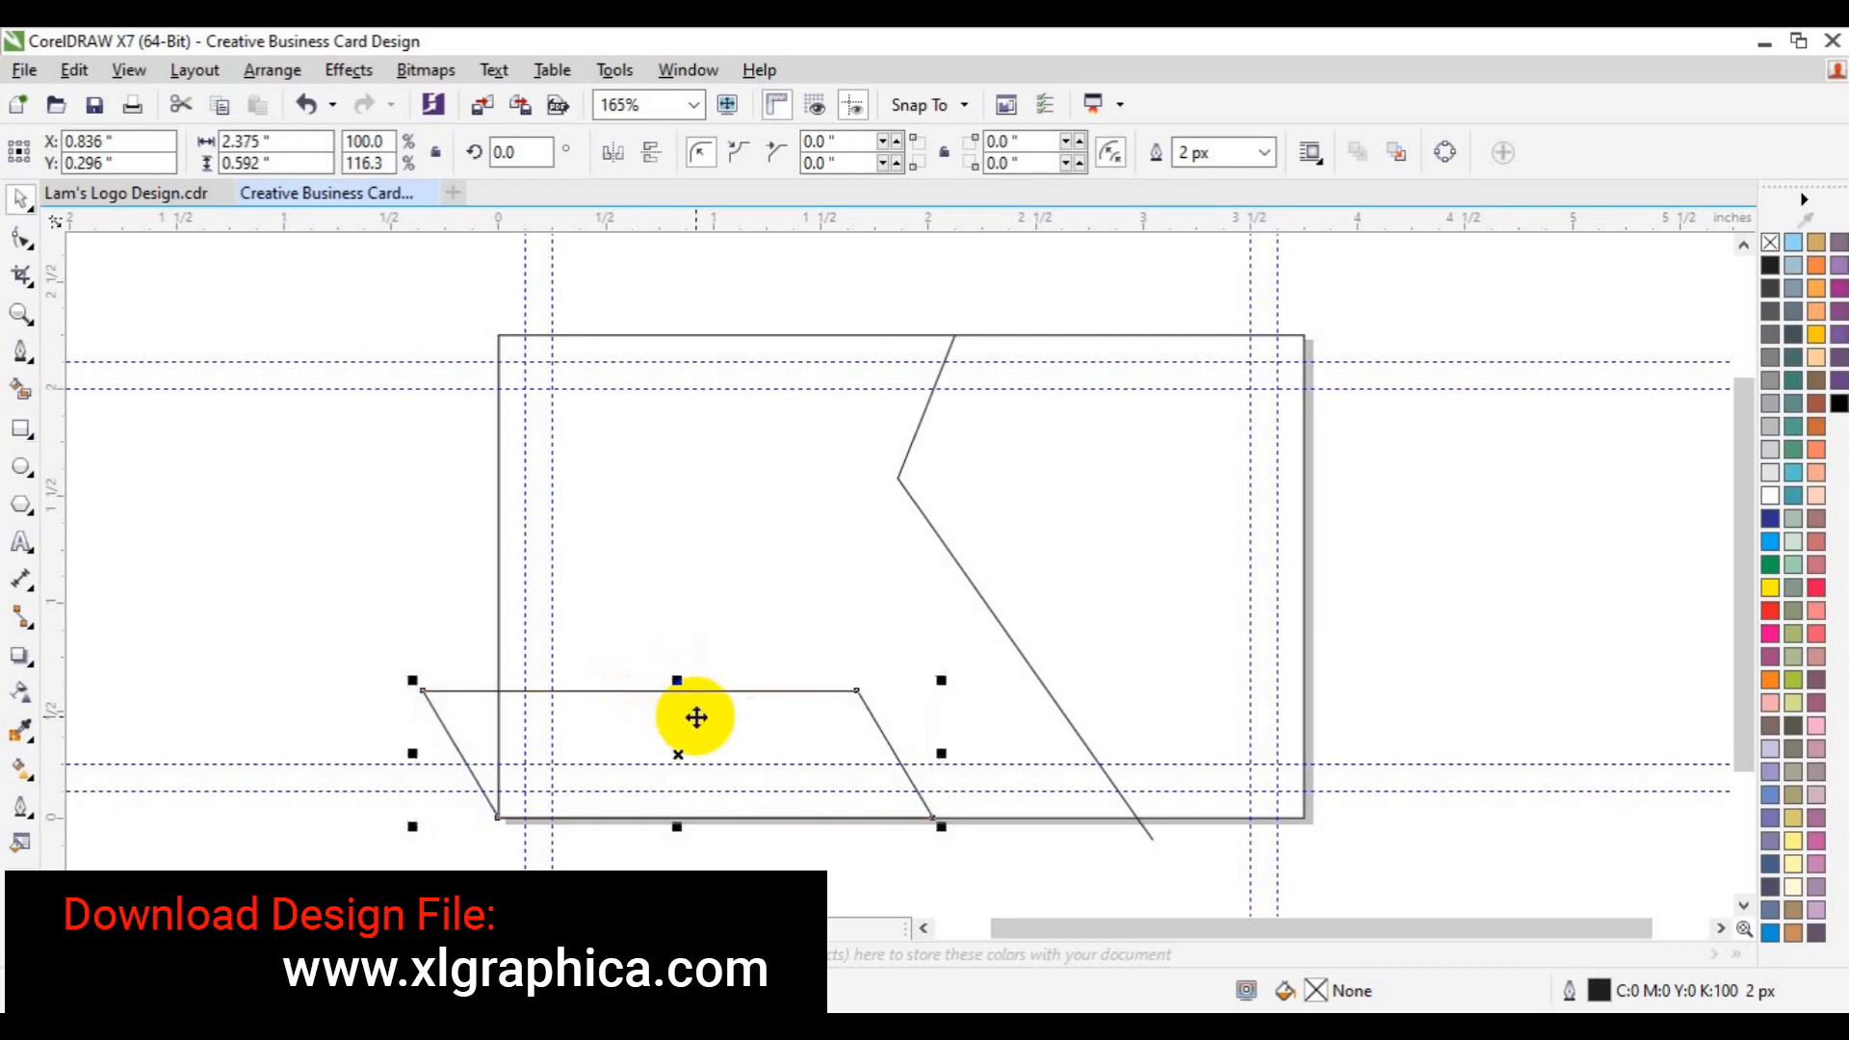
- Duplicate the parallelogram to the right and nudge the copy down and right
left_click_drag(696, 717, 1162, 702)
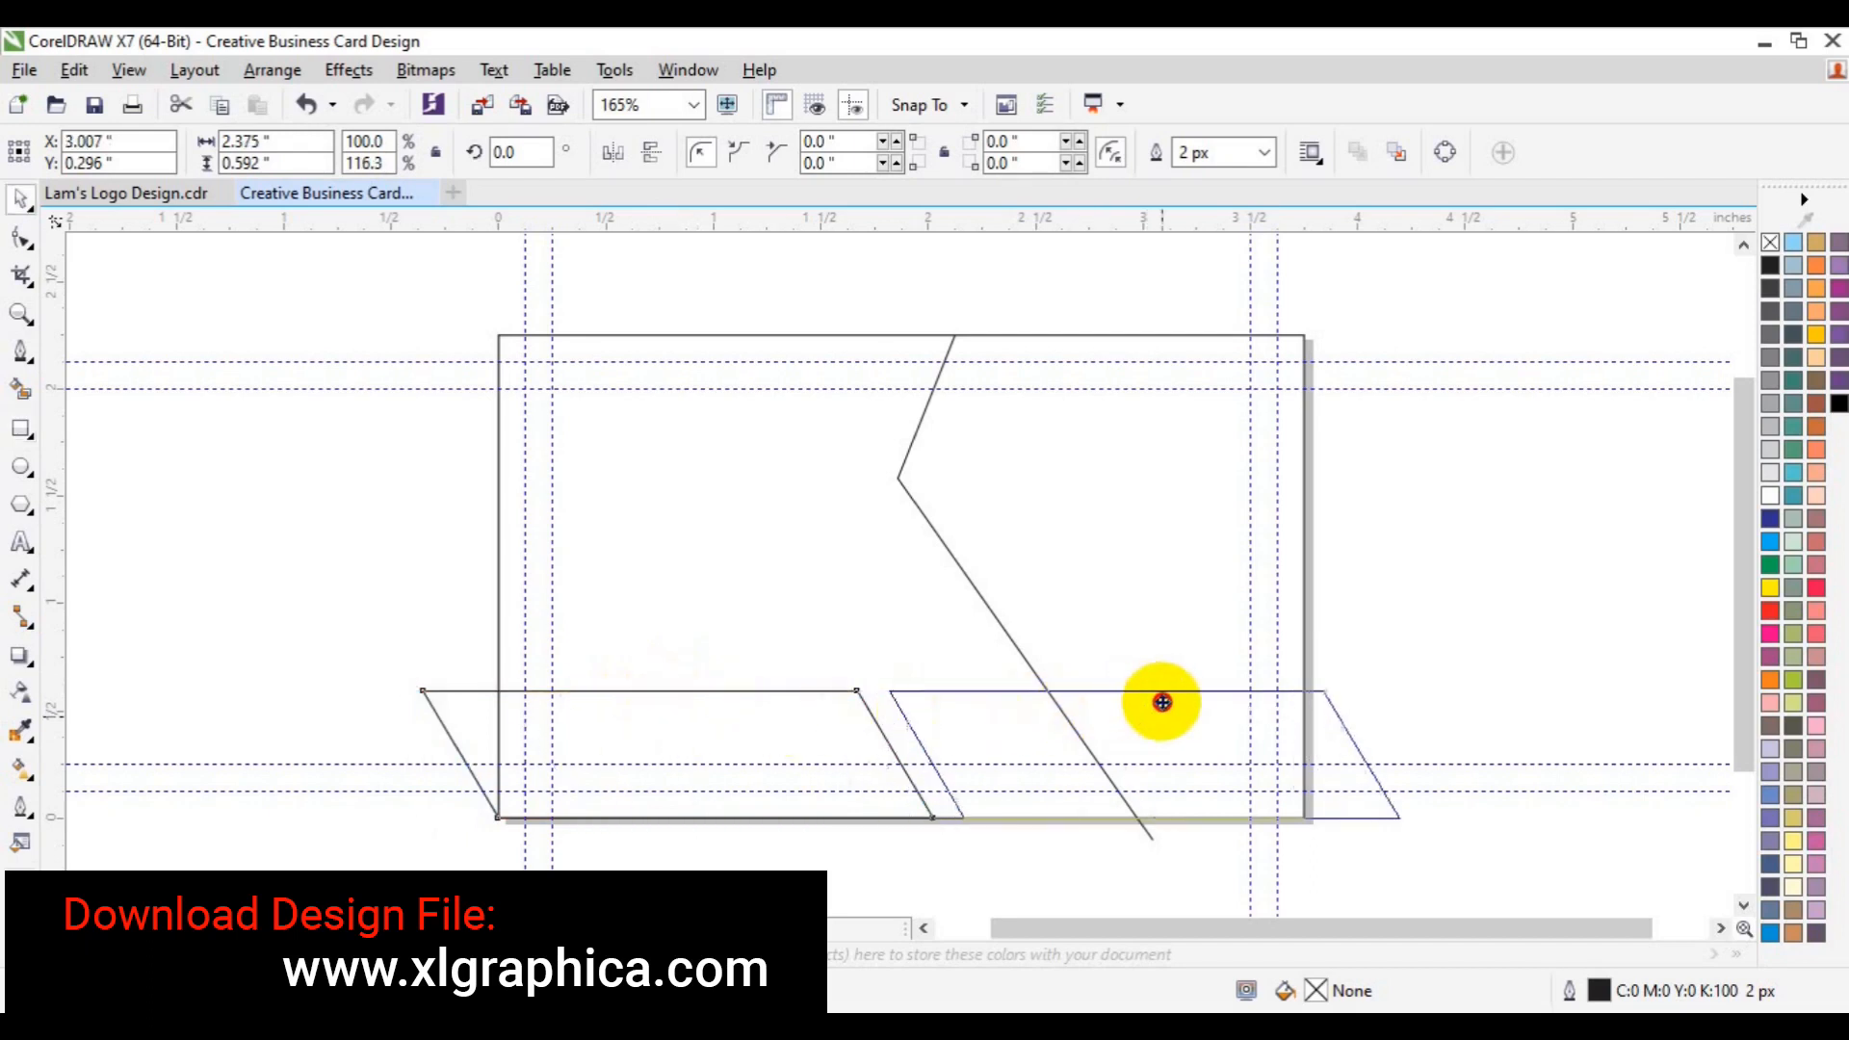
left_click_drag(1163, 702, 1162, 704)
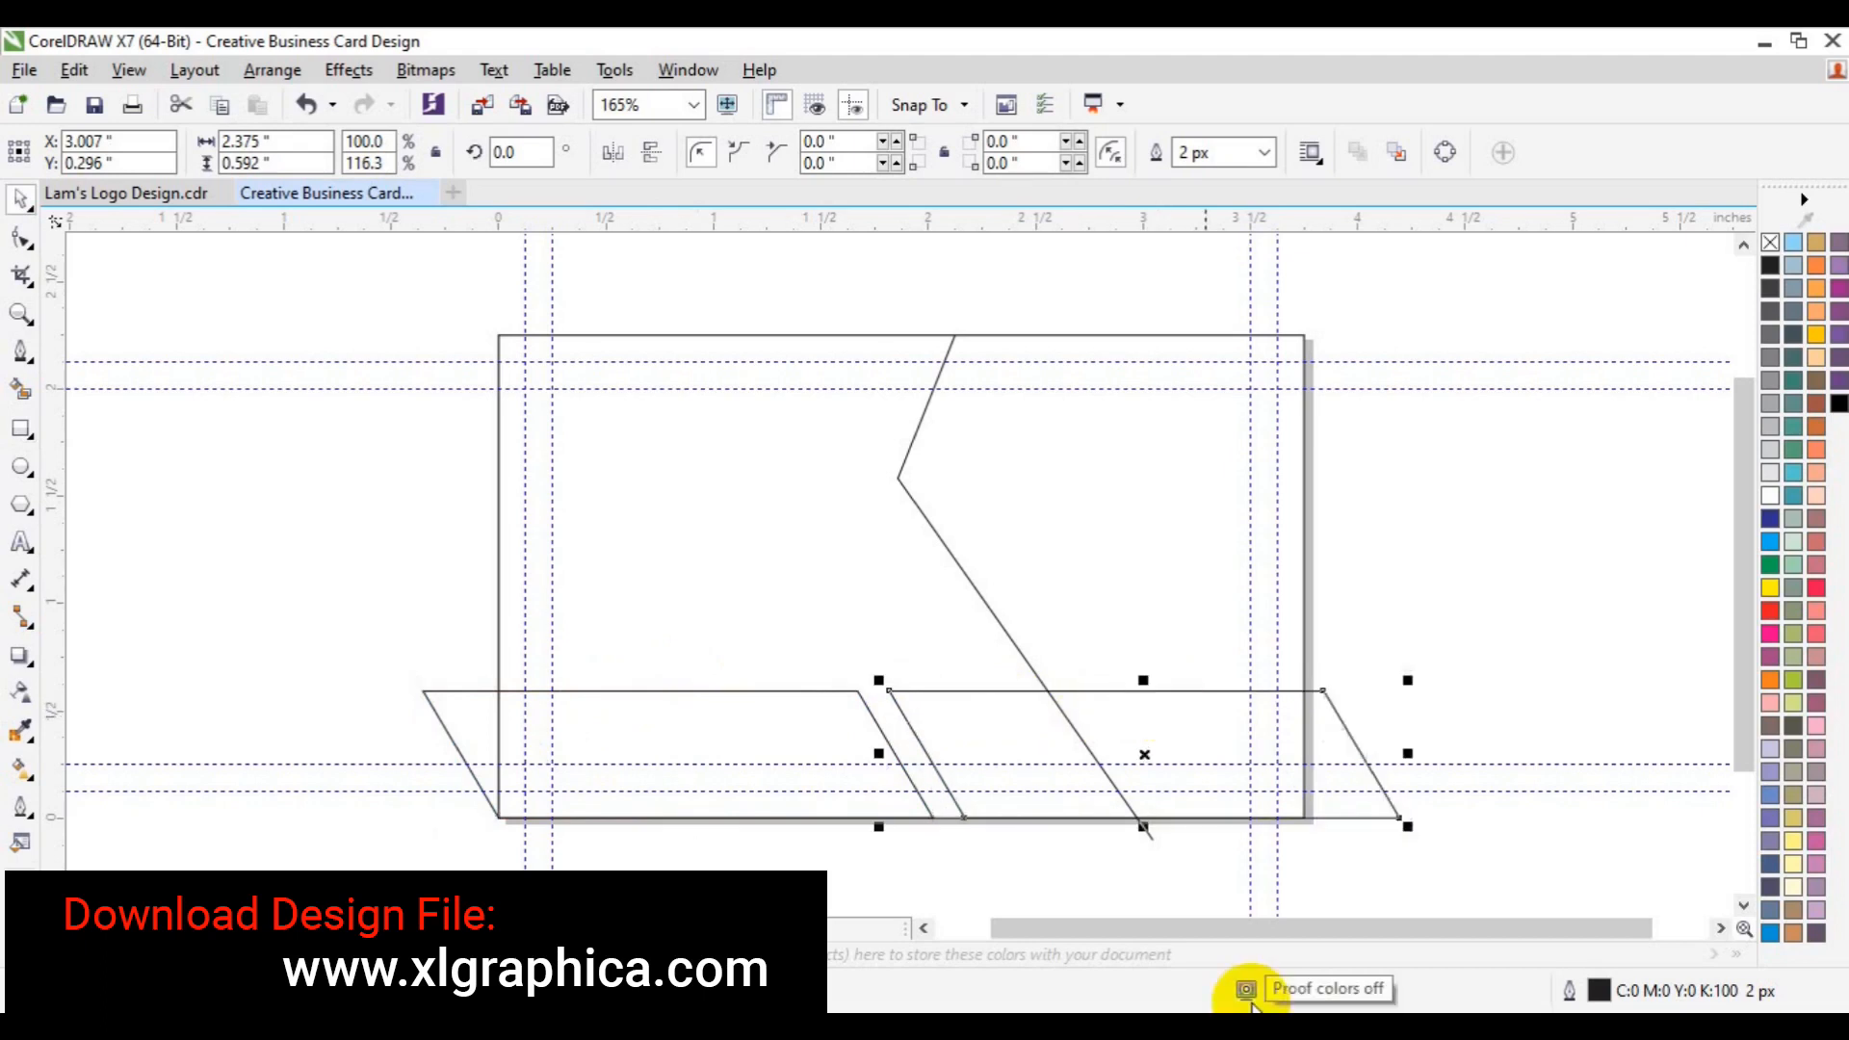
key("Down")
key("Down")
key("Down")
key("Down")
key("Down")
key("Down")
key("Down")
key("Down")
key("Down")
key("Down")
key("Down")
key("Down")
key("Down")
key("Down")
key("Down")
key("Down")
key("Down")
key("Down")
key("Down")
key("Down")
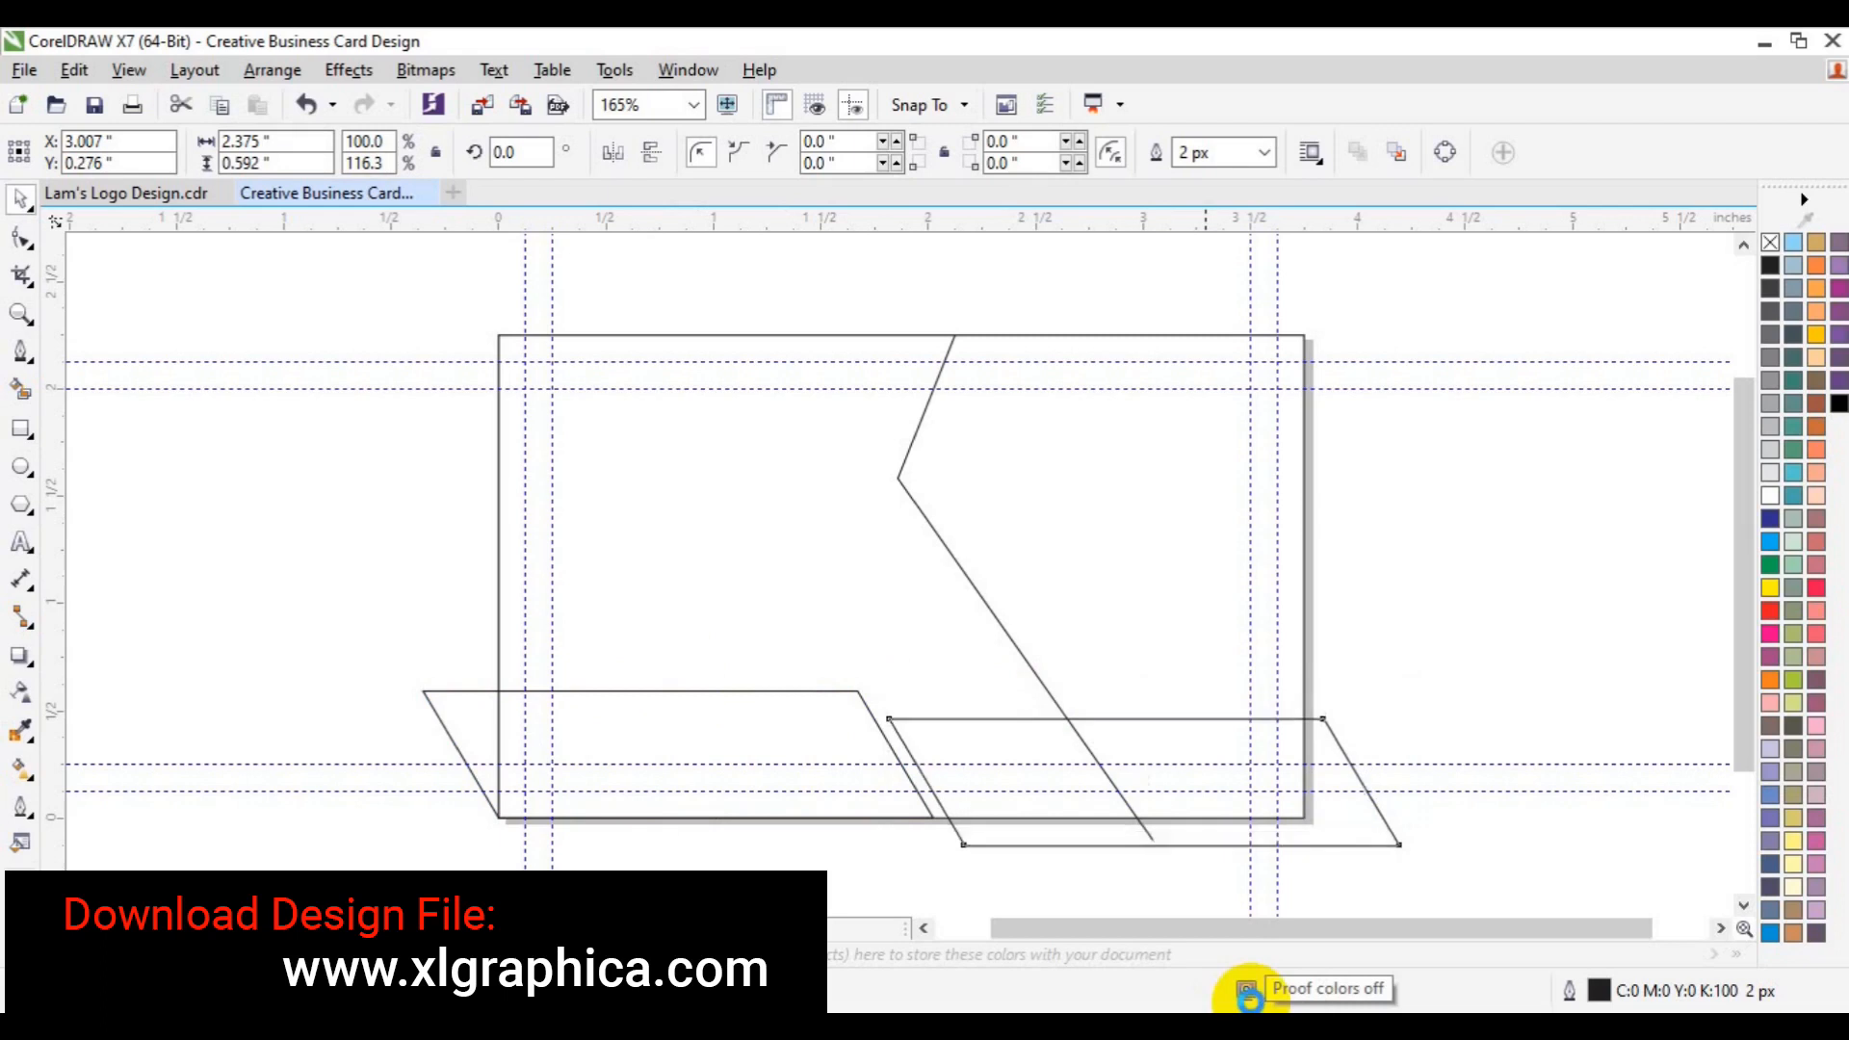
key("Down")
key("Down")
key("Down")
key("Down")
key("Down")
key("Right")
key("Right")
key("Right")
key("Right")
key("Right")
key("Right")
key("Right")
key("Right")
key("Right")
key("Right")
key("Right")
key("Right")
key("Right")
key("Right")
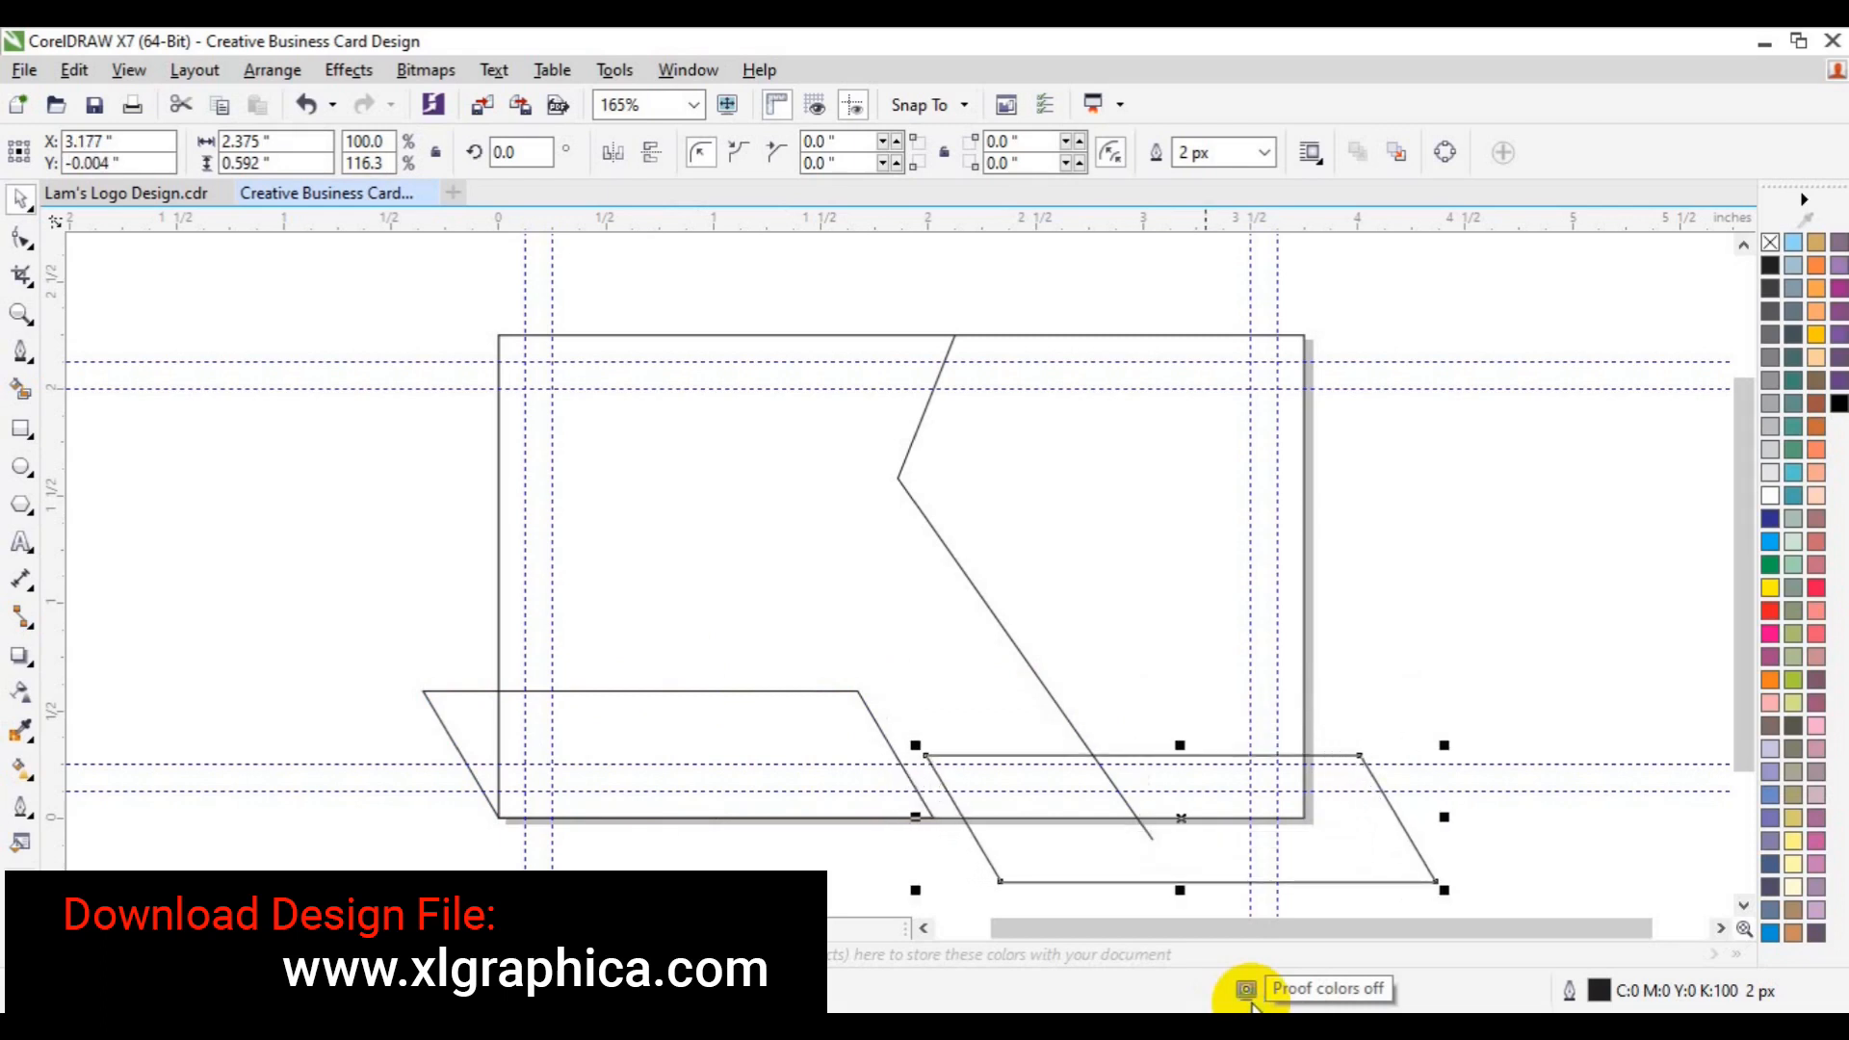
key("Right")
key("Right")
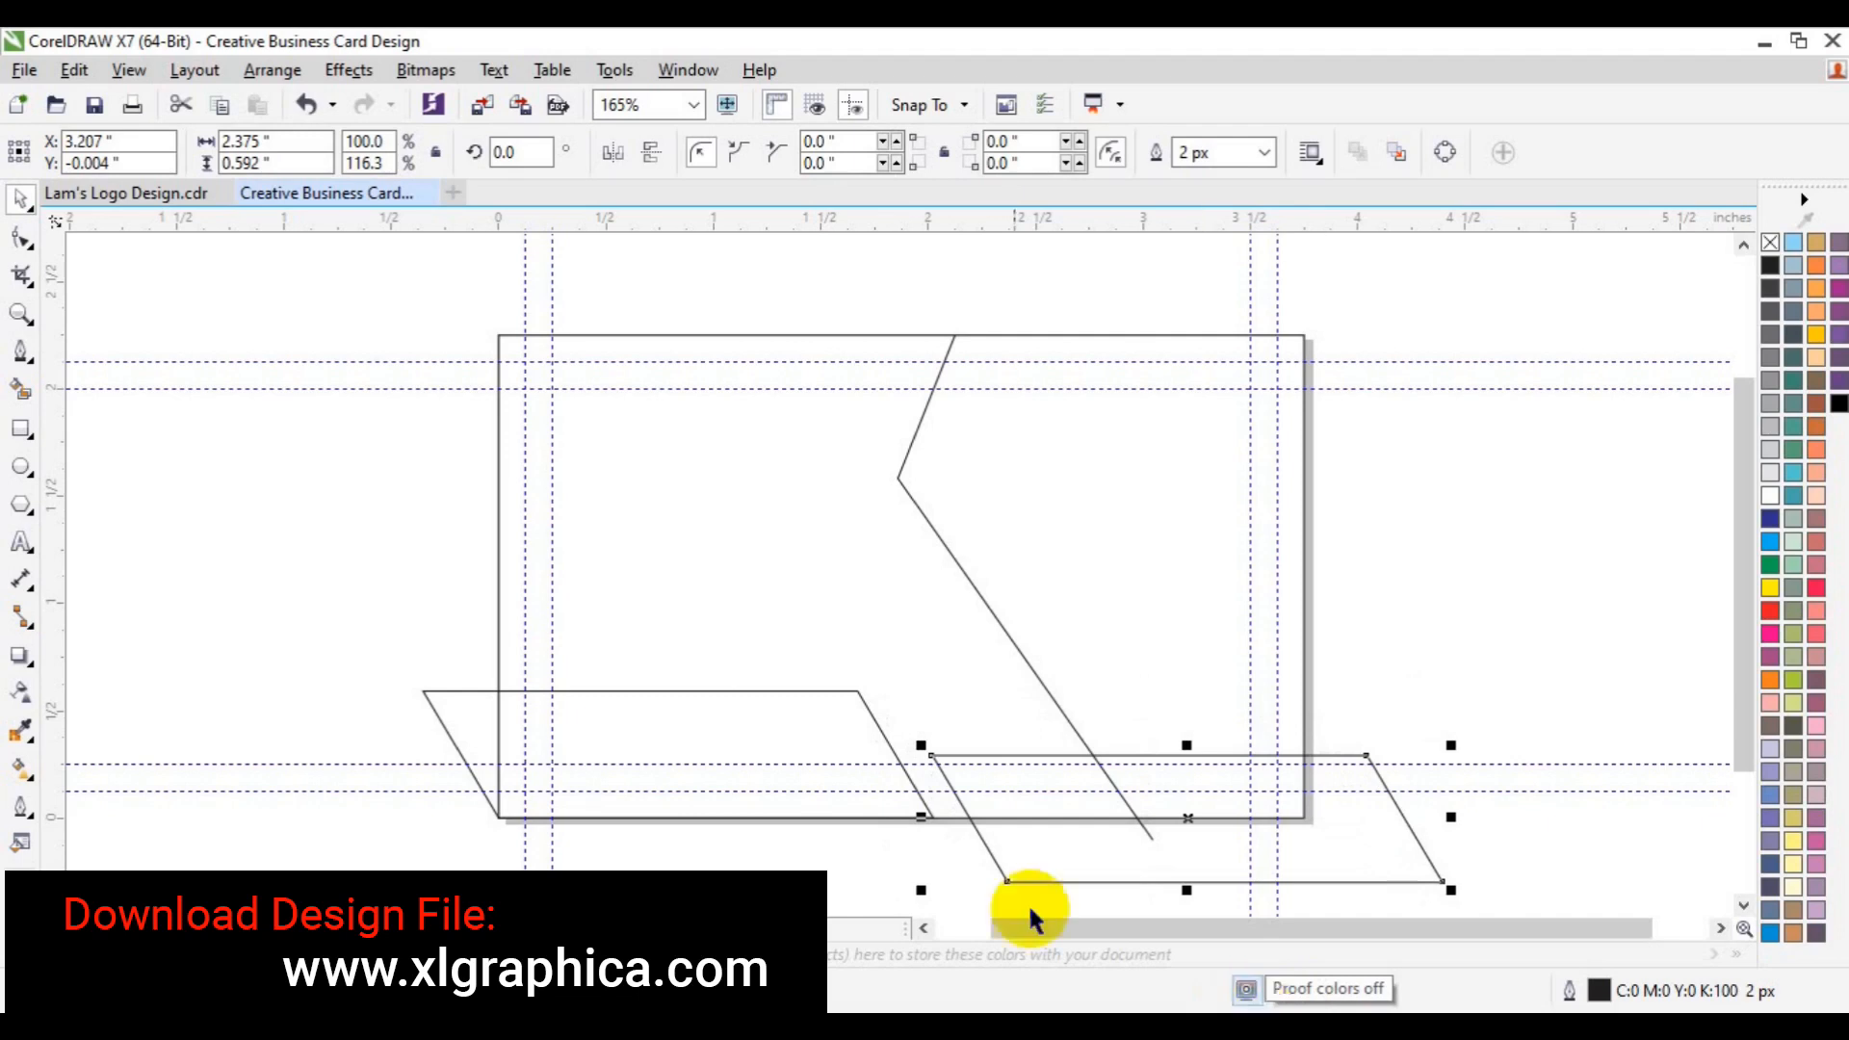
- Draw a 2.434 × 0.795-inch rectangle across the left middle, stretched past the angled line
left_click(22, 425)
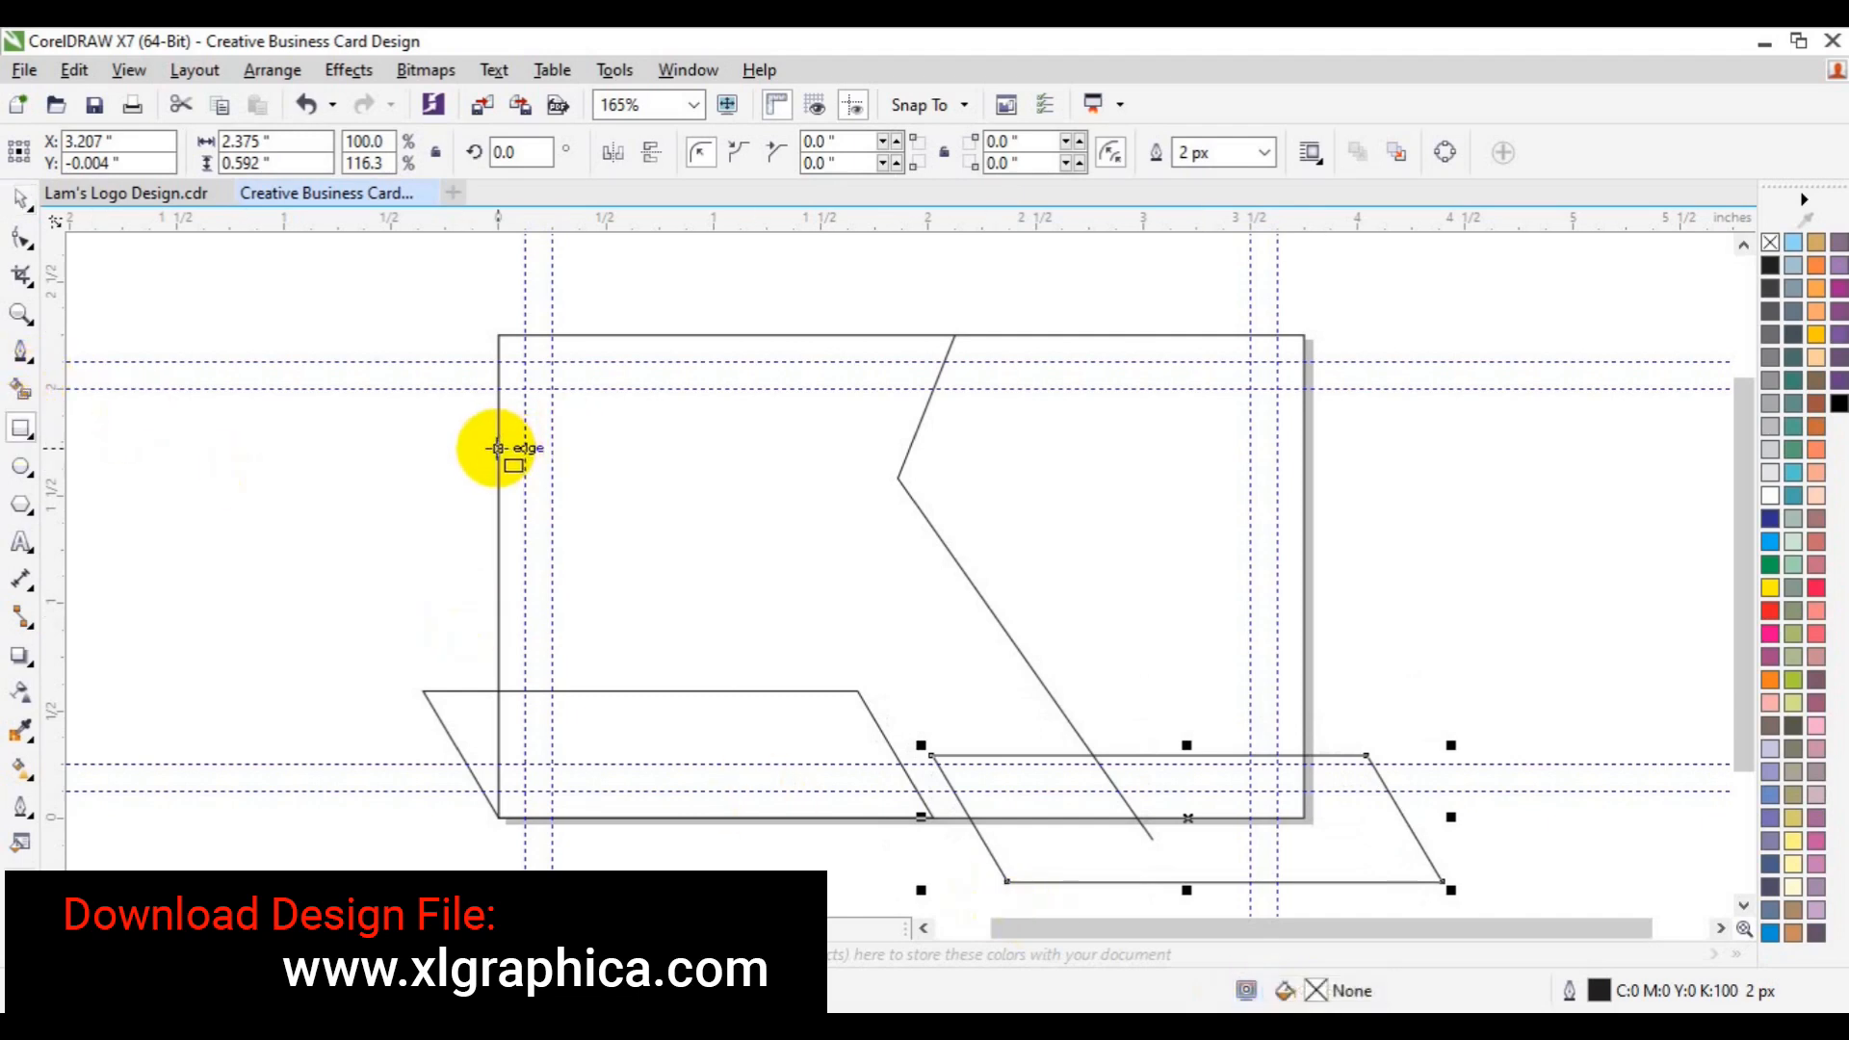
left_click_drag(497, 442, 897, 613)
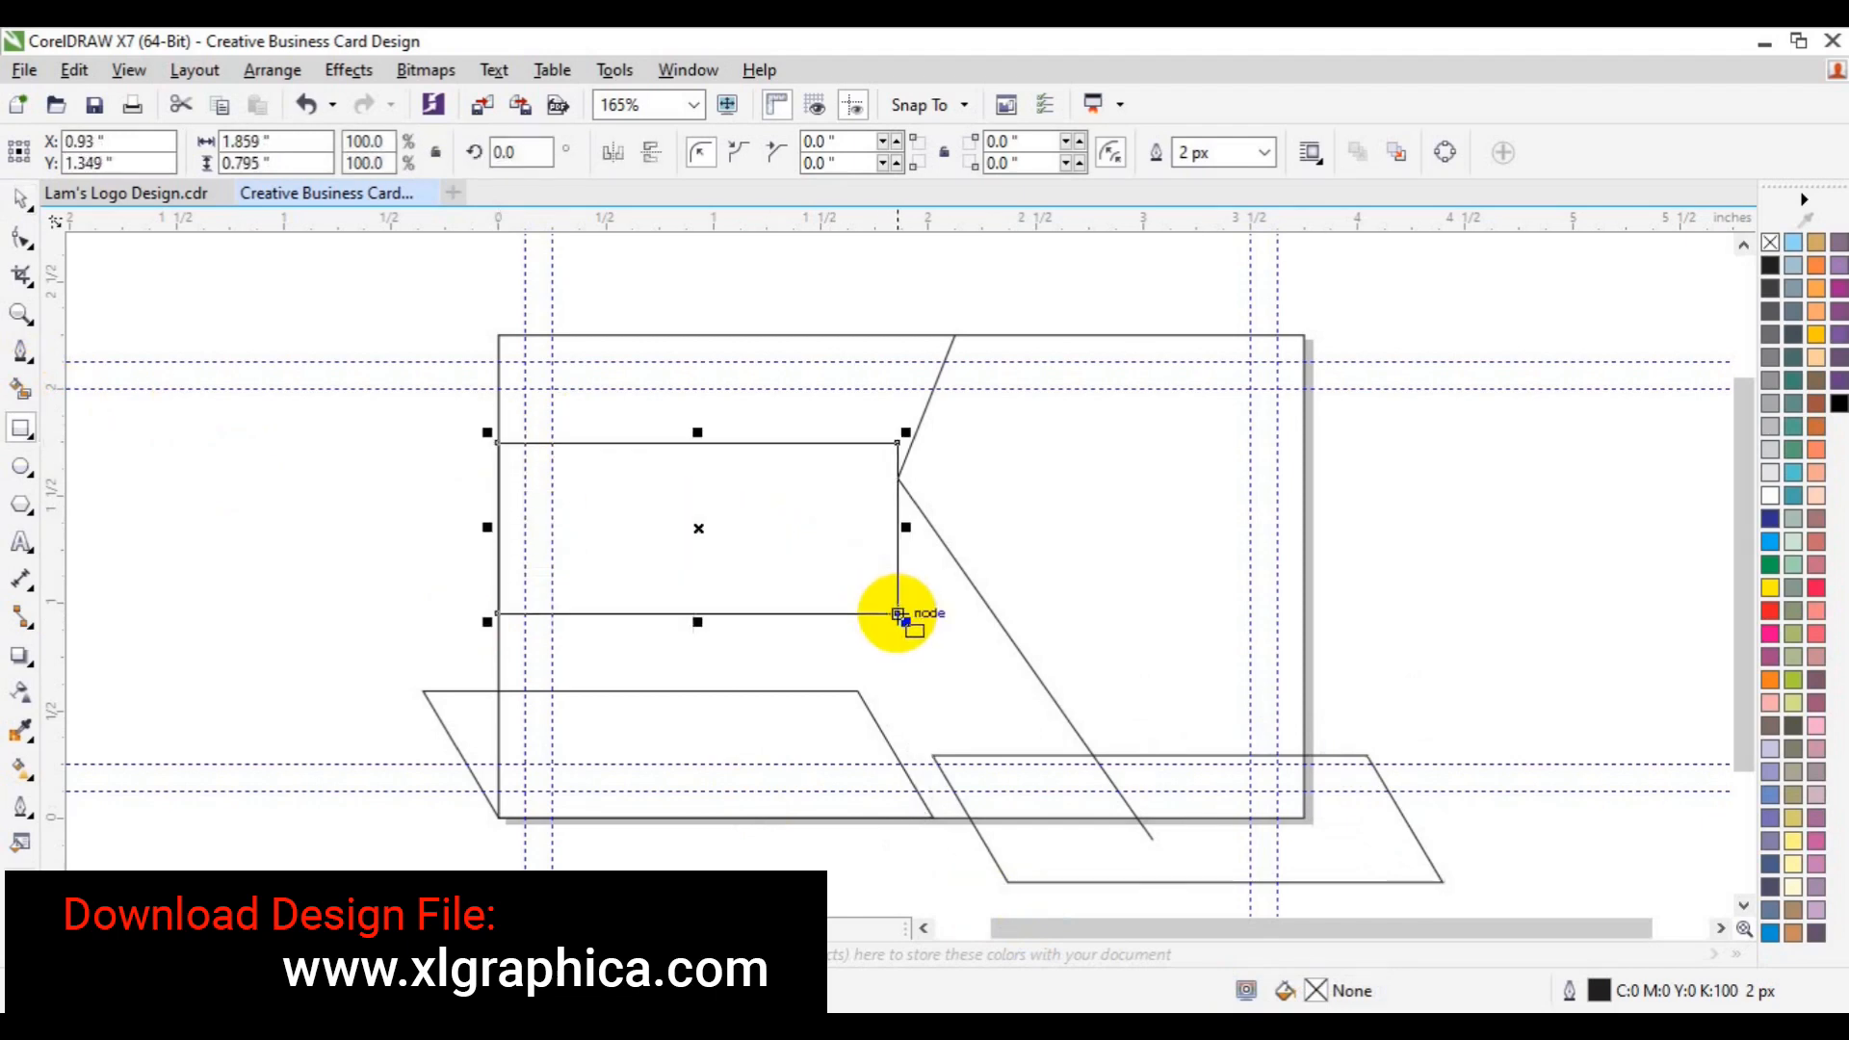
key("Down")
key("Down")
key("Down")
key("Down")
key("Down")
key("Down")
key("Down")
key("Down")
key("Down")
key("Down")
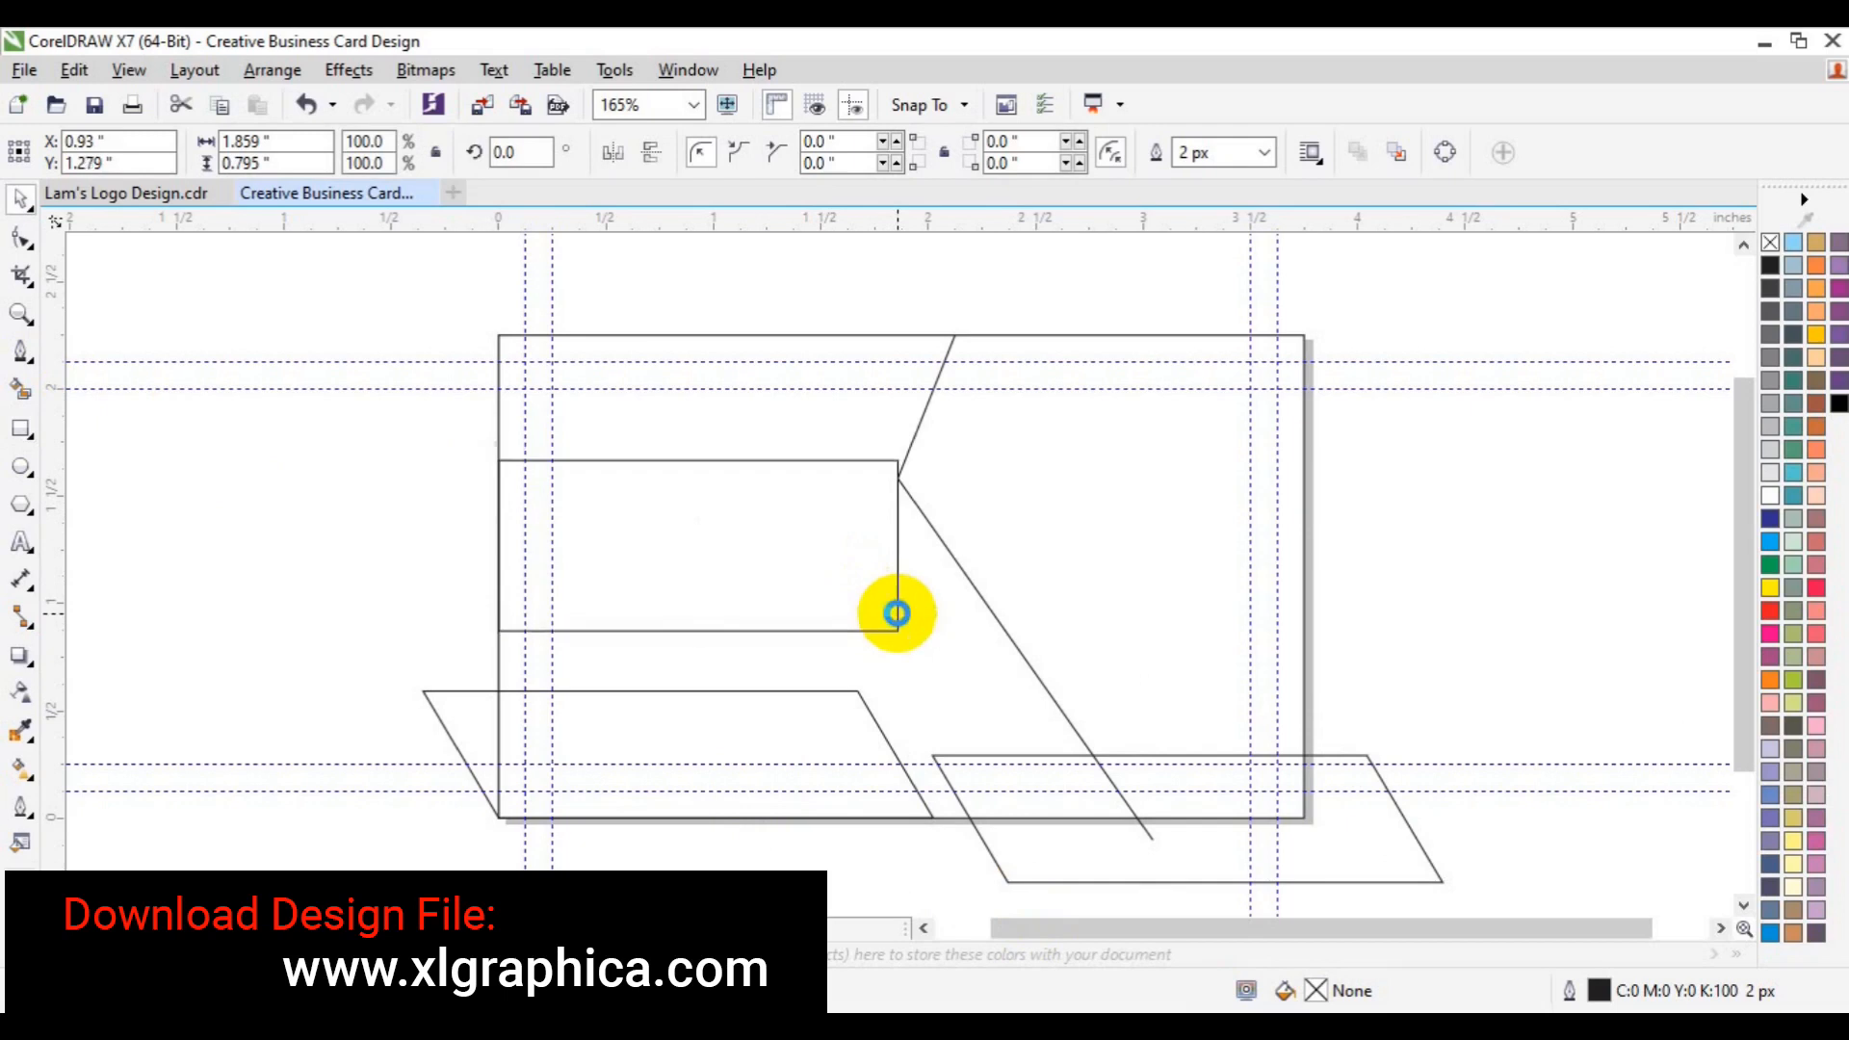
key("Down")
key("Down")
key("Down")
key("Down")
key("Down")
key("Down")
key("Down")
key("Down")
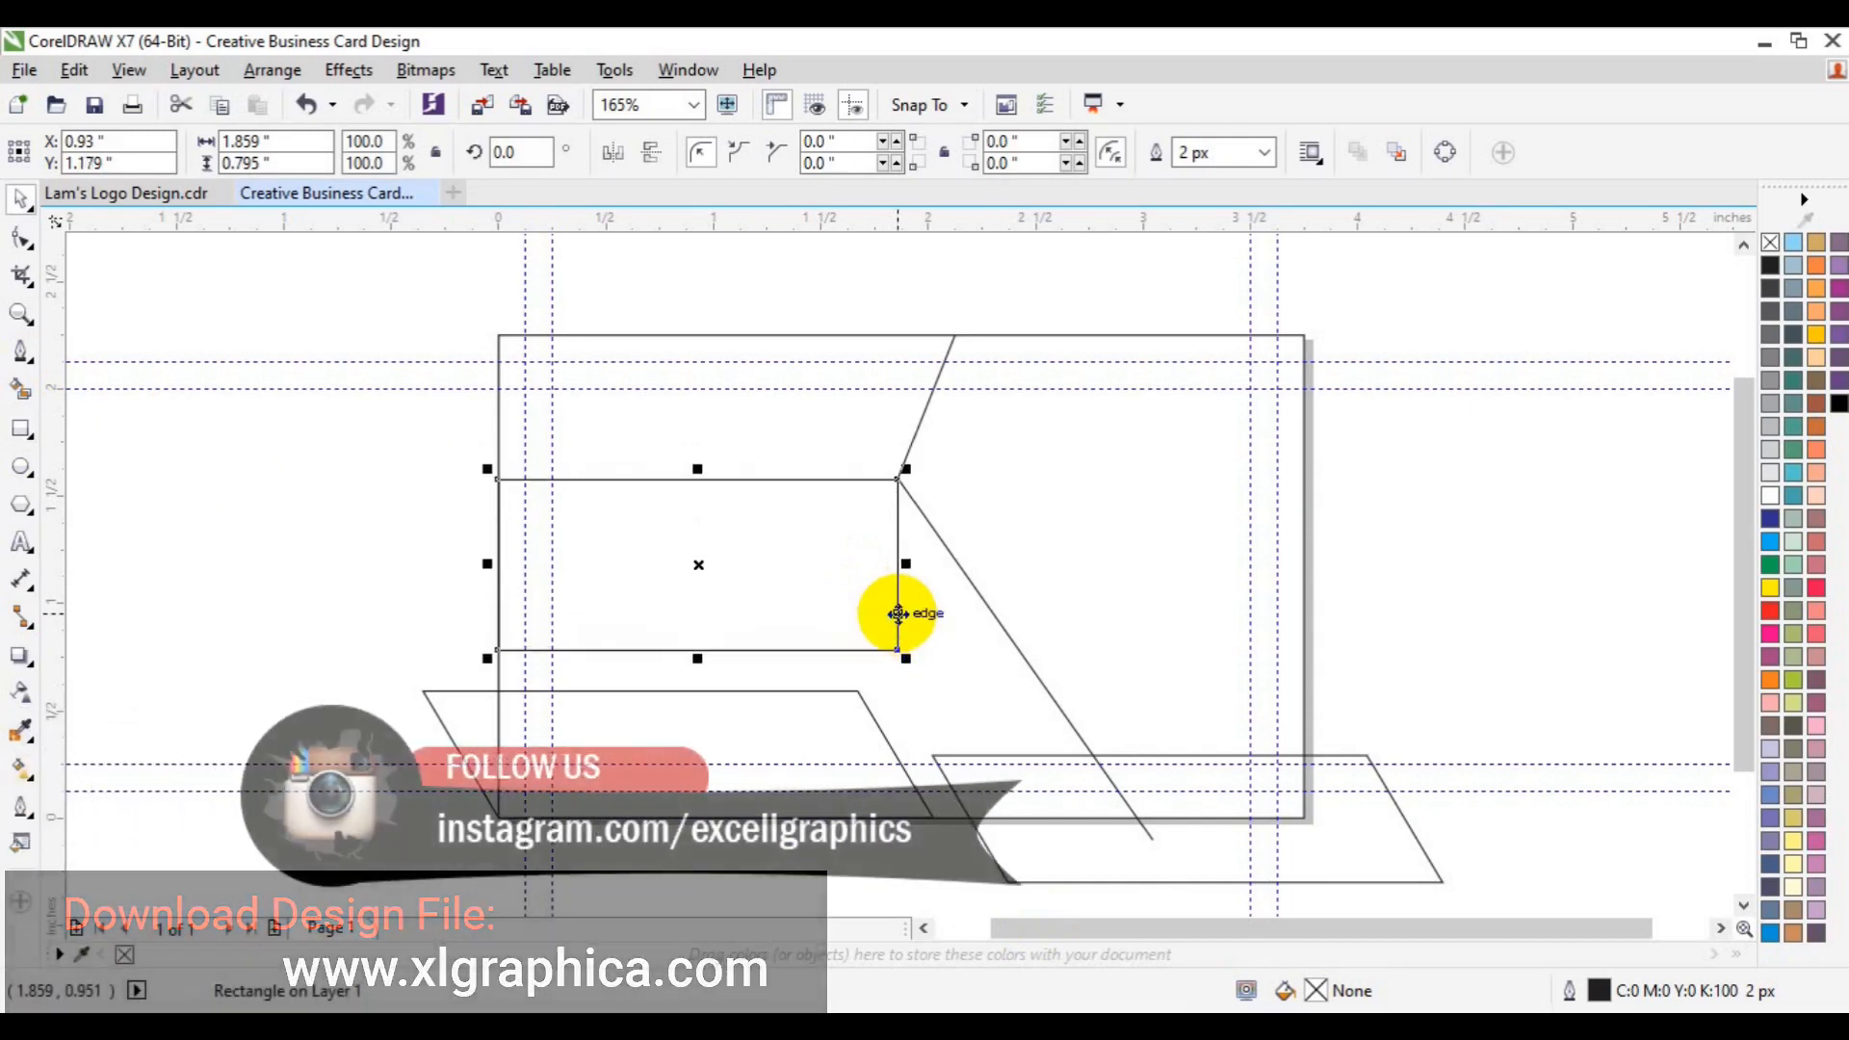
left_click_drag(908, 564, 1034, 570)
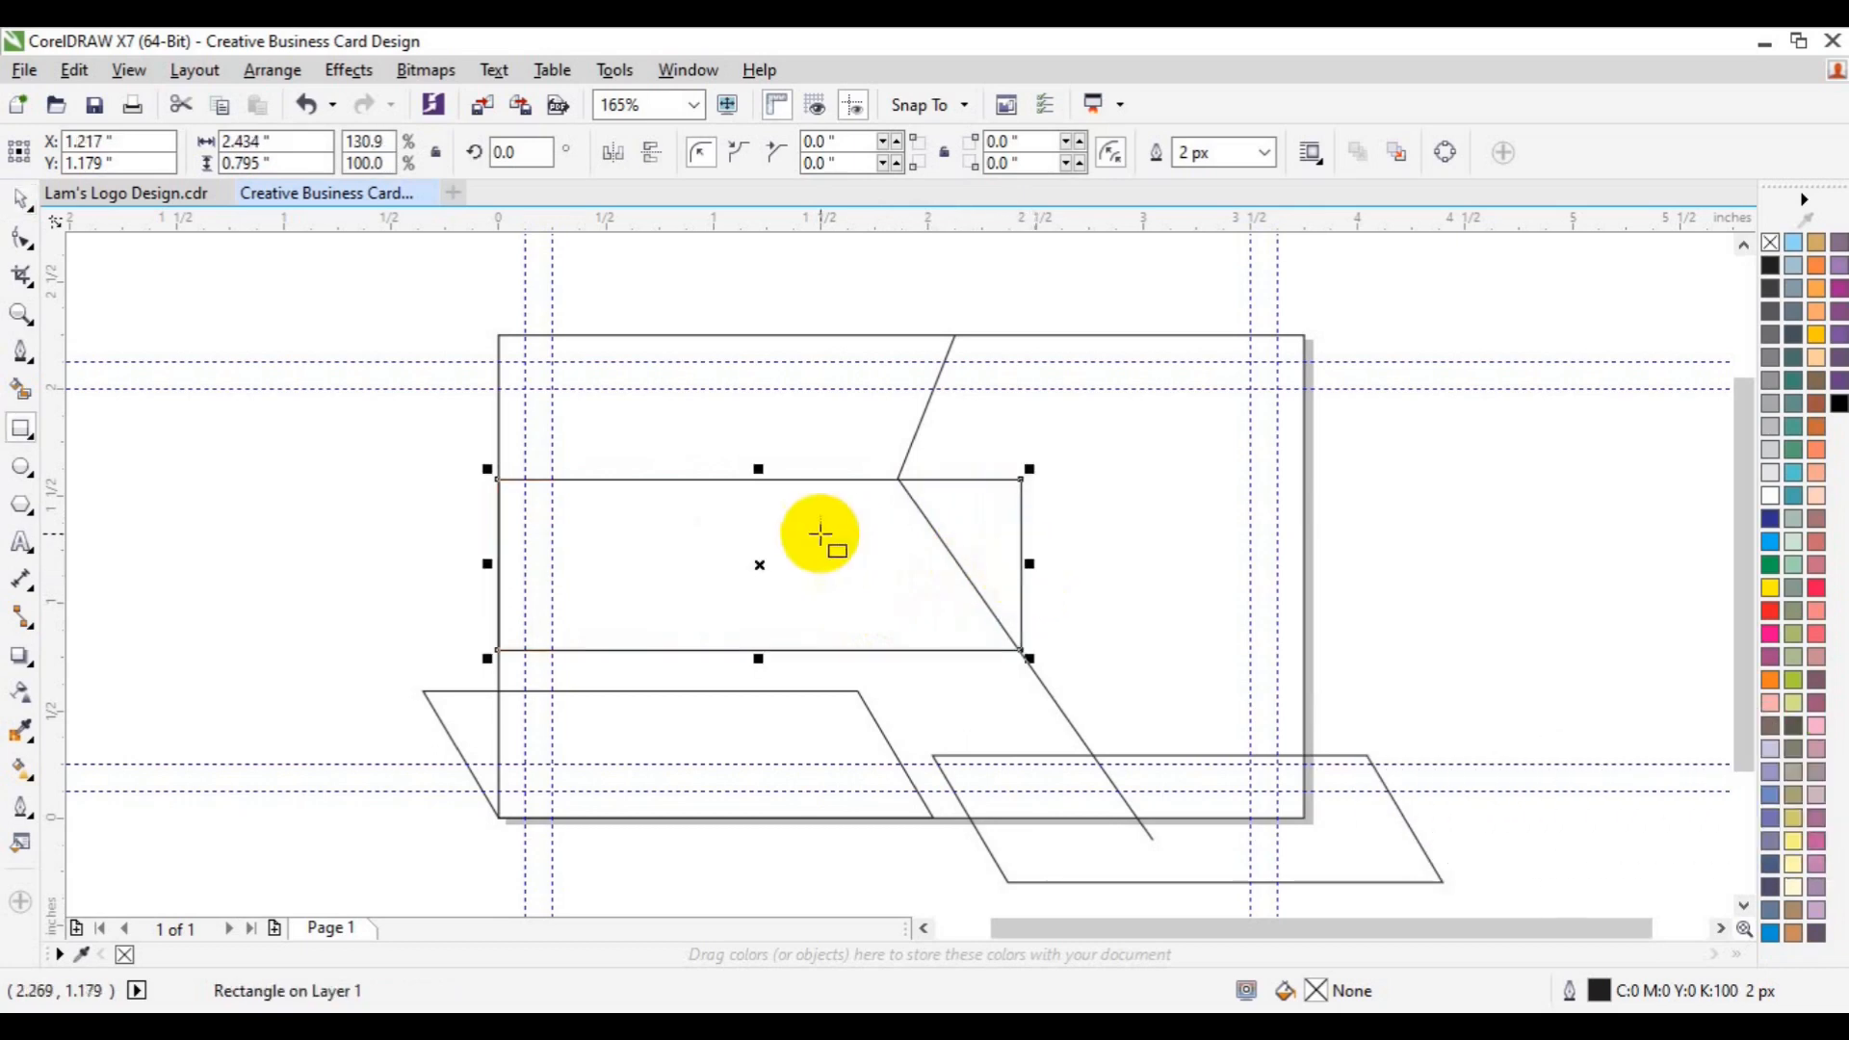
left_click_drag(1303, 595, 950, 669)
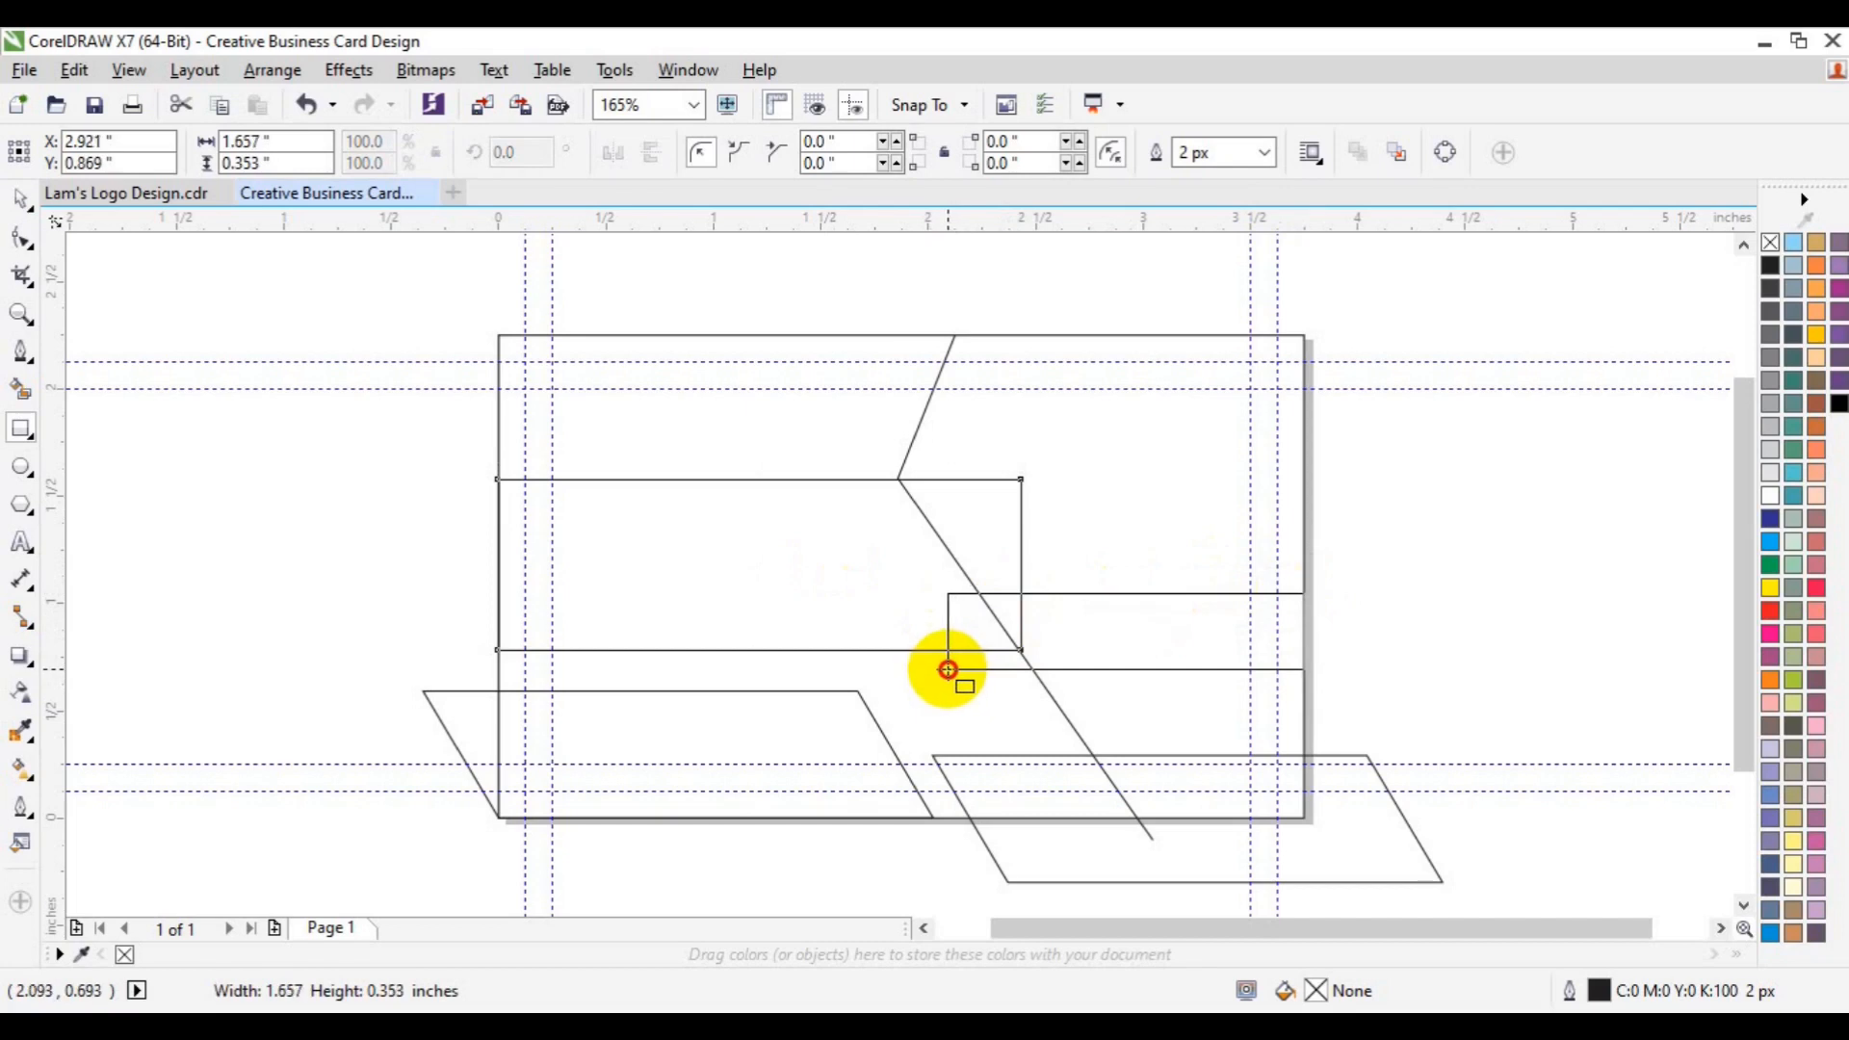
- Extend the thin right-side rectangle to the angled line and skew it into a parallelogram
left_click_drag(949, 669, 933, 669)
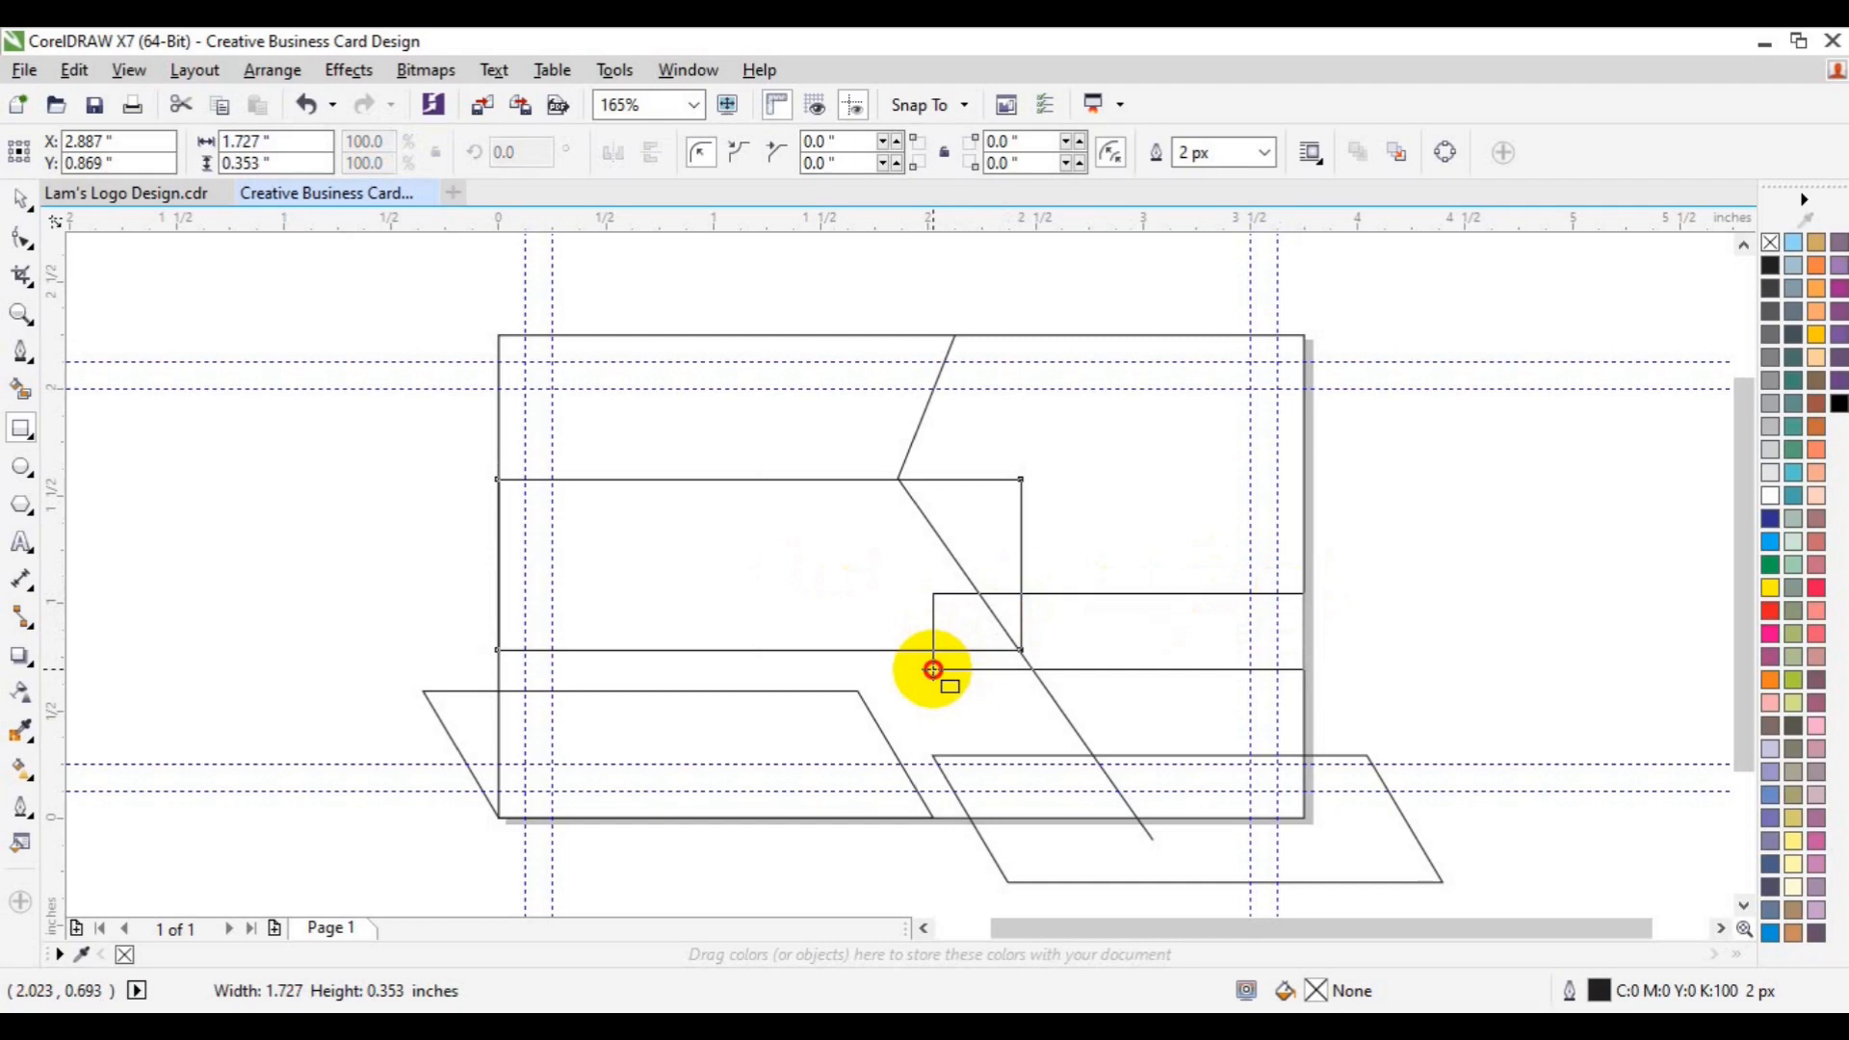
left_click_drag(933, 669, 934, 667)
left_click(1118, 633)
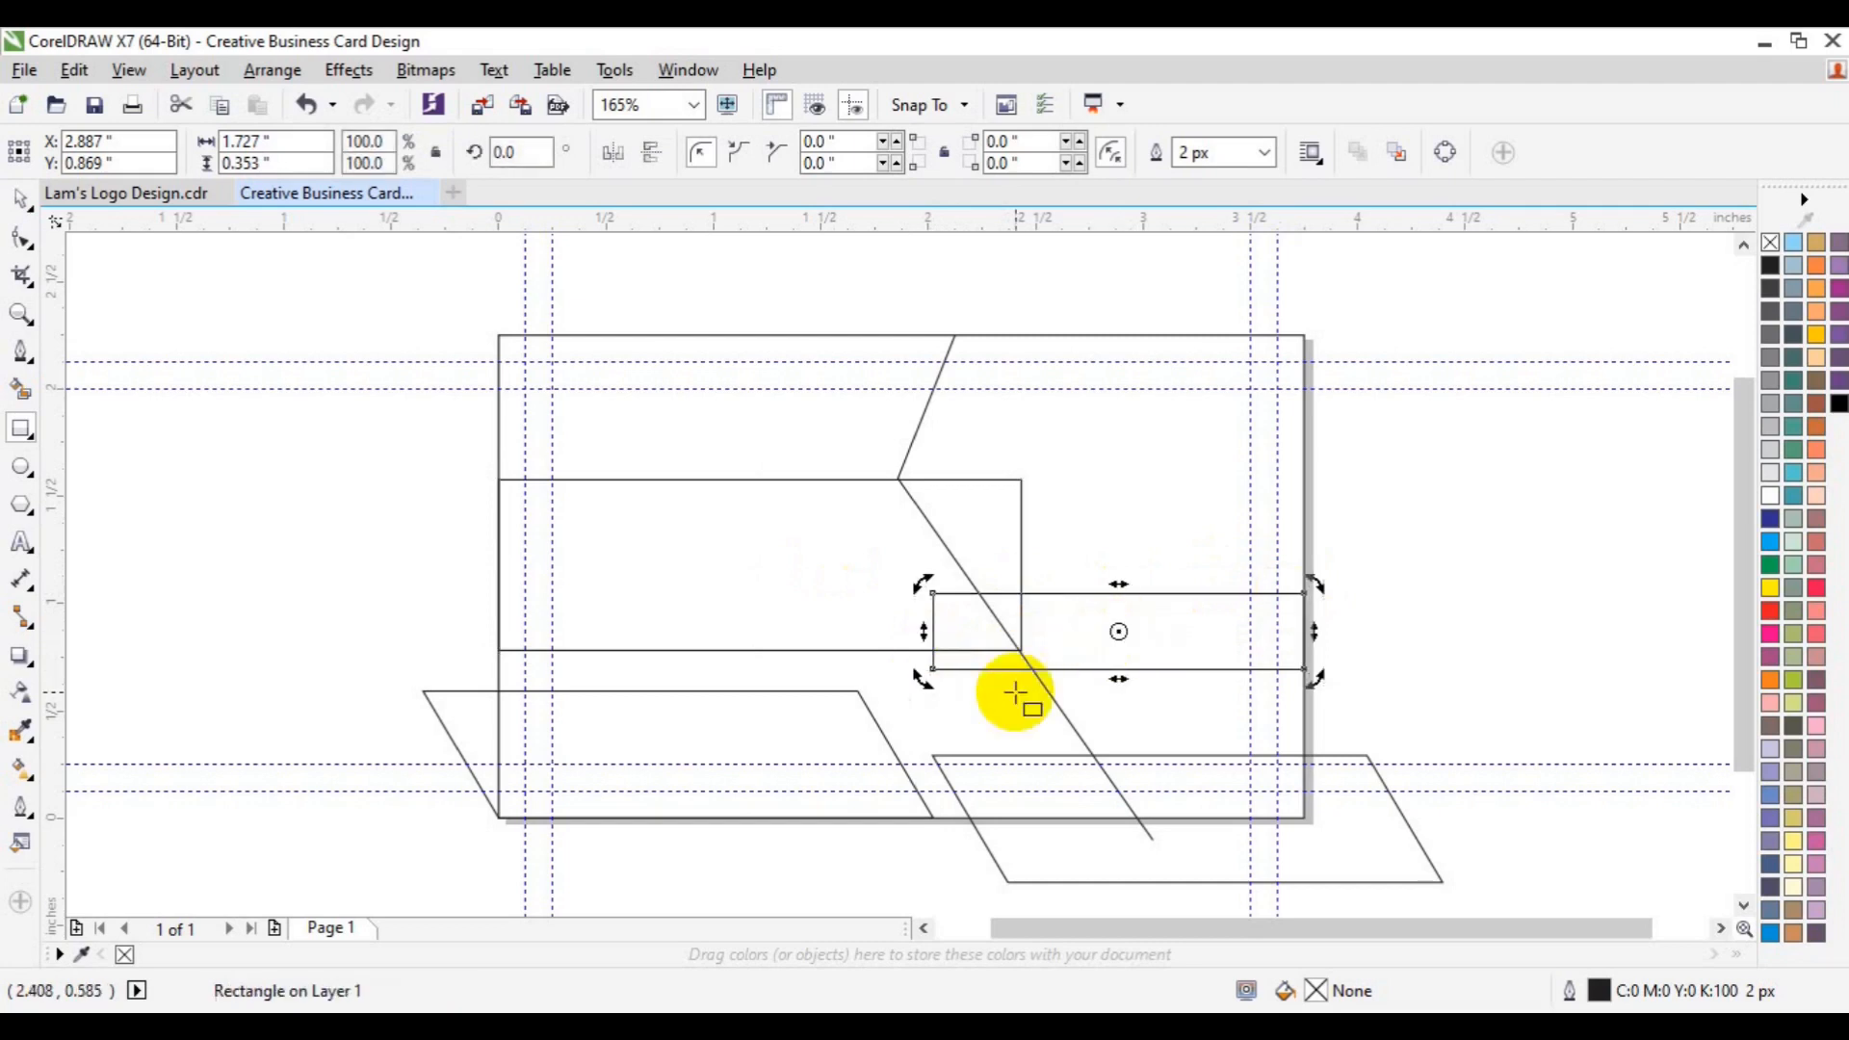
left_click_drag(1117, 678, 1148, 677)
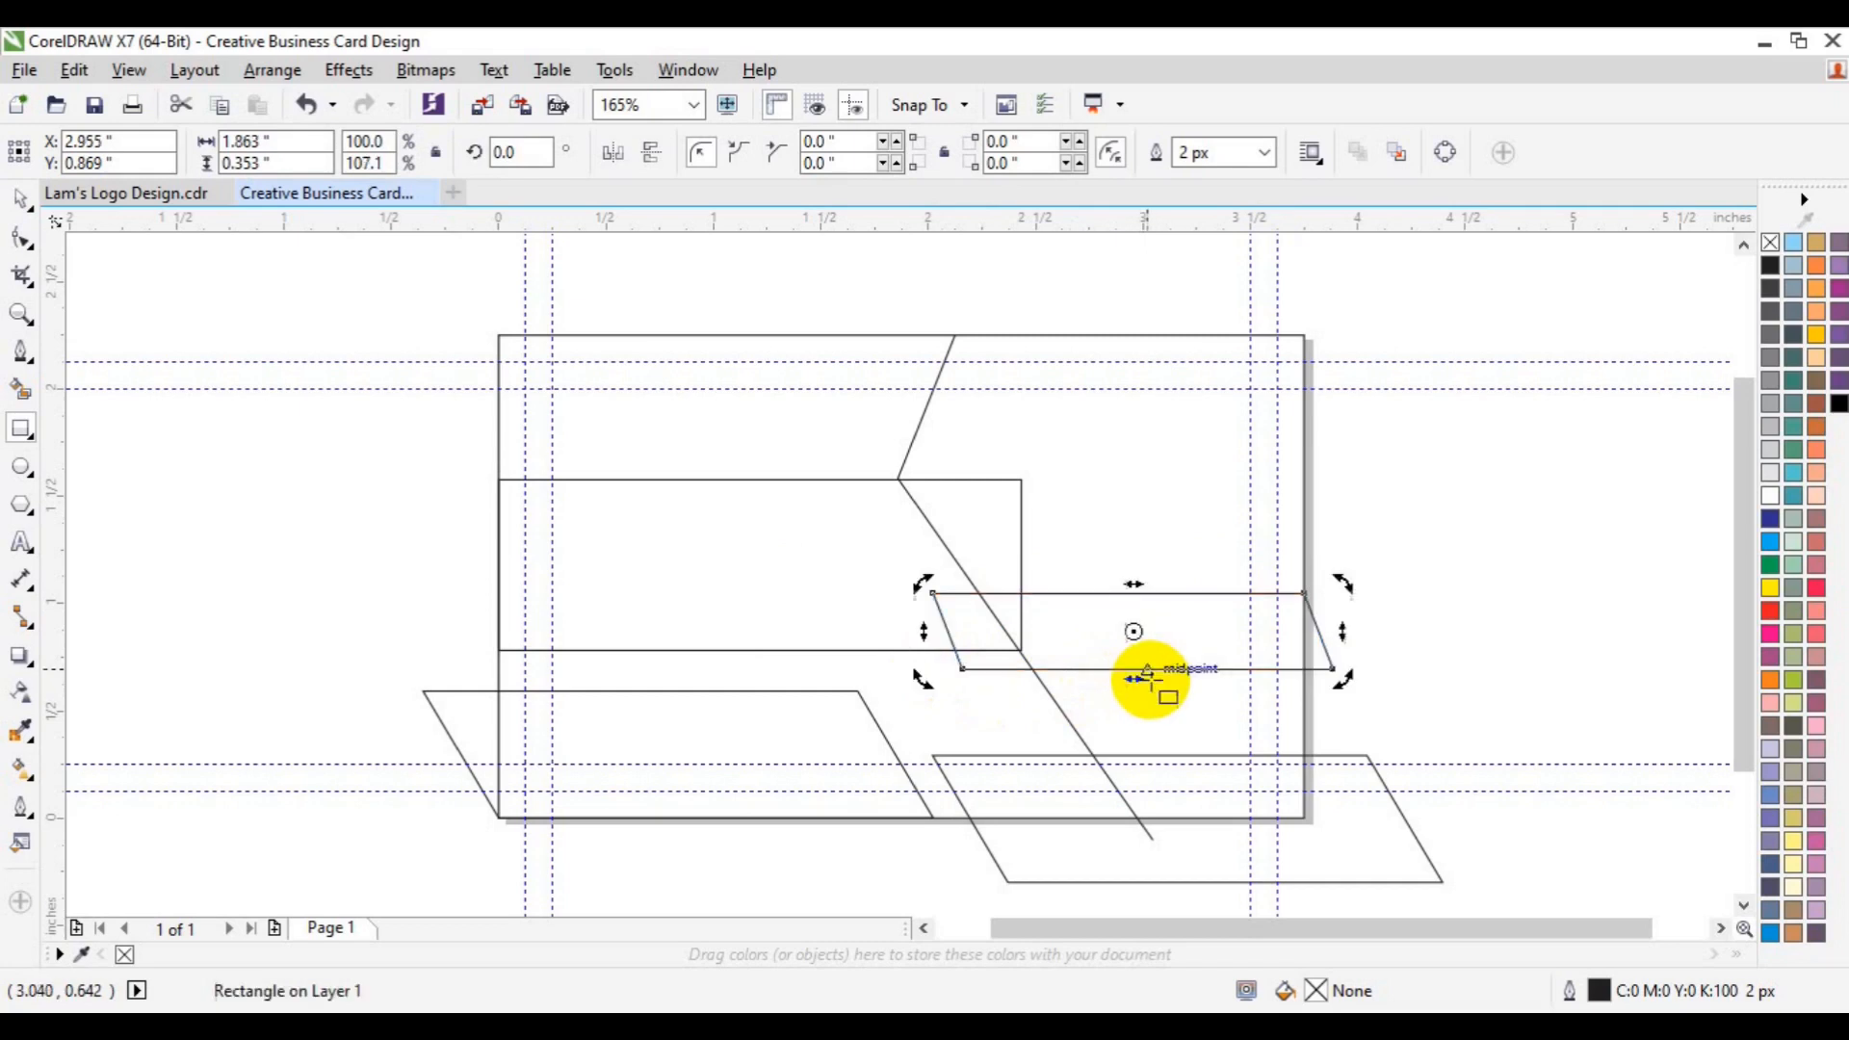
left_click(1148, 677)
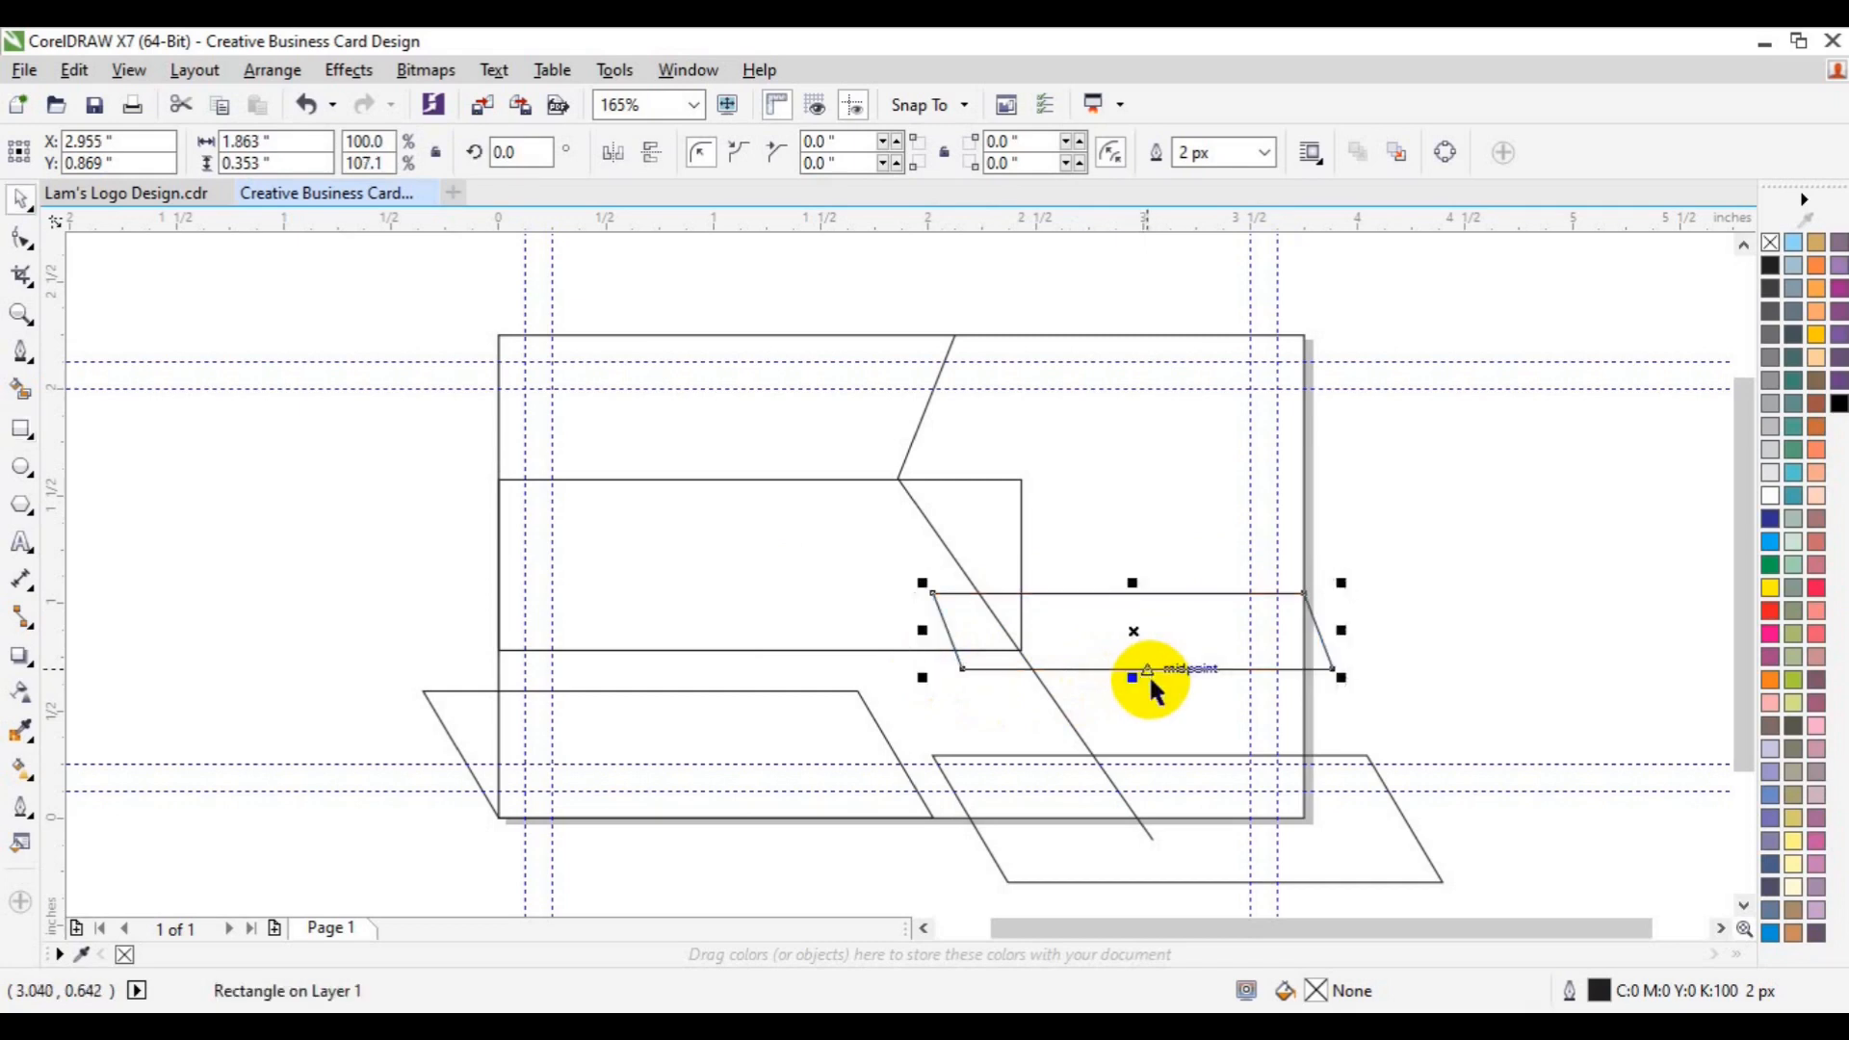
- Draw a short line joining the band's left corner to the angled line
left_click(21, 351)
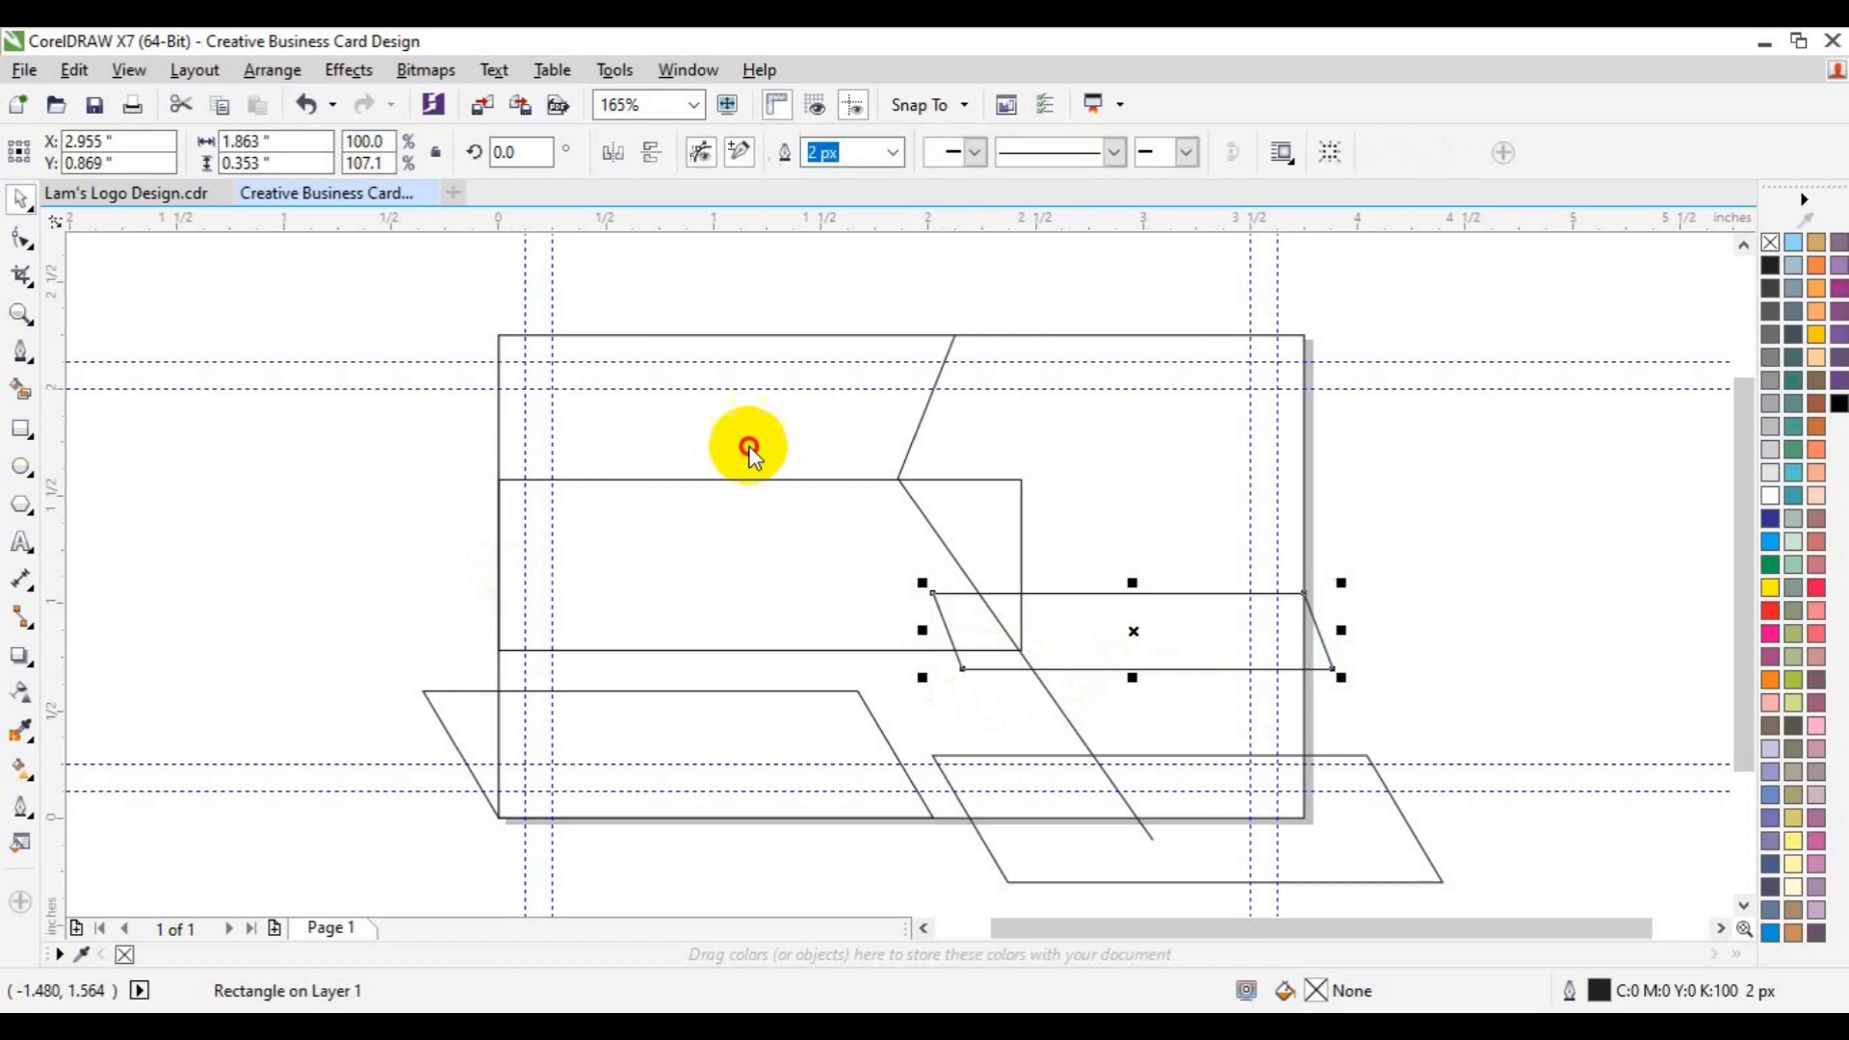
left_click(932, 593)
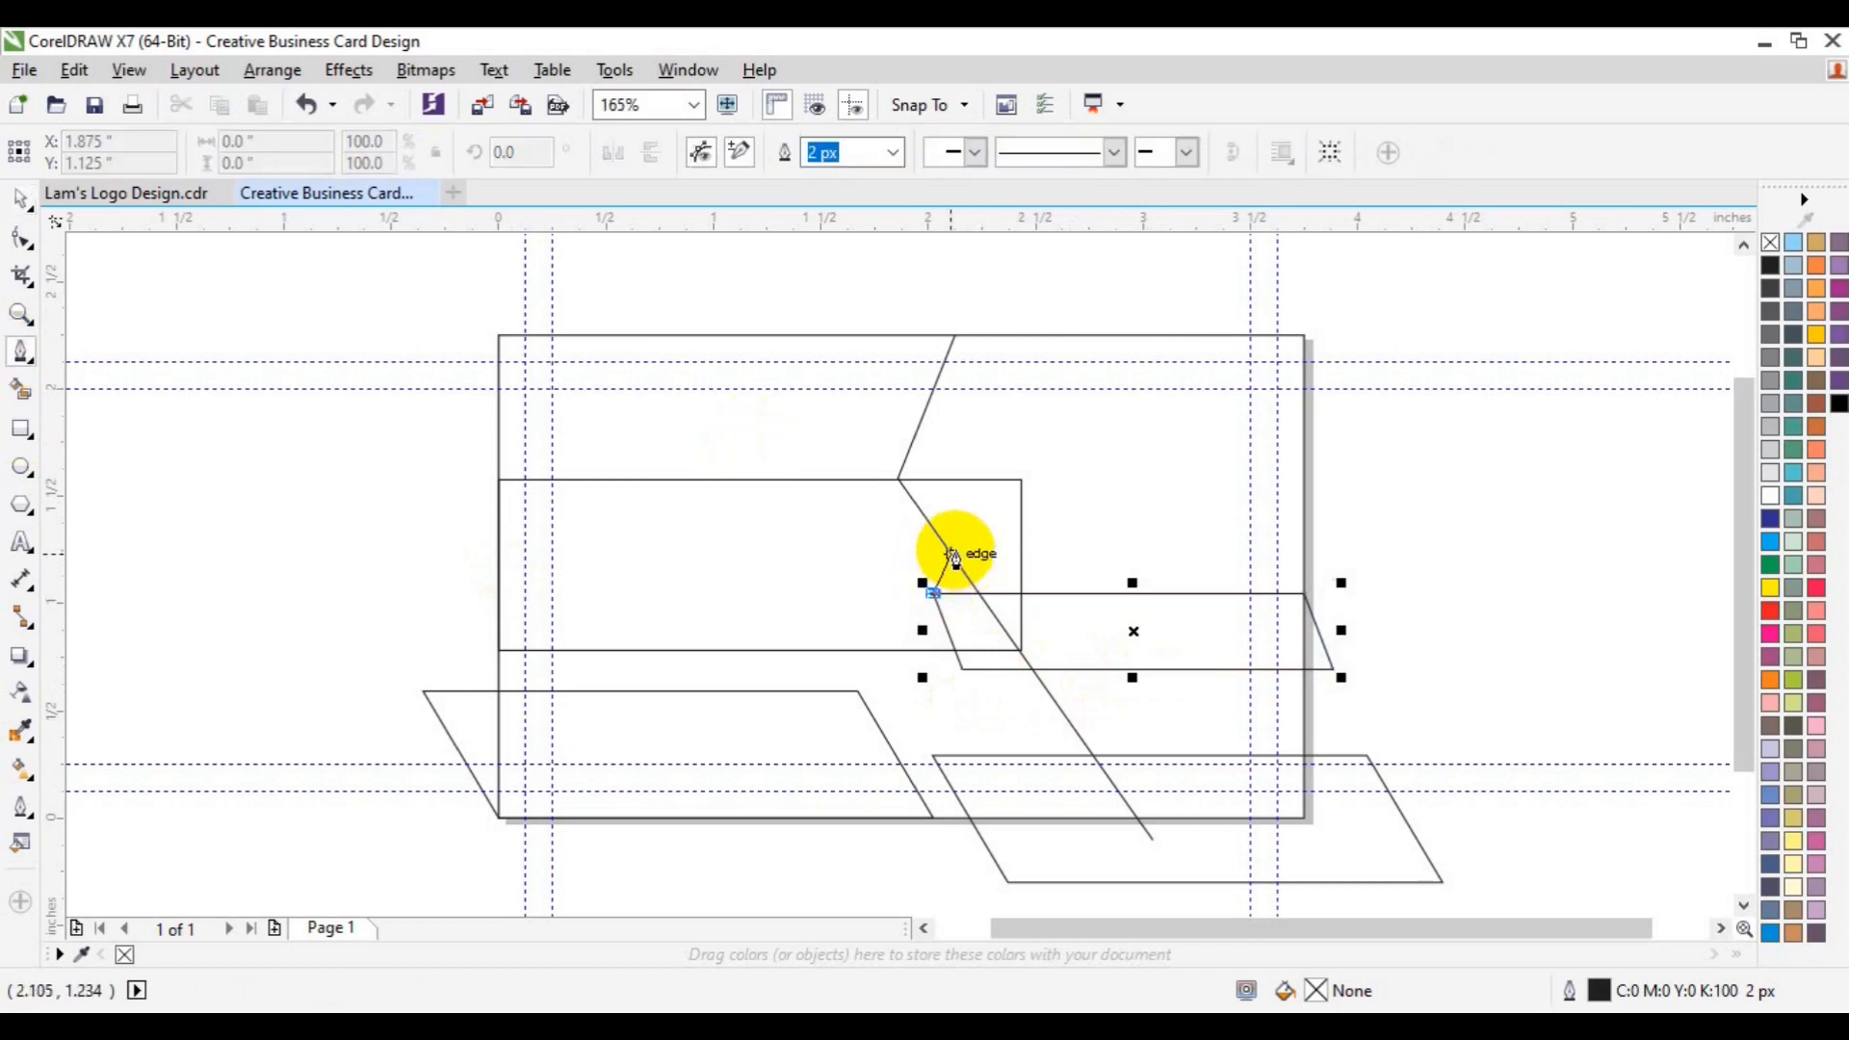
left_click(954, 557)
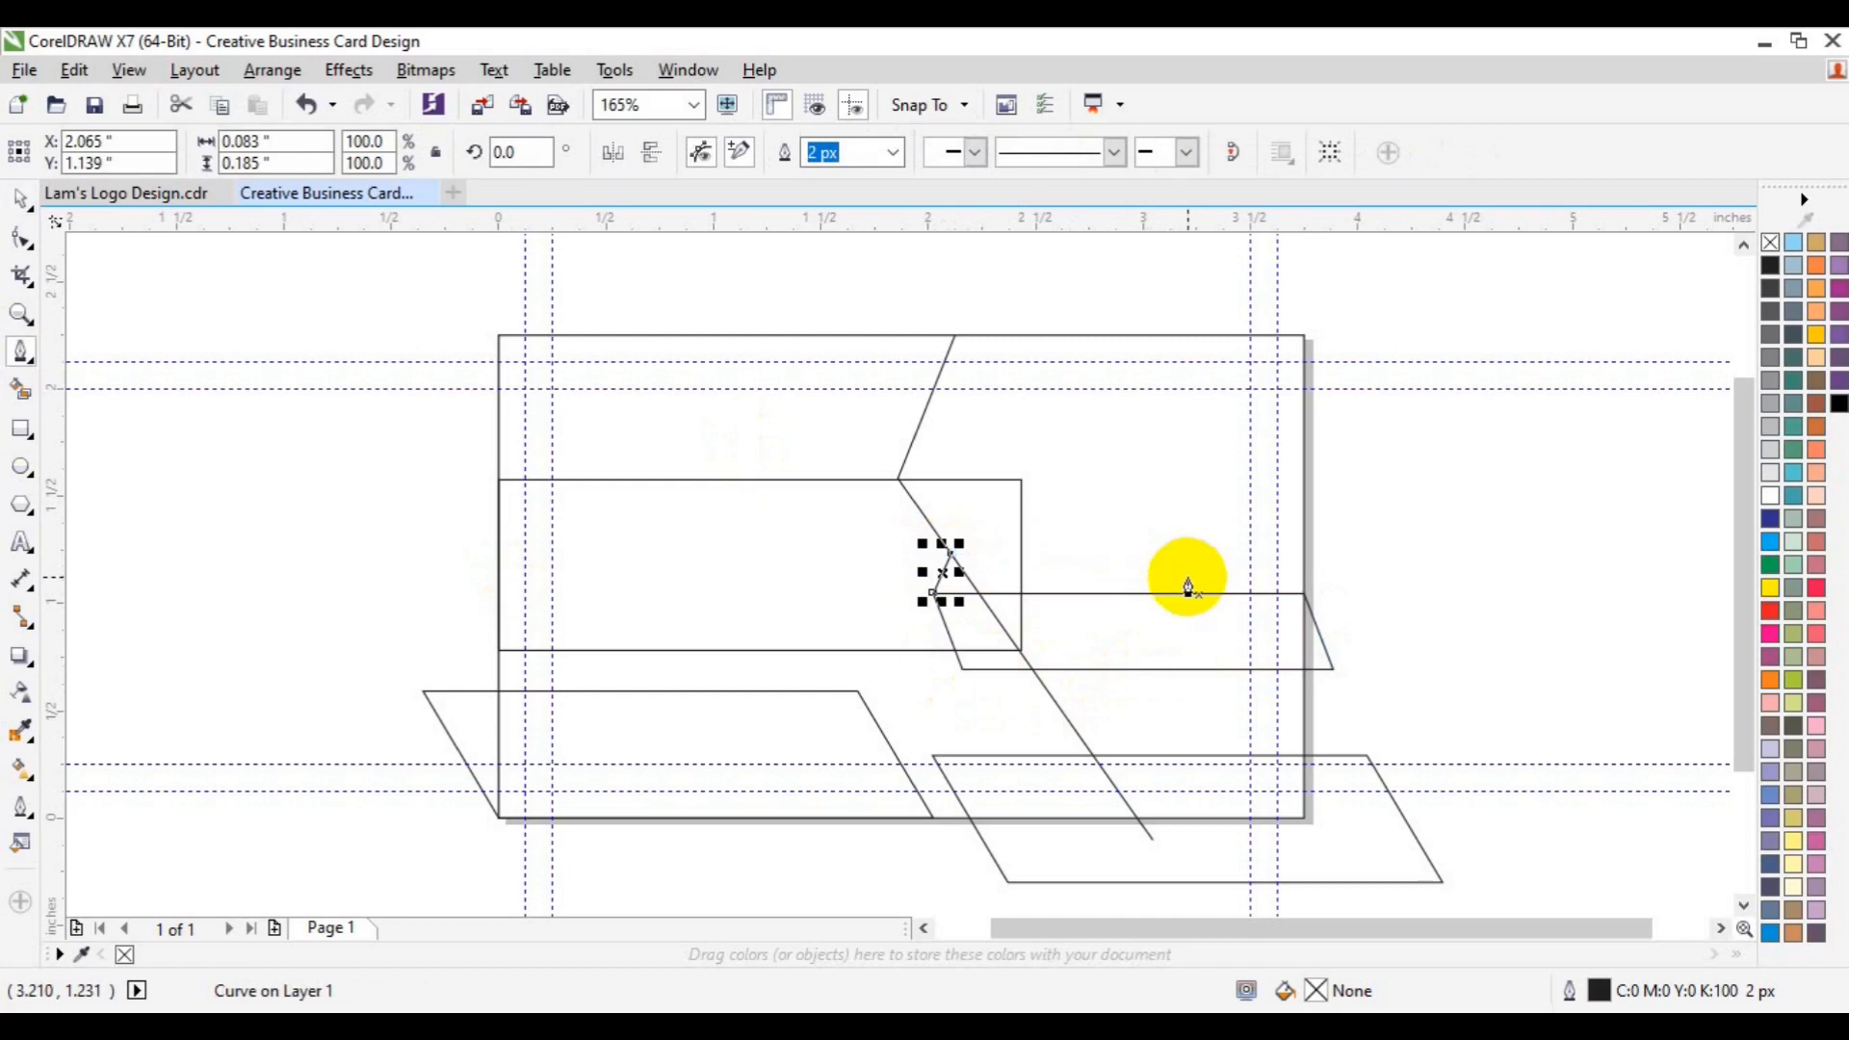
key("space")
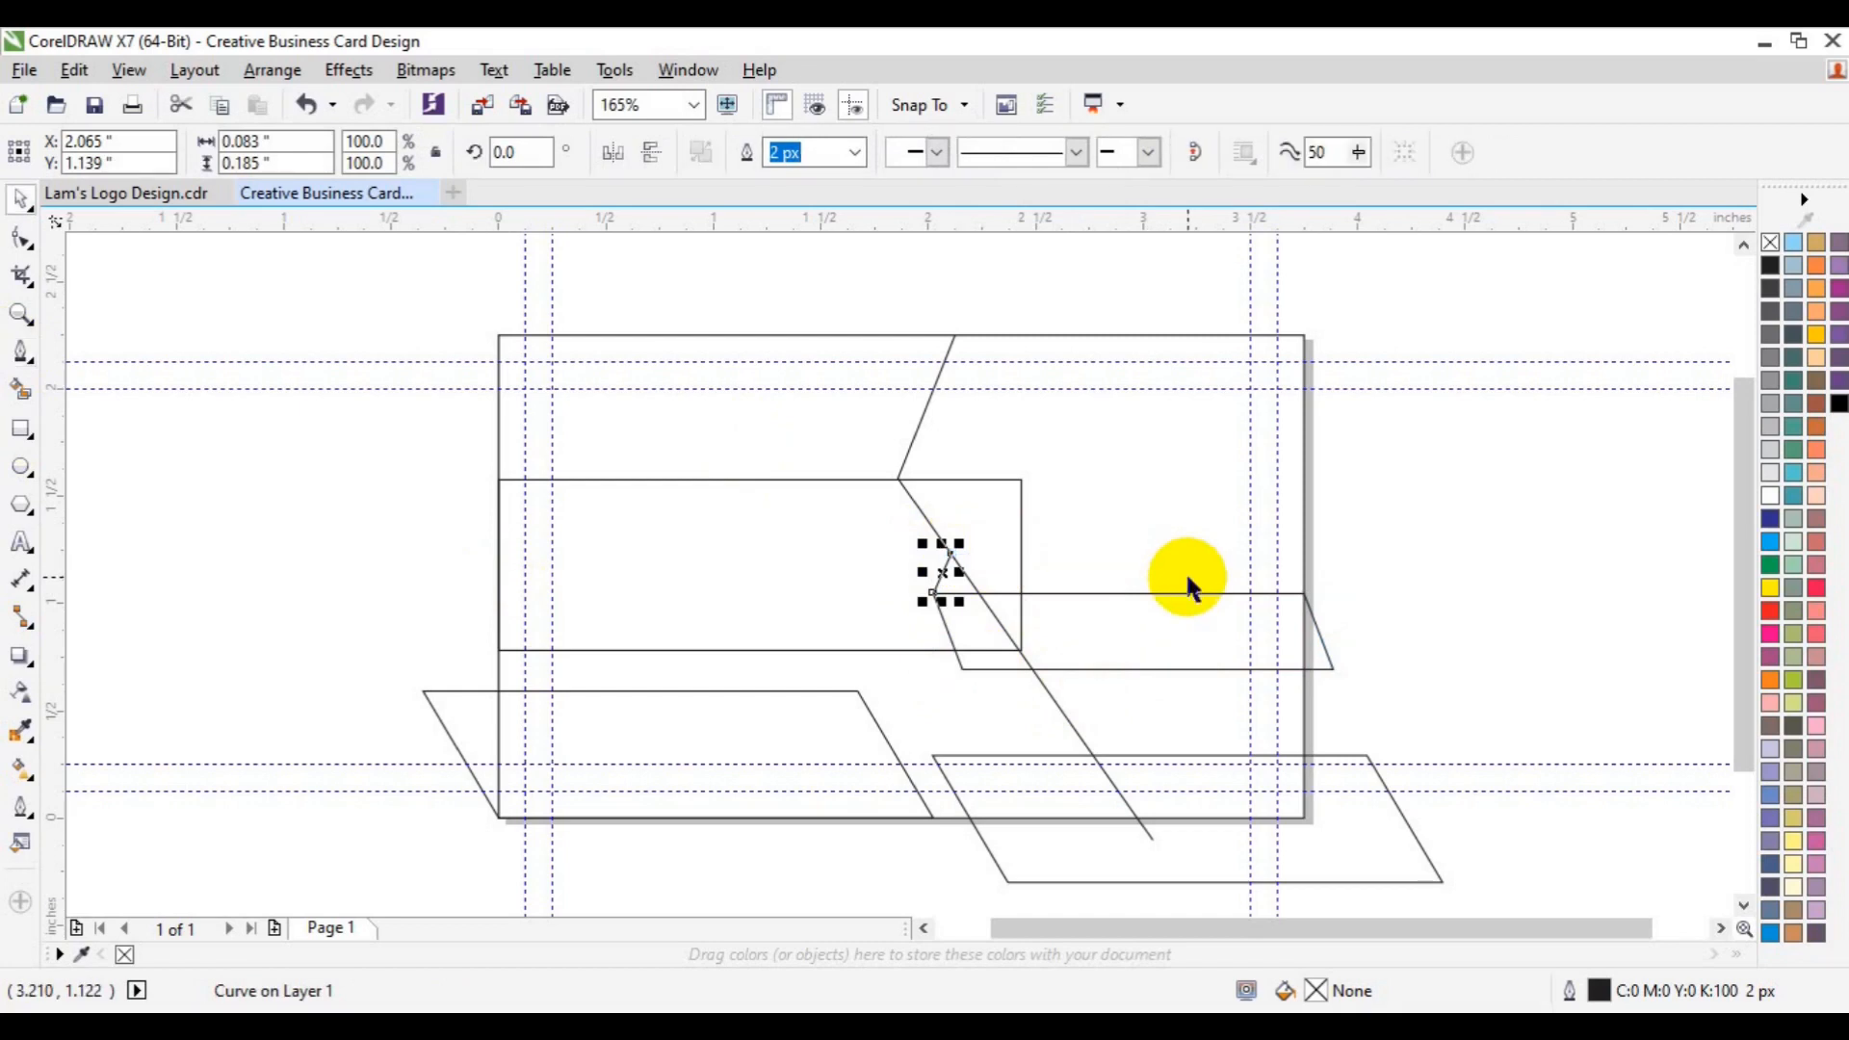
- Smart Fill the right strip's pieces, colour them 30% grey and weld them into one shape
left_click(17, 393)
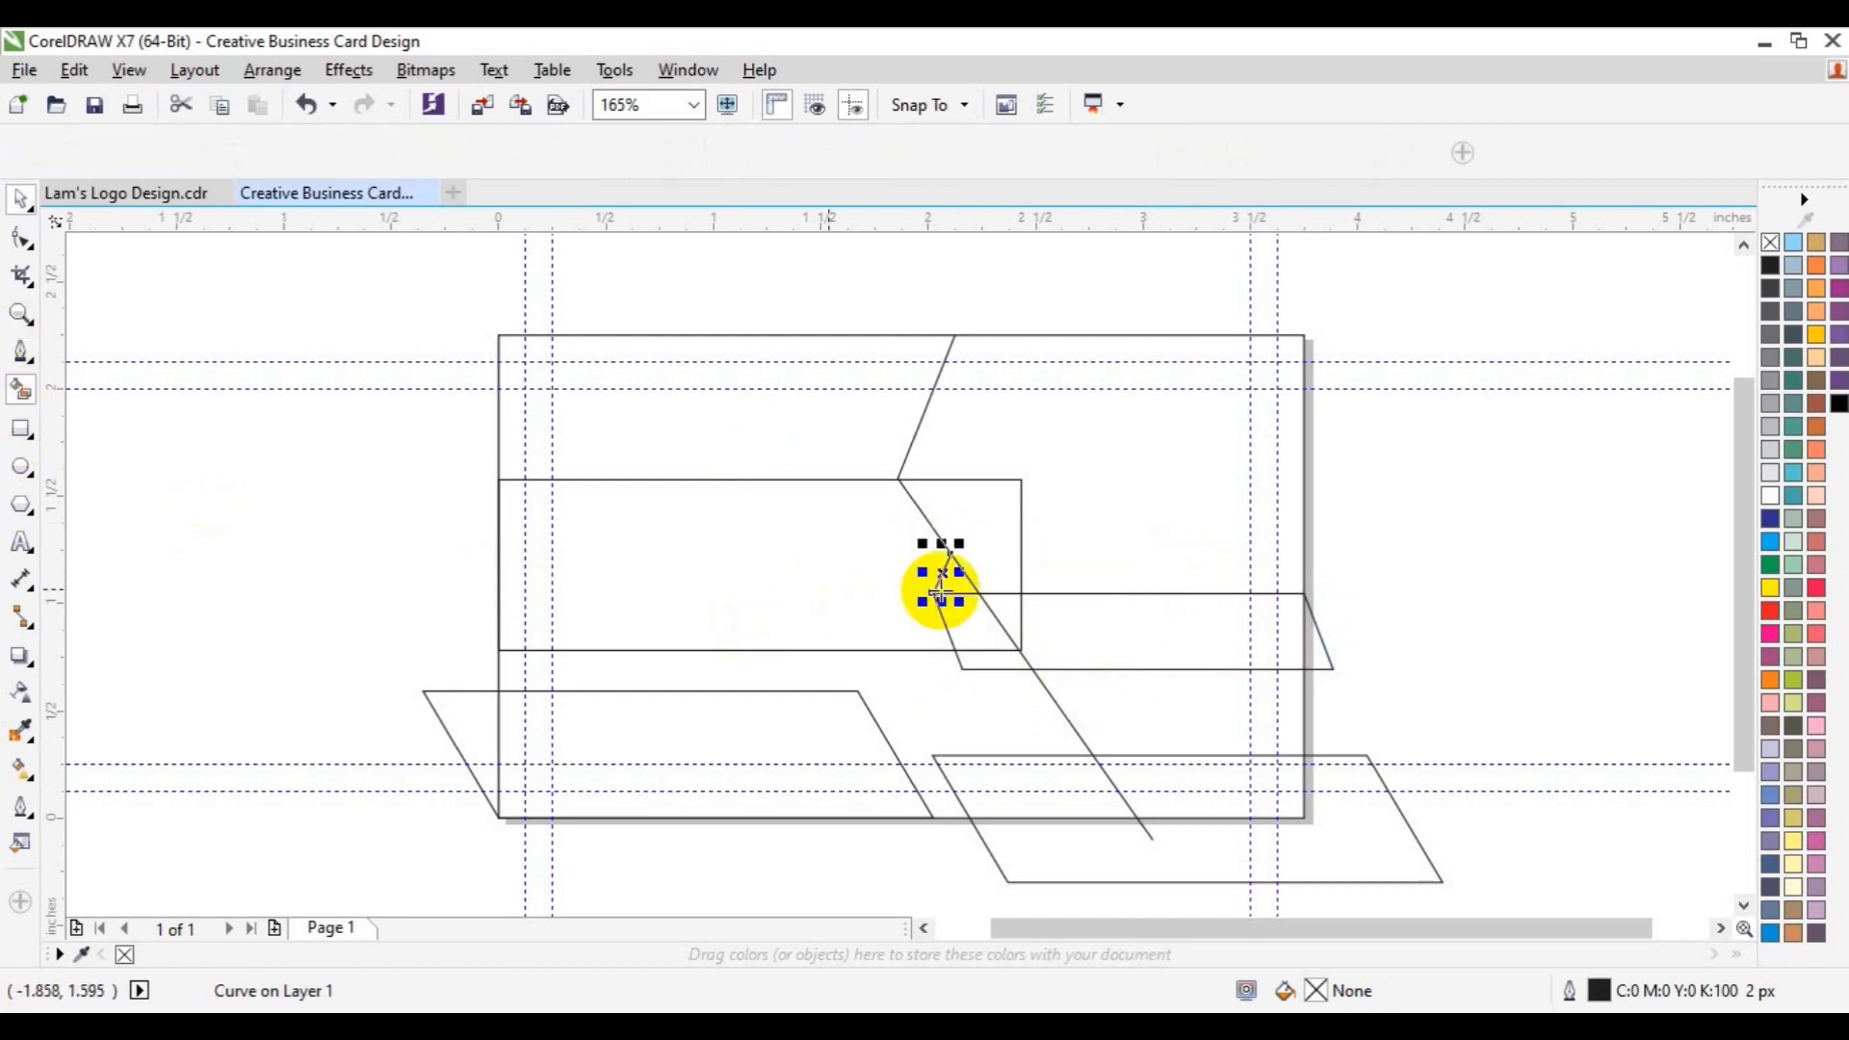
left_click(951, 578)
left_click(974, 622)
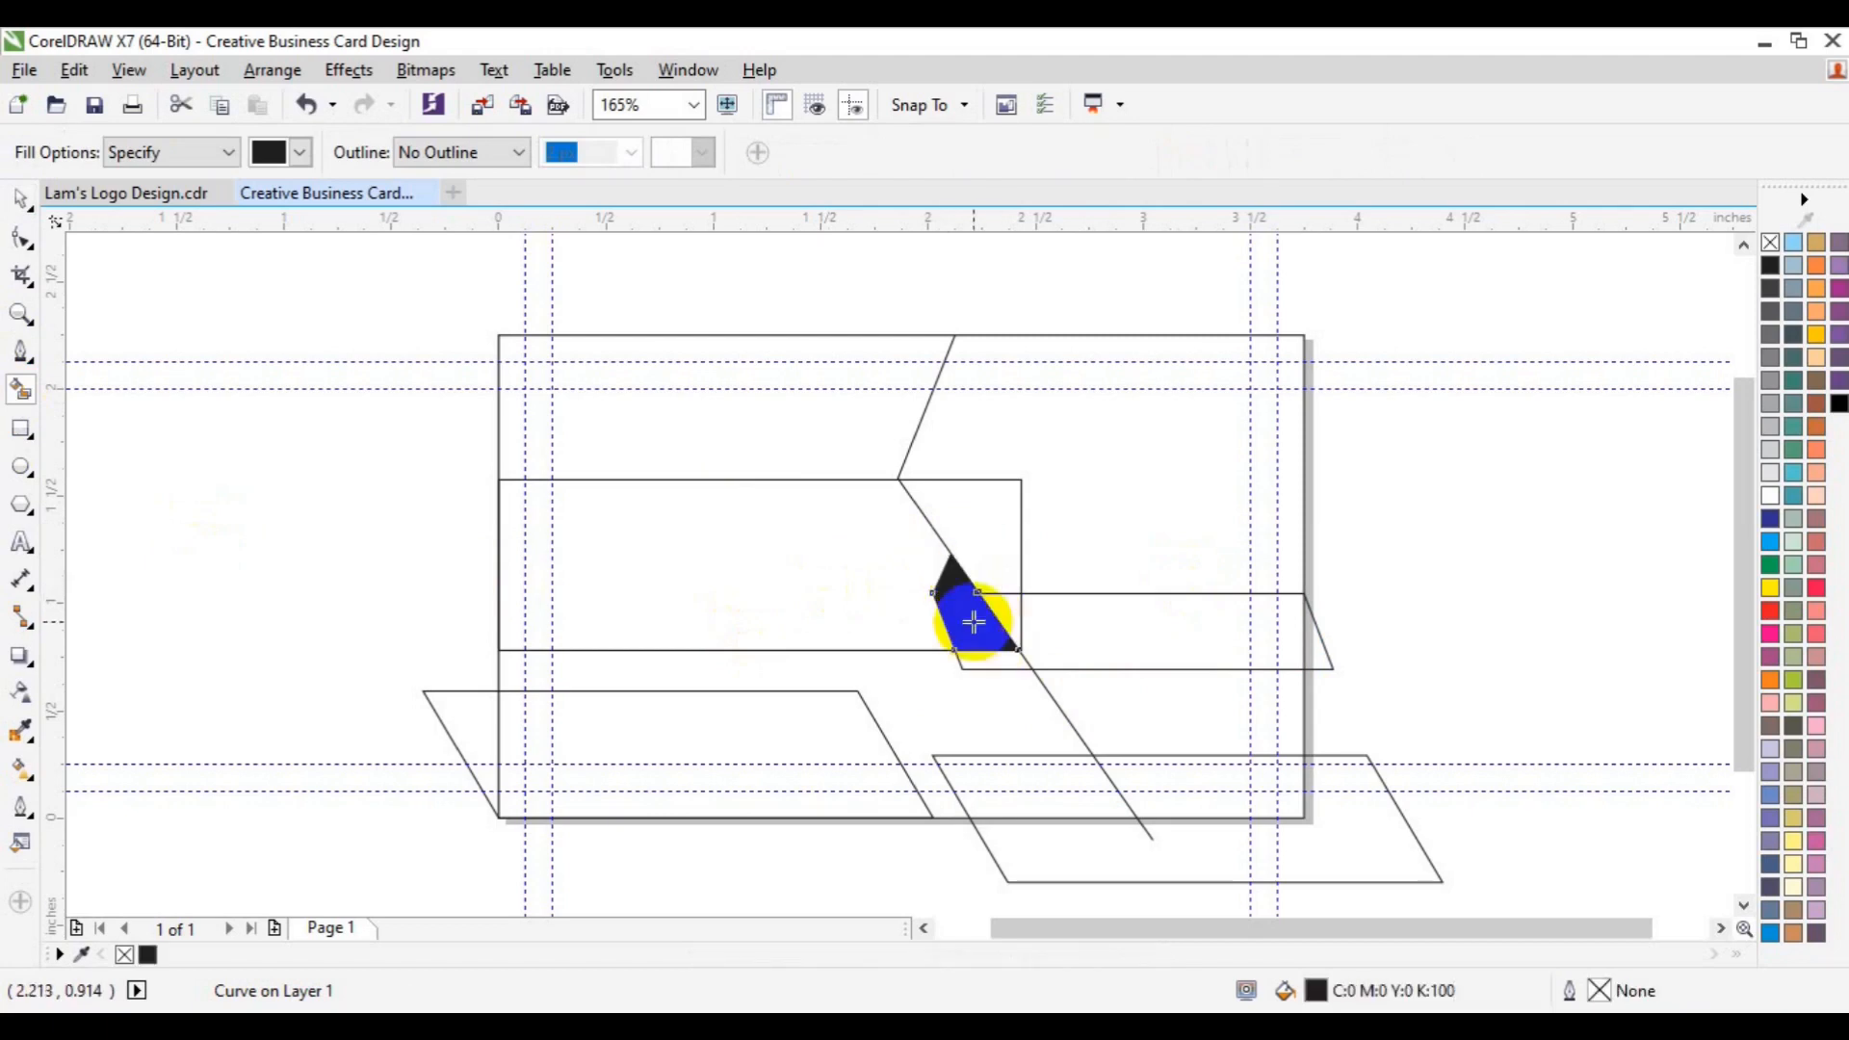
left_click(1065, 627)
left_click(998, 661)
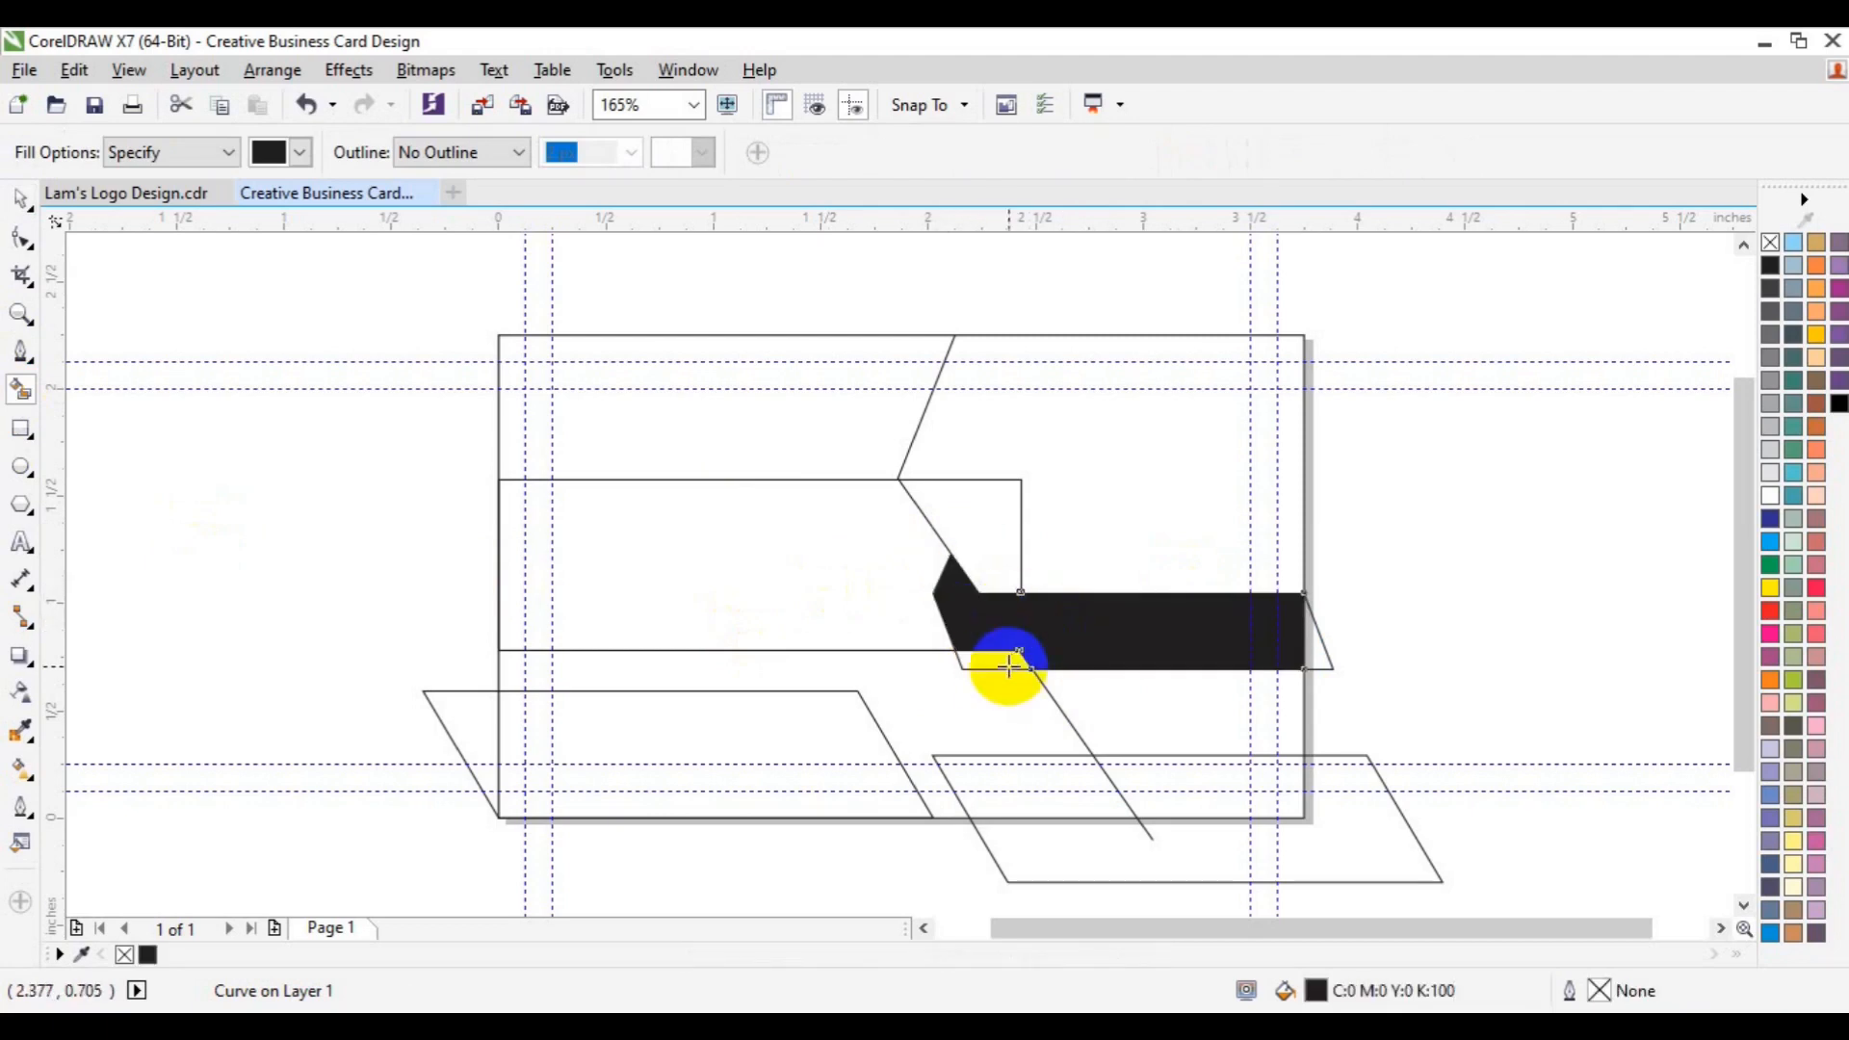
key("space")
left_click(978, 621, "shift")
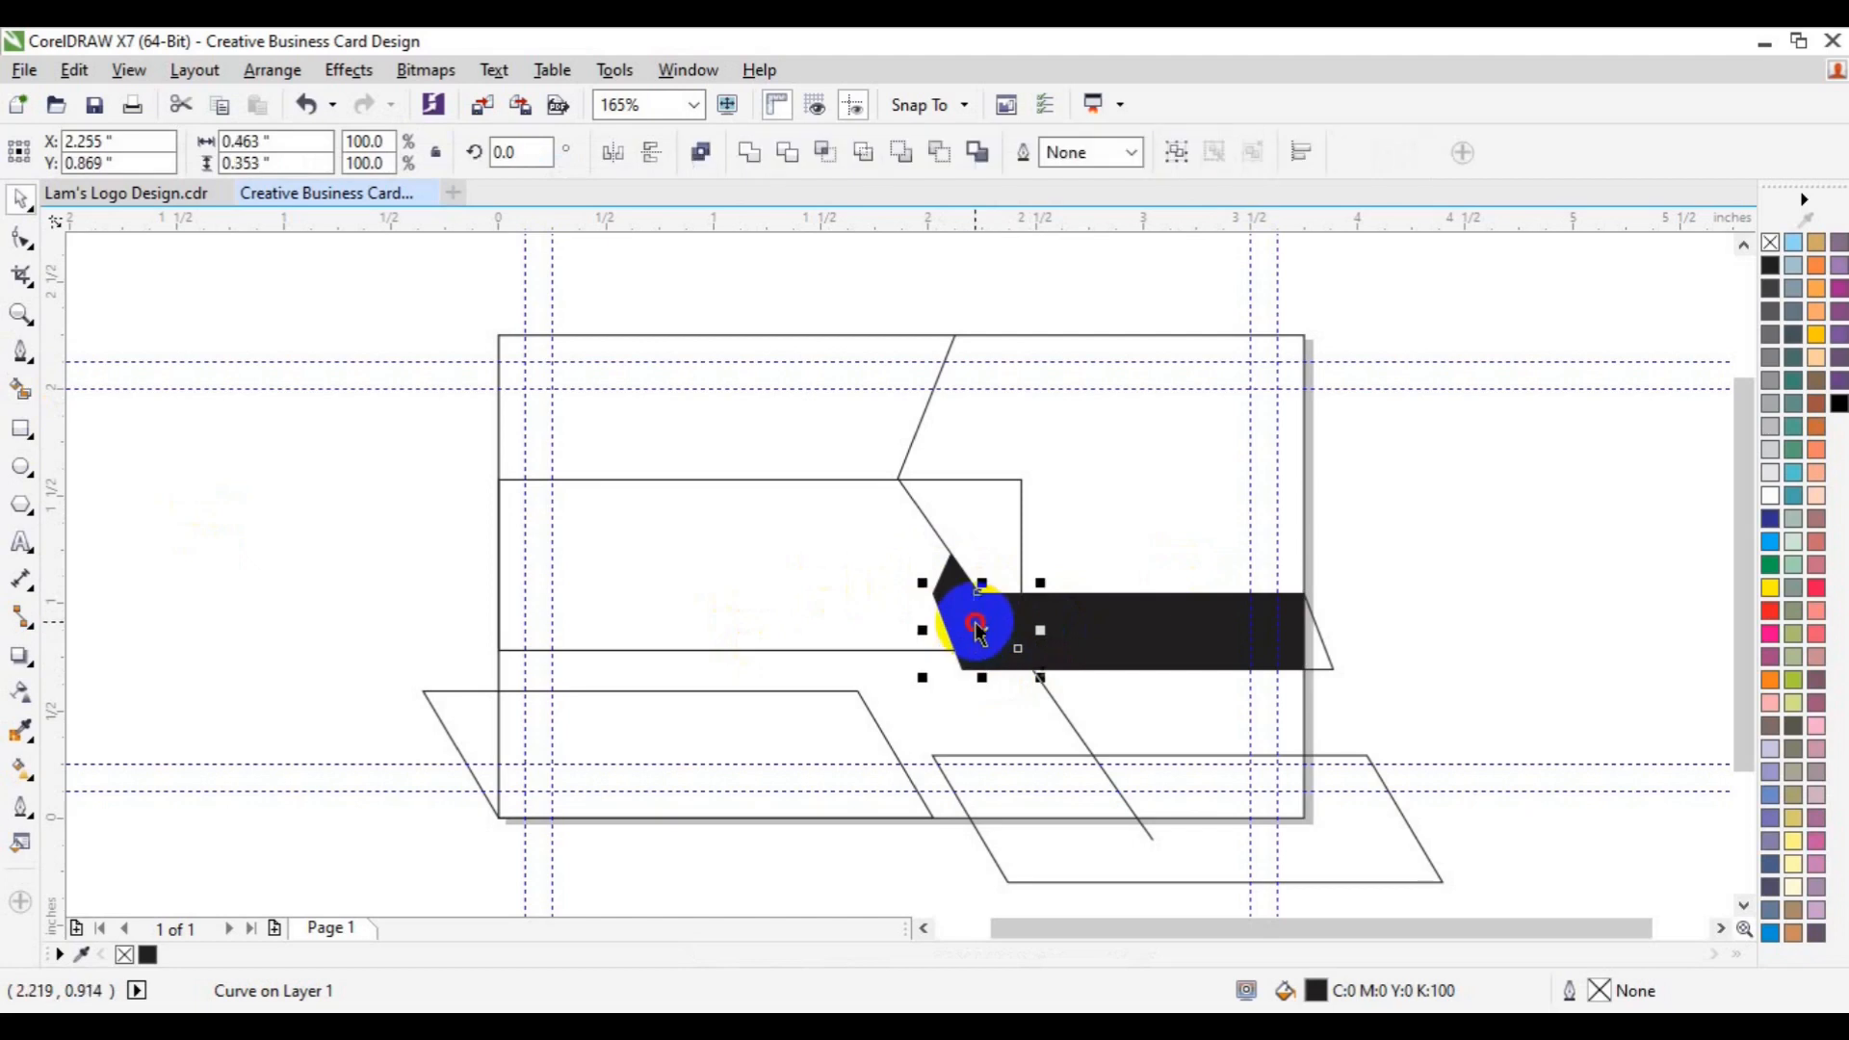
left_click(1151, 624, "shift")
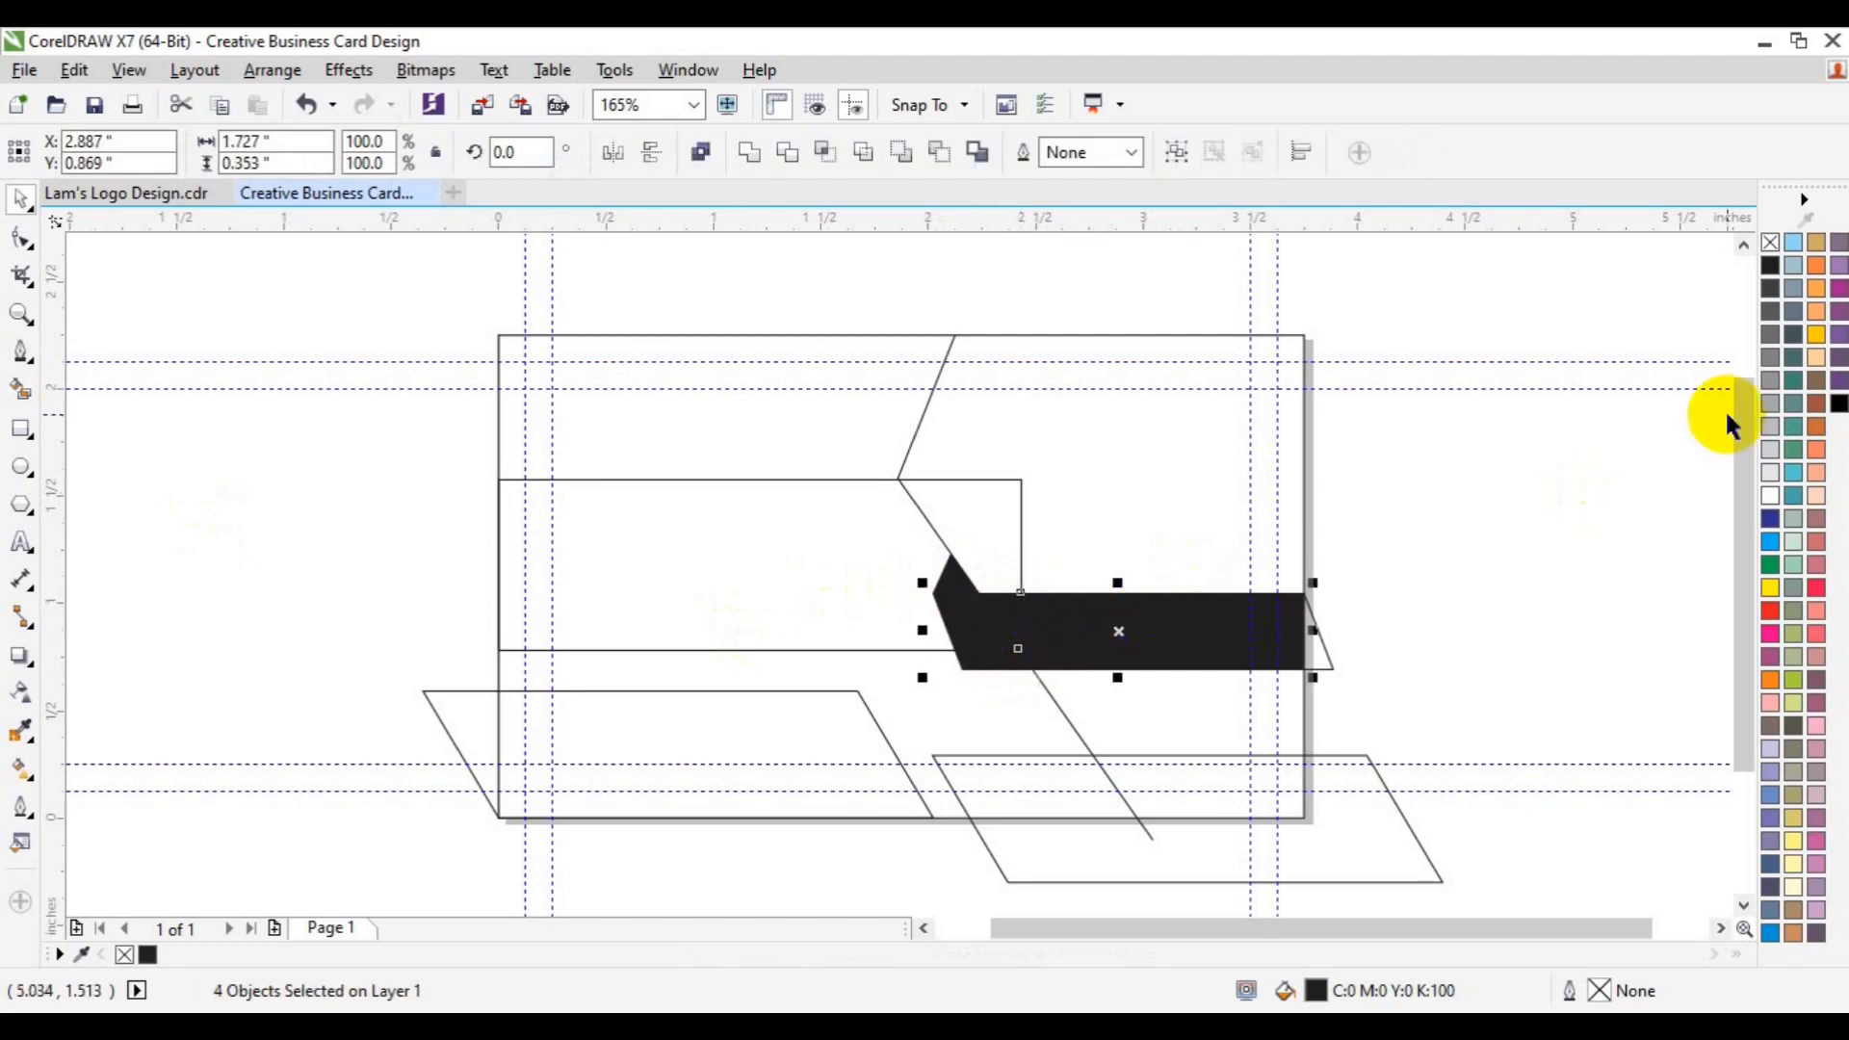
left_click(1769, 428)
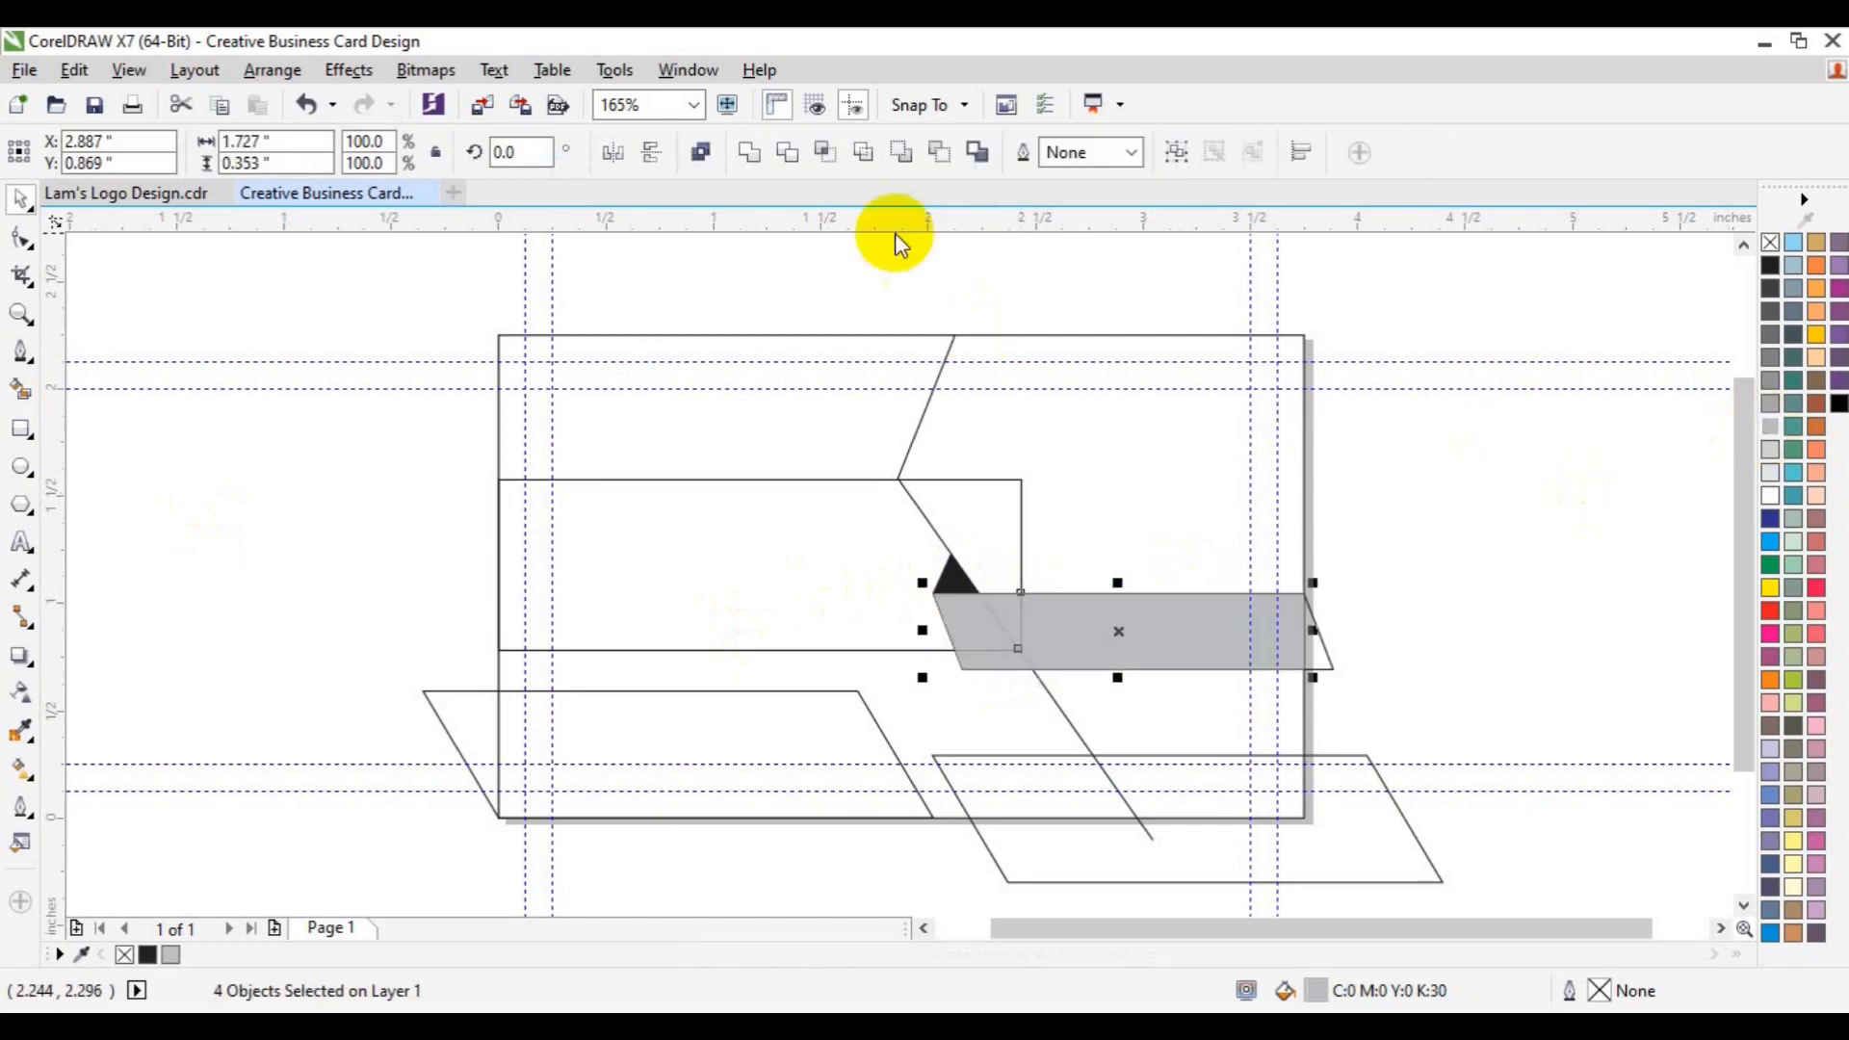
left_click(759, 156)
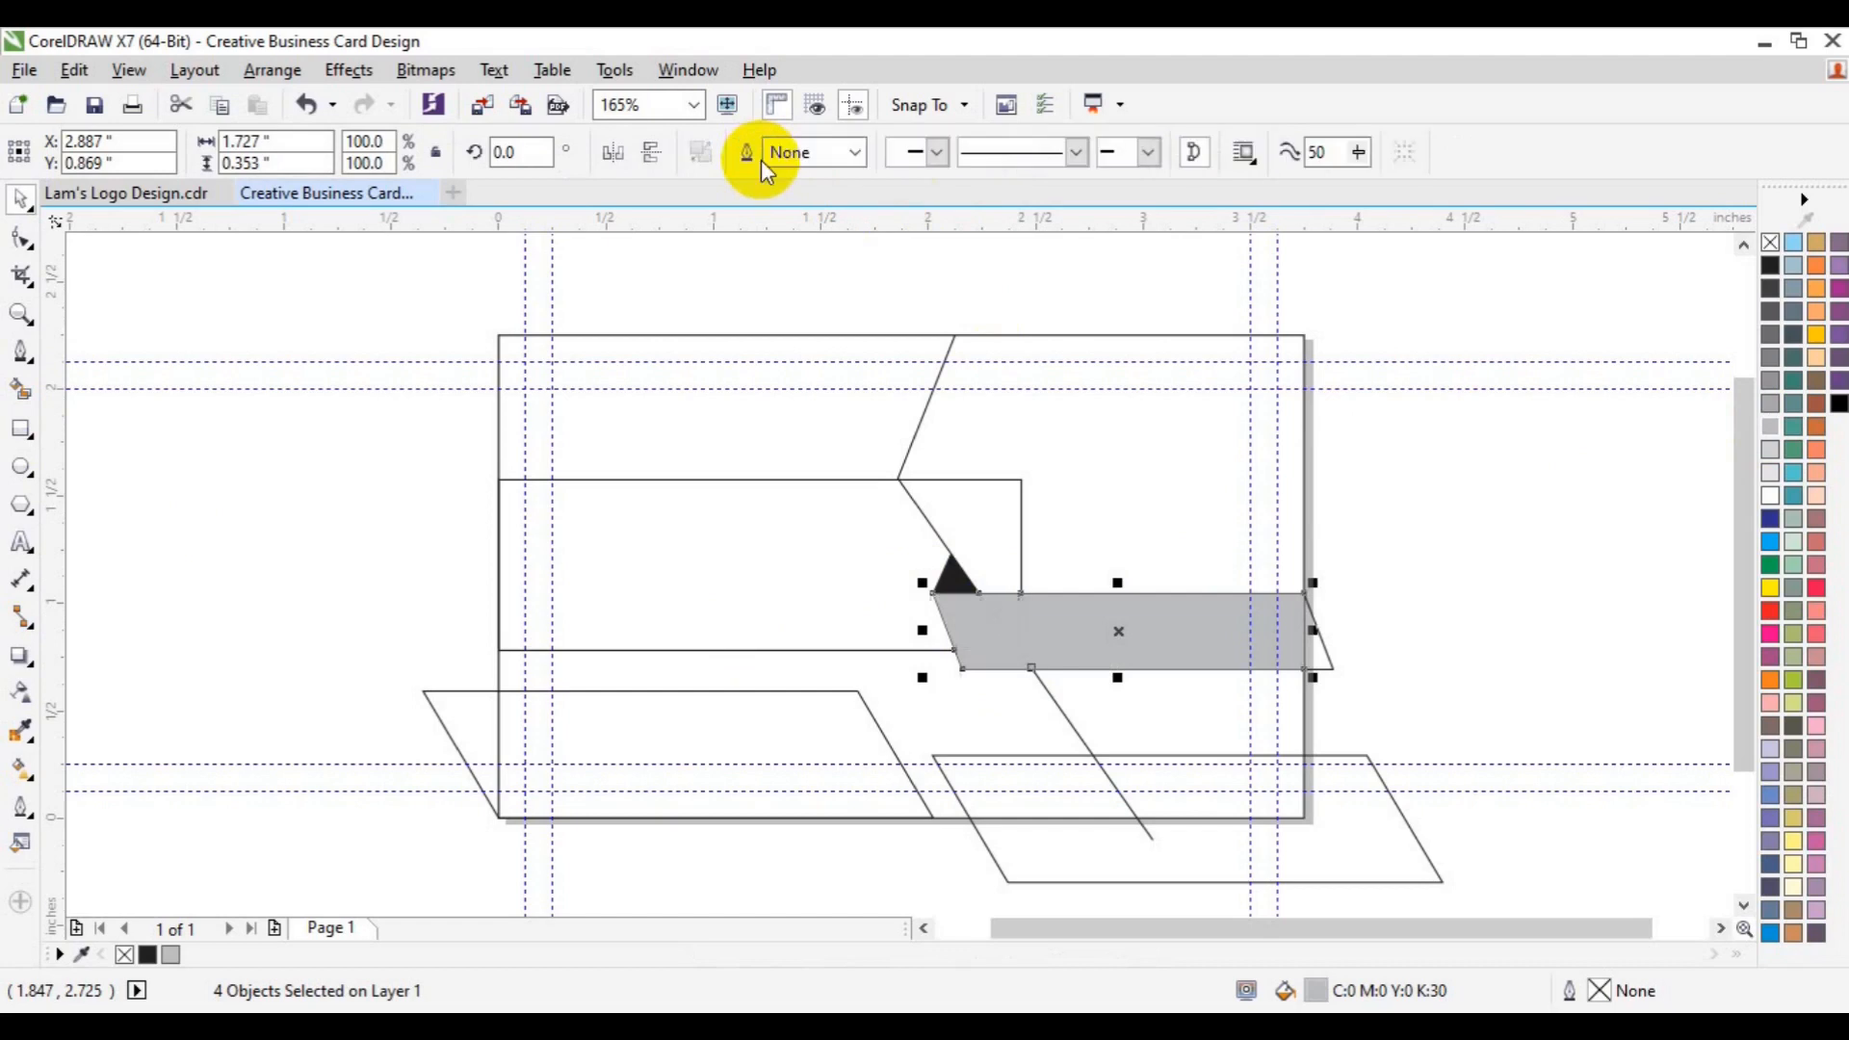
left_click(1327, 655)
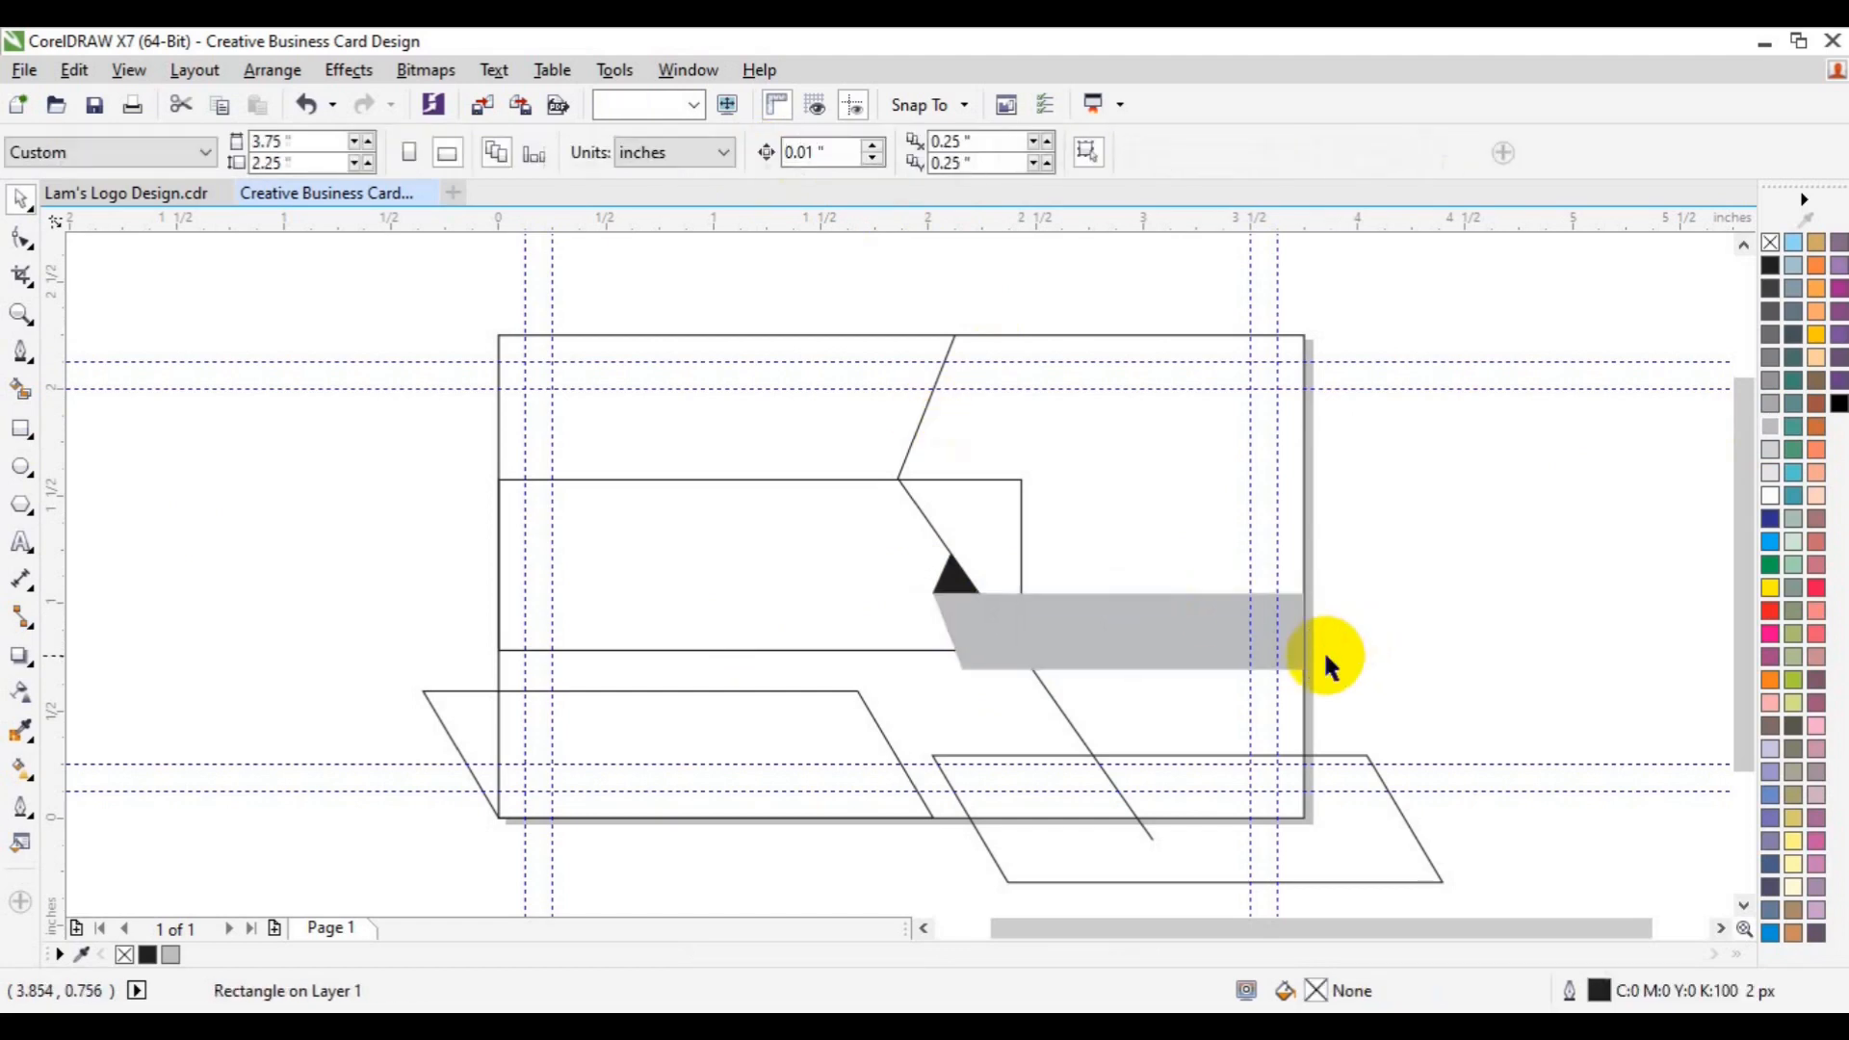
- Smart Fill the middle-left band, colour it grey, and delete the leftover rectangle outline
left_click(21, 390)
left_click(653, 566)
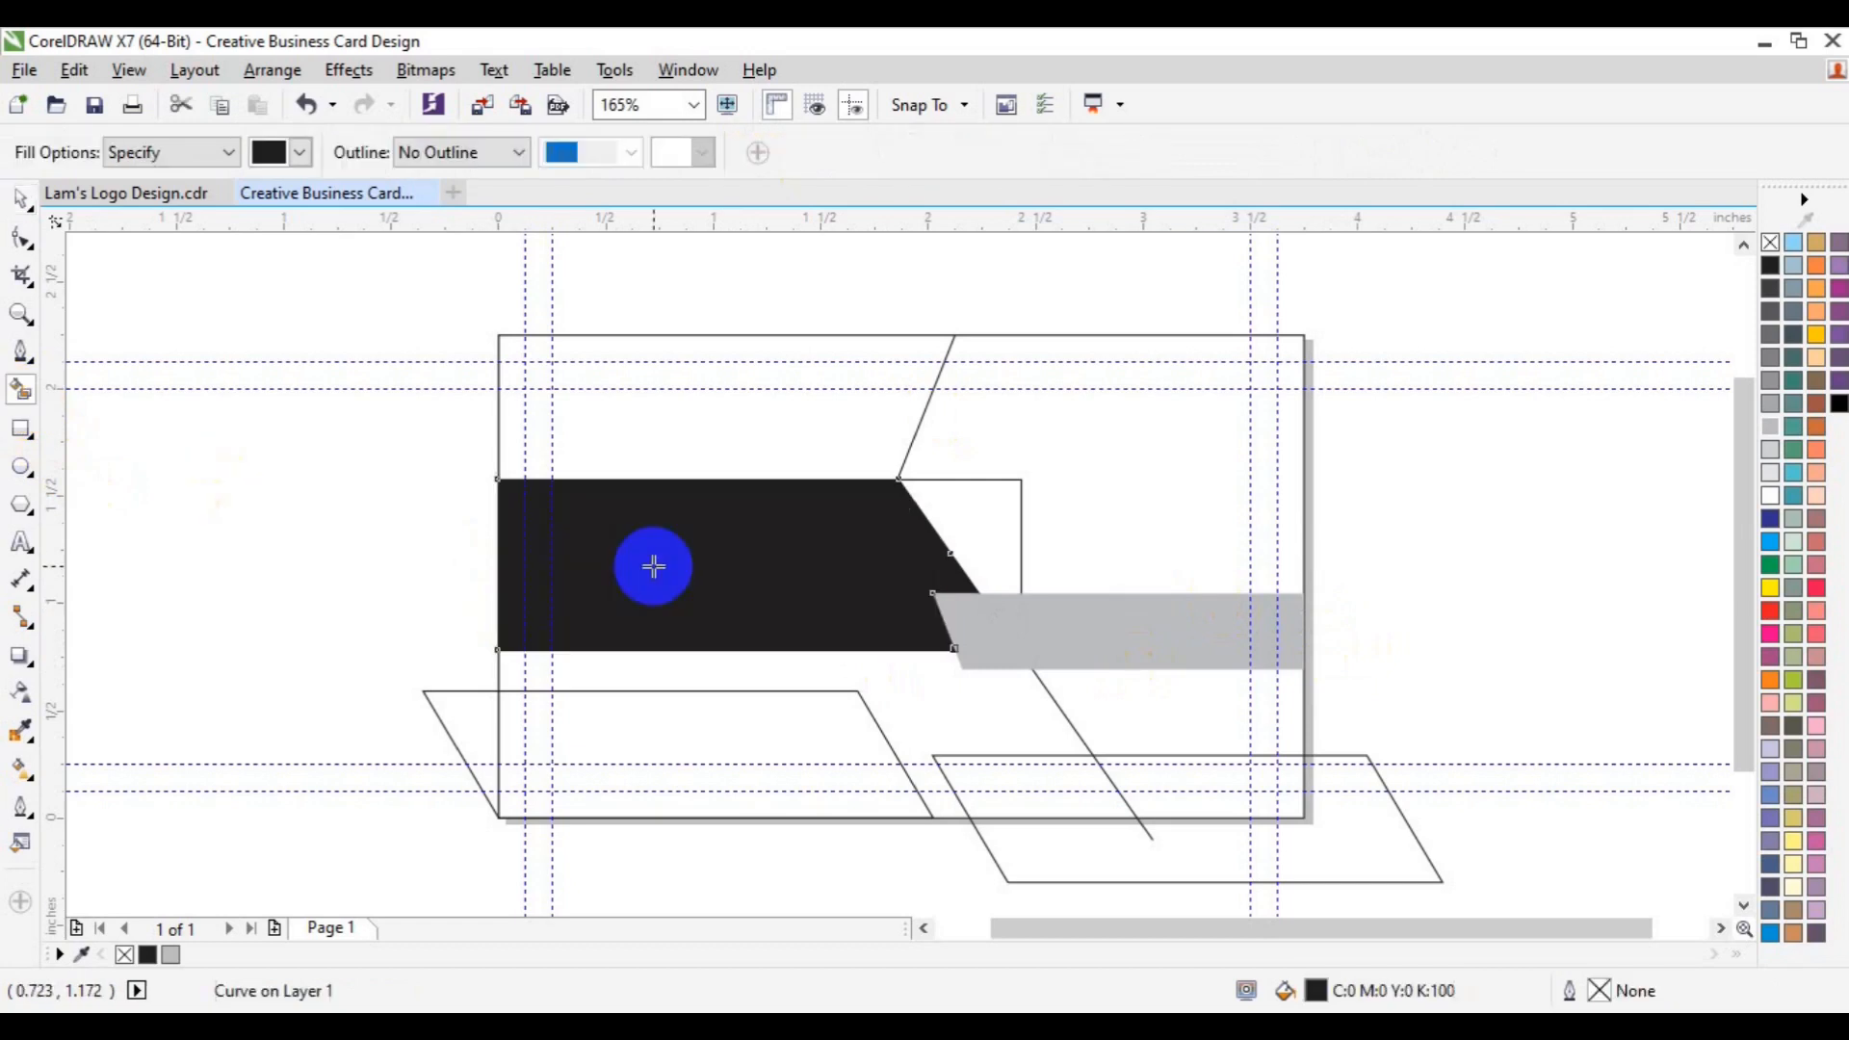
key("space")
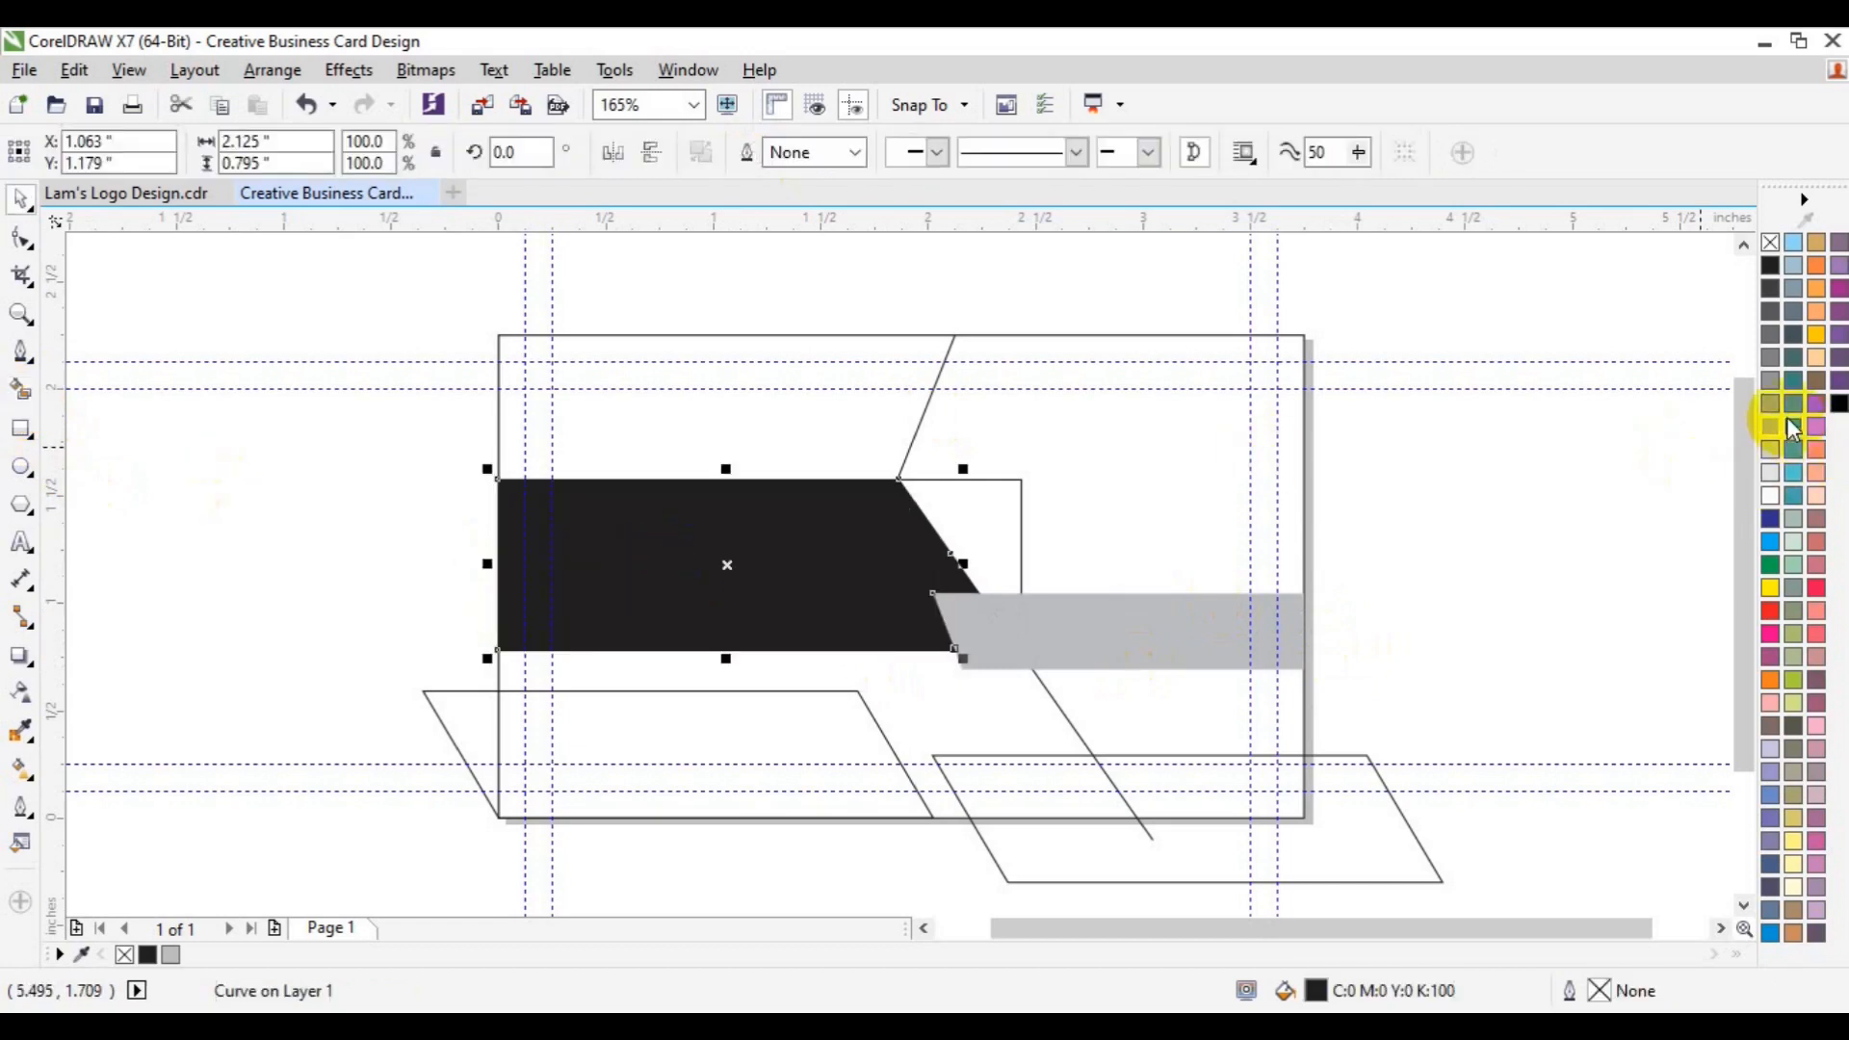
left_click(1770, 404)
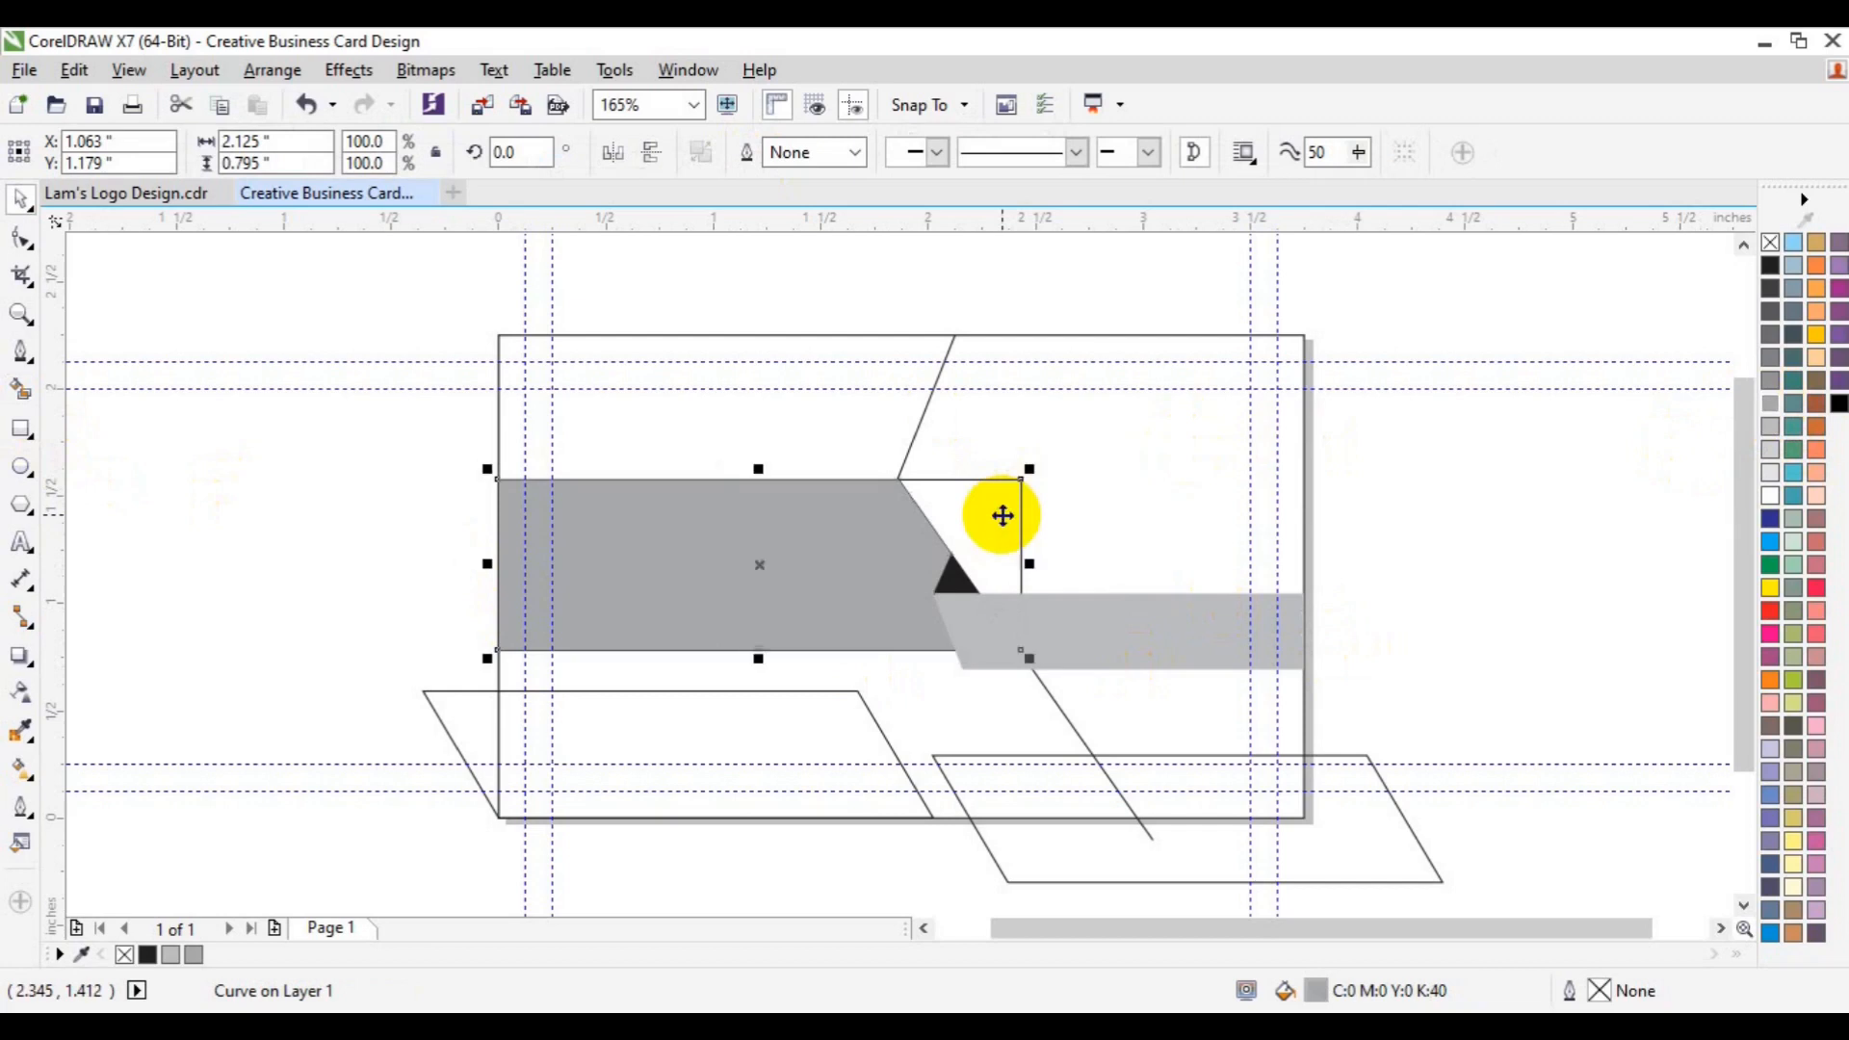
key("Delete")
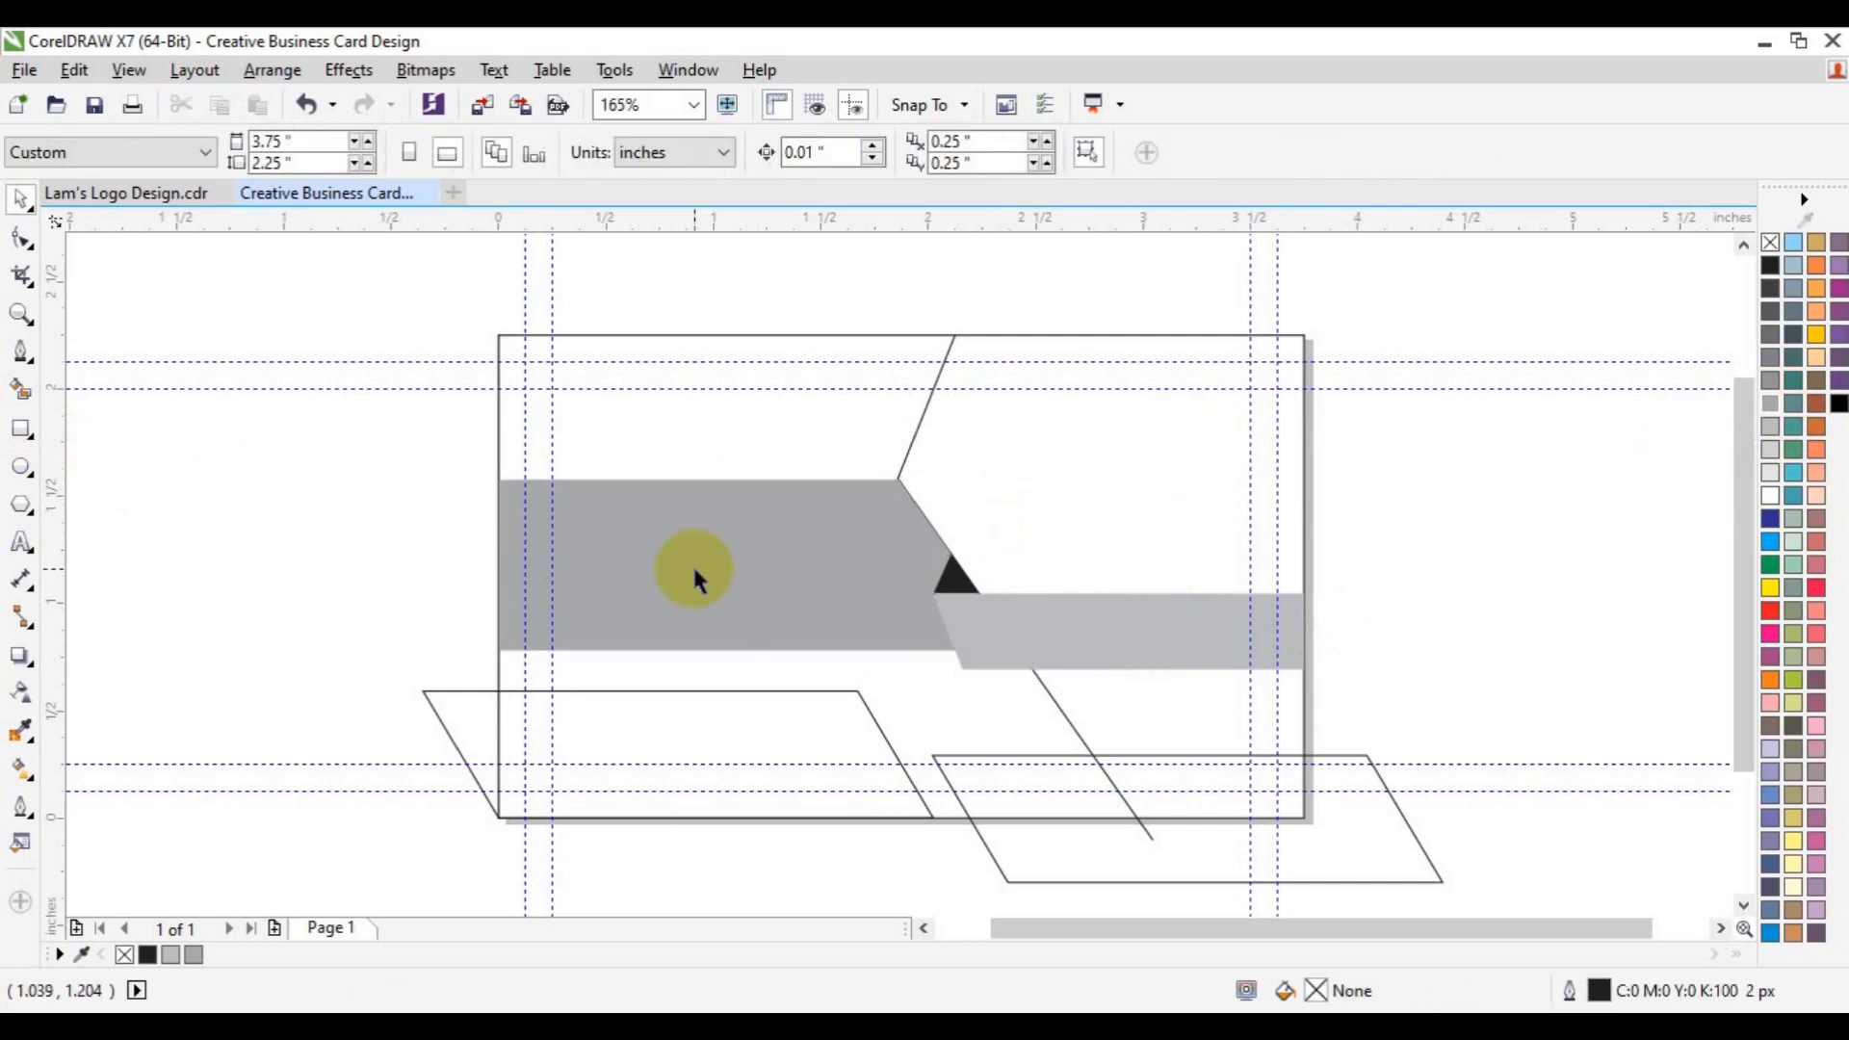
- Smart Fill the lower-left parallelogram and both parts of the lower-right parallelogram black
left_click(21, 390)
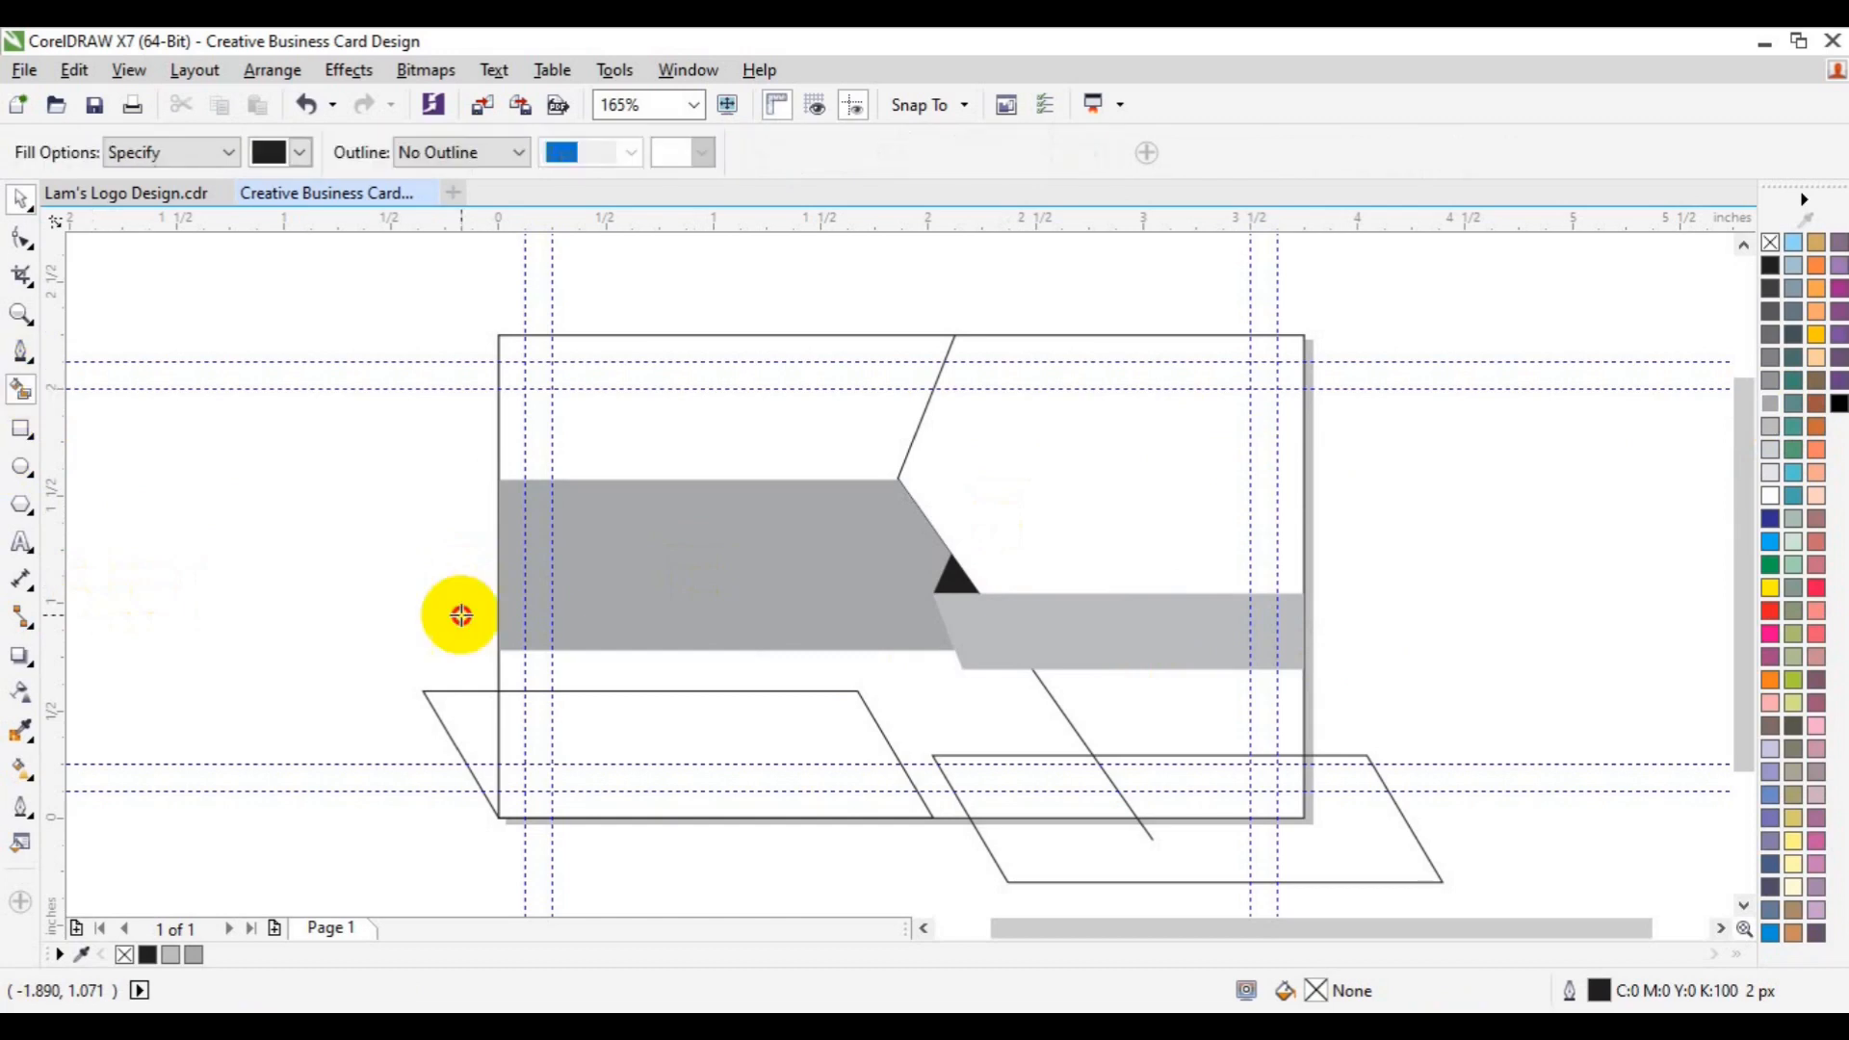
left_click(610, 730)
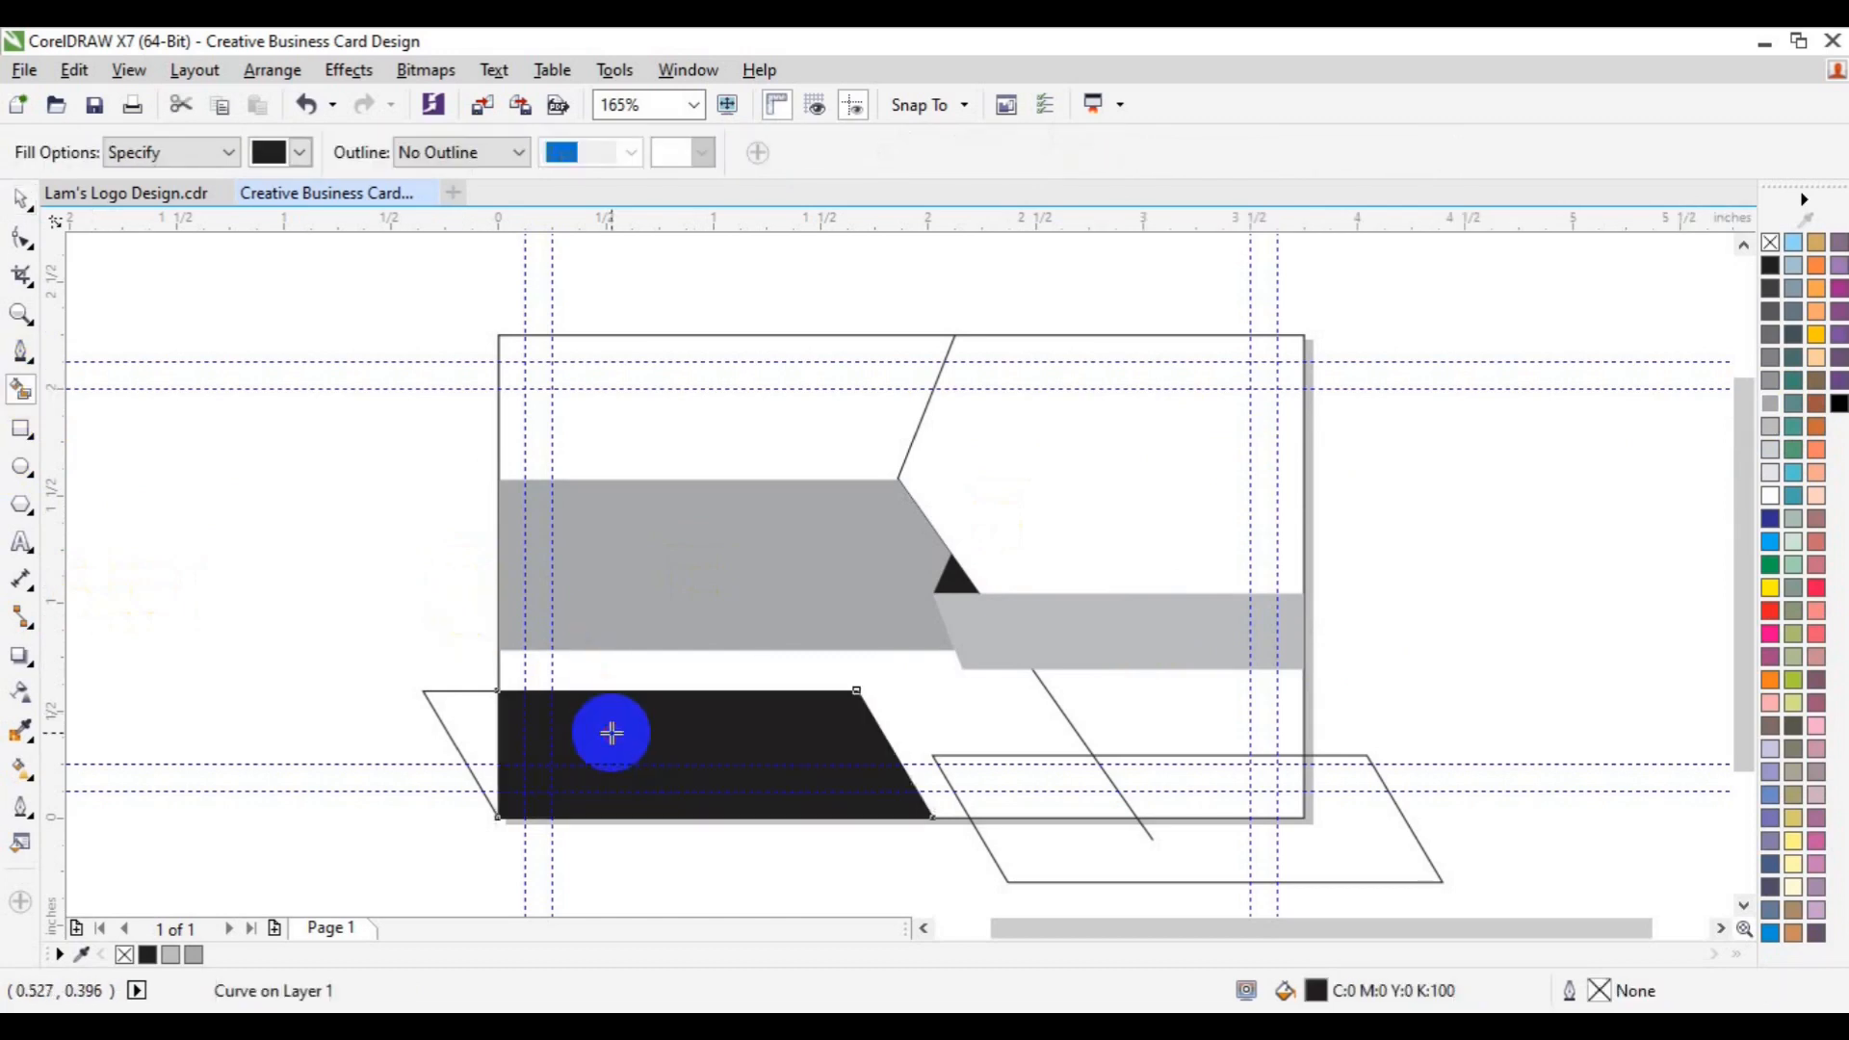
left_click(1011, 788)
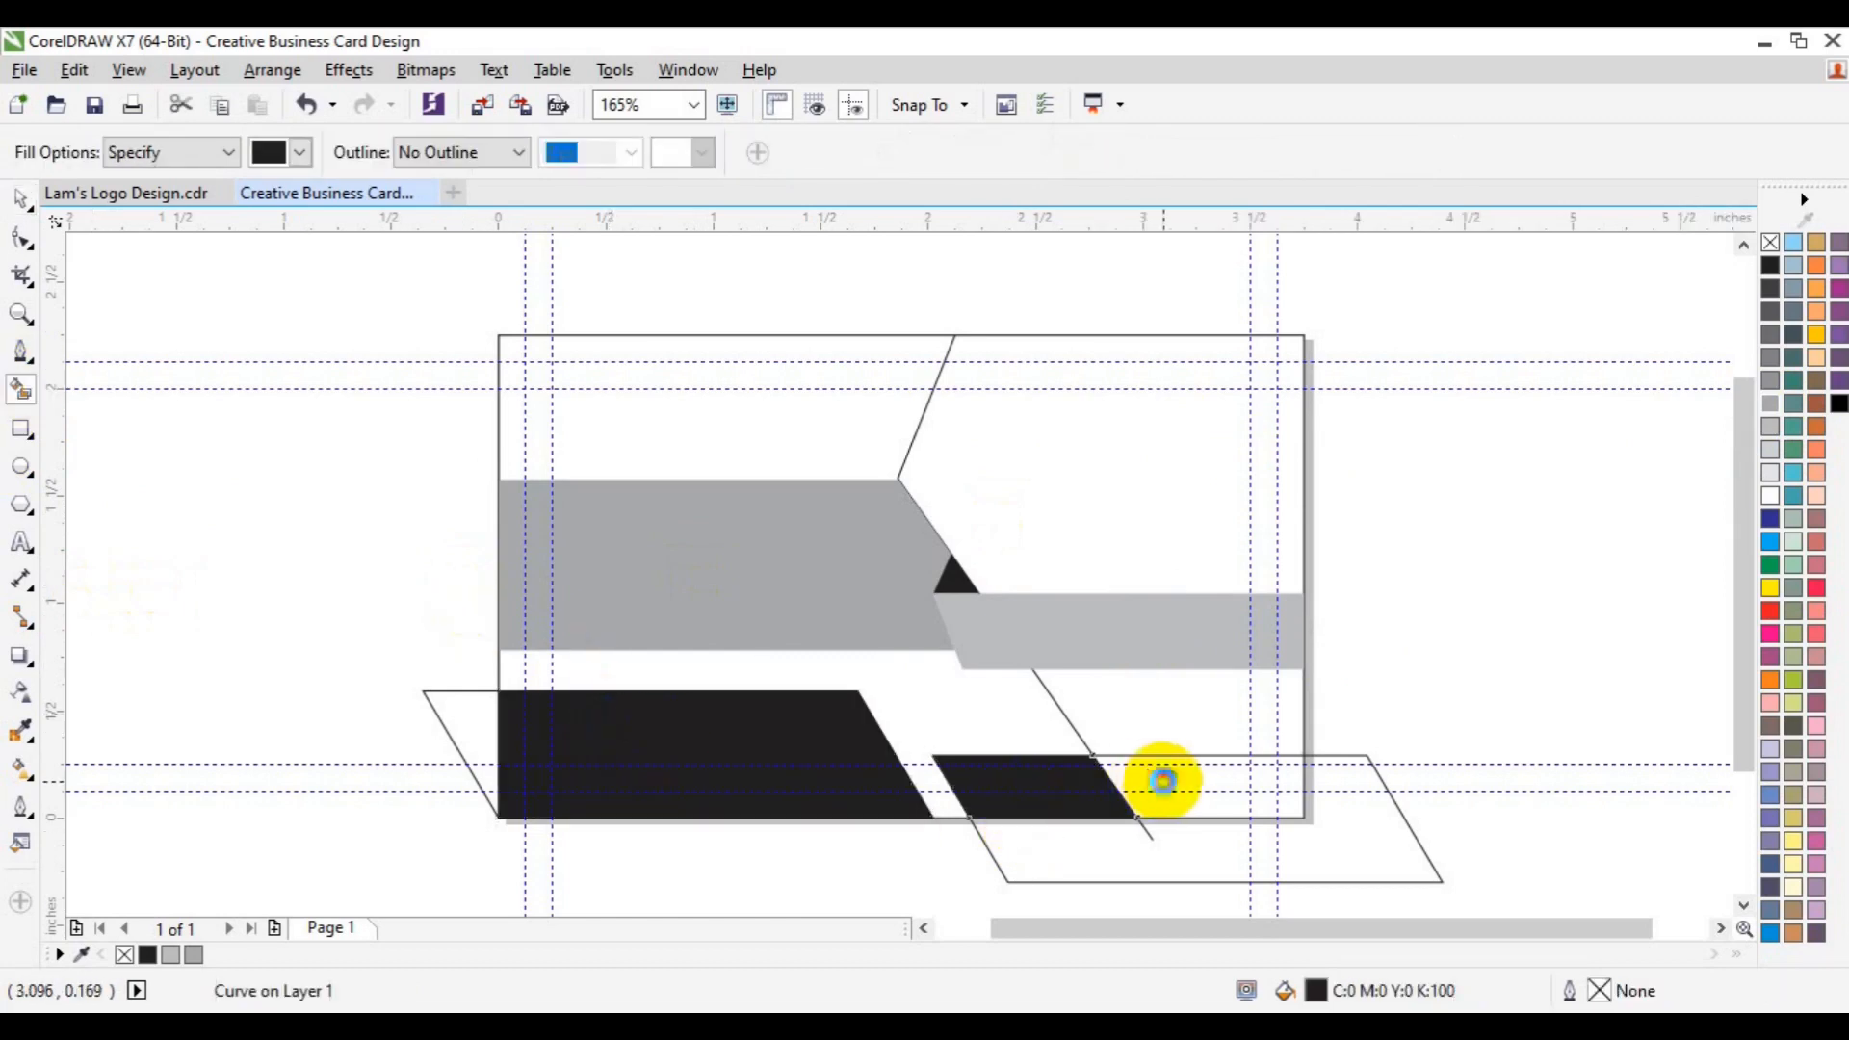
left_click(1163, 782)
- Weld the two lower-right pieces, recolour them light grey, and delete the lower parallelogram outline
key("space")
left_click(1044, 794, "shift")
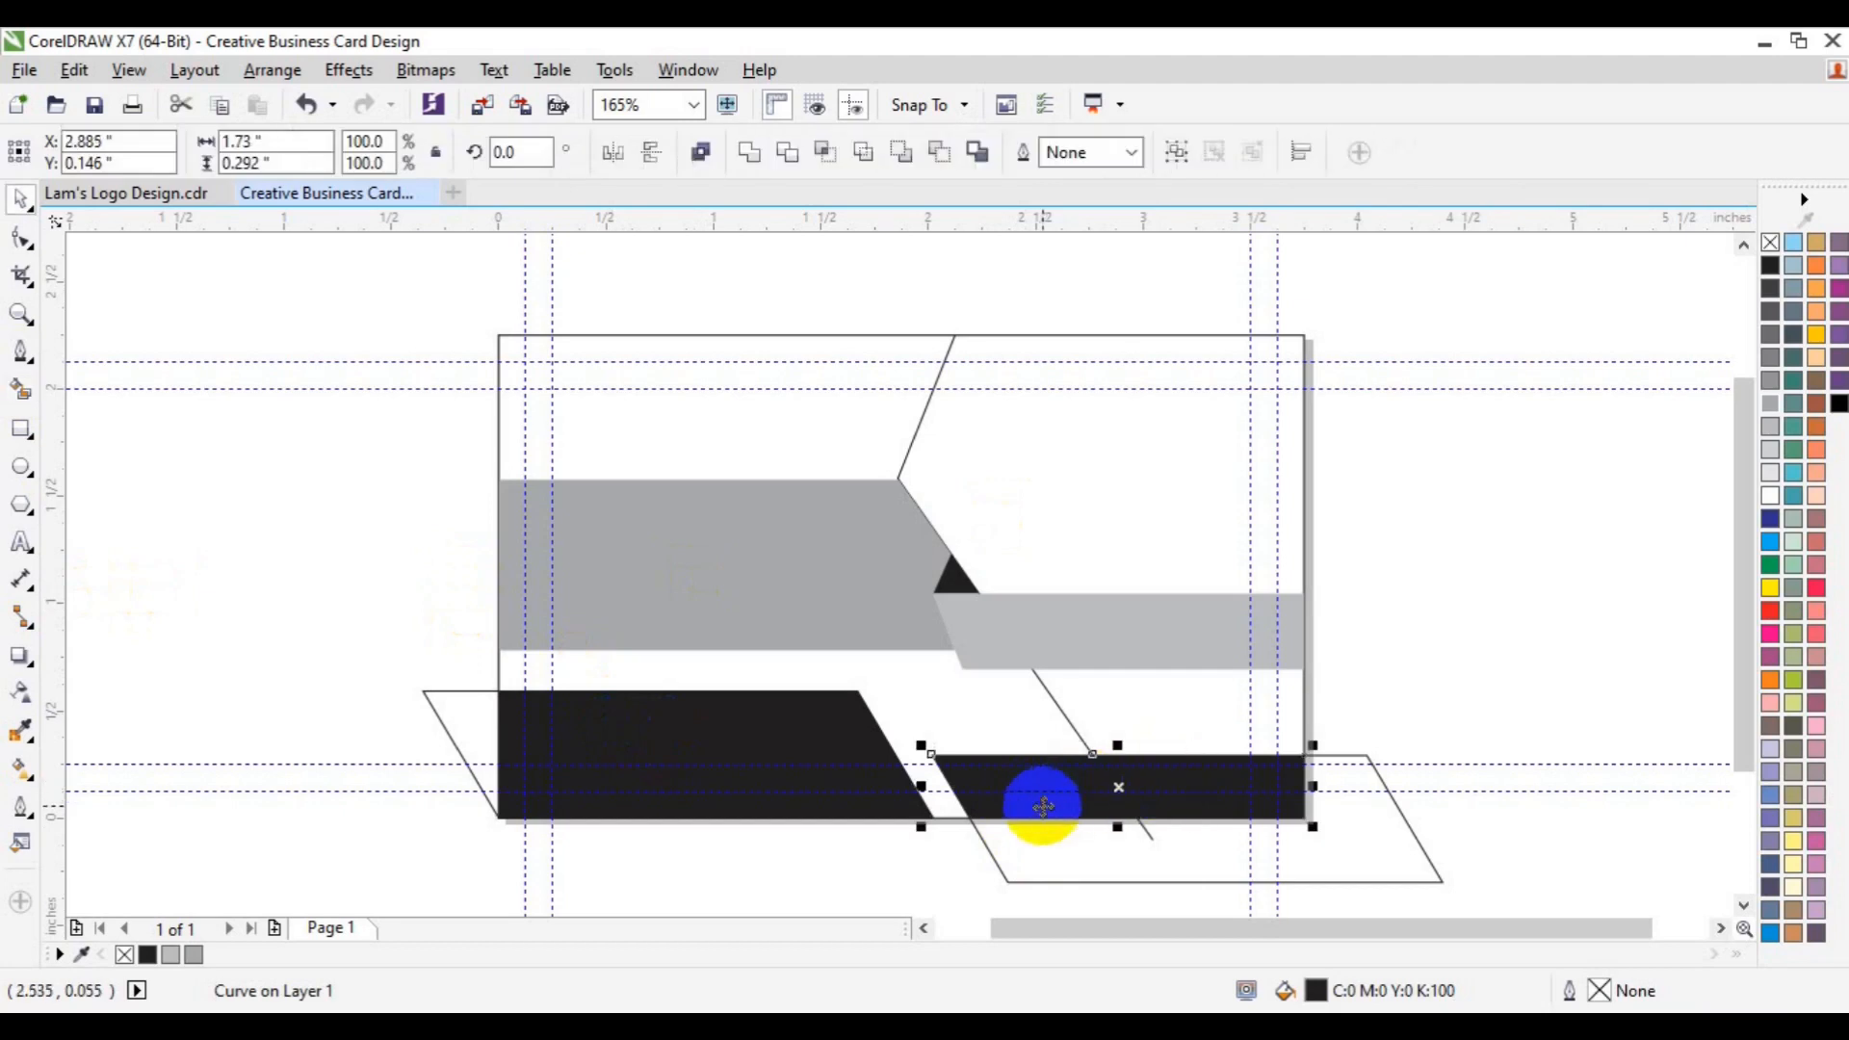
left_click(750, 164)
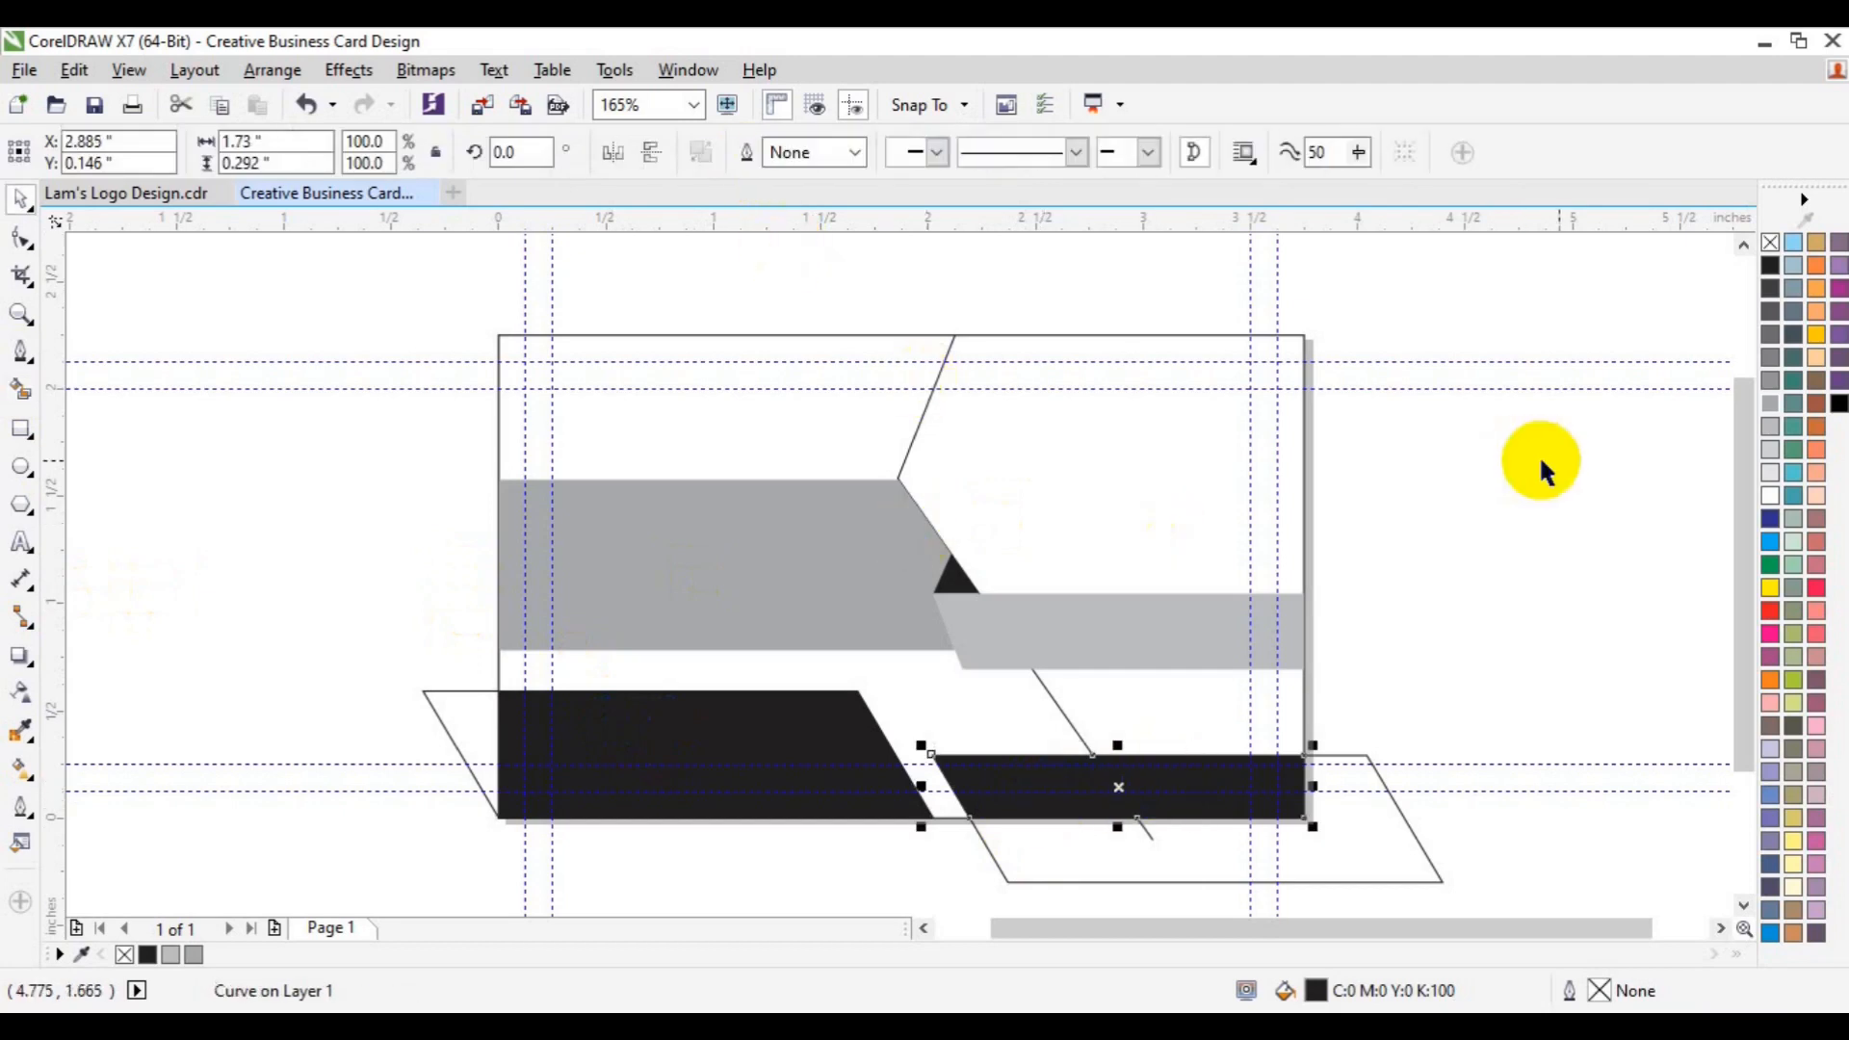
left_click(1763, 472)
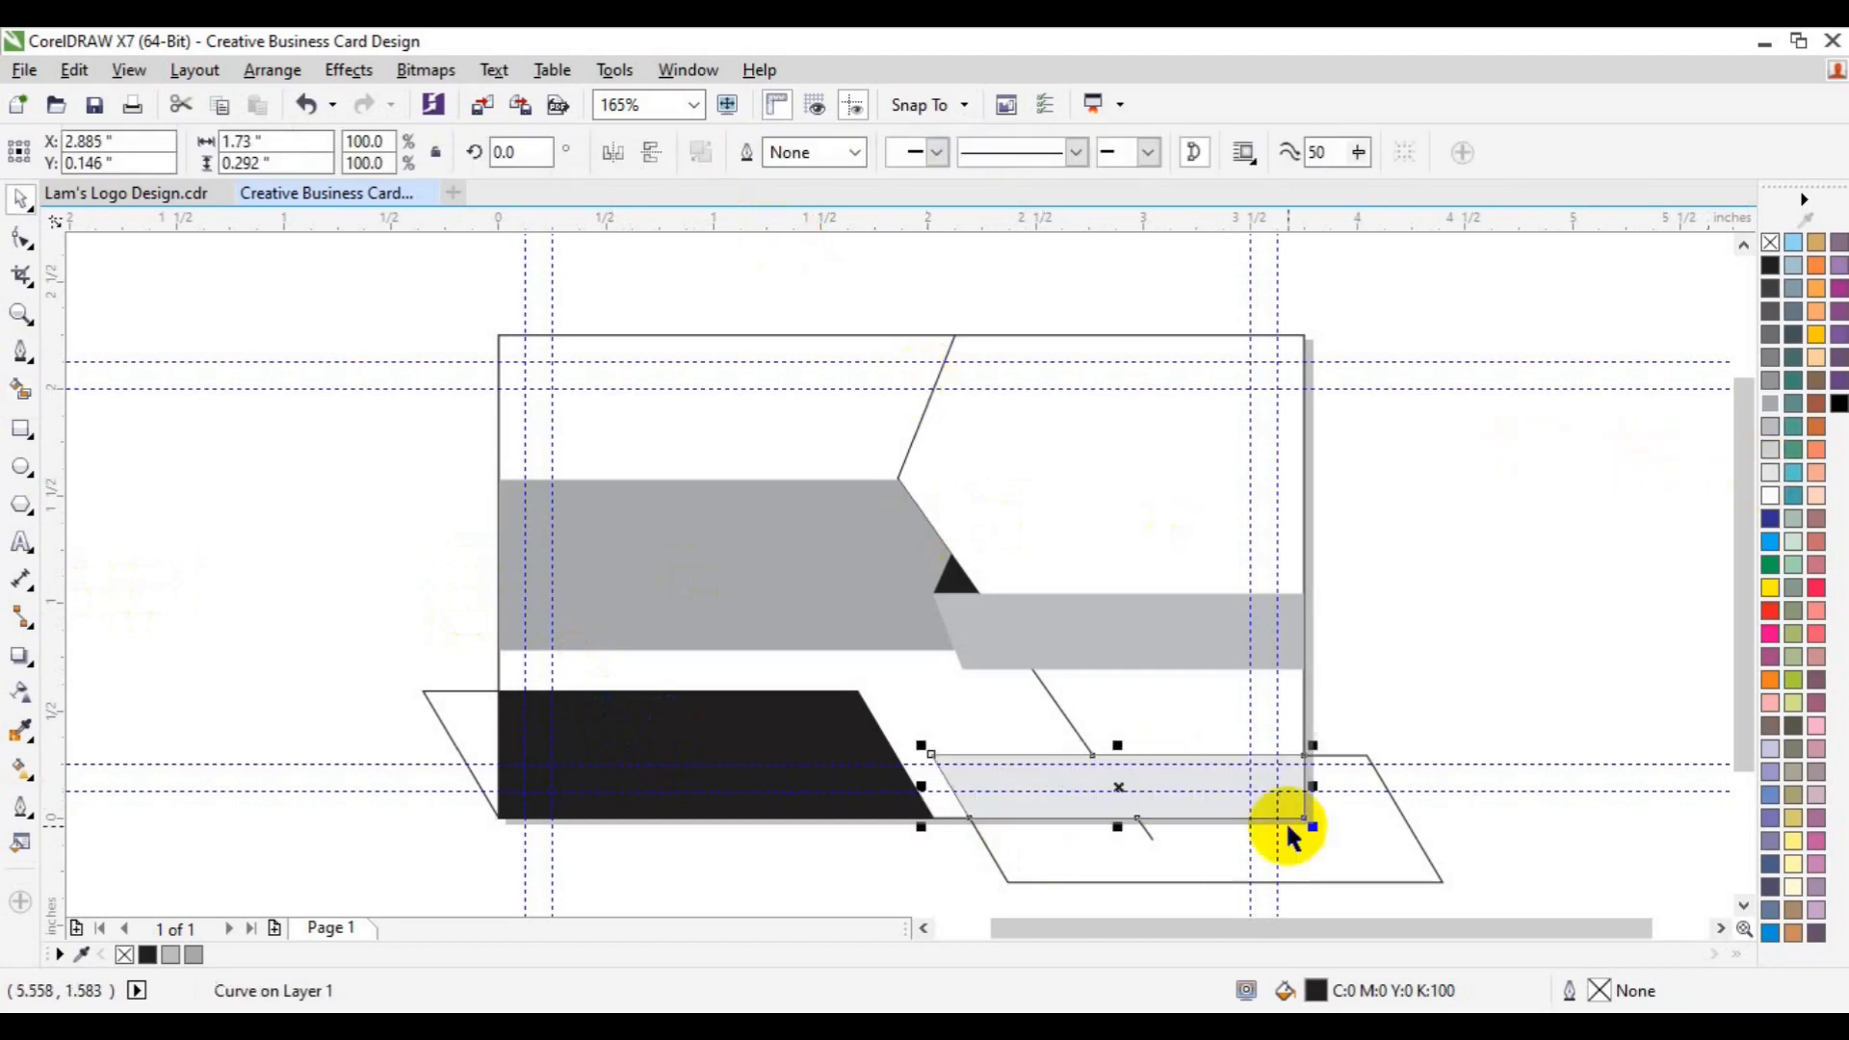
left_click(1395, 857)
key("Delete")
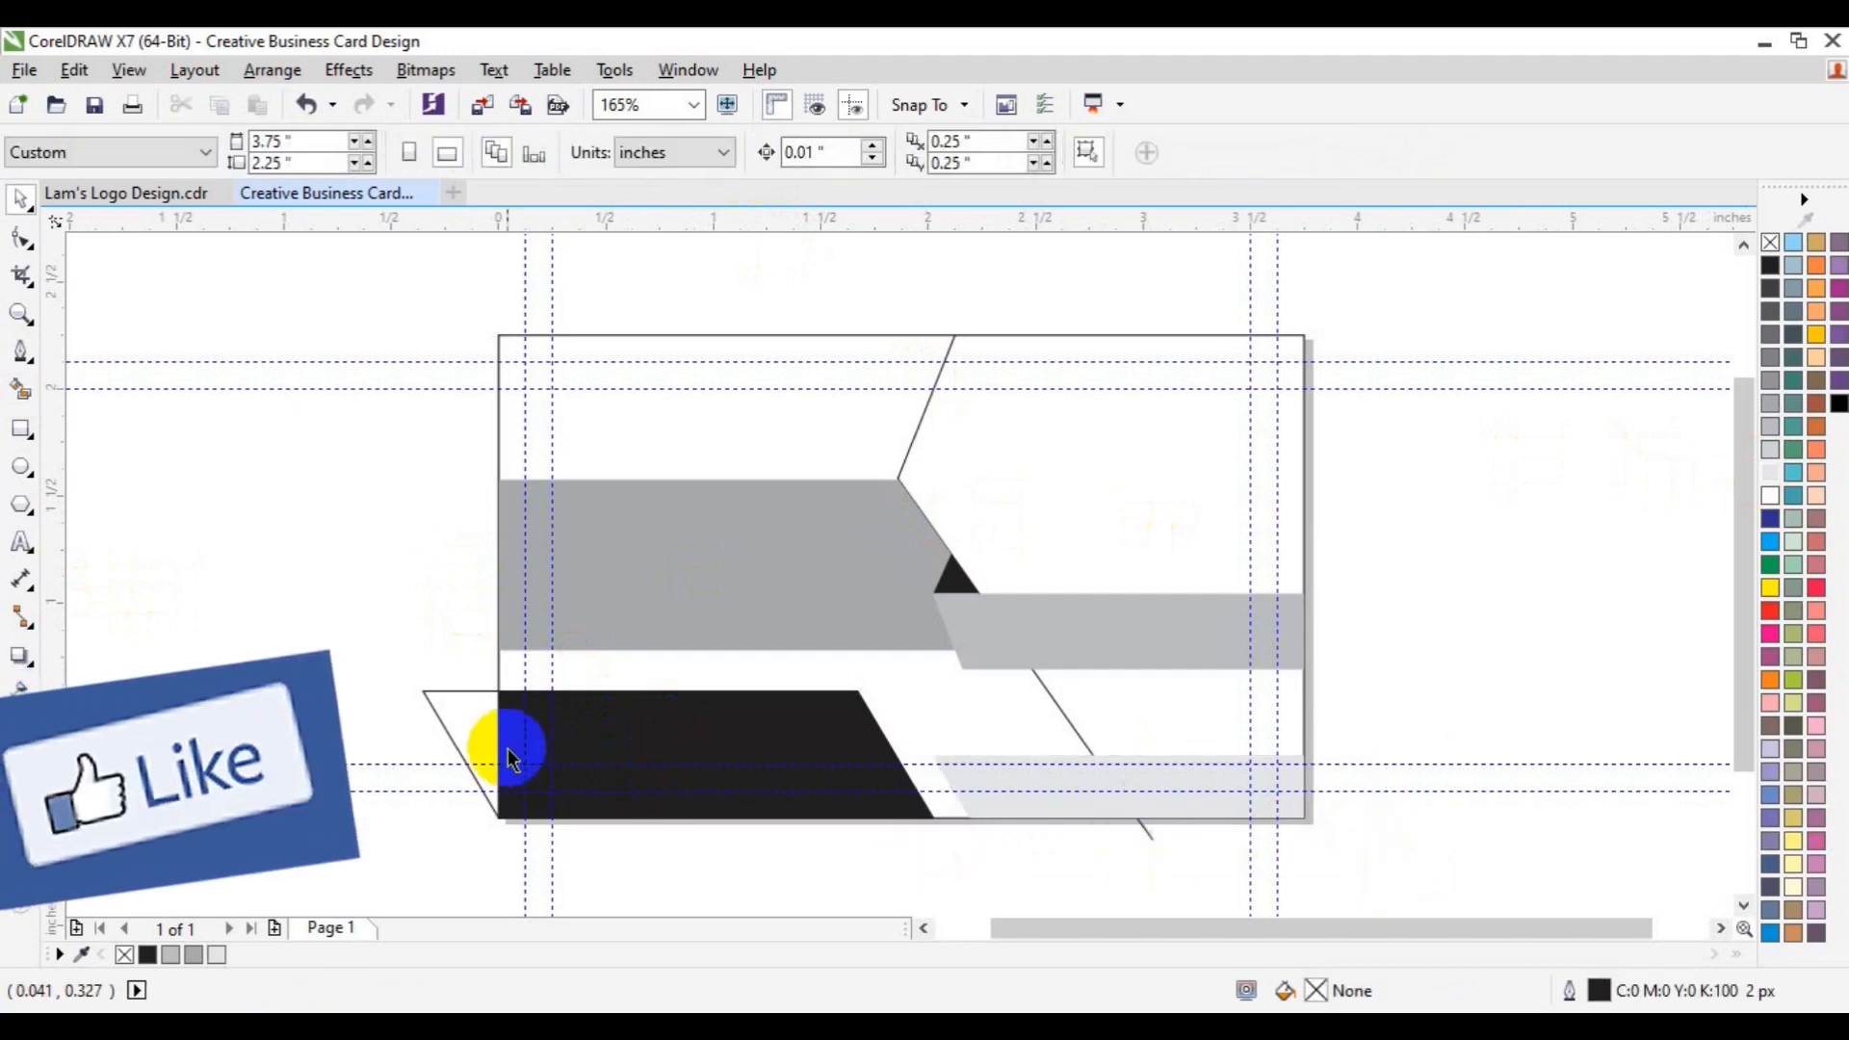
left_click(477, 741)
left_click(472, 736)
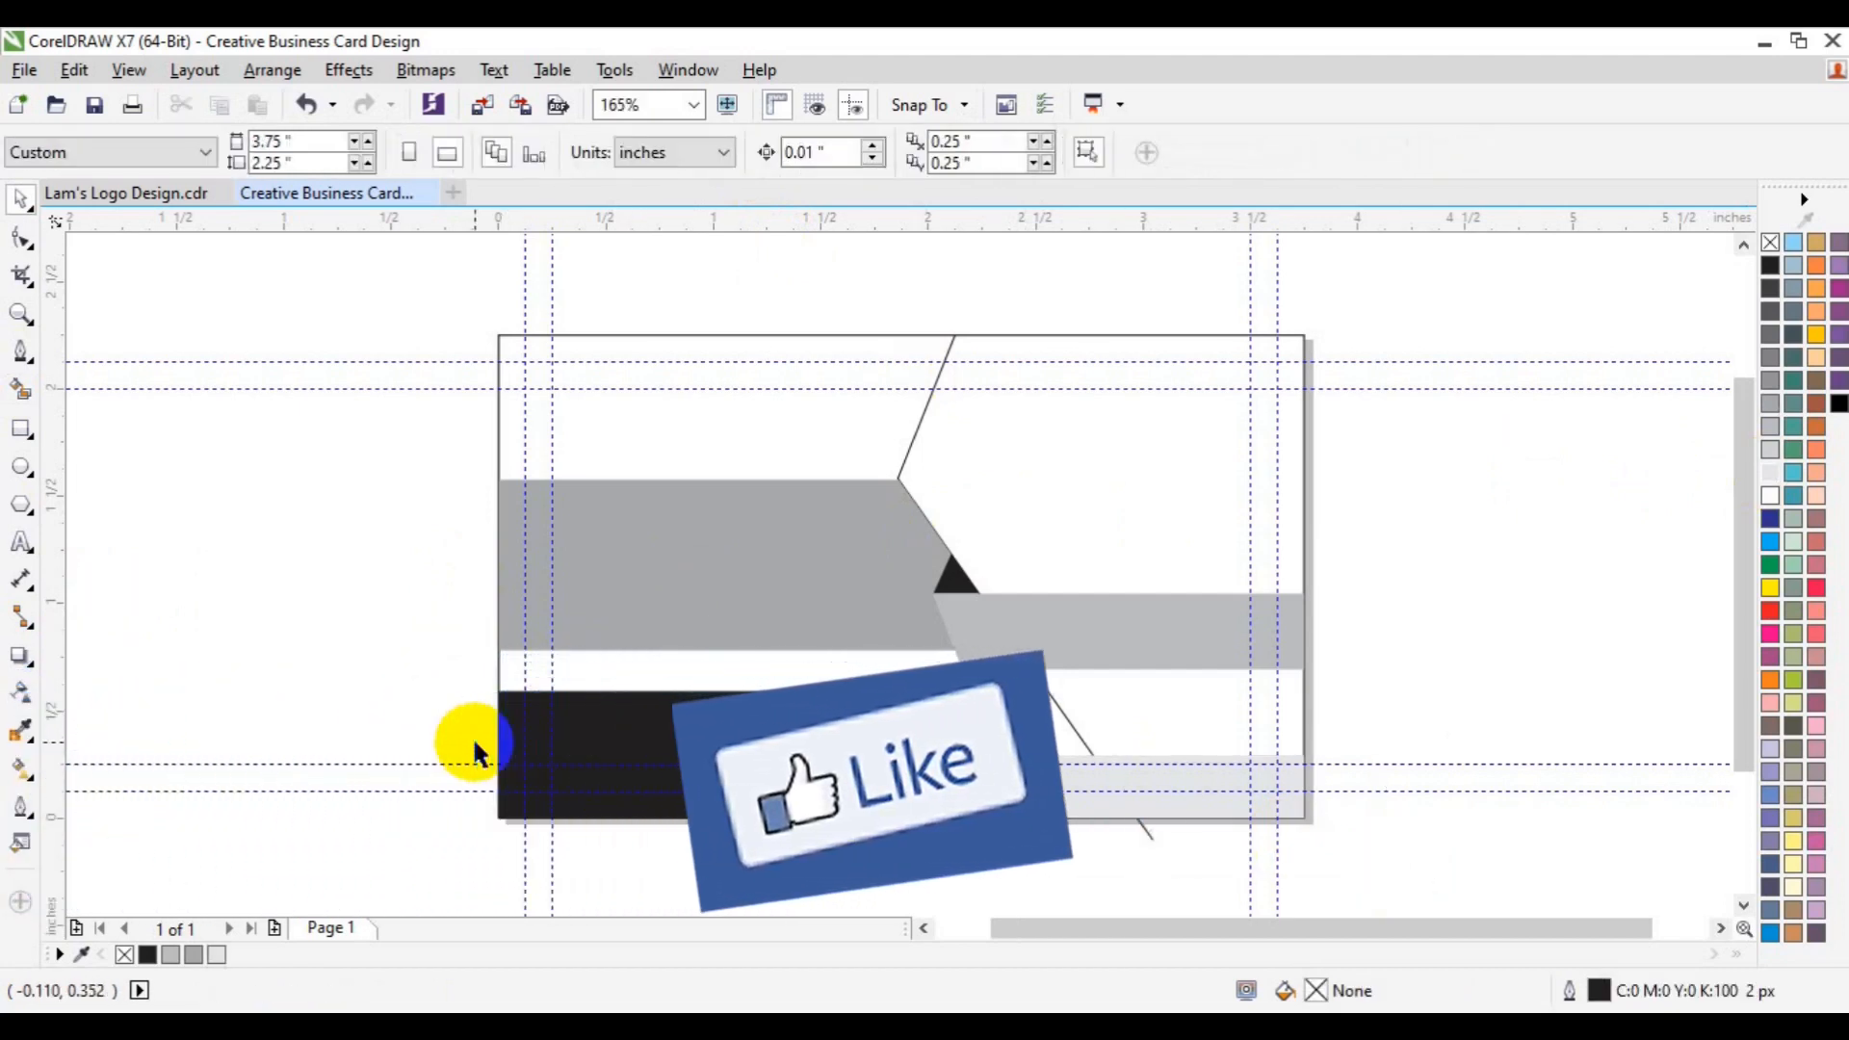
- Smart Fill the upper-right area and the area right of the diagonal black, keeping the bottom strip grey
left_click(20, 387)
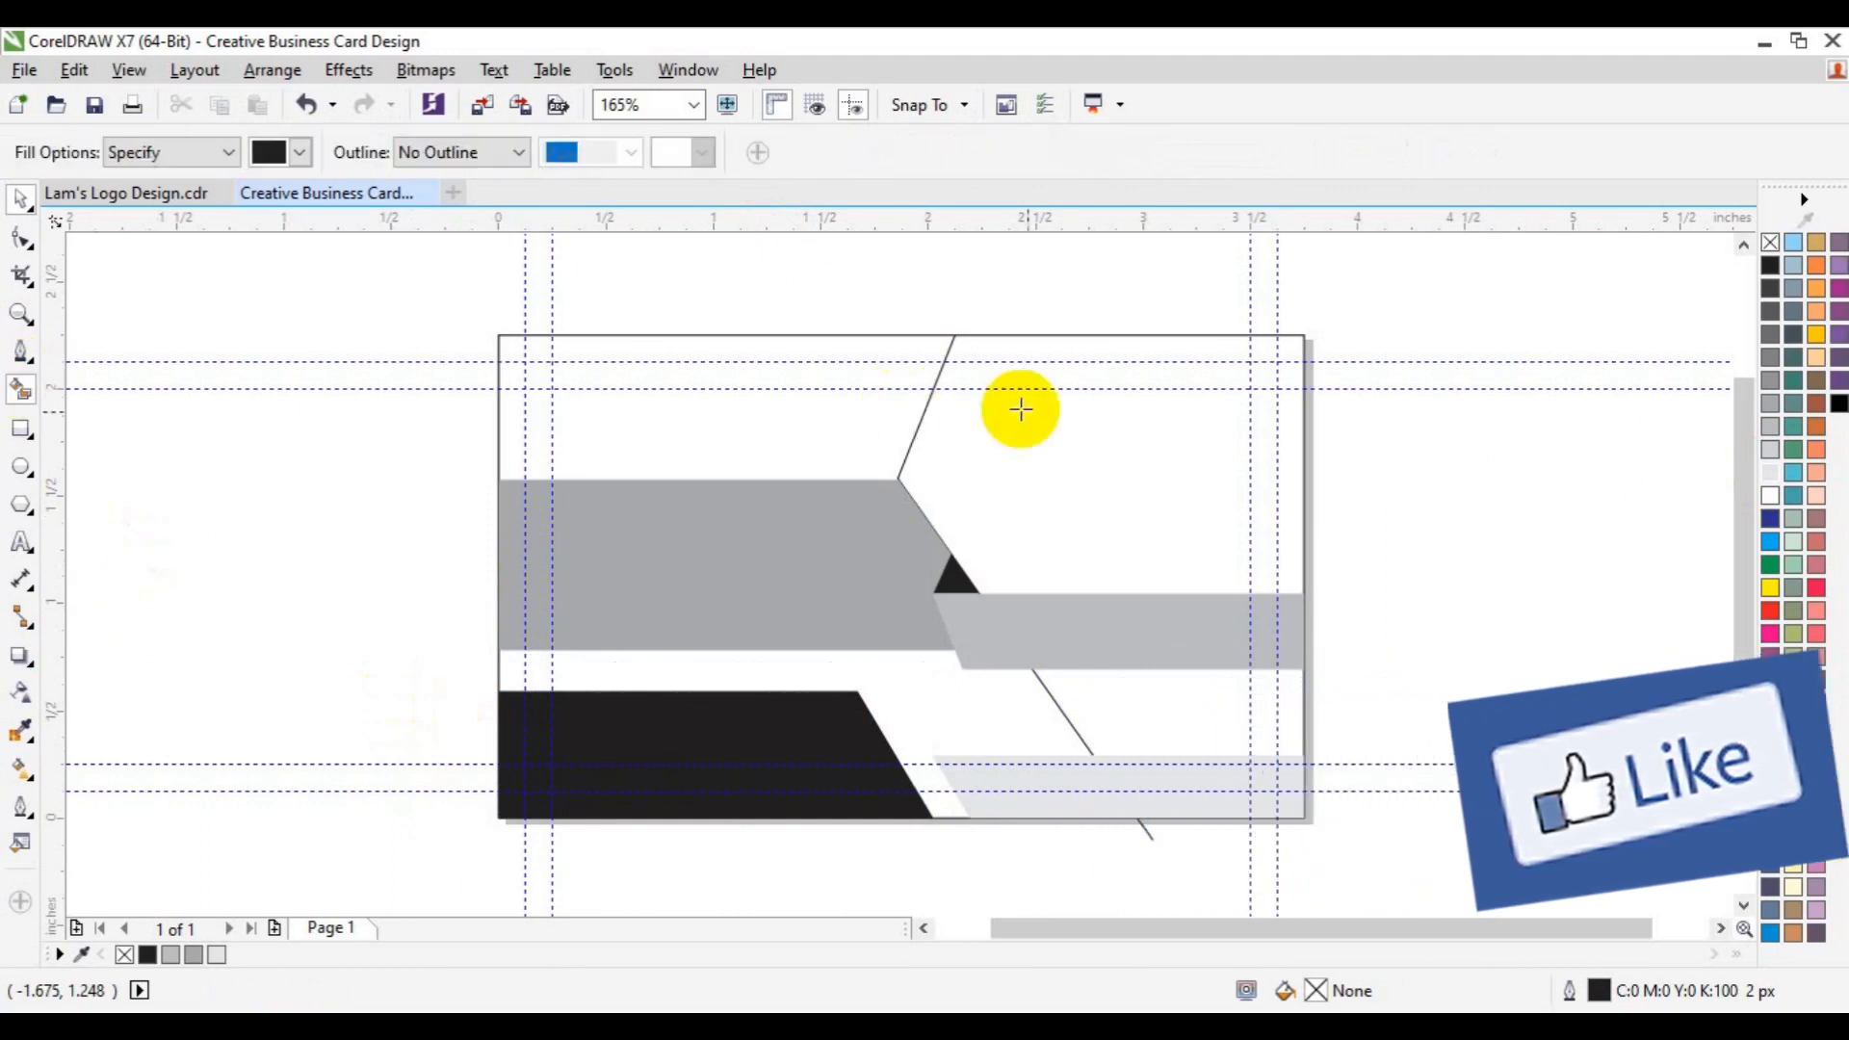
left_click(1040, 421)
left_click(1214, 734)
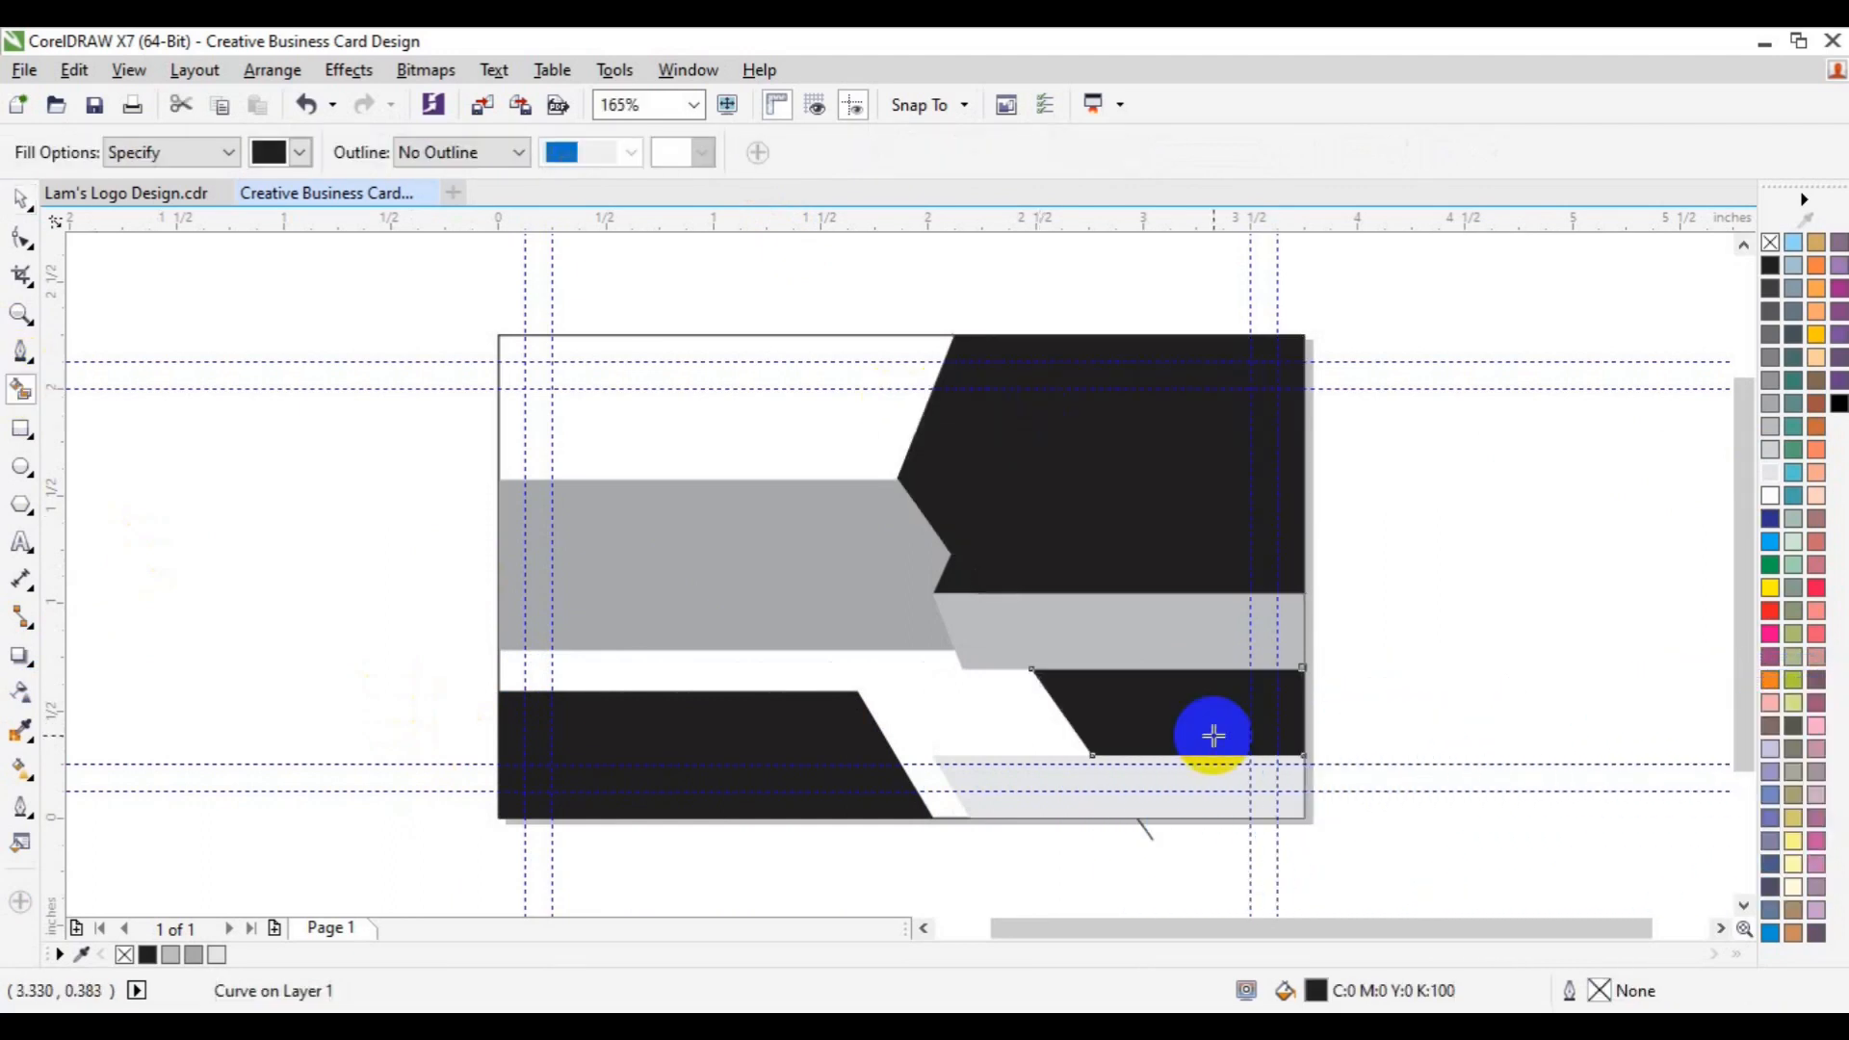
left_click(1227, 780)
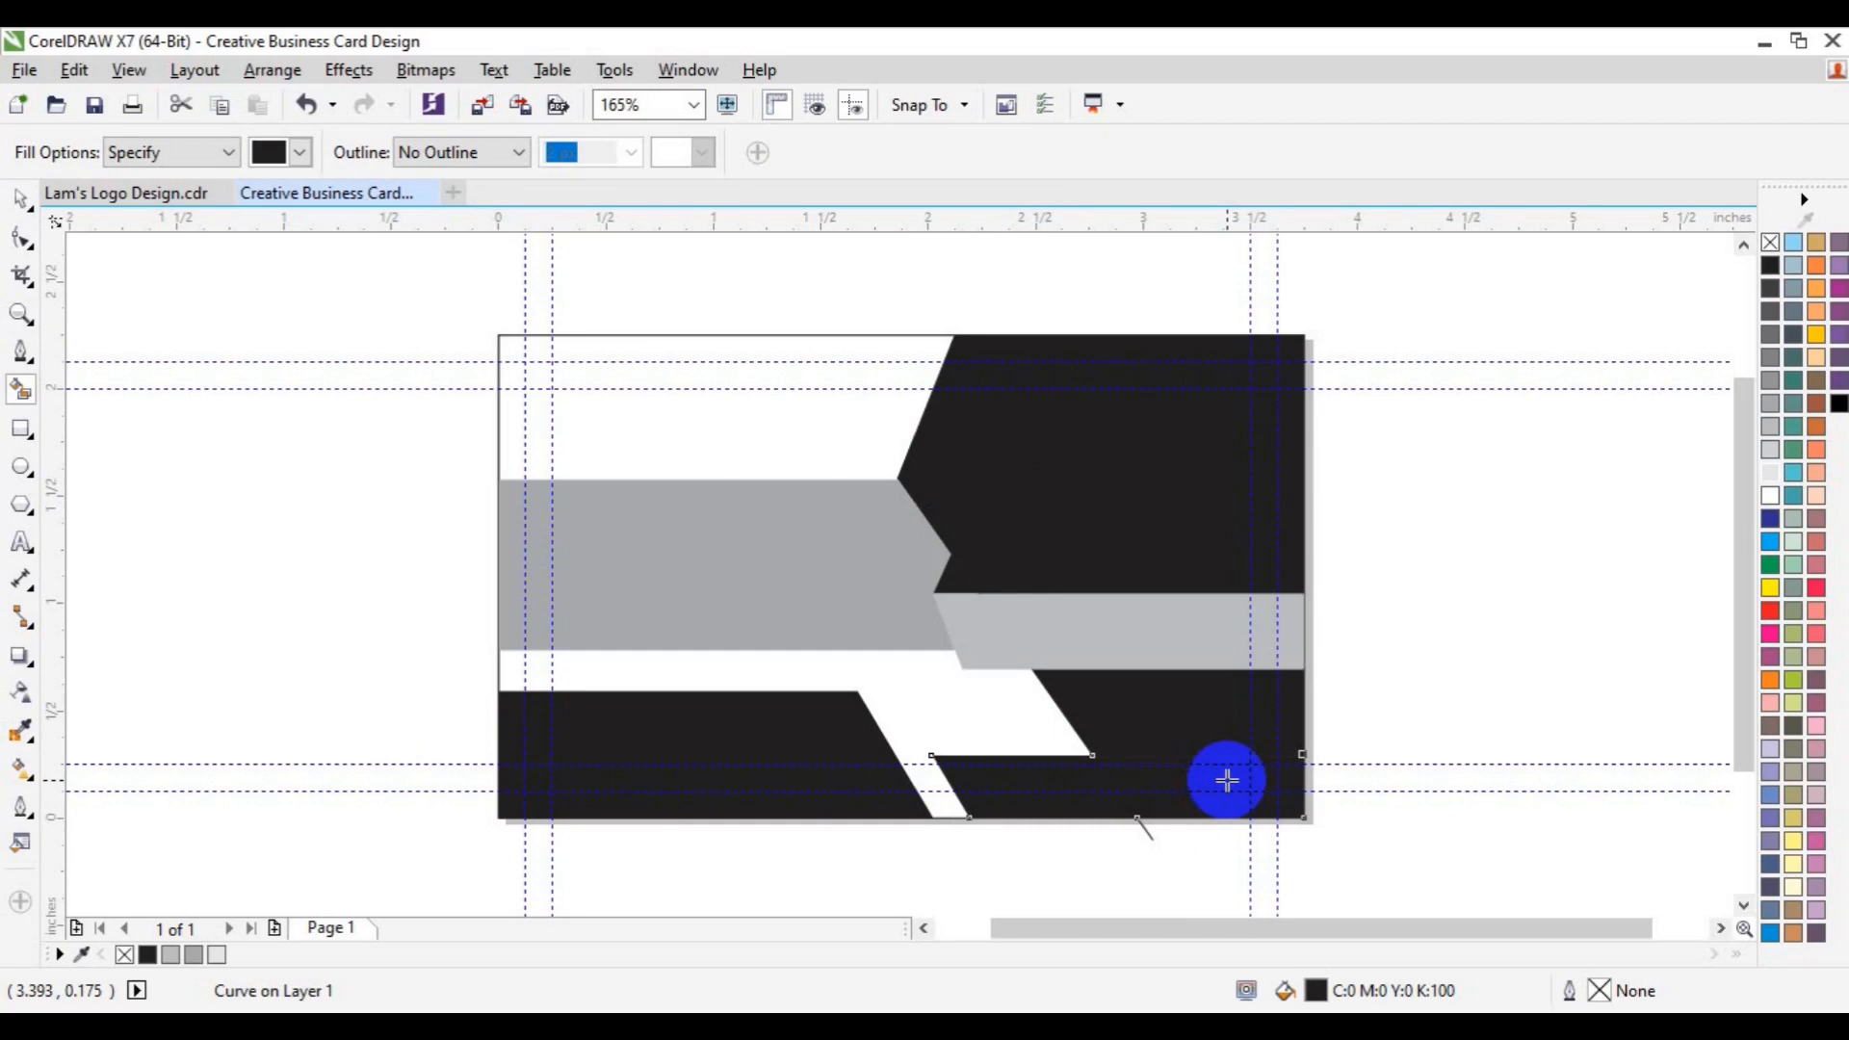
key("ctrl+z")
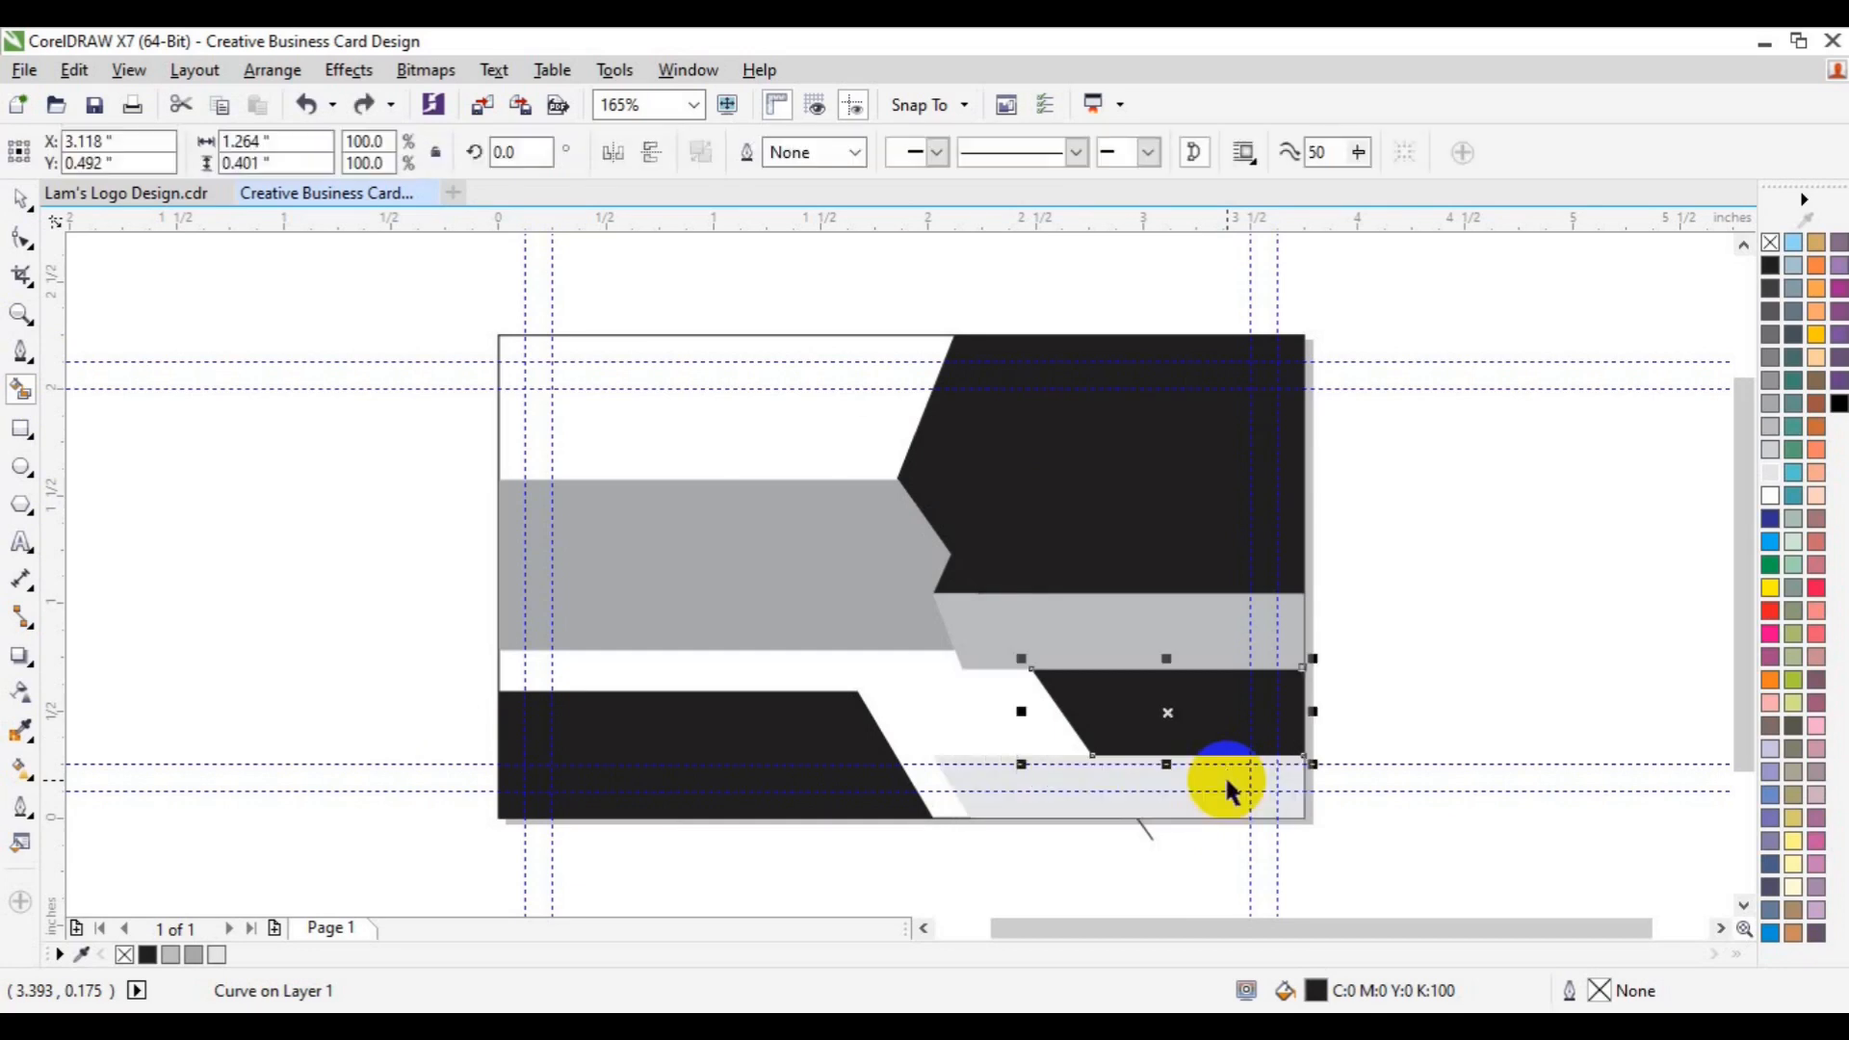
left_click(1229, 792)
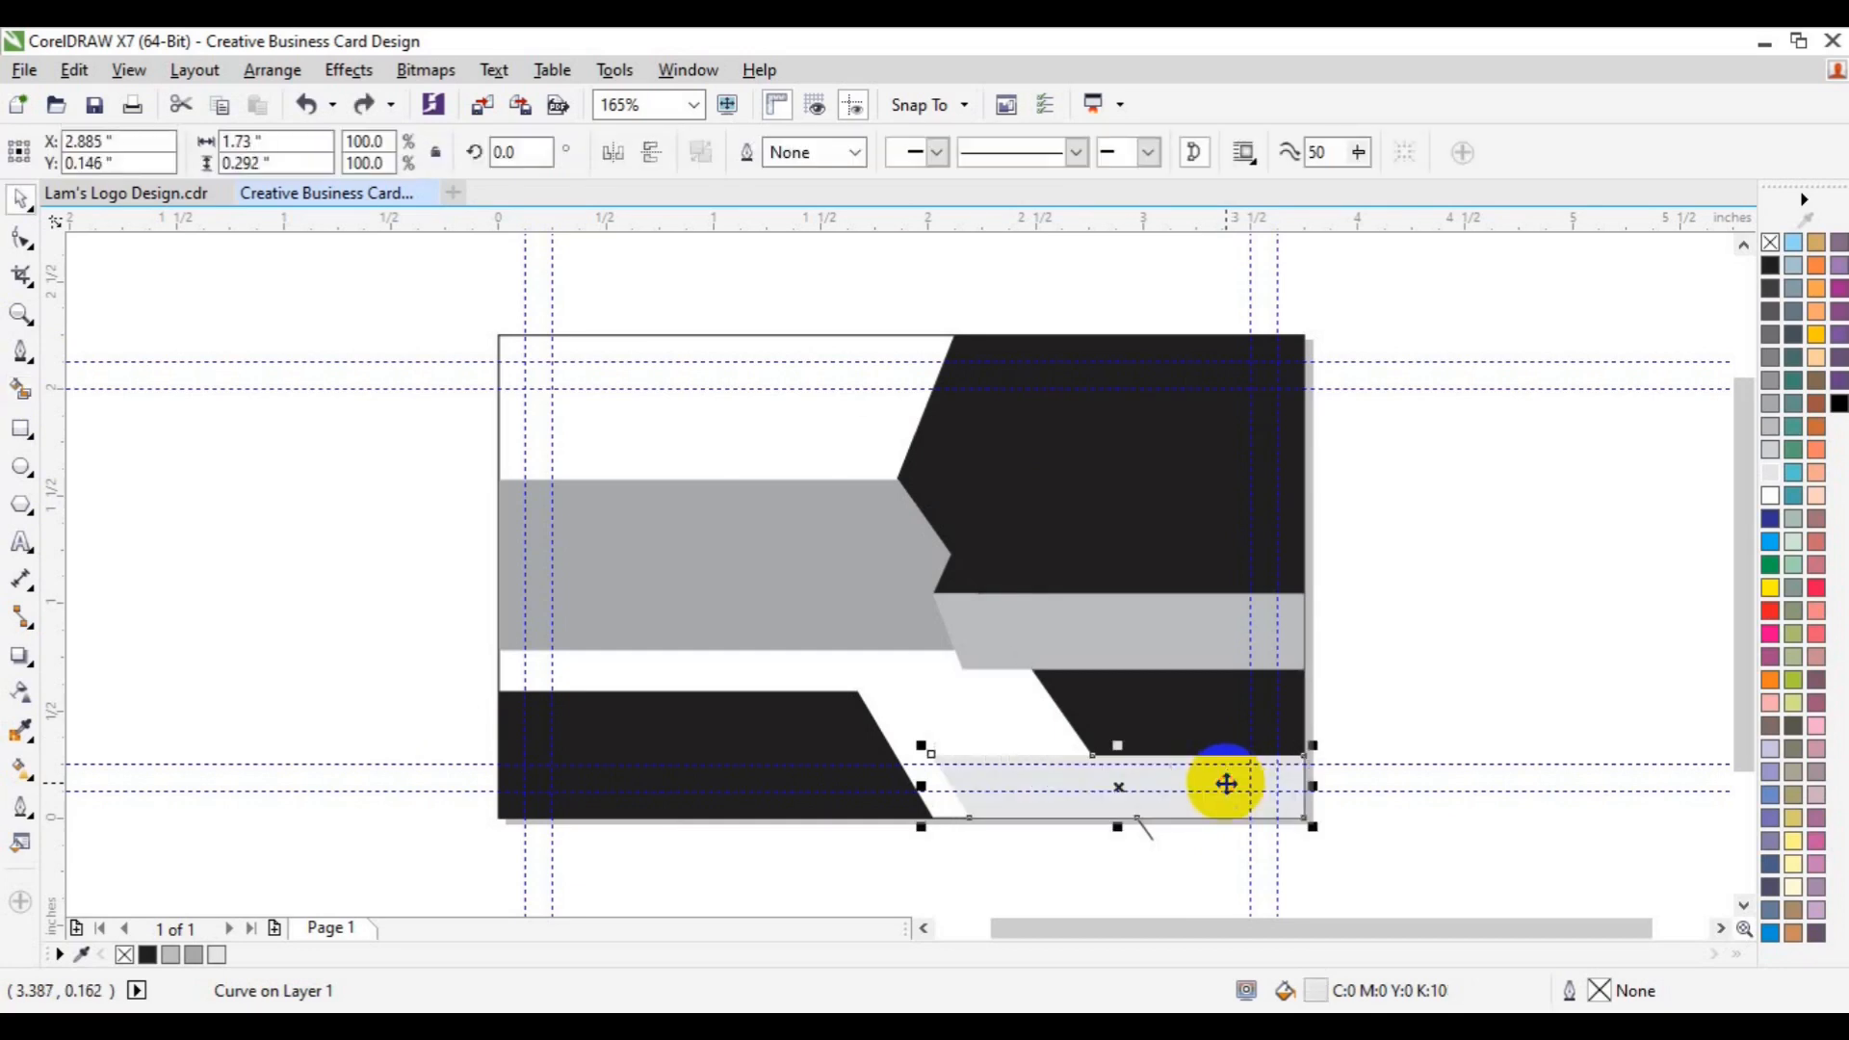
- Give the bottom strip a black outline with no fill, and select the long diagonal line
right_click(1770, 279)
left_click(1770, 243)
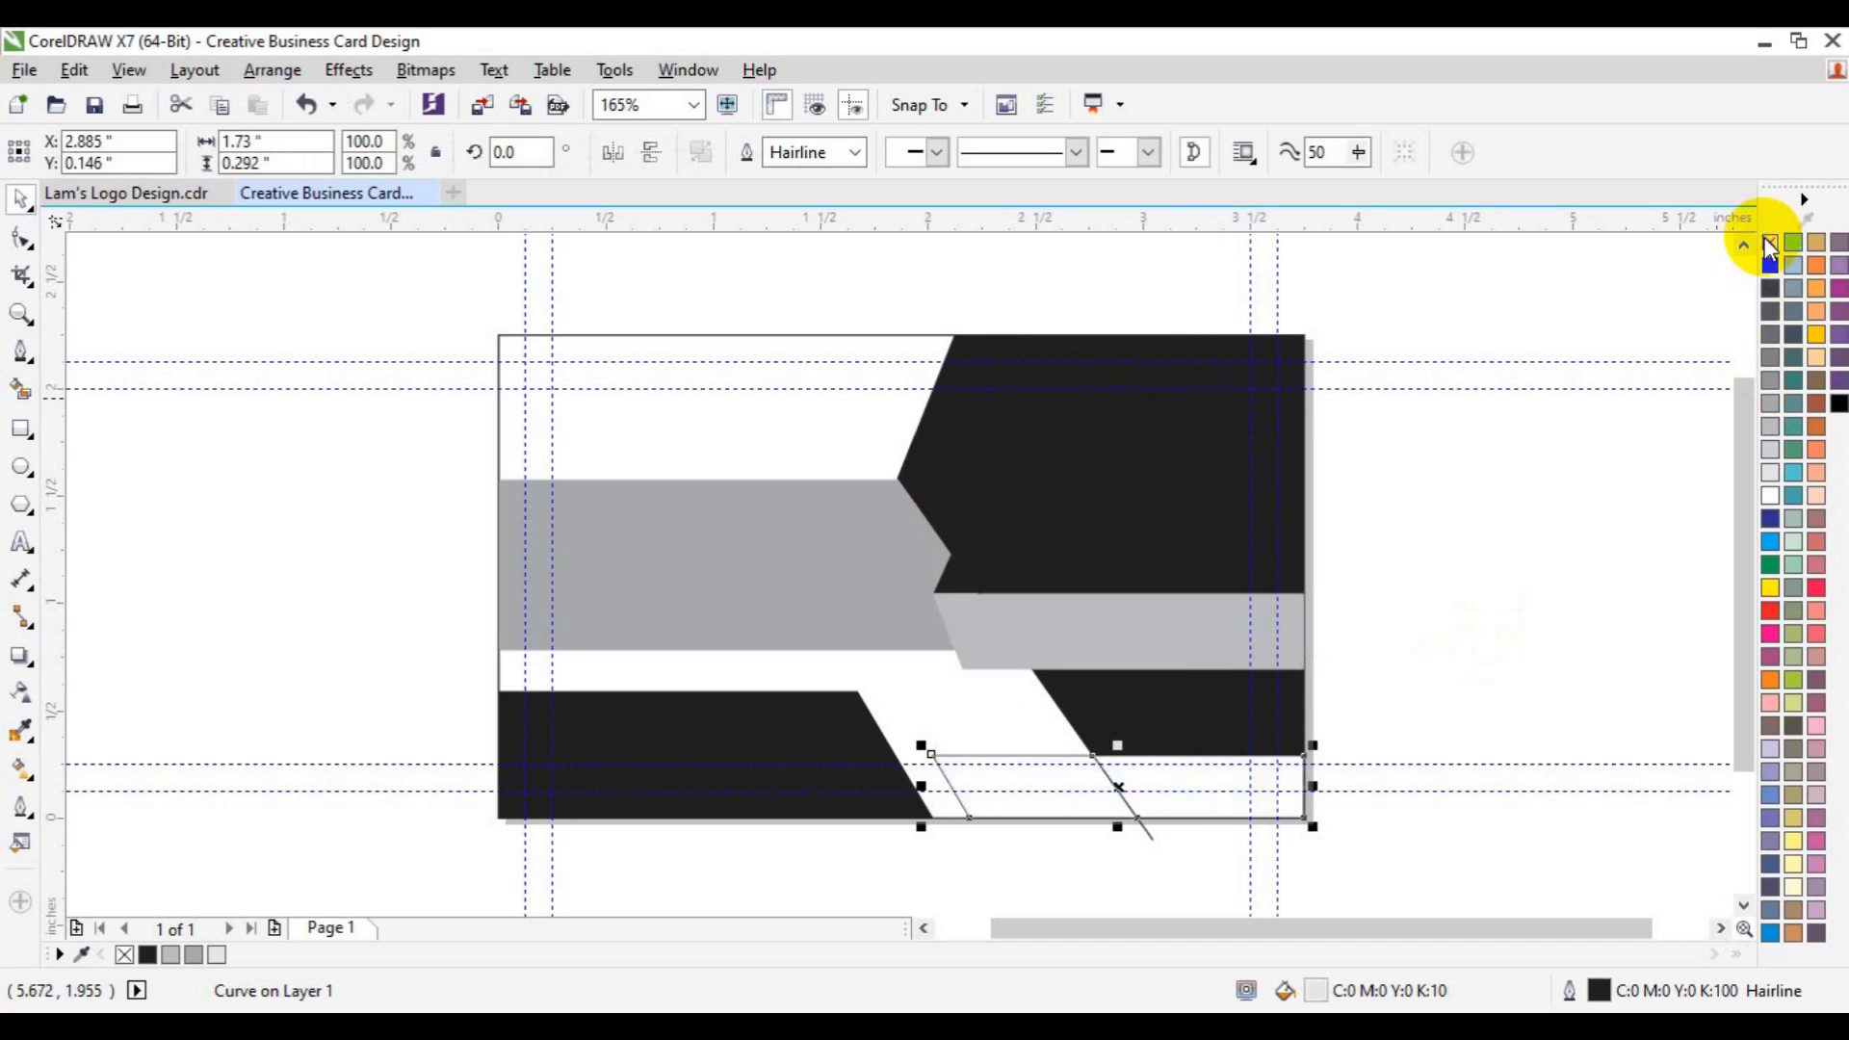
left_click(1149, 834)
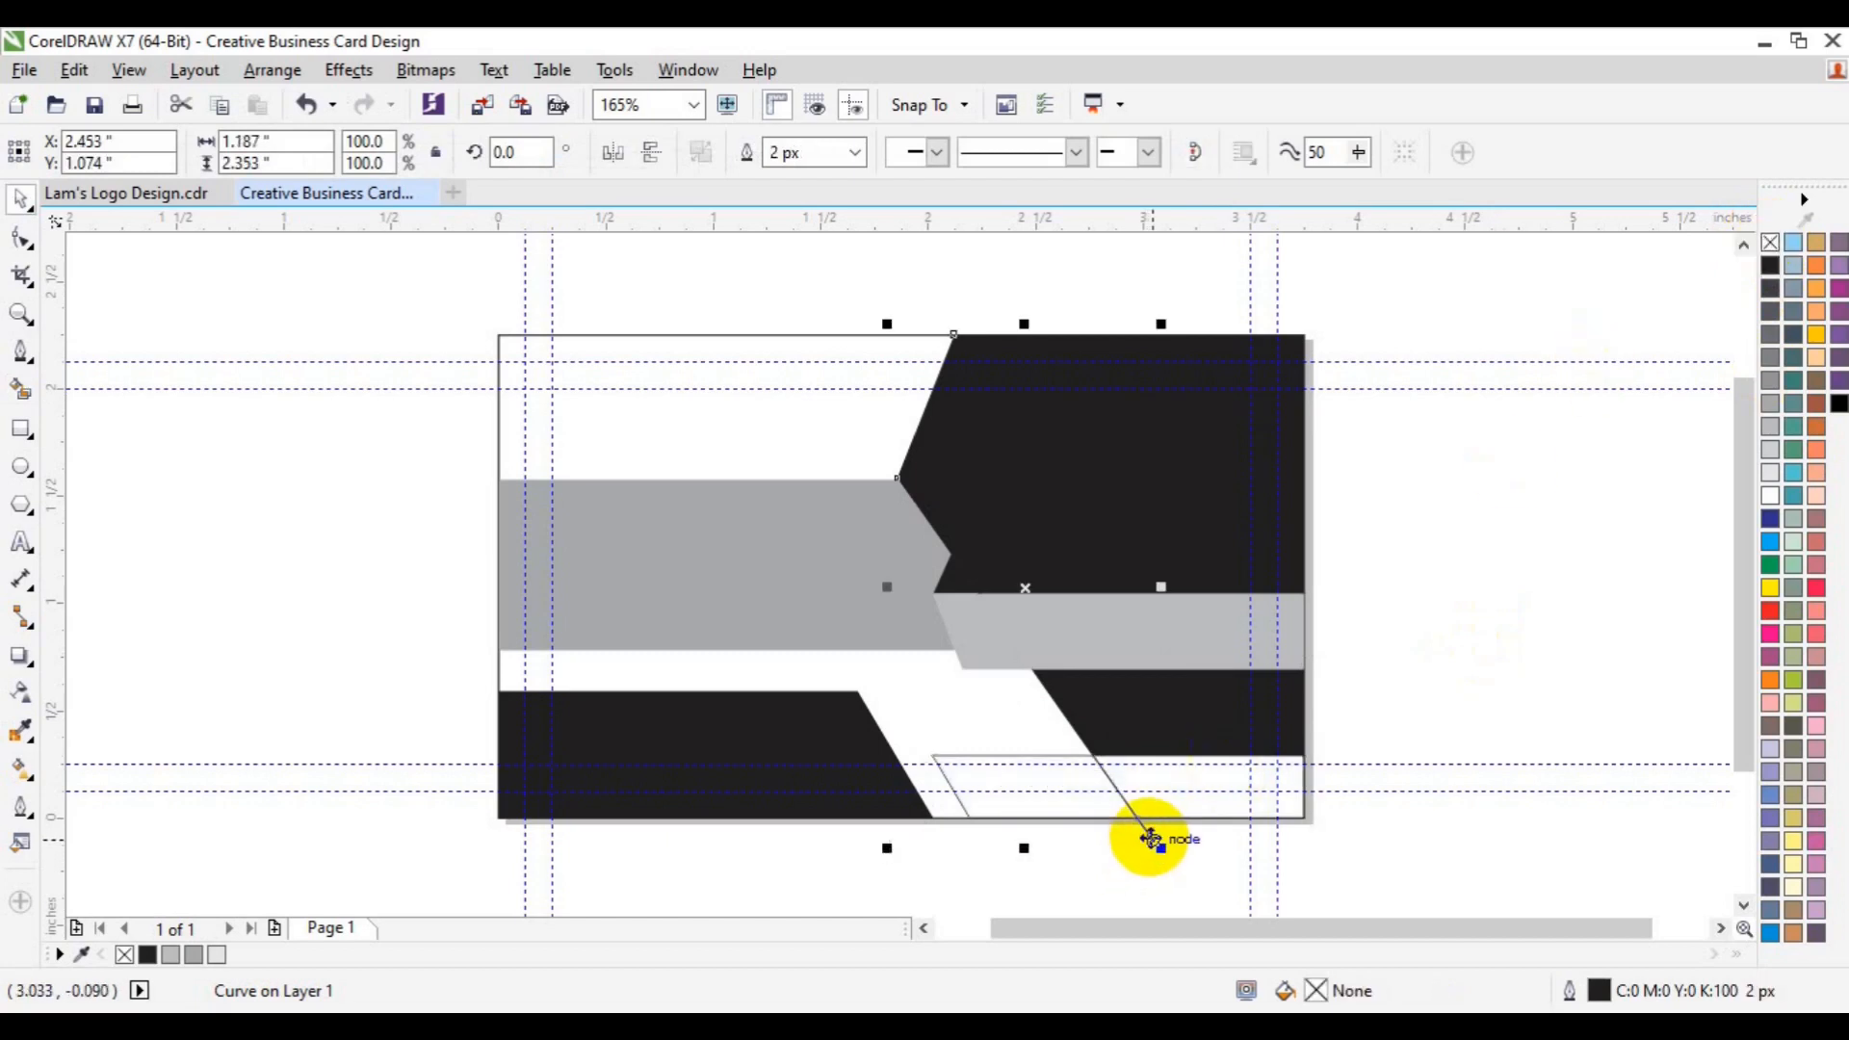
left_click_drag(1153, 840, 1152, 834)
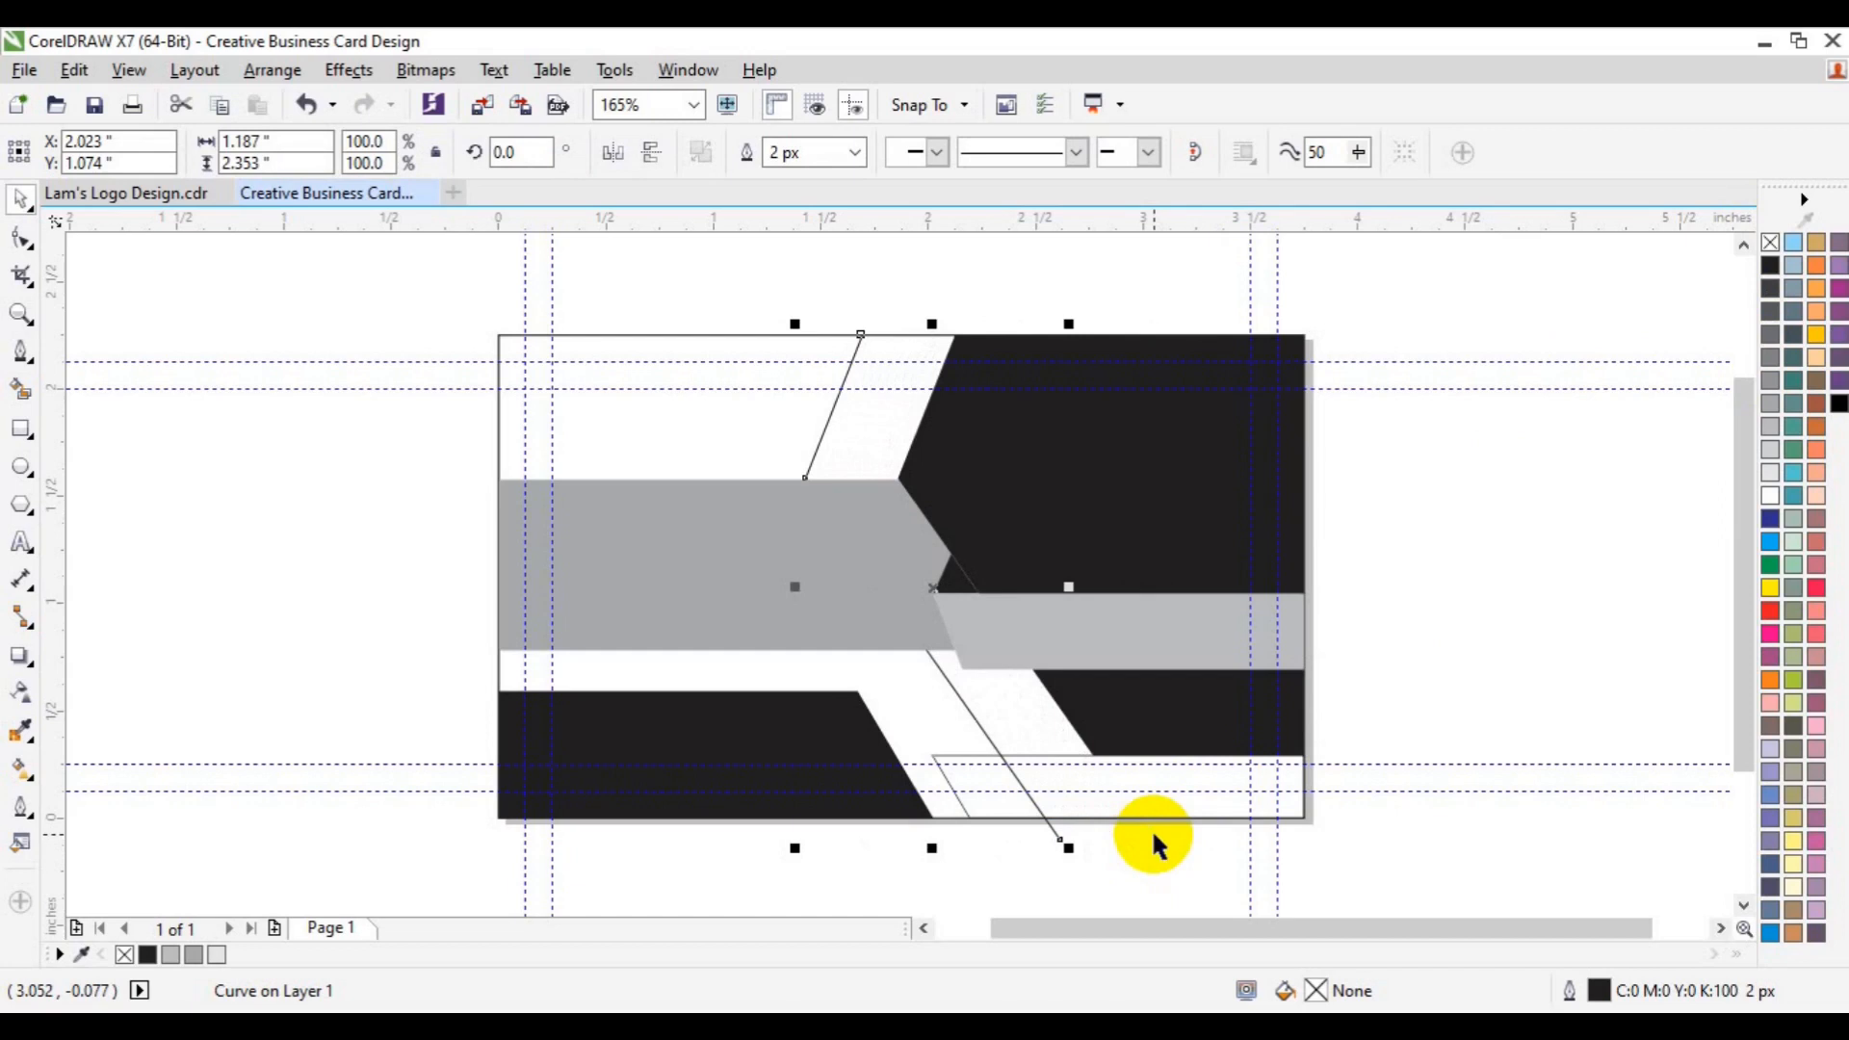
- Fine-tune the diagonal line's position and drop a copy of it slightly to the right
left_click_drag(1153, 834, 1155, 836)
key("Right")
key("Right")
key("Right")
key("Right")
key("Right")
key("Right")
key("Right")
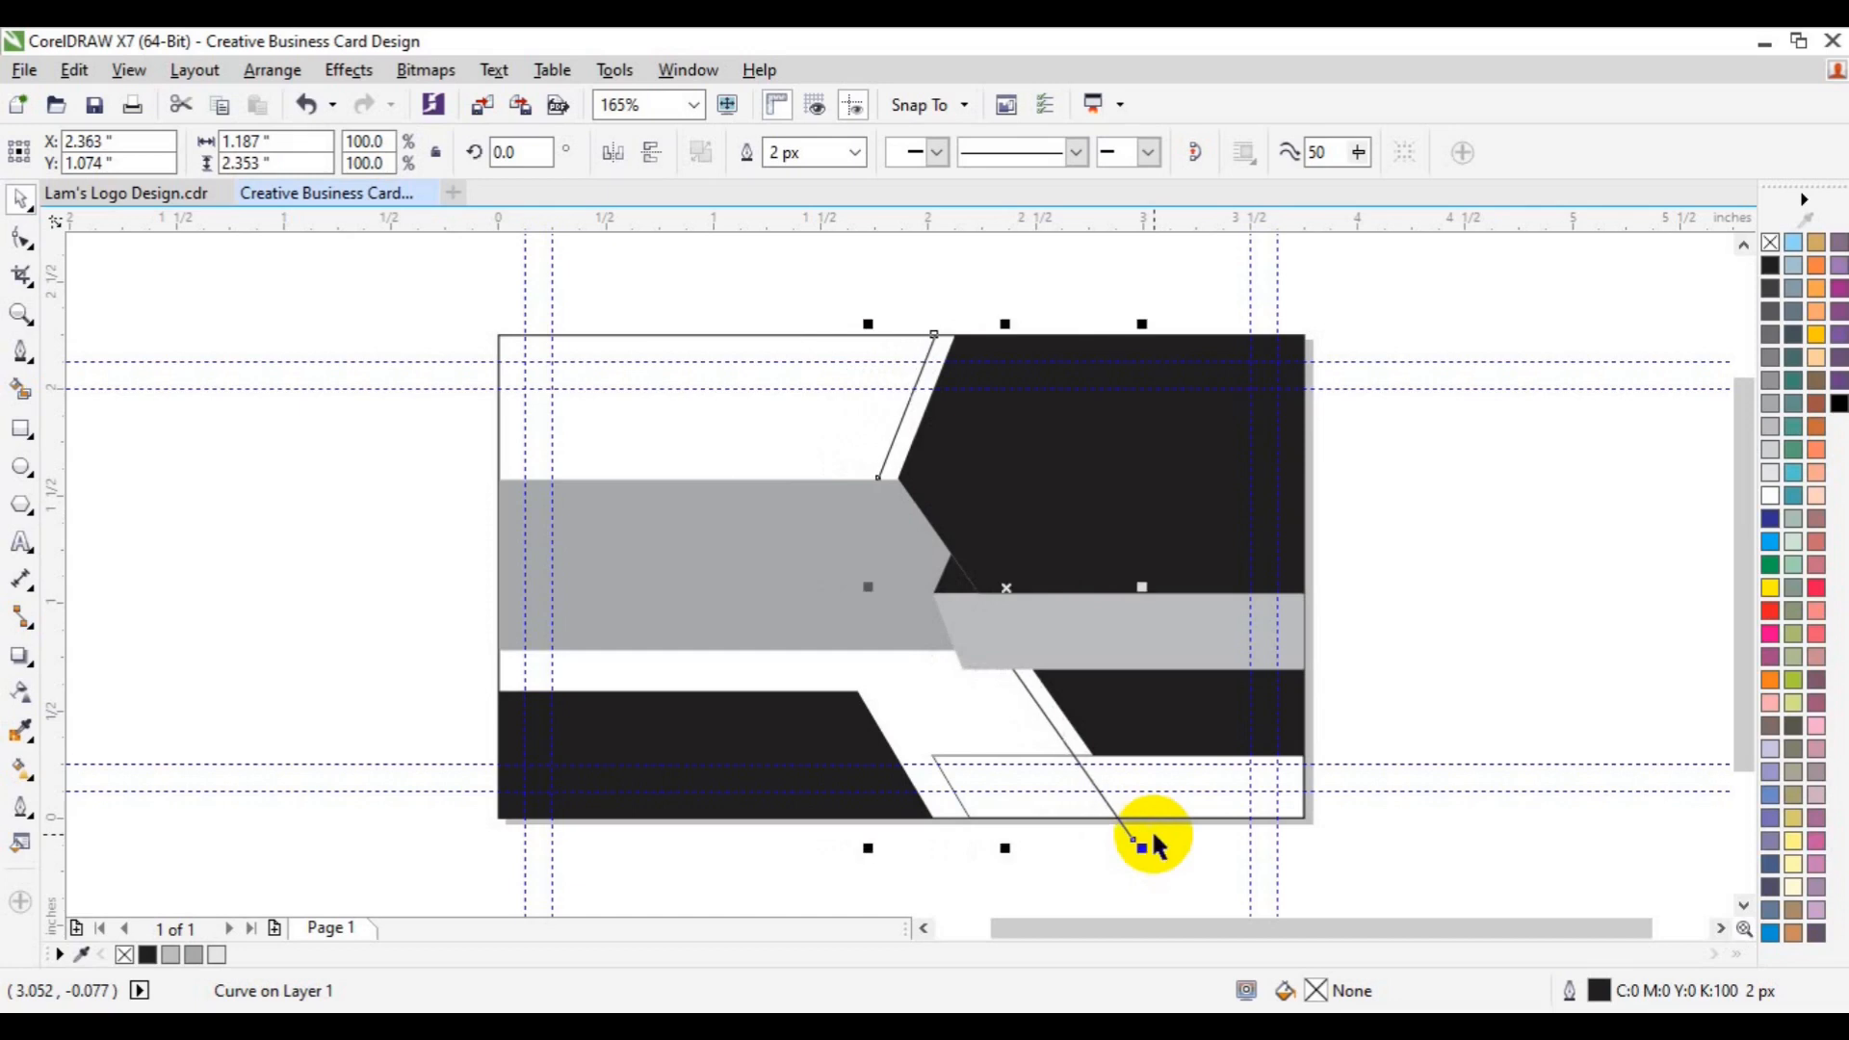
key("Left")
key("Left")
key("Left")
key("Left")
key("Left")
key("Left")
key("Left")
key("Left")
key("Left")
key("Left")
key("Left")
key("Left")
key("Left")
key("Left")
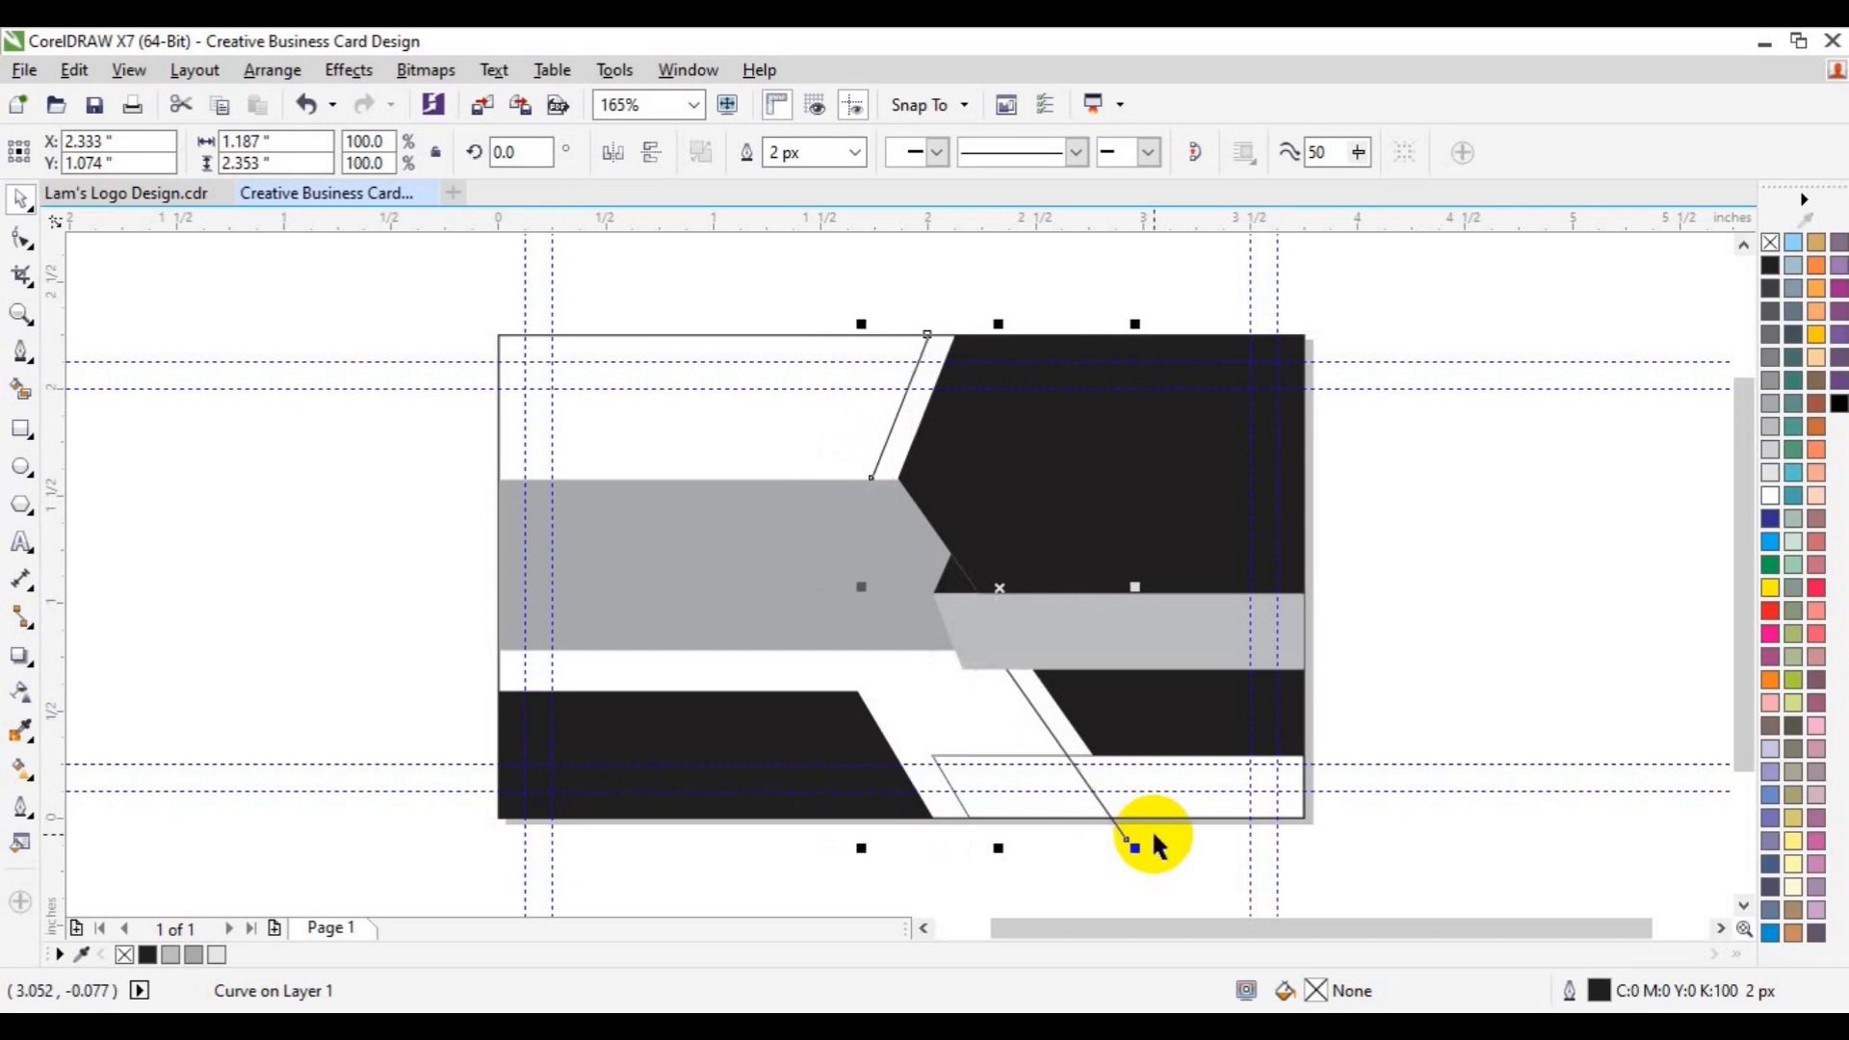
key("Right")
key("Right")
key("Right")
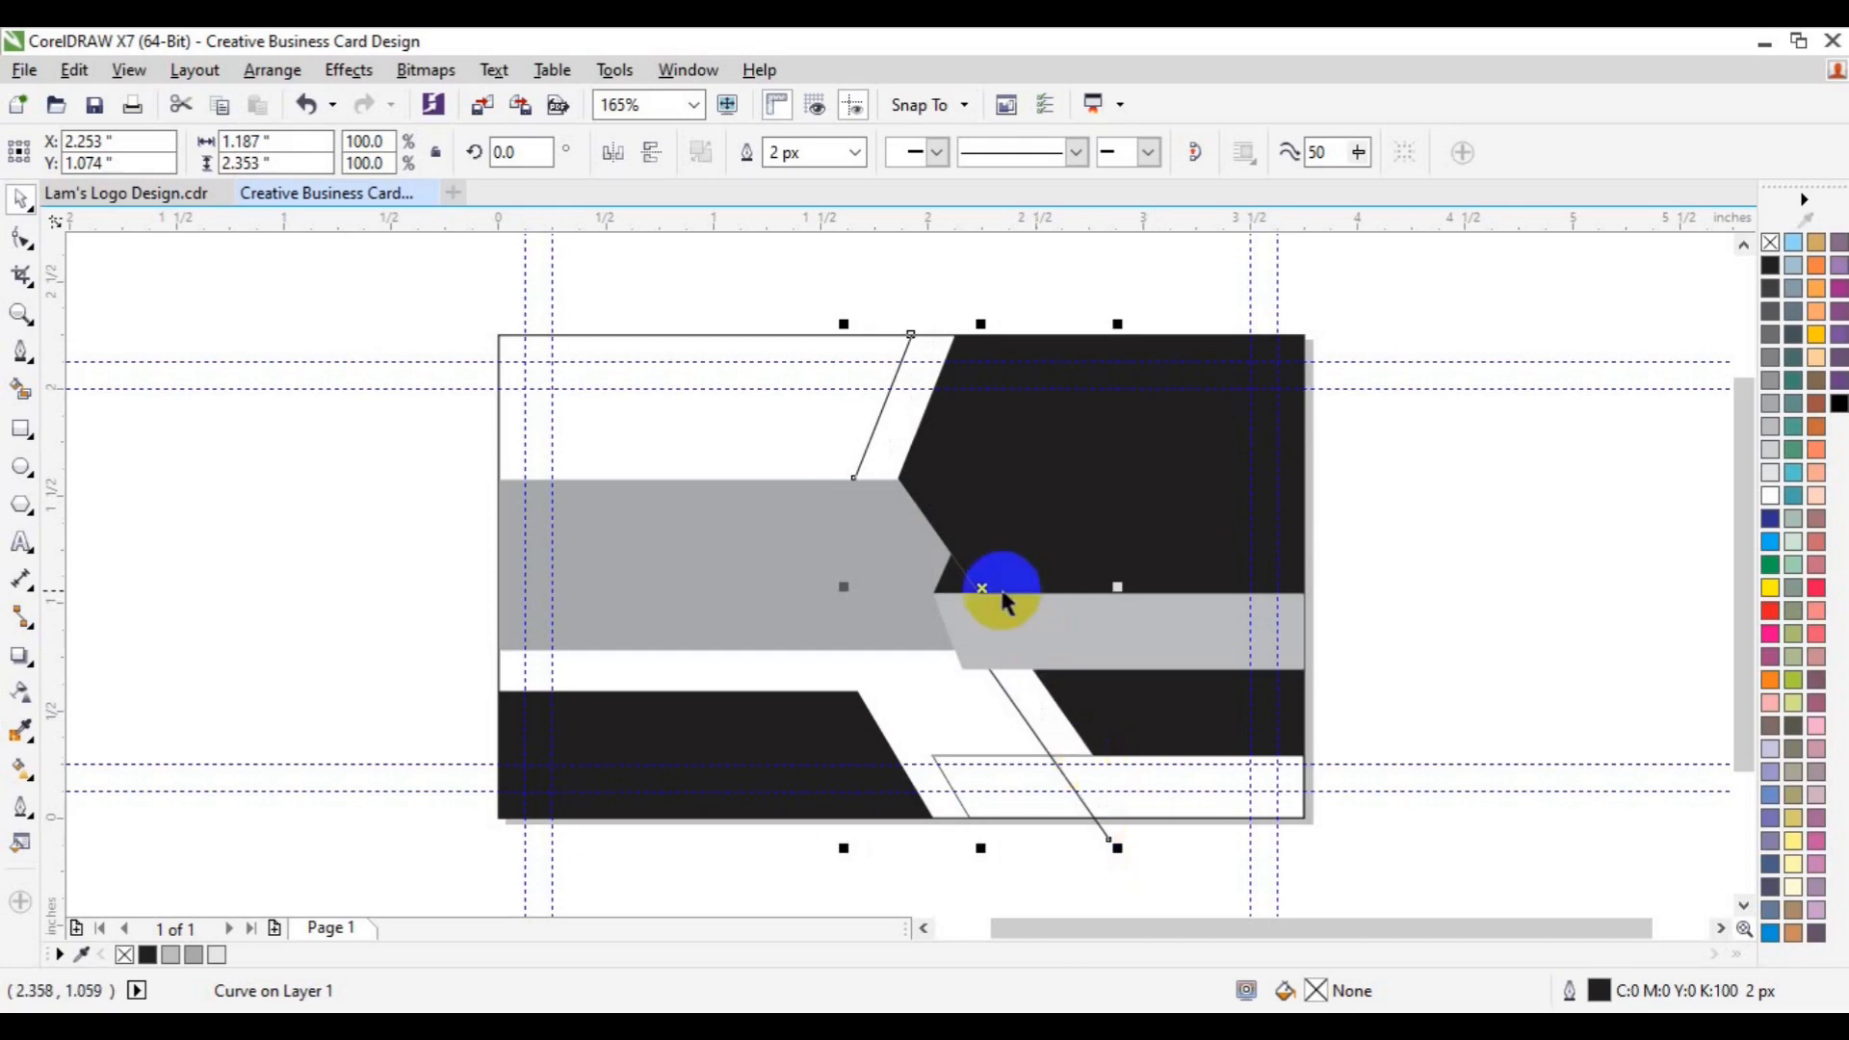
left_click_drag(984, 592, 1023, 592)
left_click(1122, 642)
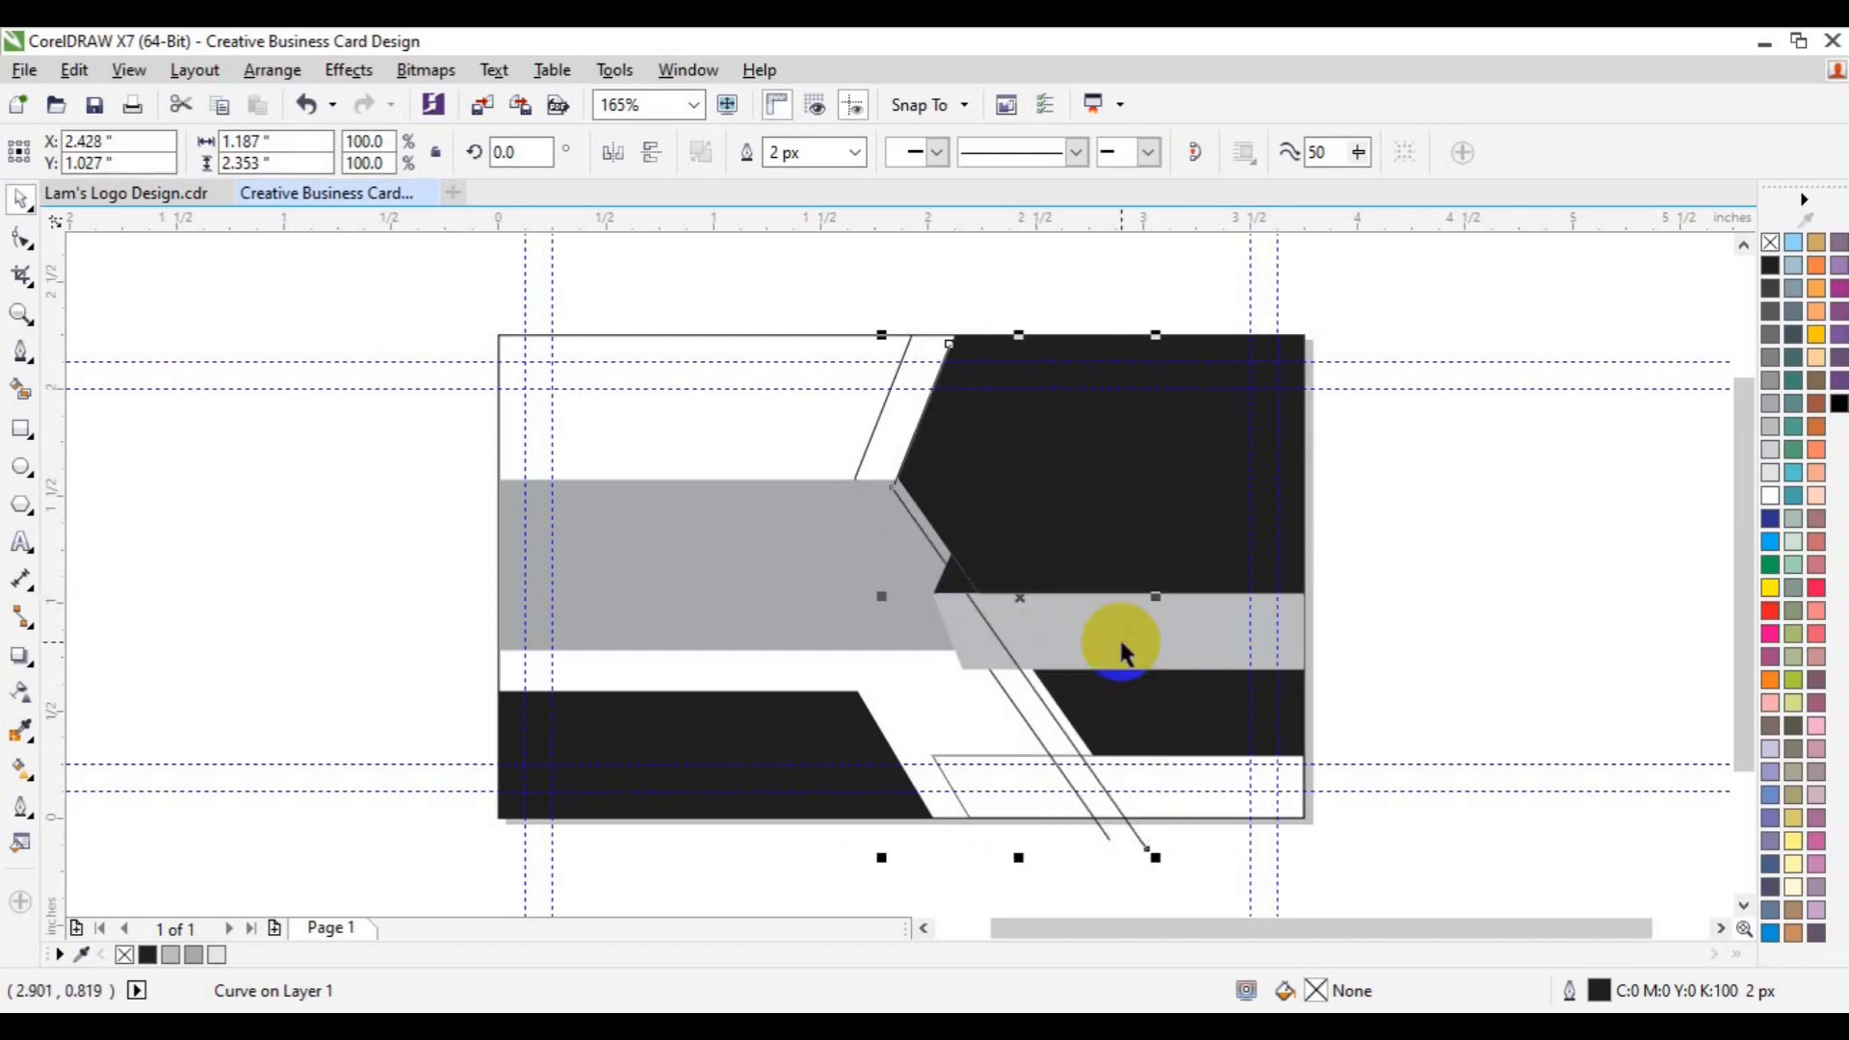
- Nudge the copied line right, then Smart Fill the strip between diagonals and the bottom-right area black
key("Right")
key("Right")
key("Right")
key("Right")
key("Right")
key("Right")
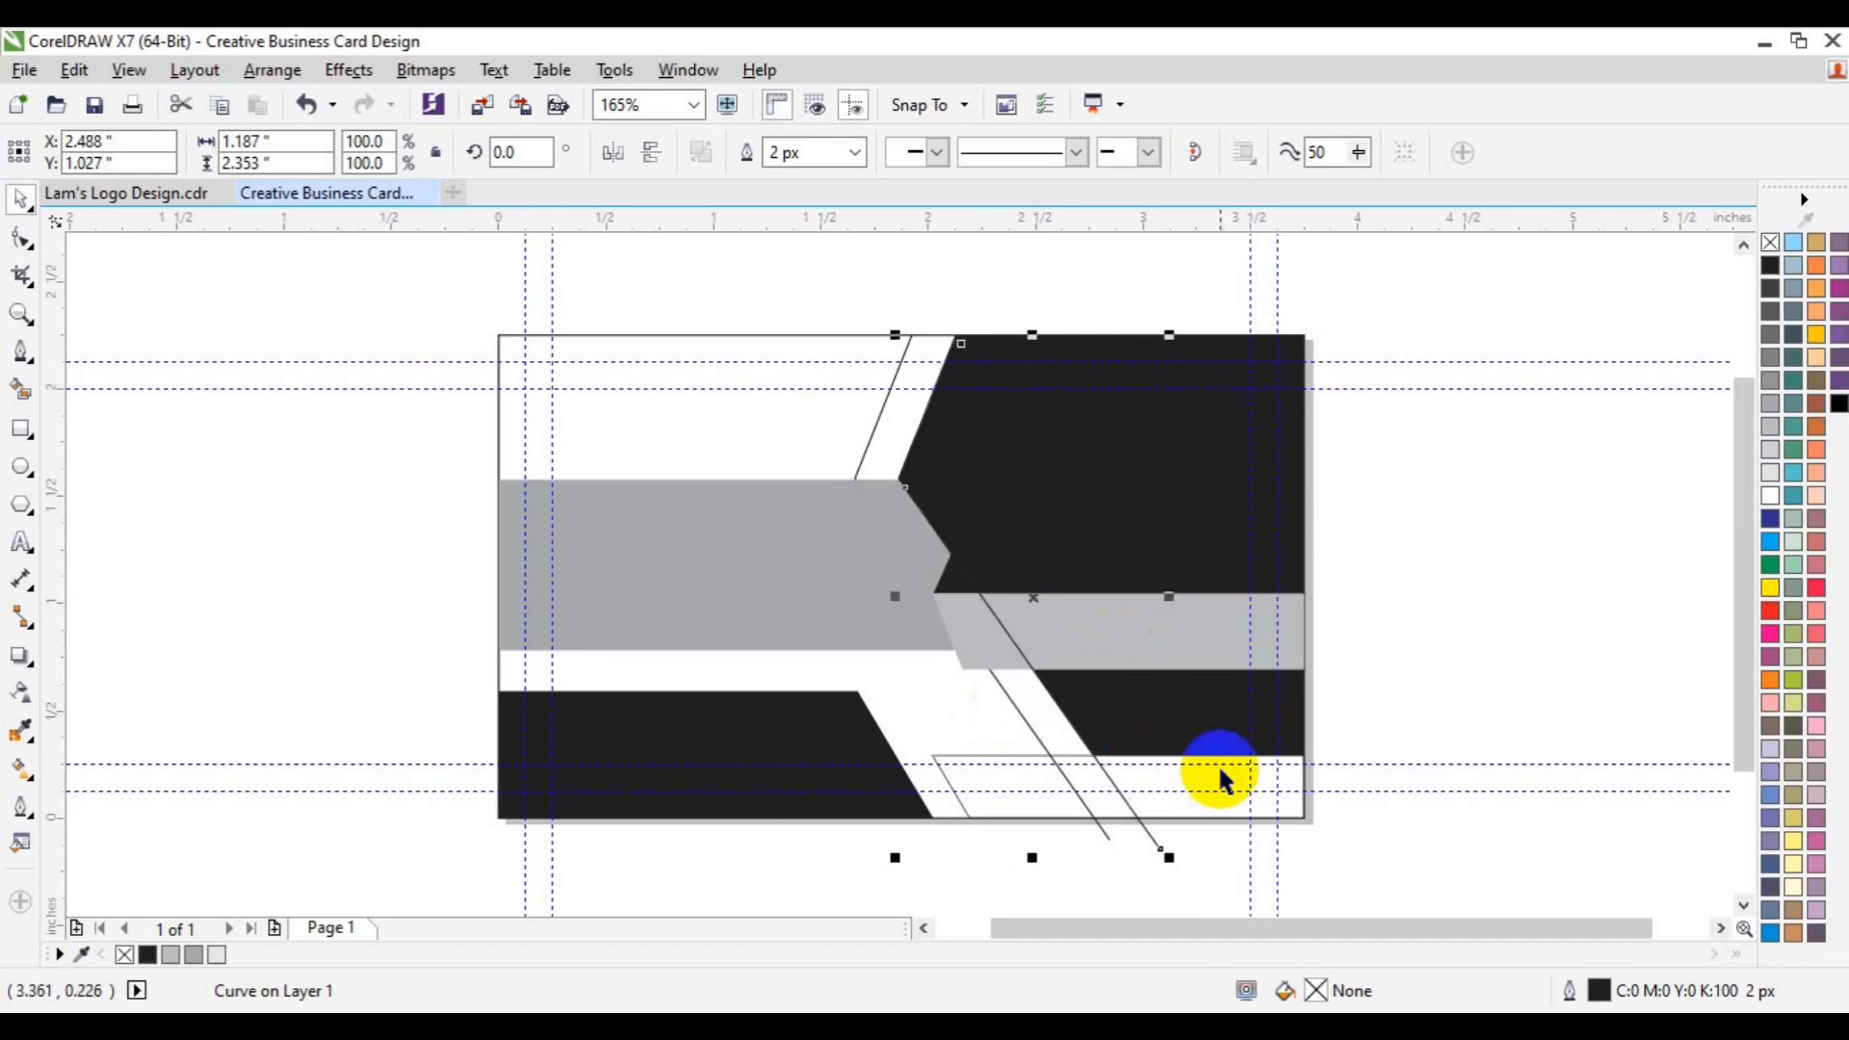
left_click(20, 389)
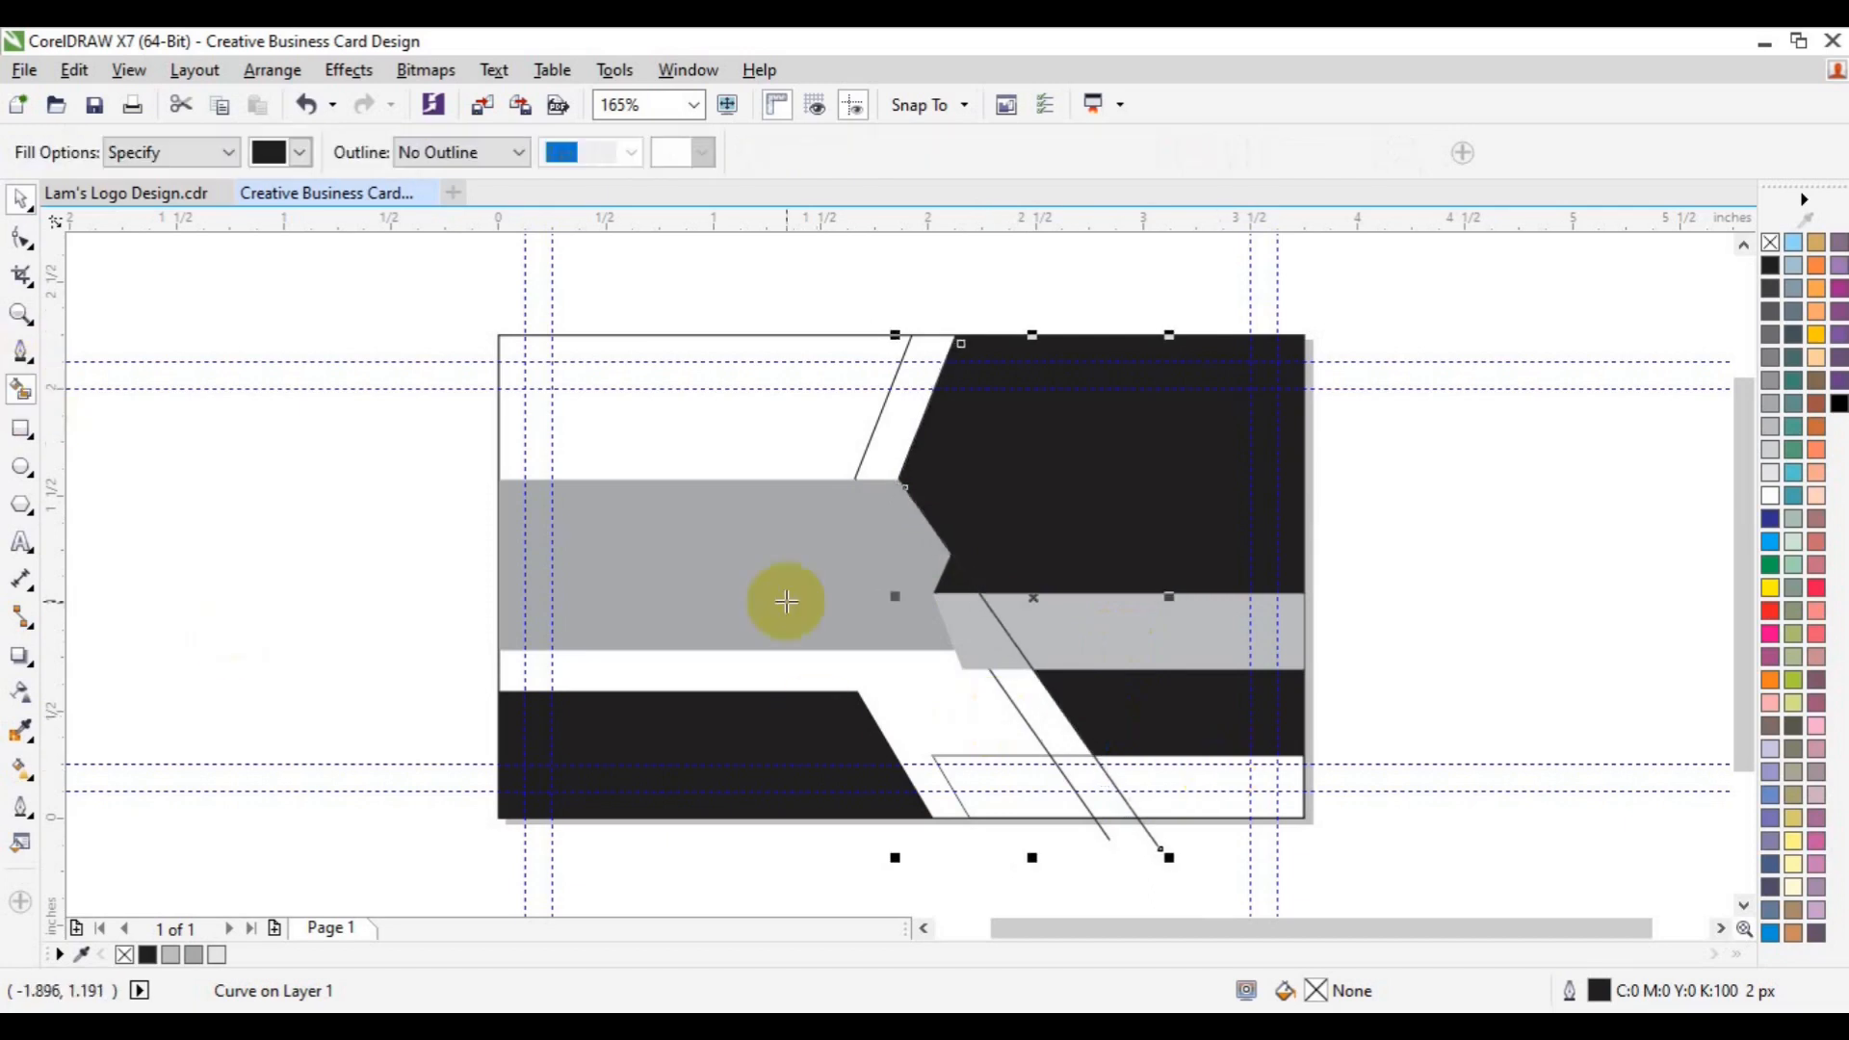
left_click(1085, 784)
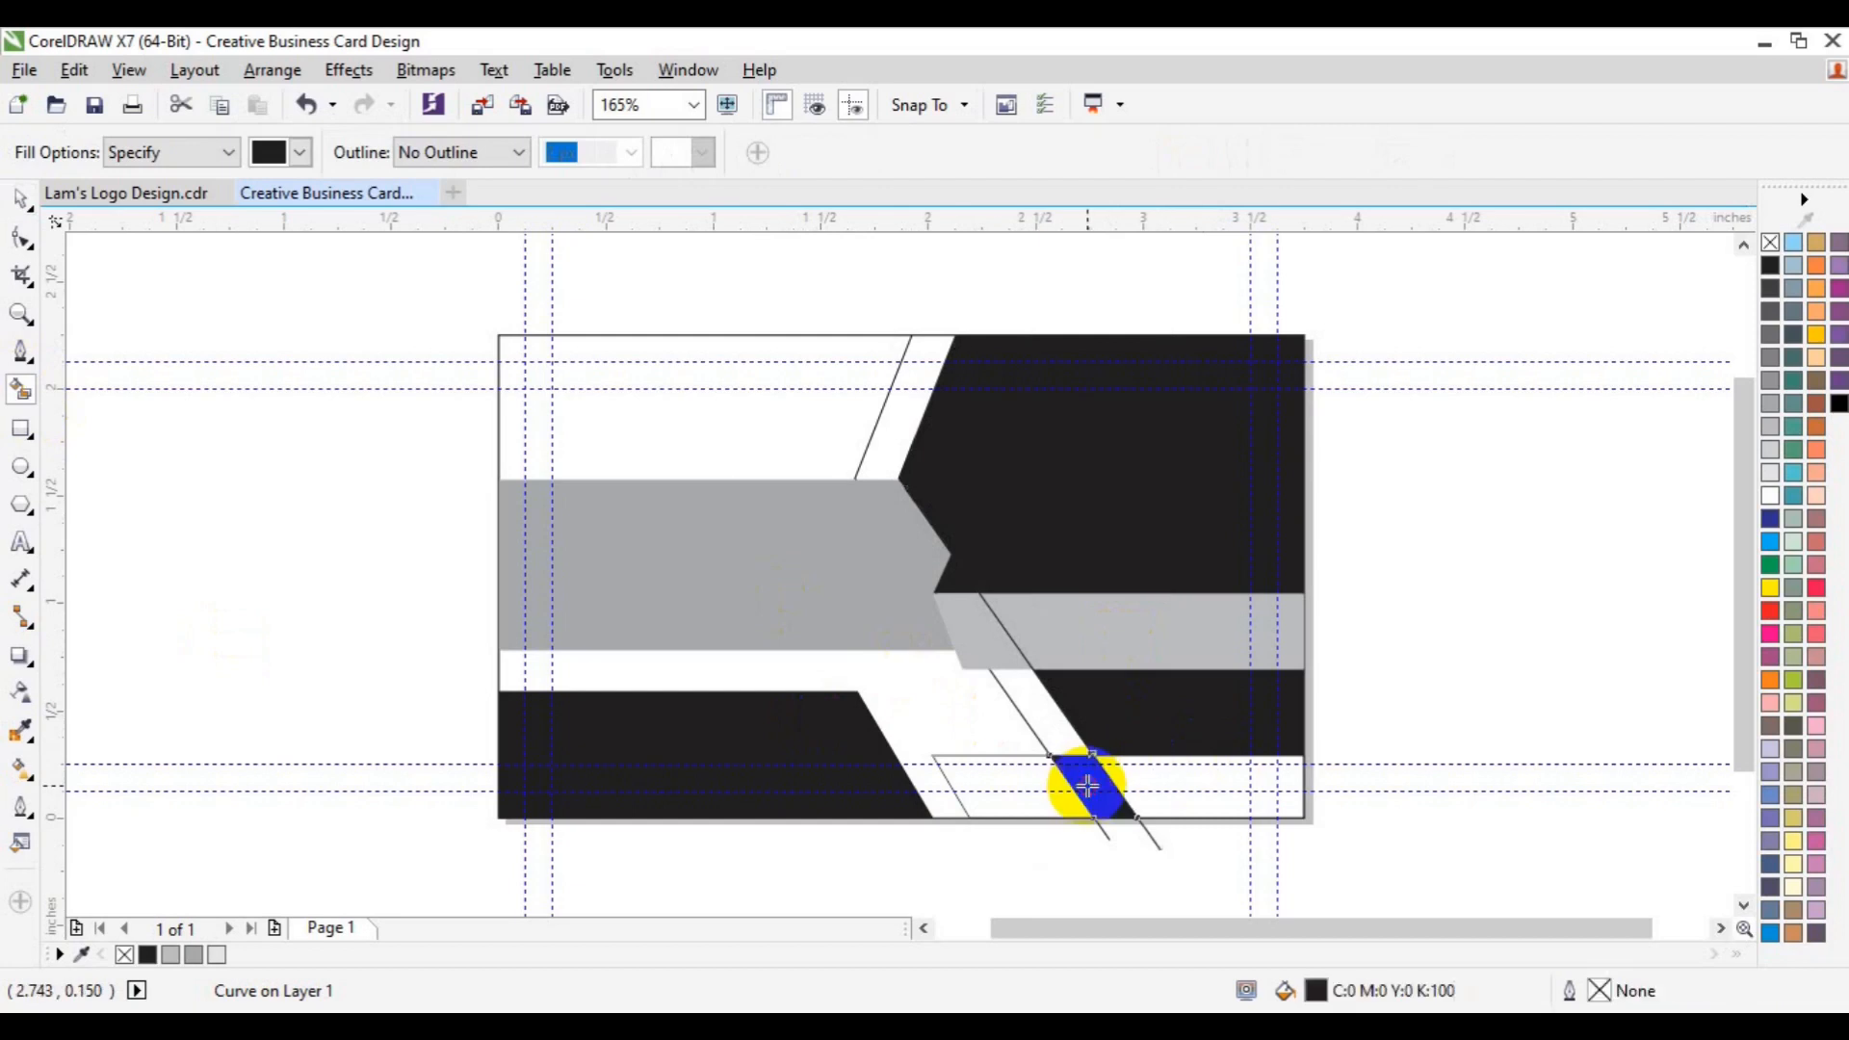
left_click(1166, 791)
- Weld the three black right-side shapes into one and fill it yellow
key("space")
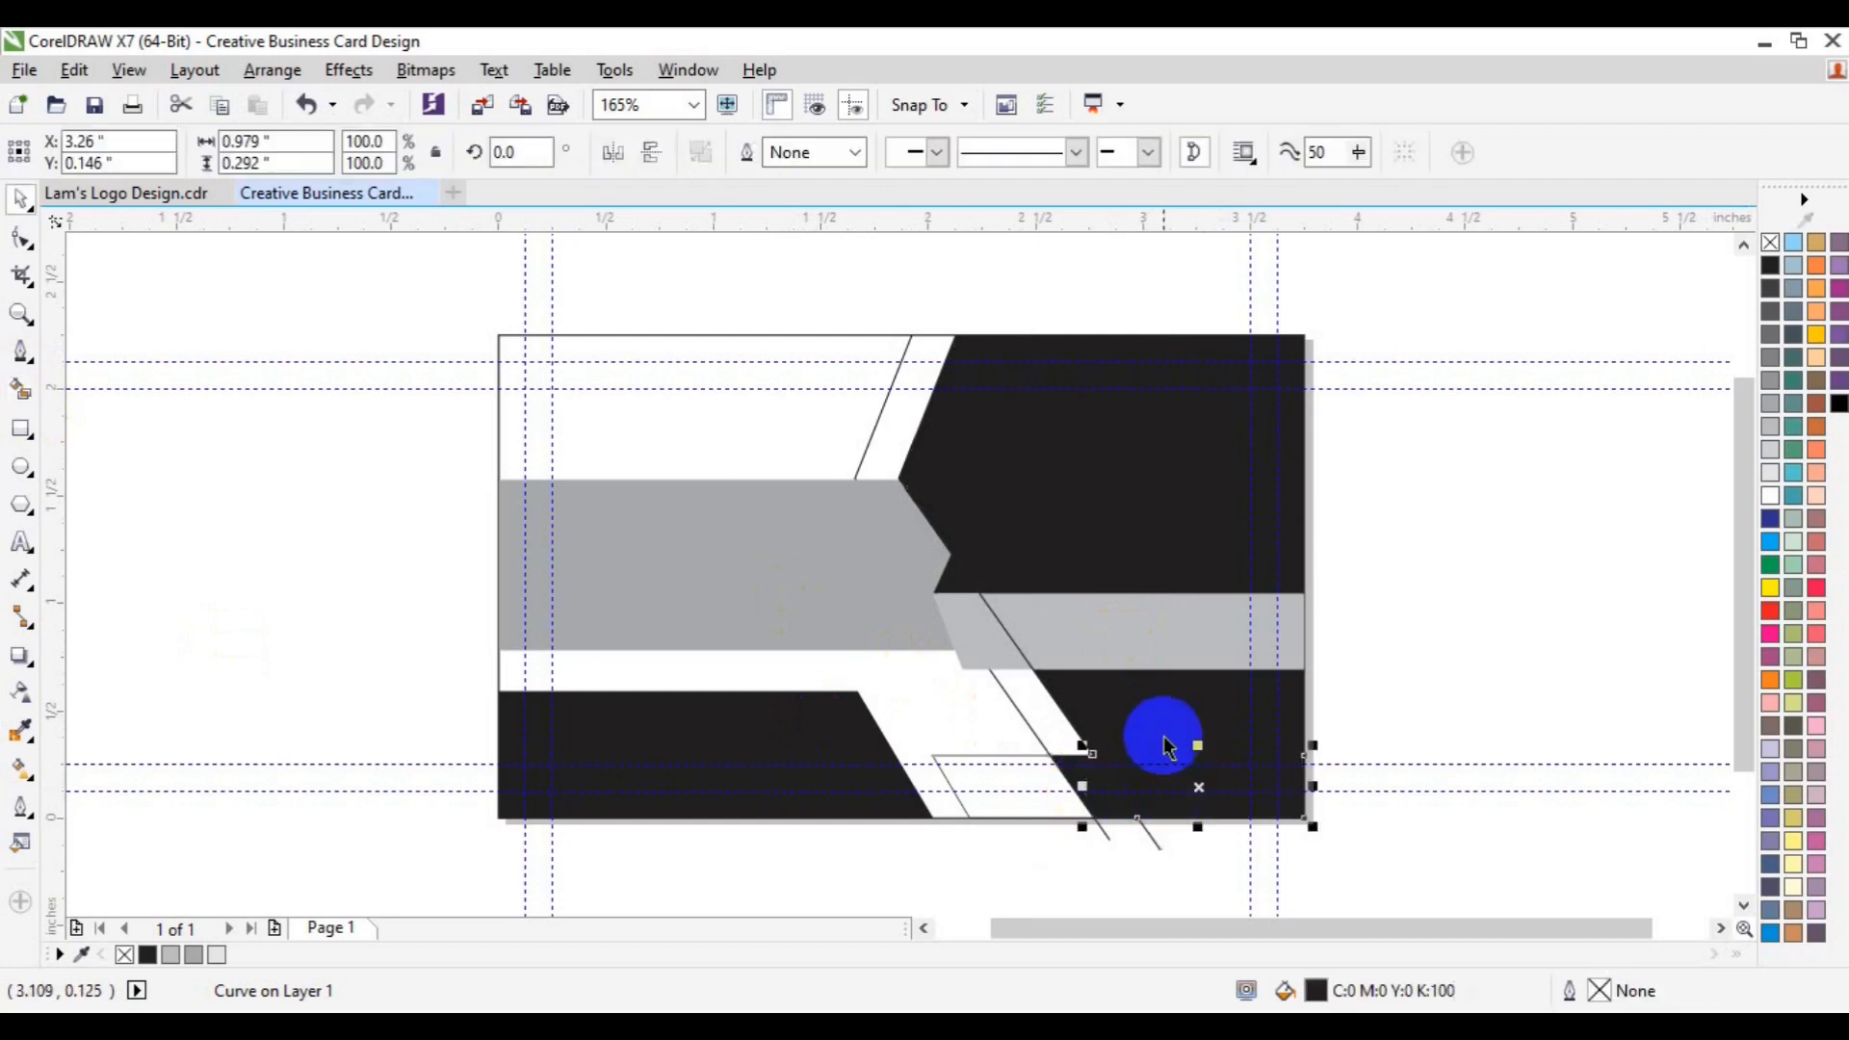
left_click(1165, 723, "shift")
left_click(1114, 482, "shift")
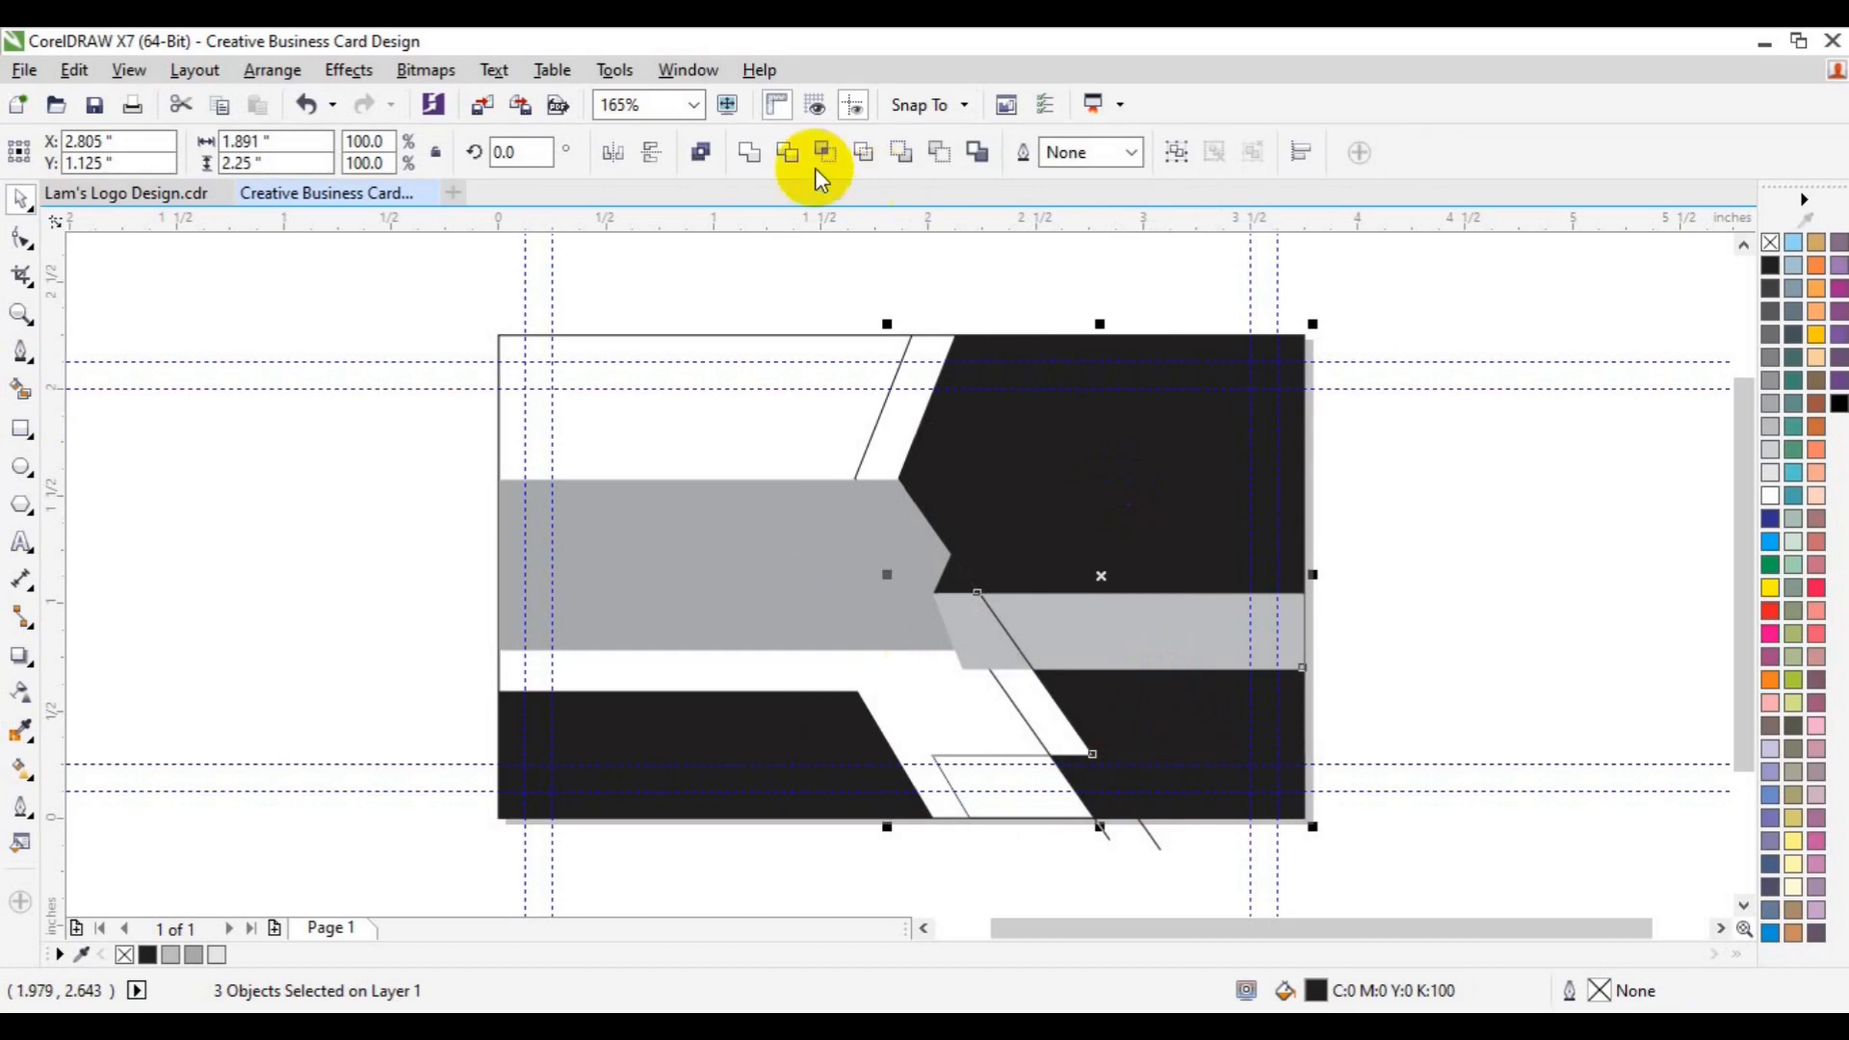
left_click(754, 154)
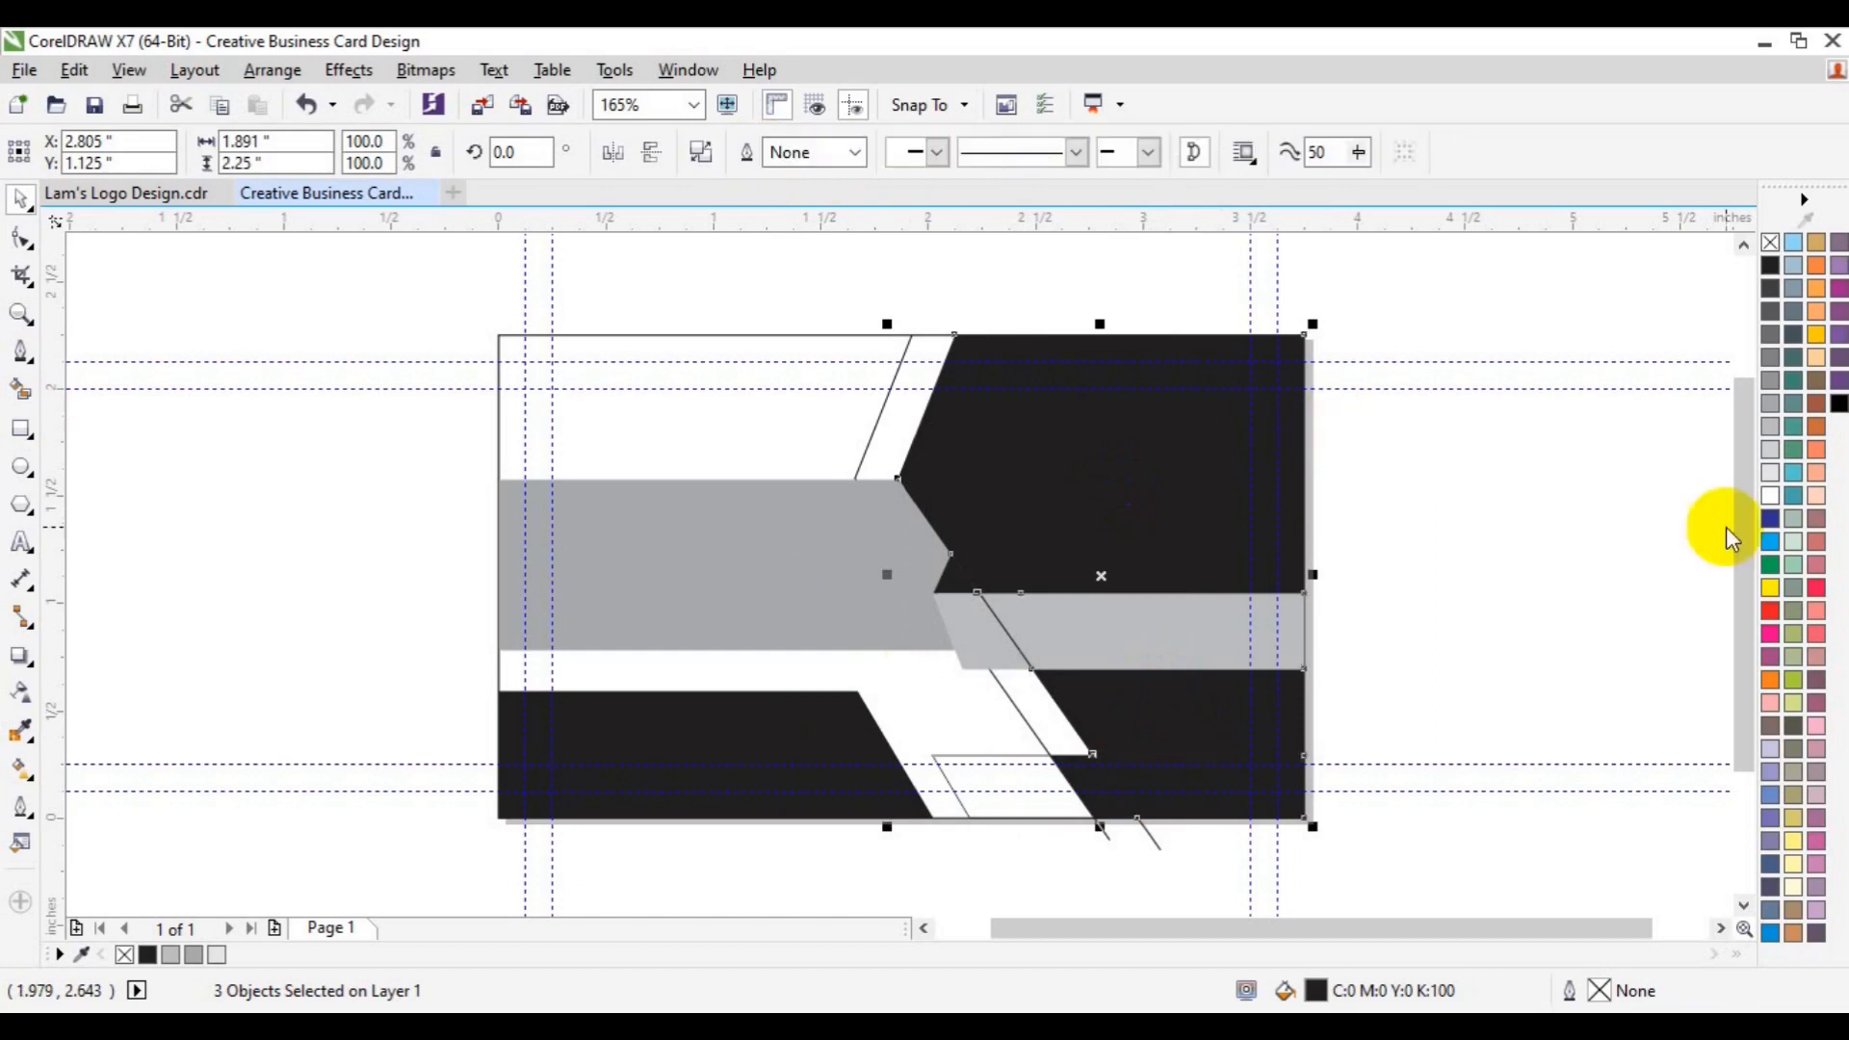
left_click(1772, 589)
left_click(1479, 686)
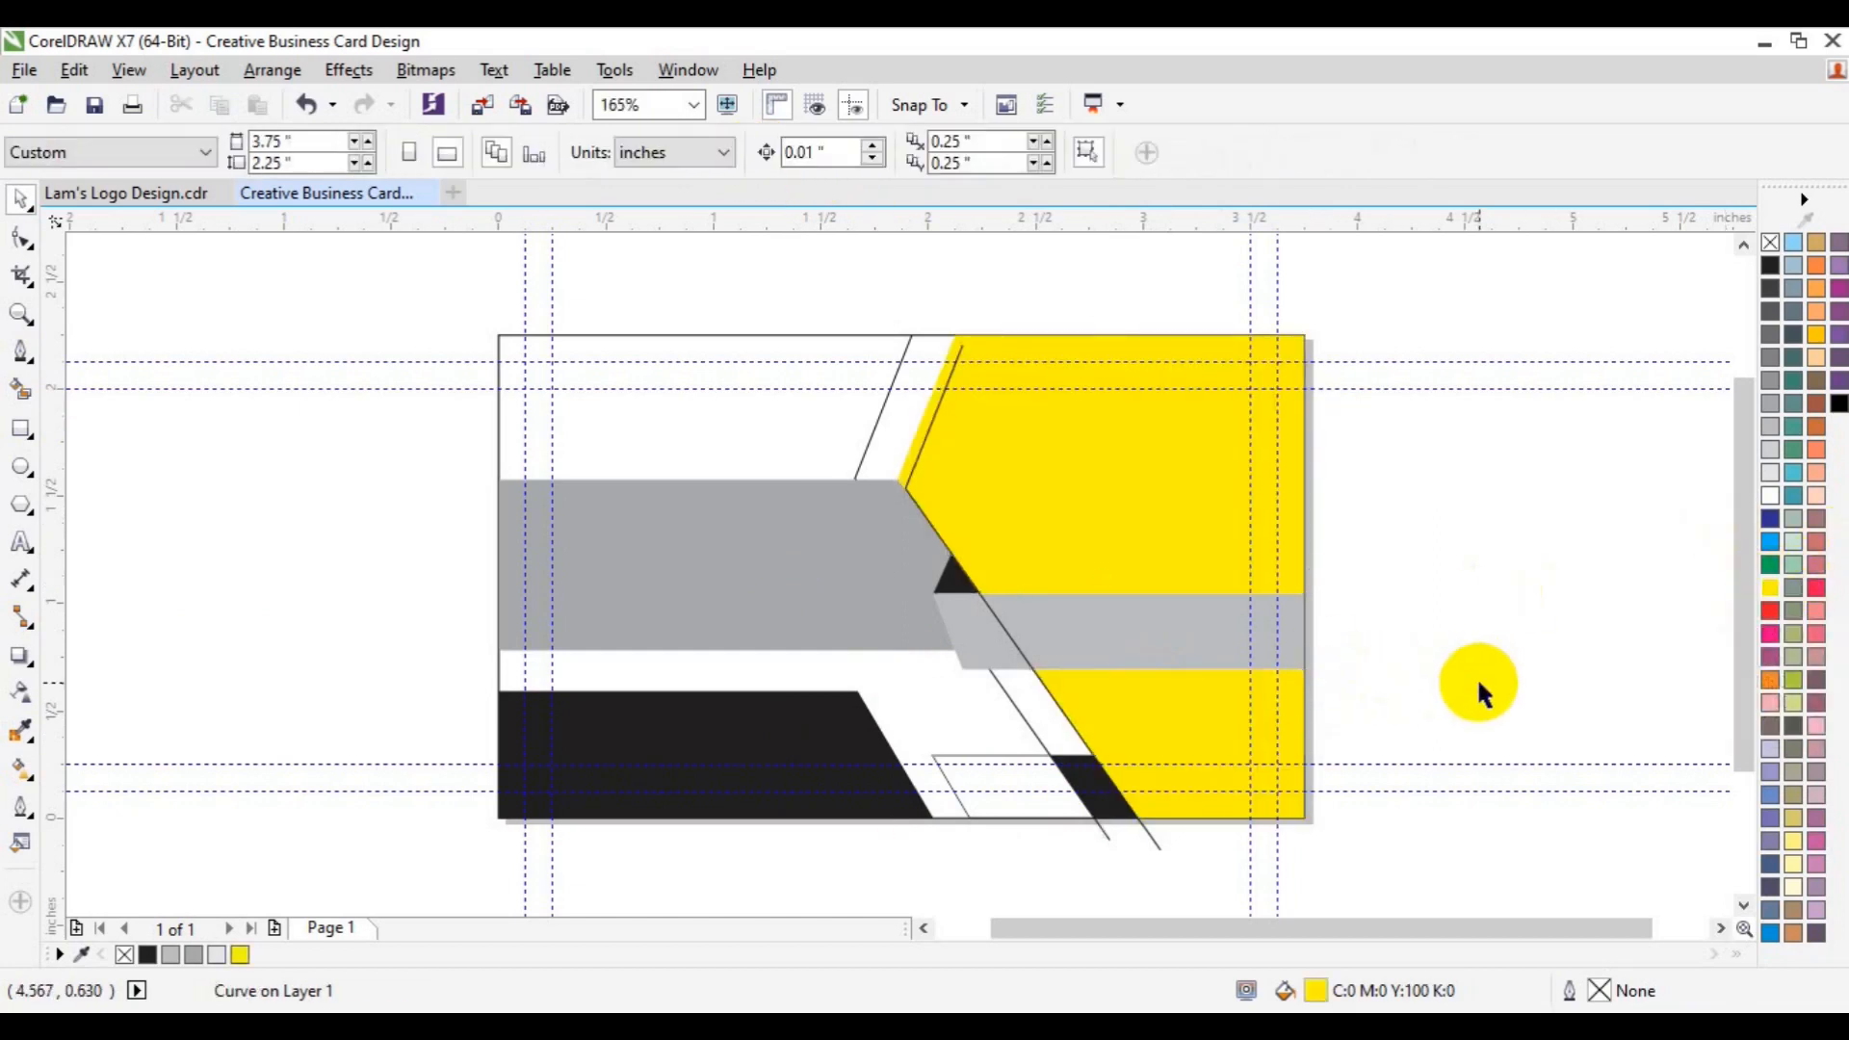
- Delete the angled outline line at the yellow edge and the small outlined shape near the bottom
left_click(956, 370)
key("Delete")
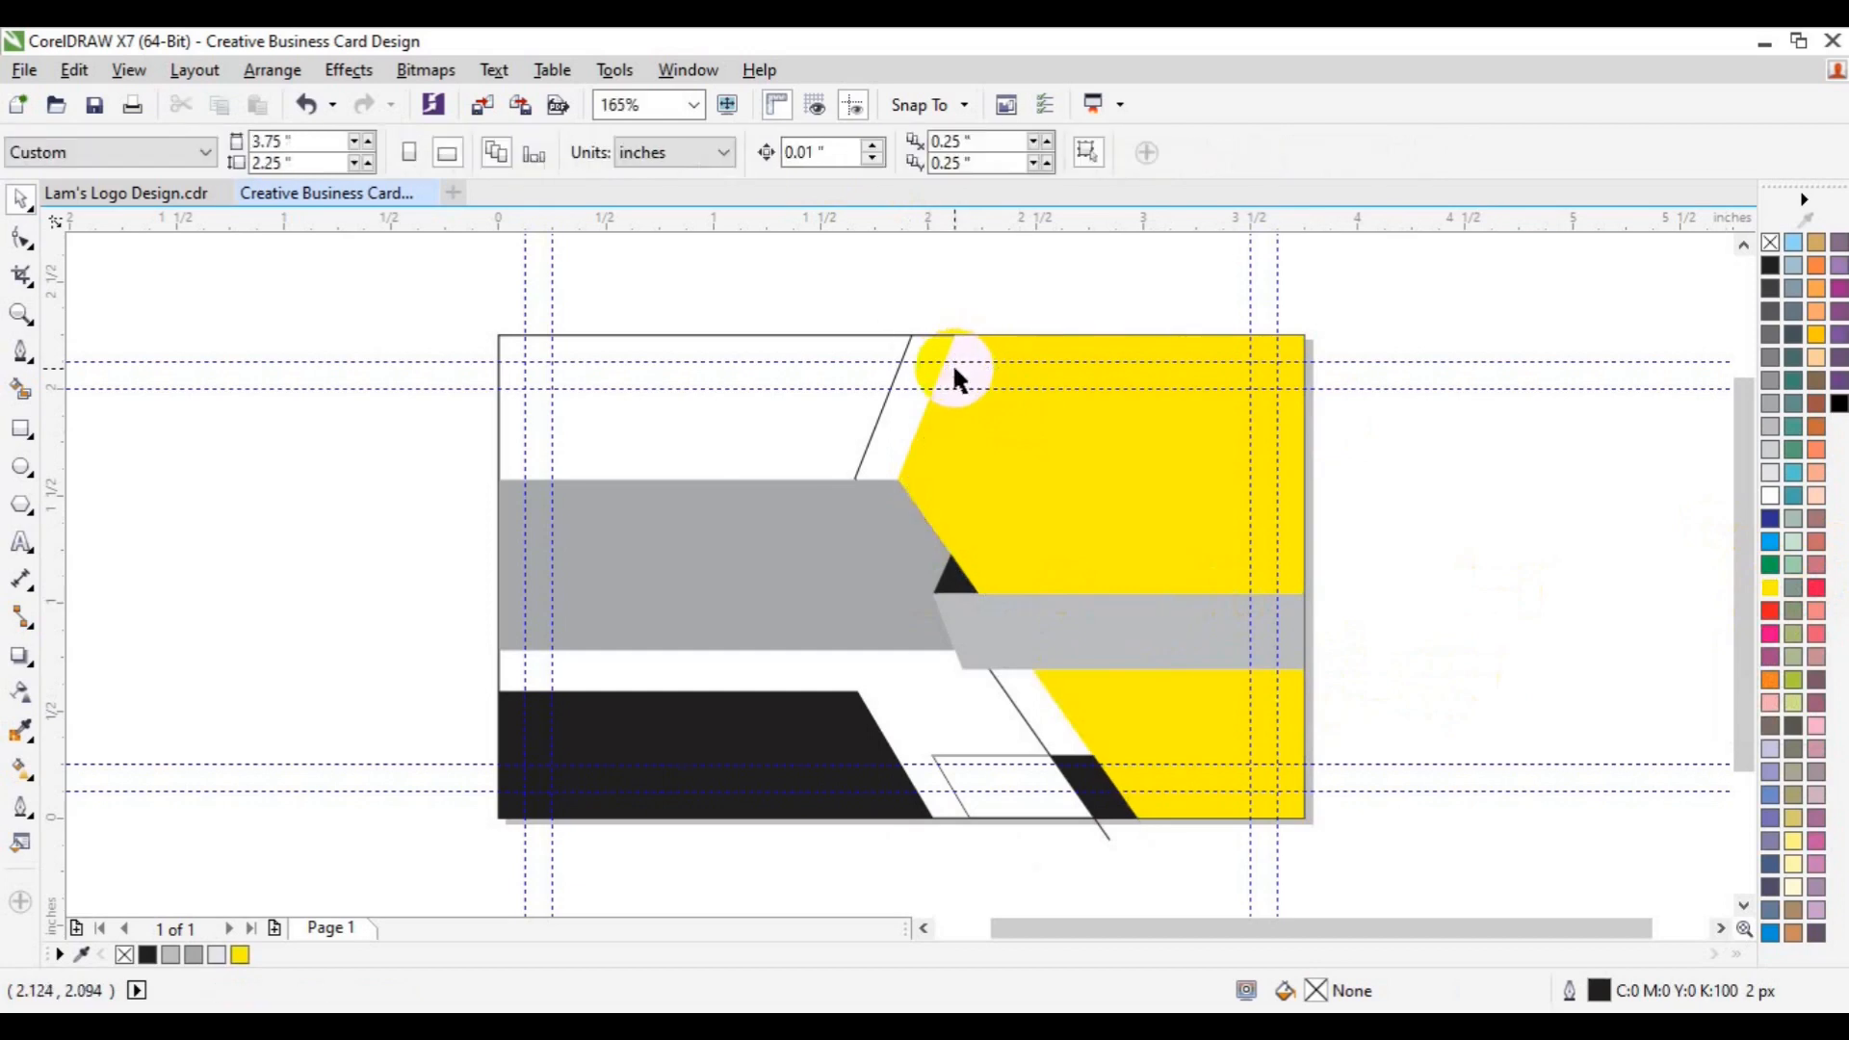
left_click(1057, 778)
left_click(1016, 765)
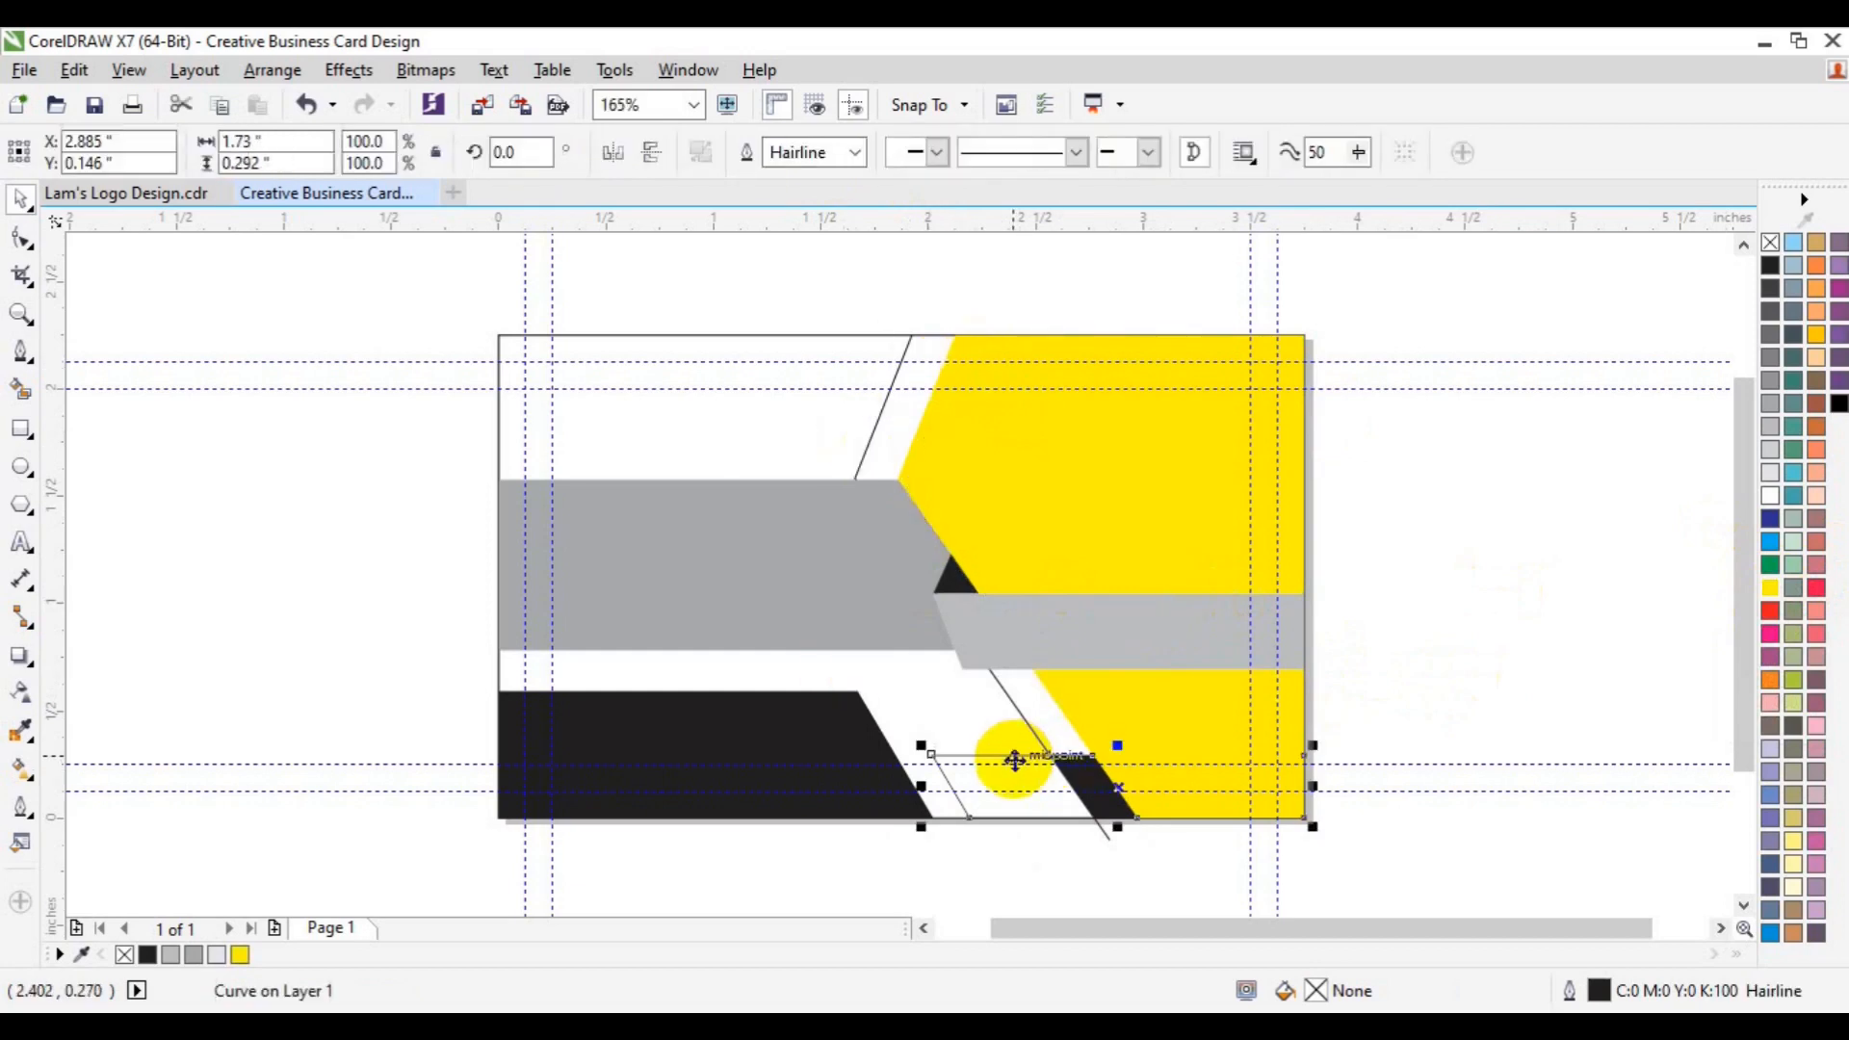
key("Delete")
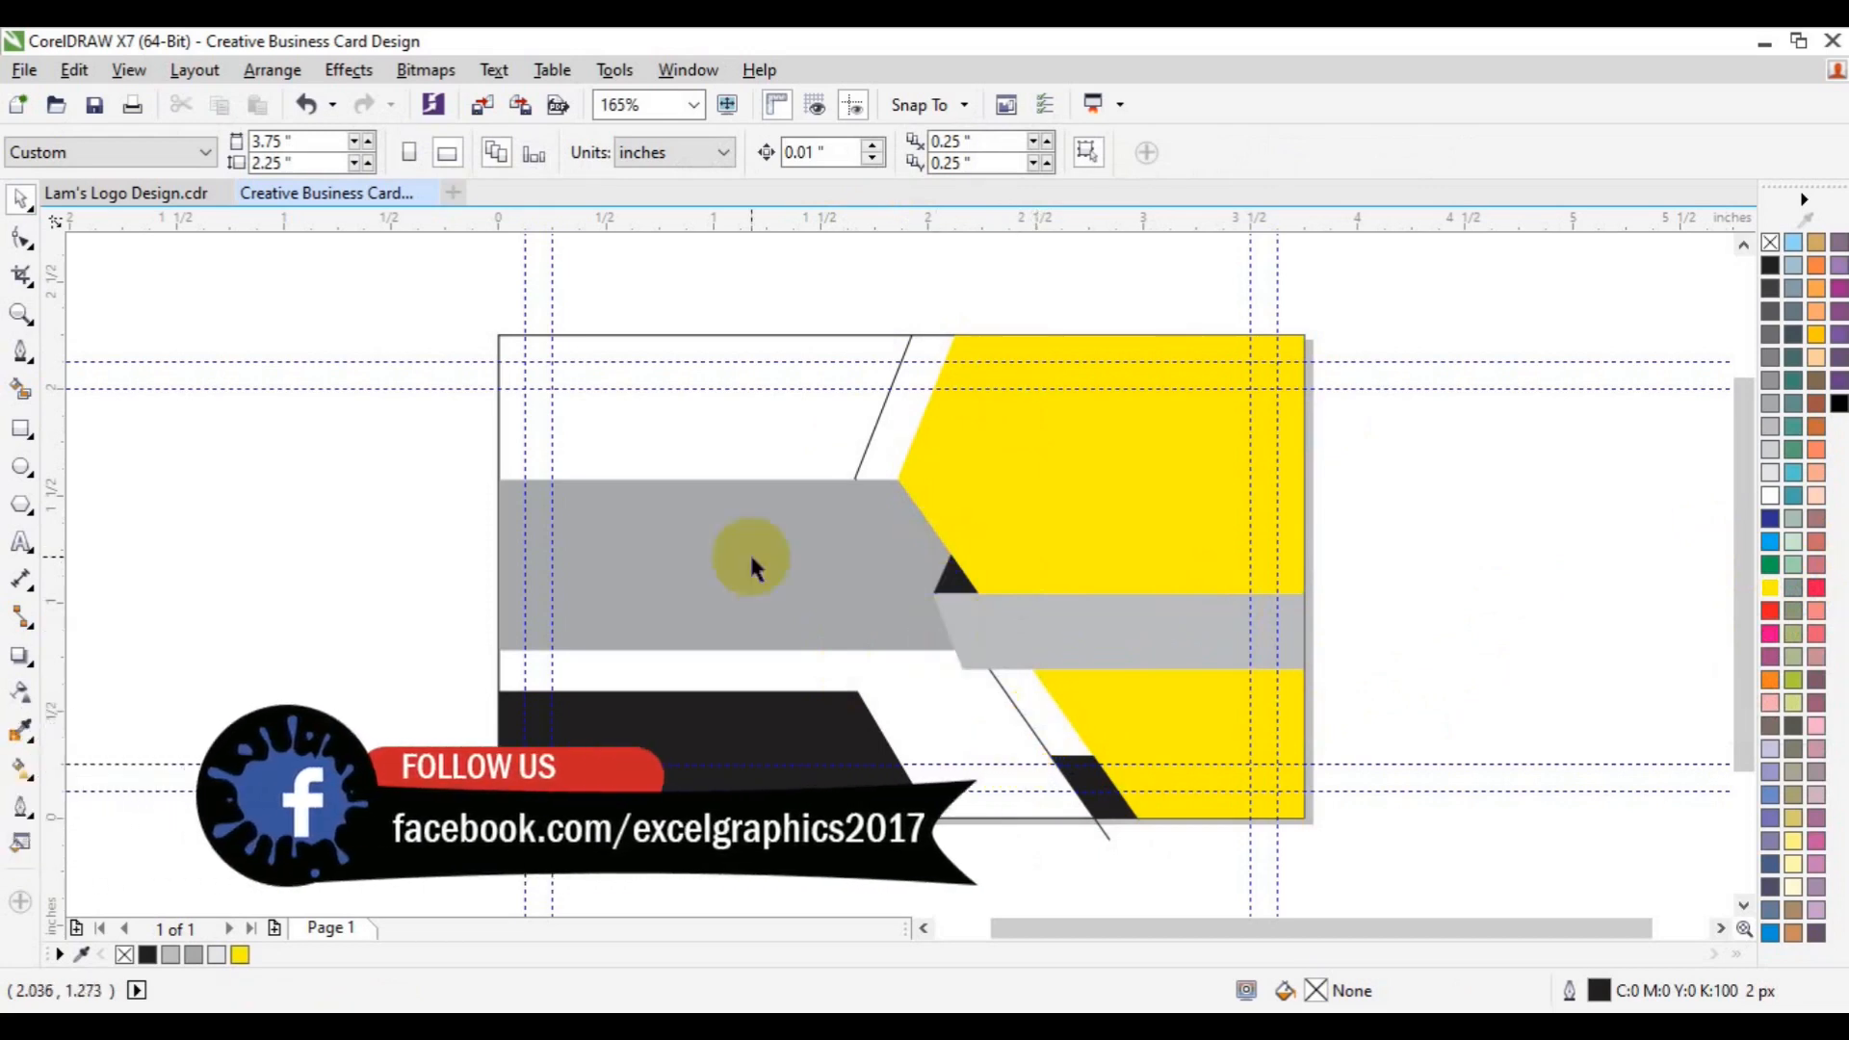
- Fill the slanted strip black, delete the leftover diagonal line, and save the card
left_click(22, 390)
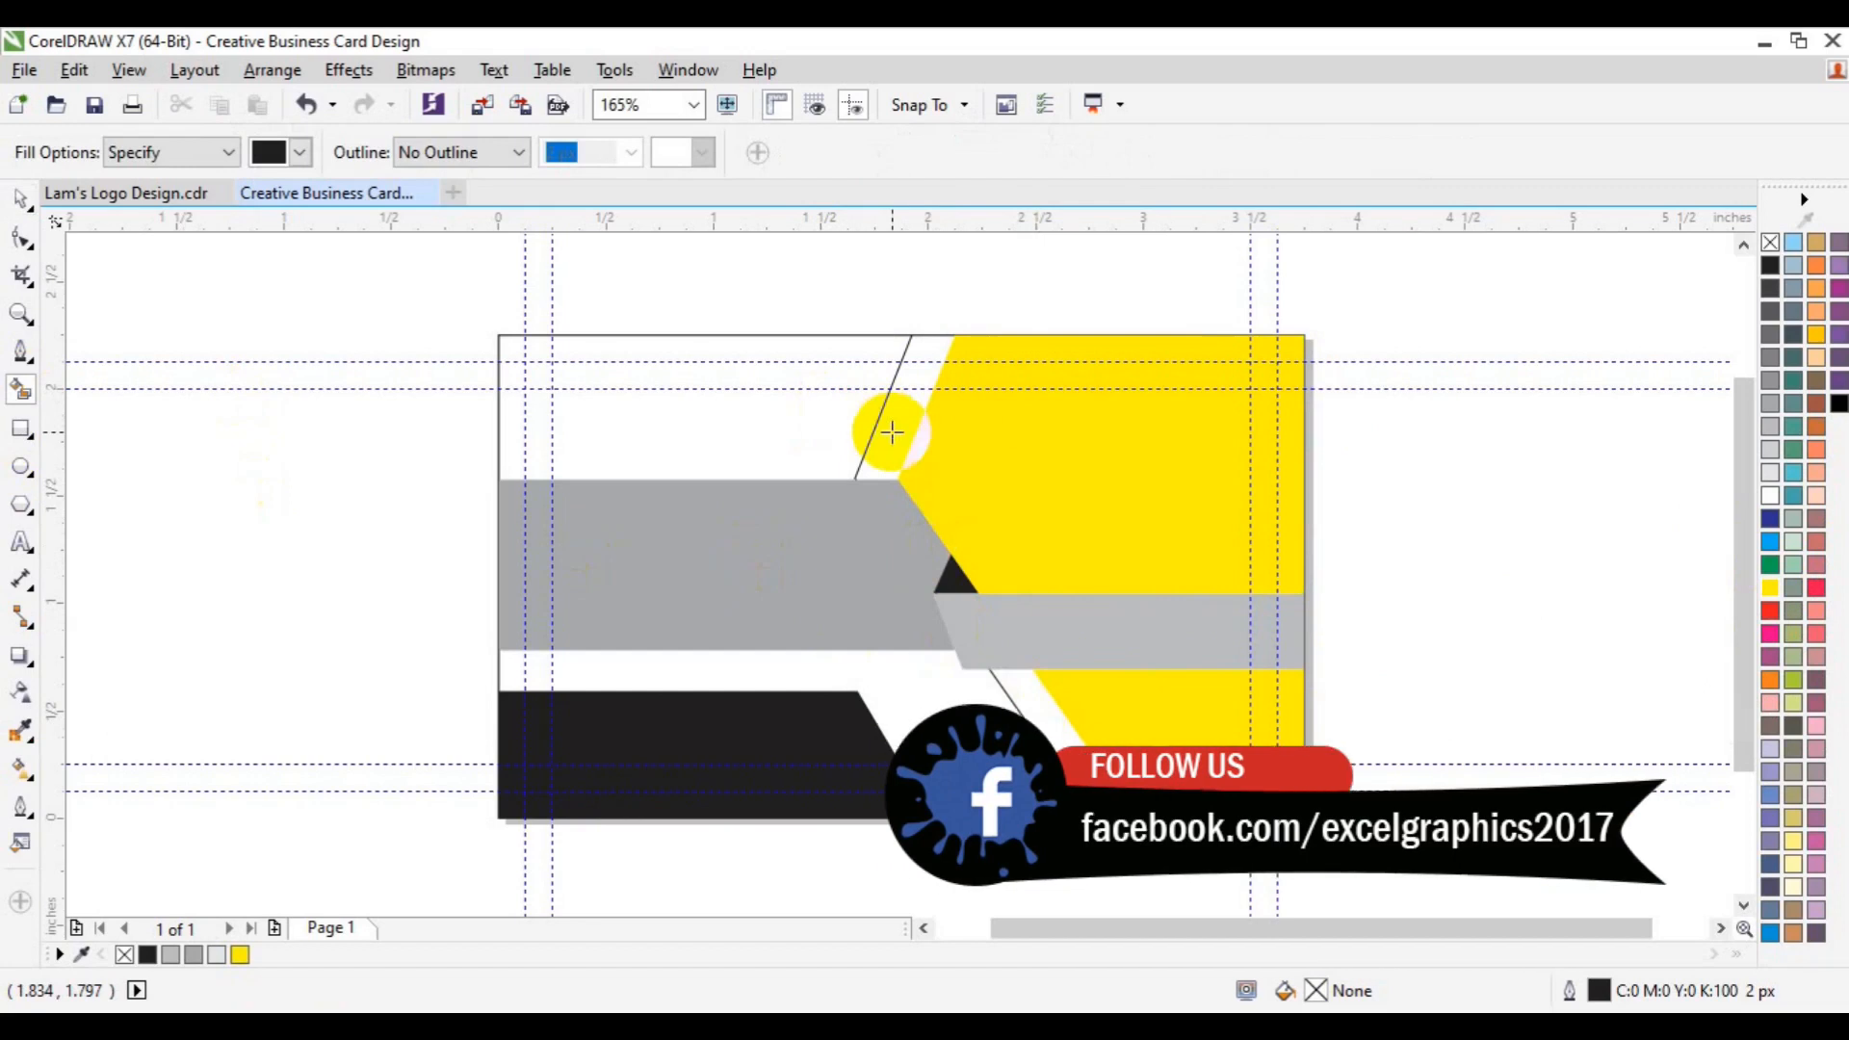
left_click(892, 432)
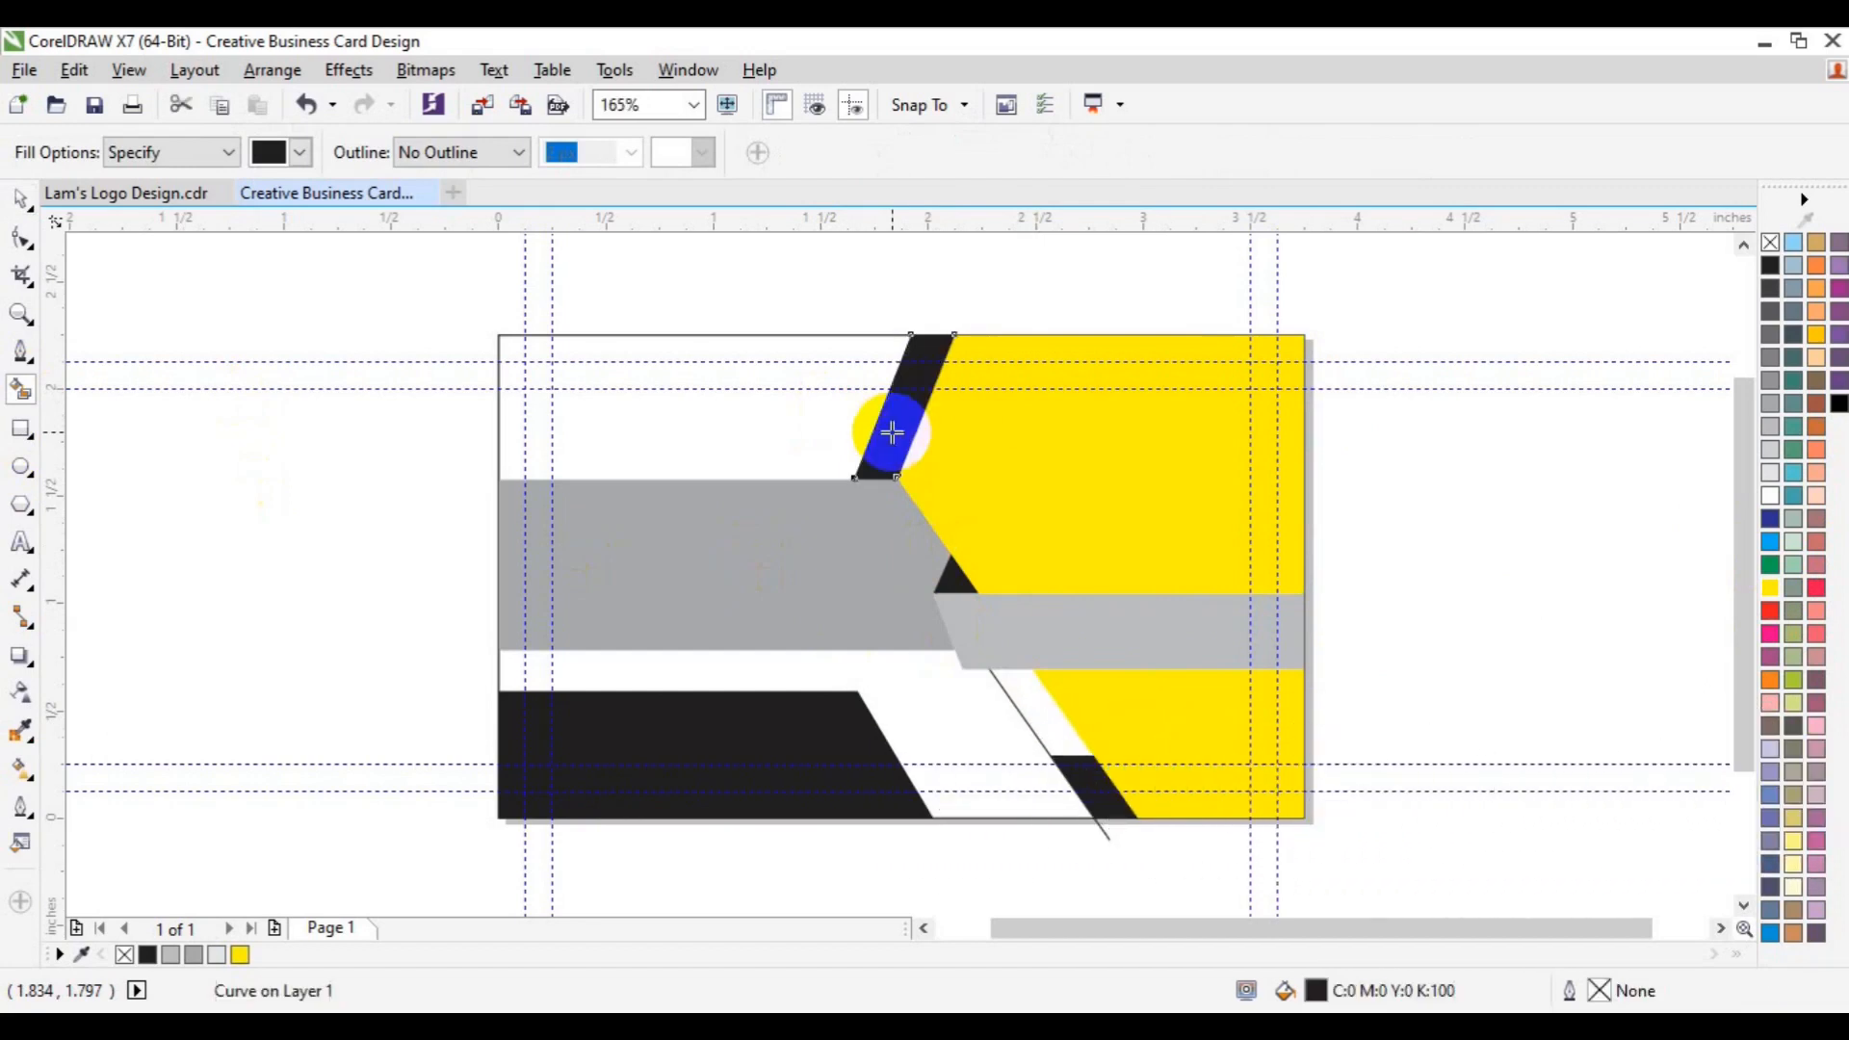
key("space")
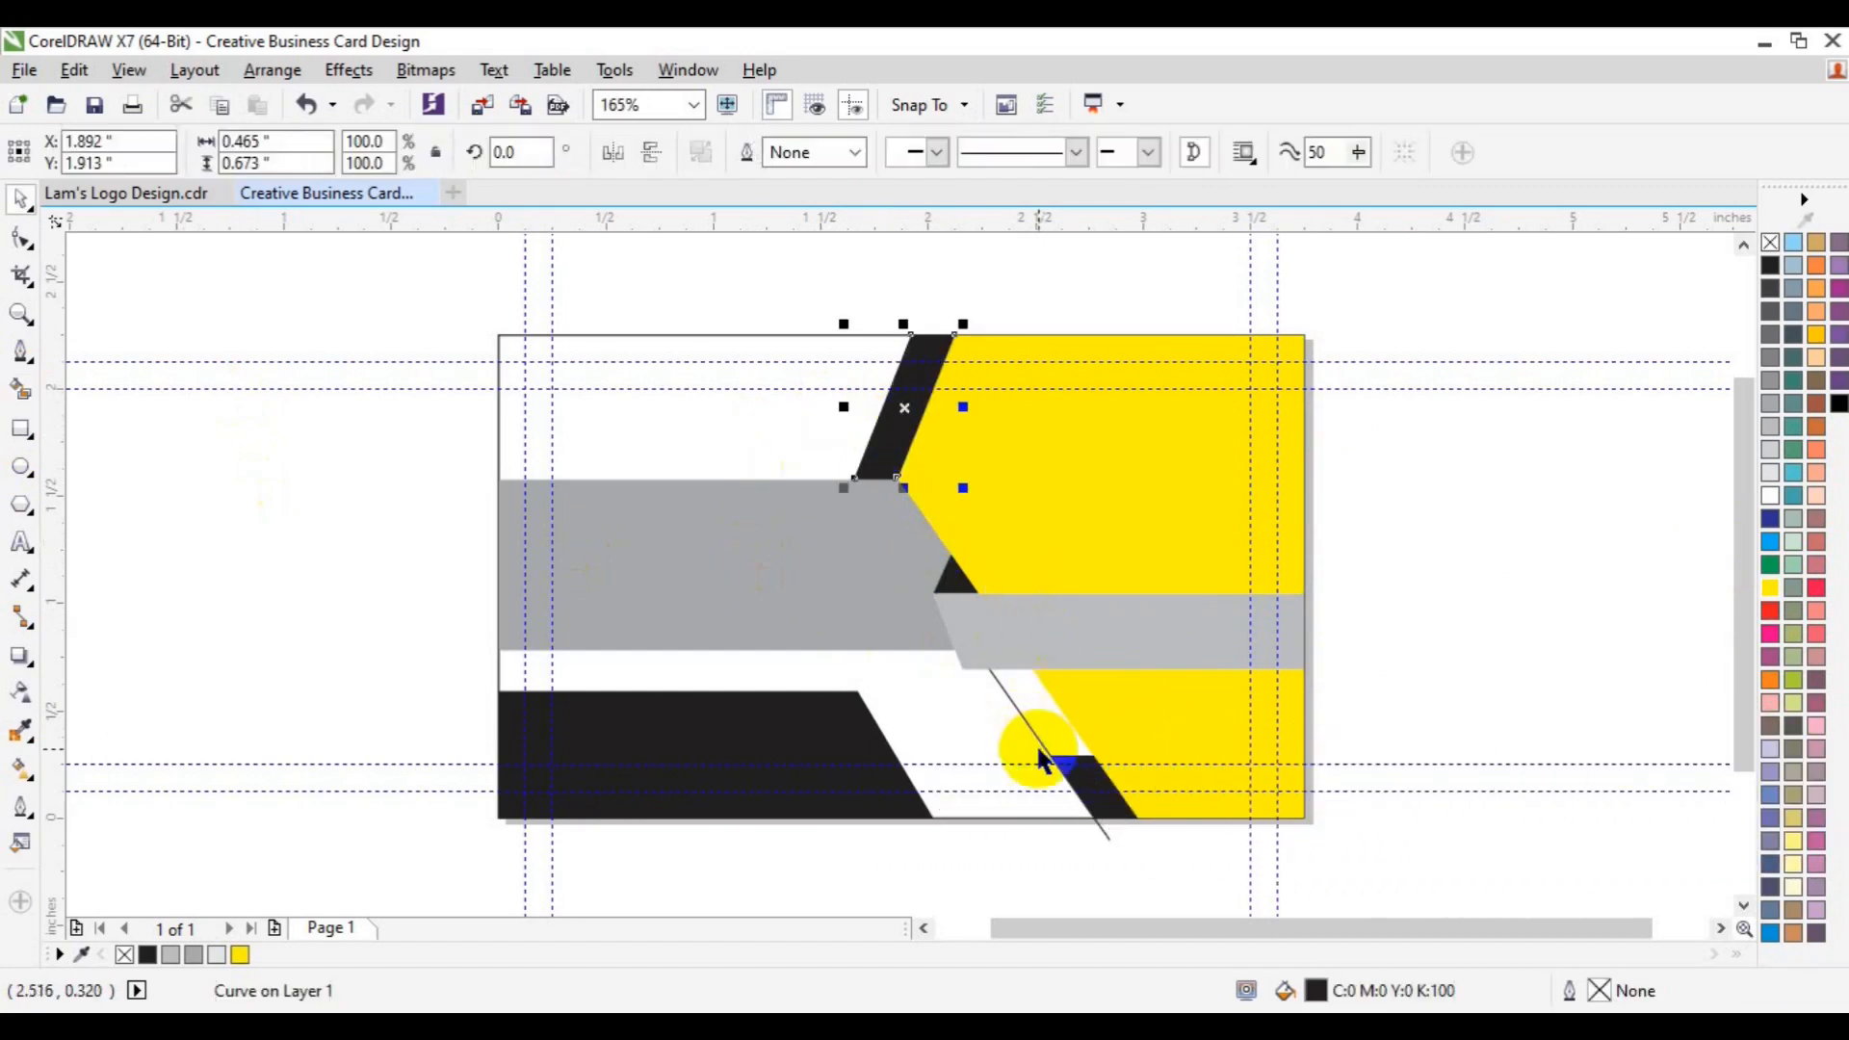
left_click(1025, 729)
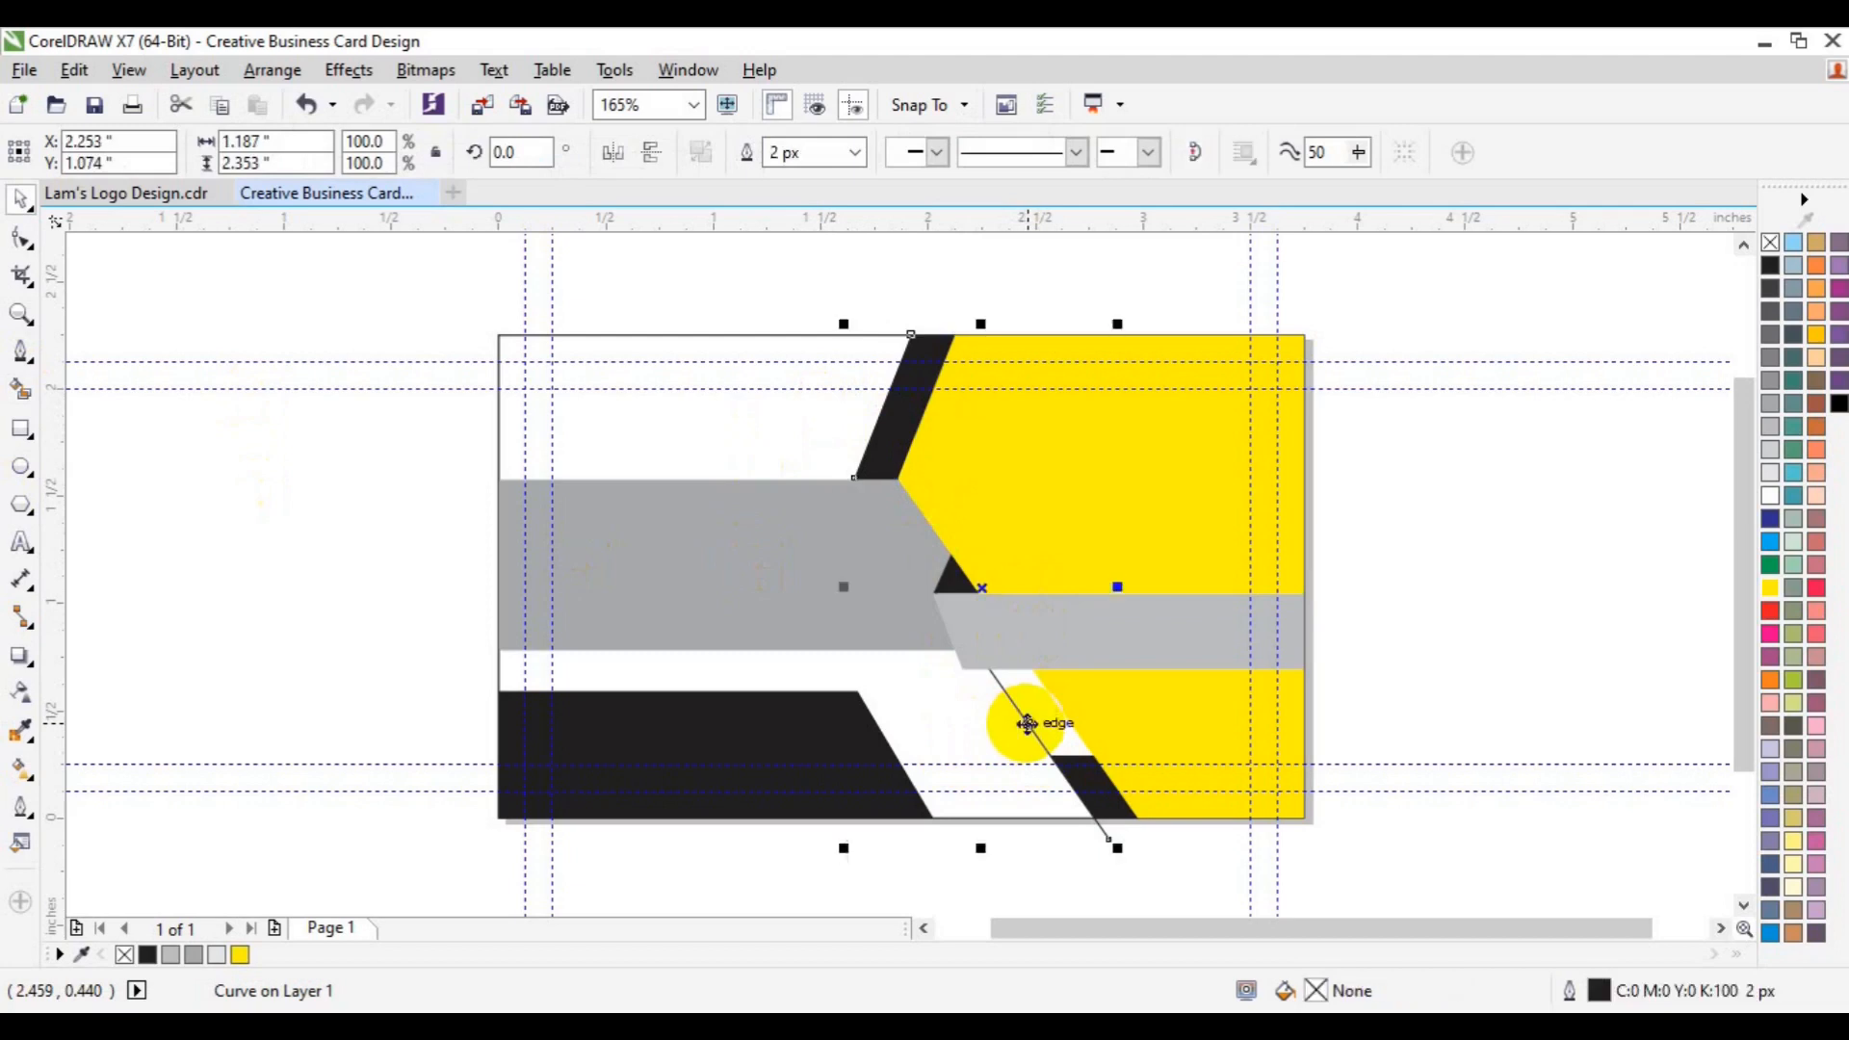
key("Delete")
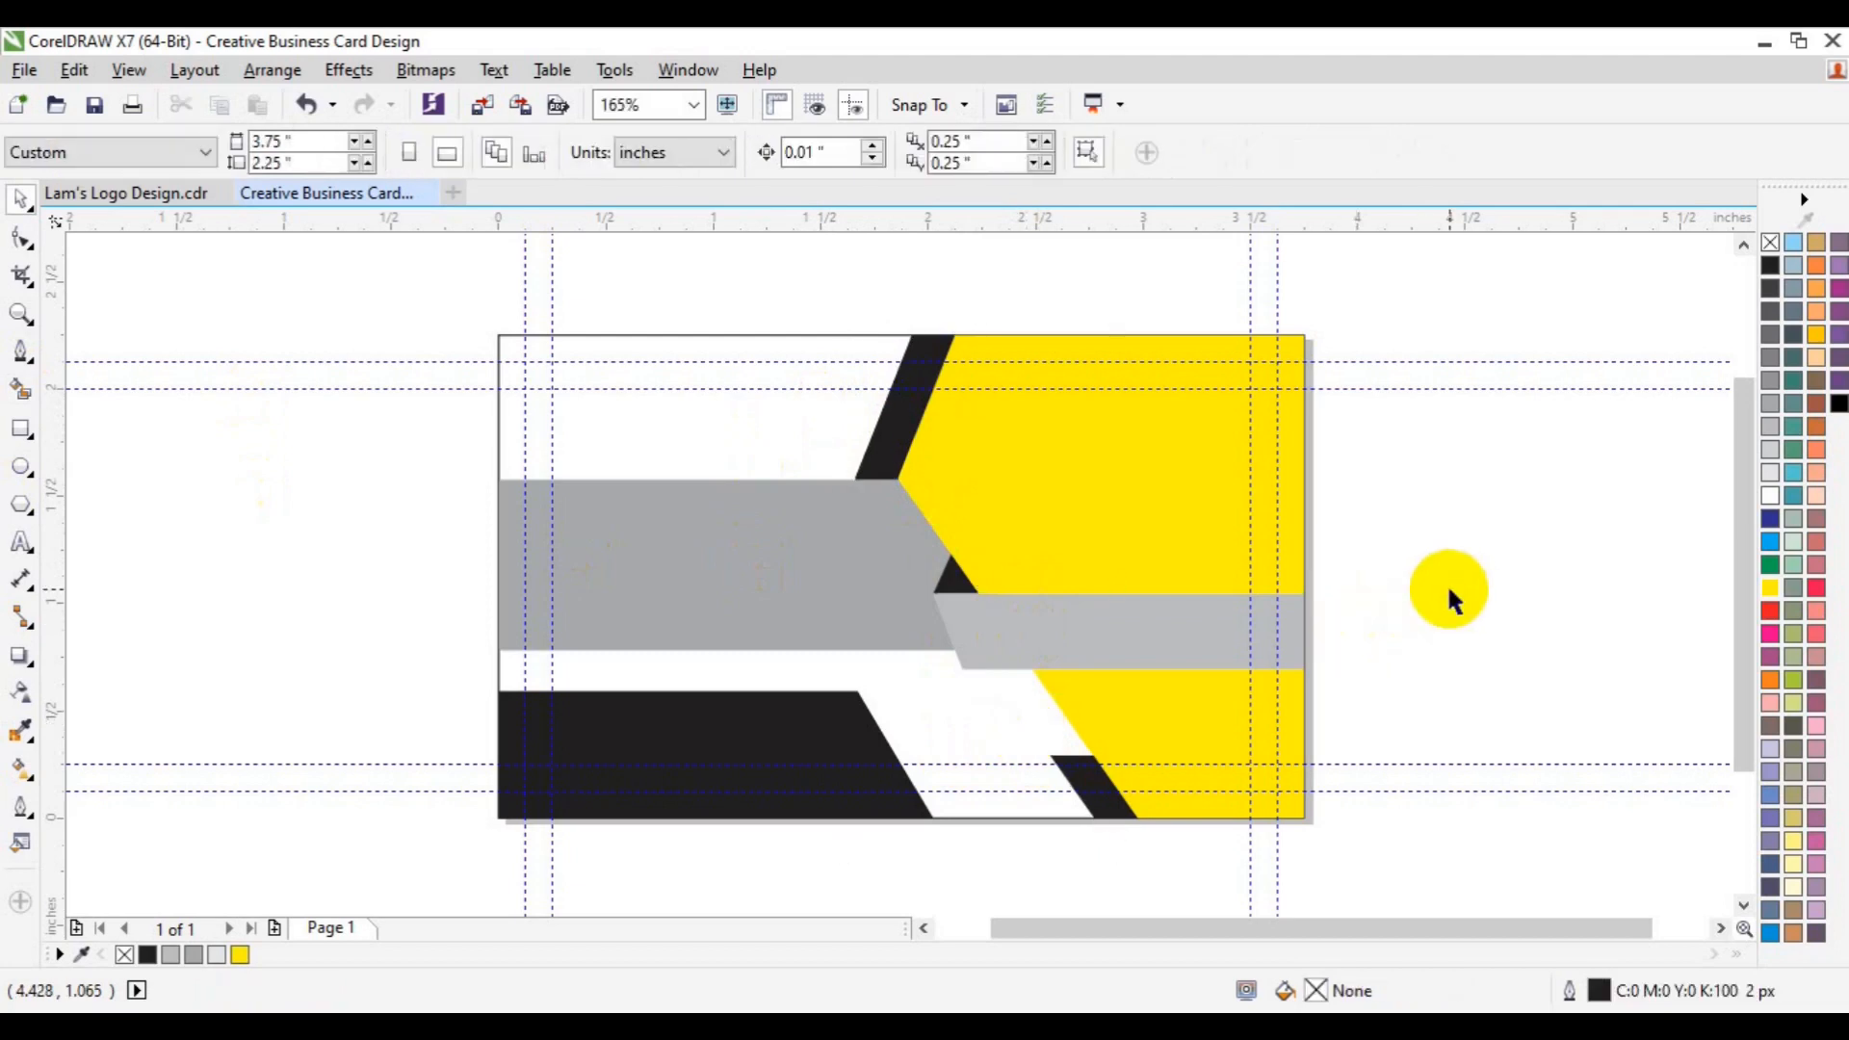
key("ctrl+s")
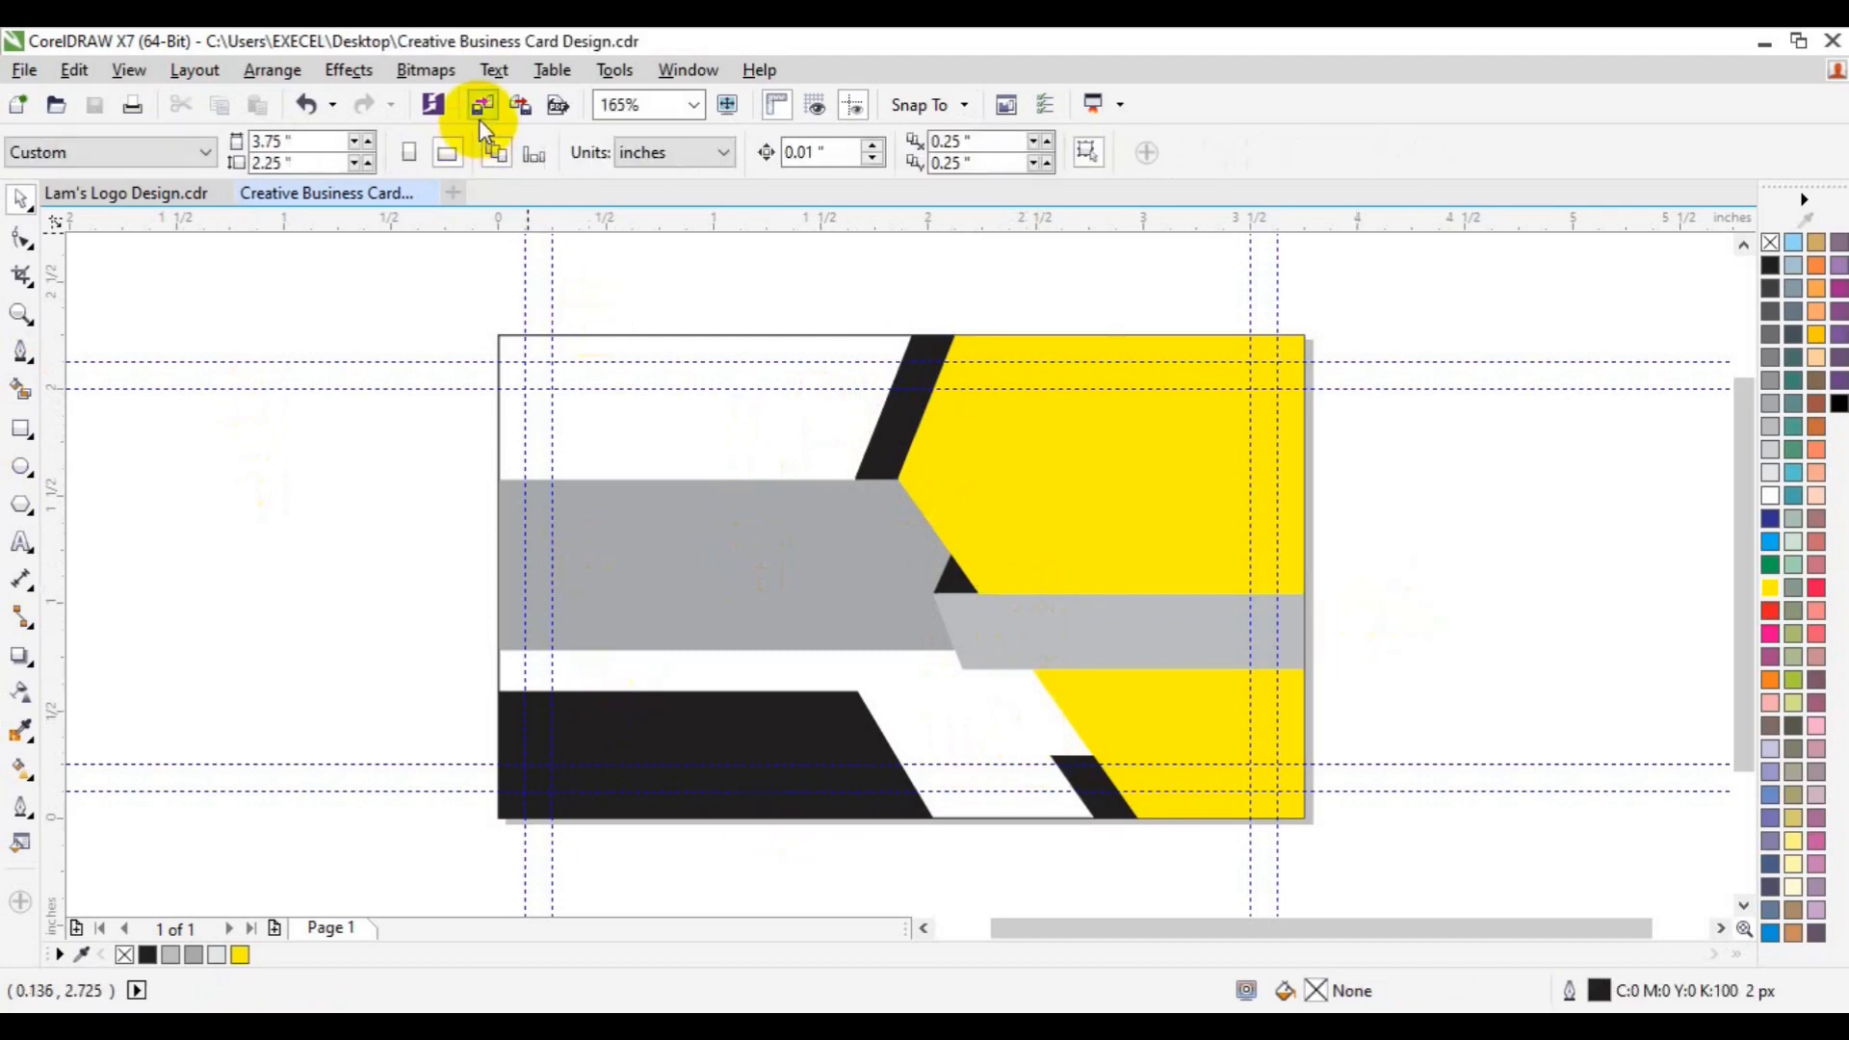
left_click(478, 117)
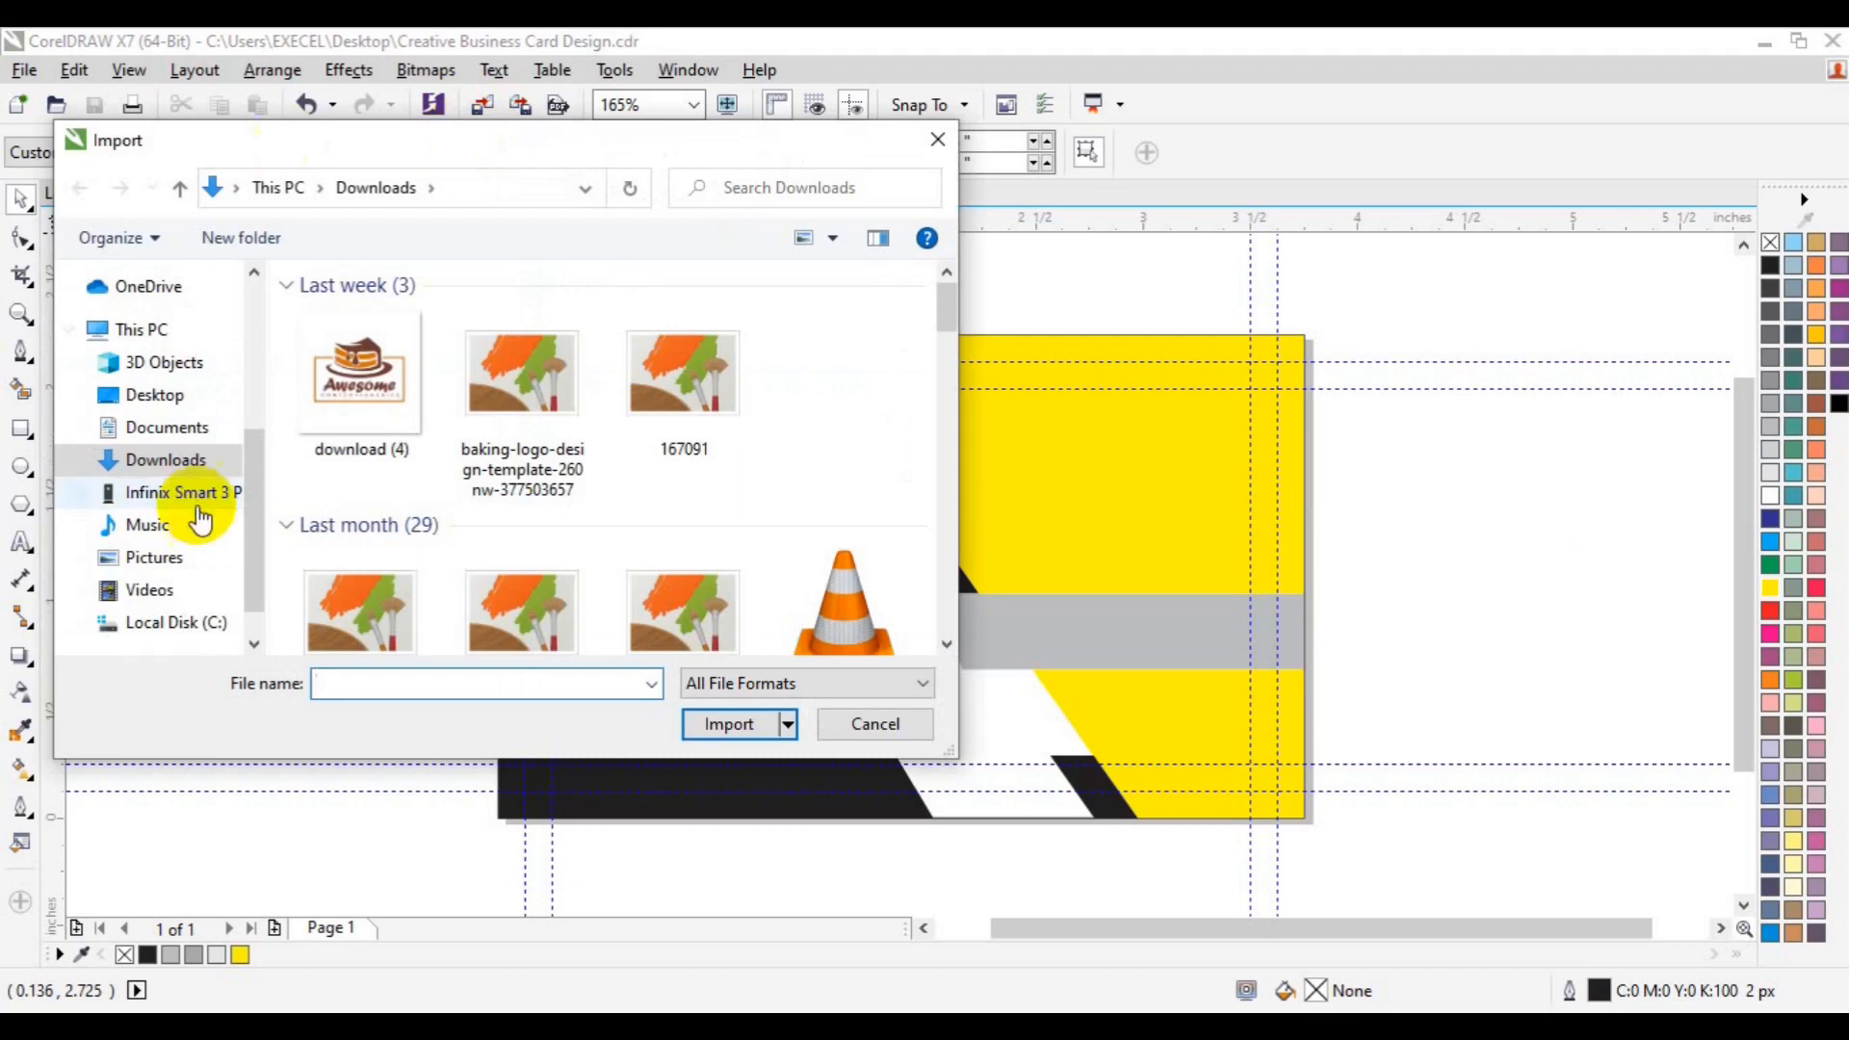
left_click(177, 404)
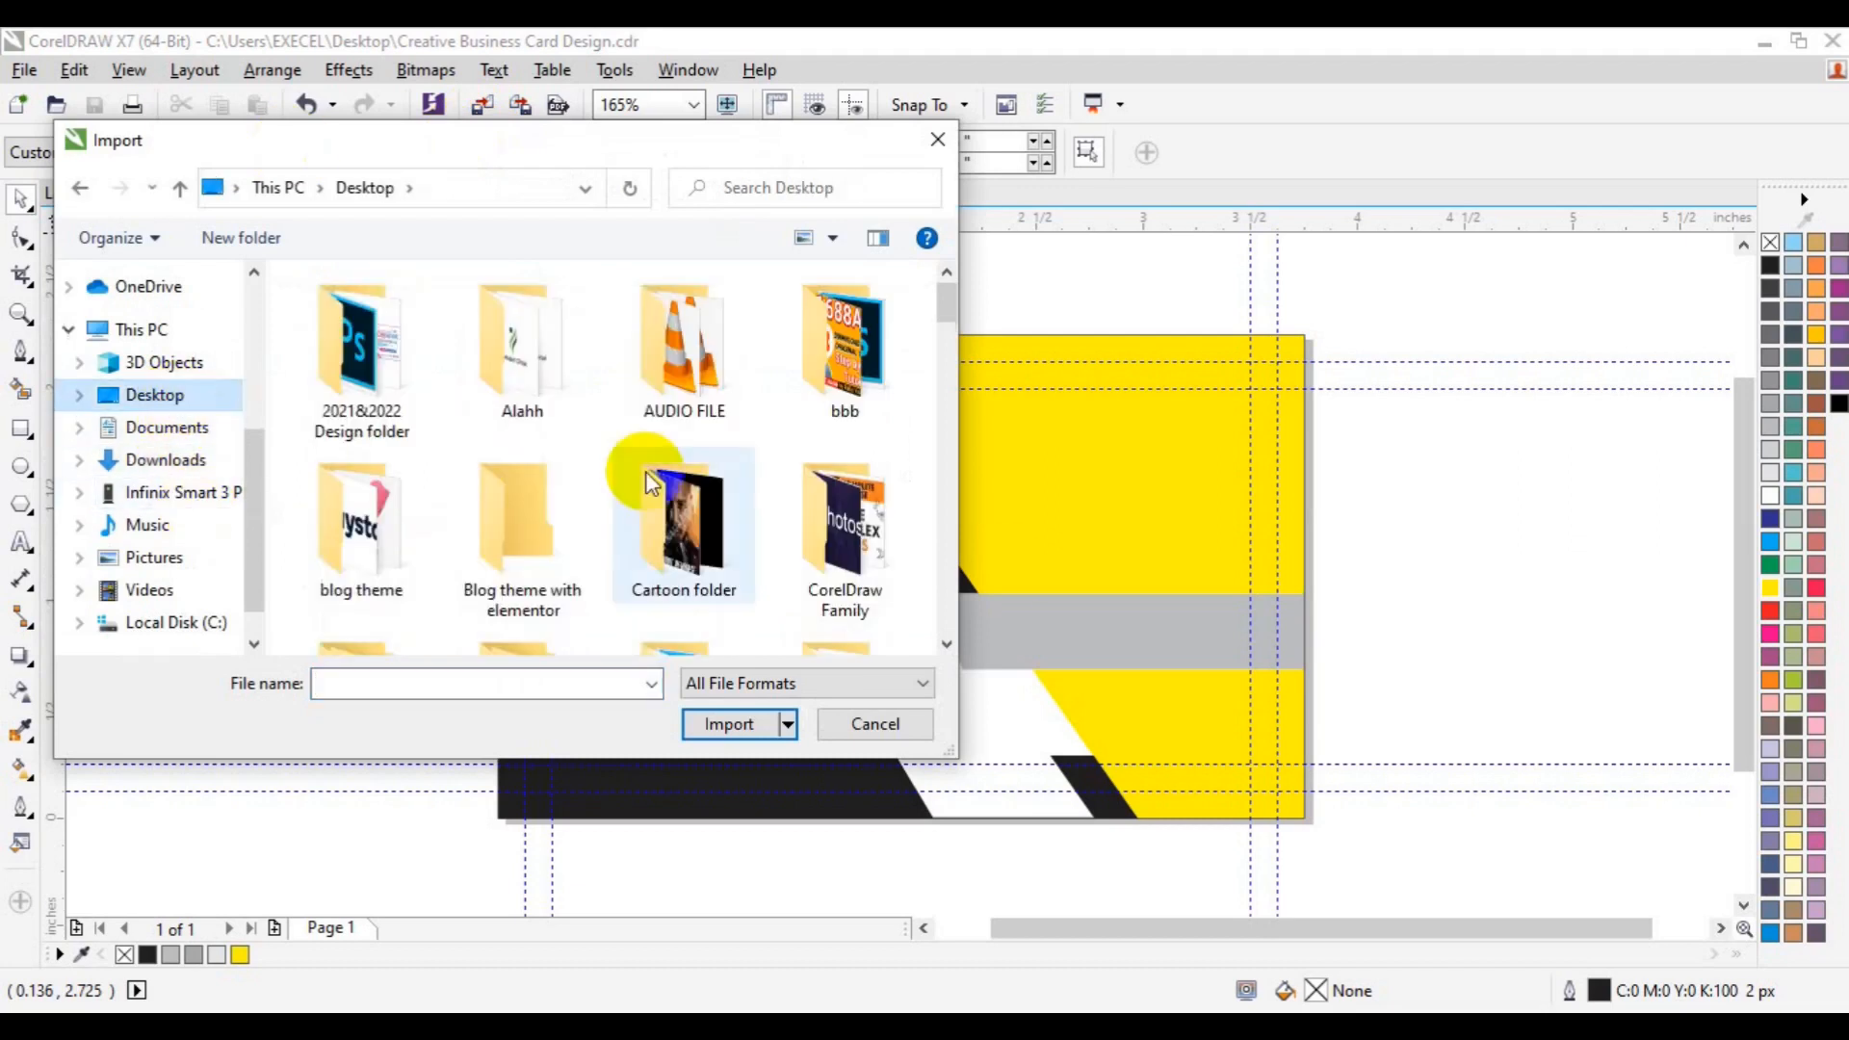
scroll(949, 643, "down", 3)
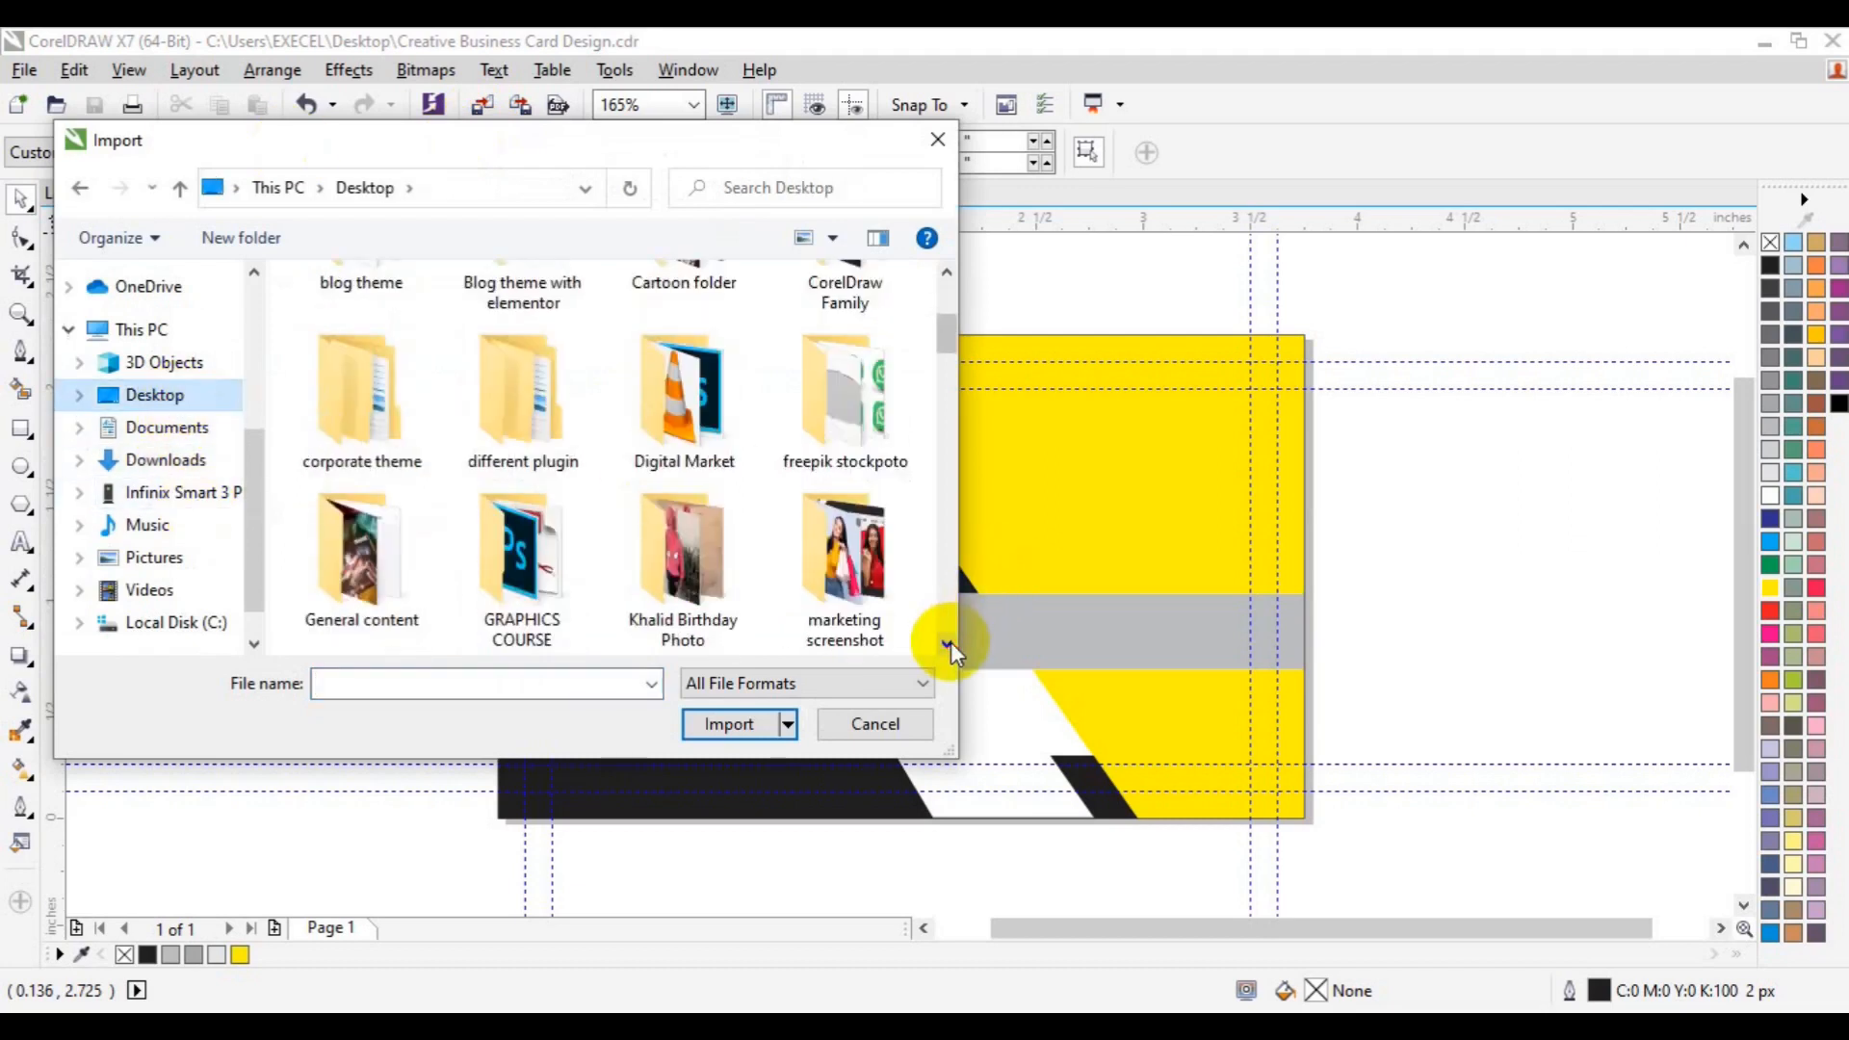
scroll(951, 641, "down", 2)
left_click(886, 289)
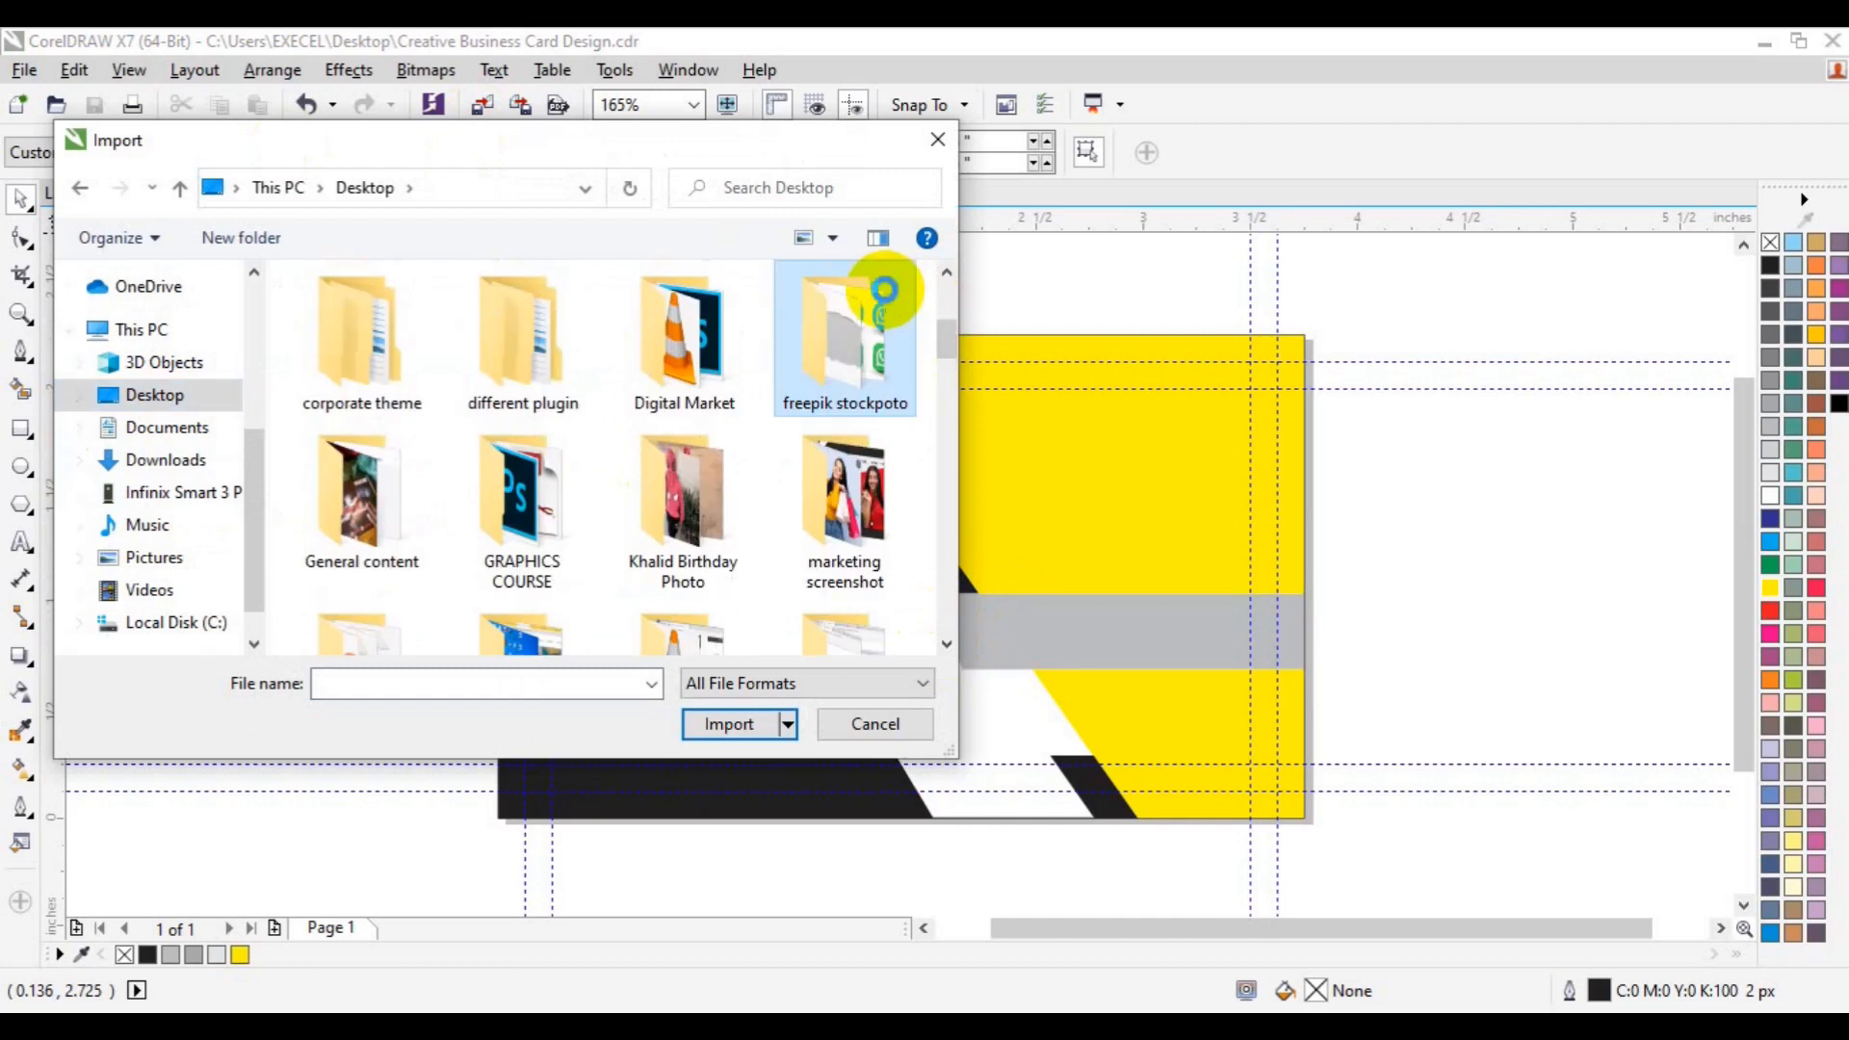
double_click(886, 291)
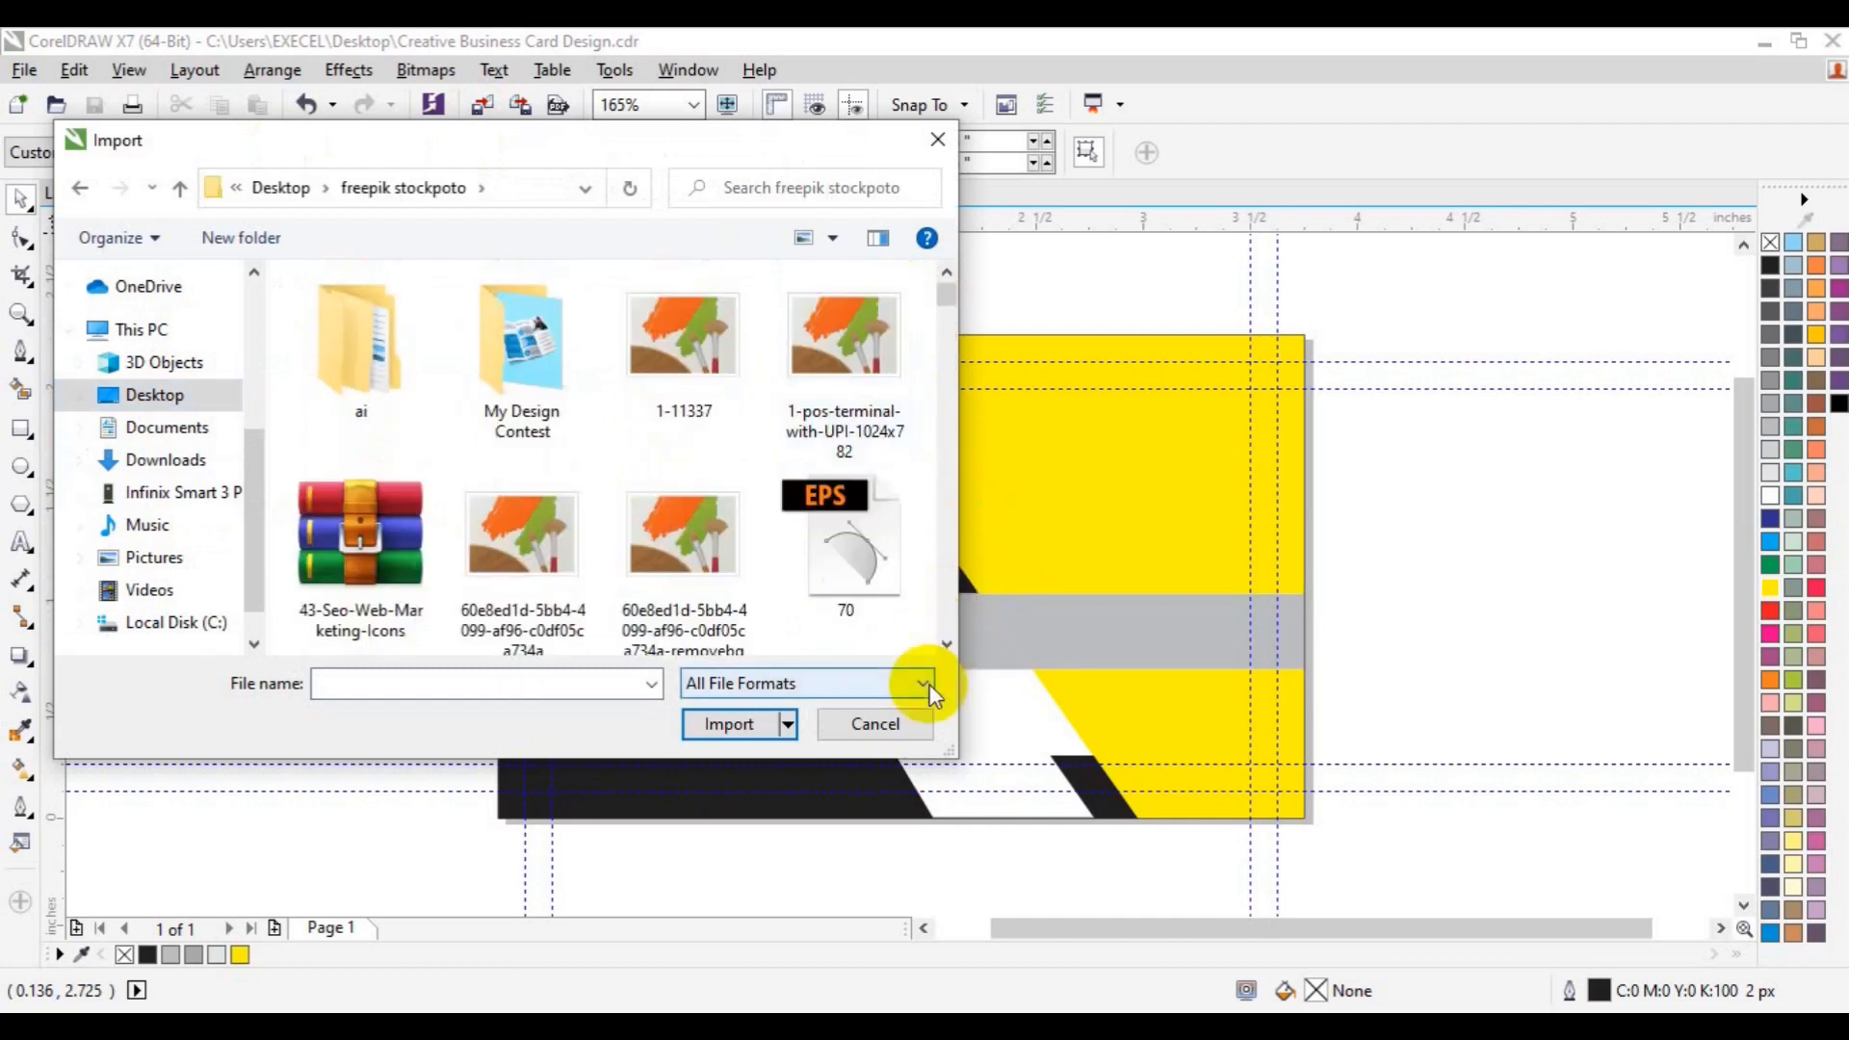
scroll(944, 578, "down", 5)
left_click(844, 520)
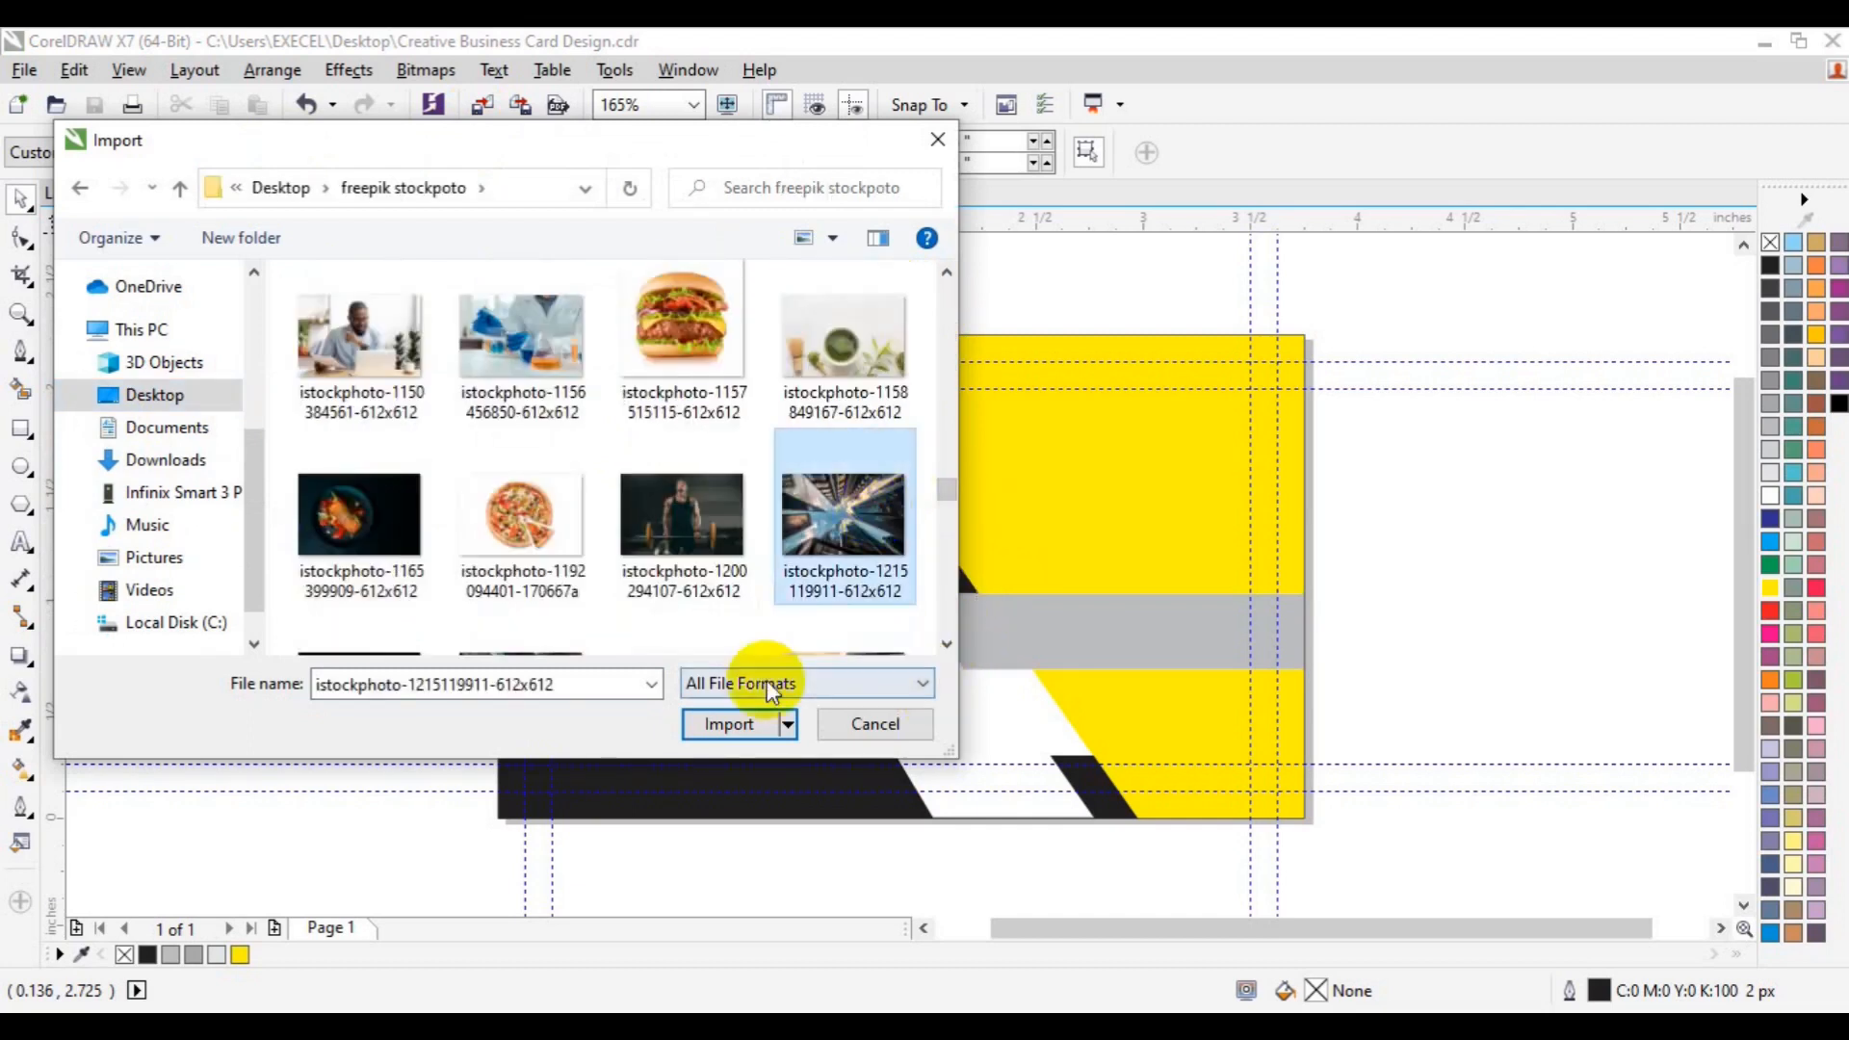
left_click(727, 724)
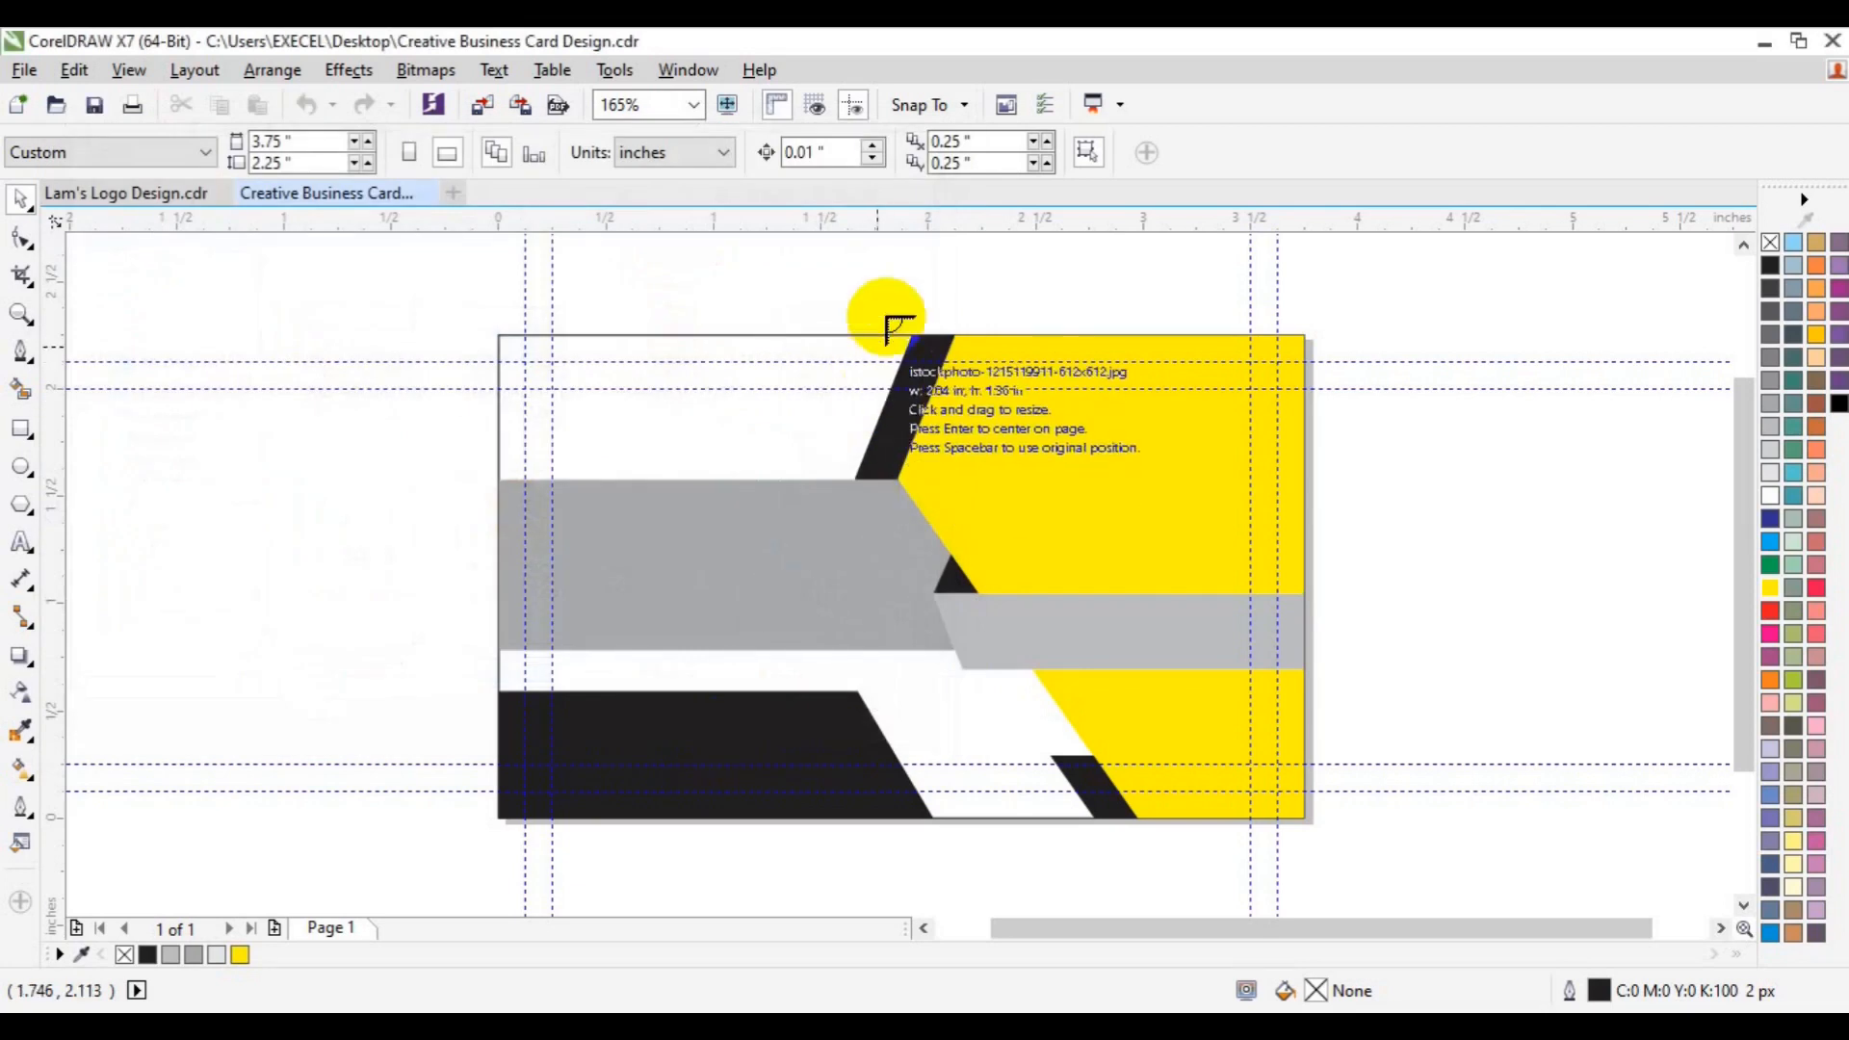
left_click_drag(888, 300, 1676, 878)
left_click_drag(1189, 652, 776, 656)
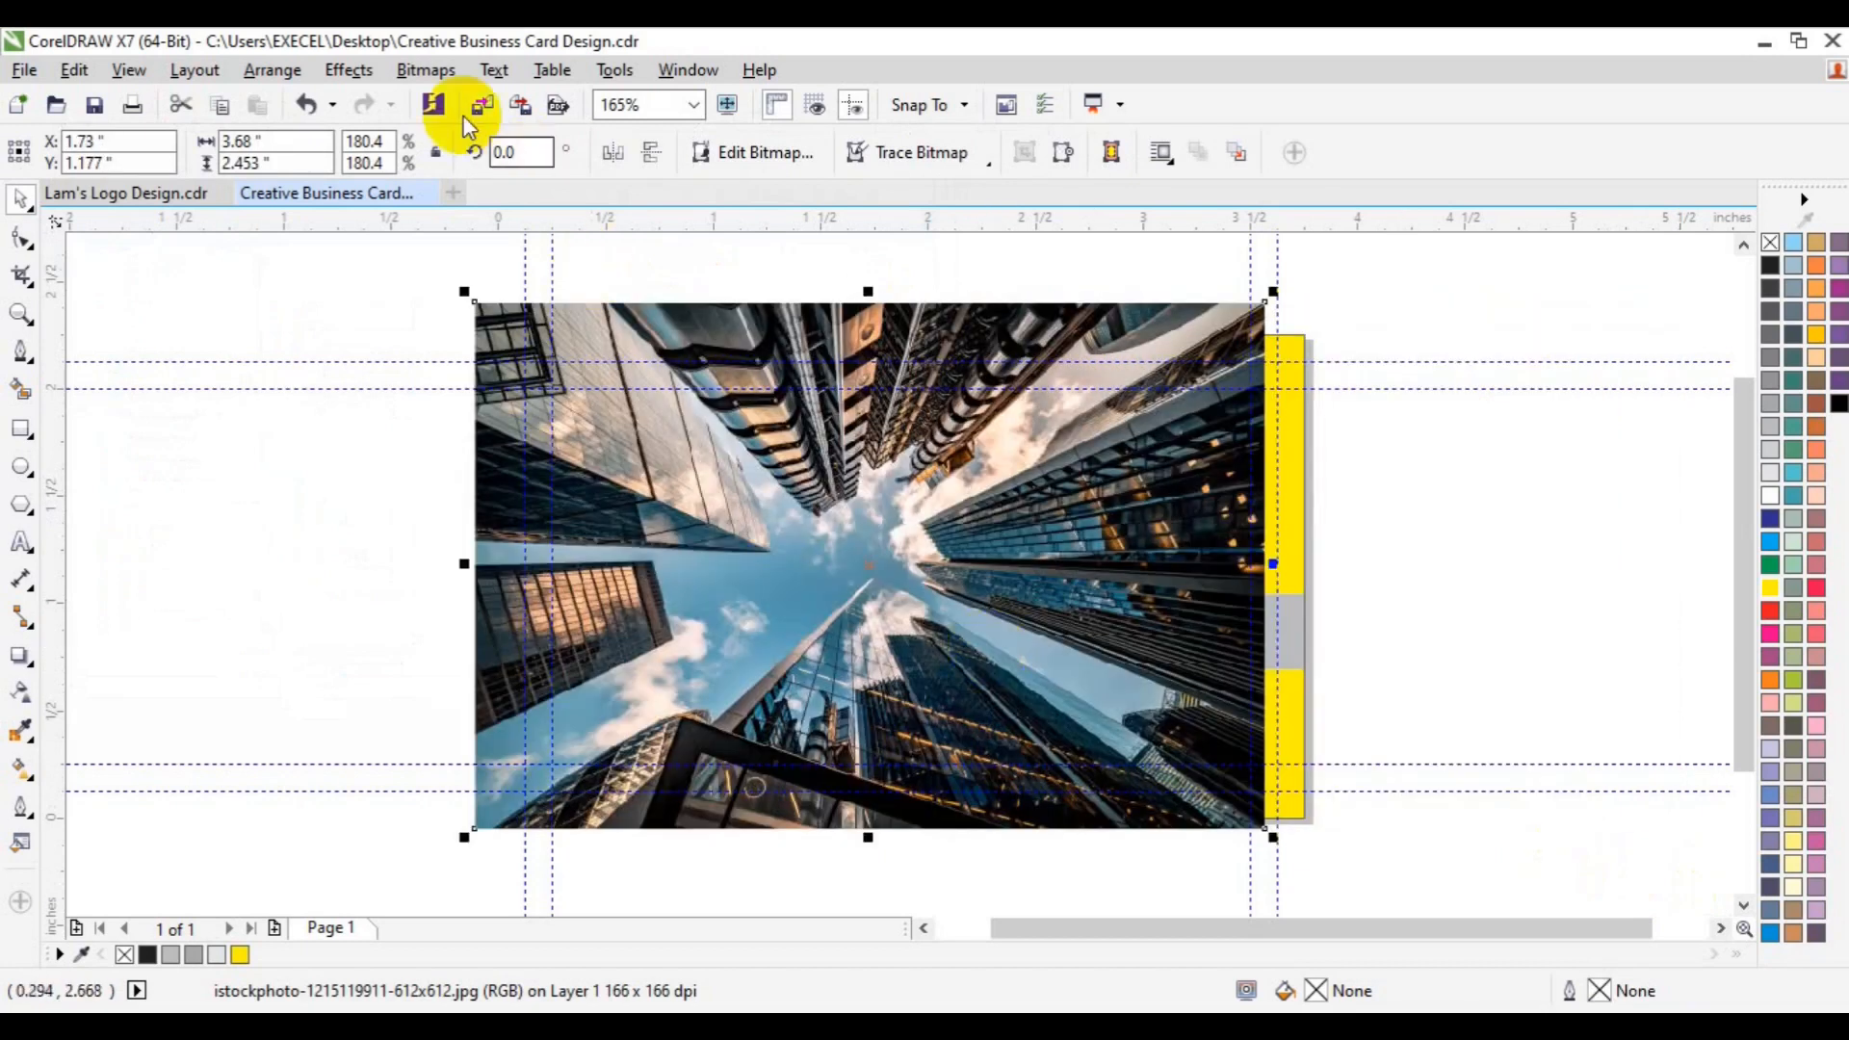
- PowerClip the skyline photo inside the yellow shape with Place Inside Frame
left_click(342, 71)
mouse_move(443, 416)
left_click(617, 413)
left_click(1296, 445)
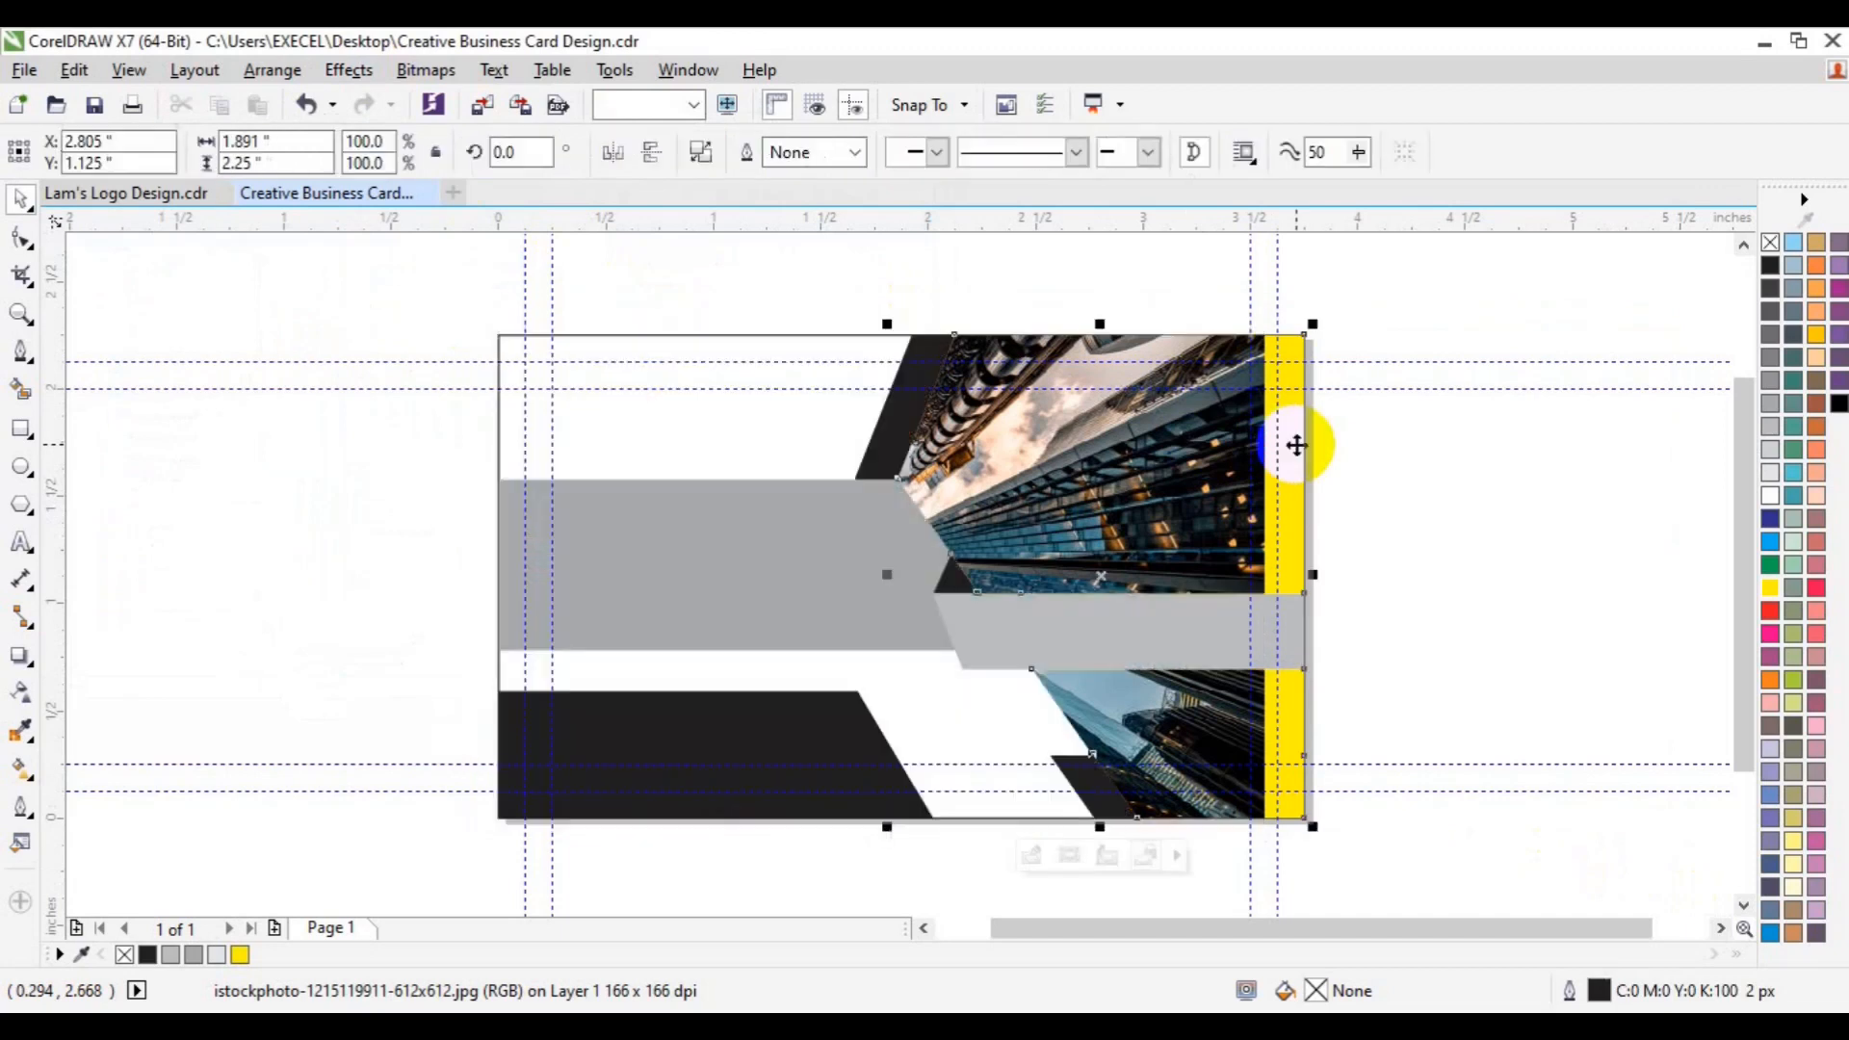
- Edit the PowerClip to shift the photo right within the frame, then stop editing
left_click(1024, 856)
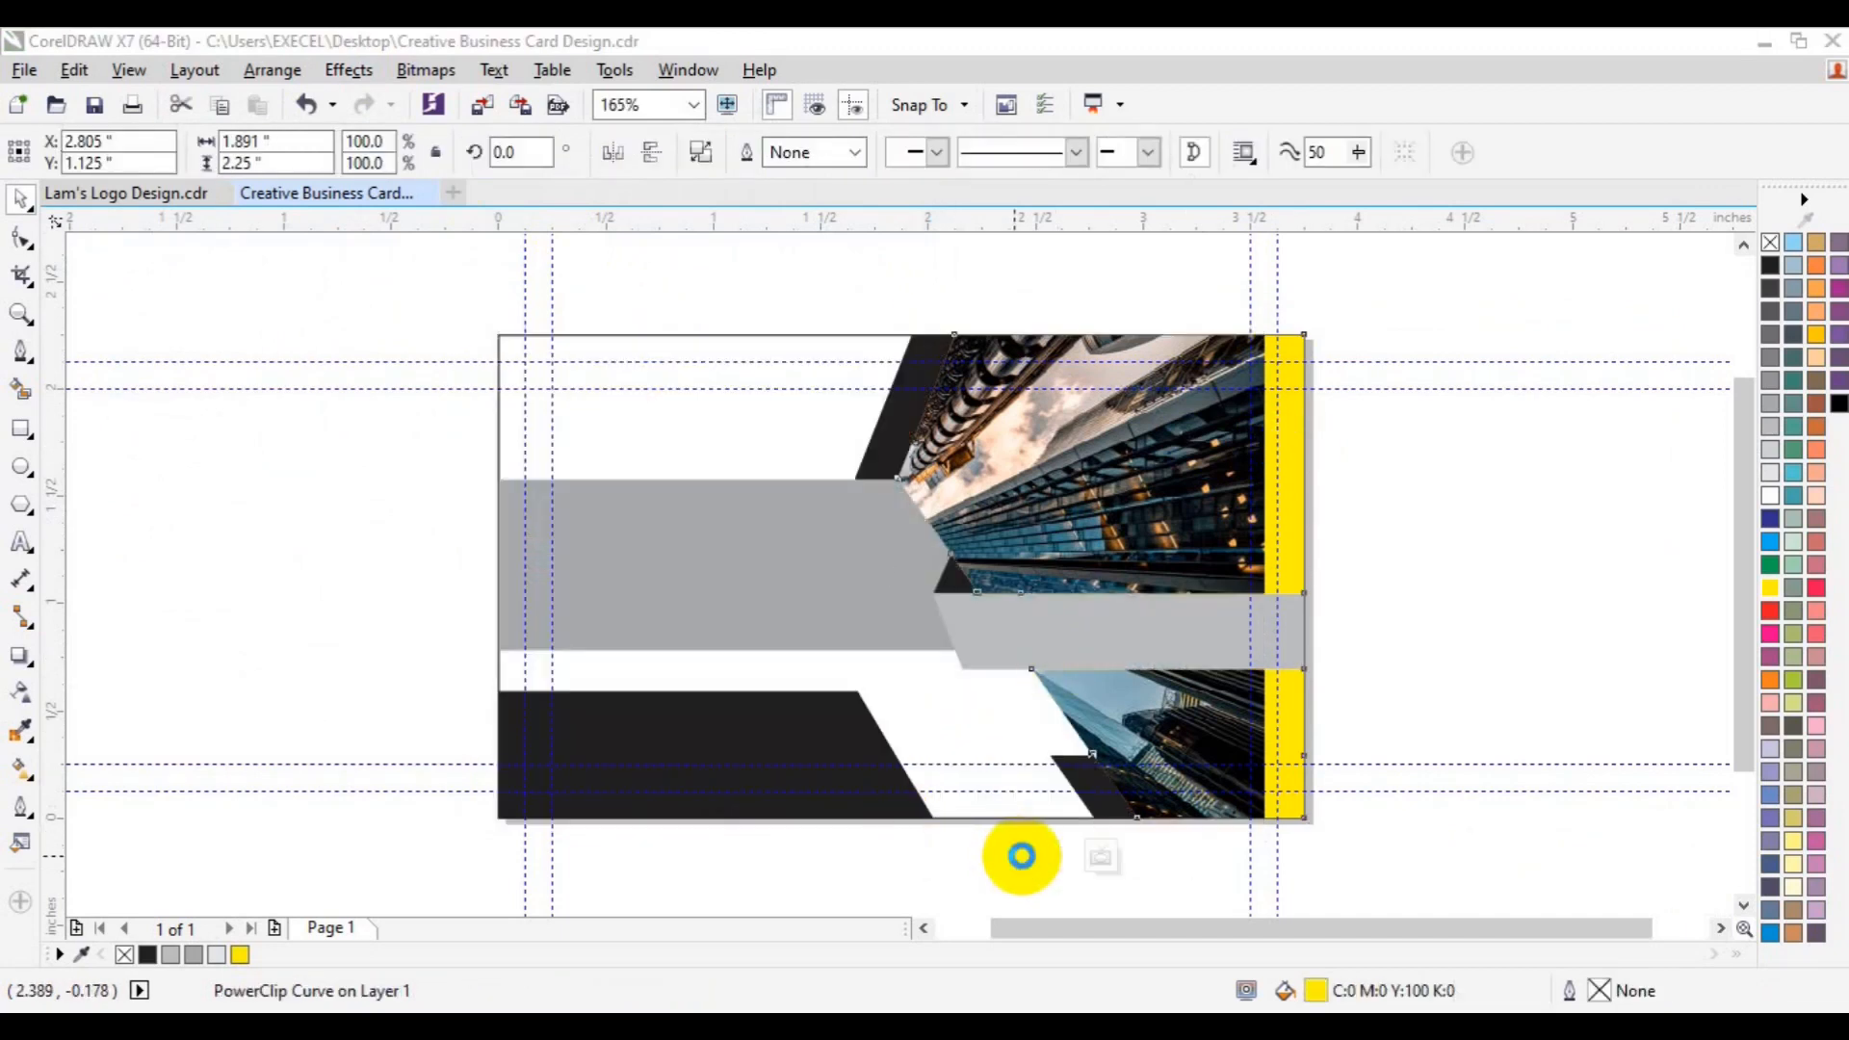
left_click(742, 591)
left_click_drag(742, 590, 938, 598)
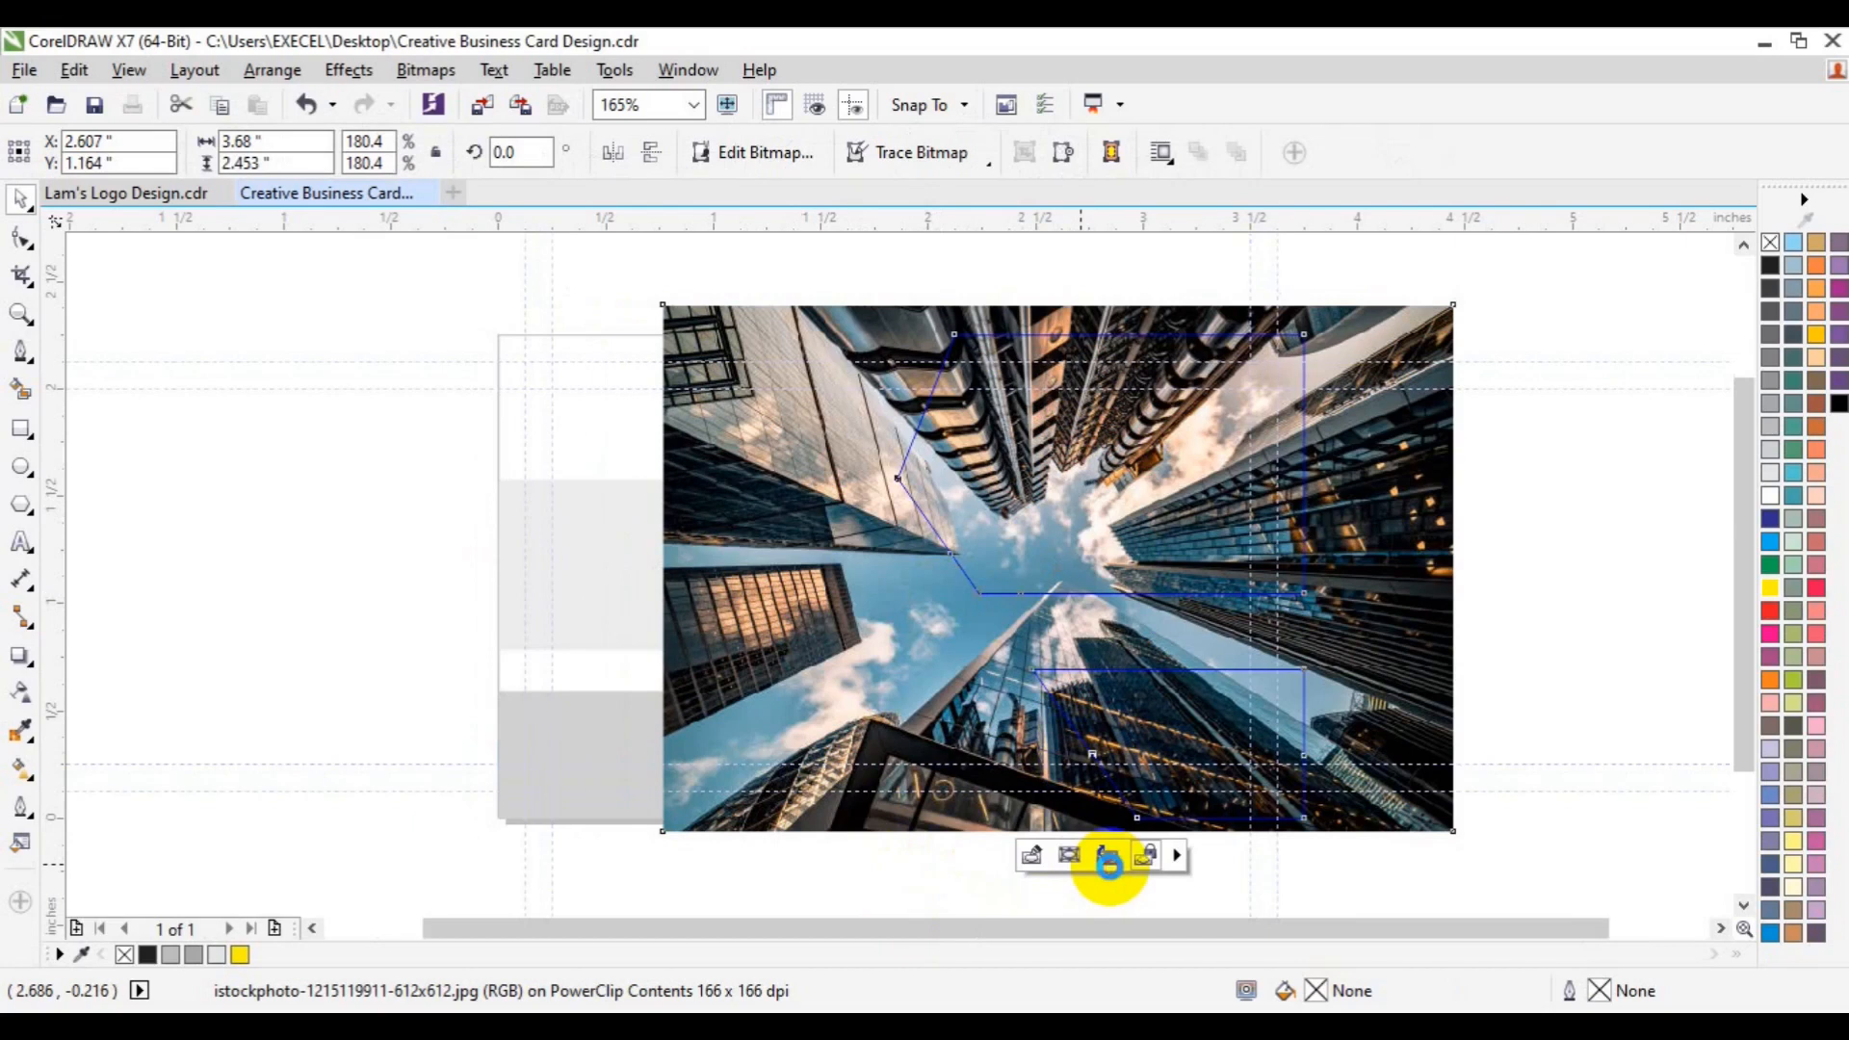
left_click(1107, 860)
left_click(1475, 576)
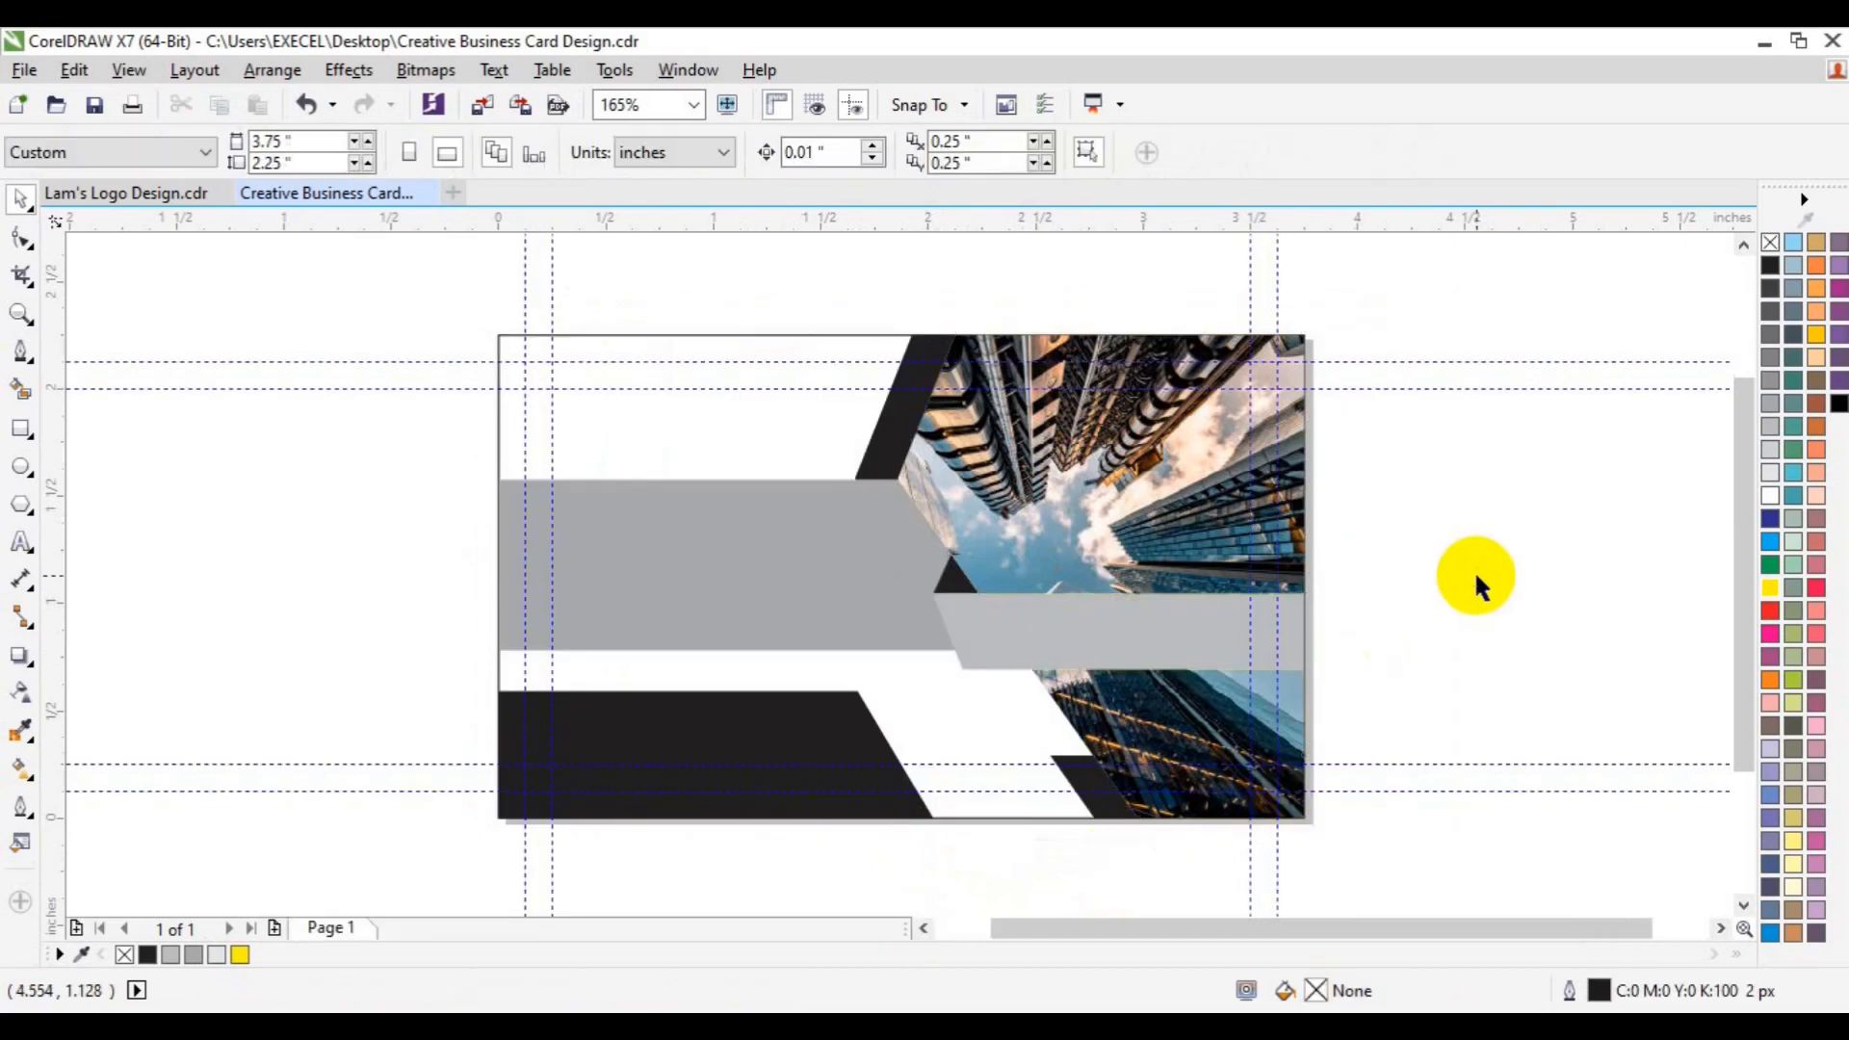
- Delete the photo from the PowerClip, leaving the frame empty
key("ctrl+z")
left_click(1408, 576)
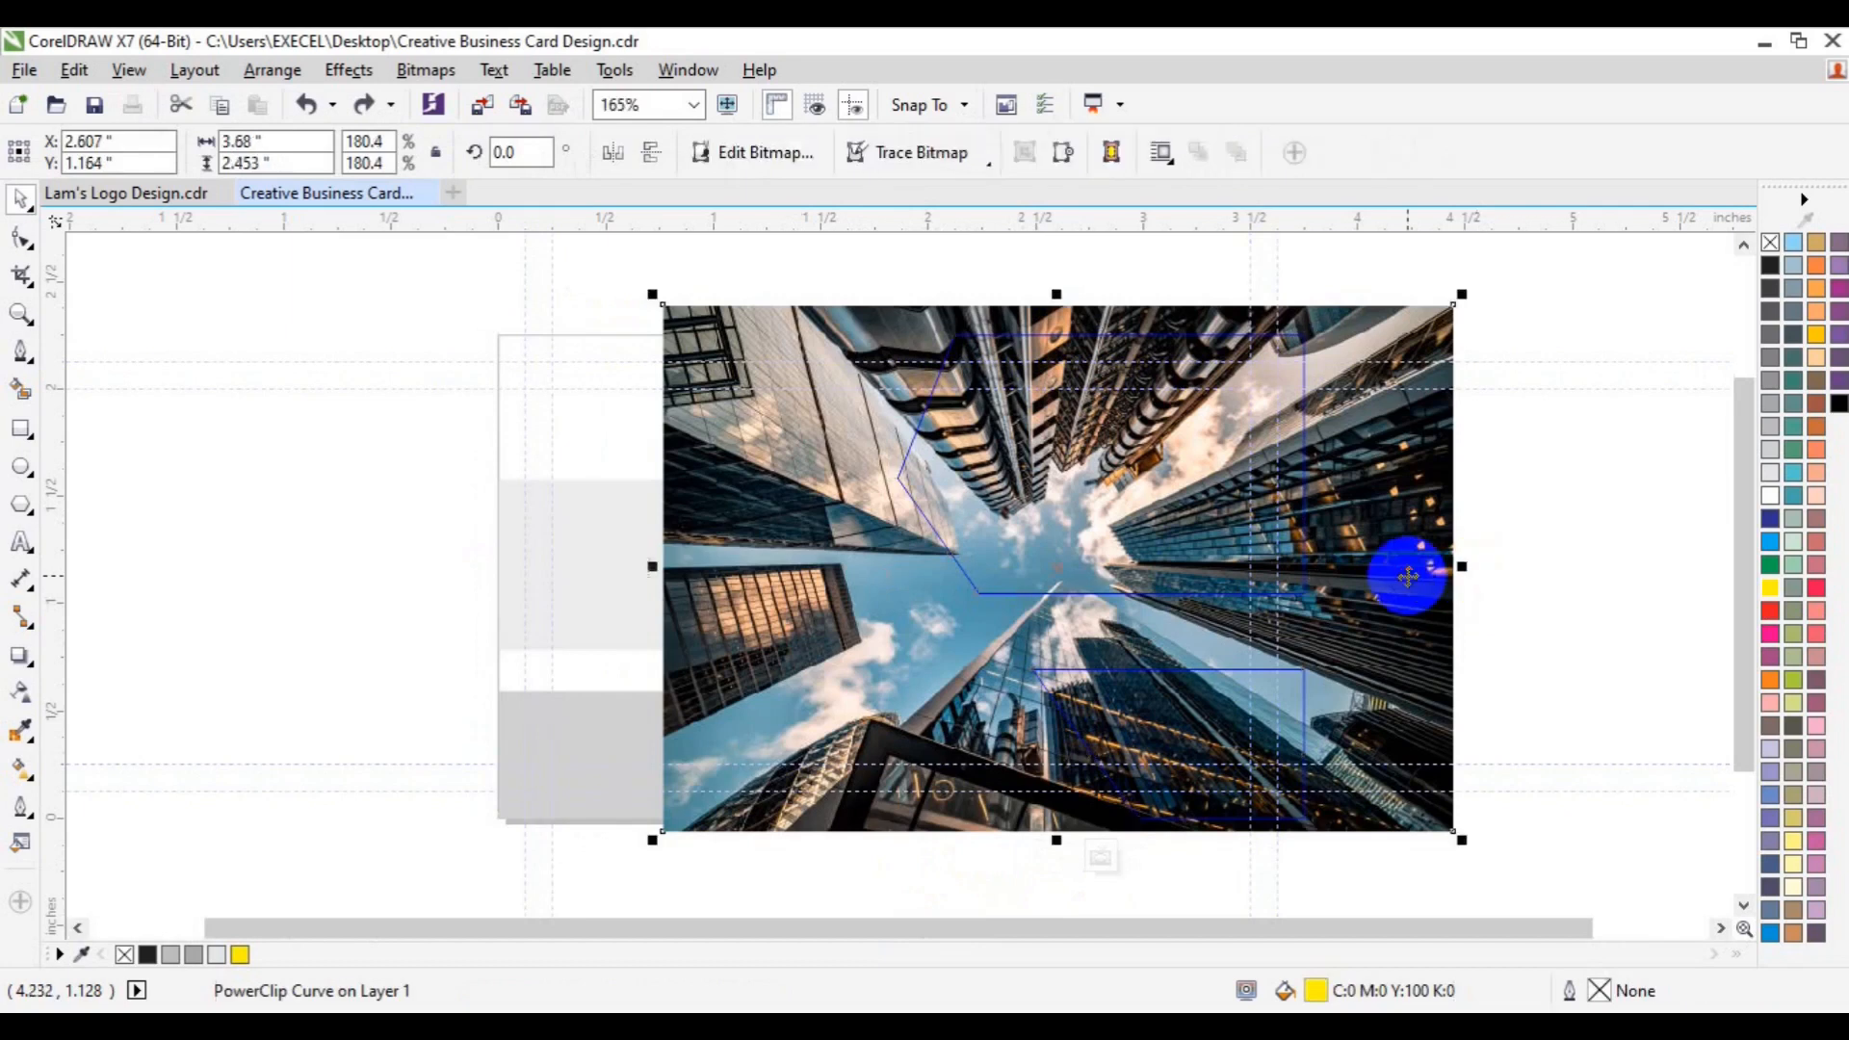
key("Delete")
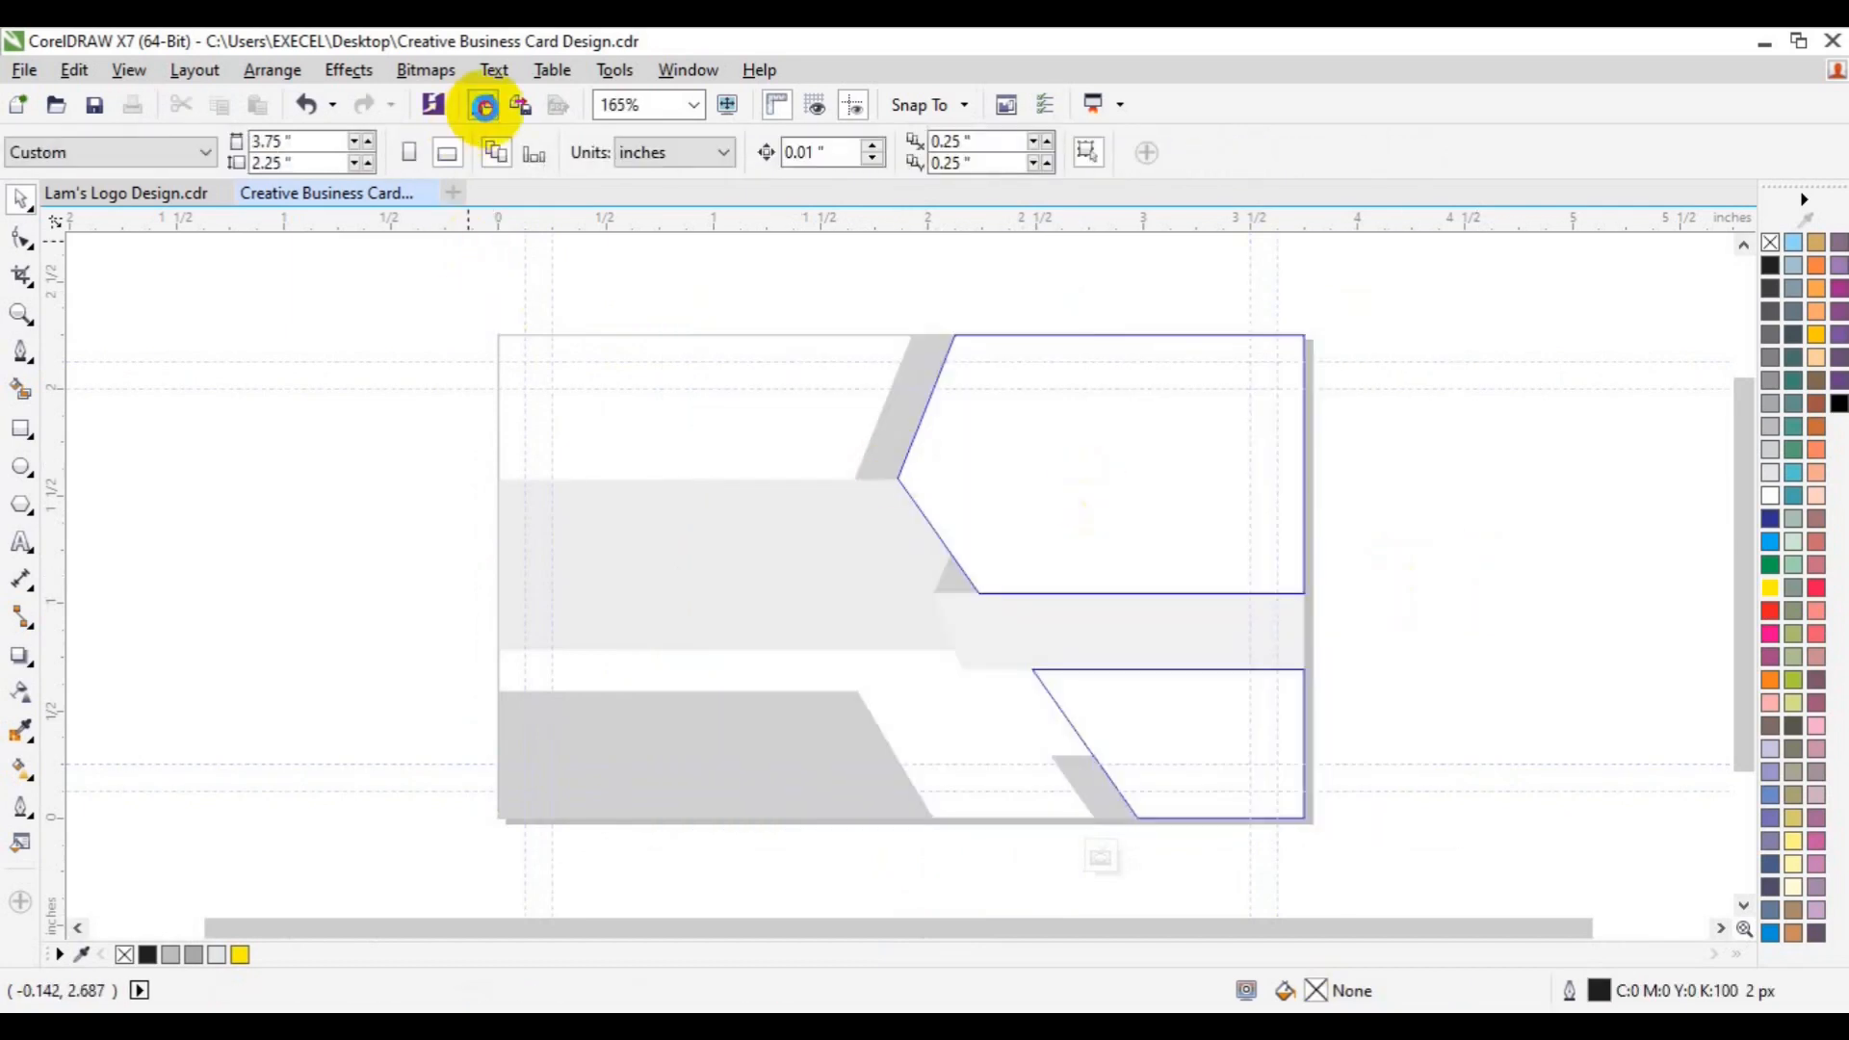
- Import the city-wallpaper-7.jpg photo from the stock photo folder
left_click(483, 106)
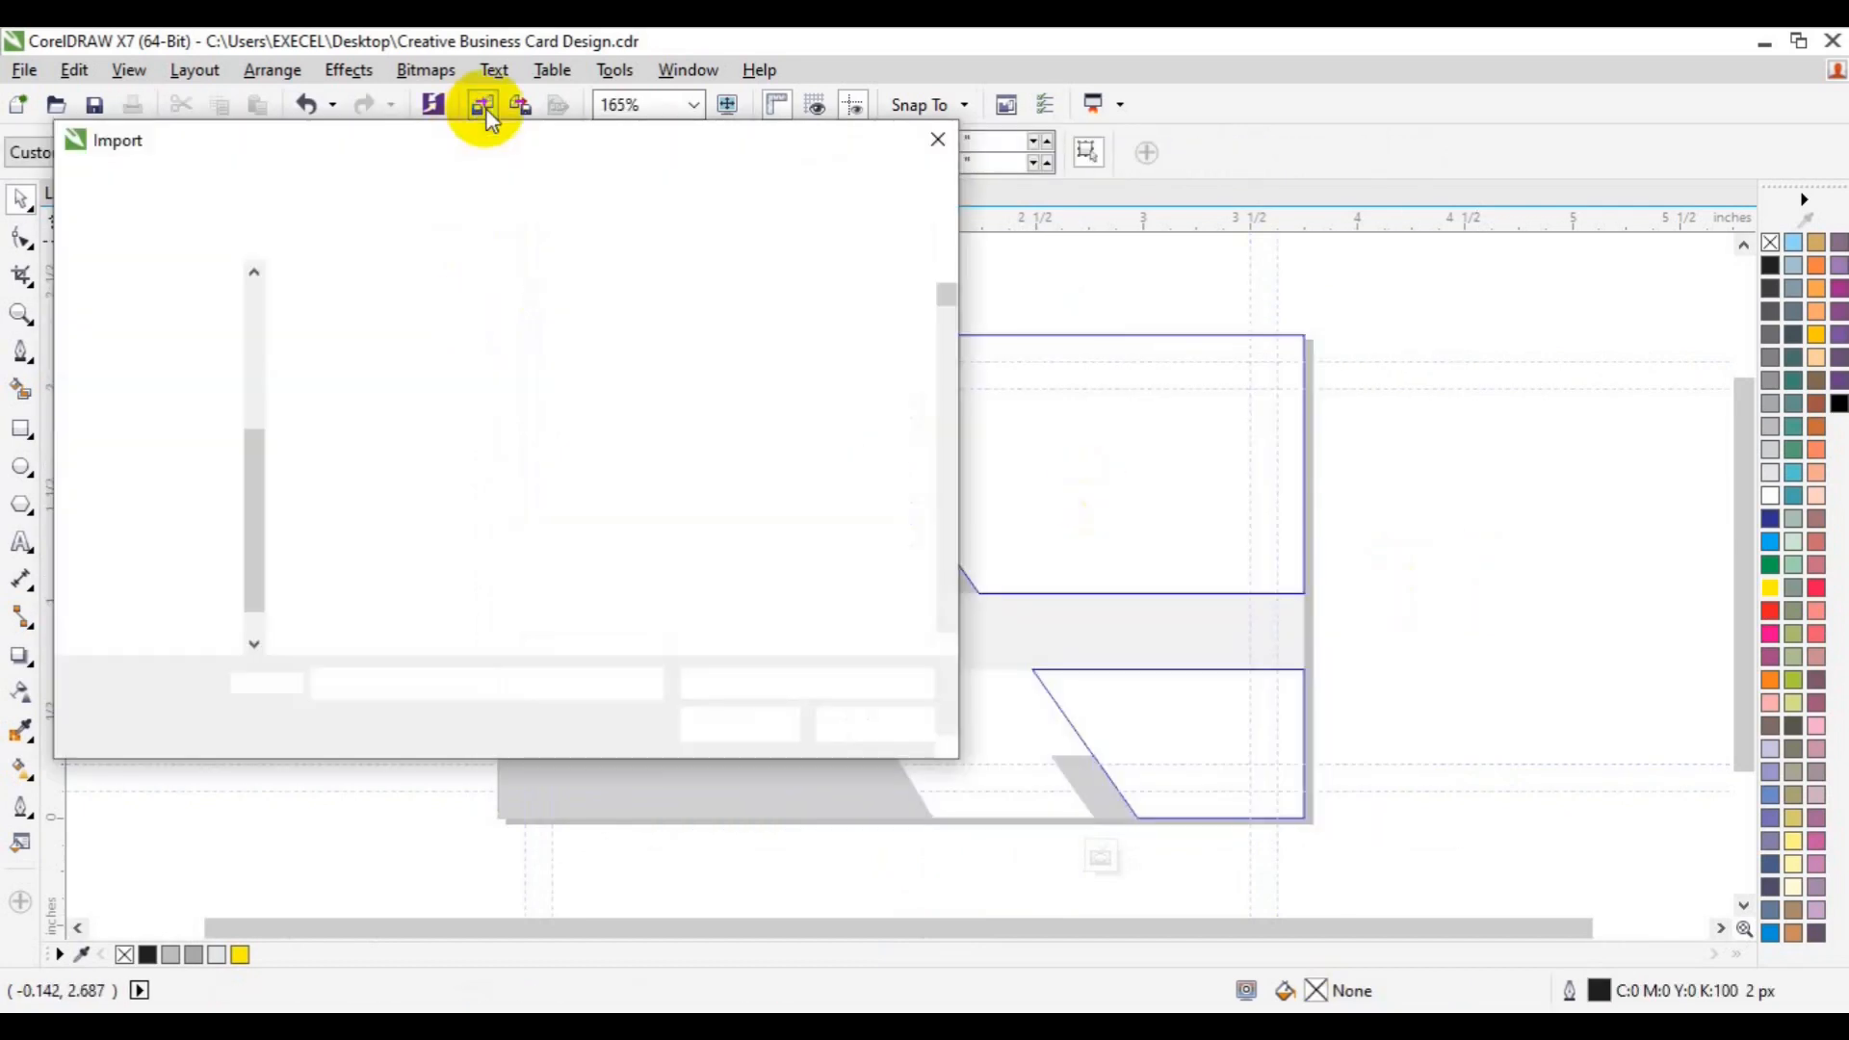
scroll(944, 614, "down", 8)
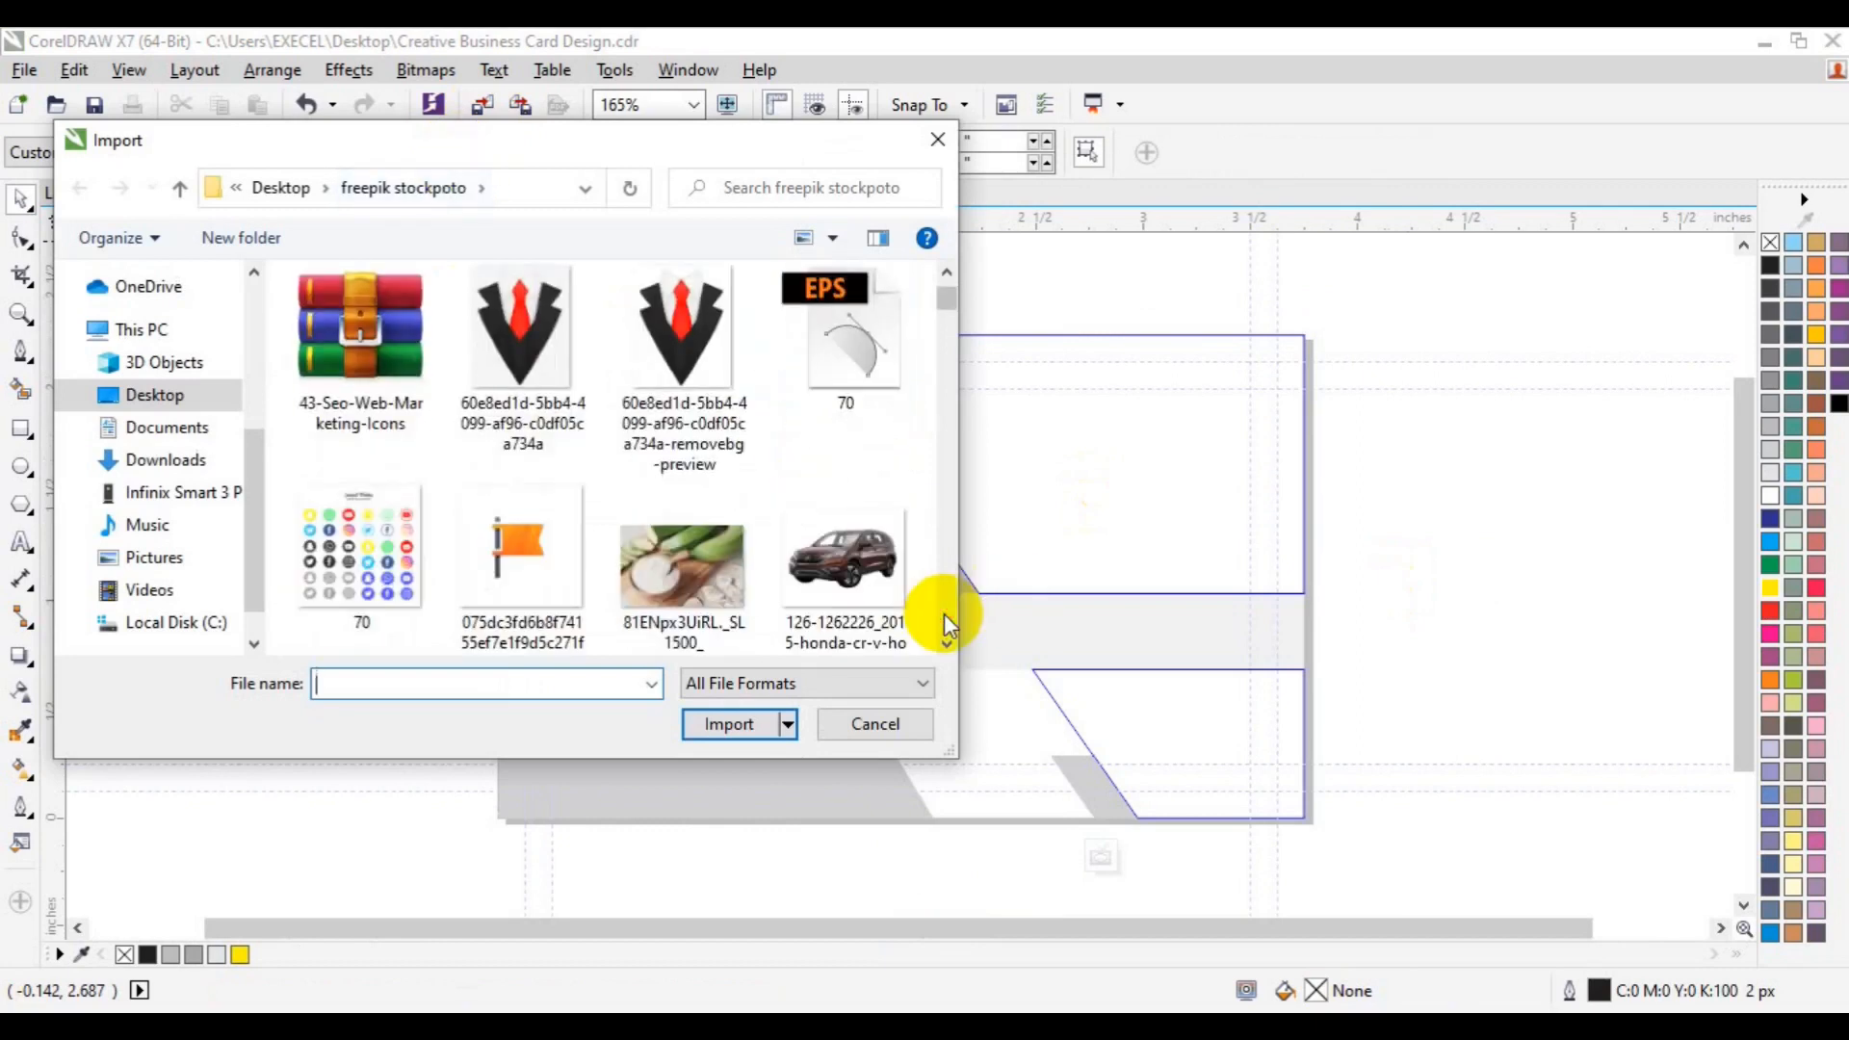
scroll(944, 615, "down", 10)
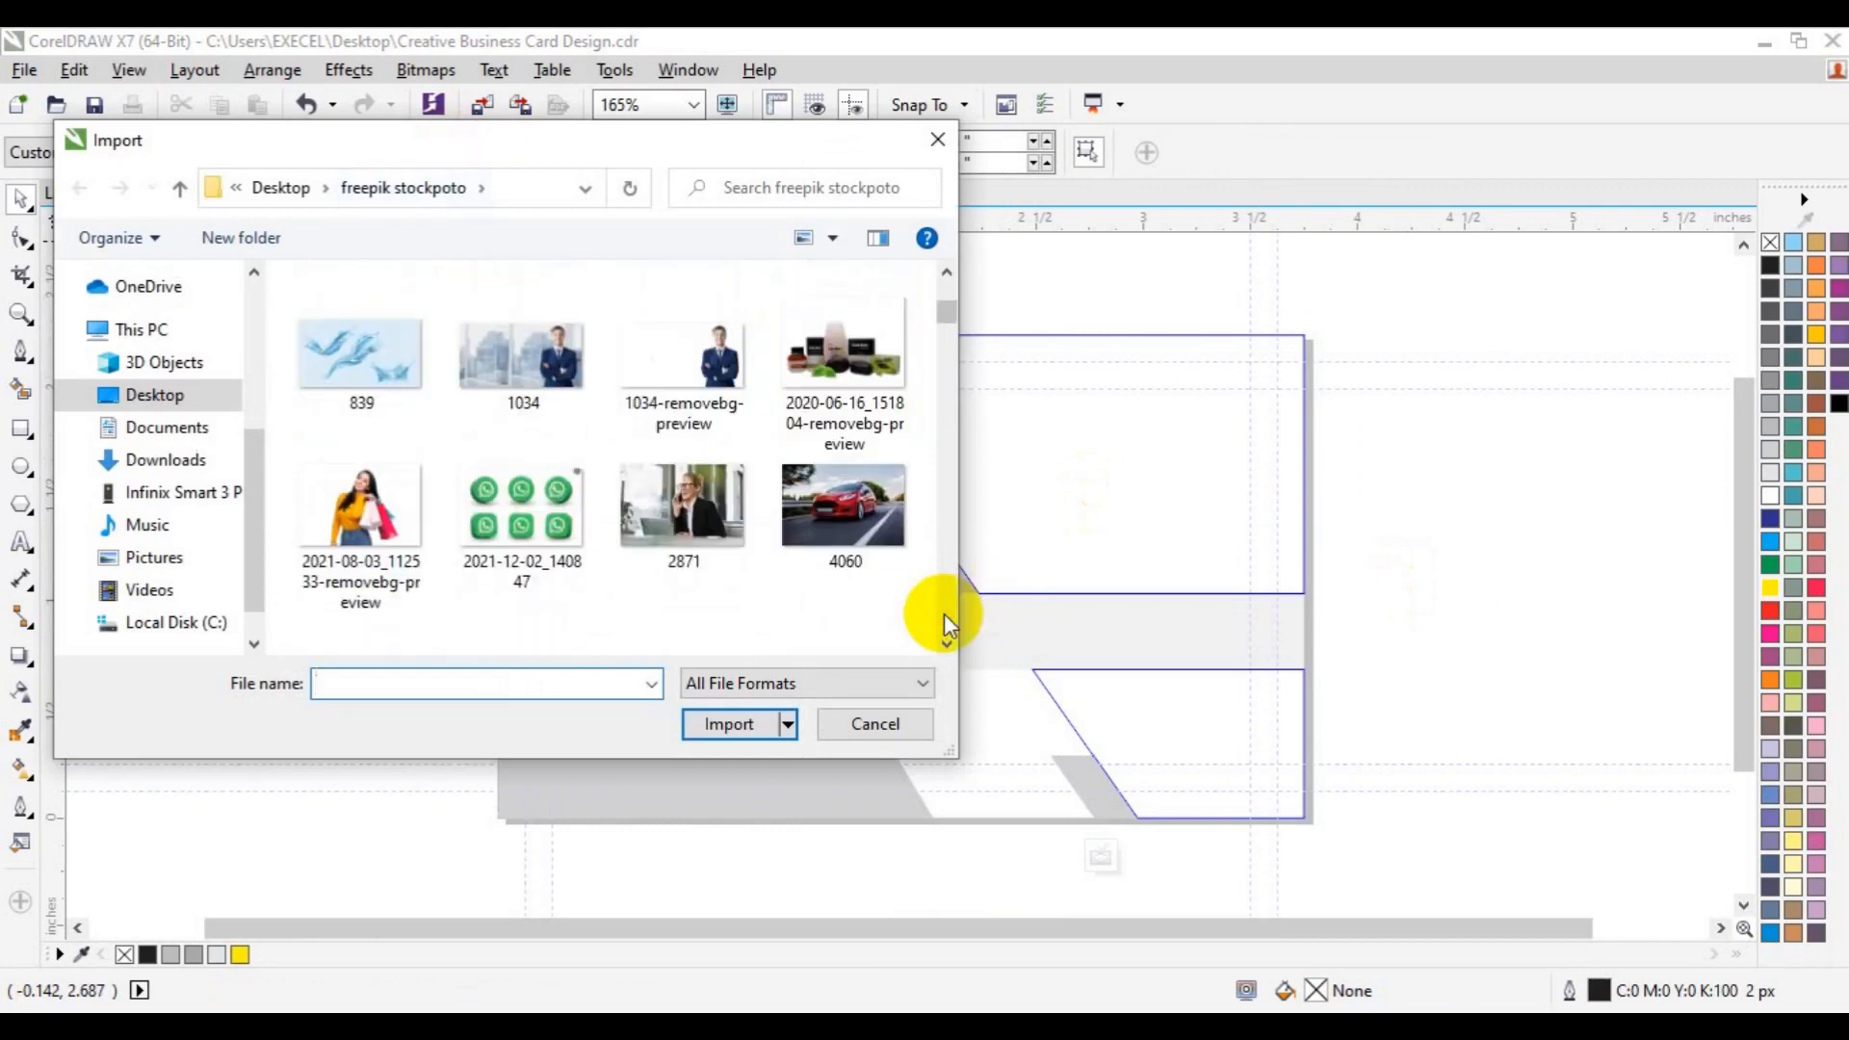
scroll(944, 614, "down", 12)
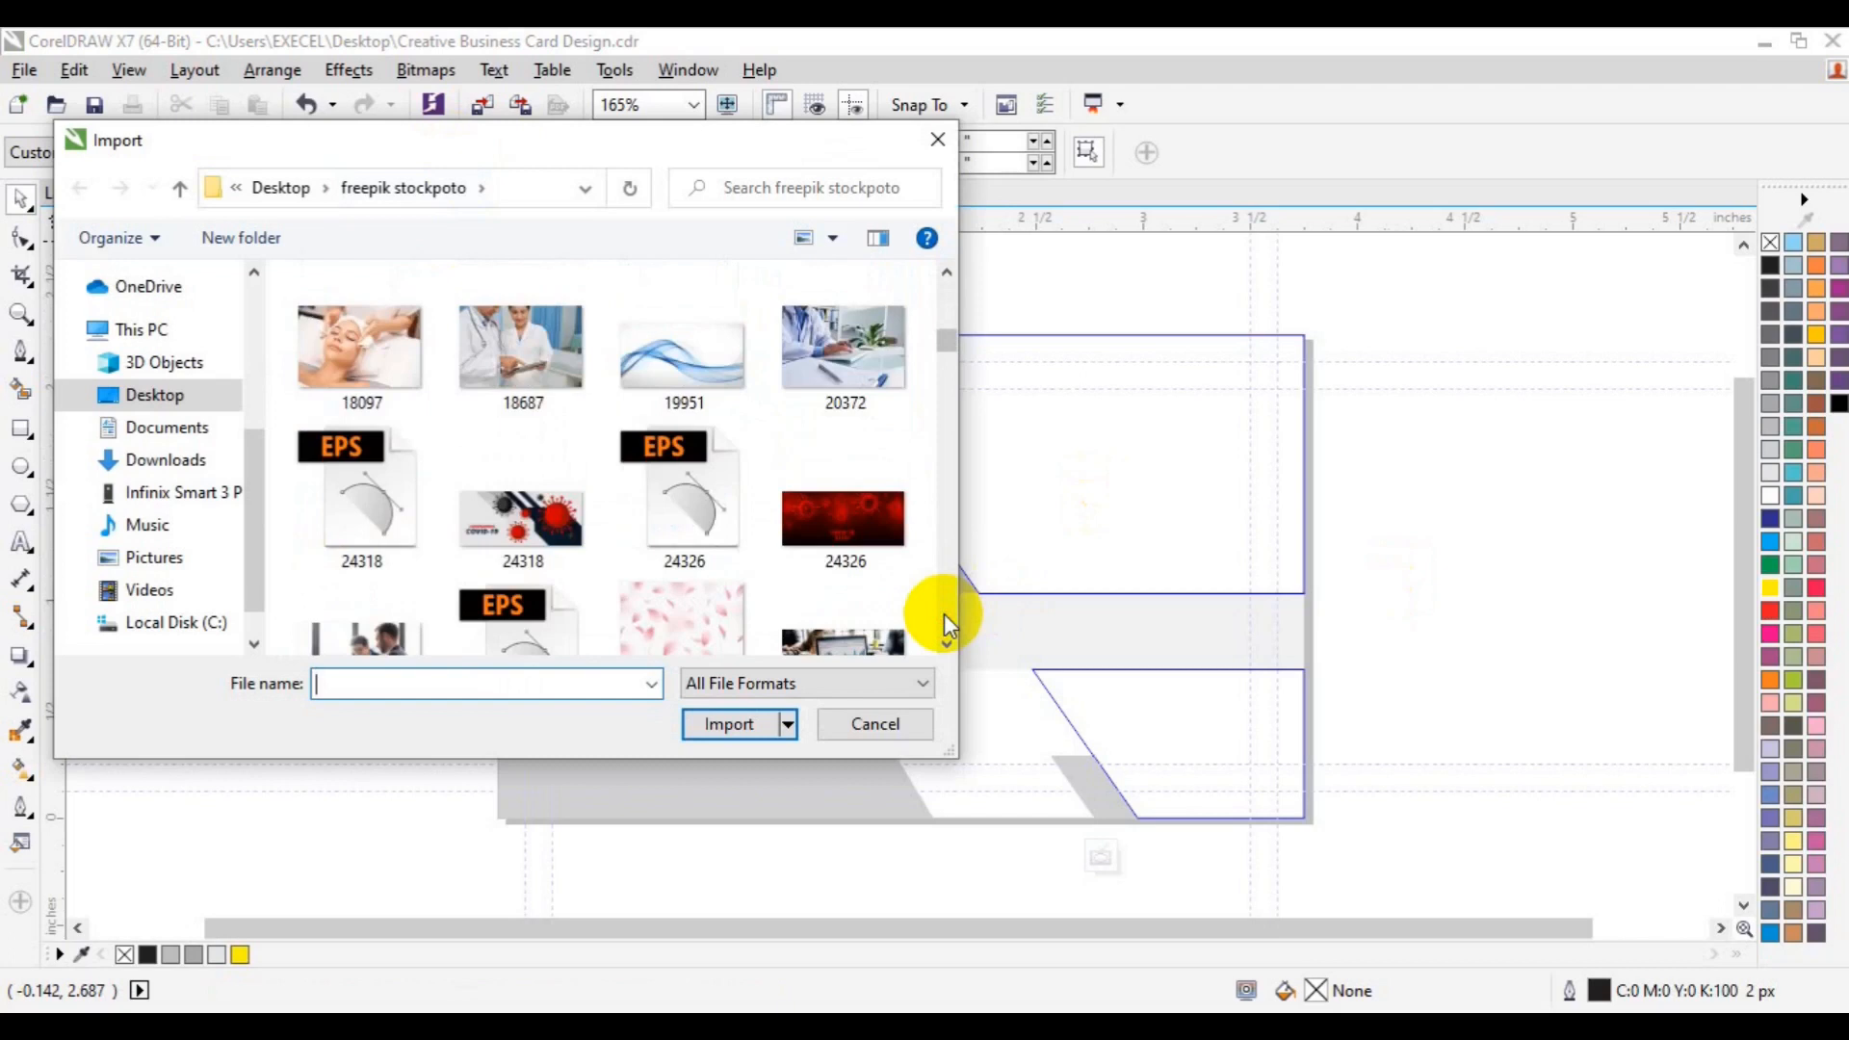
scroll(944, 614, "down", 10)
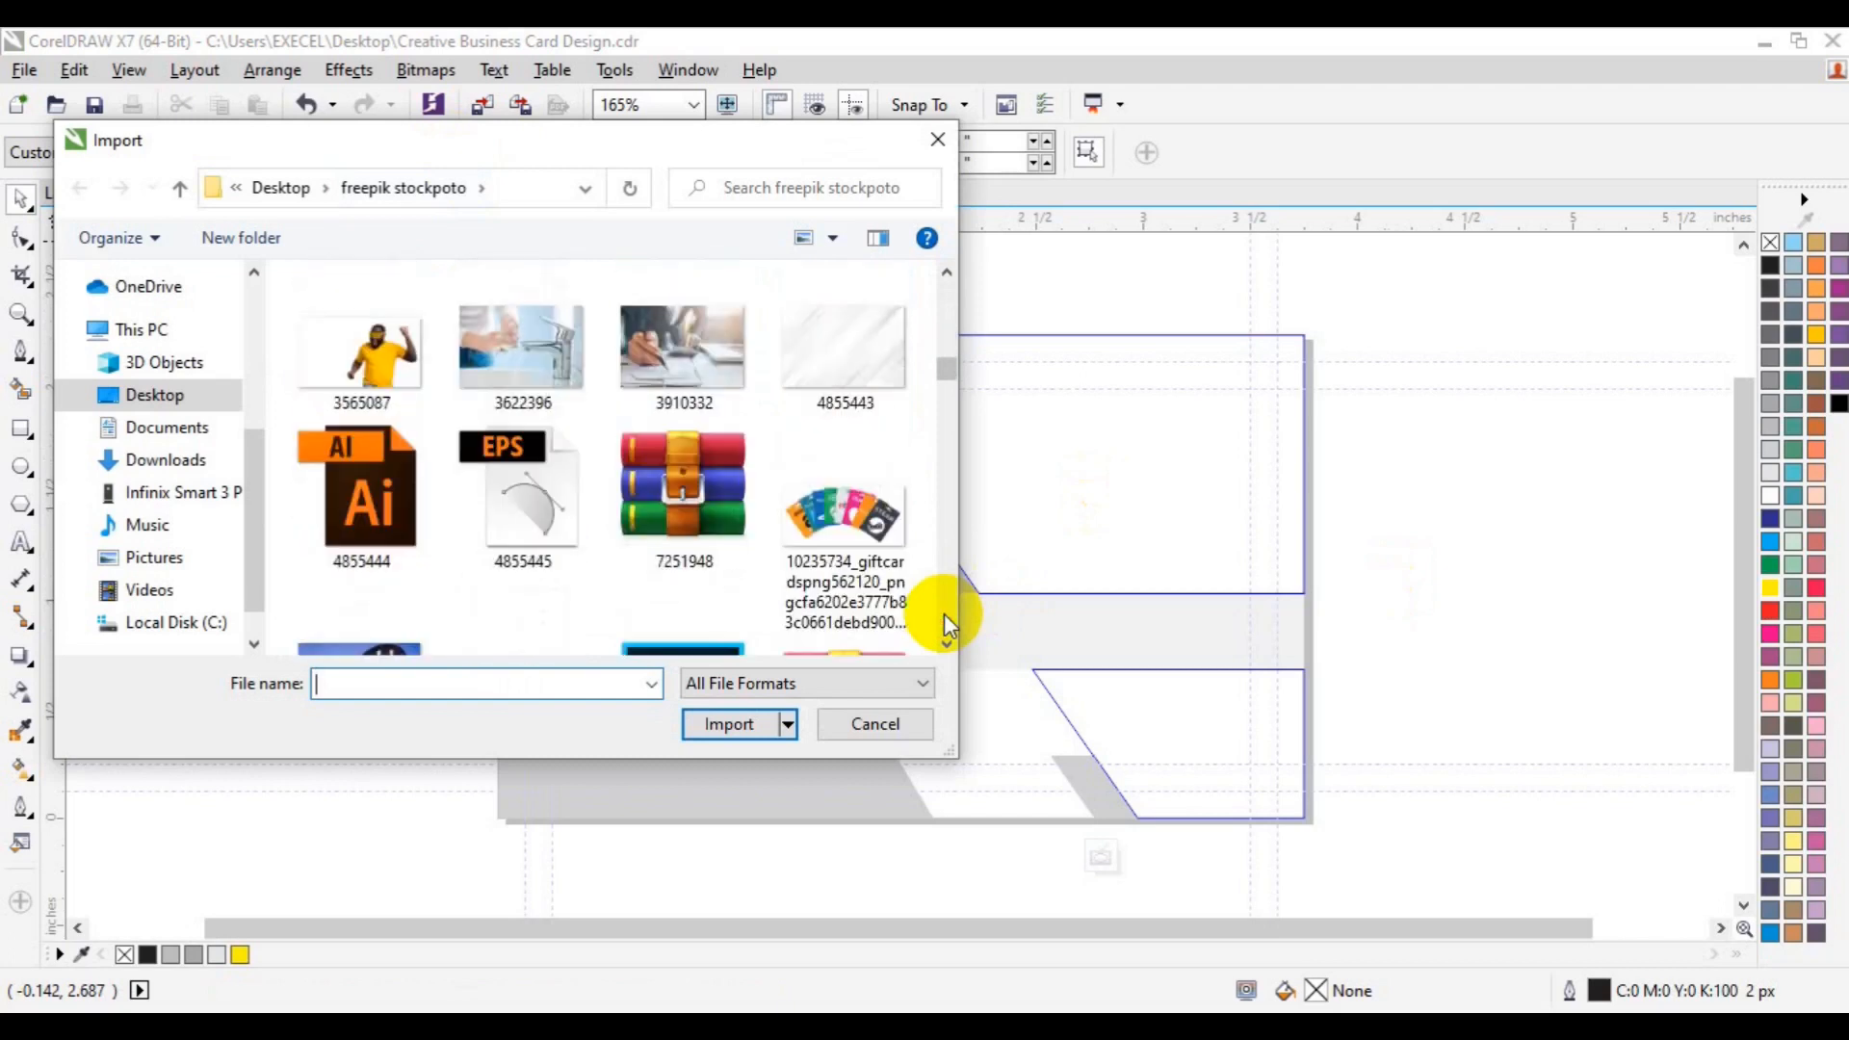
scroll(944, 616, "down", 8)
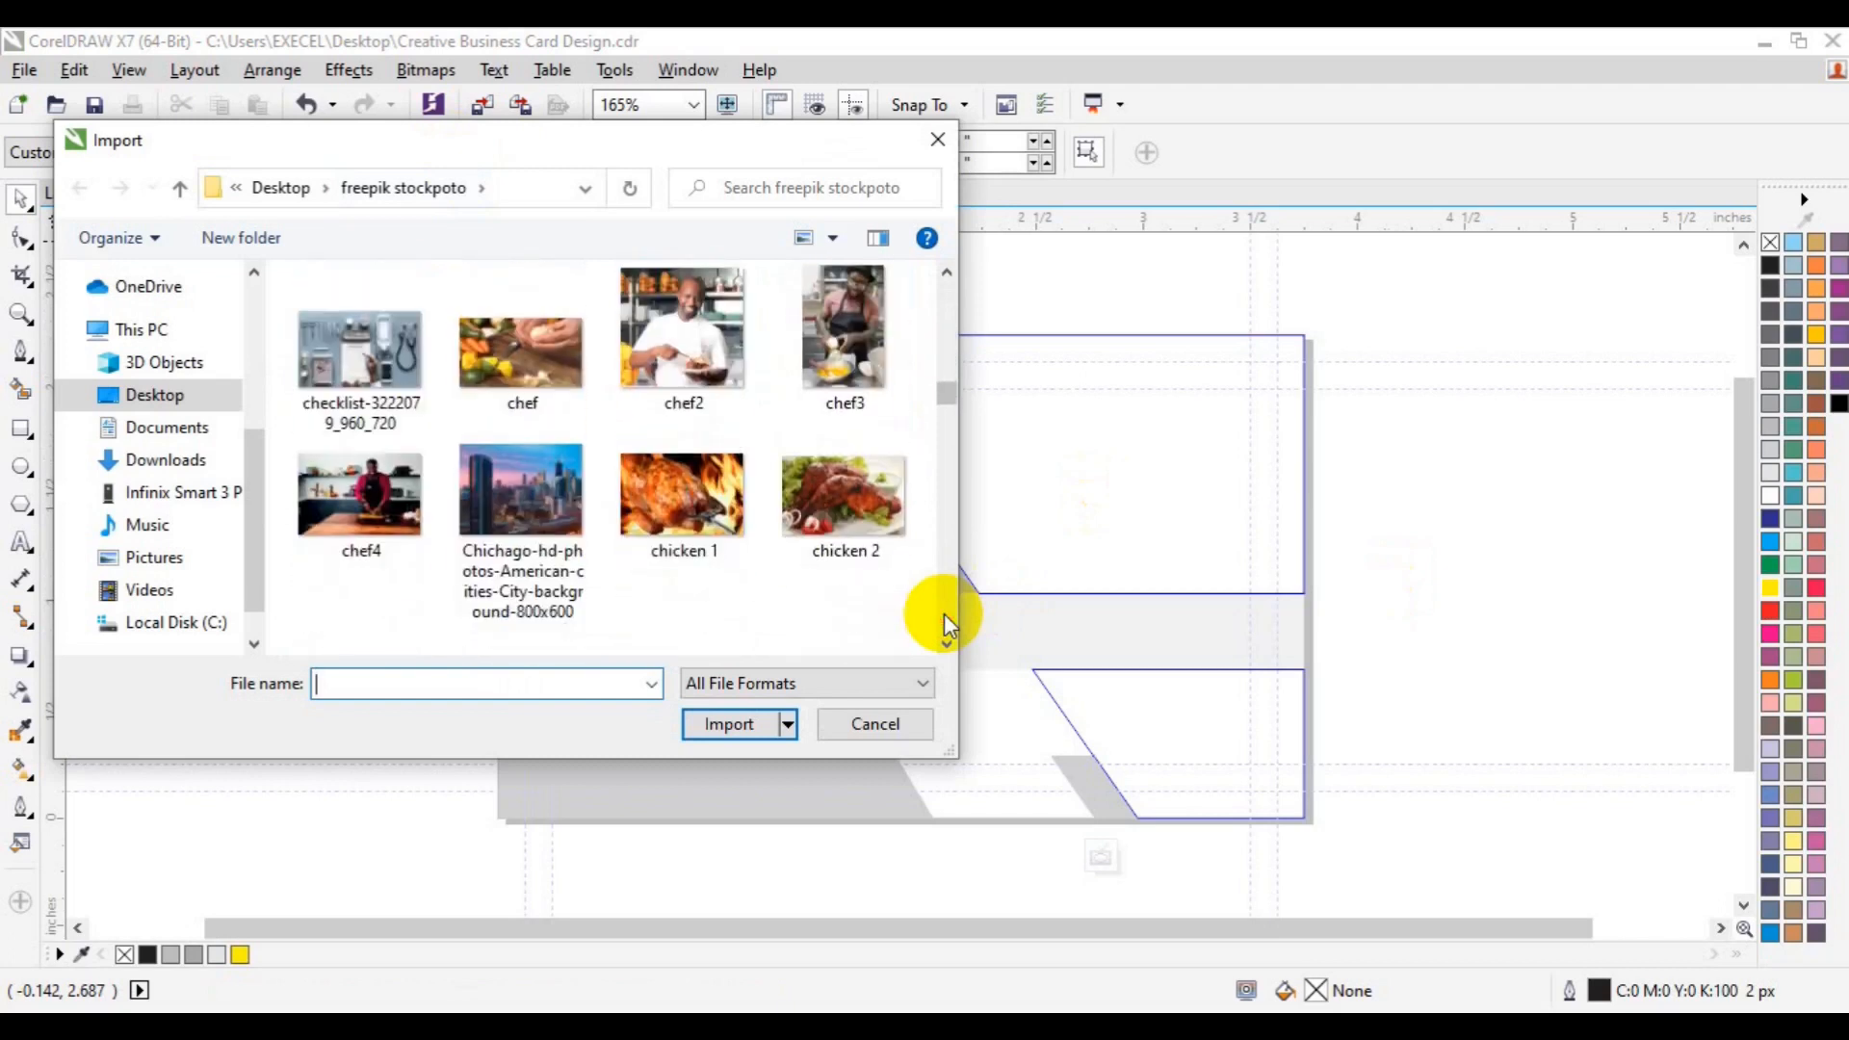
left_click(948, 273)
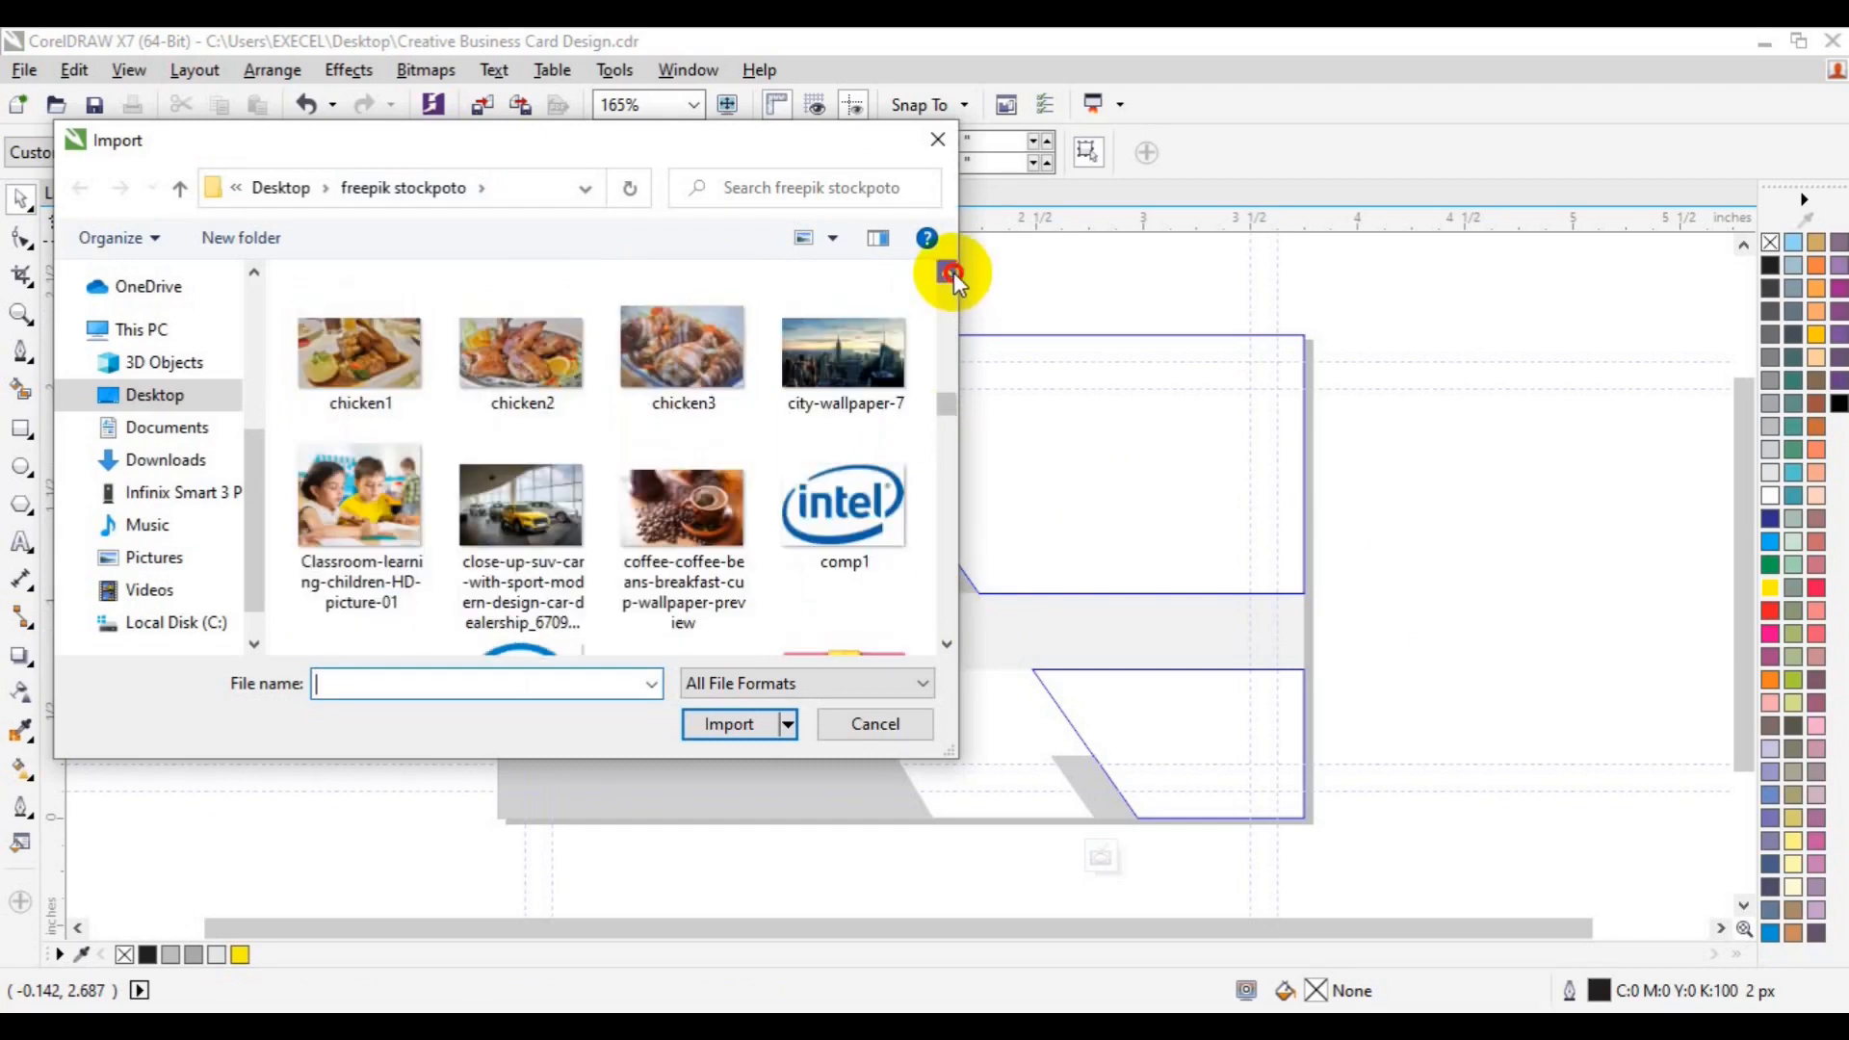
left_click(845, 395)
left_click(732, 724)
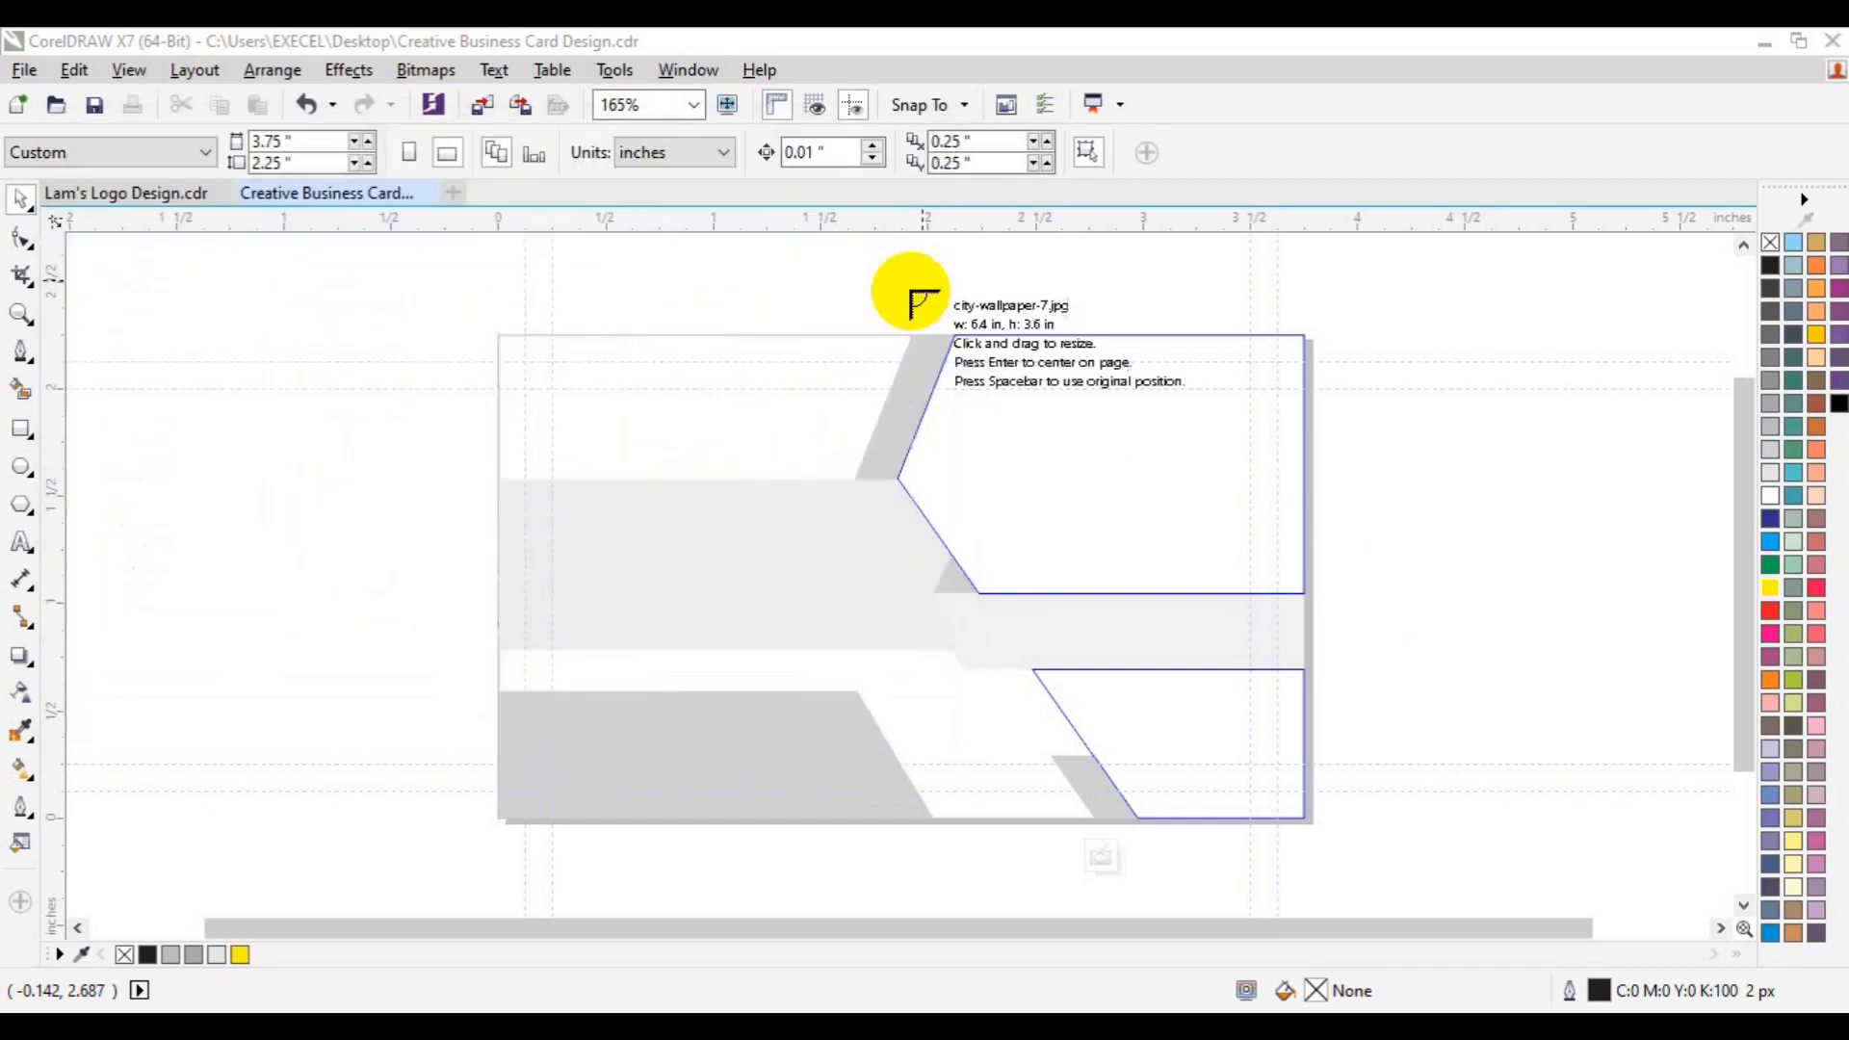
- Place the city photo and shift it left inside the right-hand PowerClip to frame the skyscrapers
left_click_drag(882, 305, 1694, 814)
left_click_drag(1305, 628, 1099, 630)
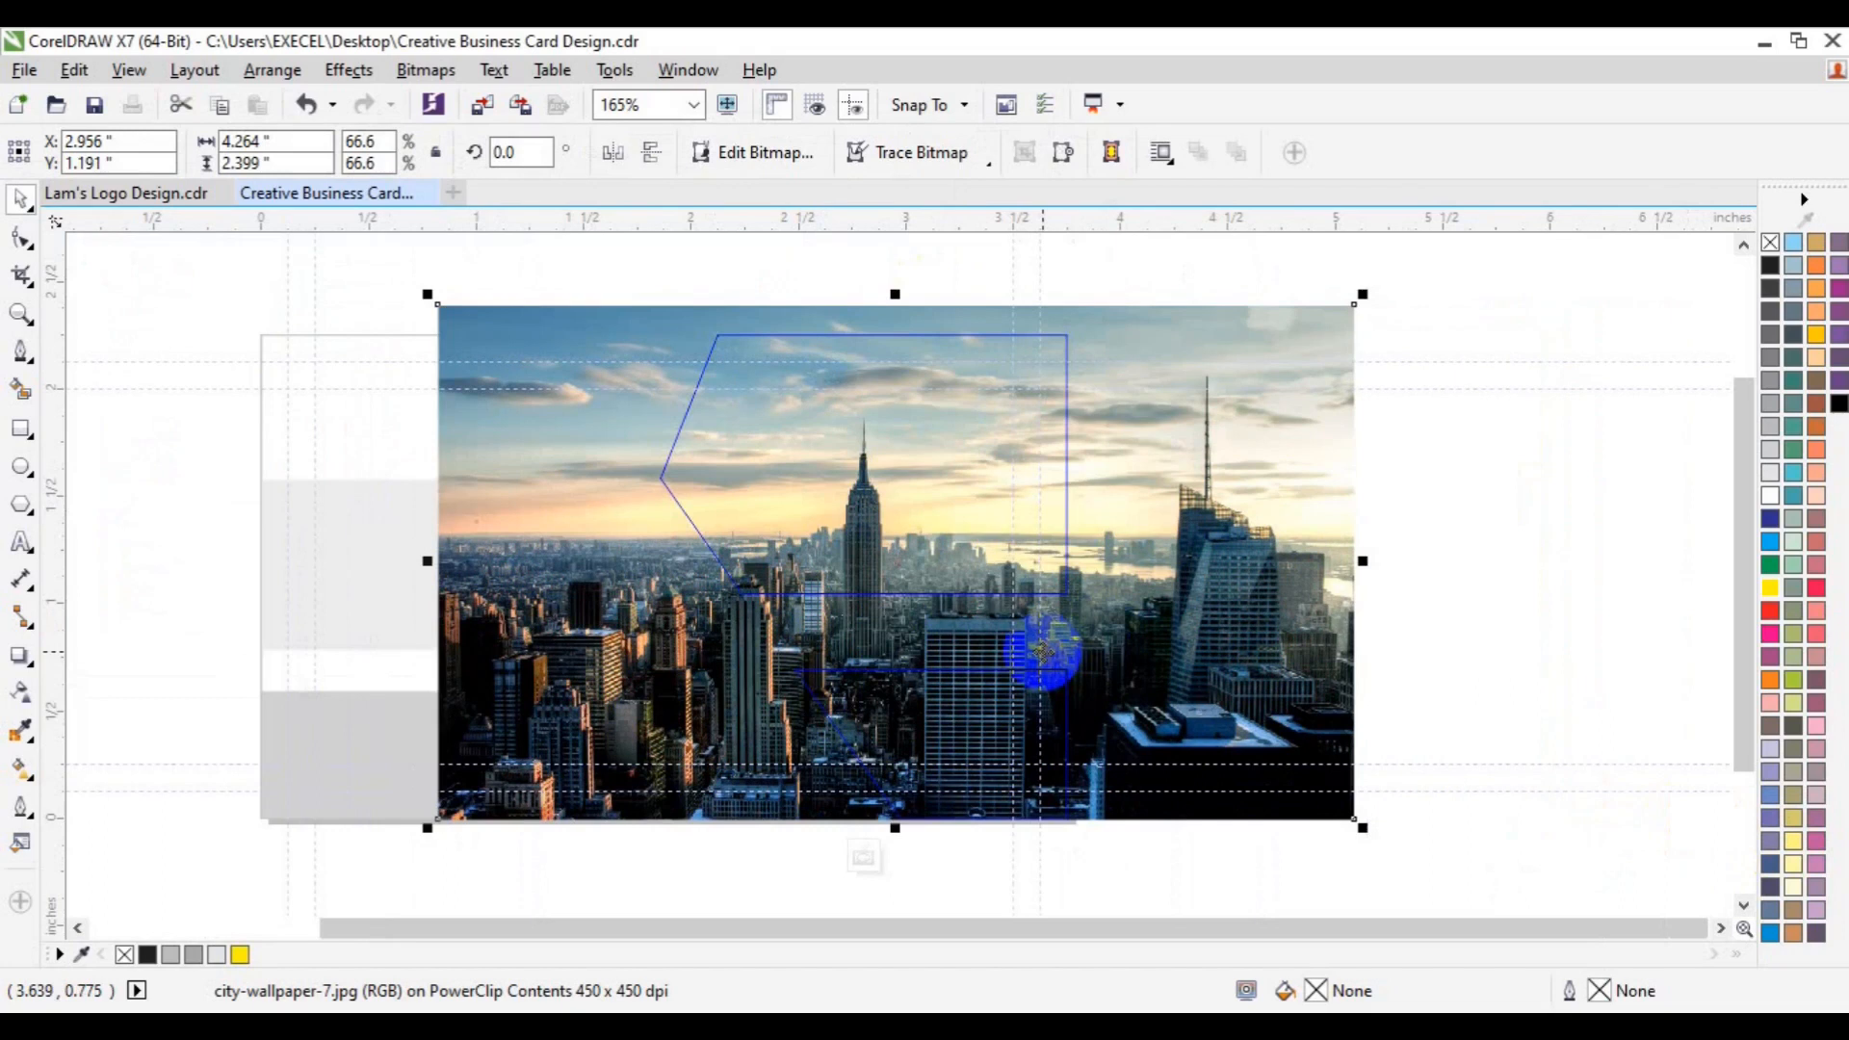
left_click_drag(1018, 651, 765, 644)
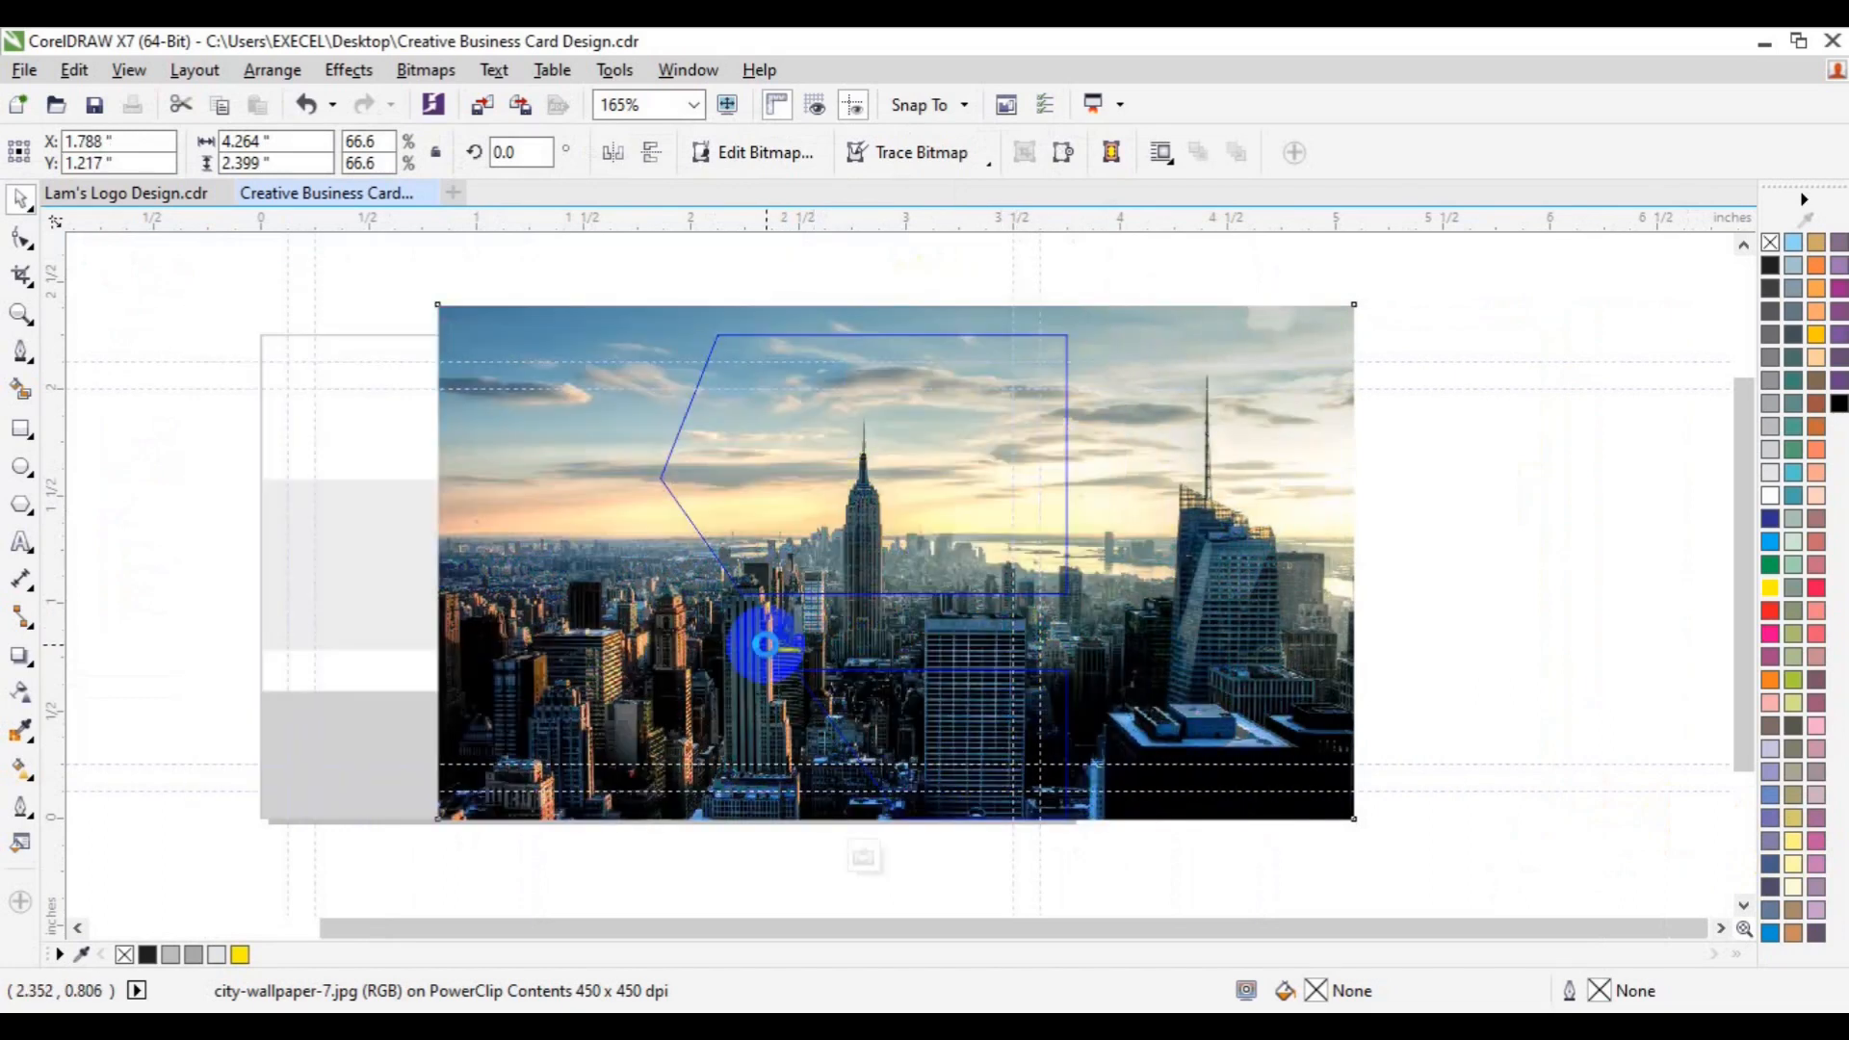
mouse_move(947, 663)
left_mouse_down()
mouse_move(900, 652)
mouse_move(915, 663)
left_mouse_up()
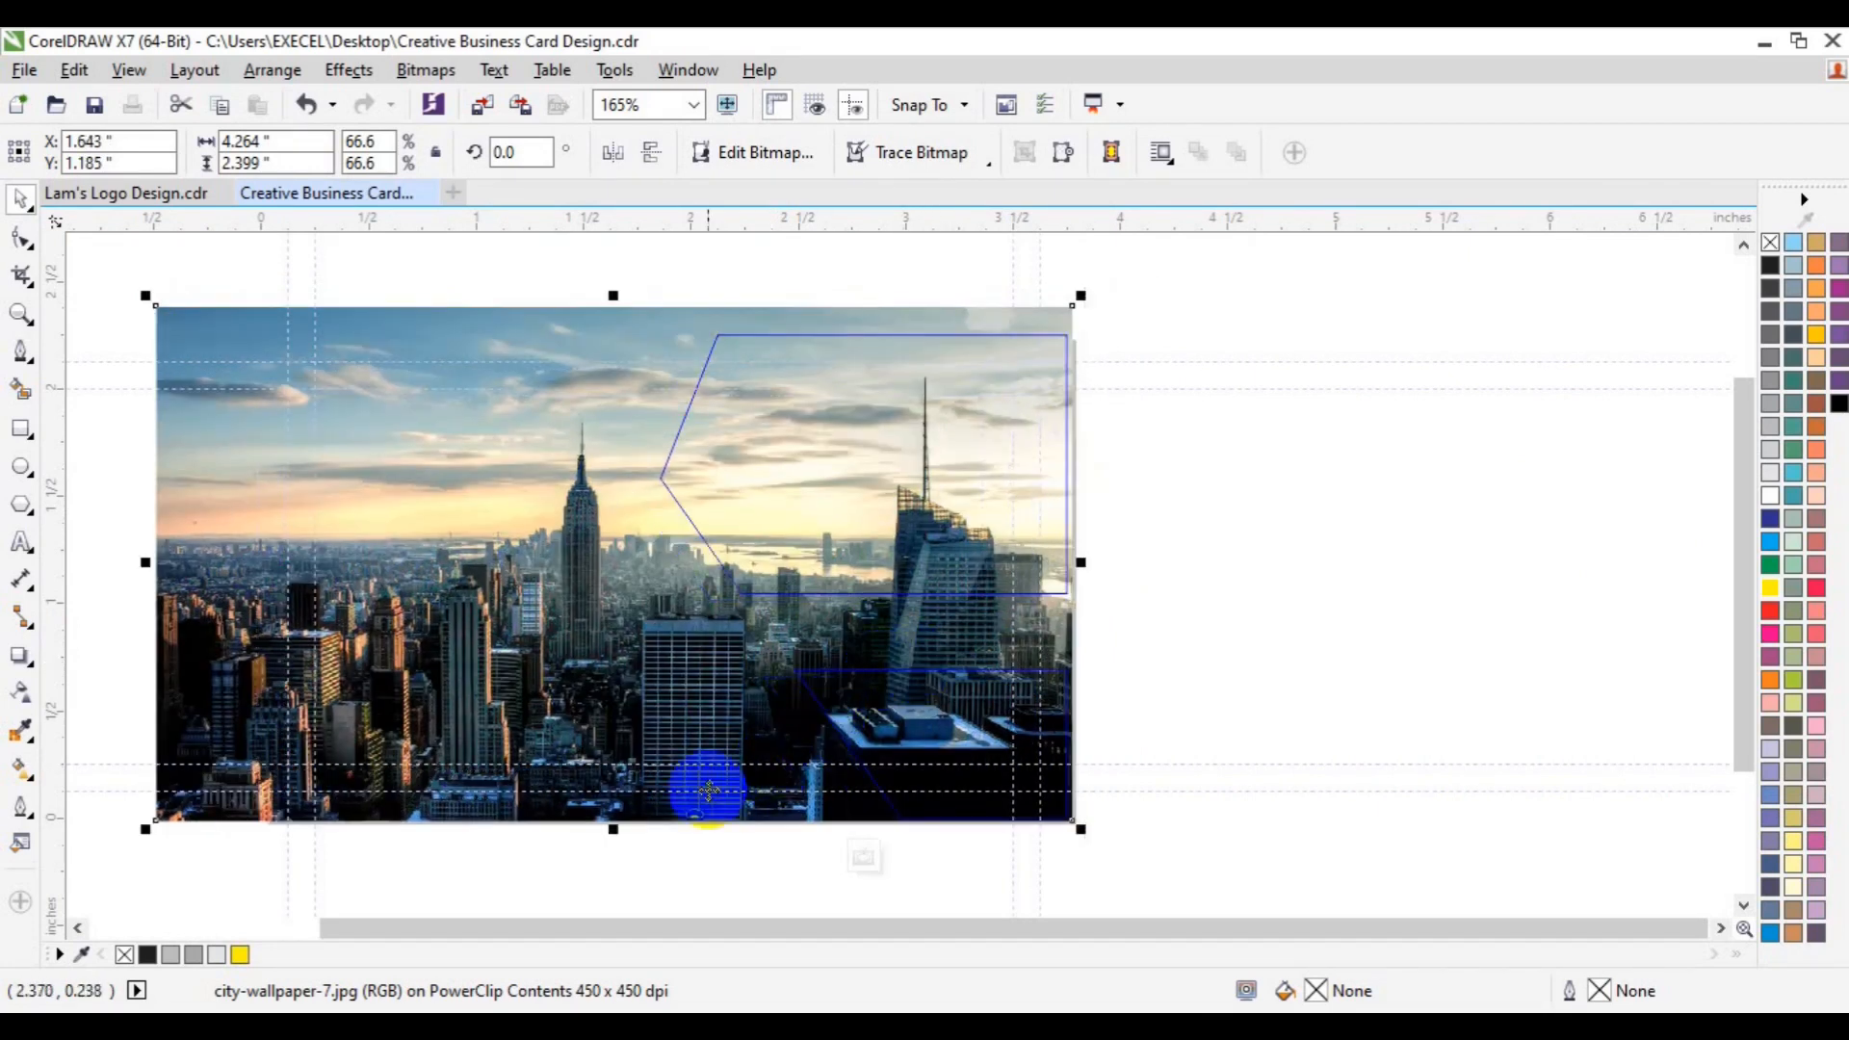
left_click(860, 856)
- Reopen the PowerClip contents to recheck the skyline framing, then finish editing
left_click(1262, 681)
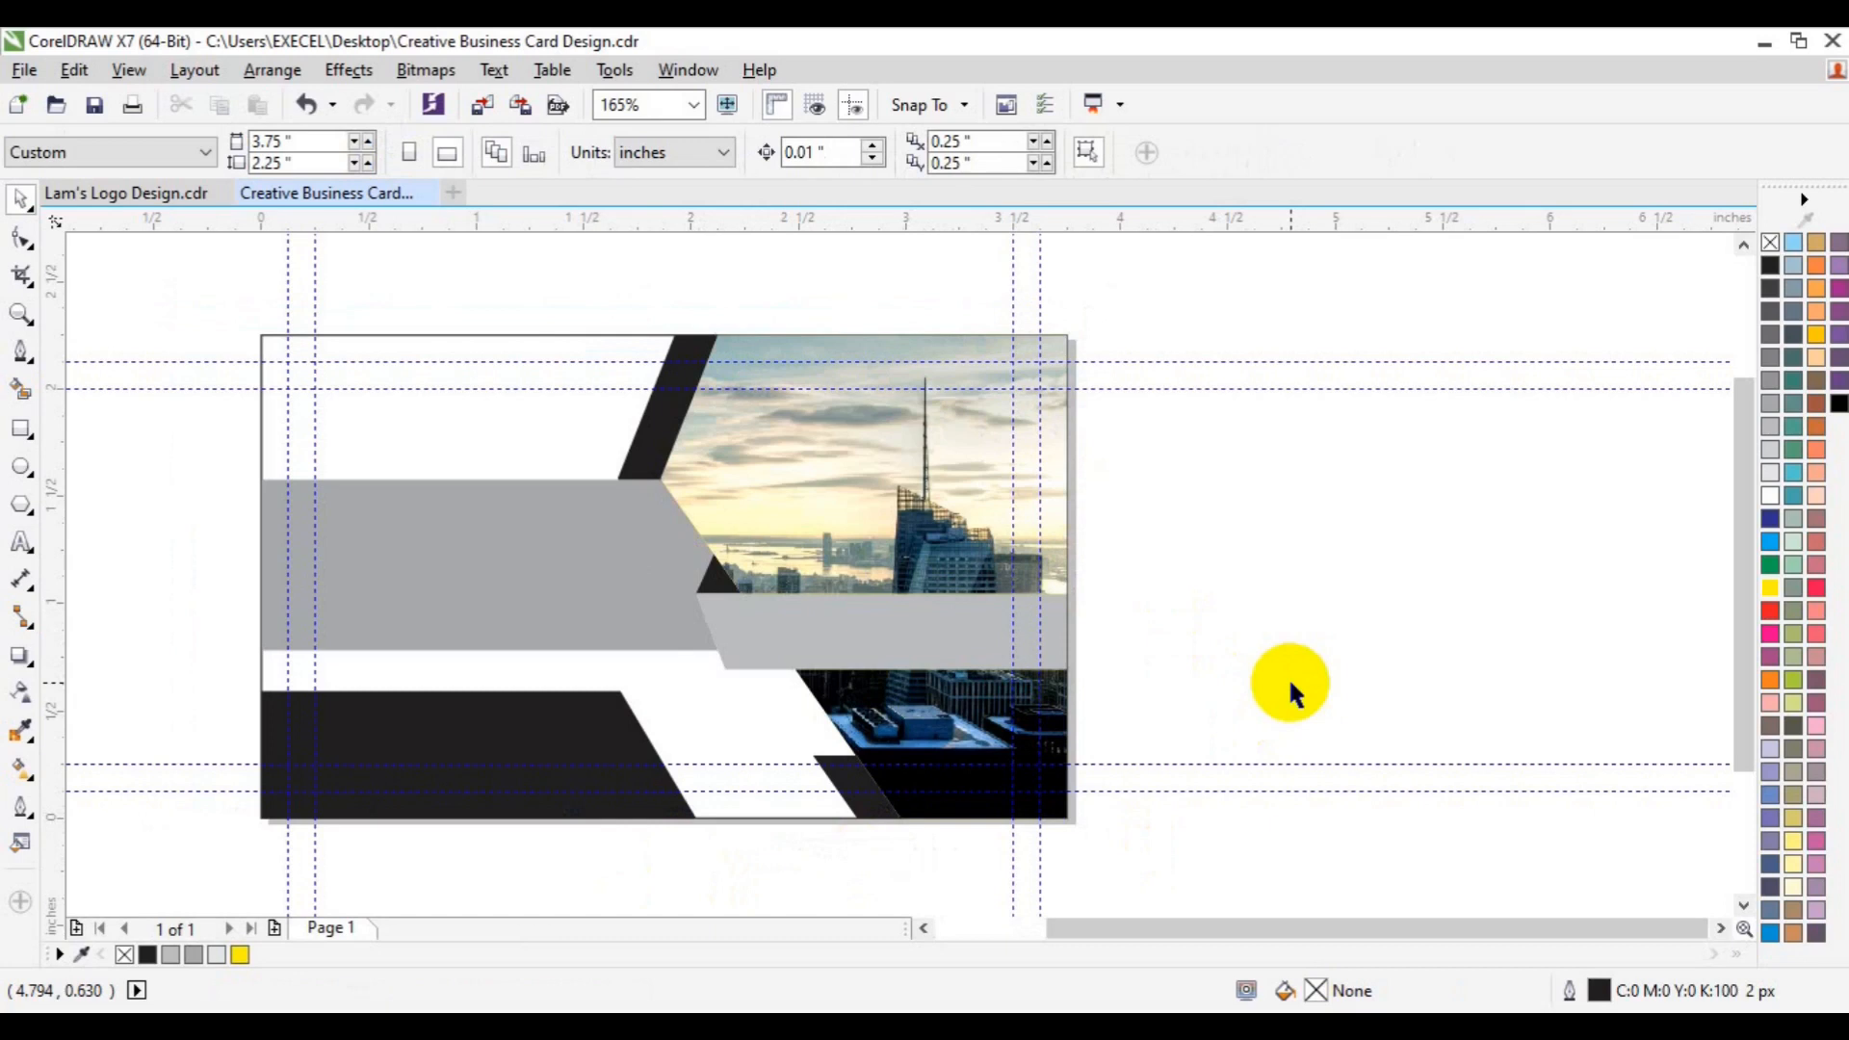
key("ctrl+z")
left_click(801, 867)
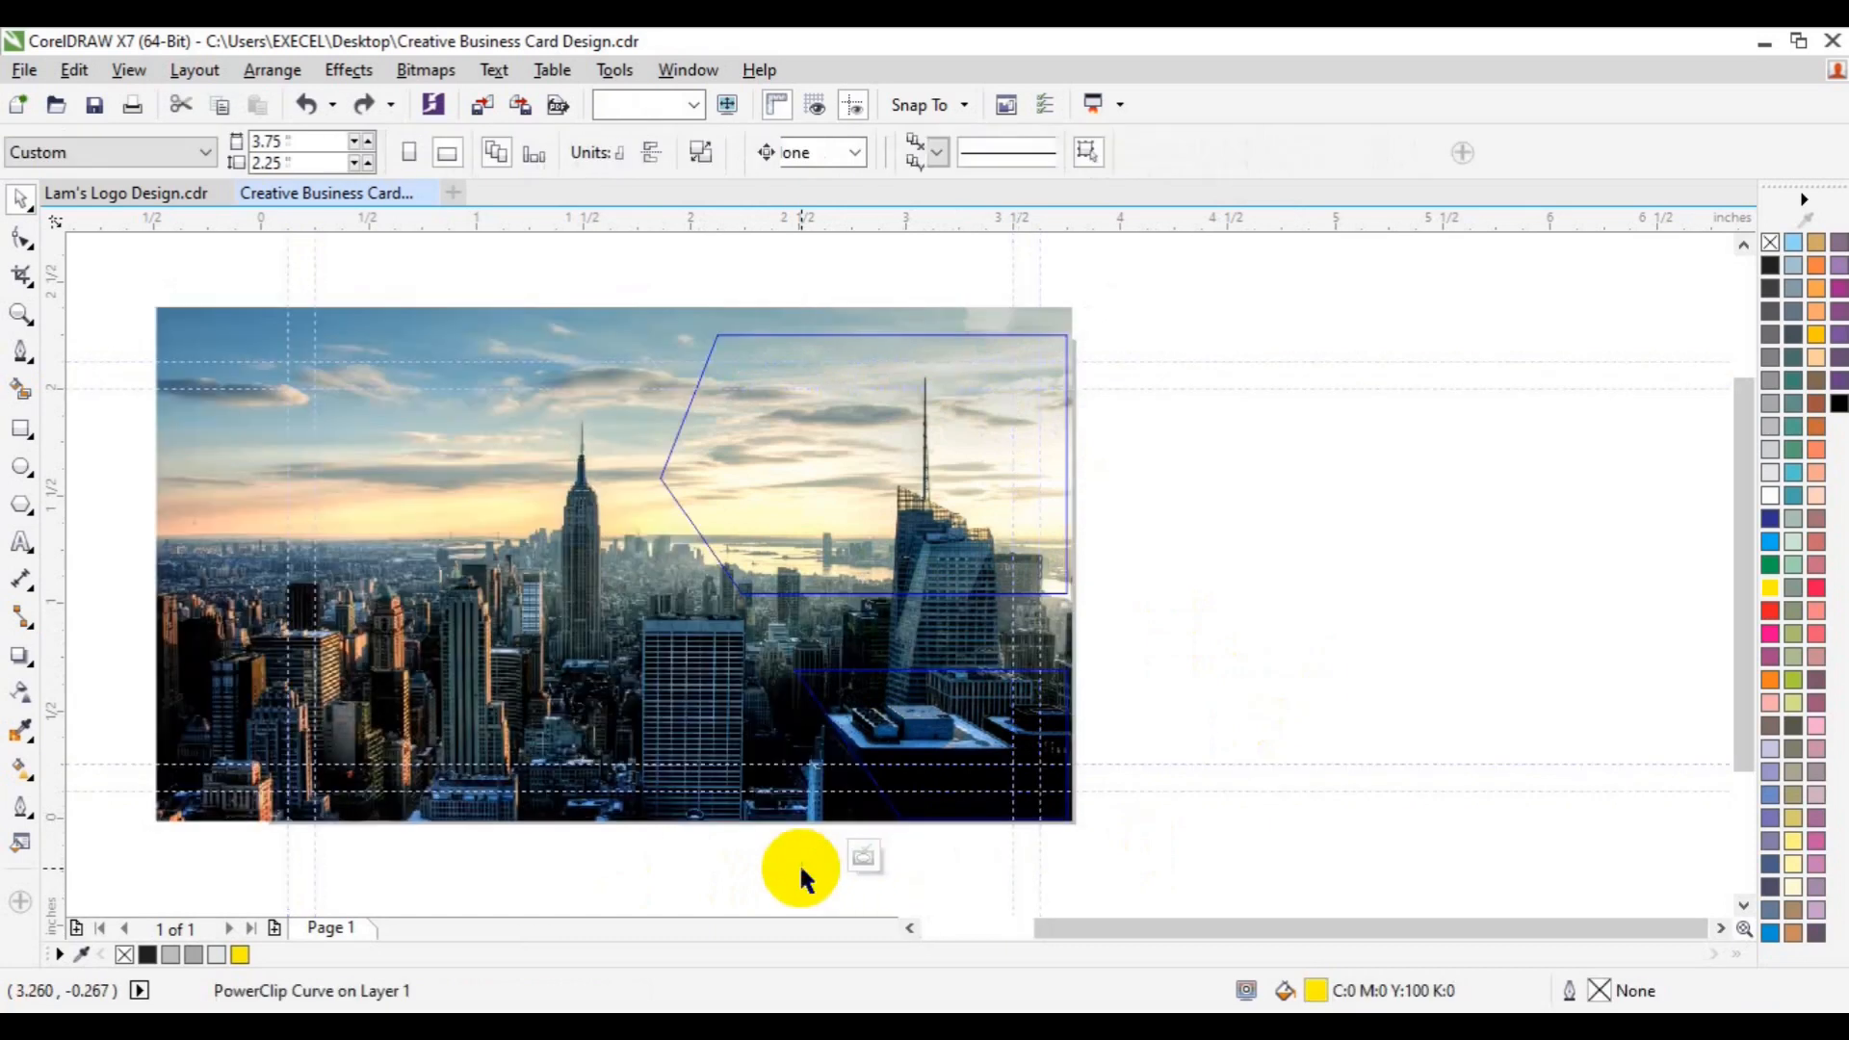
left_click(857, 910)
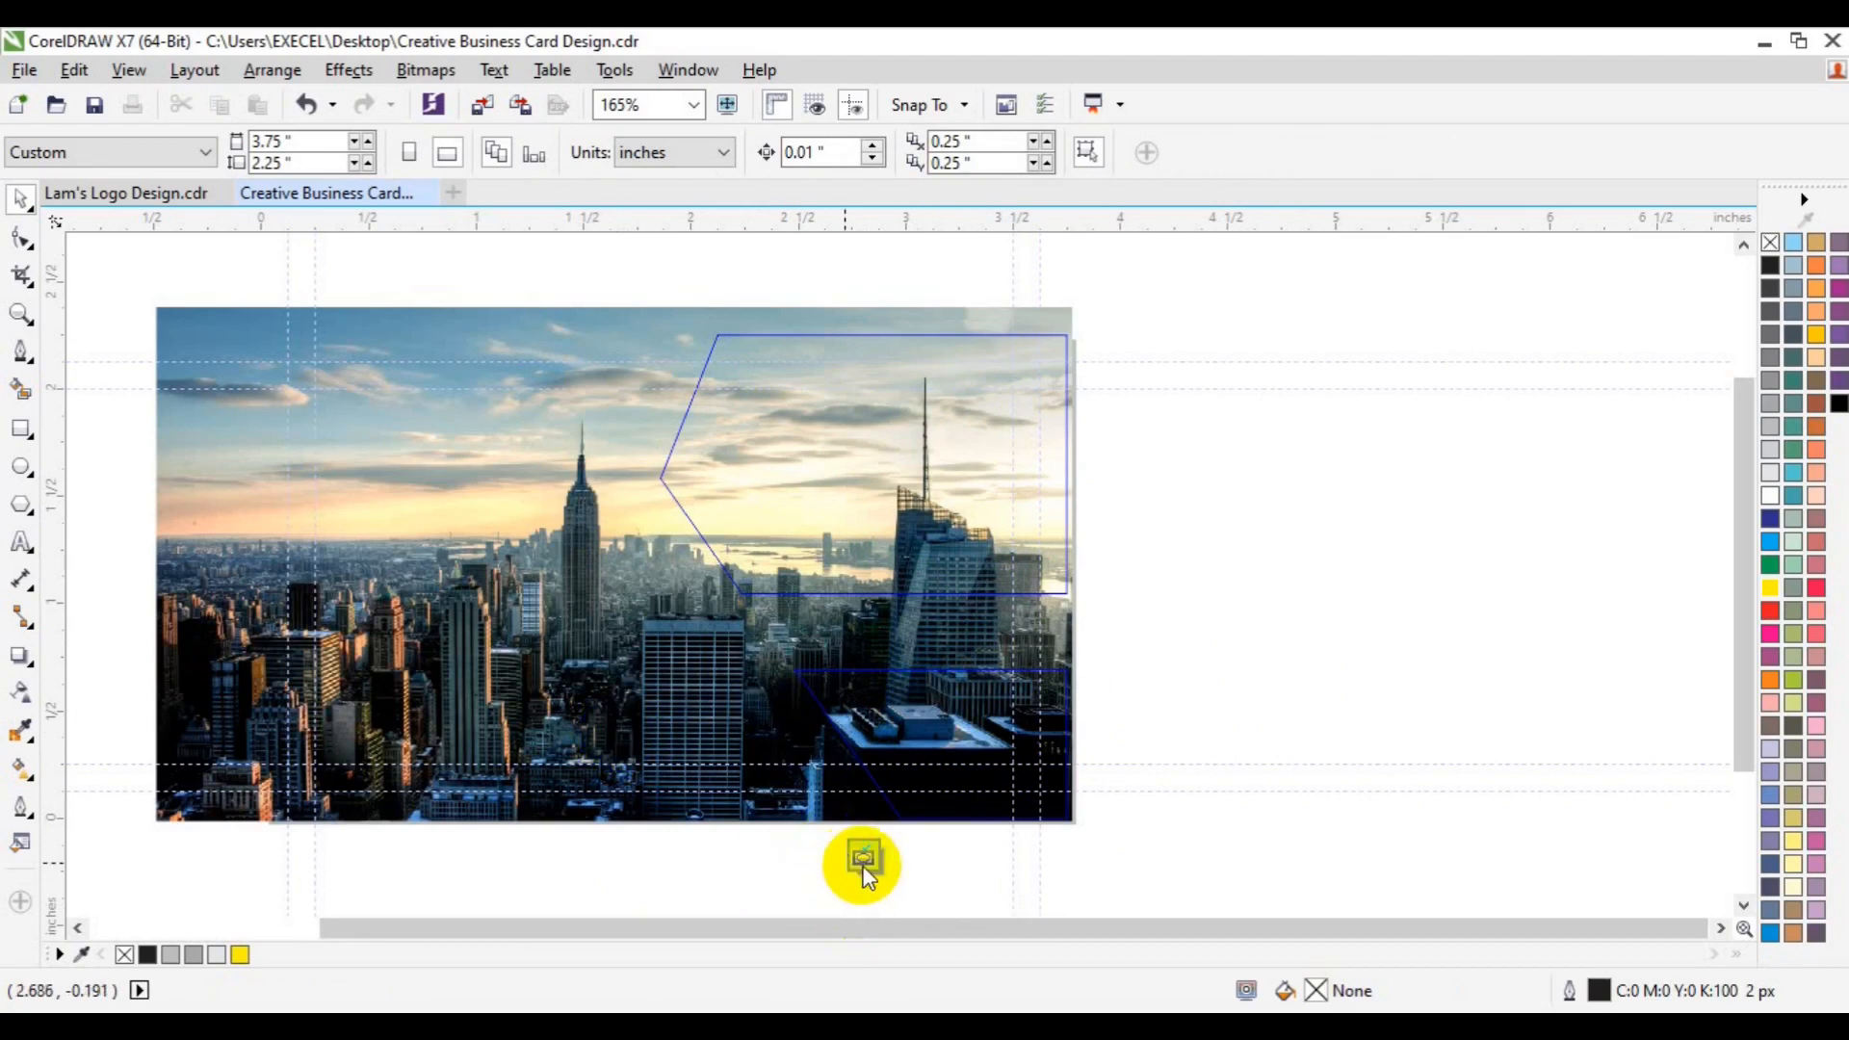
left_click(863, 871)
left_click(1316, 632)
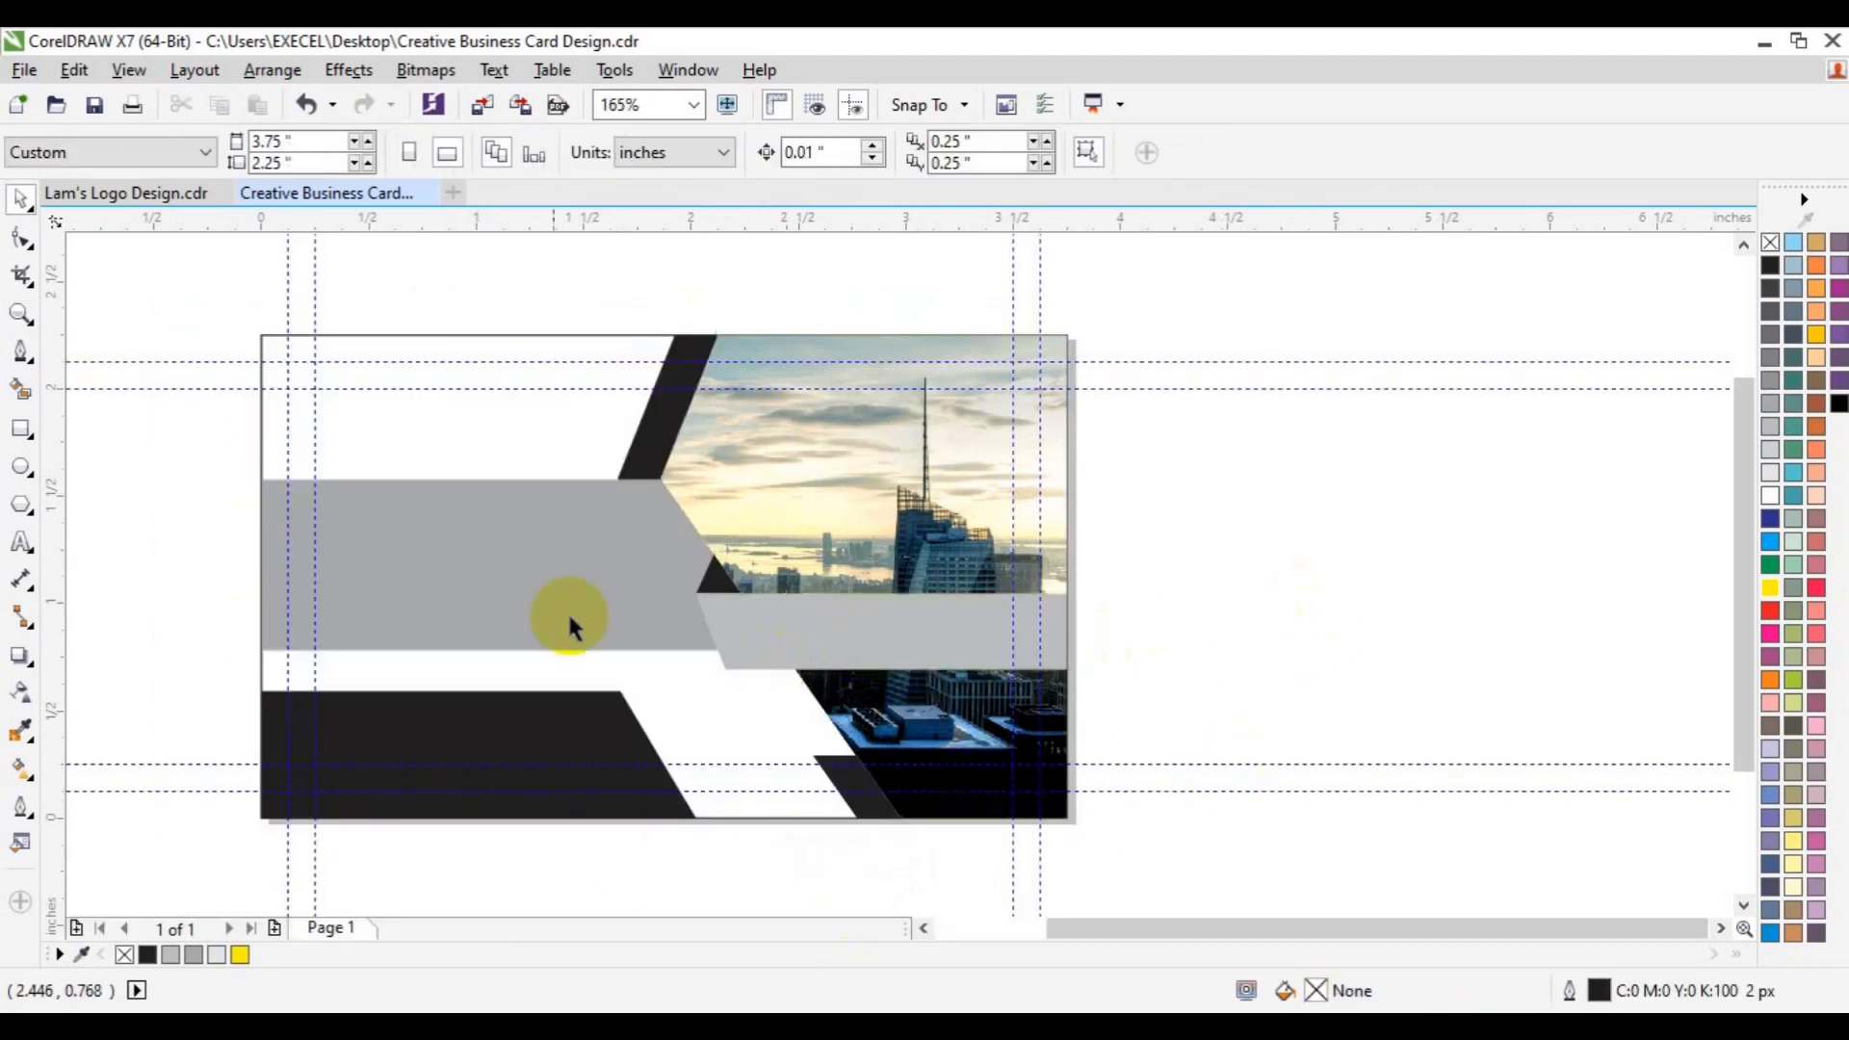
- Fill the left grey band orange and the top black slanted shape yellow
left_click(616, 619)
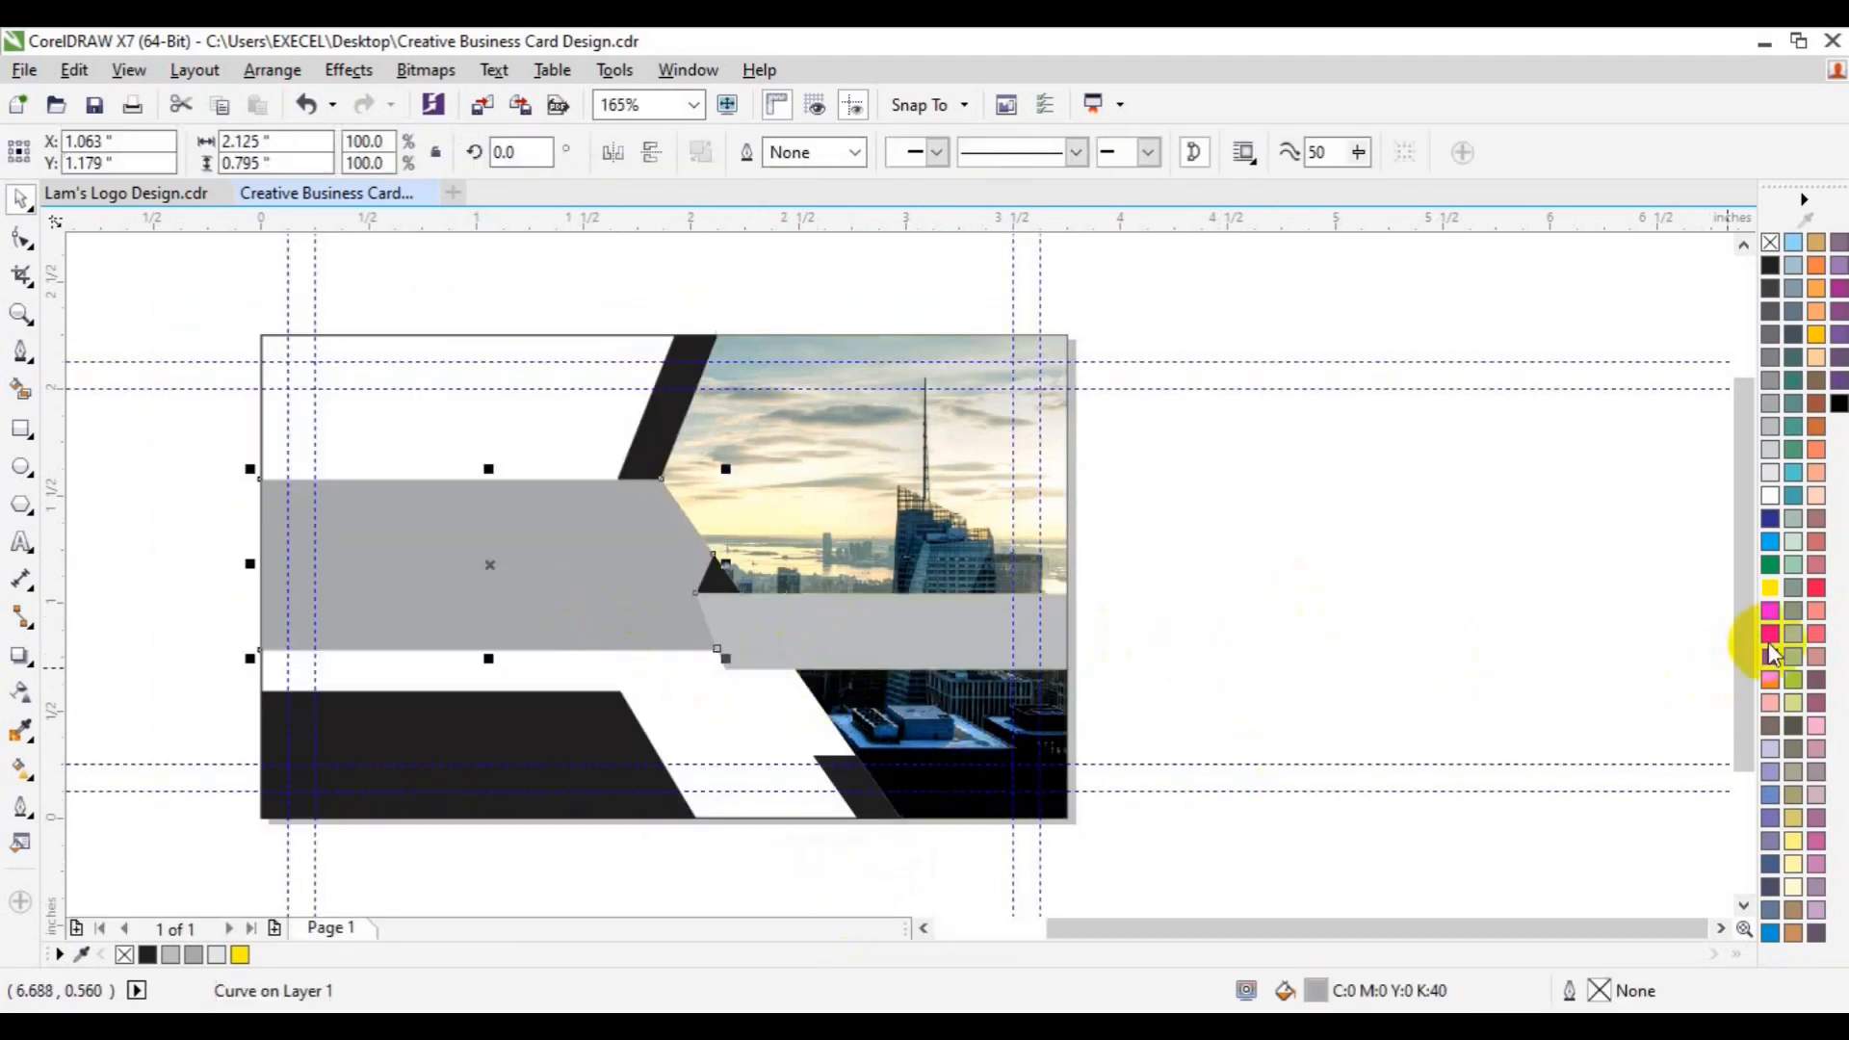
left_click(1772, 590)
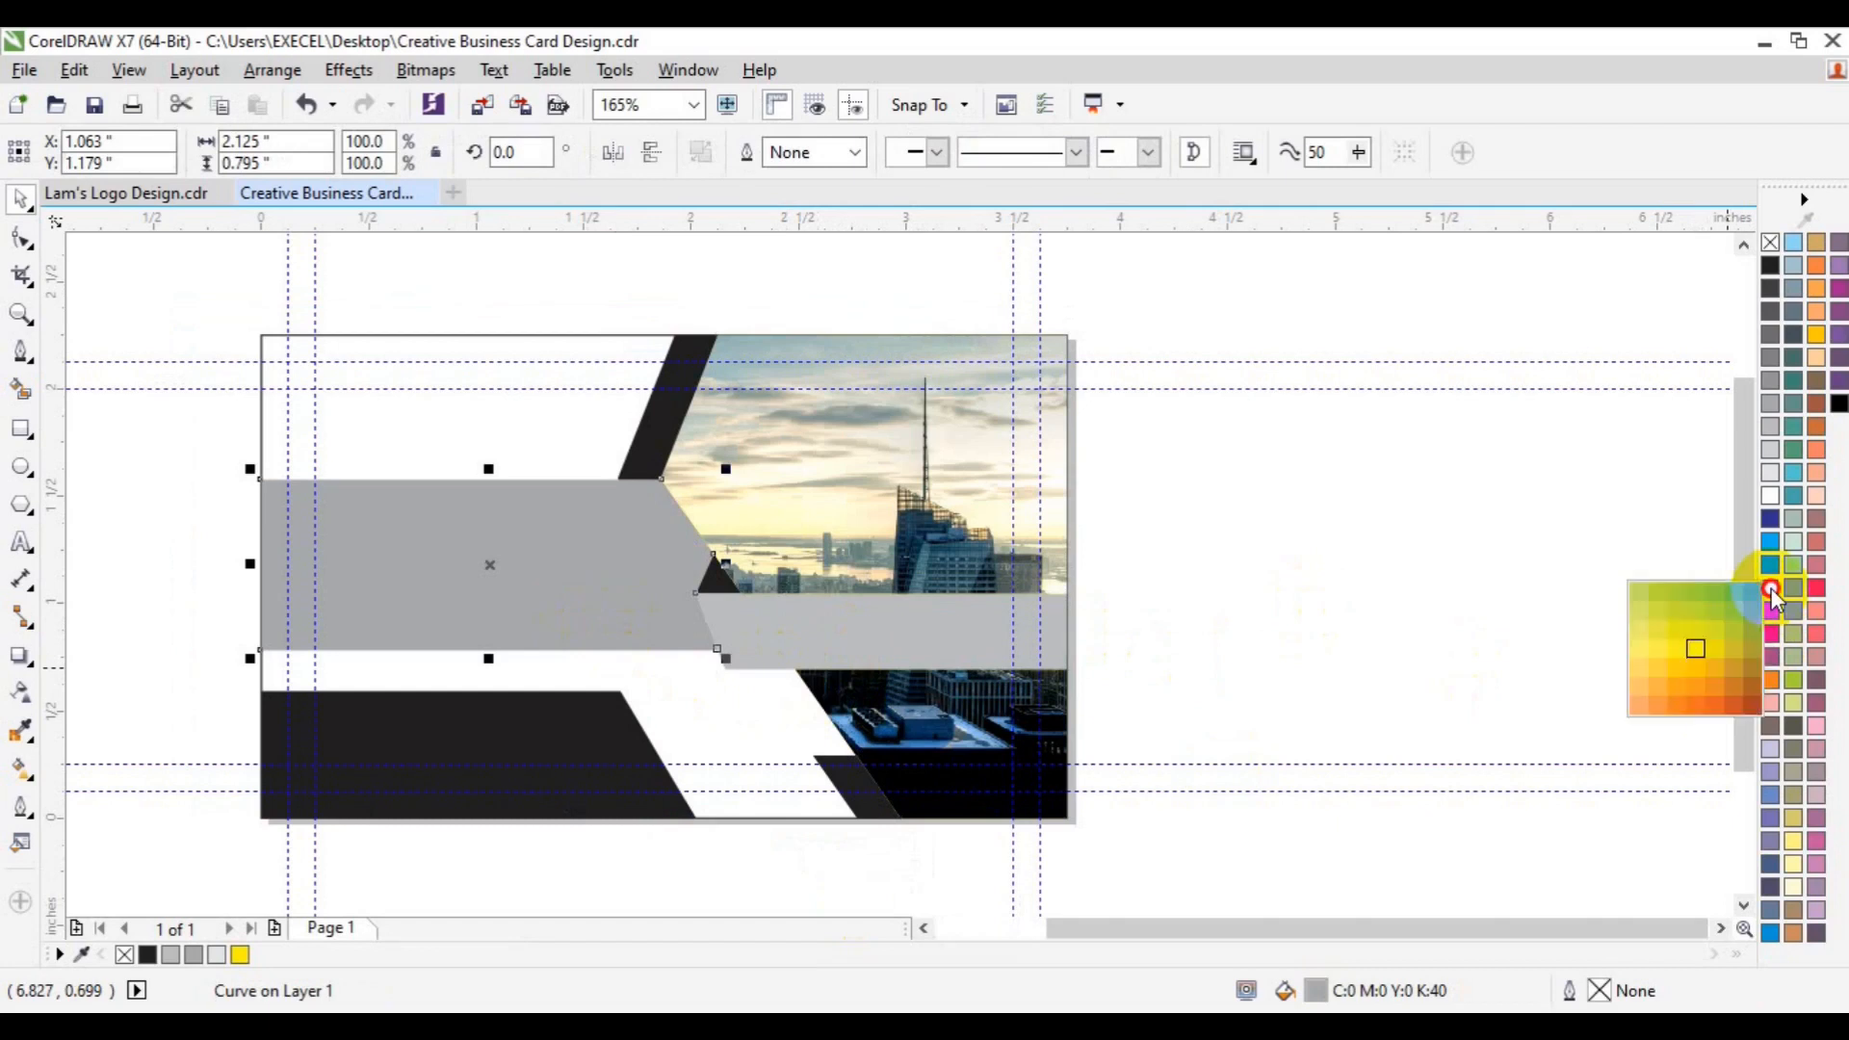
left_click(1713, 686)
left_click(1286, 568)
left_click(667, 446)
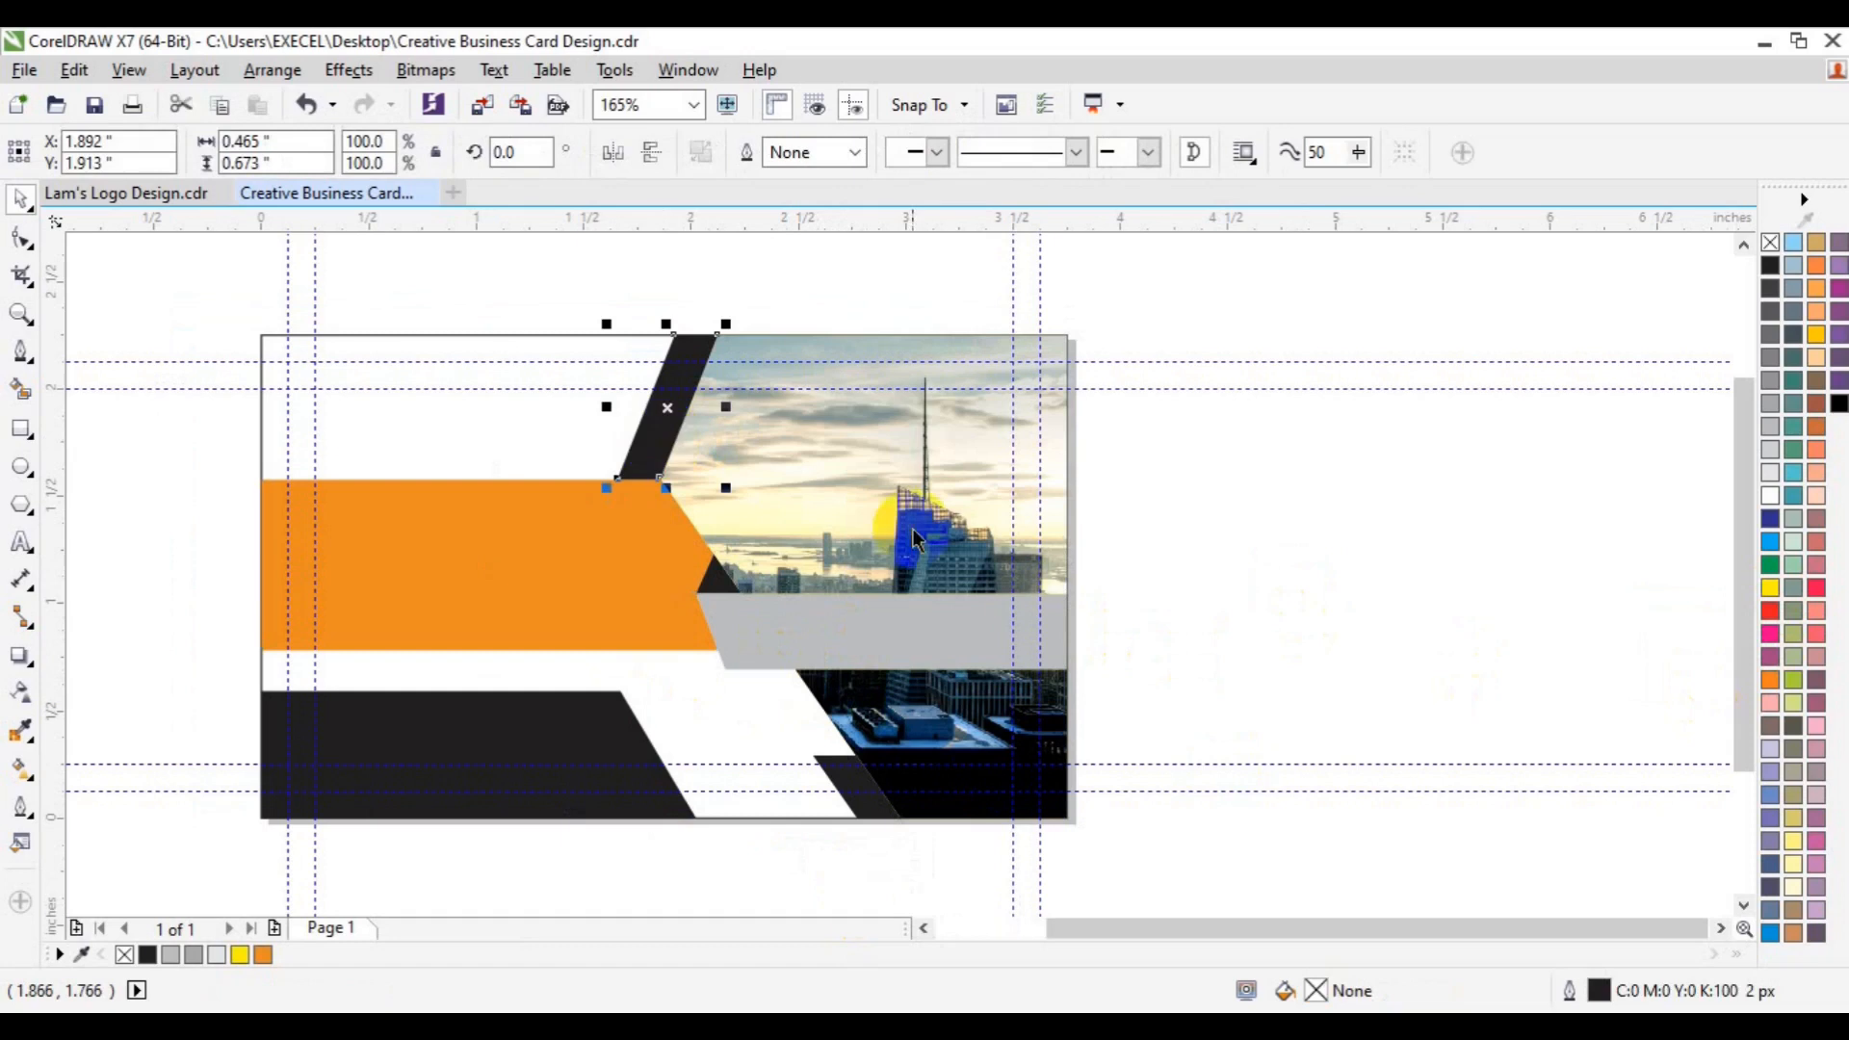
left_click(1770, 588)
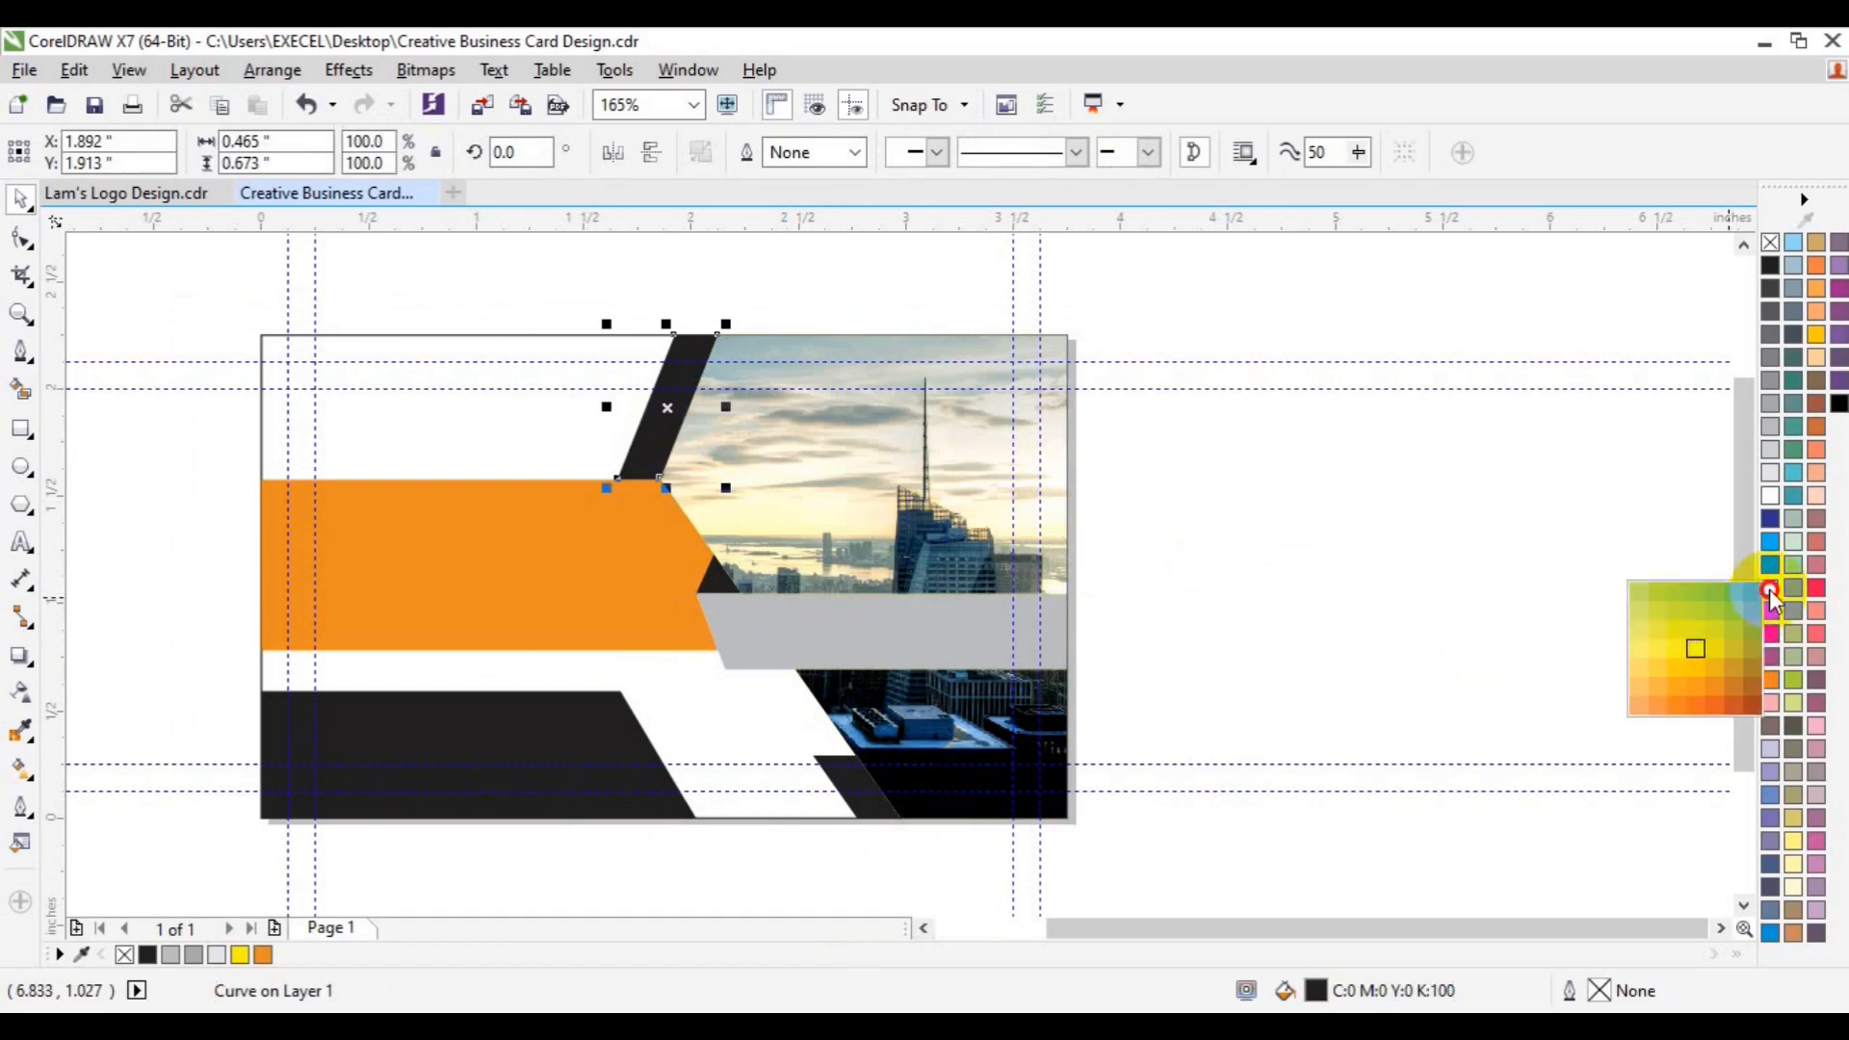
left_click(1700, 667)
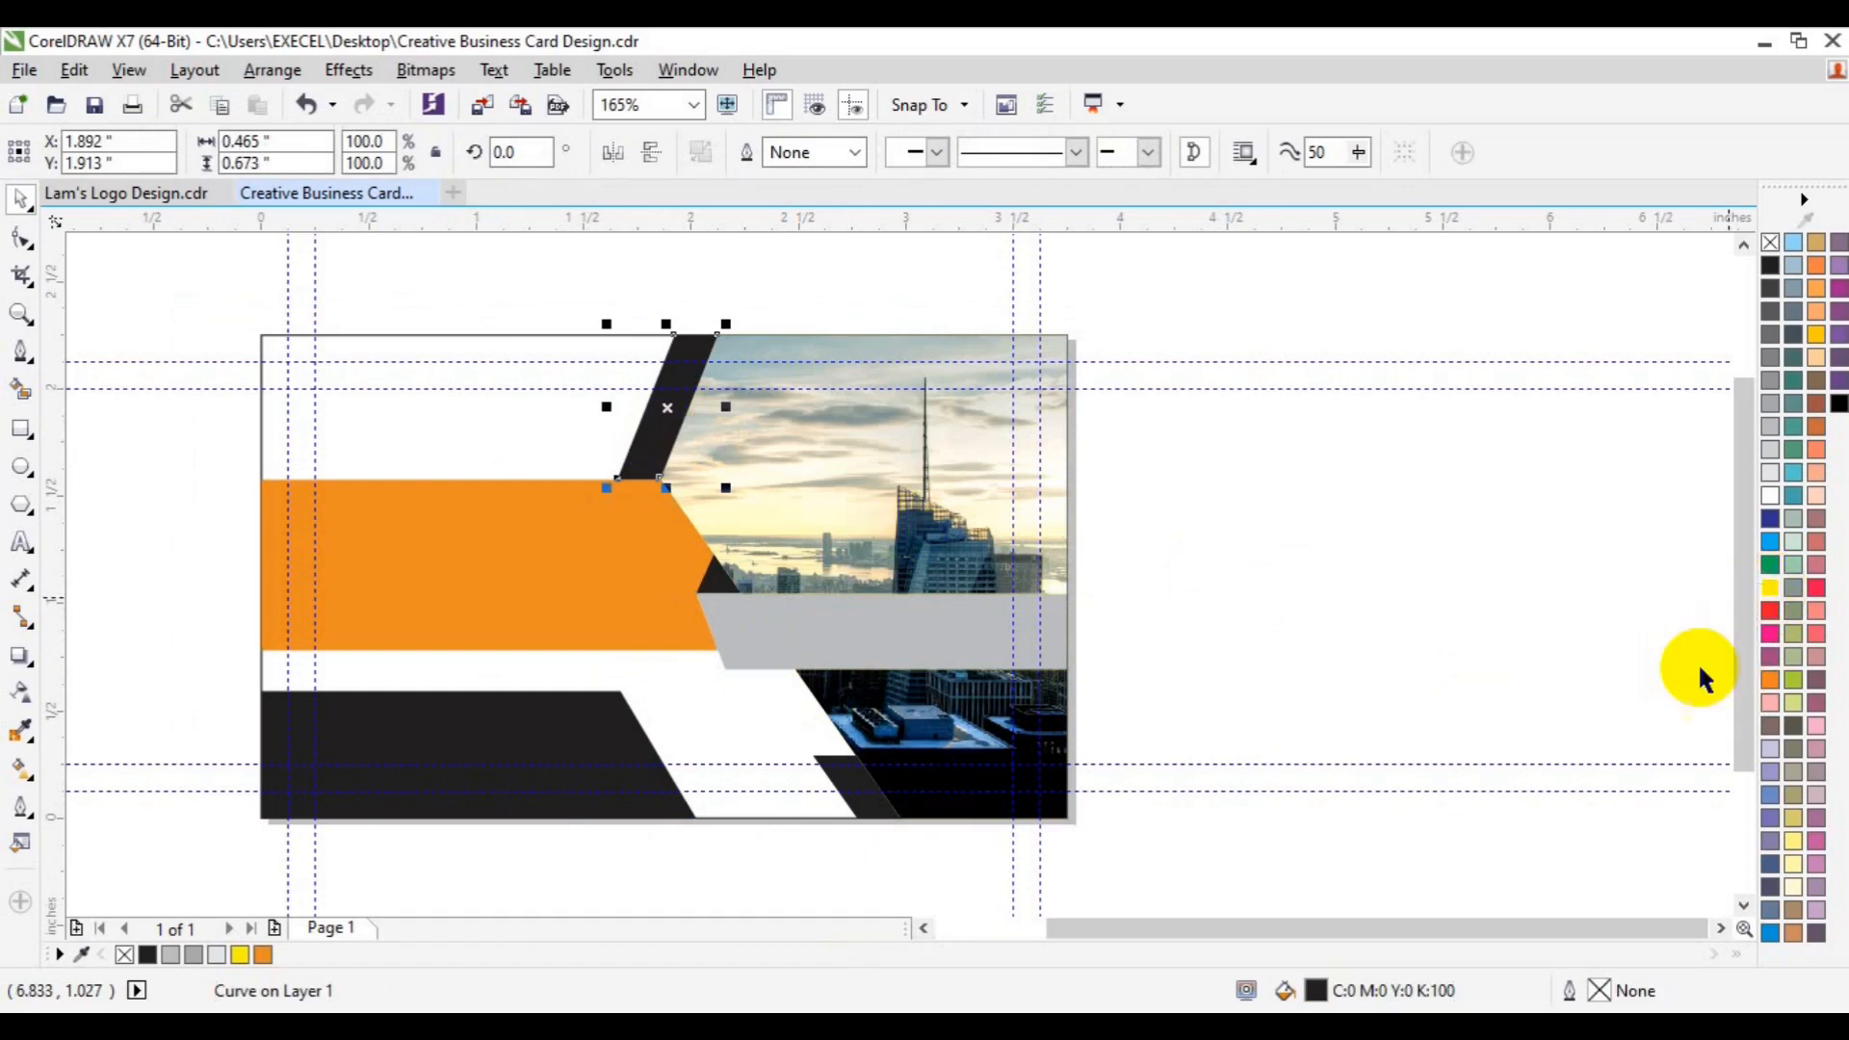
- Fill the small triangle yellow-gold and the right grey band orange from the document palette
left_click(722, 586)
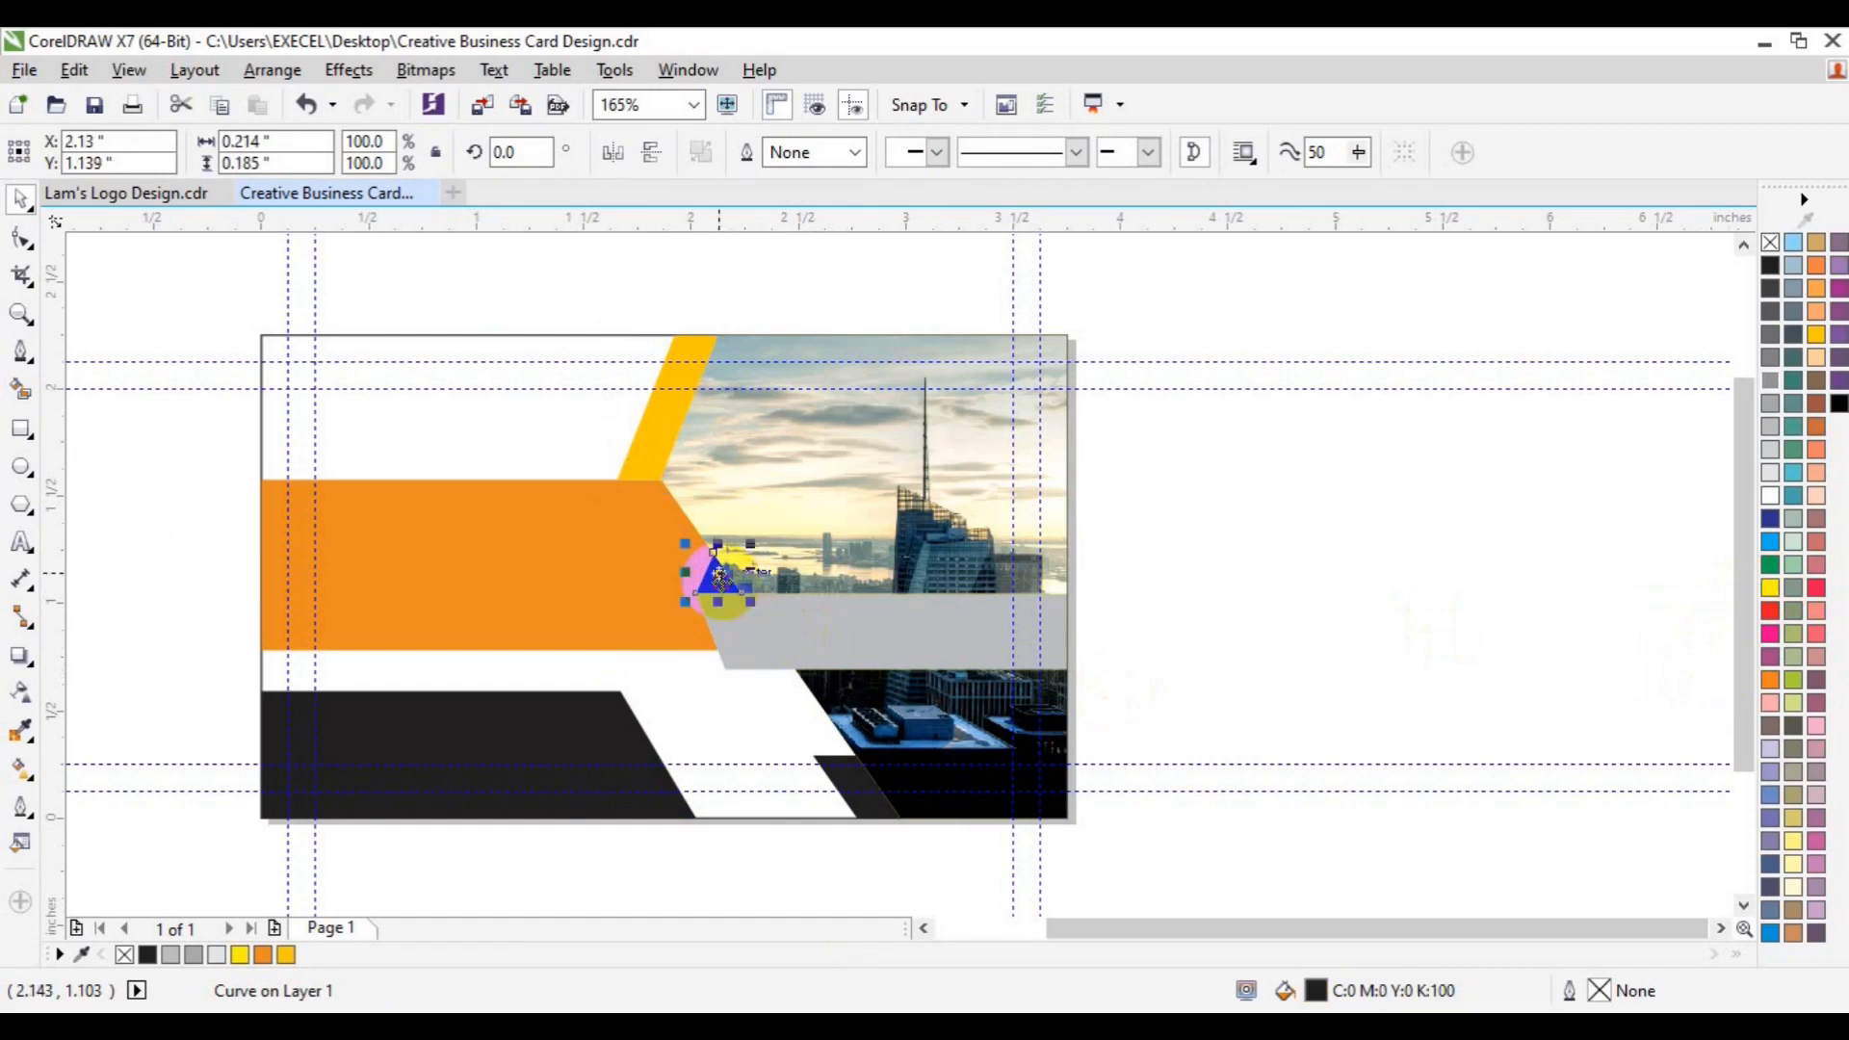
left_click(286, 955)
left_click(749, 635)
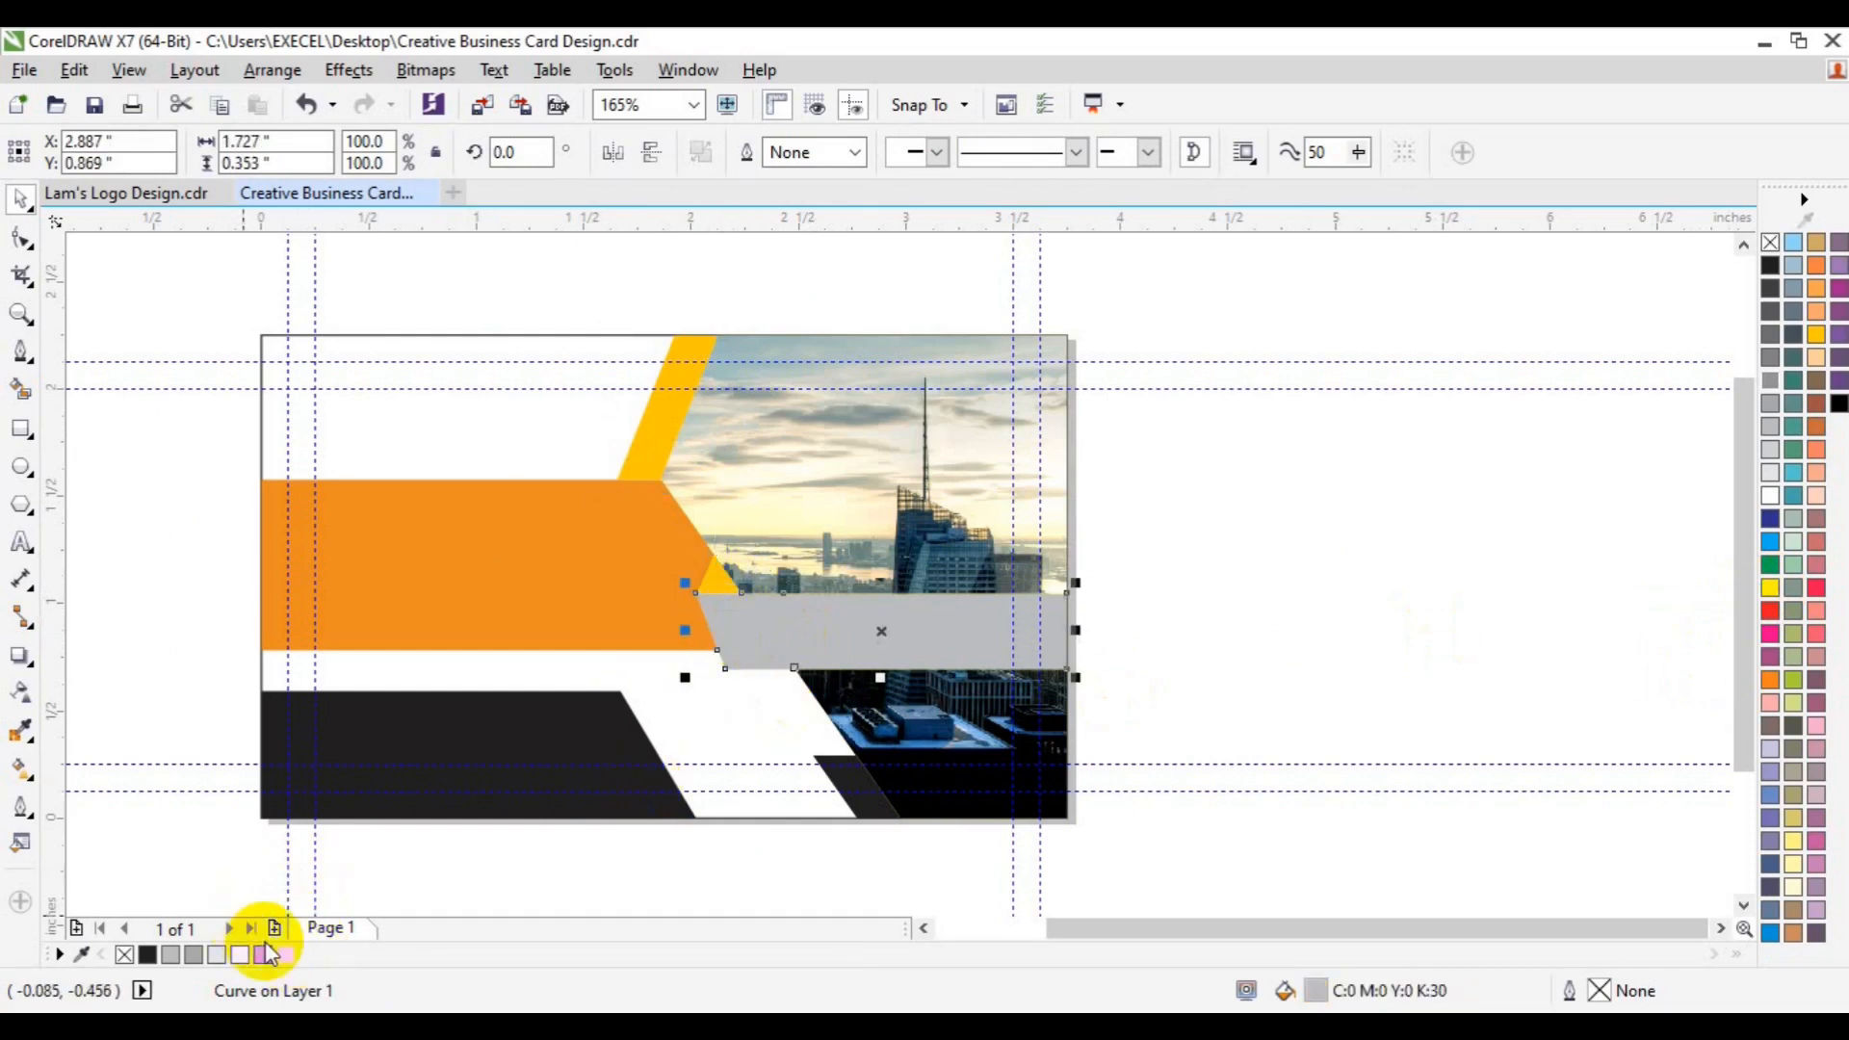
left_click(263, 954)
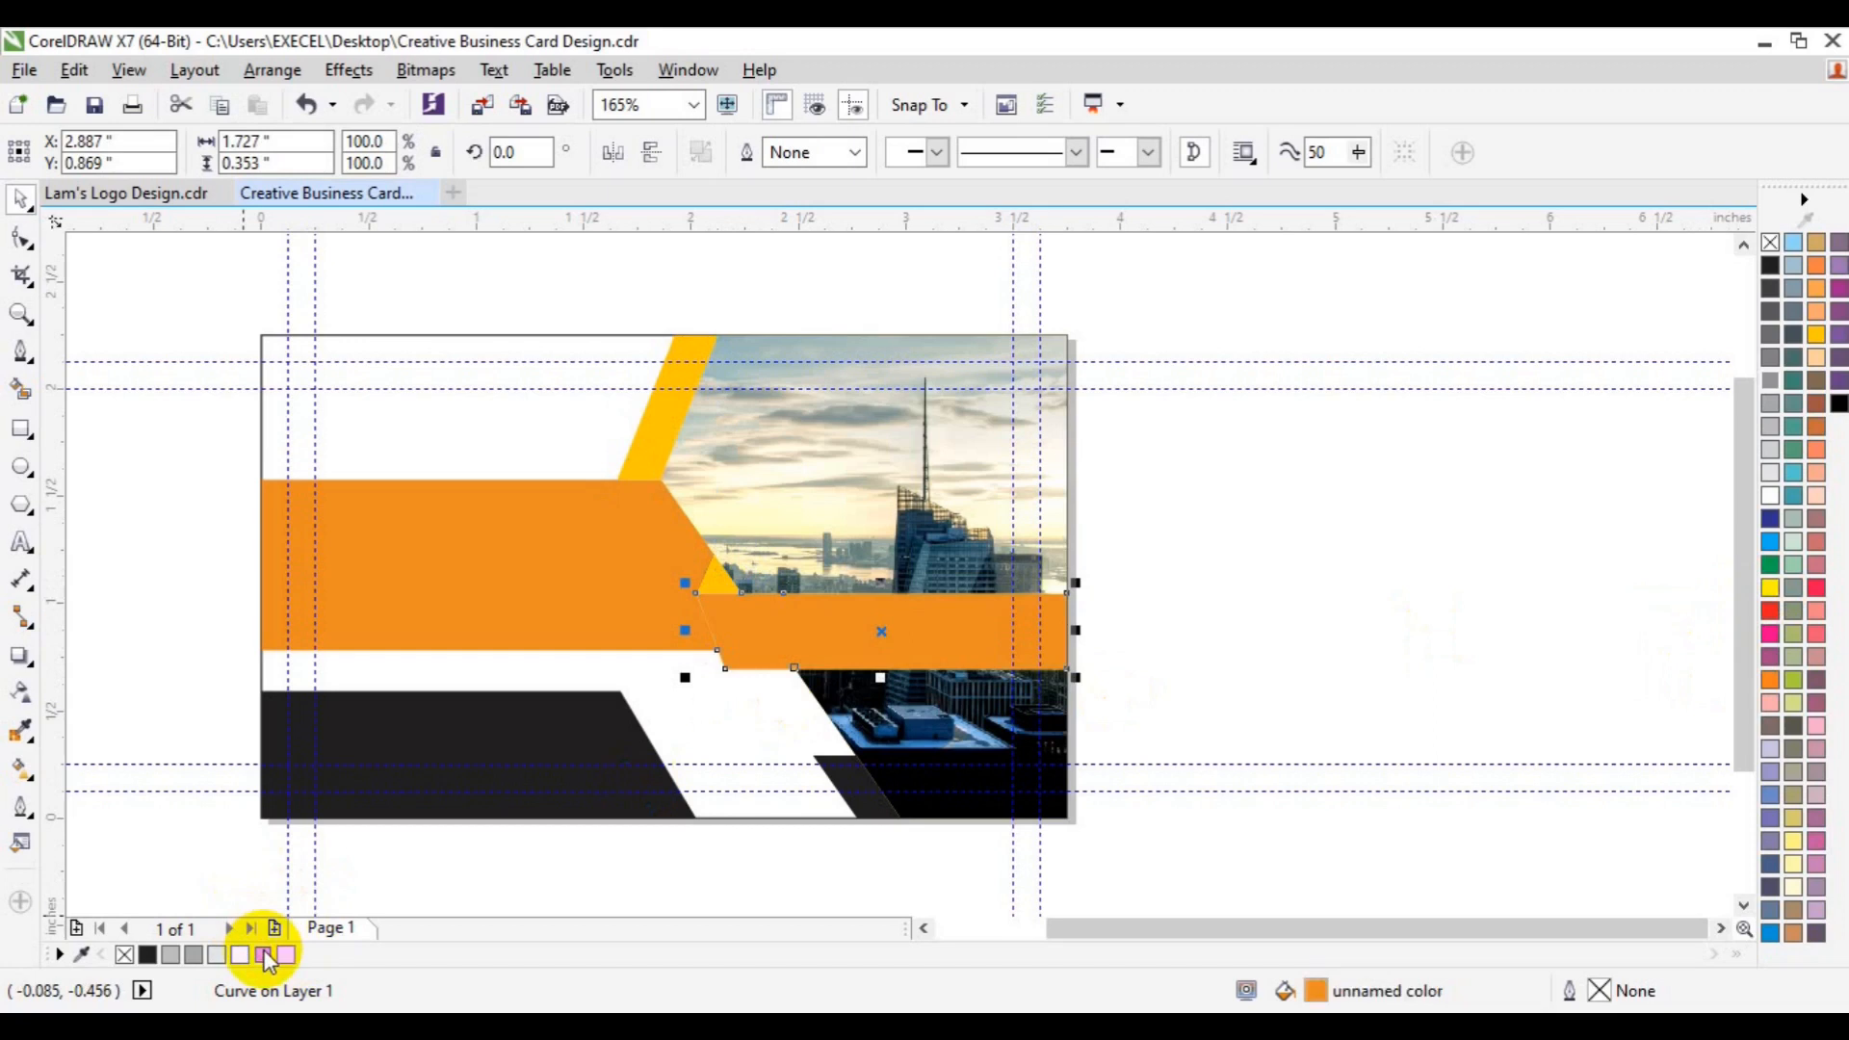
left_click(1273, 668)
left_click(582, 732)
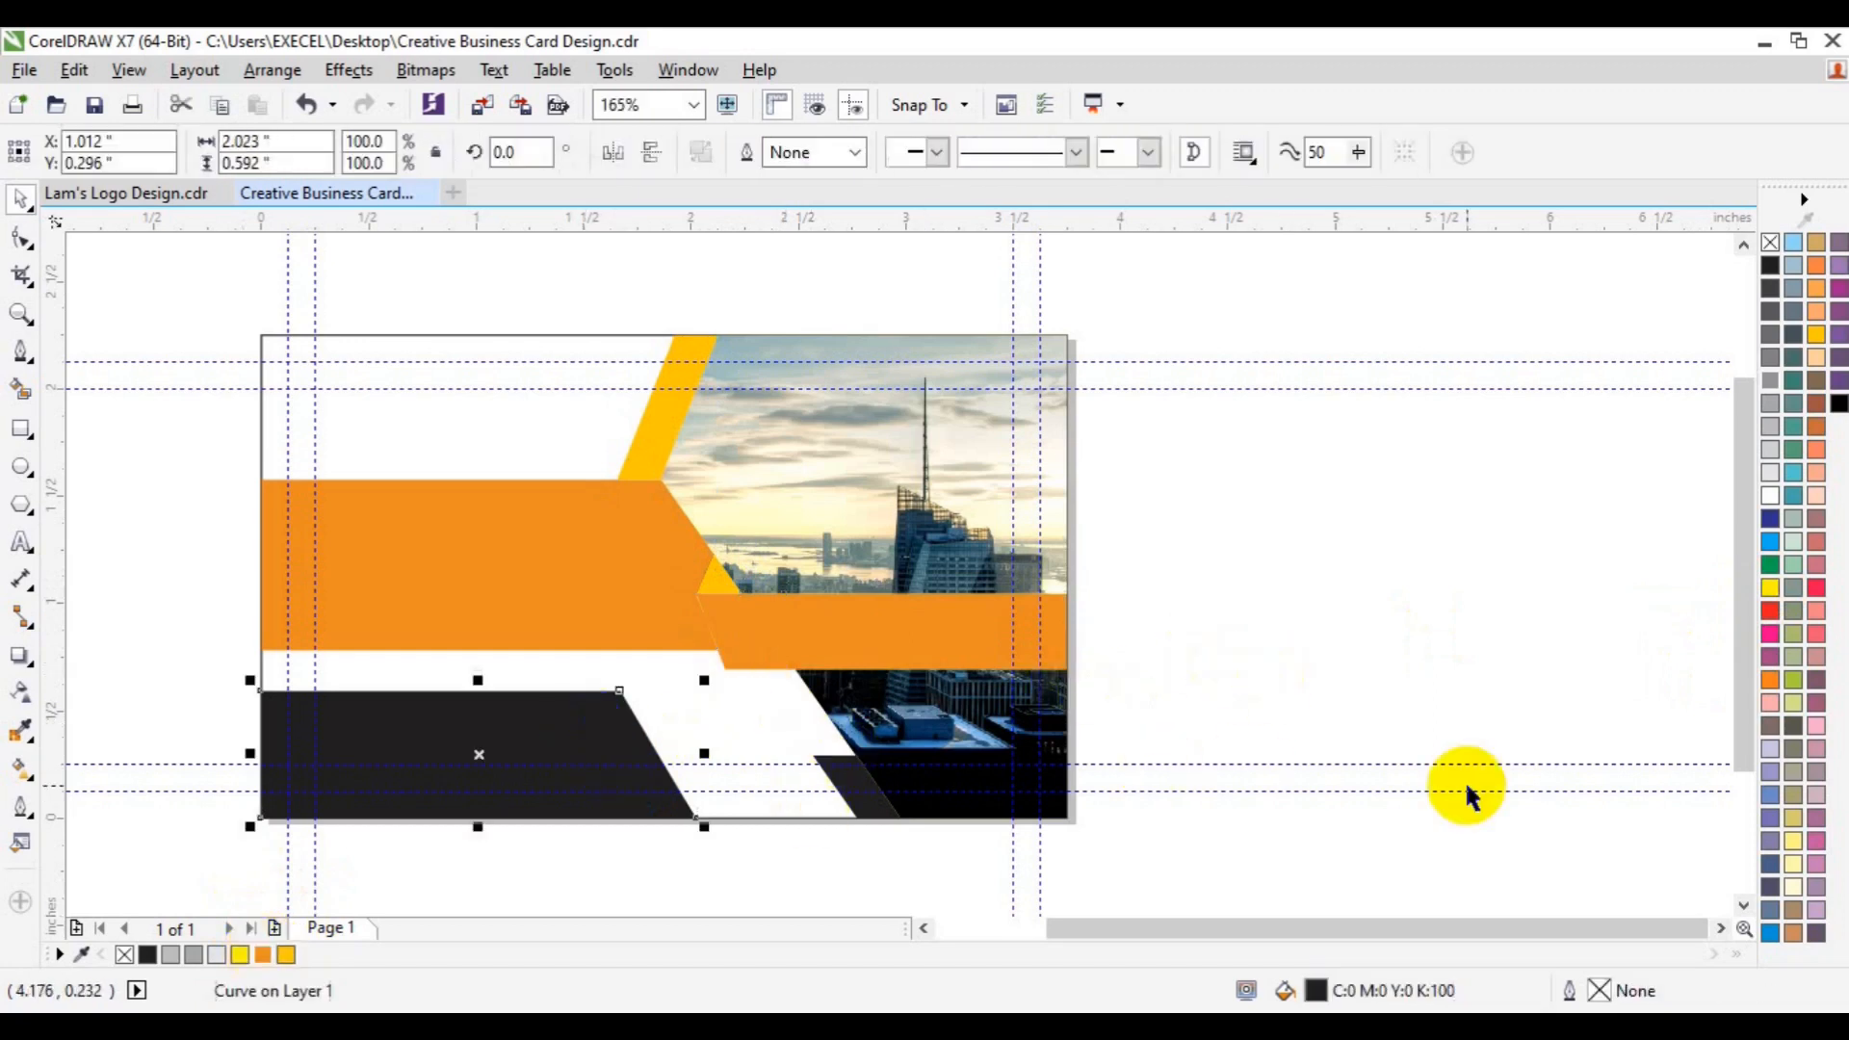
- Give the bottom-left shape a dark navy fill of C78 M67 Y62 K86
double_click(1316, 992)
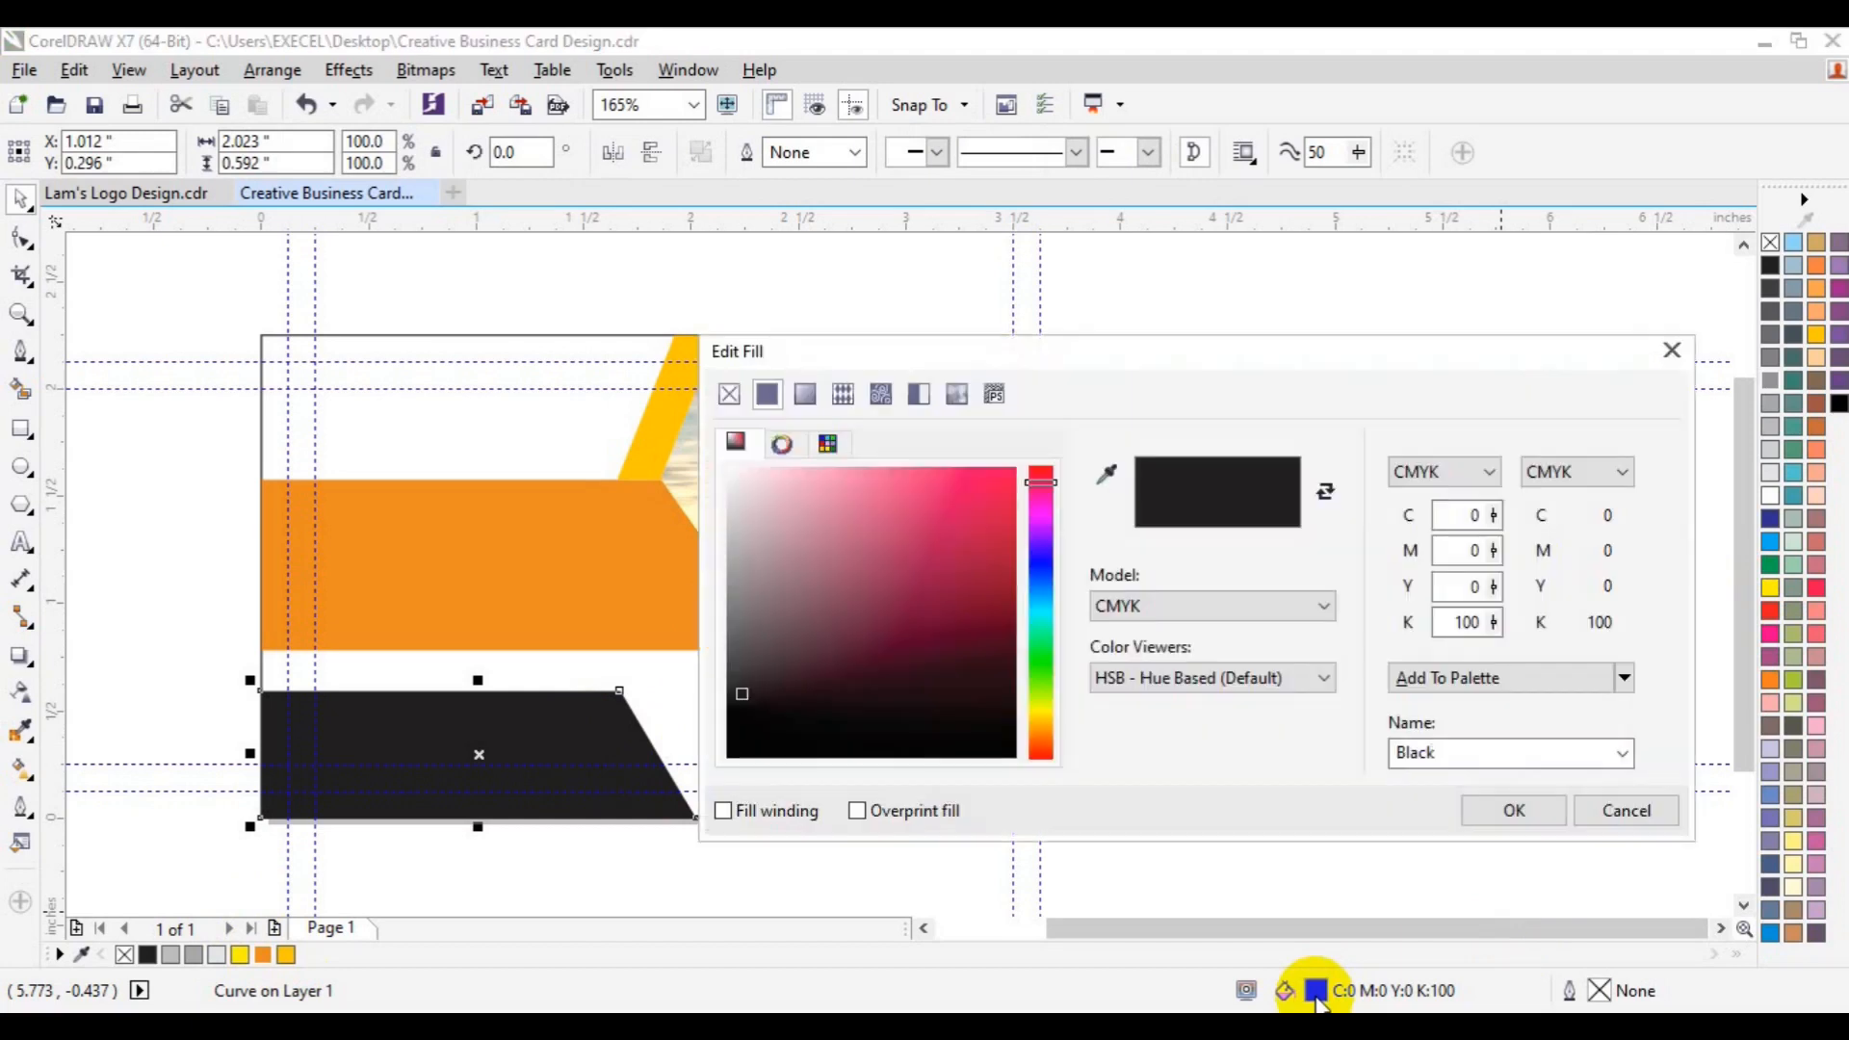
left_click_drag(1045, 606, 1035, 594)
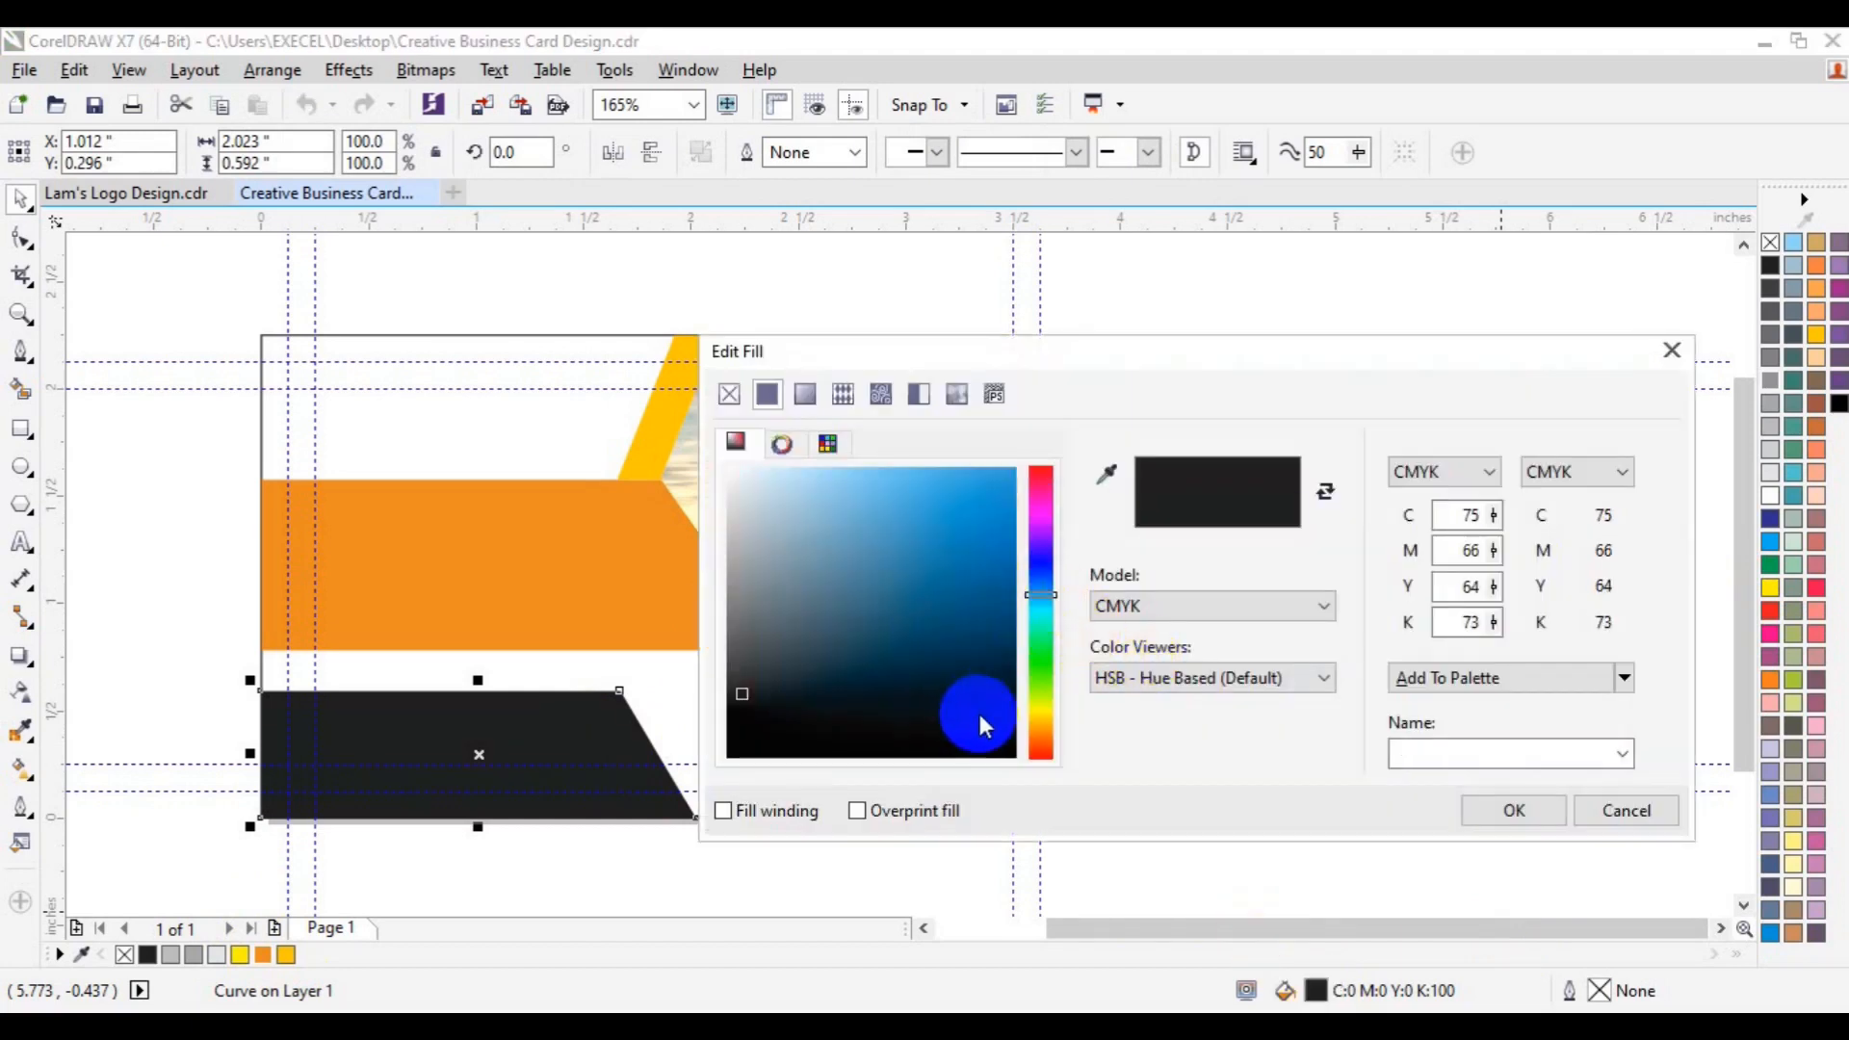
left_click(978, 714)
left_click(995, 727)
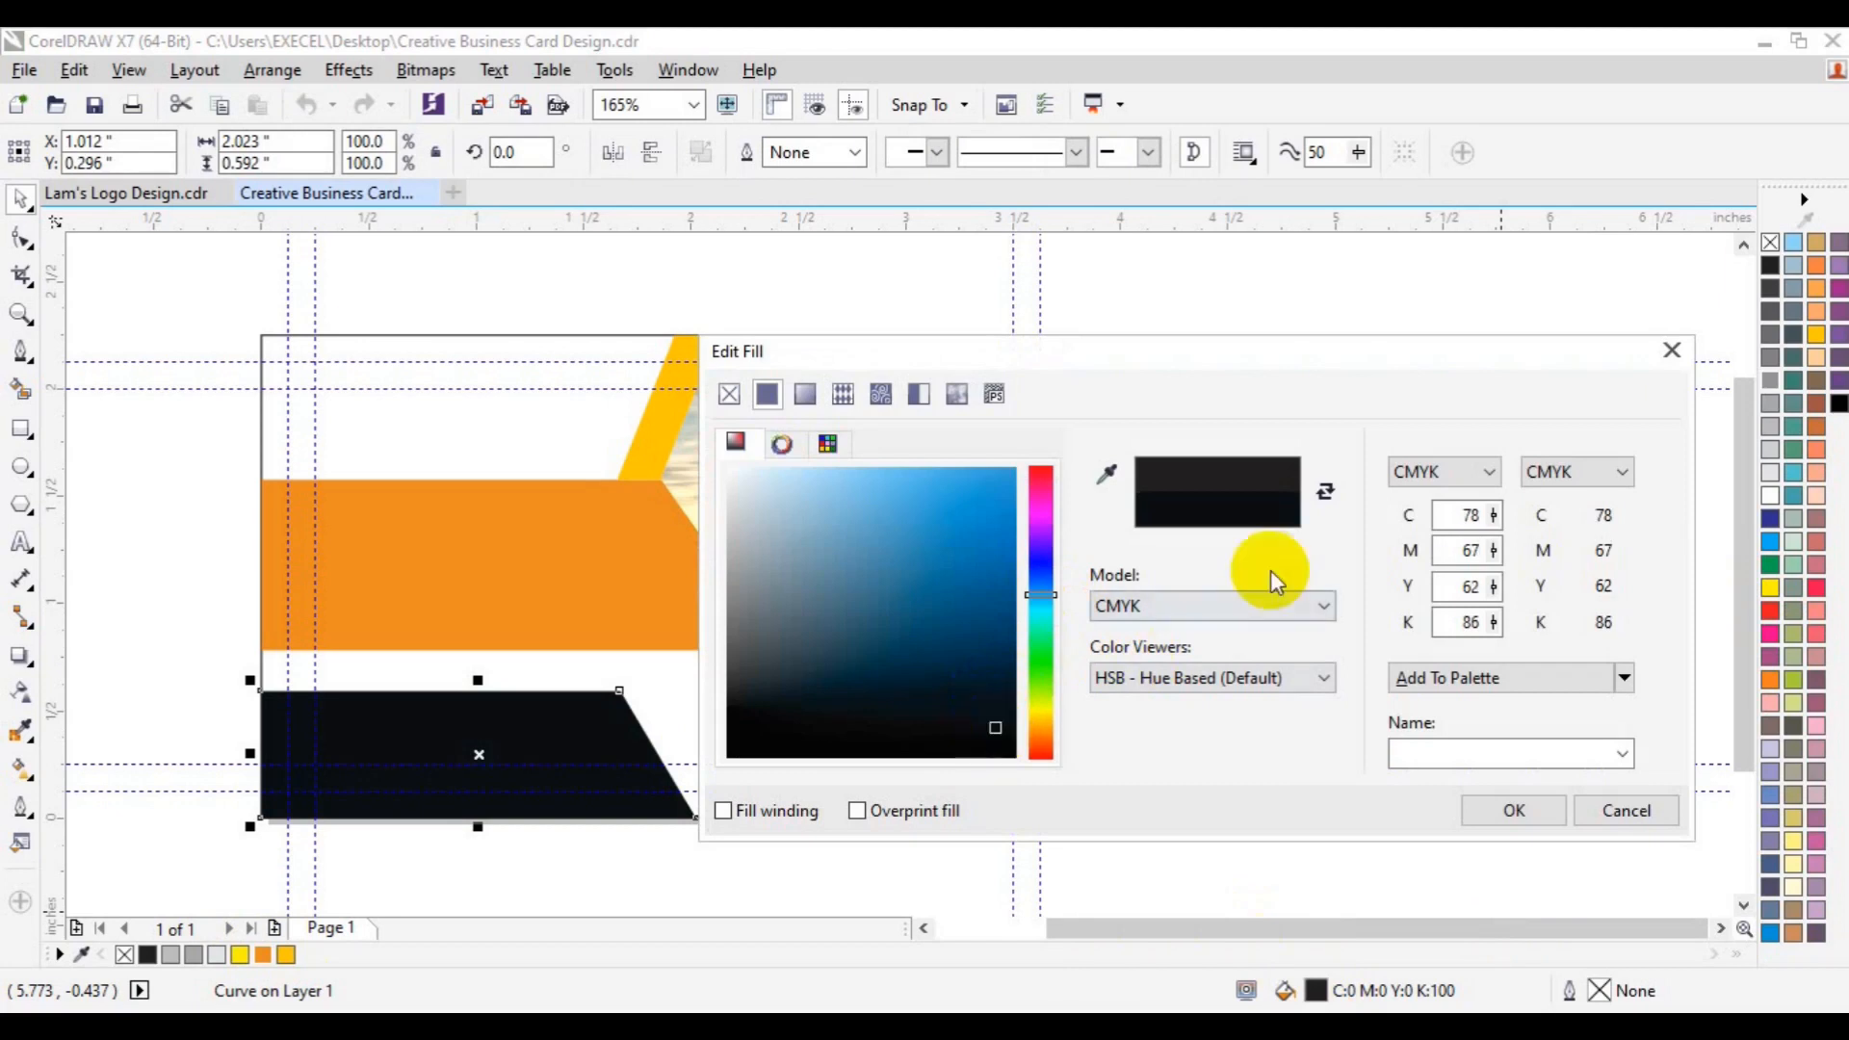
left_click(1513, 810)
- Fill the small bottom-right slant yellow from the document palette
left_click_drag(838, 695, 833, 780)
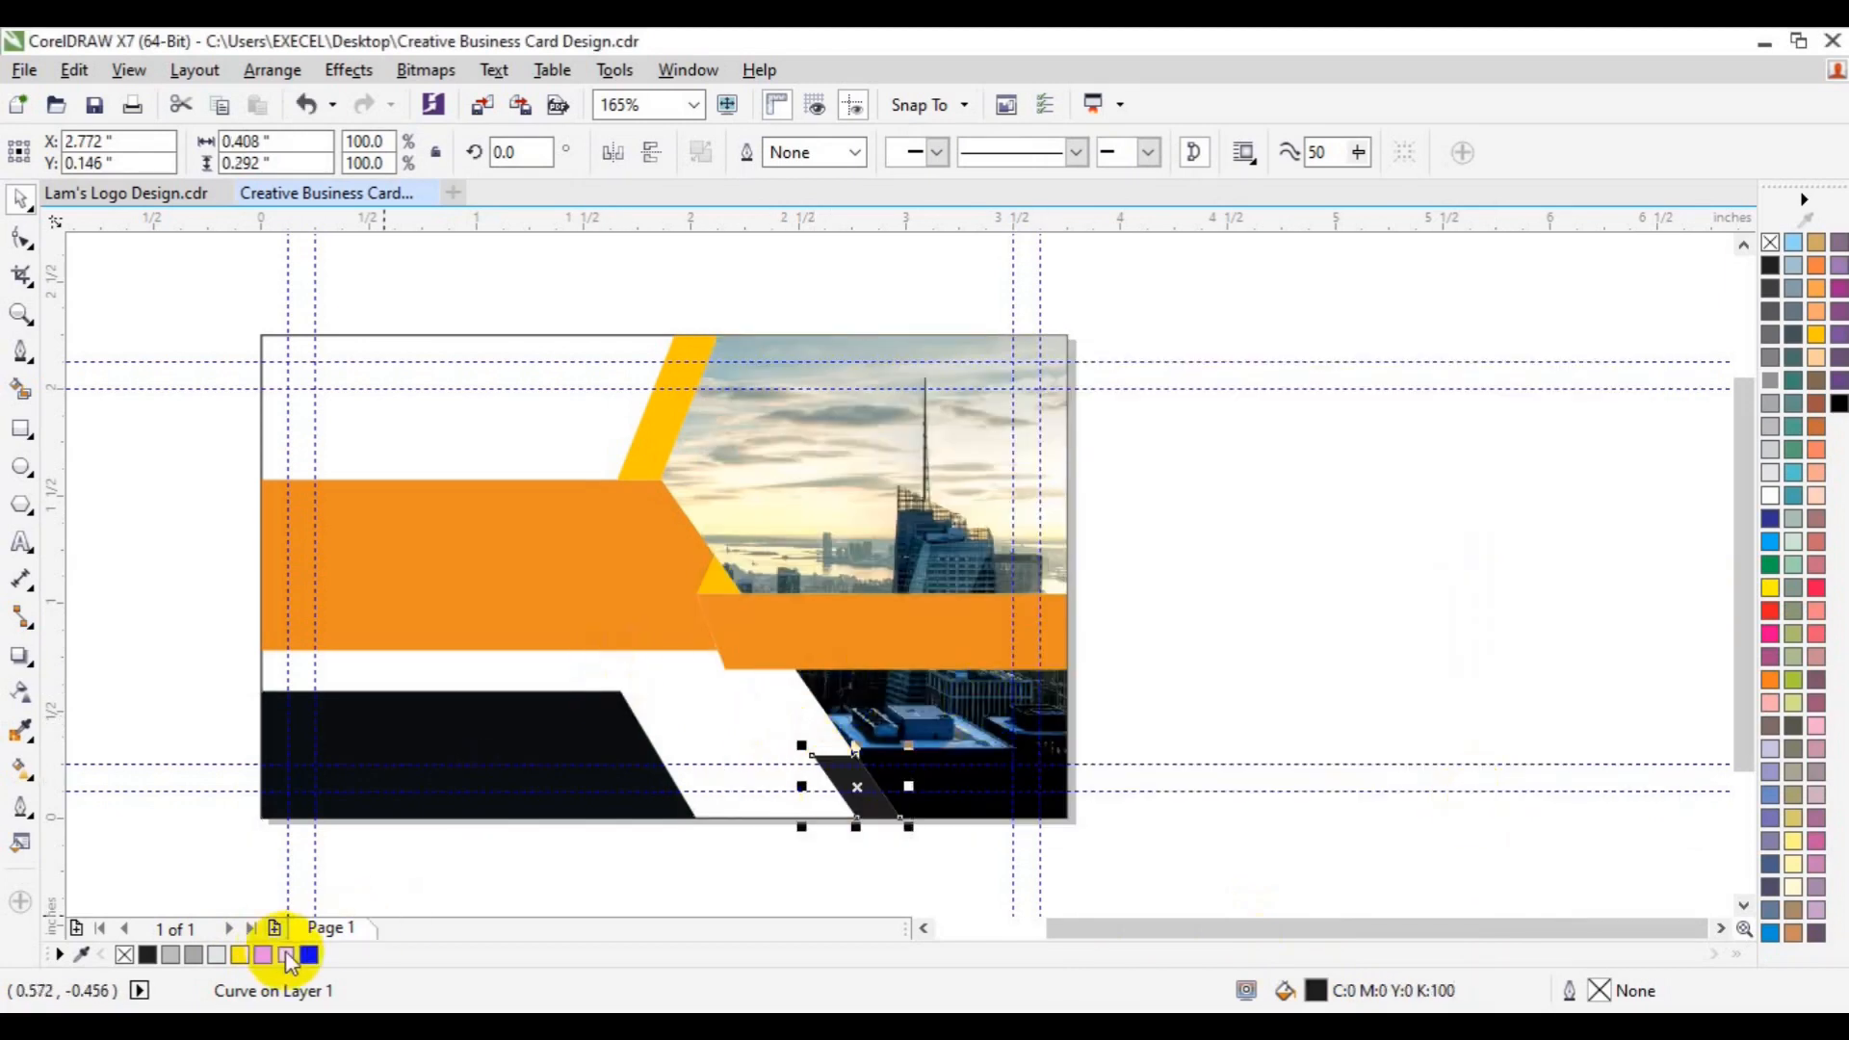
left_click(286, 955)
left_click(1286, 549)
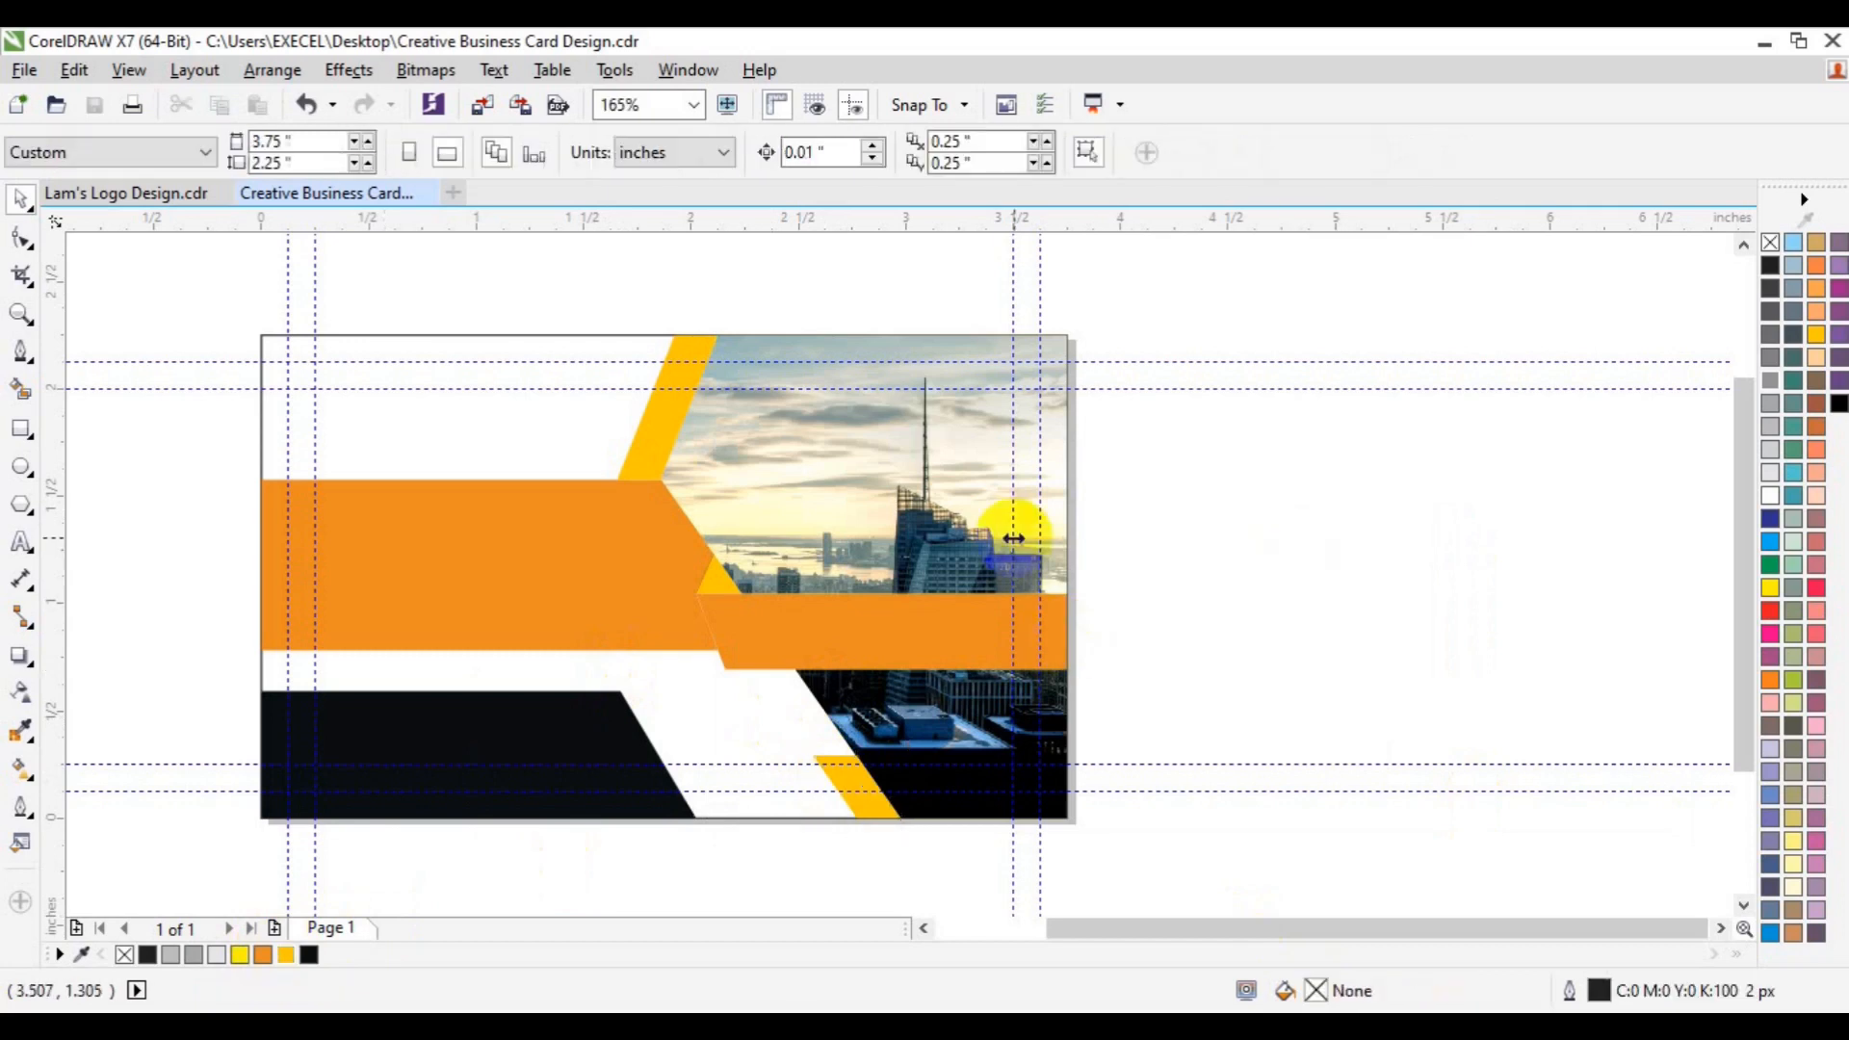
- Add the cardholder's full name as a line of artistic text left of the card
left_click(21, 543)
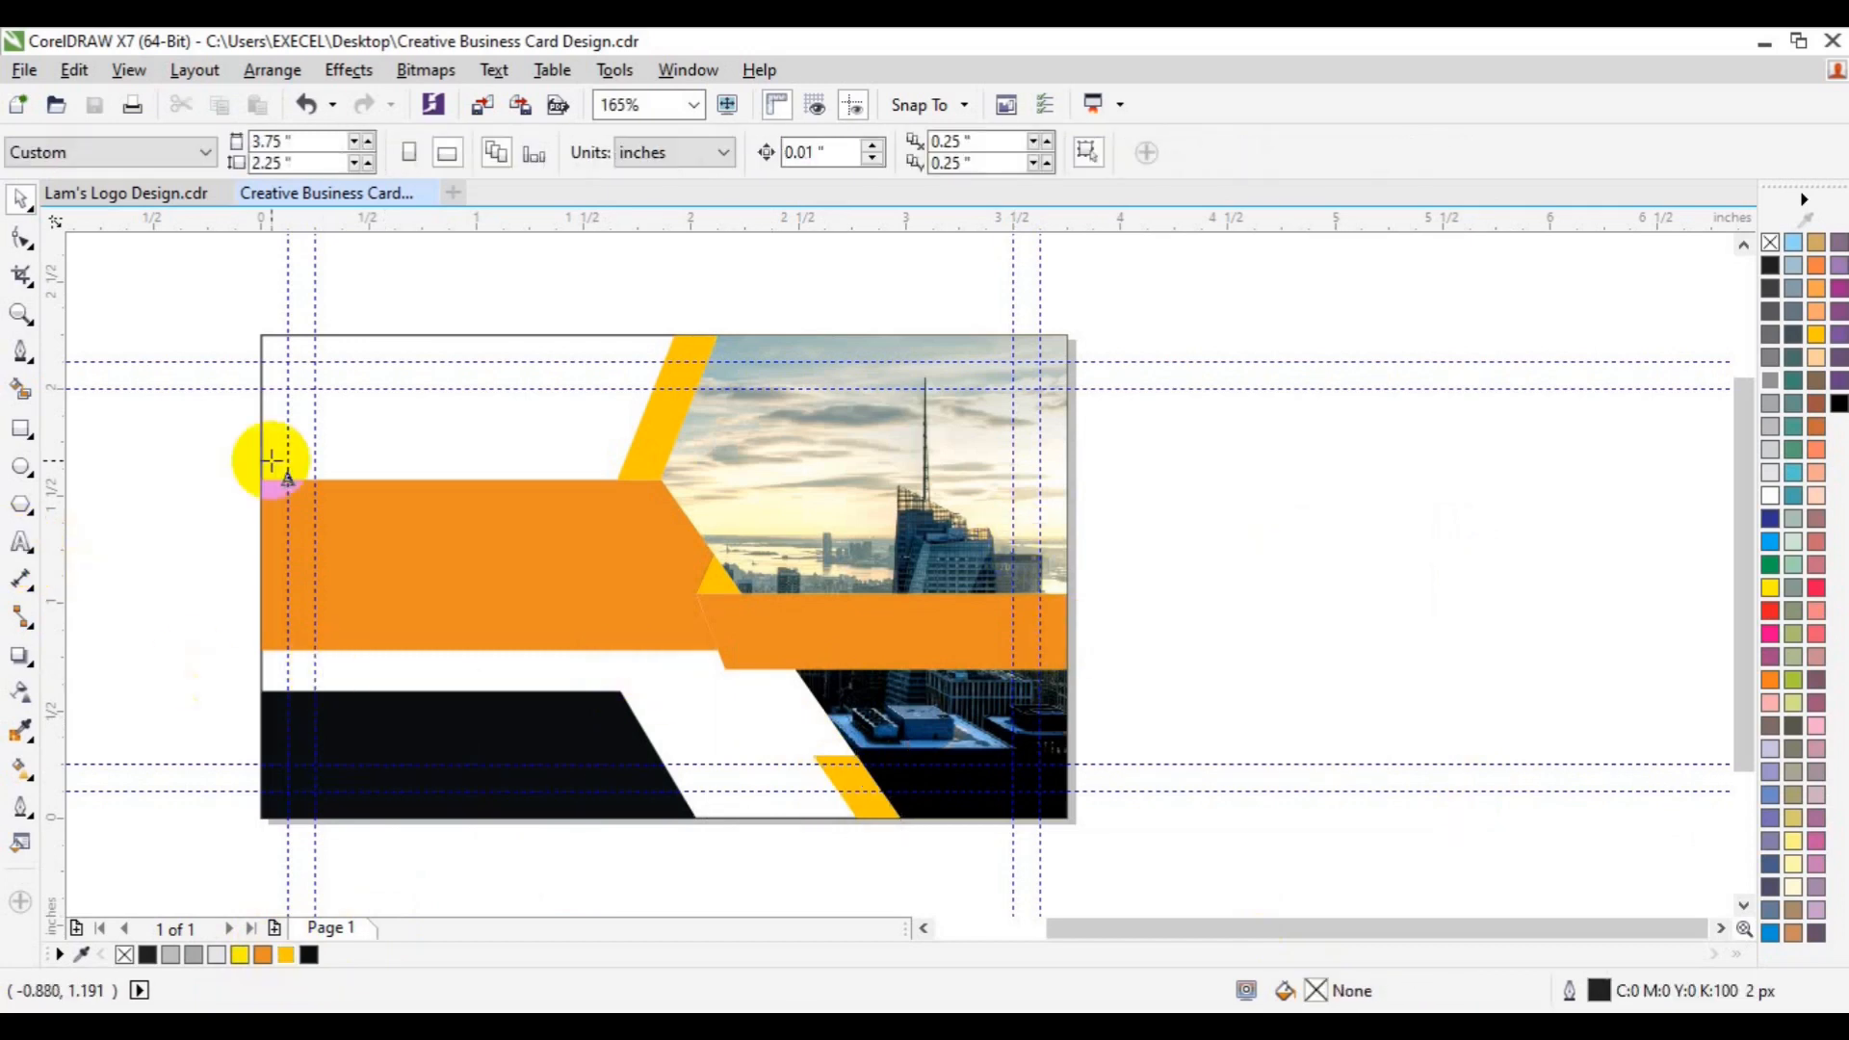
left_click(173, 487)
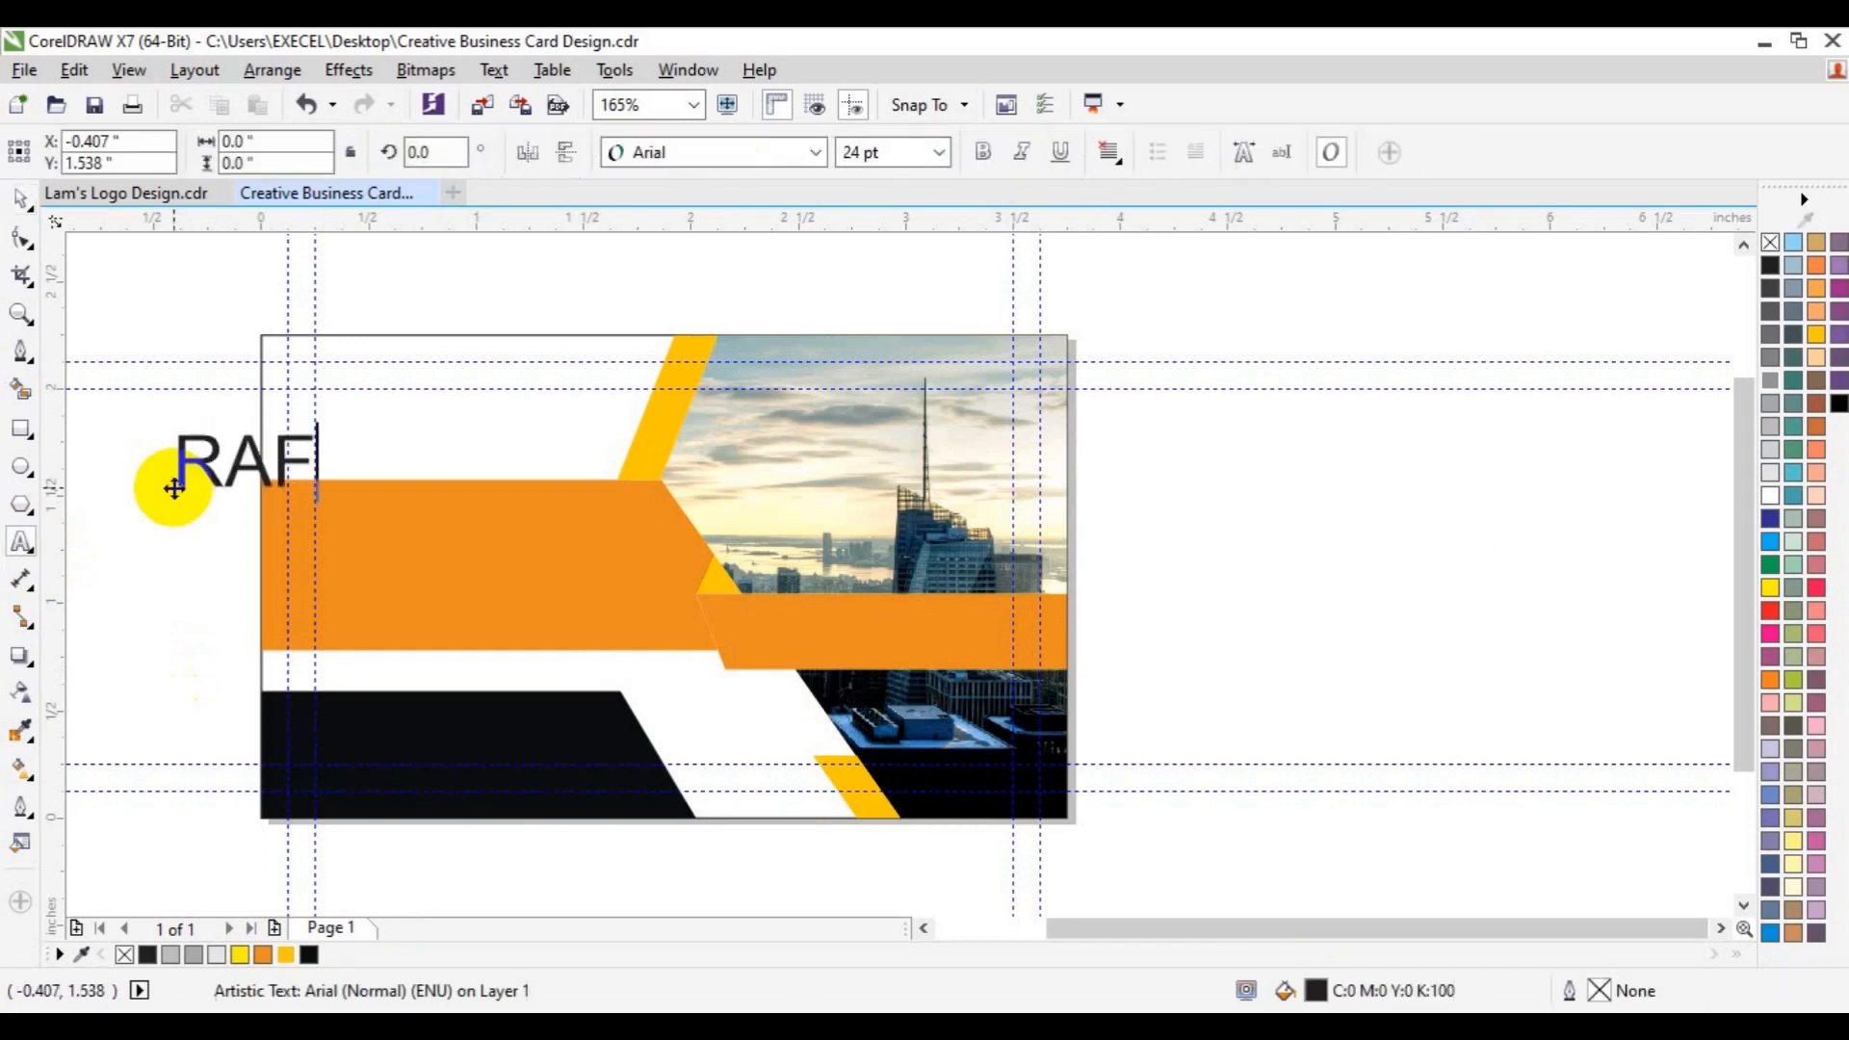
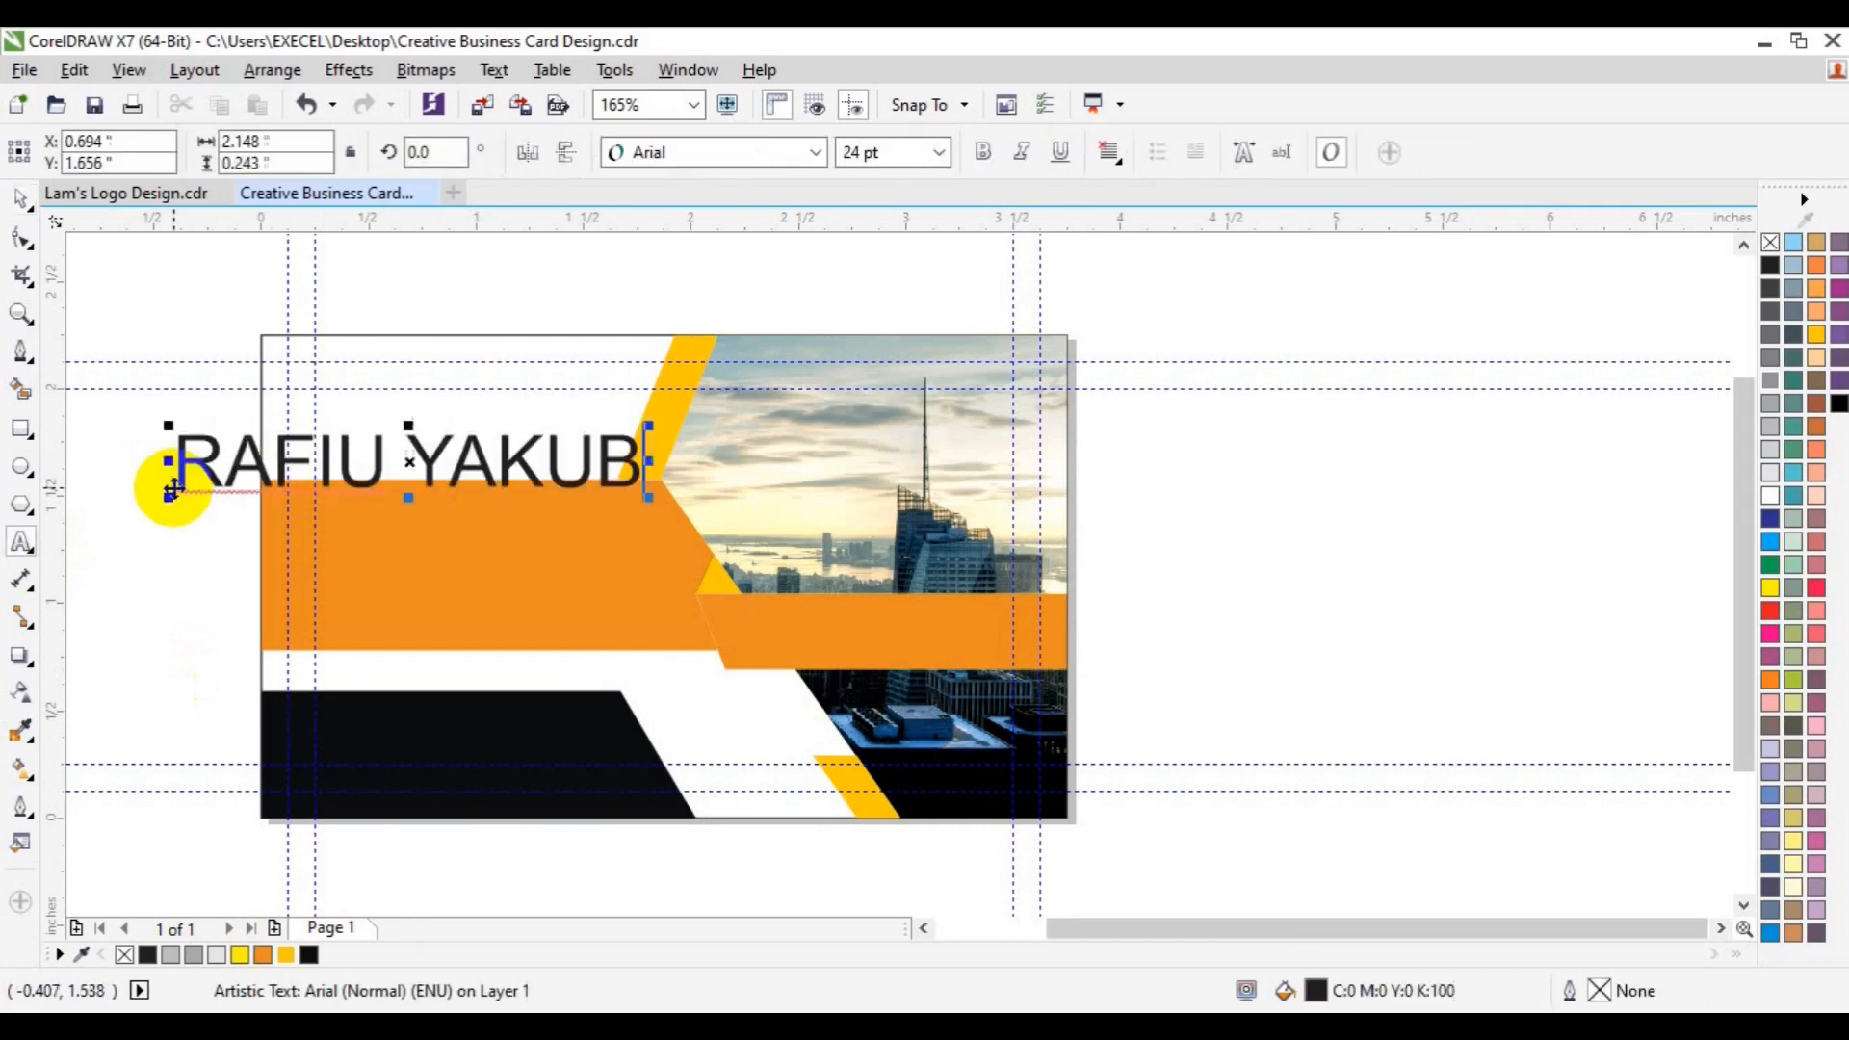
- Format the whole name in Roboto Bold at 12 pt
key("ctrl+a")
left_click(816, 152)
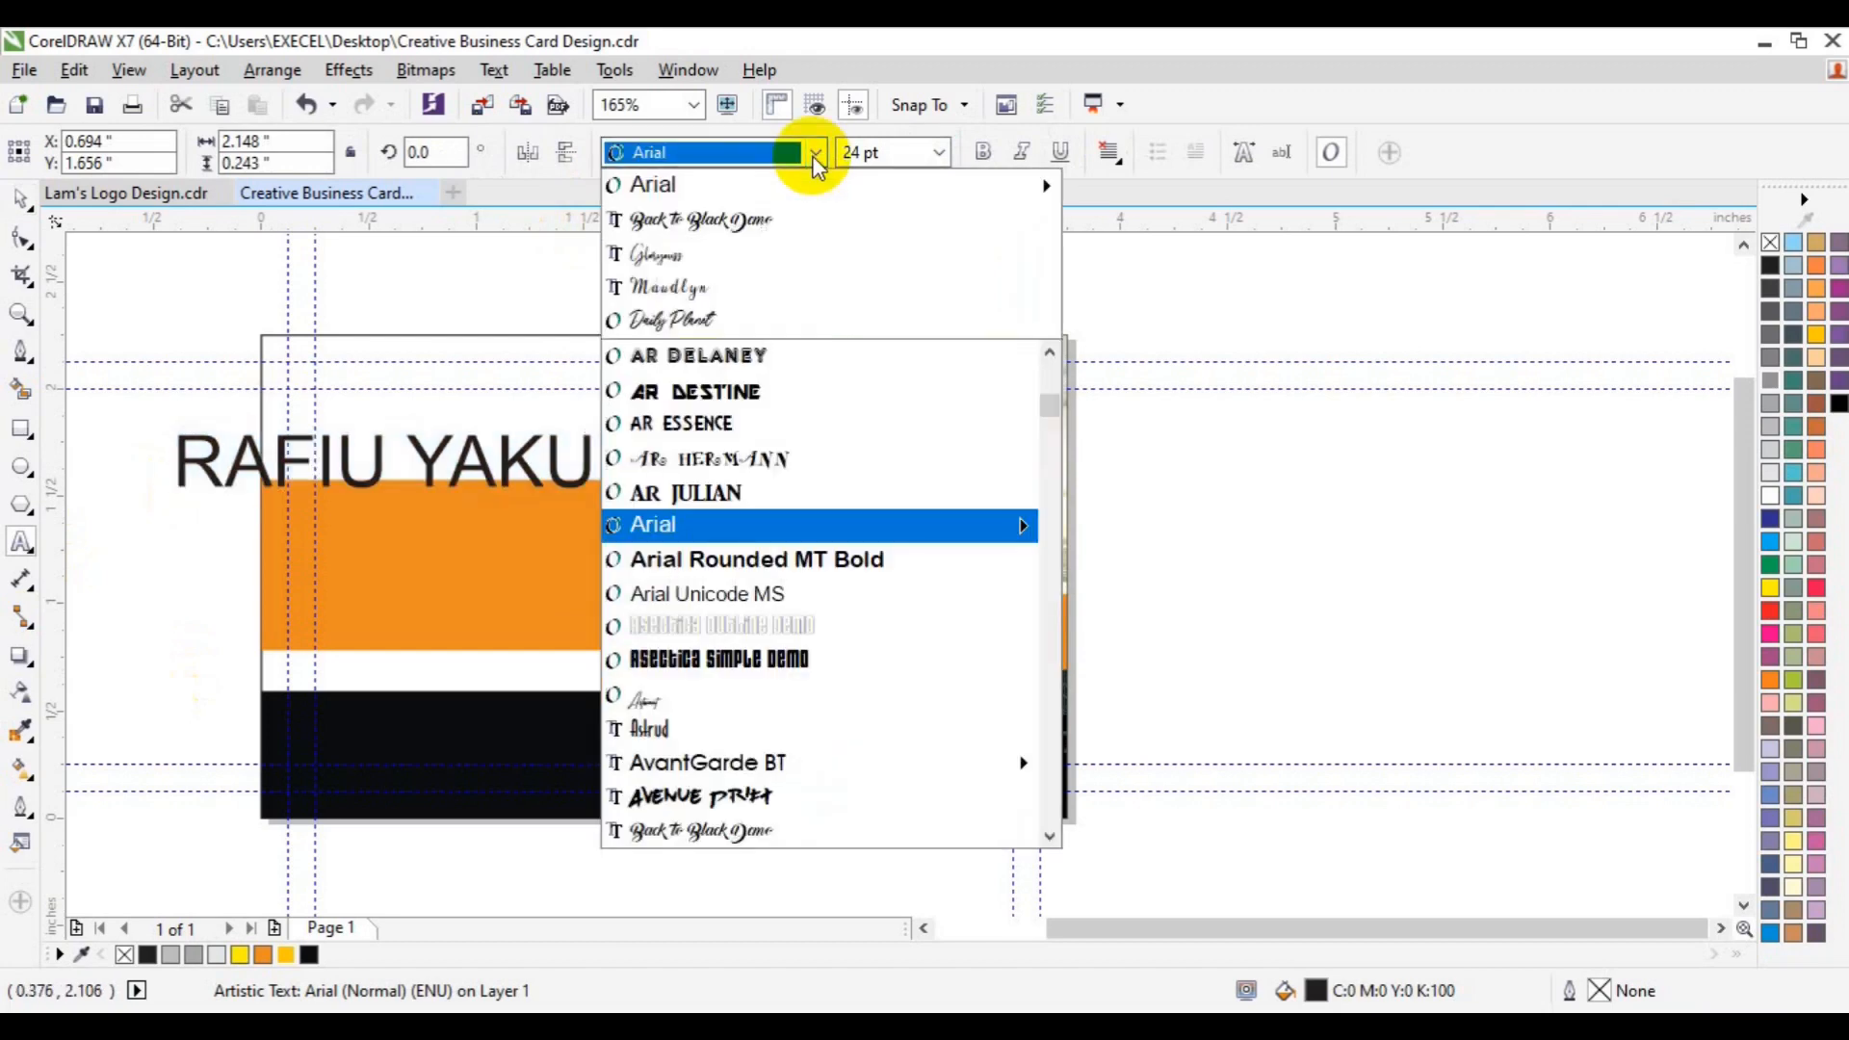
type("Robo")
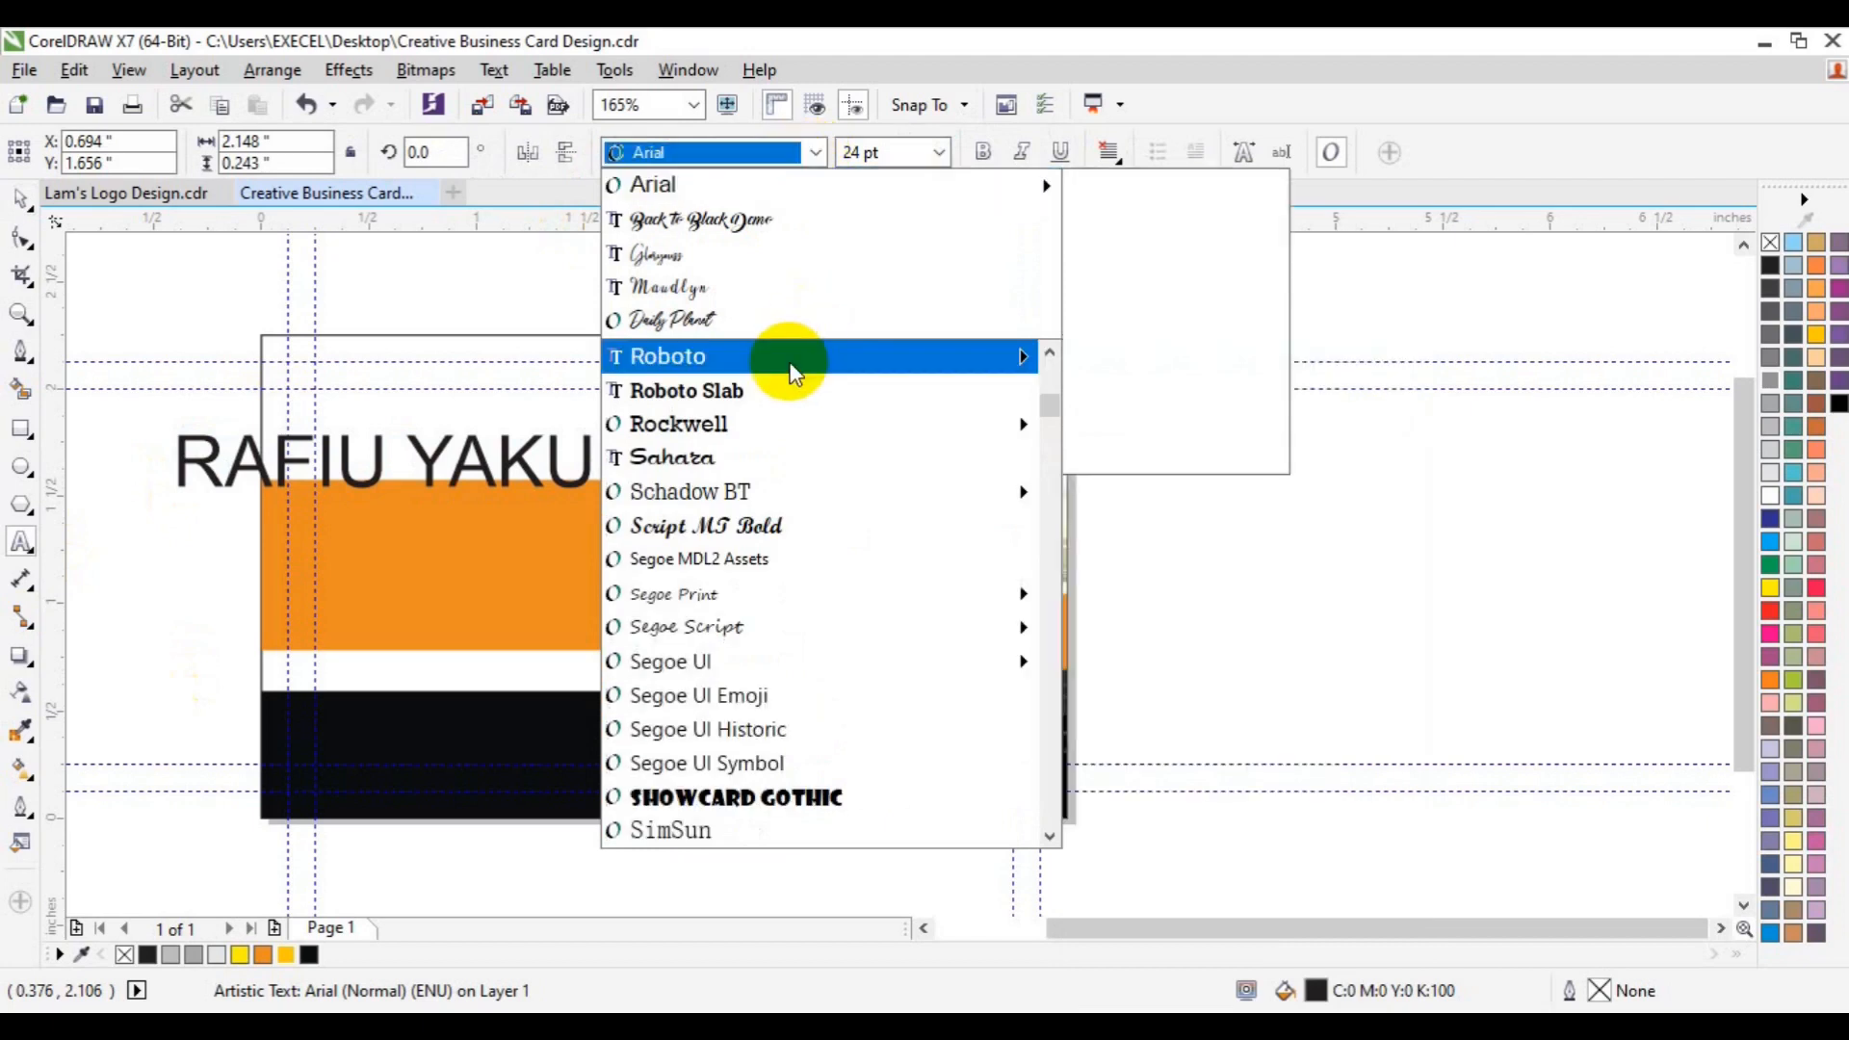
mouse_move(785, 358)
left_click(1212, 724)
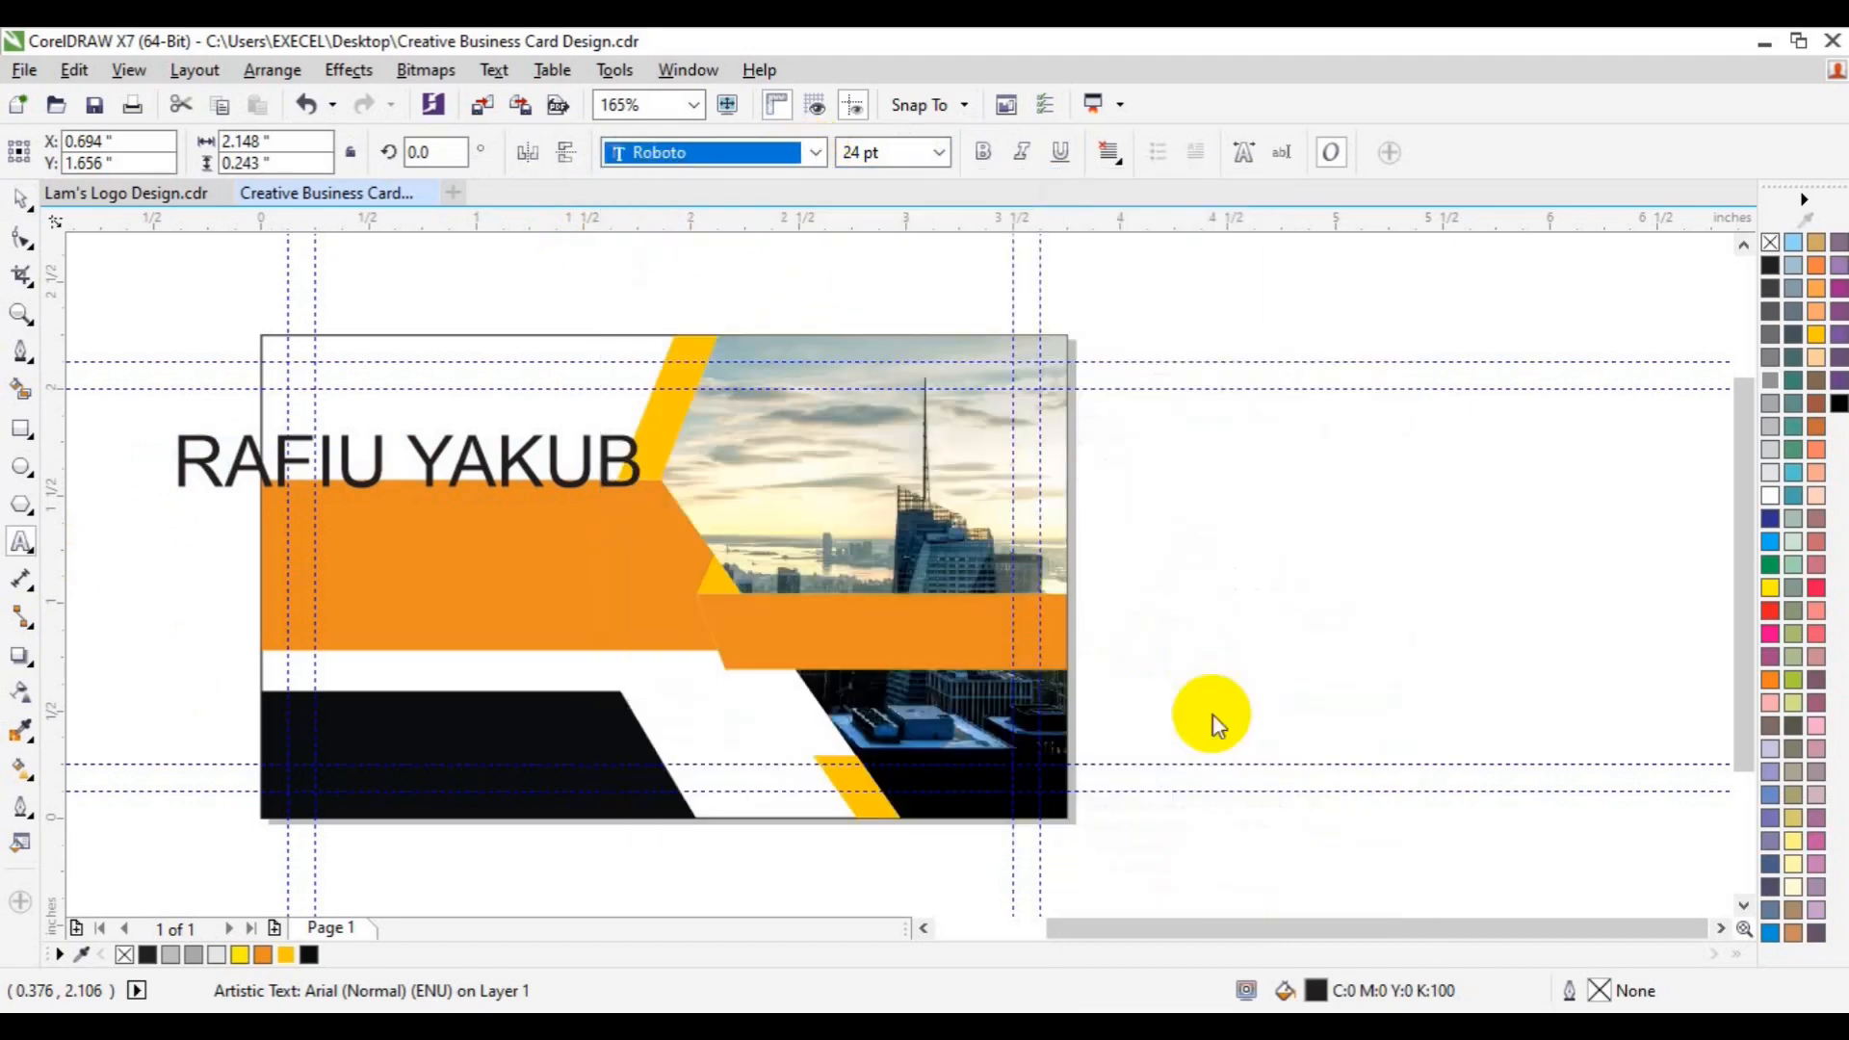
left_click(938, 154)
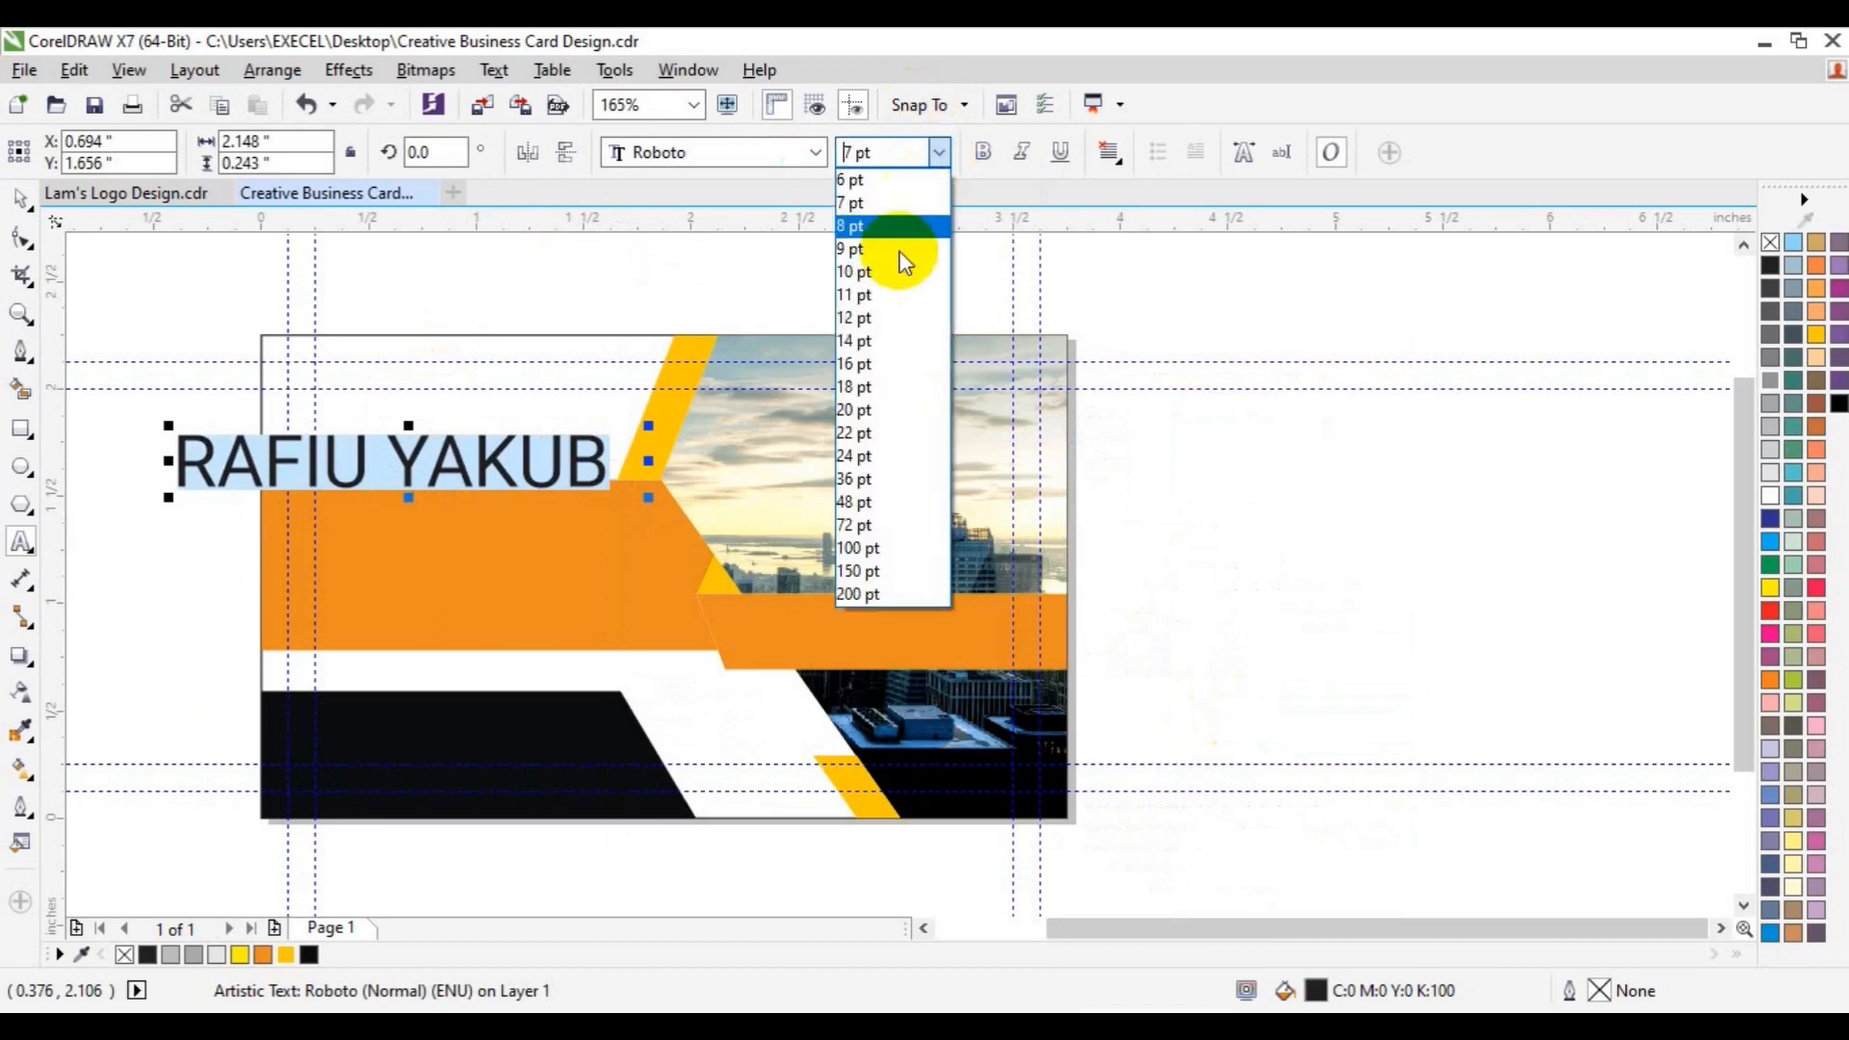
left_click(893, 327)
left_click(987, 154)
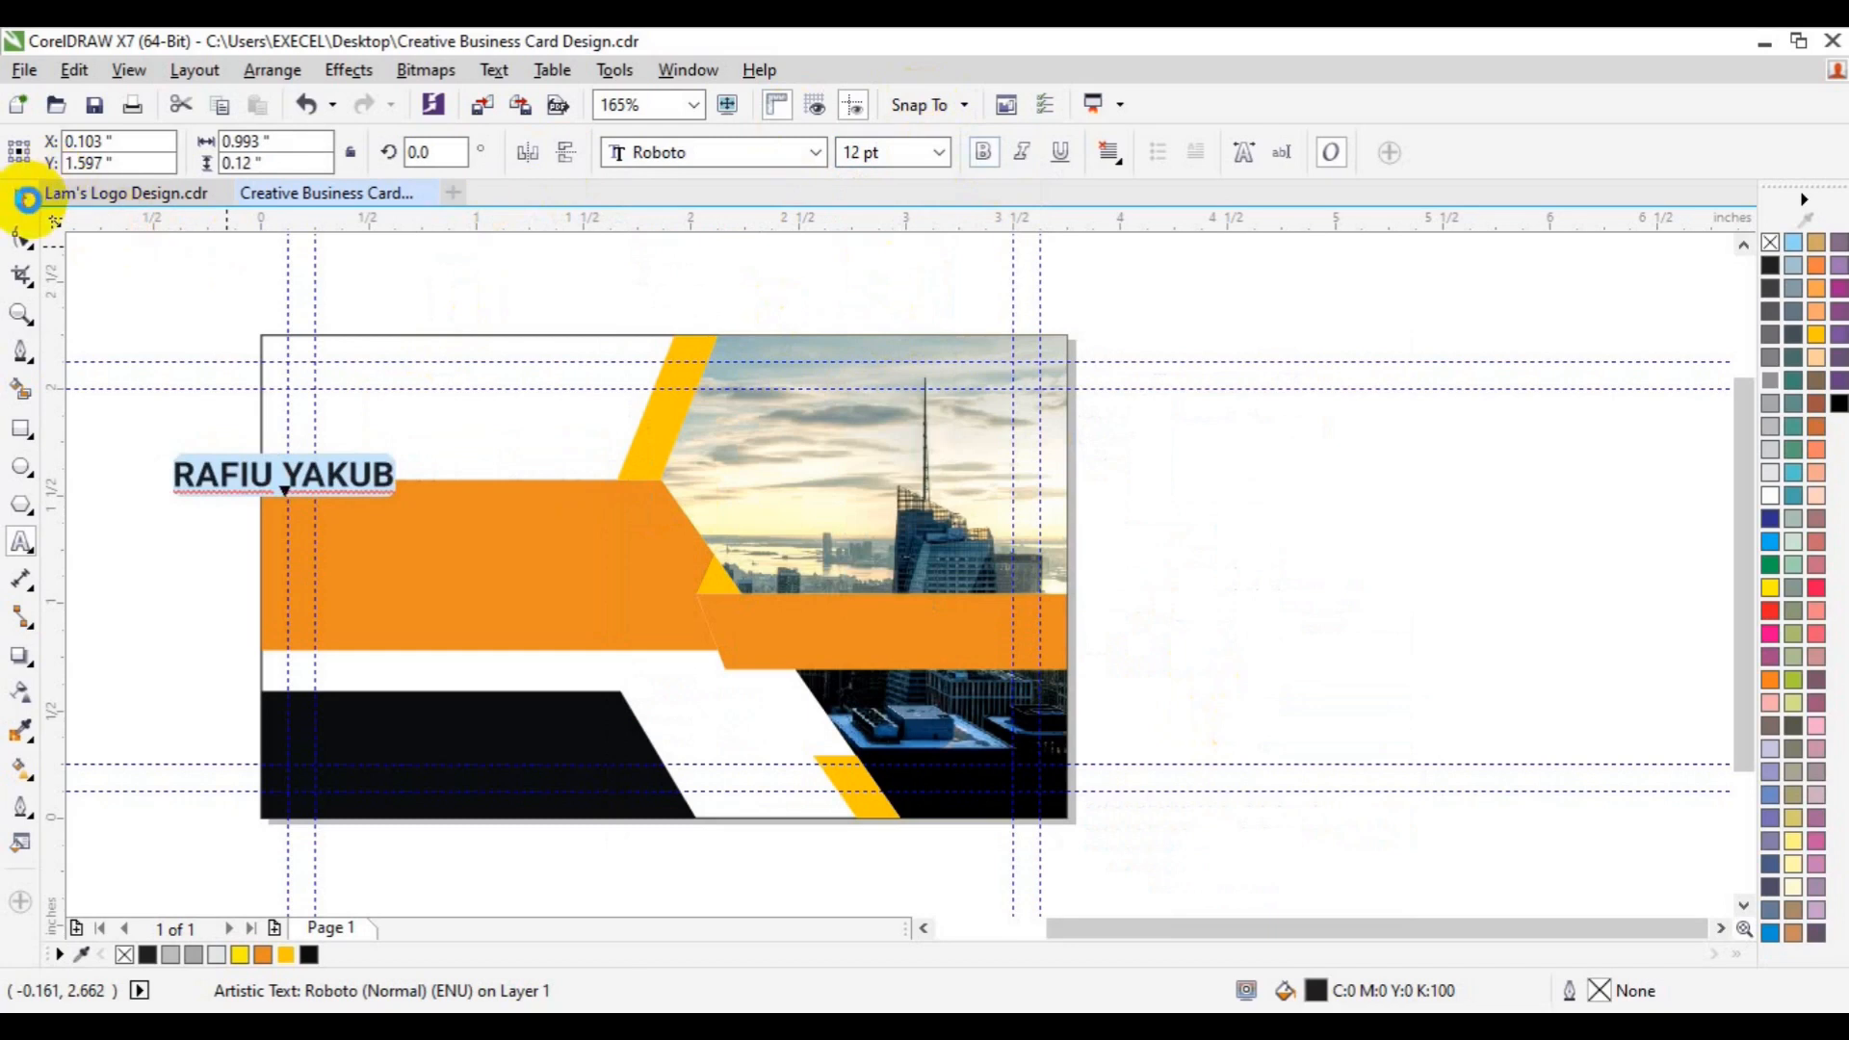
- Move the name into the card's top-left white area
left_click(27, 199)
left_click(287, 468)
left_click_drag(287, 472, 428, 412)
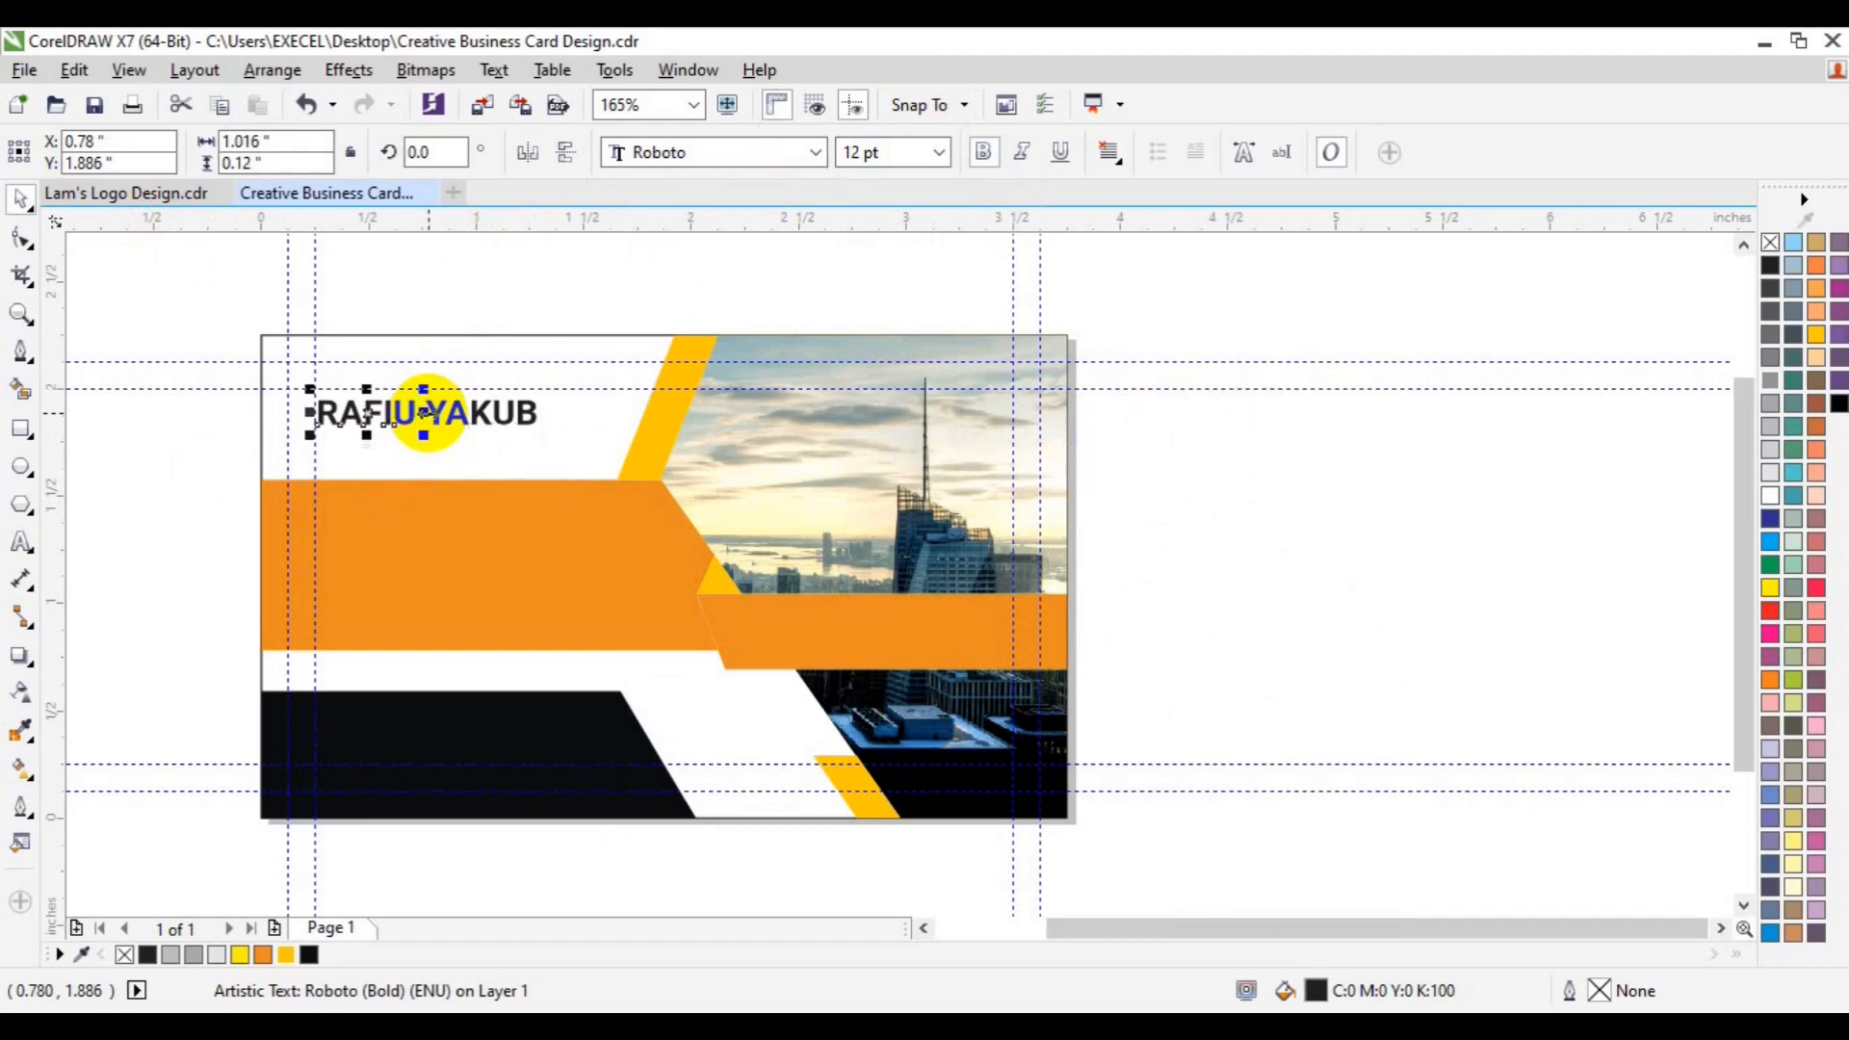
- Set the surname to Roboto Light and make a duplicate of it
left_click(487, 412)
left_click(811, 154)
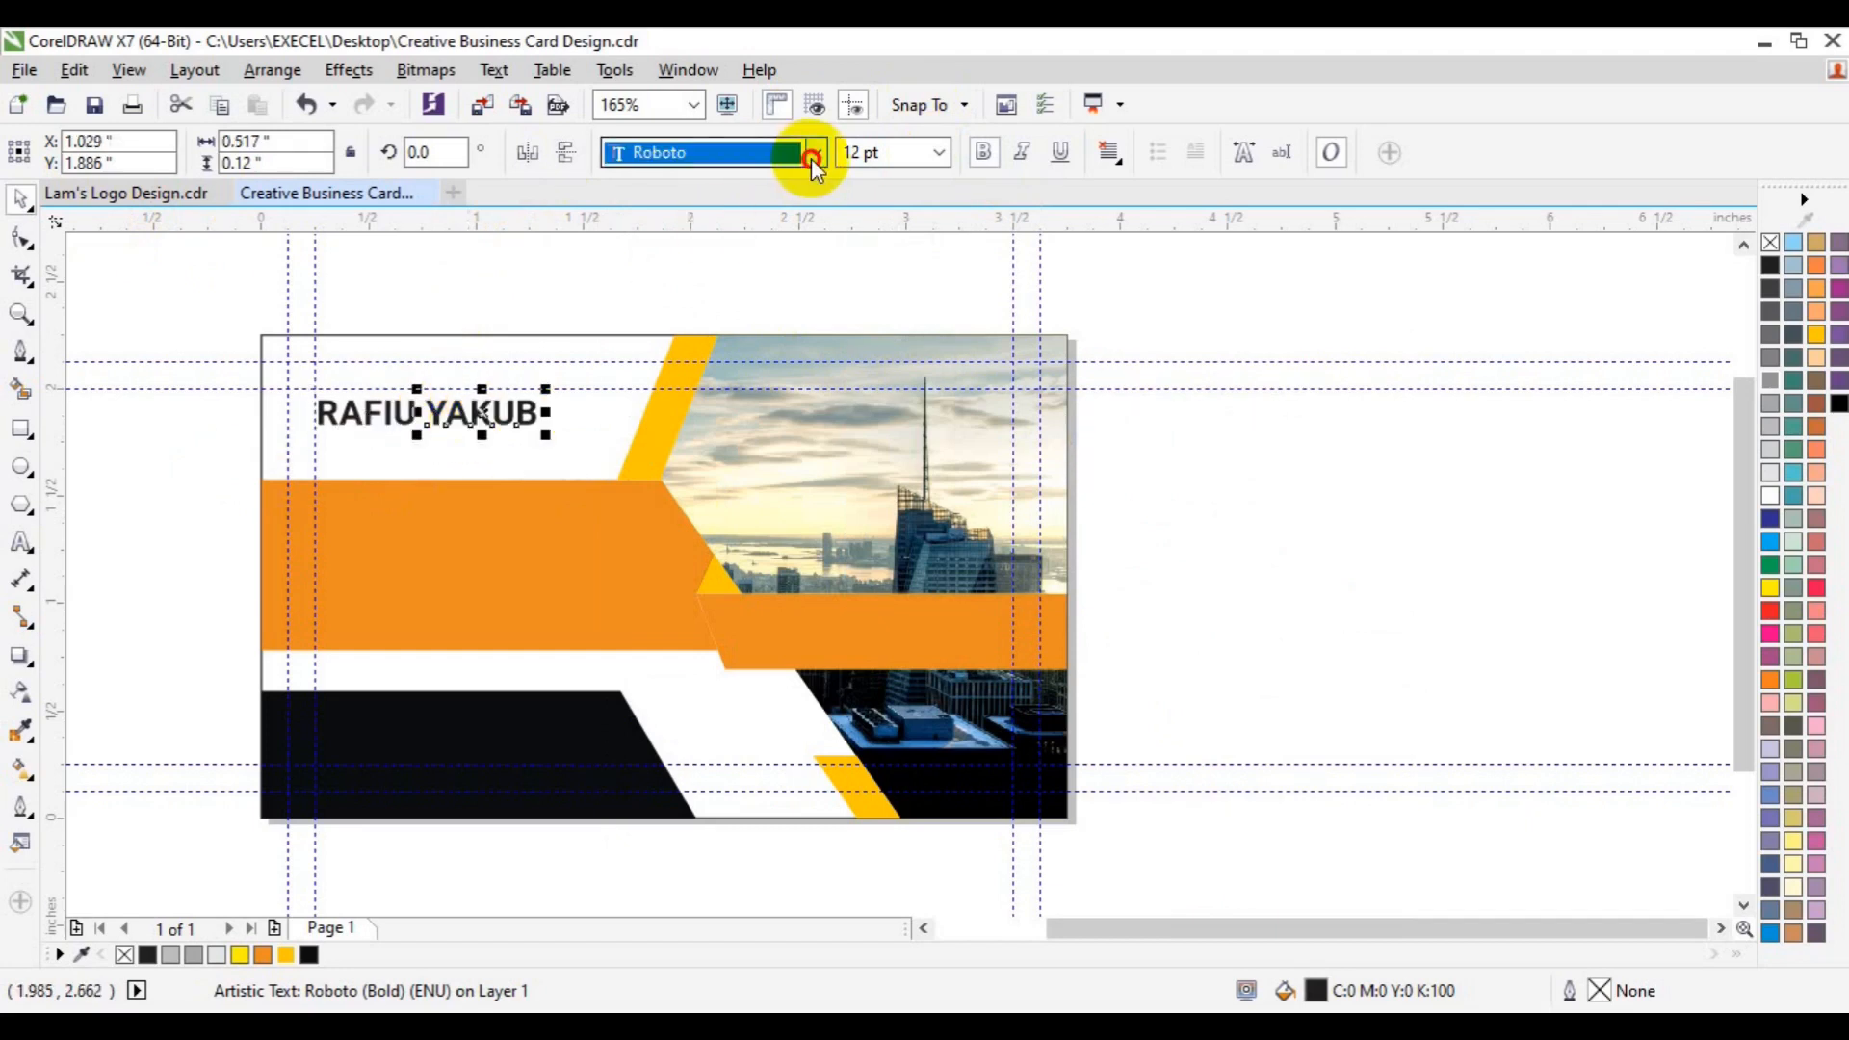
mouse_move(782, 187)
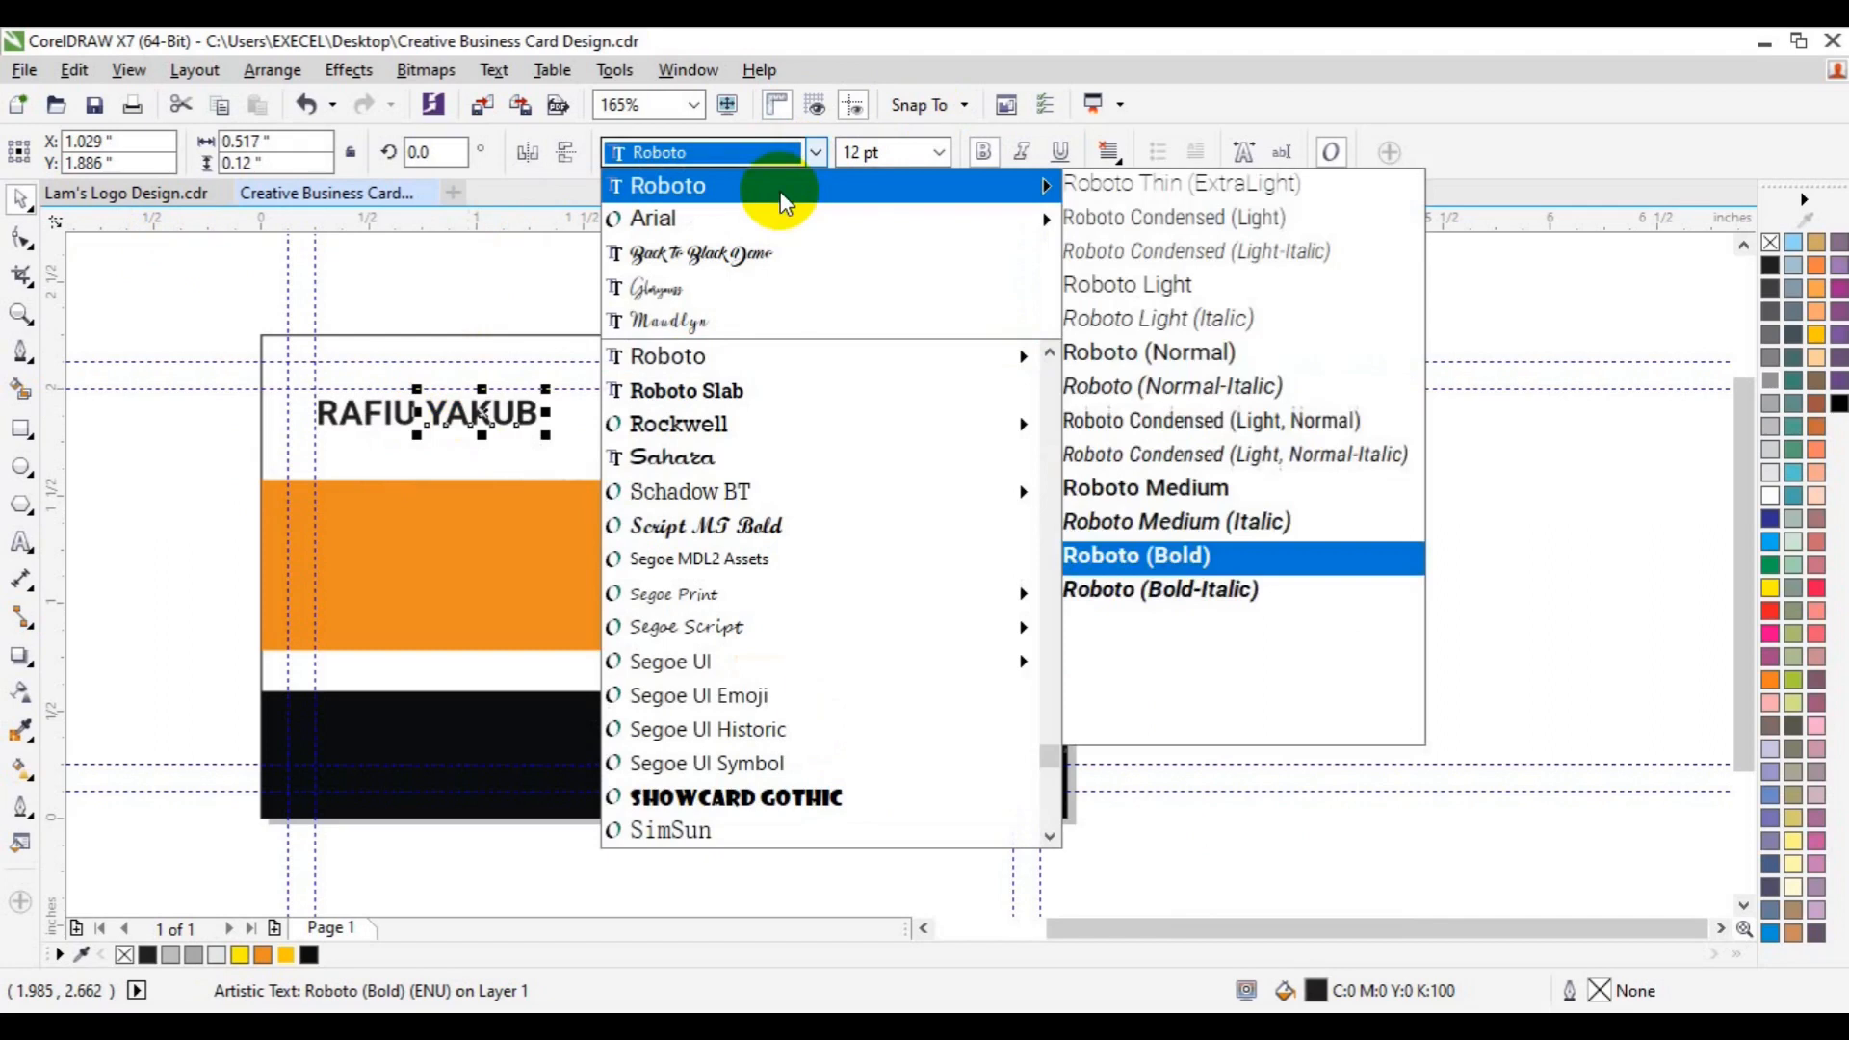
left_click(1134, 276)
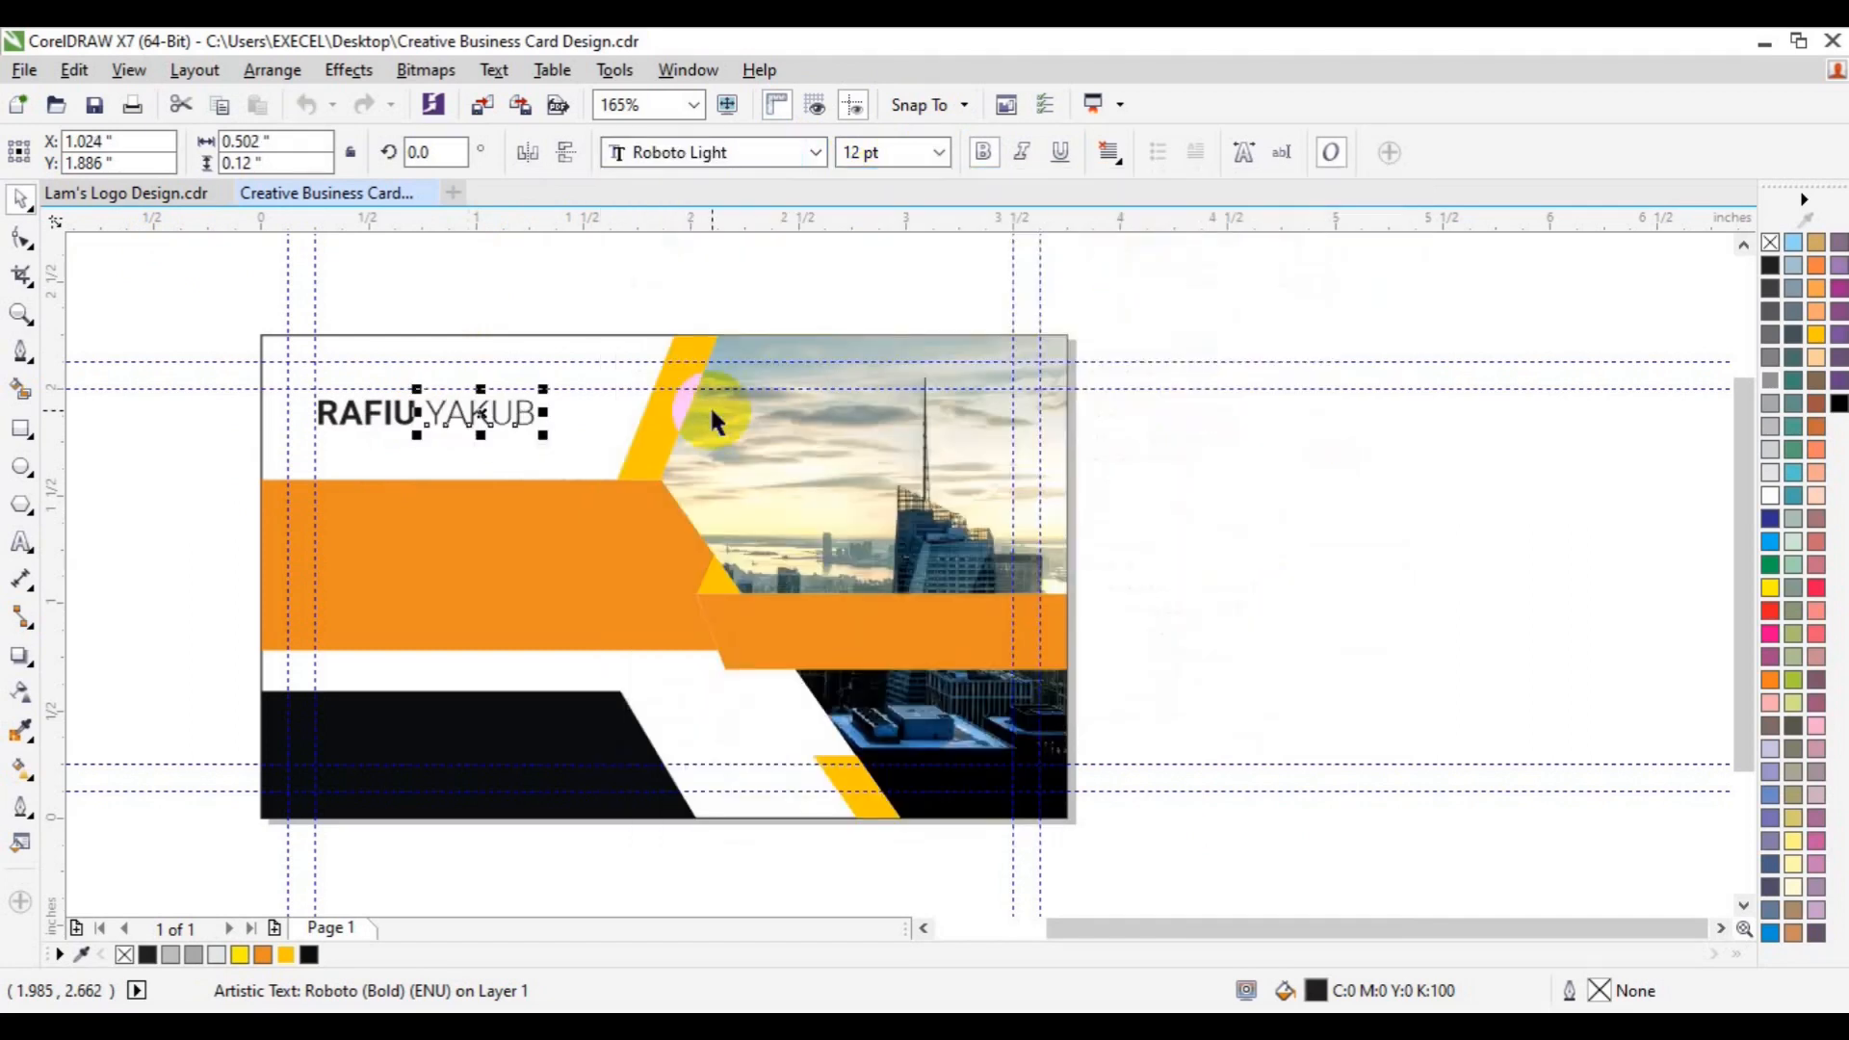
key("ctrl+d")
left_click(21, 544)
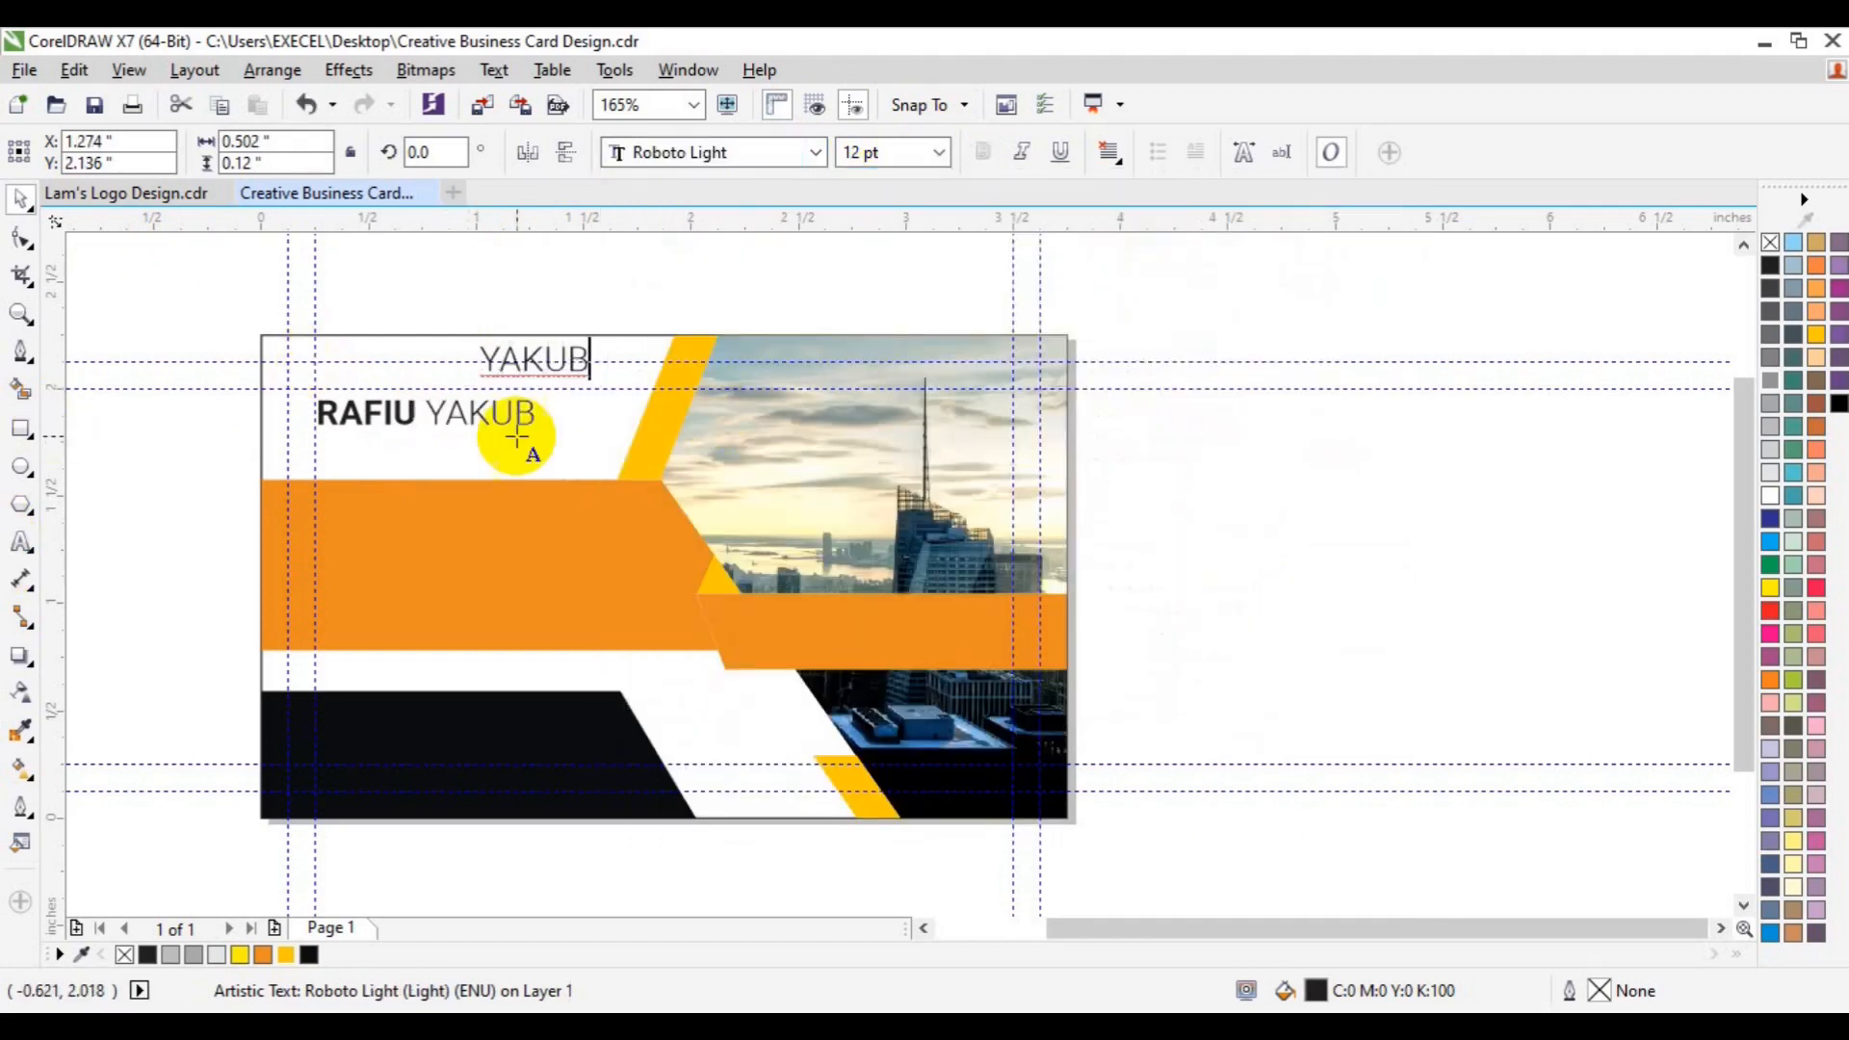
- Retype the surname copy as CREATIVE DIRECTOR and size it to 6 pt
key("ctrl+a")
type("CT")
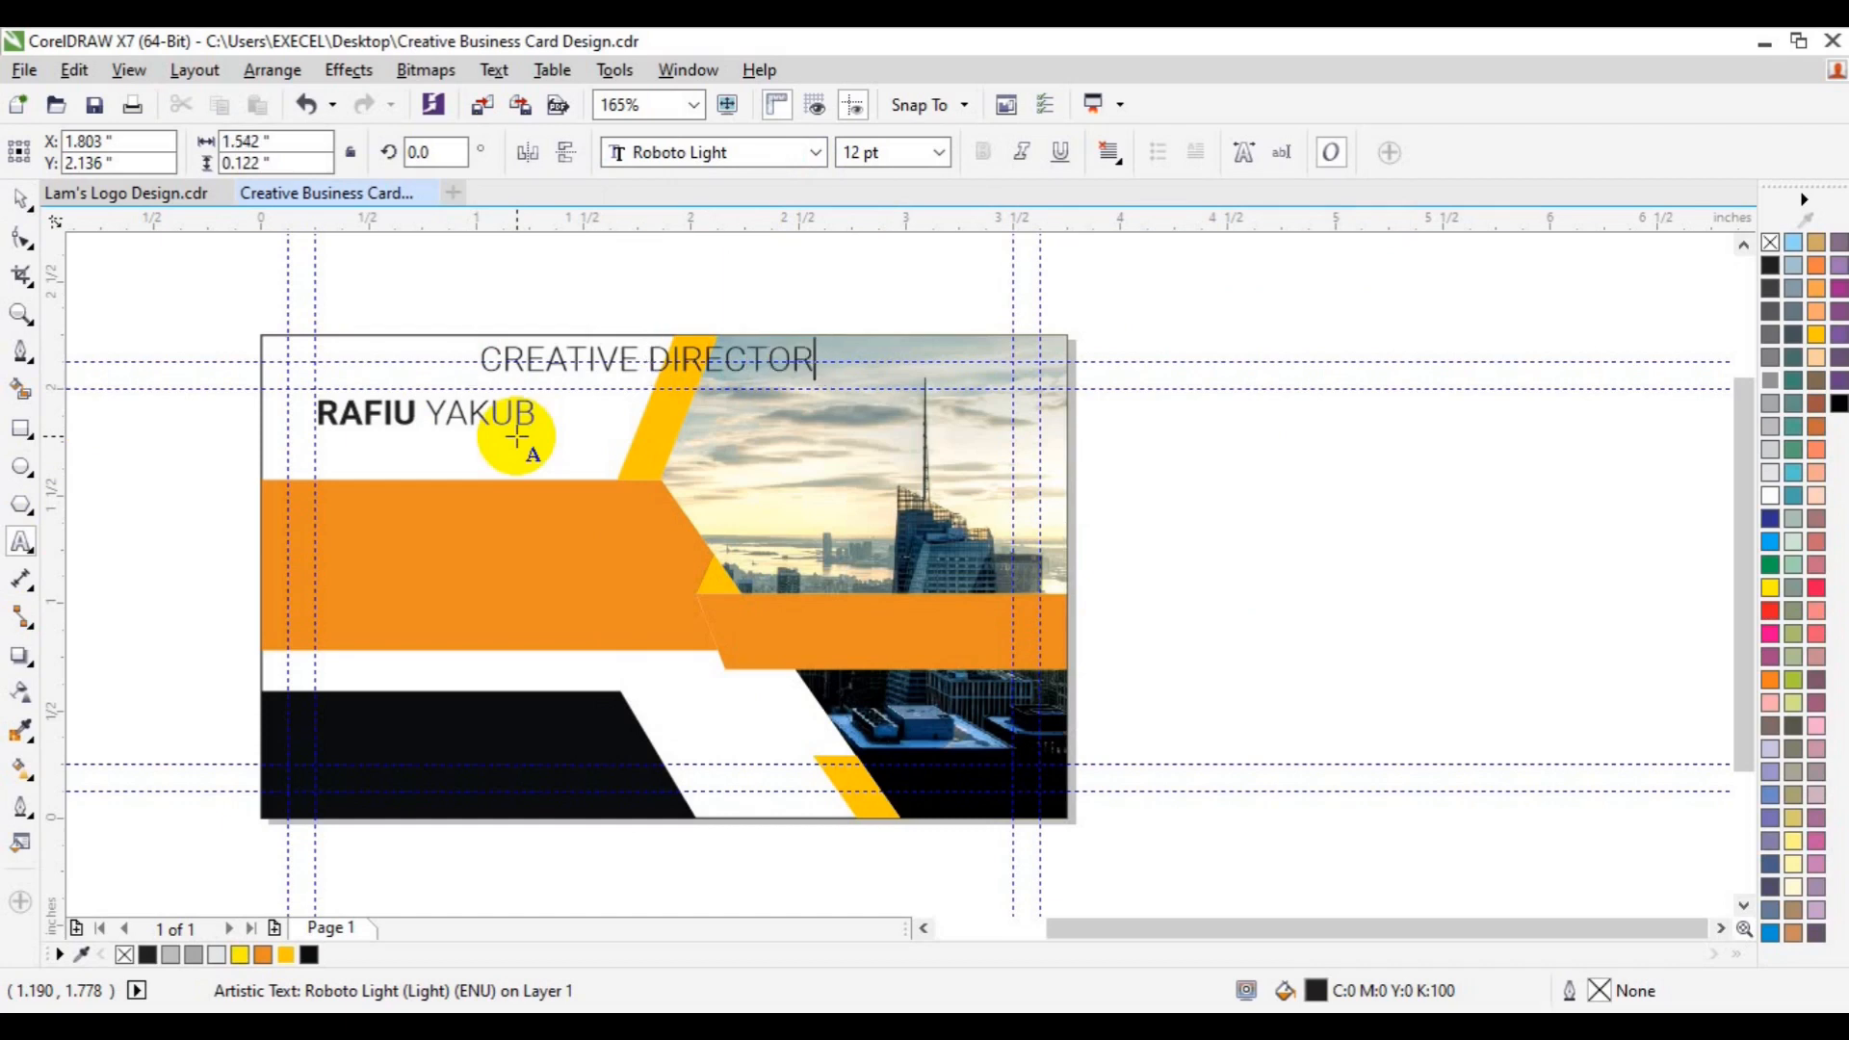
key("ctrl+a")
left_click(934, 162)
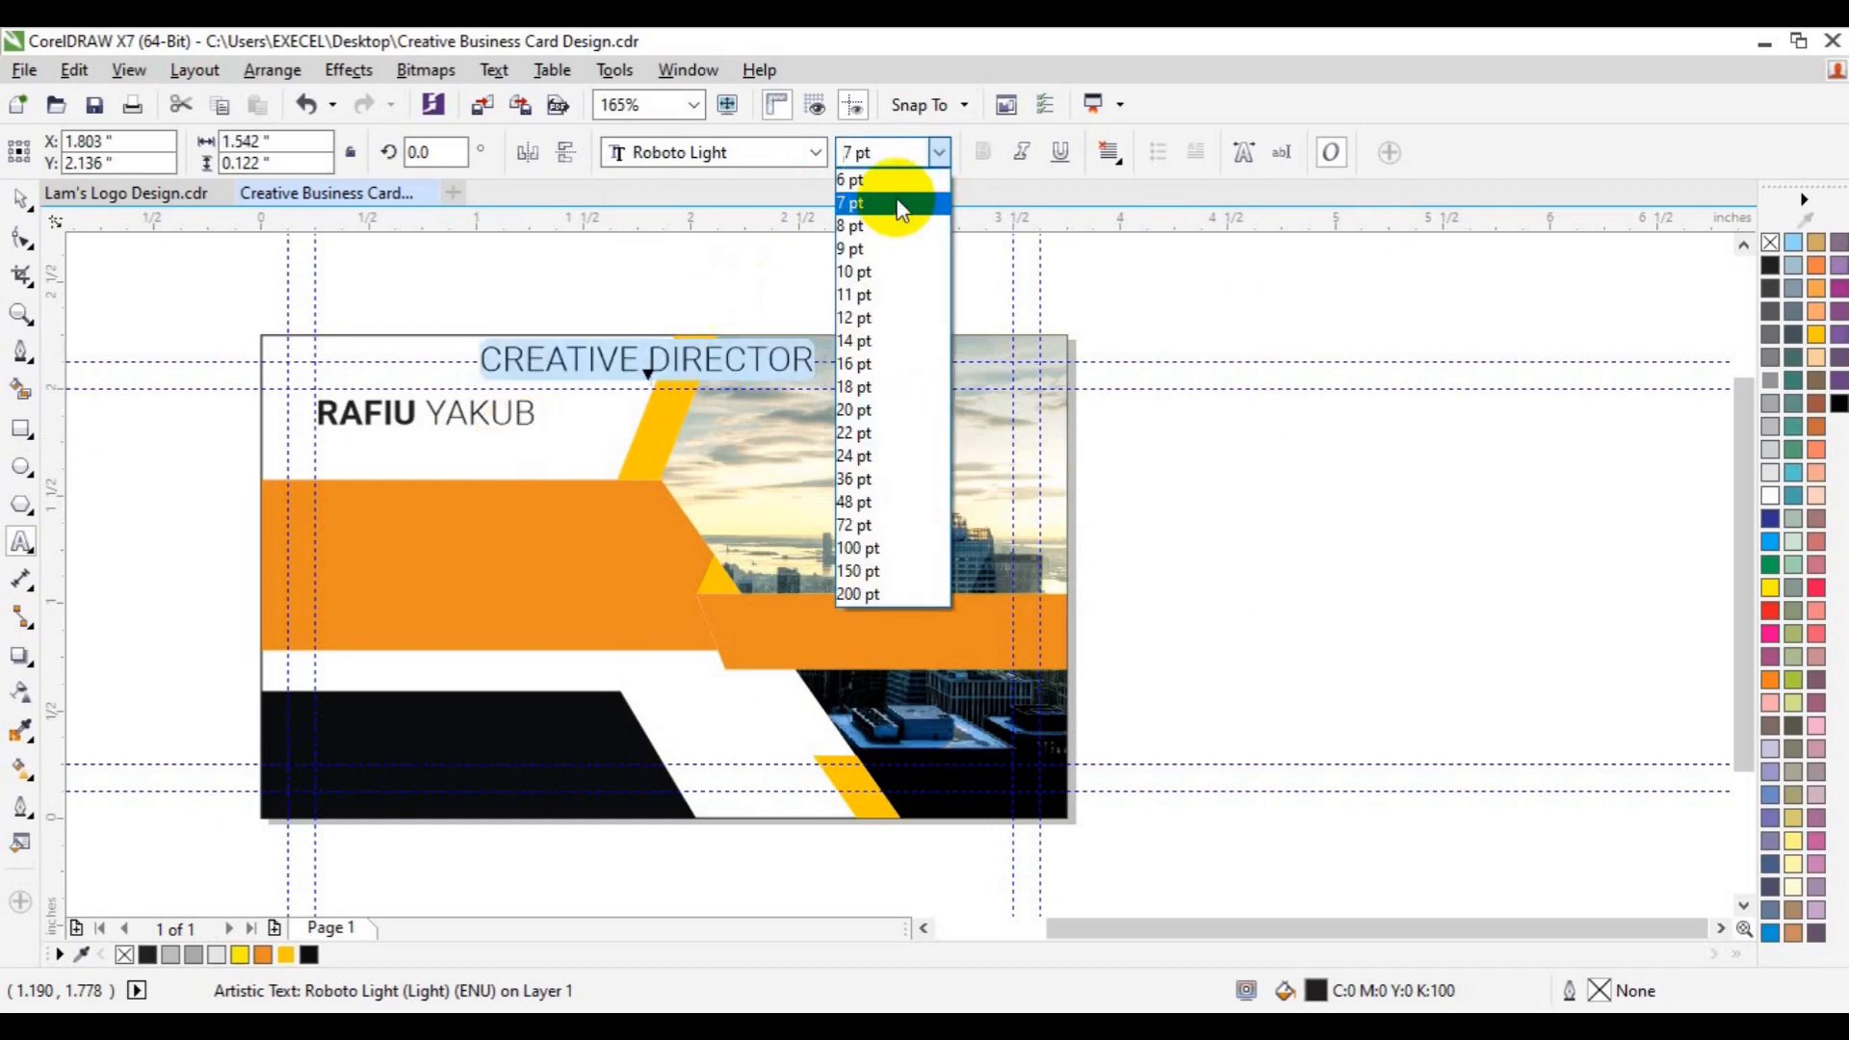
left_click(894, 182)
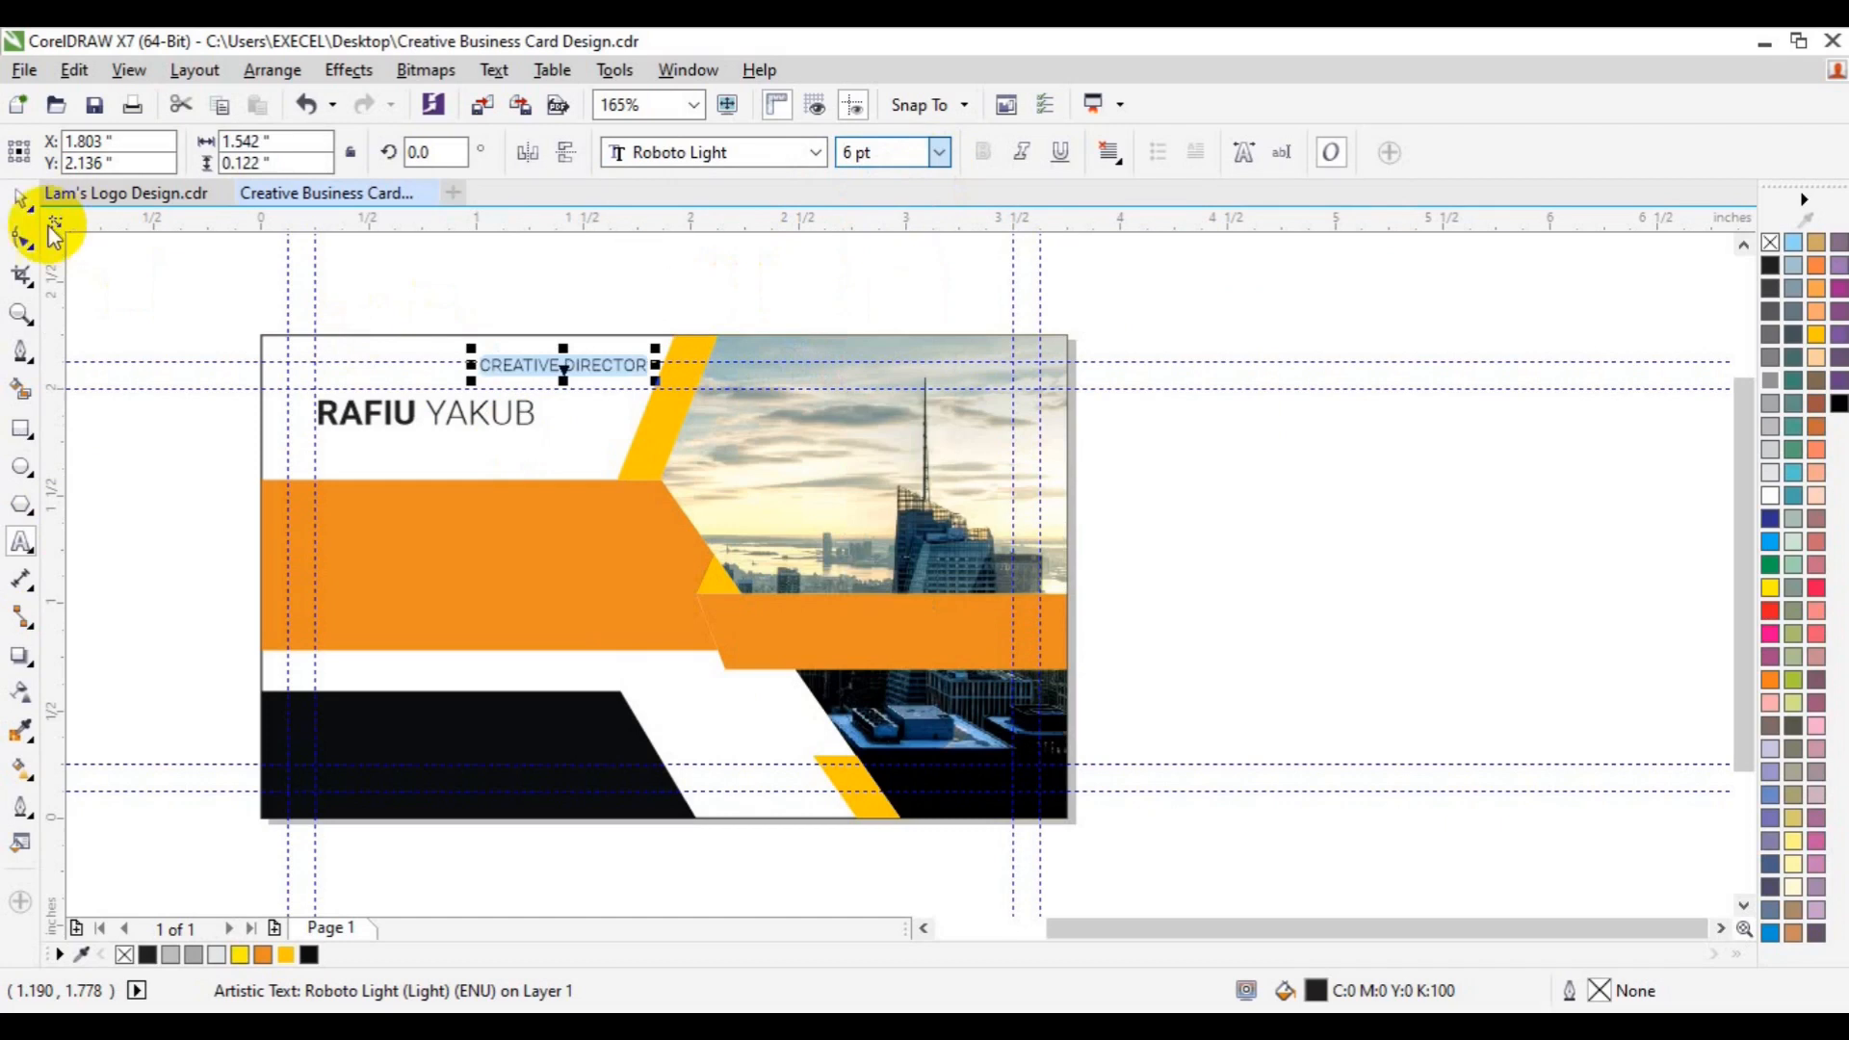
- Move the CREATIVE DIRECTOR title just below the name
left_click(21, 205)
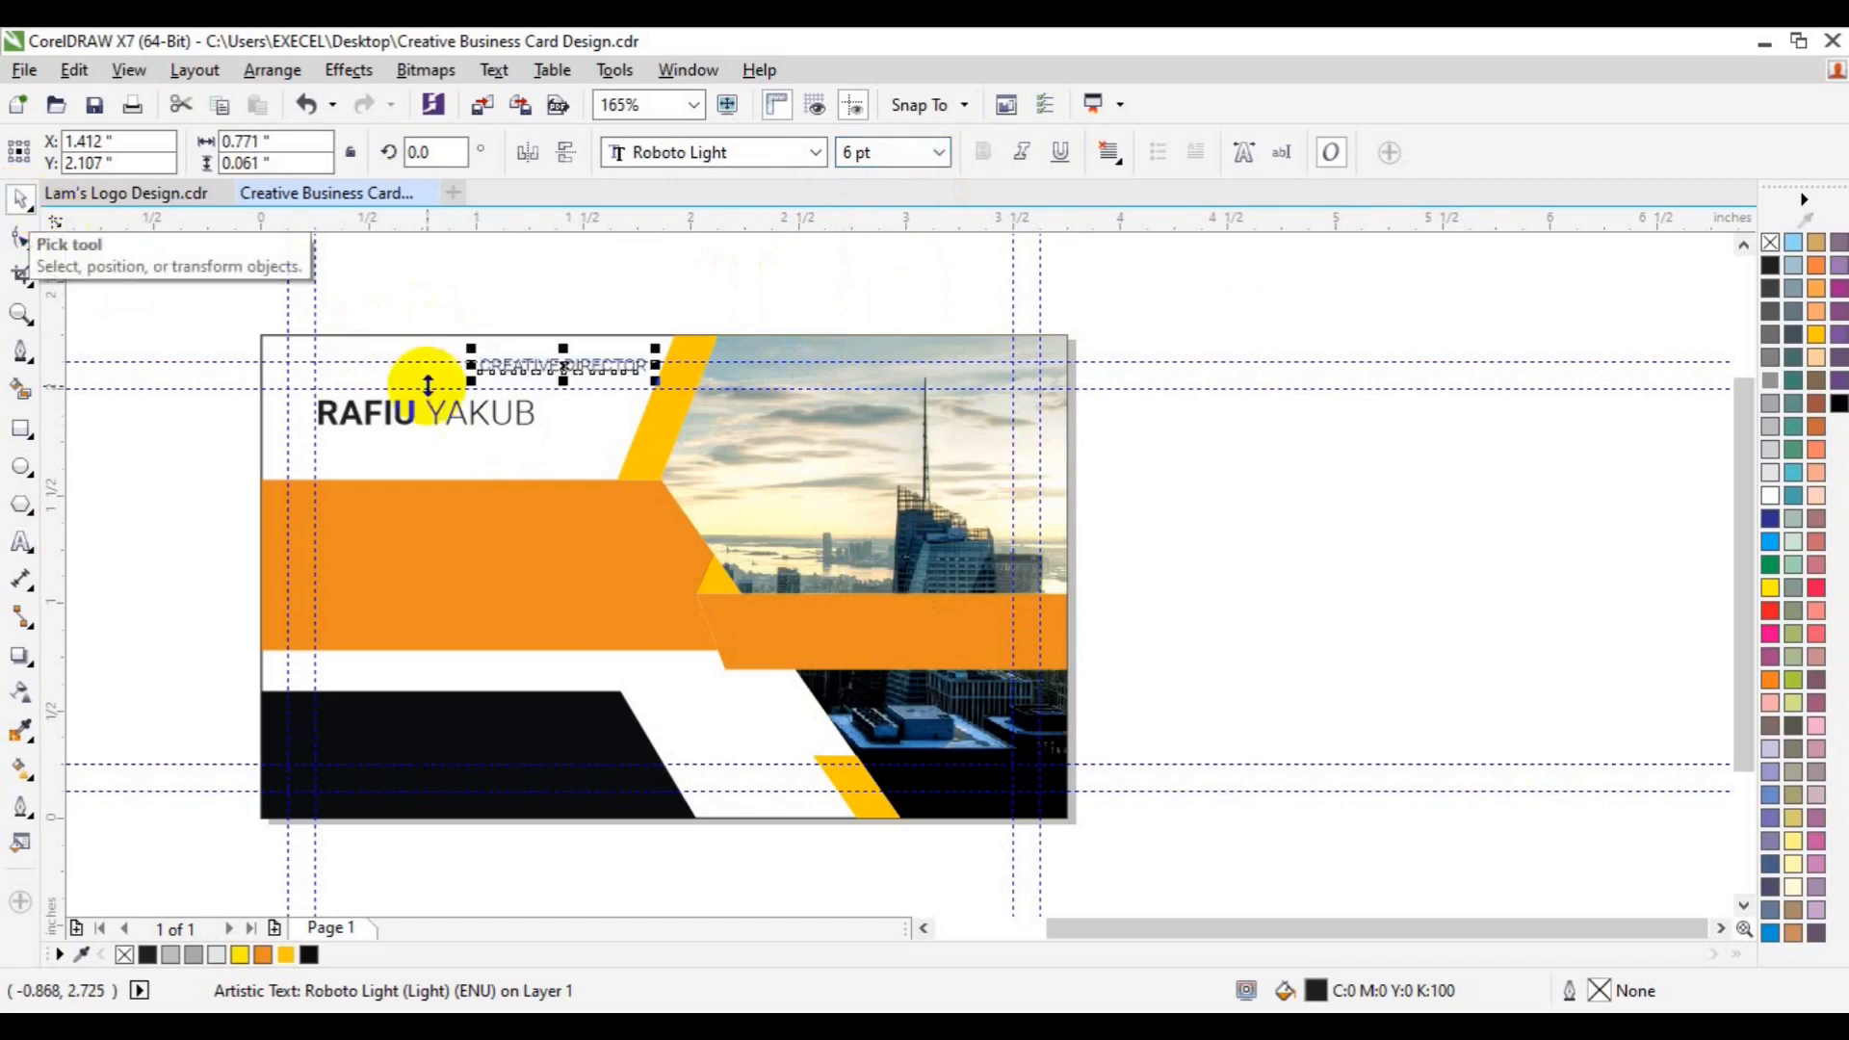
left_click(553, 375)
left_click_drag(553, 375, 445, 518)
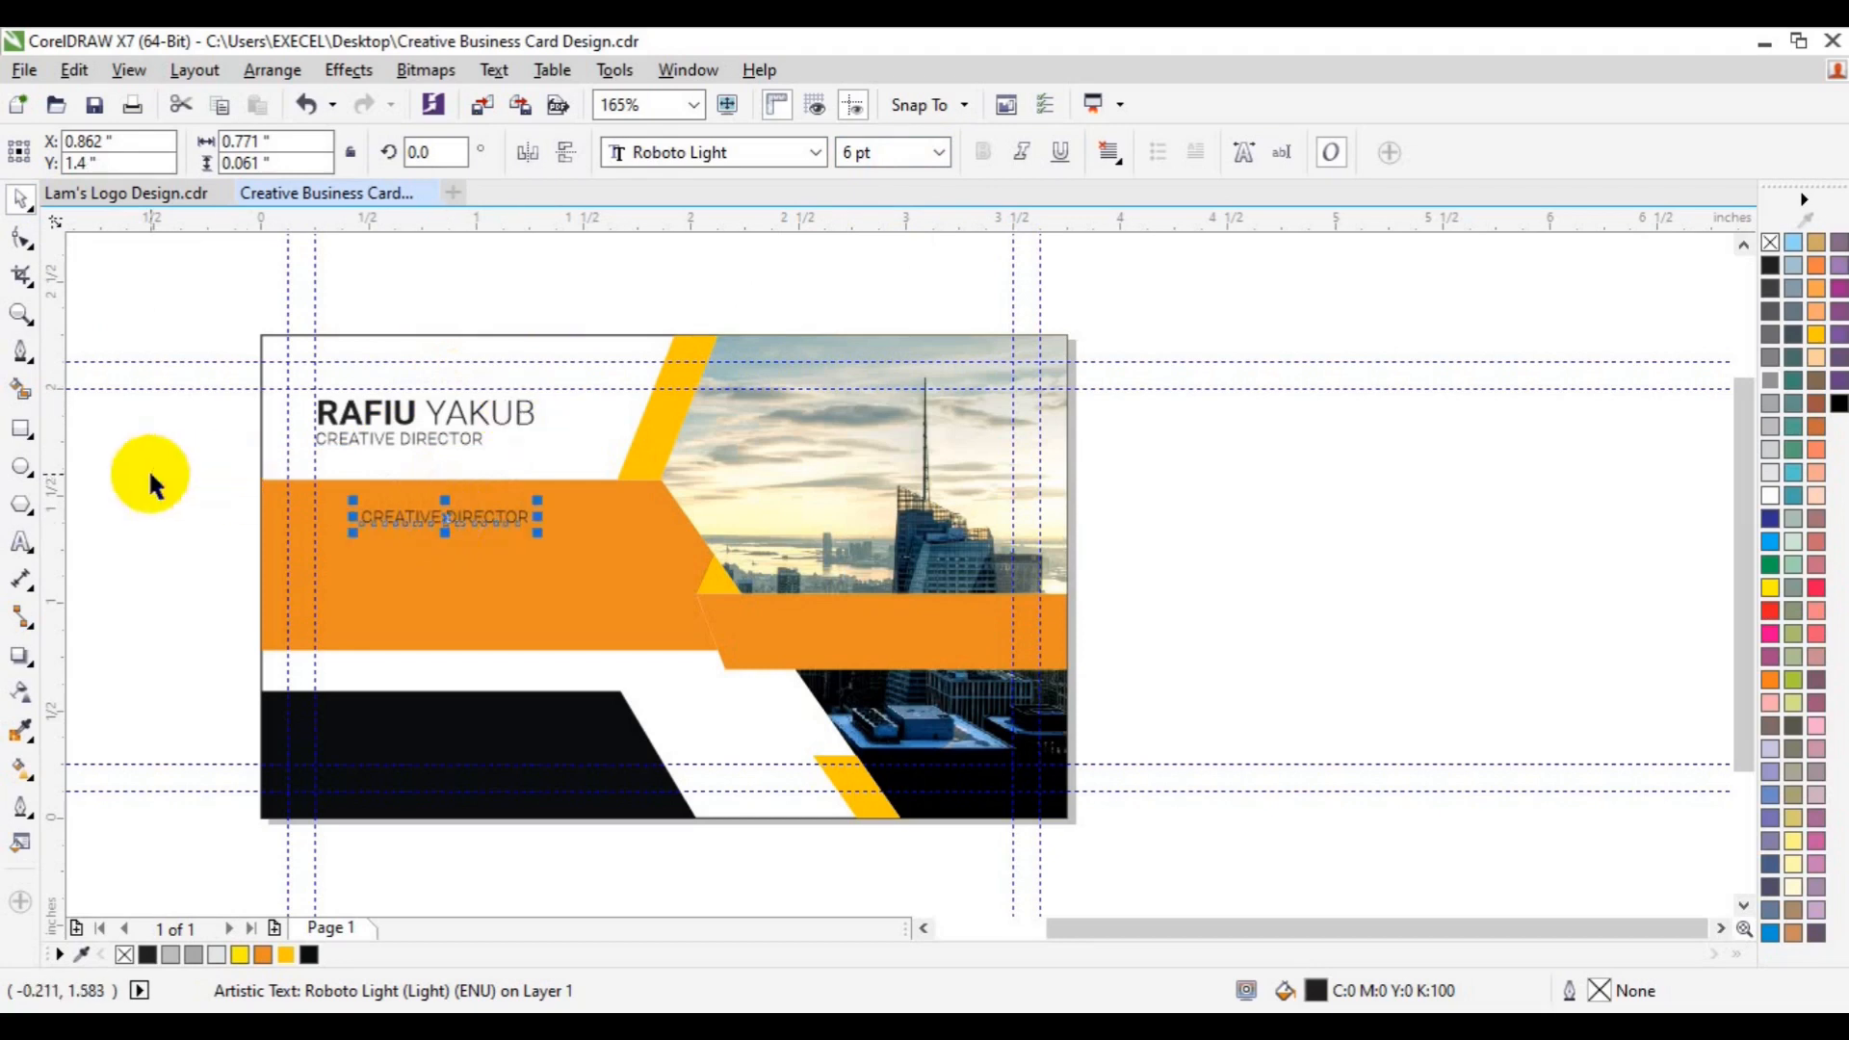
- Clear the job-title copy on the orange band so it can hold the phone numbers
left_click(21, 542)
key("ctrl+a")
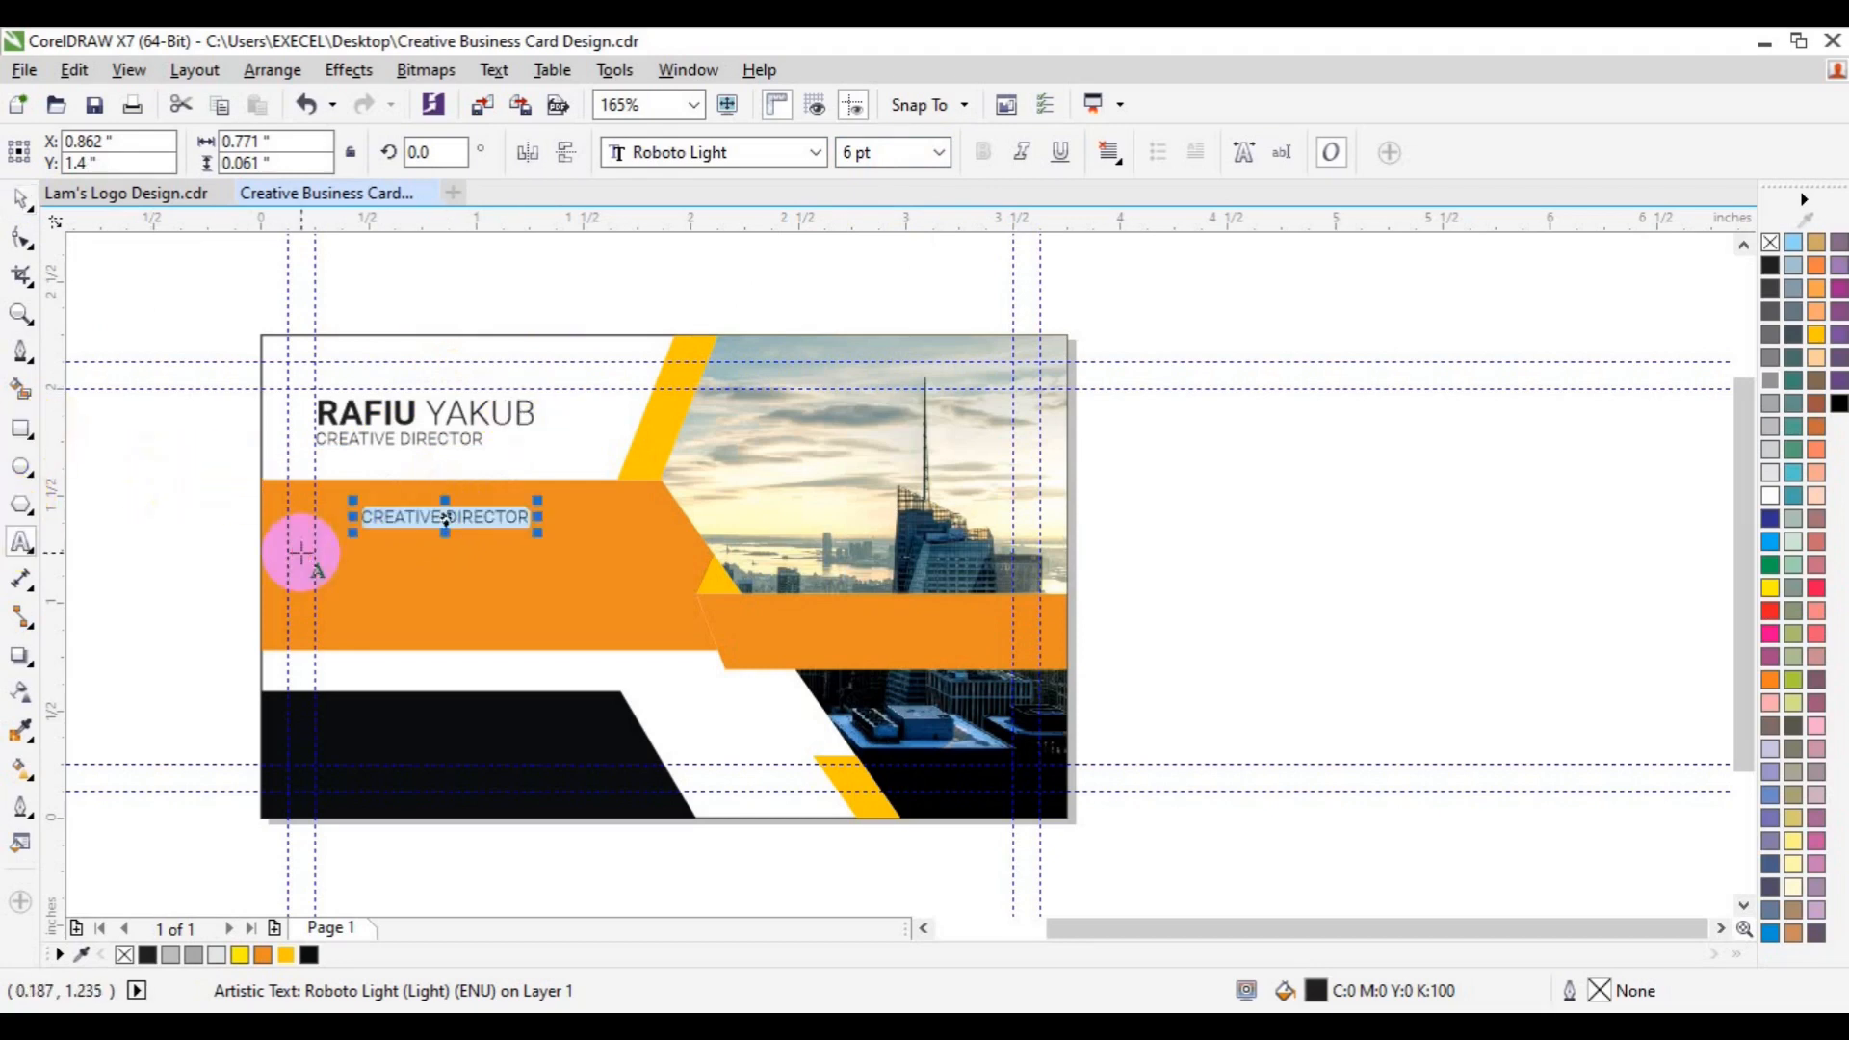
key("Delete")
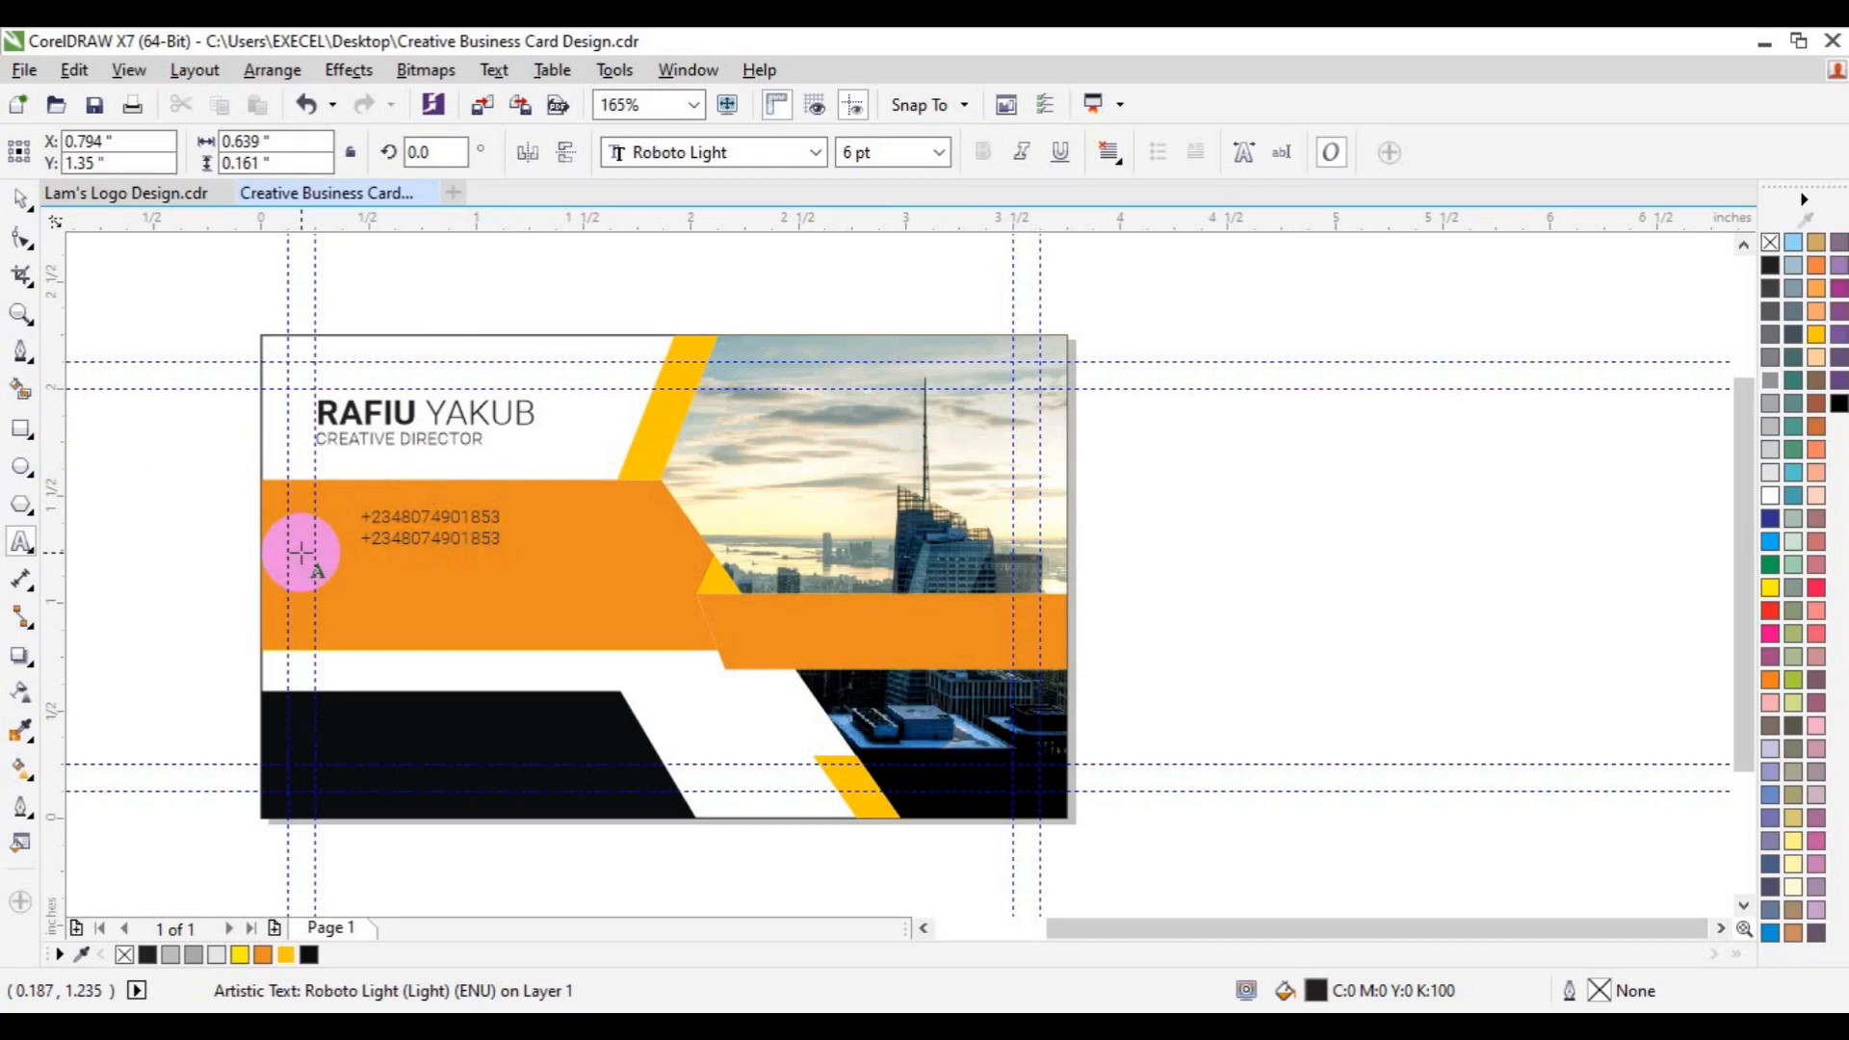
- Set the two phone-number lines in Roboto instead of Roboto Light and adjust their position
key("ctrl+a")
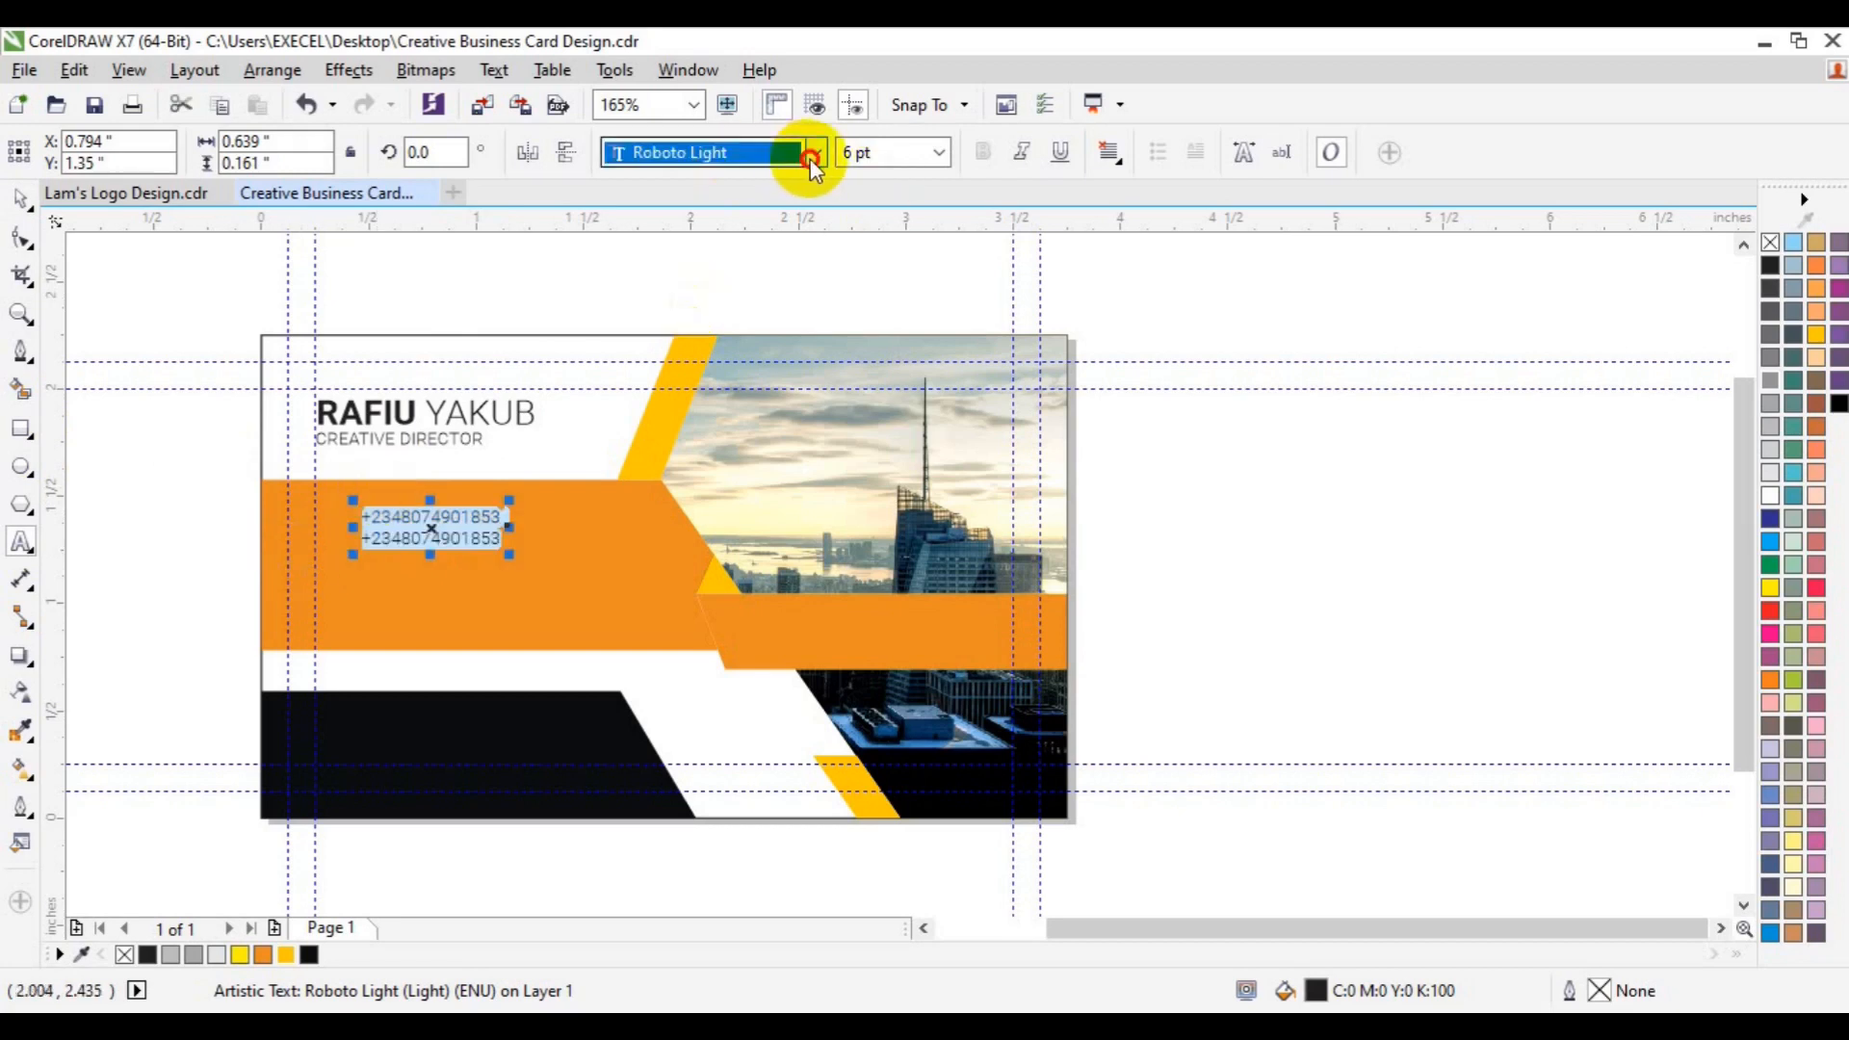
left_click(815, 152)
mouse_move(807, 191)
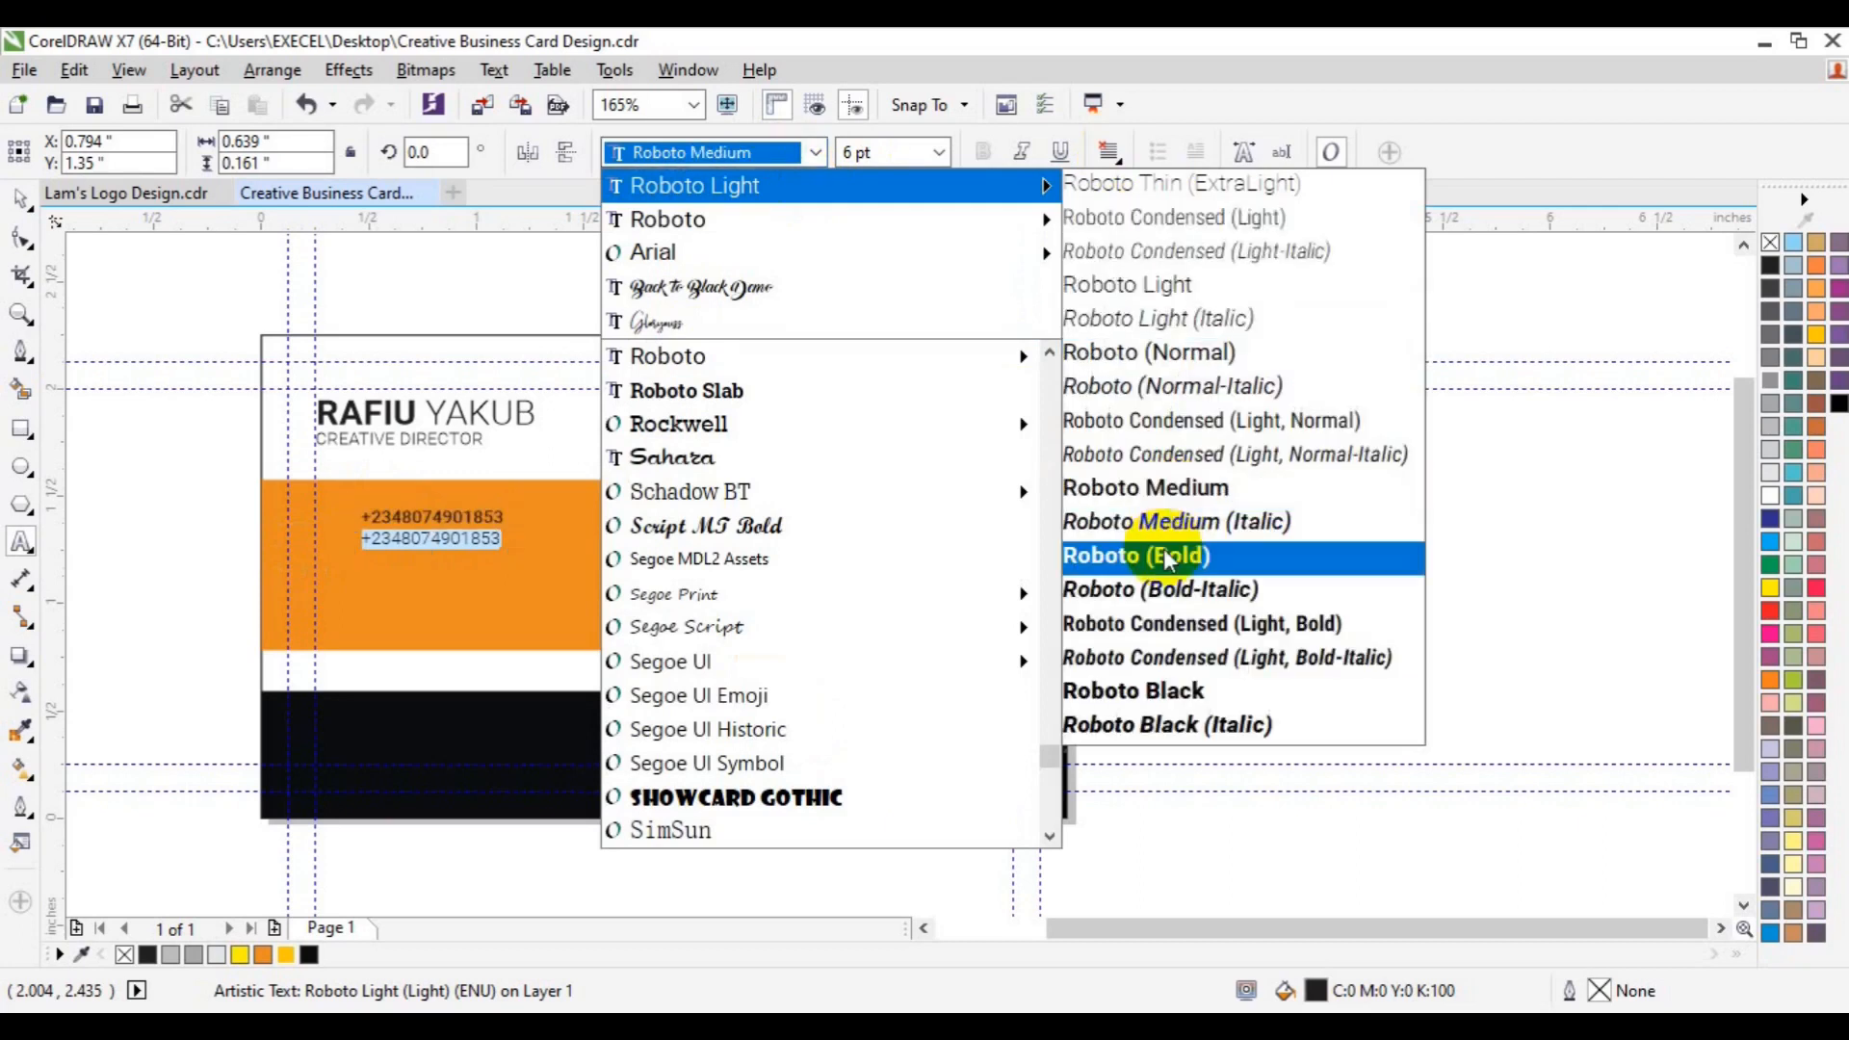
left_click(1165, 557)
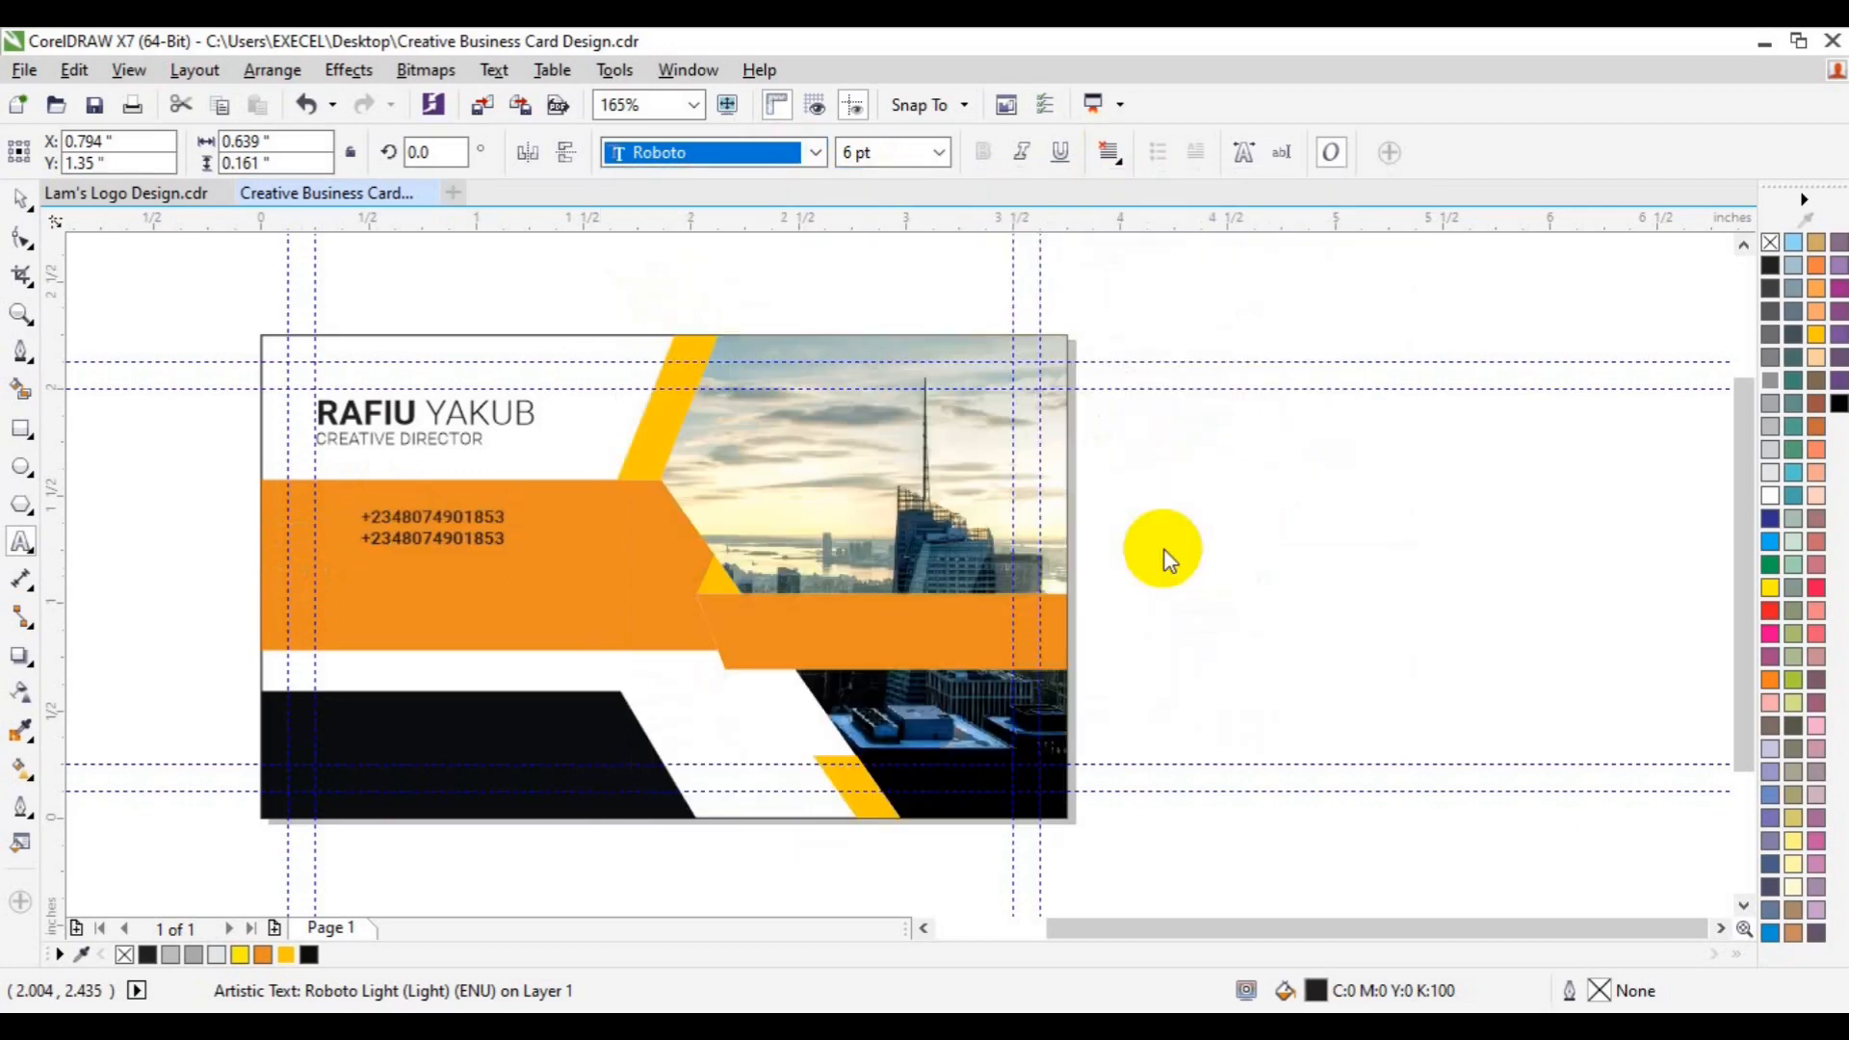
left_click(21, 202)
left_click(434, 528)
left_click_drag(432, 528, 438, 528)
- Deselect the card and open the business card icons file from the Desktop folder
left_click(199, 532)
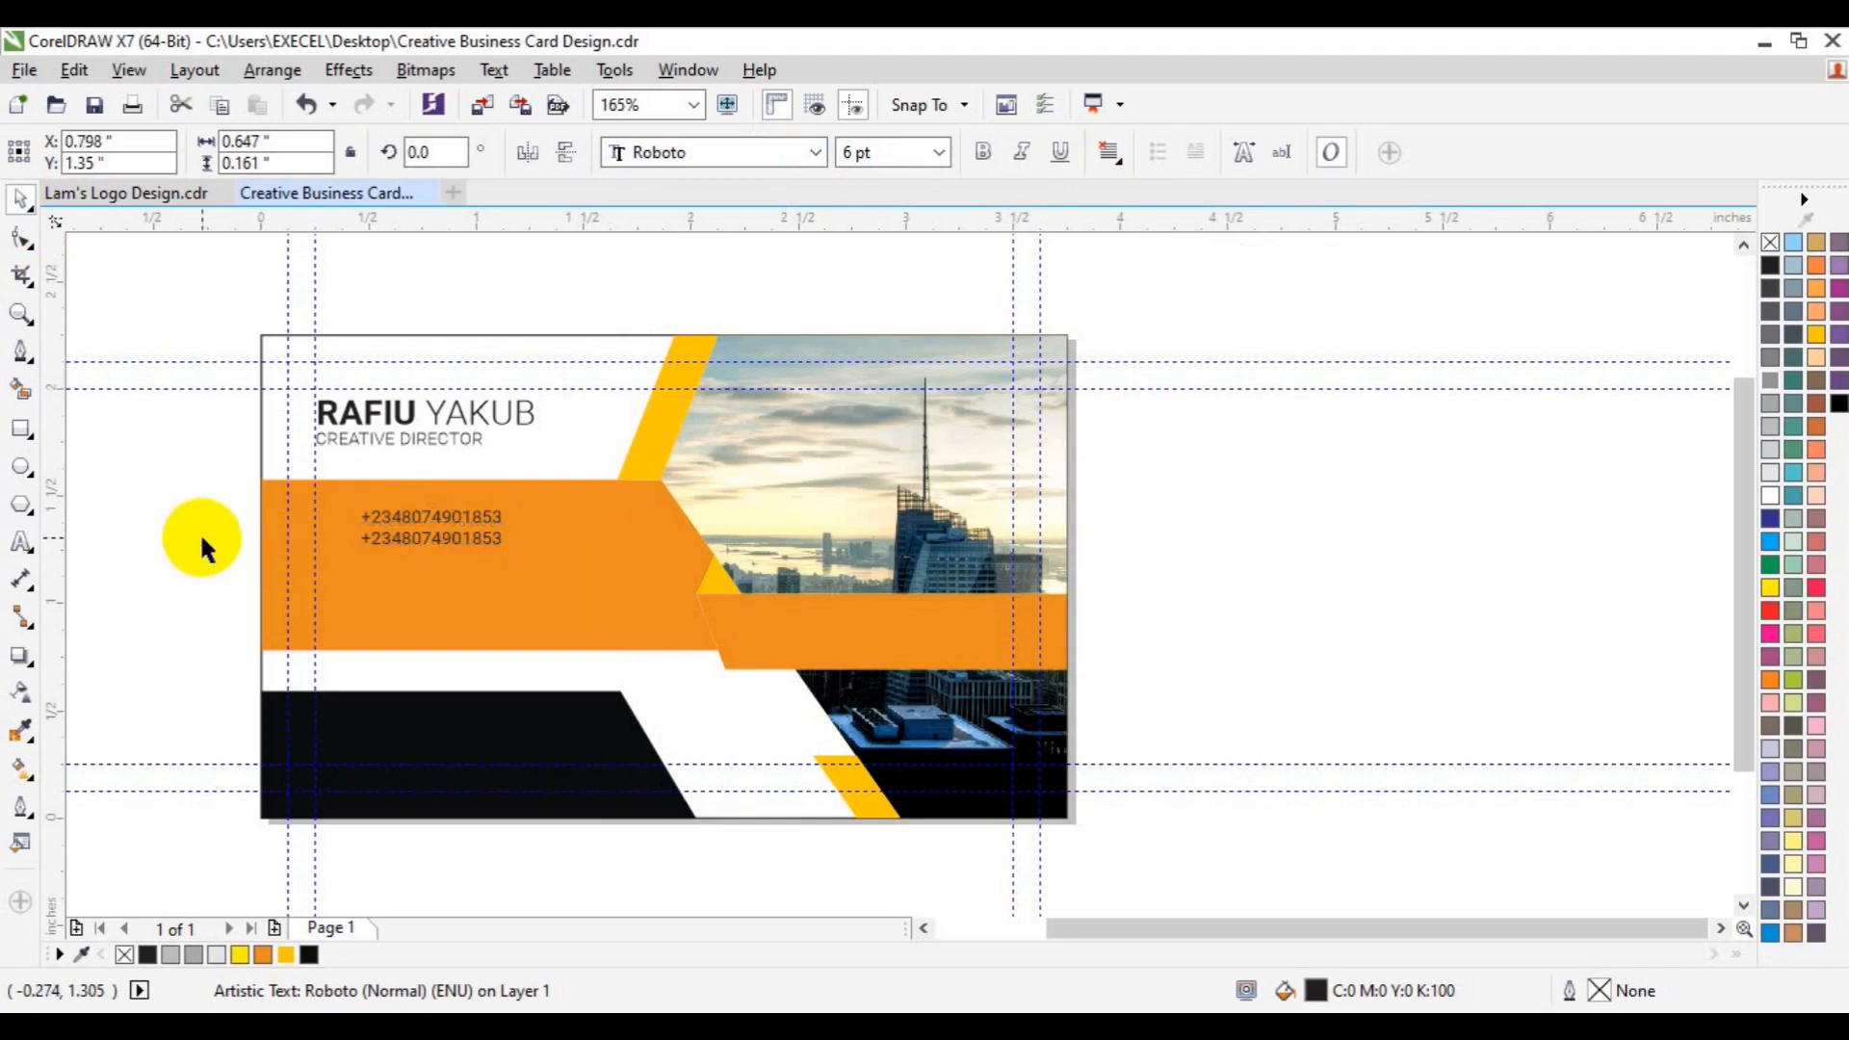
left_click(25, 69)
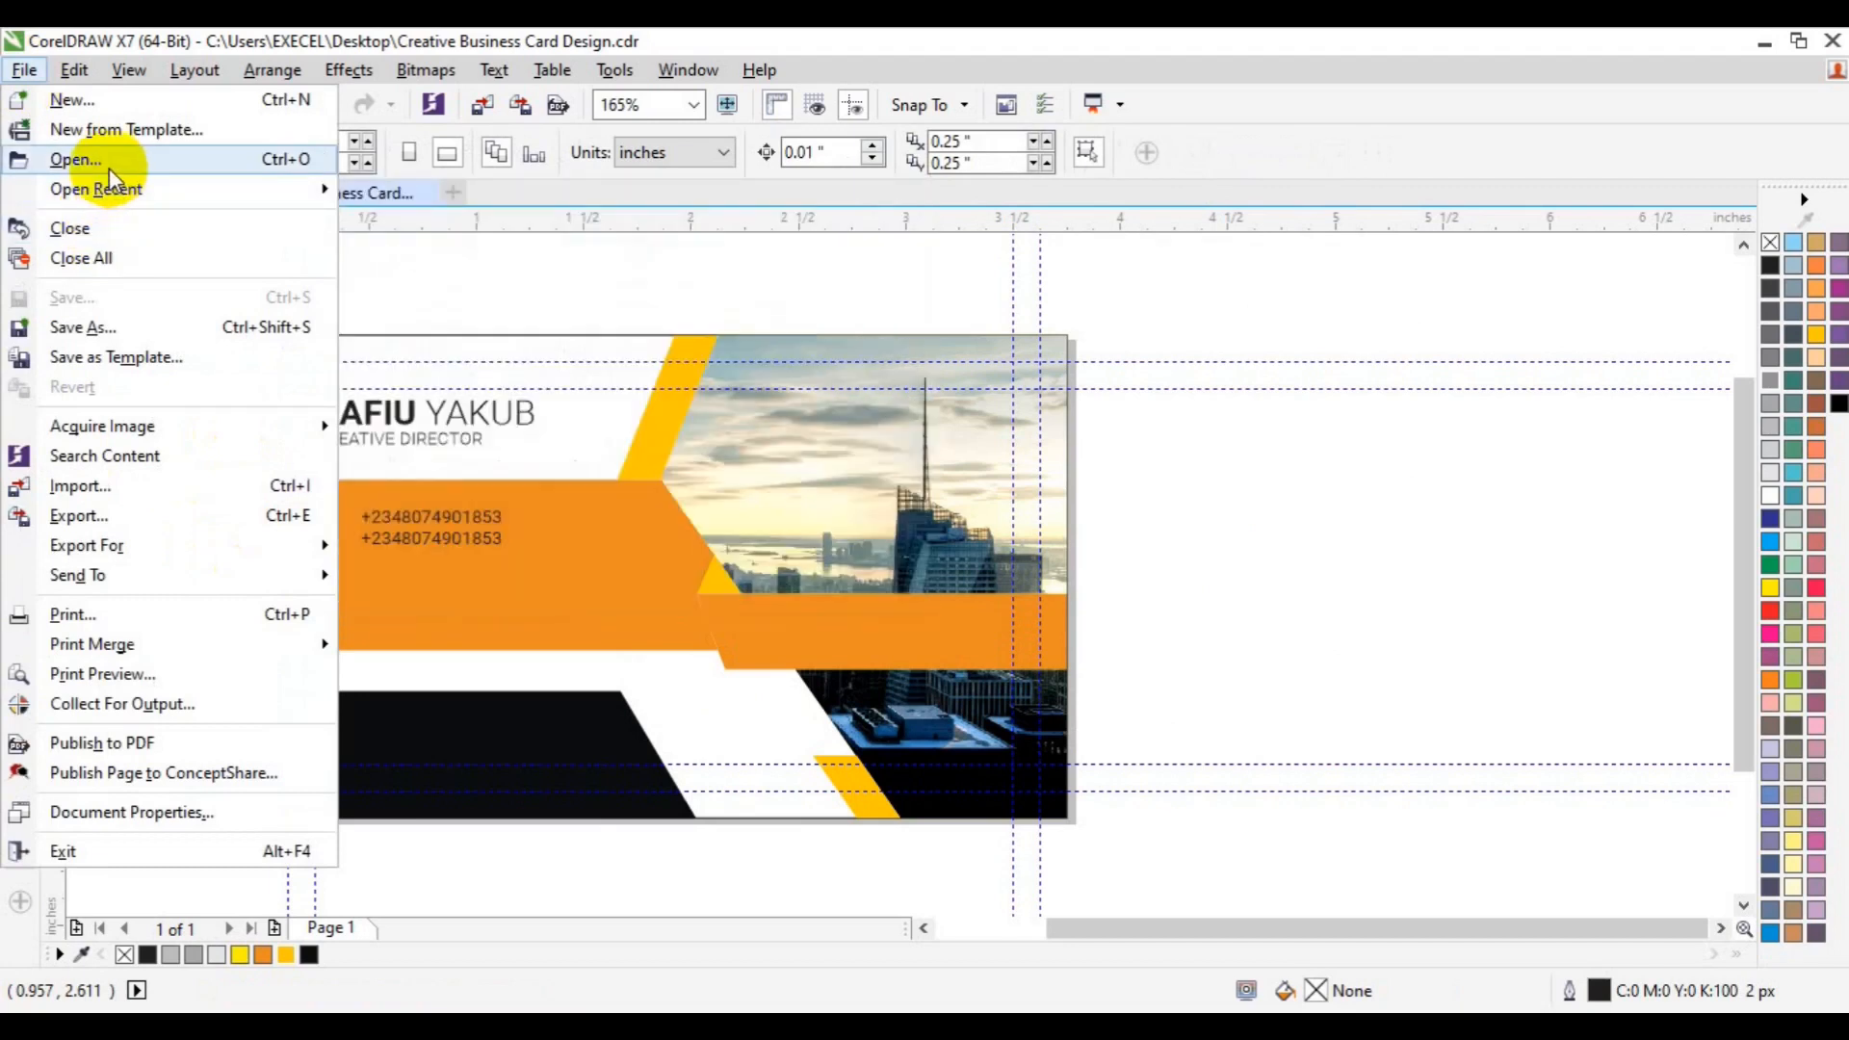
left_click(108, 165)
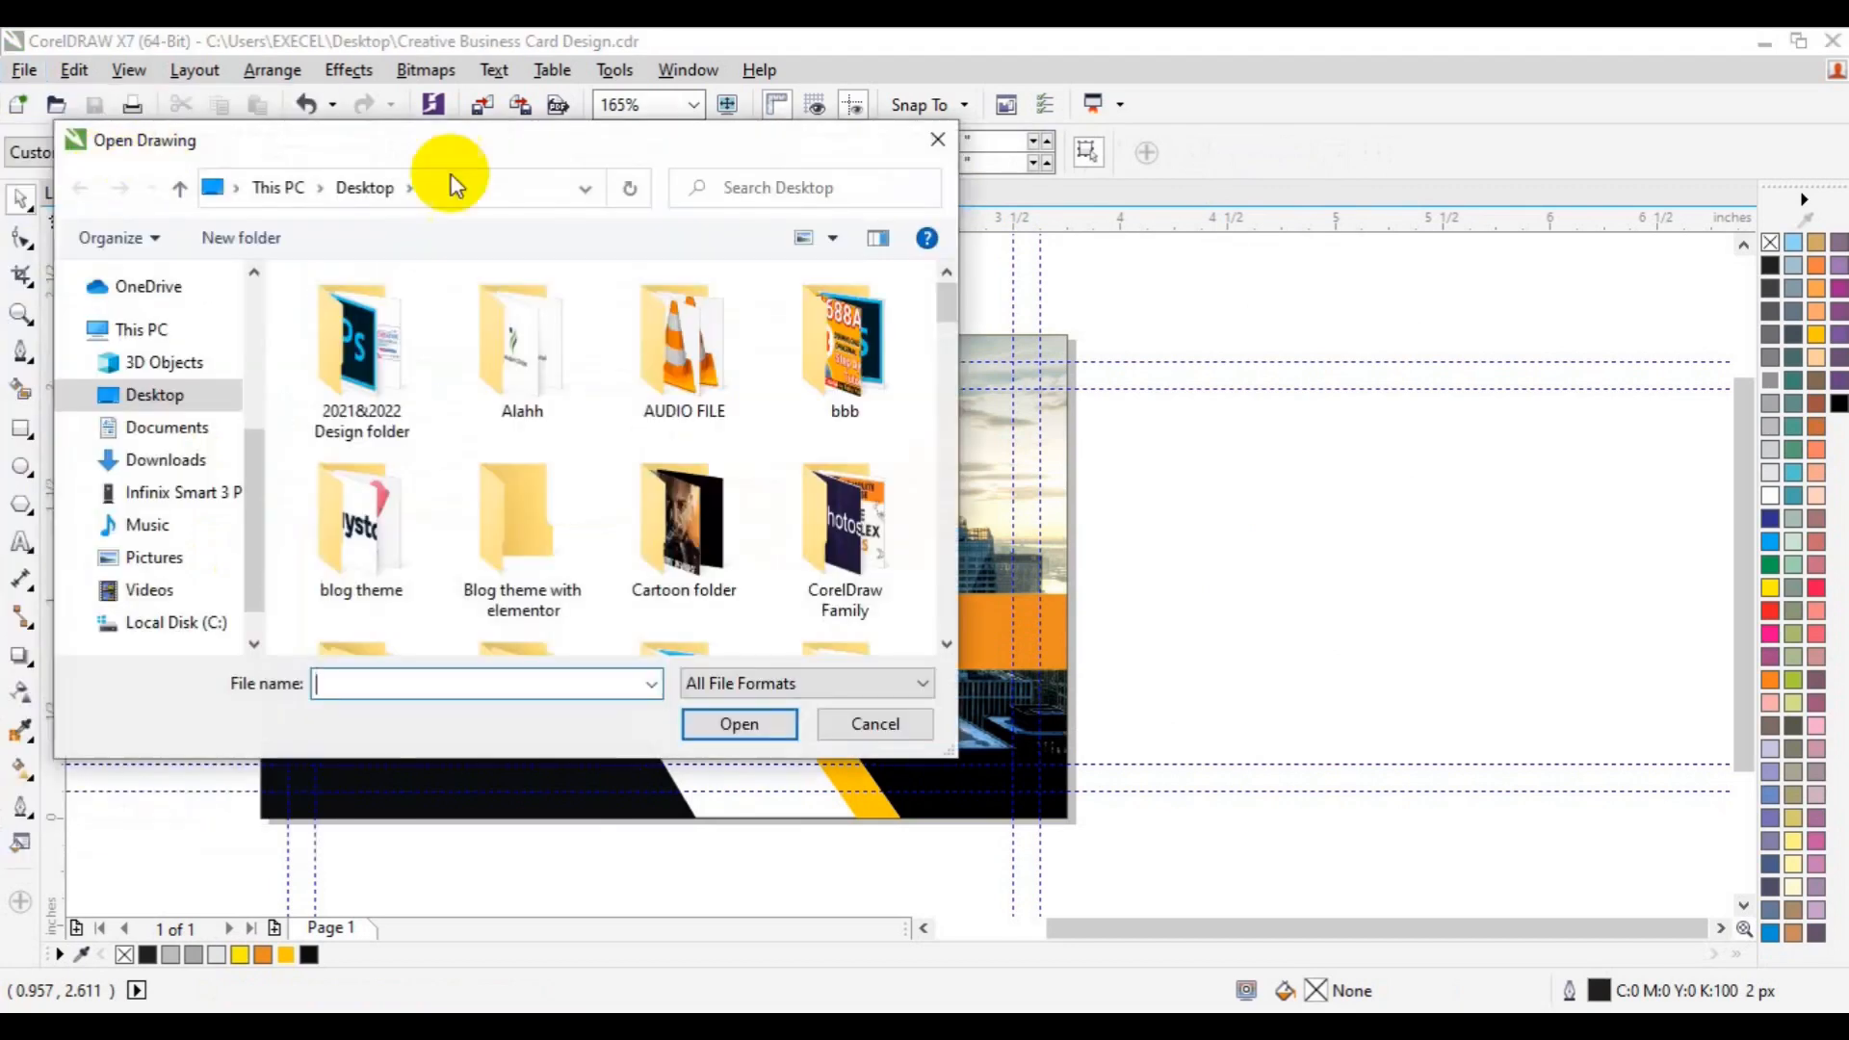
left_click(947, 644)
scroll(946, 643, "down", 10)
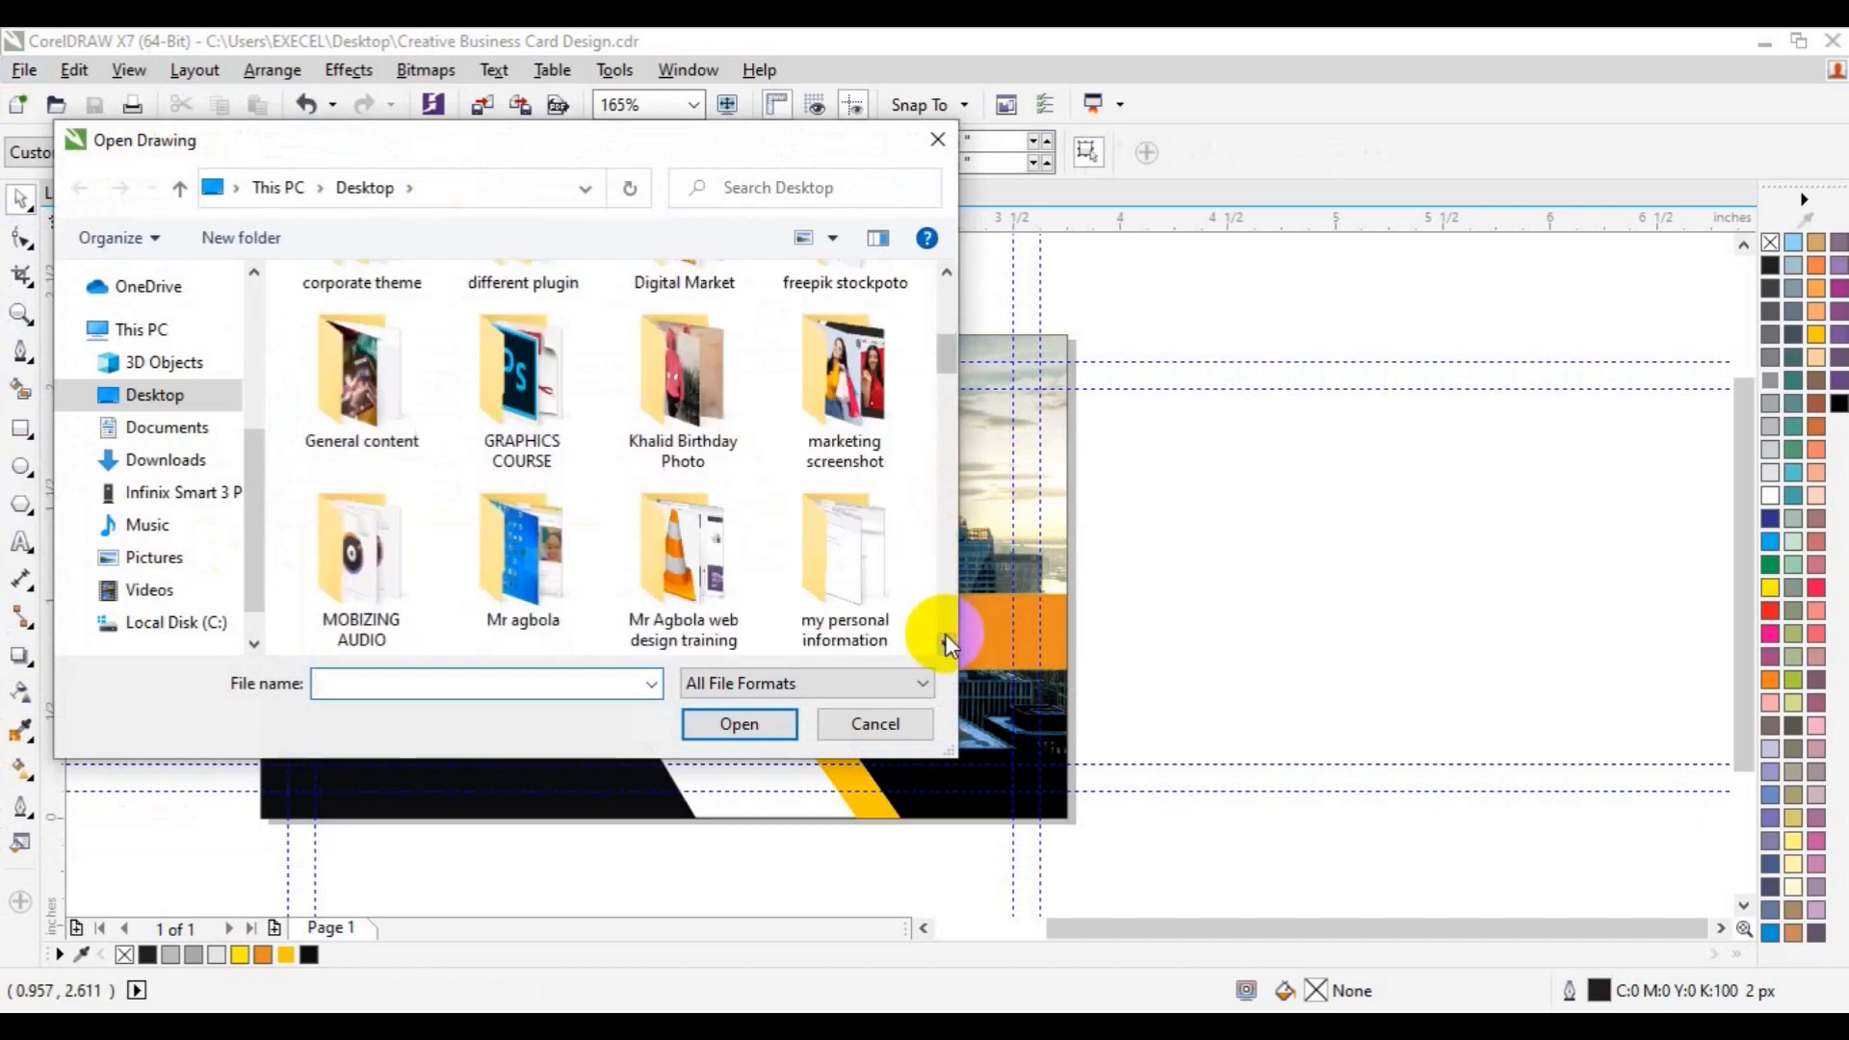
scroll(947, 643, "down", 5)
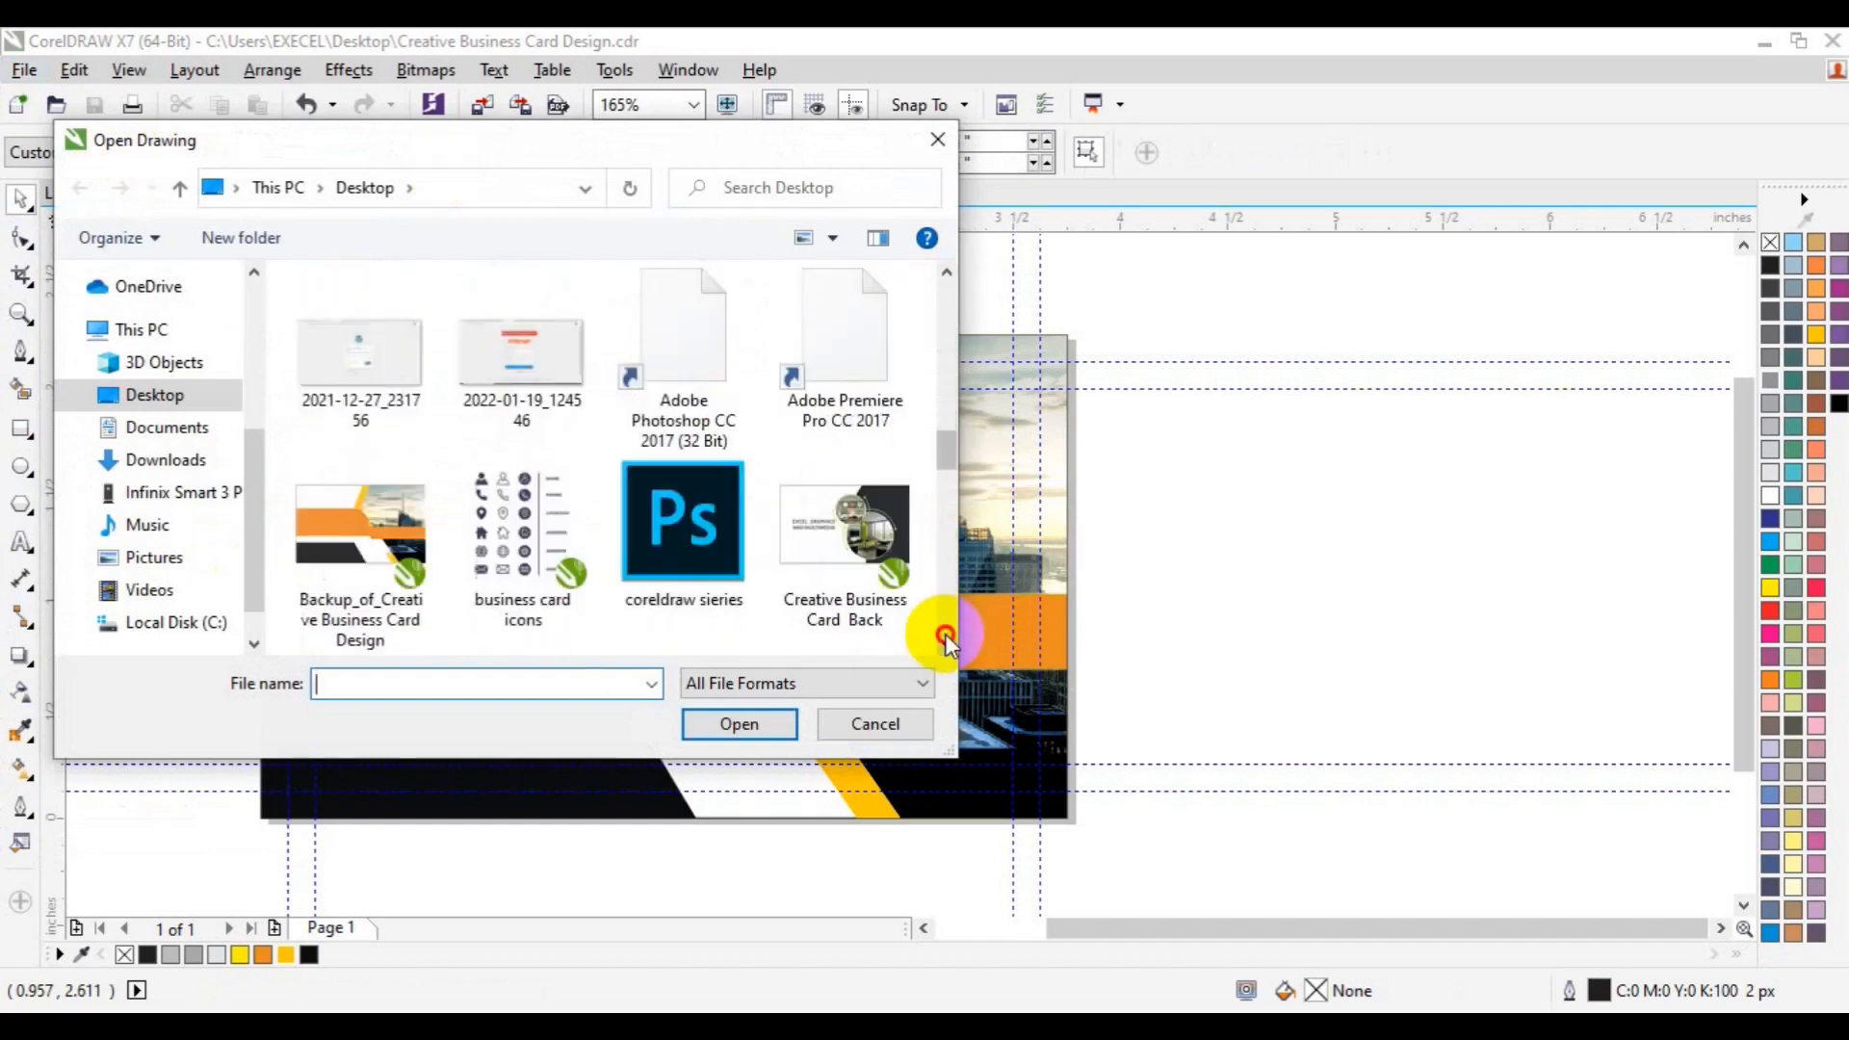
left_click(522, 358)
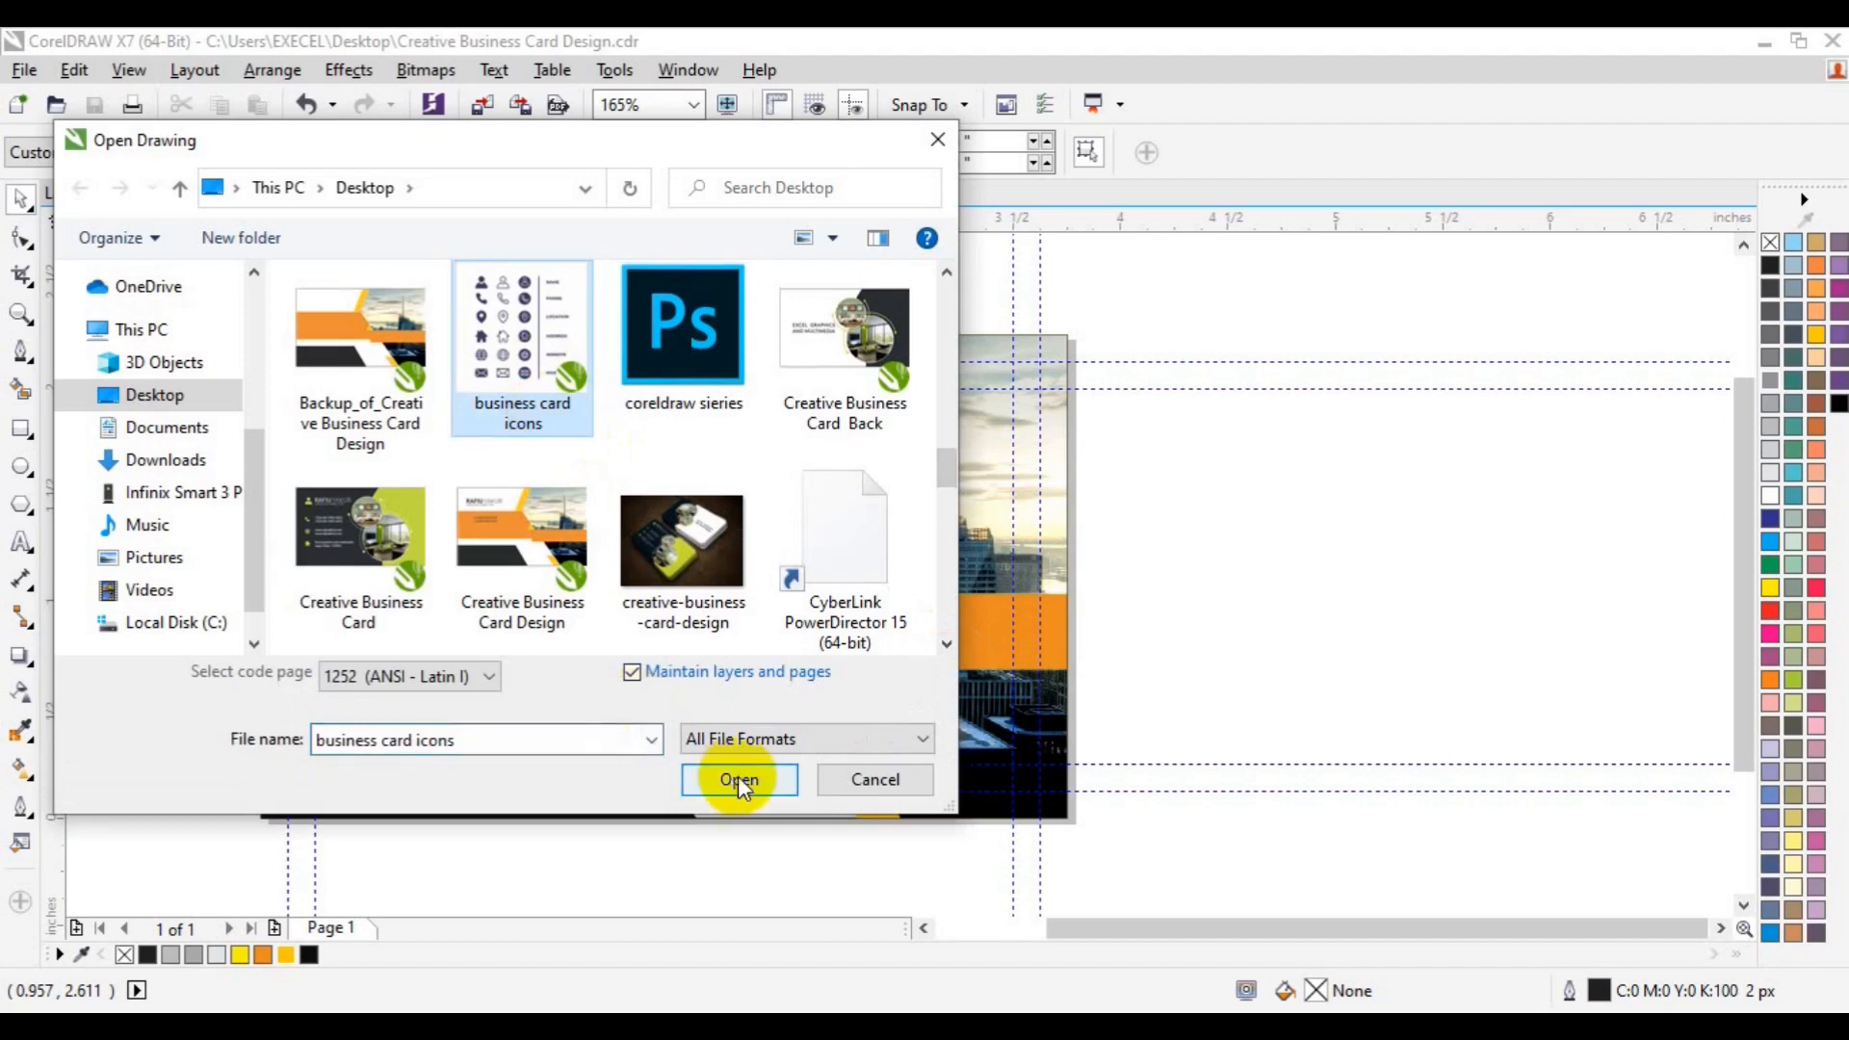
left_click(737, 778)
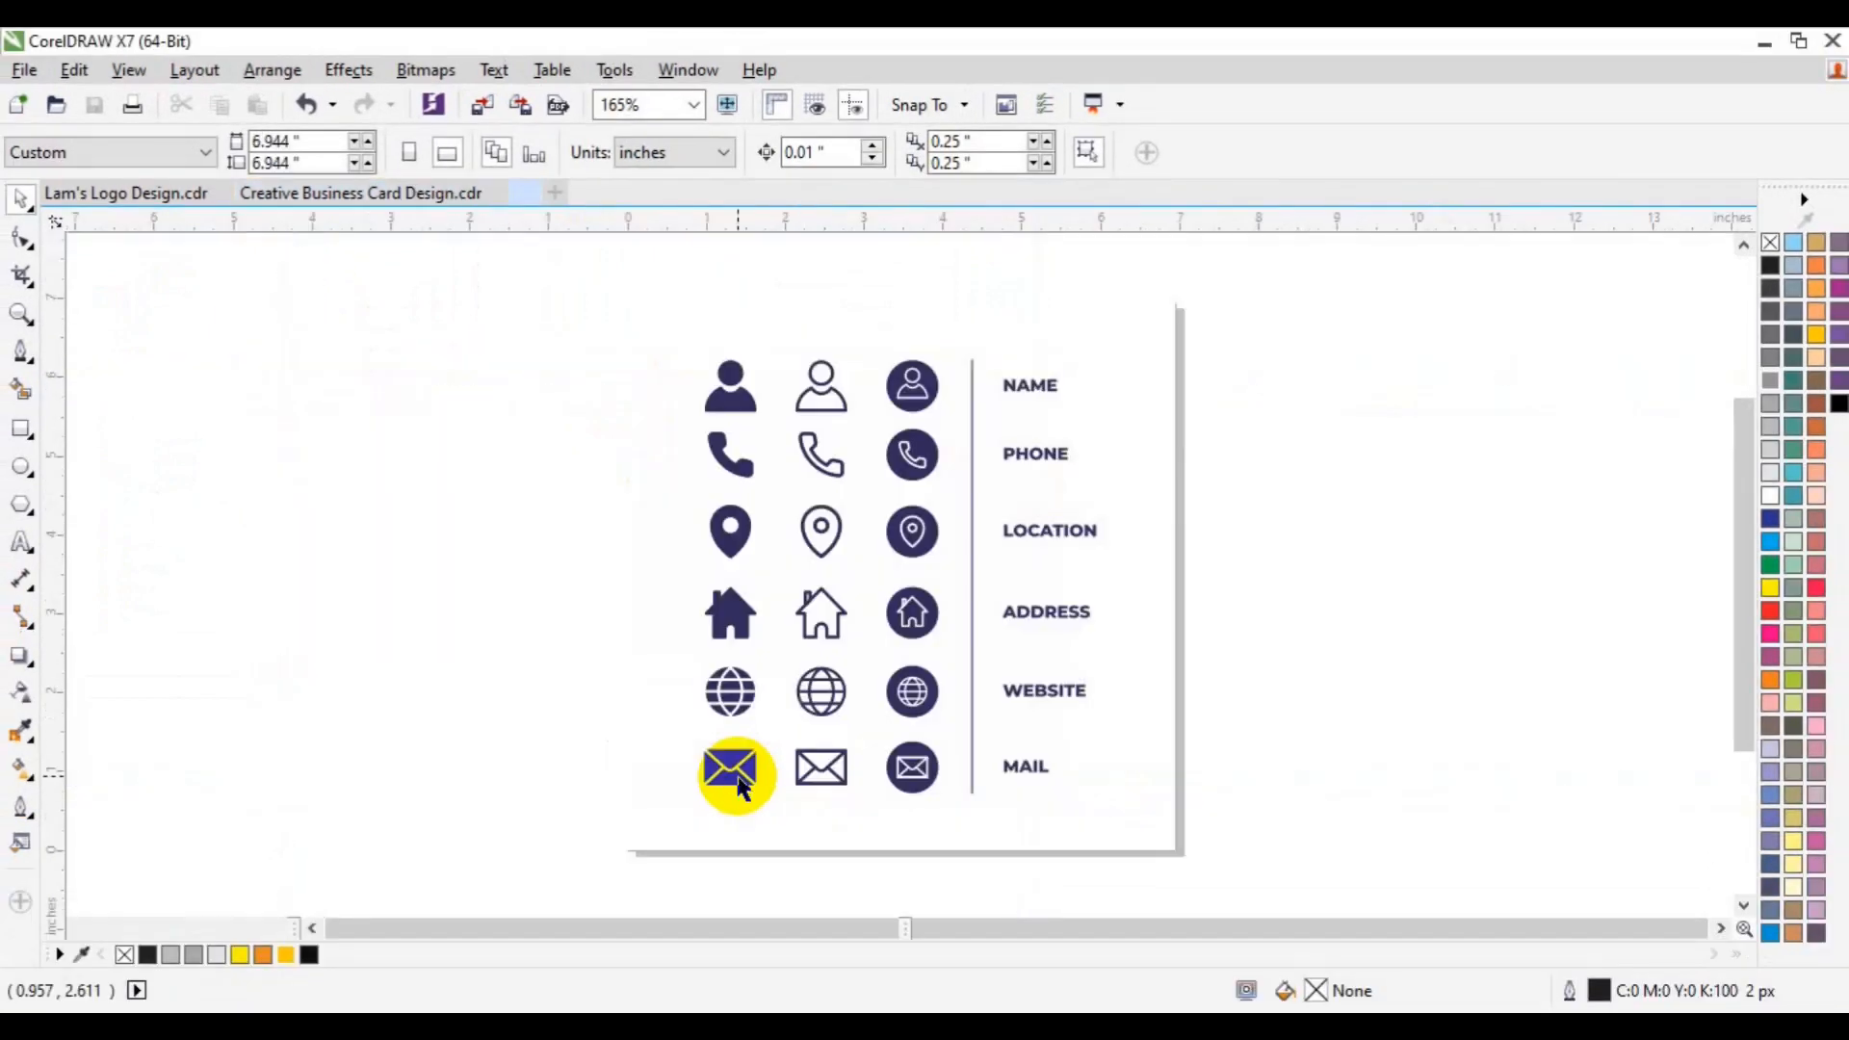
- Group the 15 solid left-column icons and return to Creative Business Card Design.cdr
left_click_drag(626, 422, 916, 529)
key("Escape")
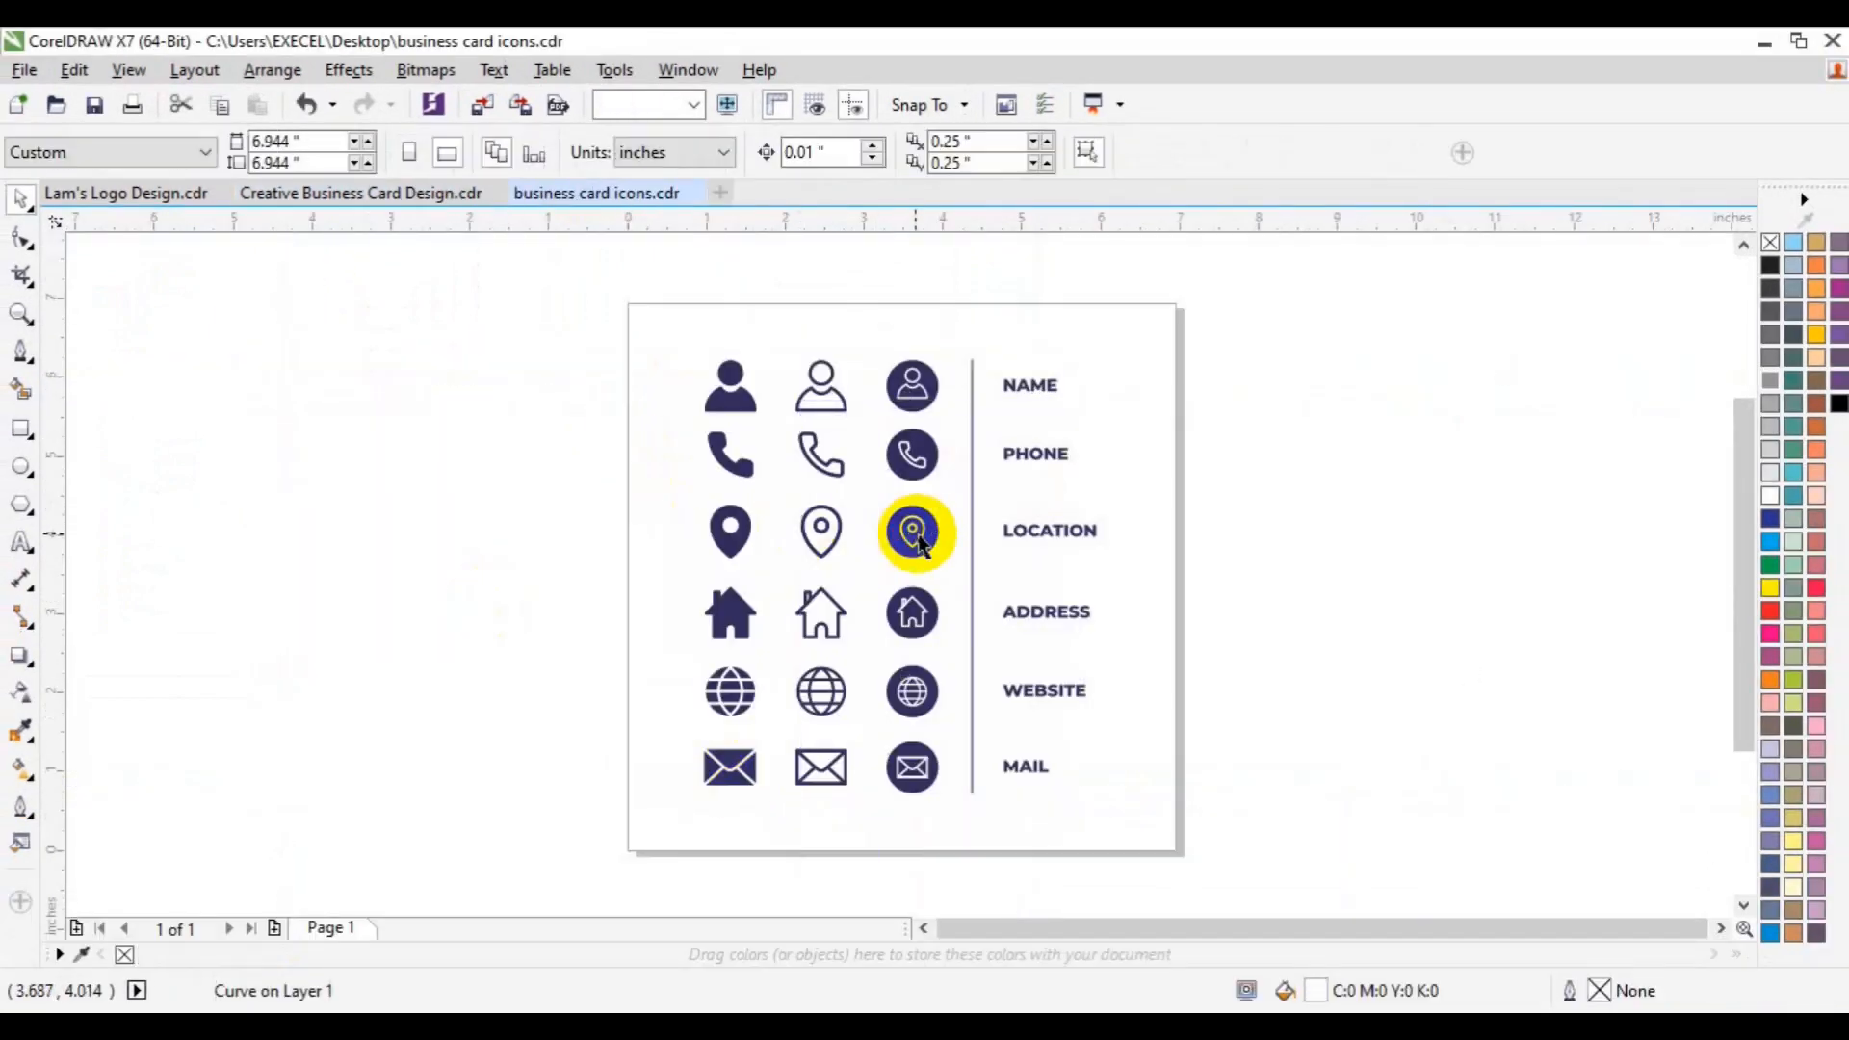
left_click_drag(657, 423, 780, 725)
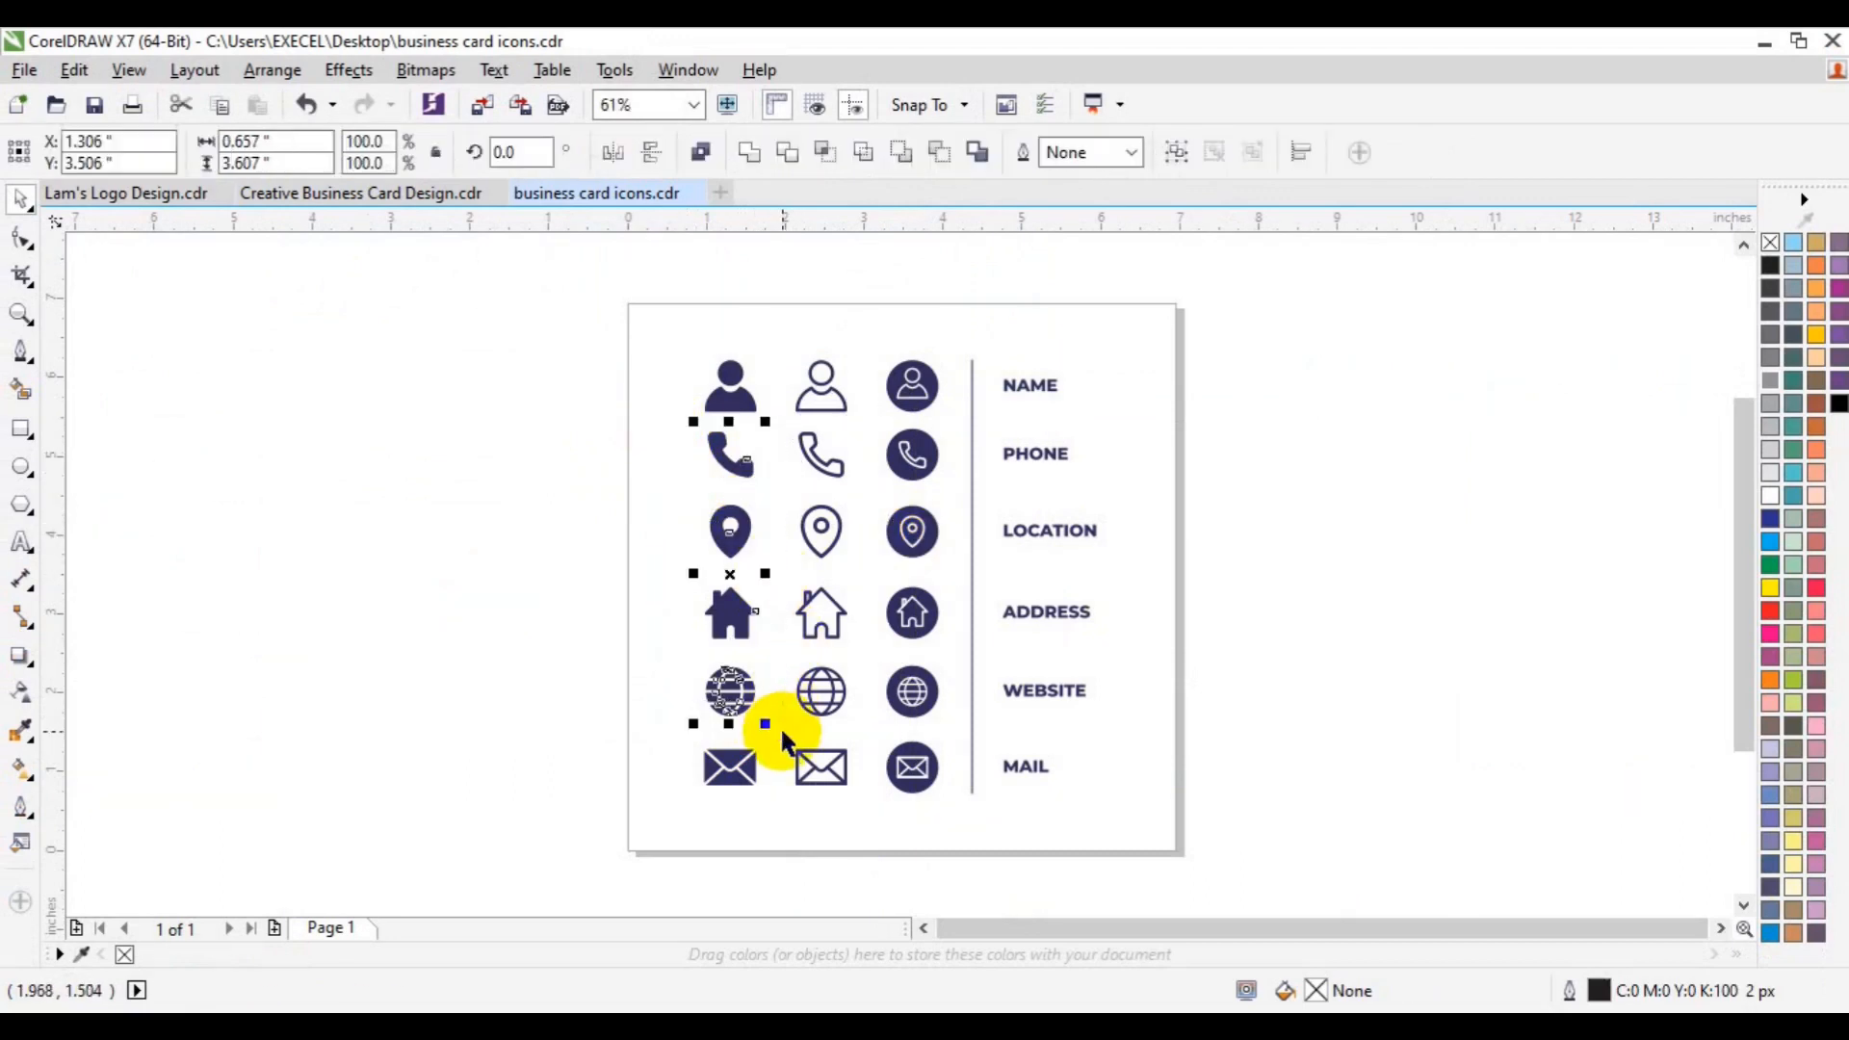
key("ctrl+g")
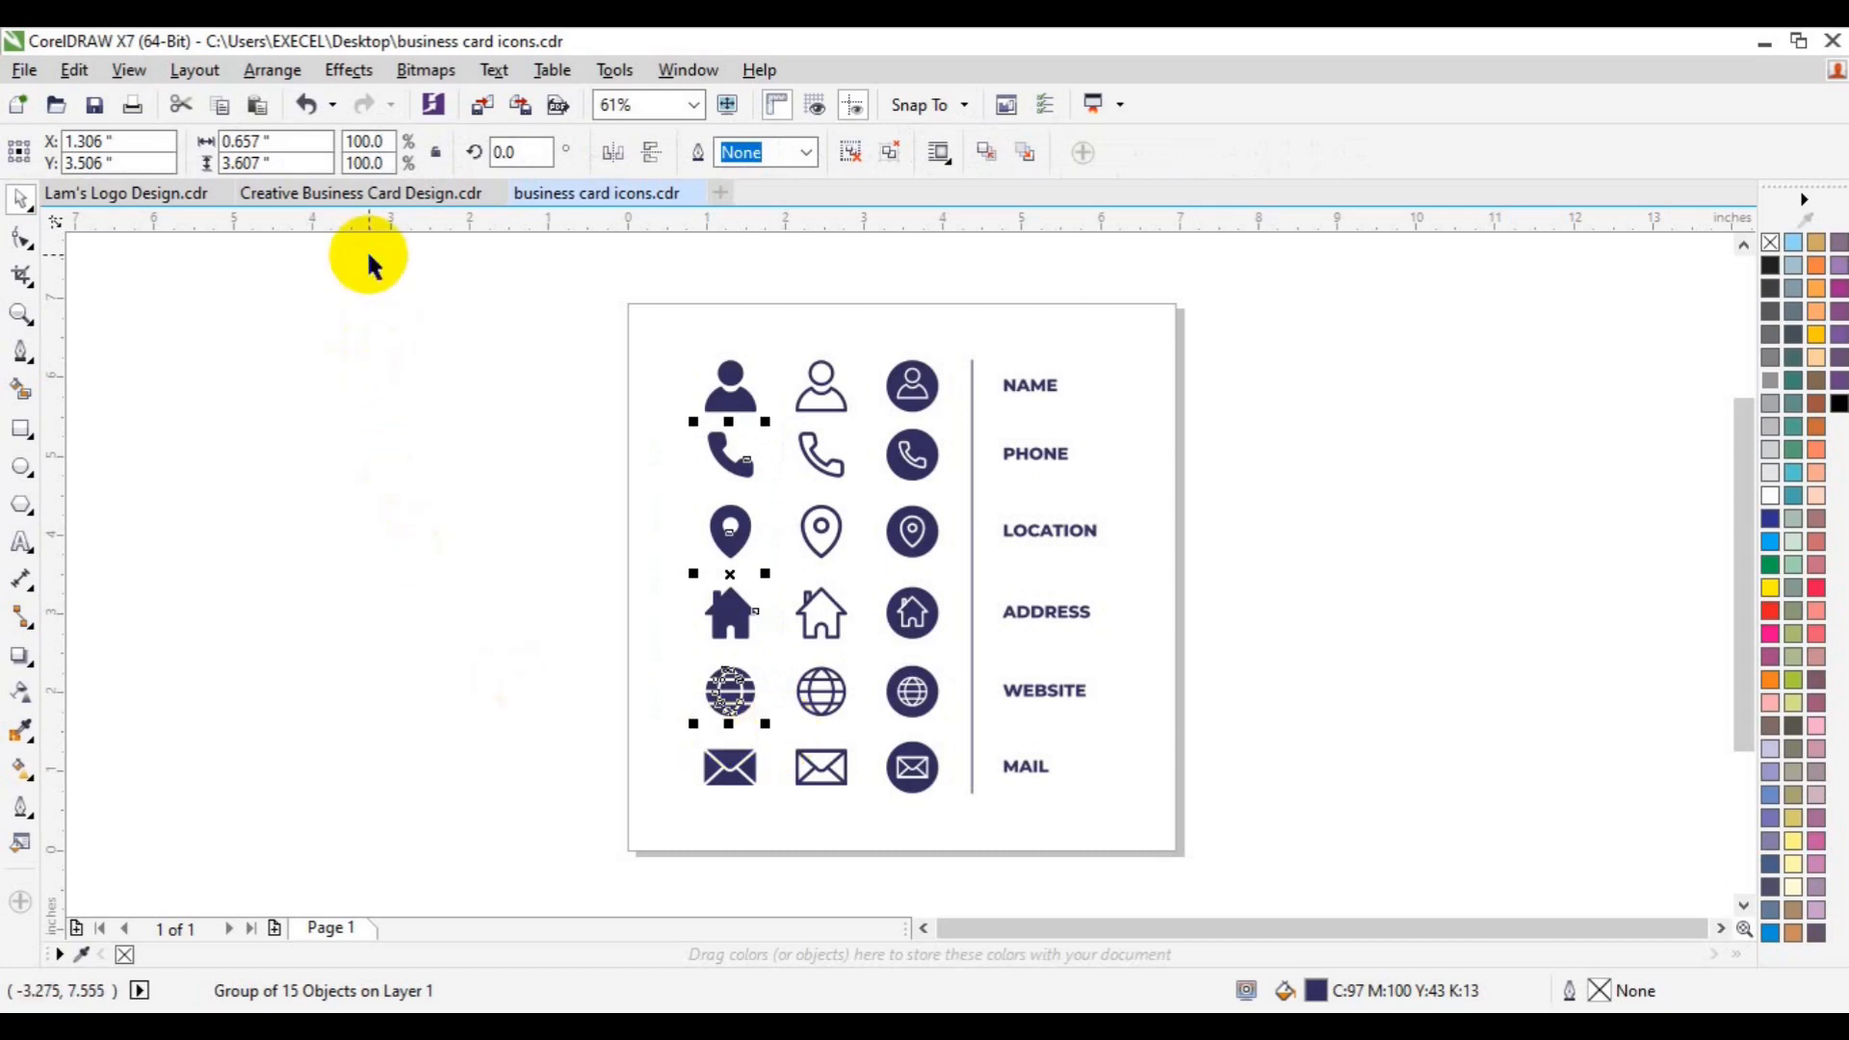
left_click(362, 195)
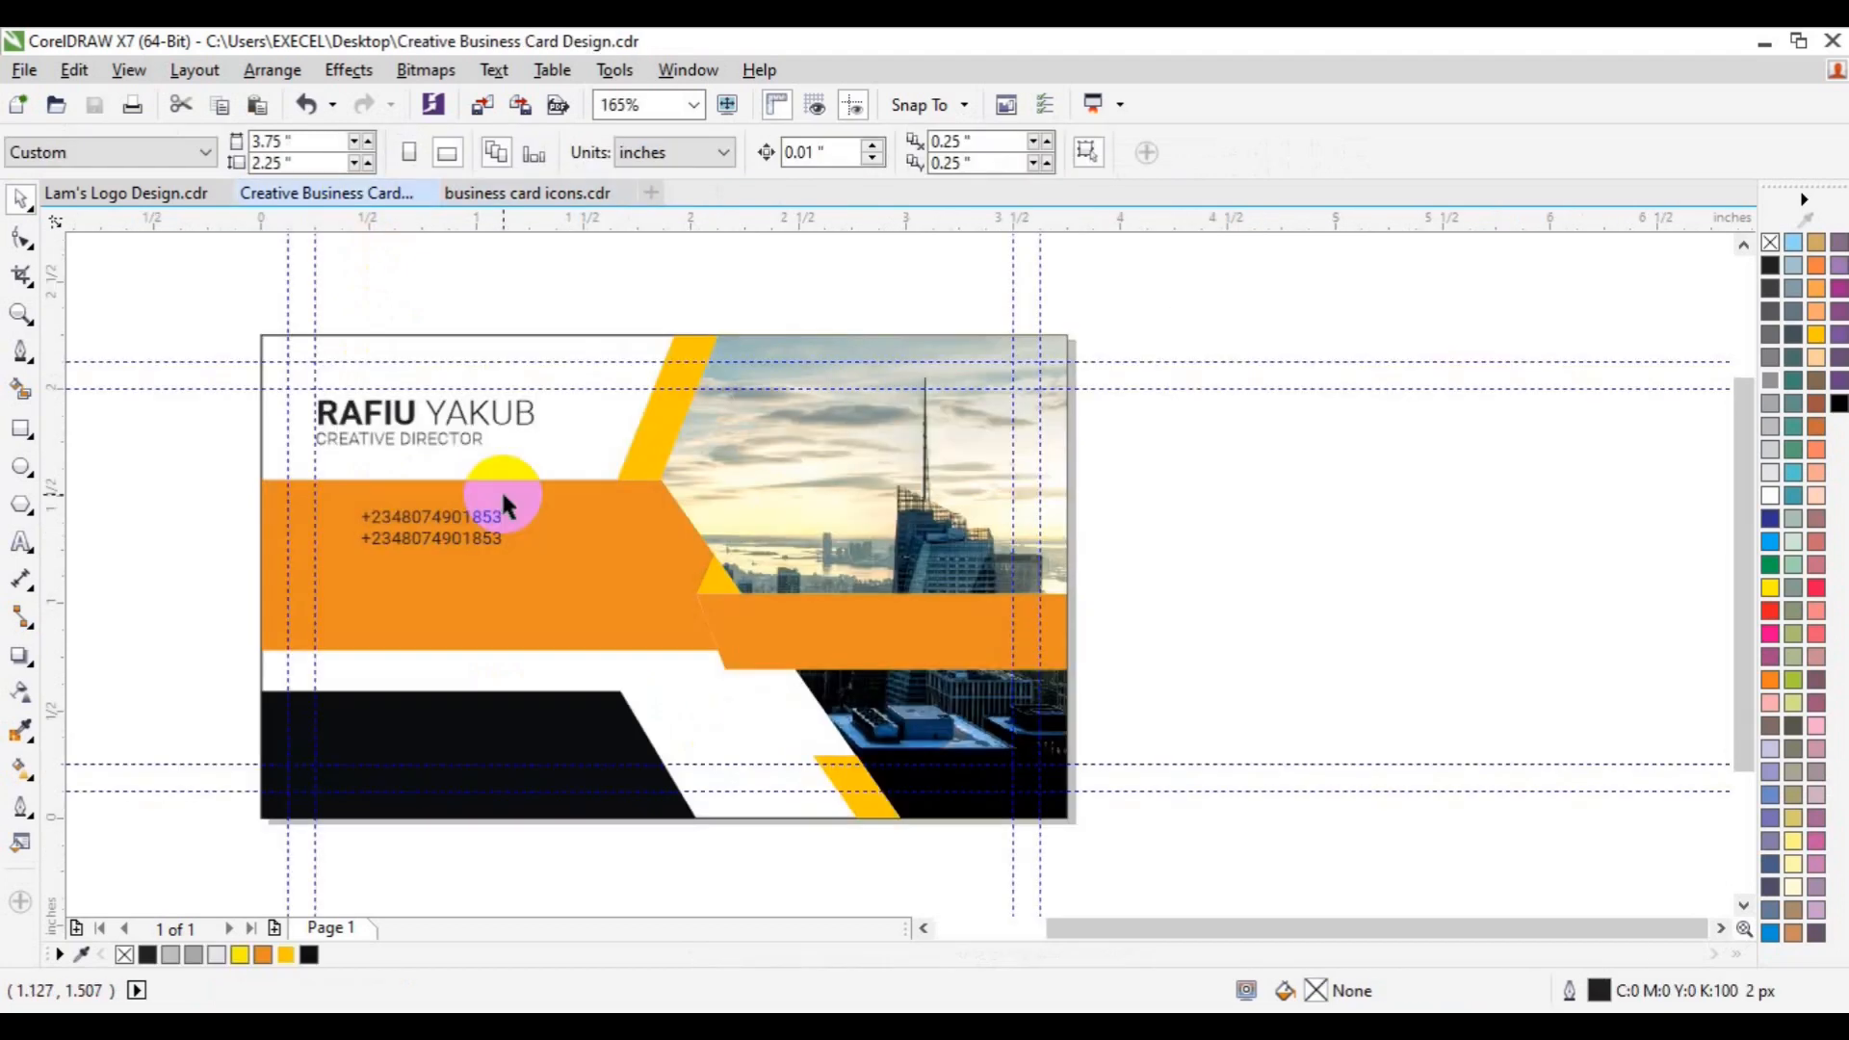
- Paste the icon group, scale it to 16.8%, and park it just left of the card
key("ctrl+v")
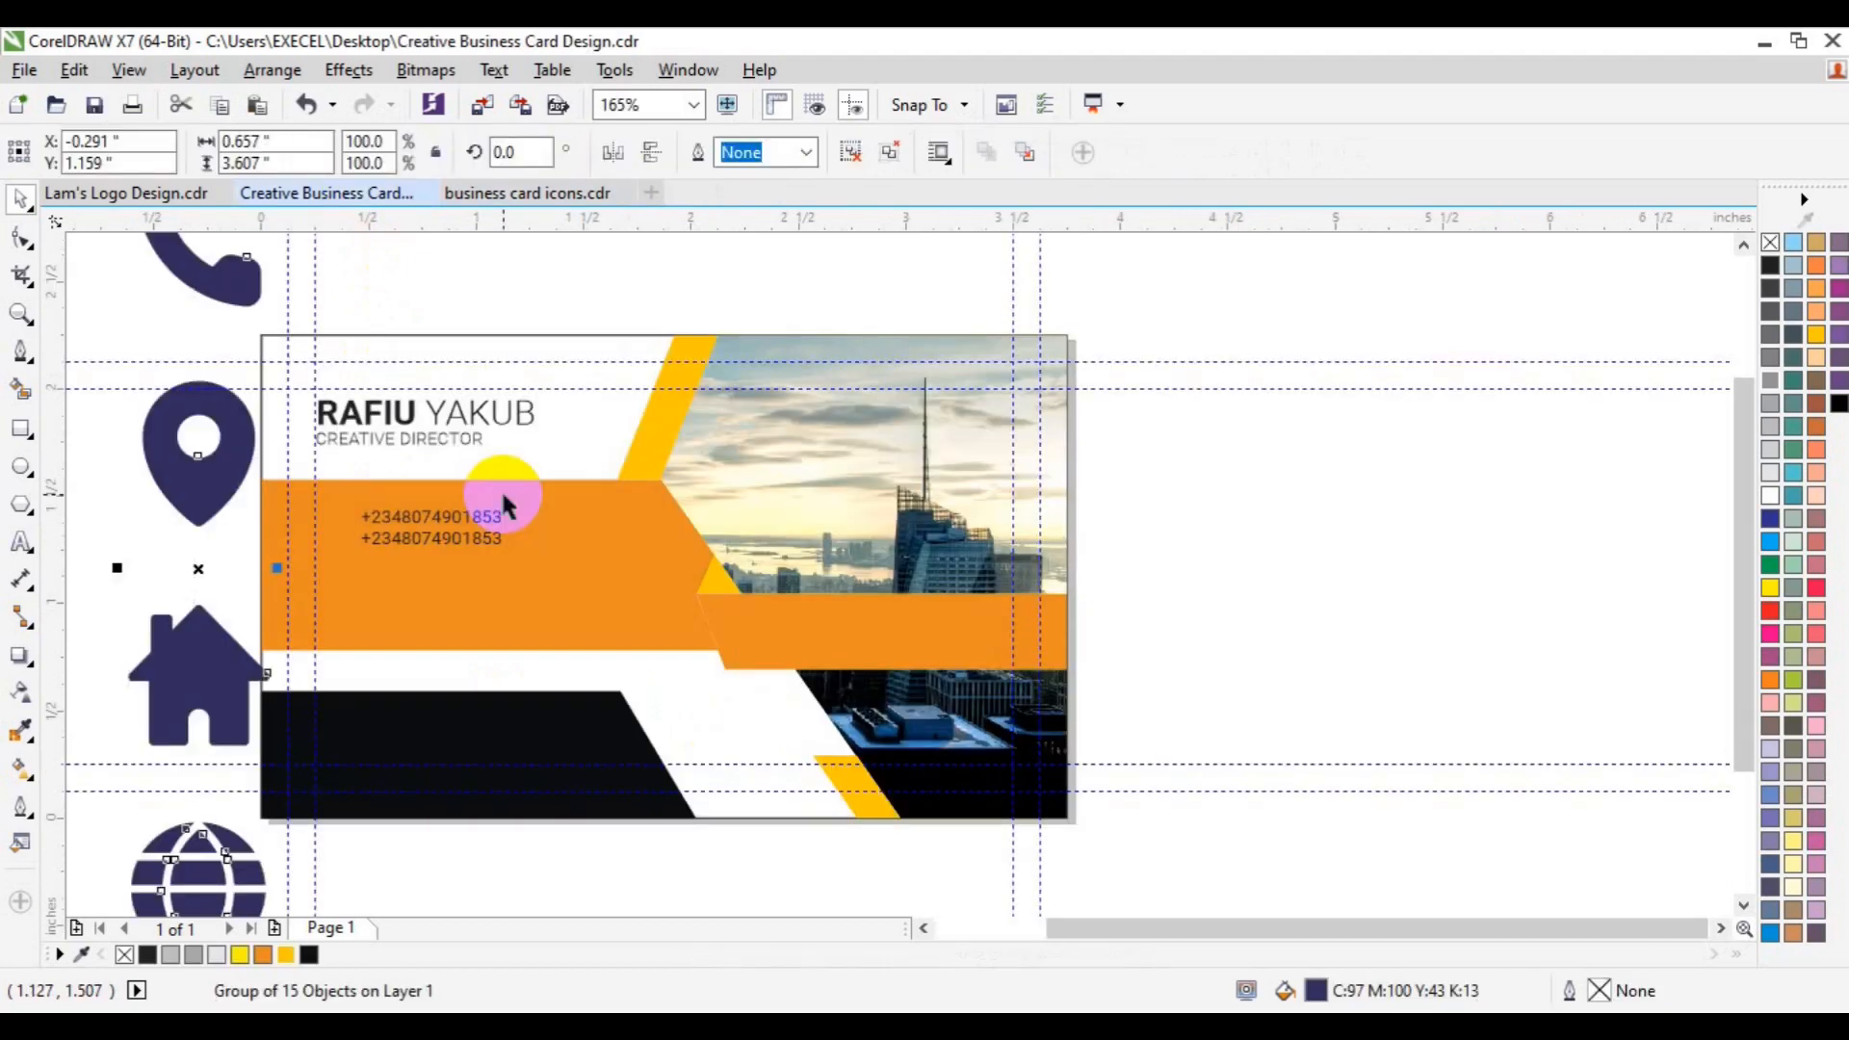
key("p")
left_click(670, 502)
left_click_drag(671, 502, 643, 699)
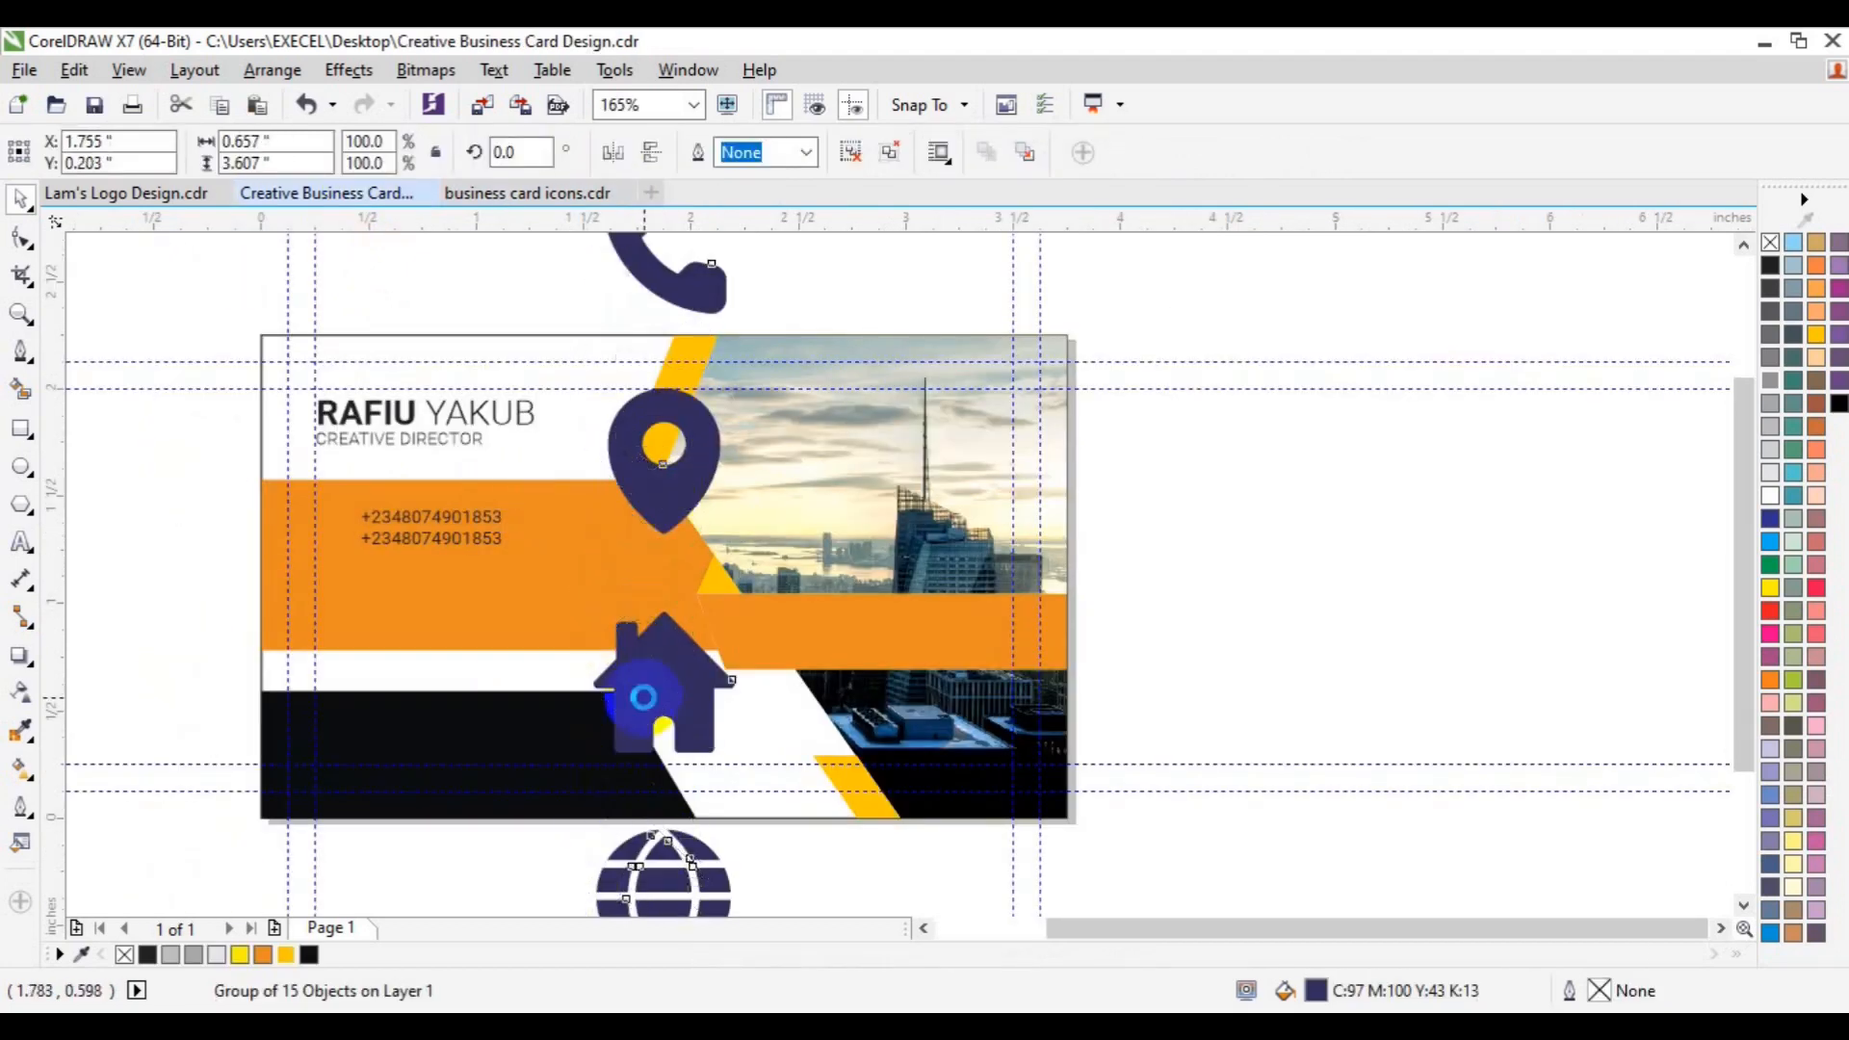
left_click_drag(557, 372, 618, 471)
left_click_drag(650, 761, 340, 575)
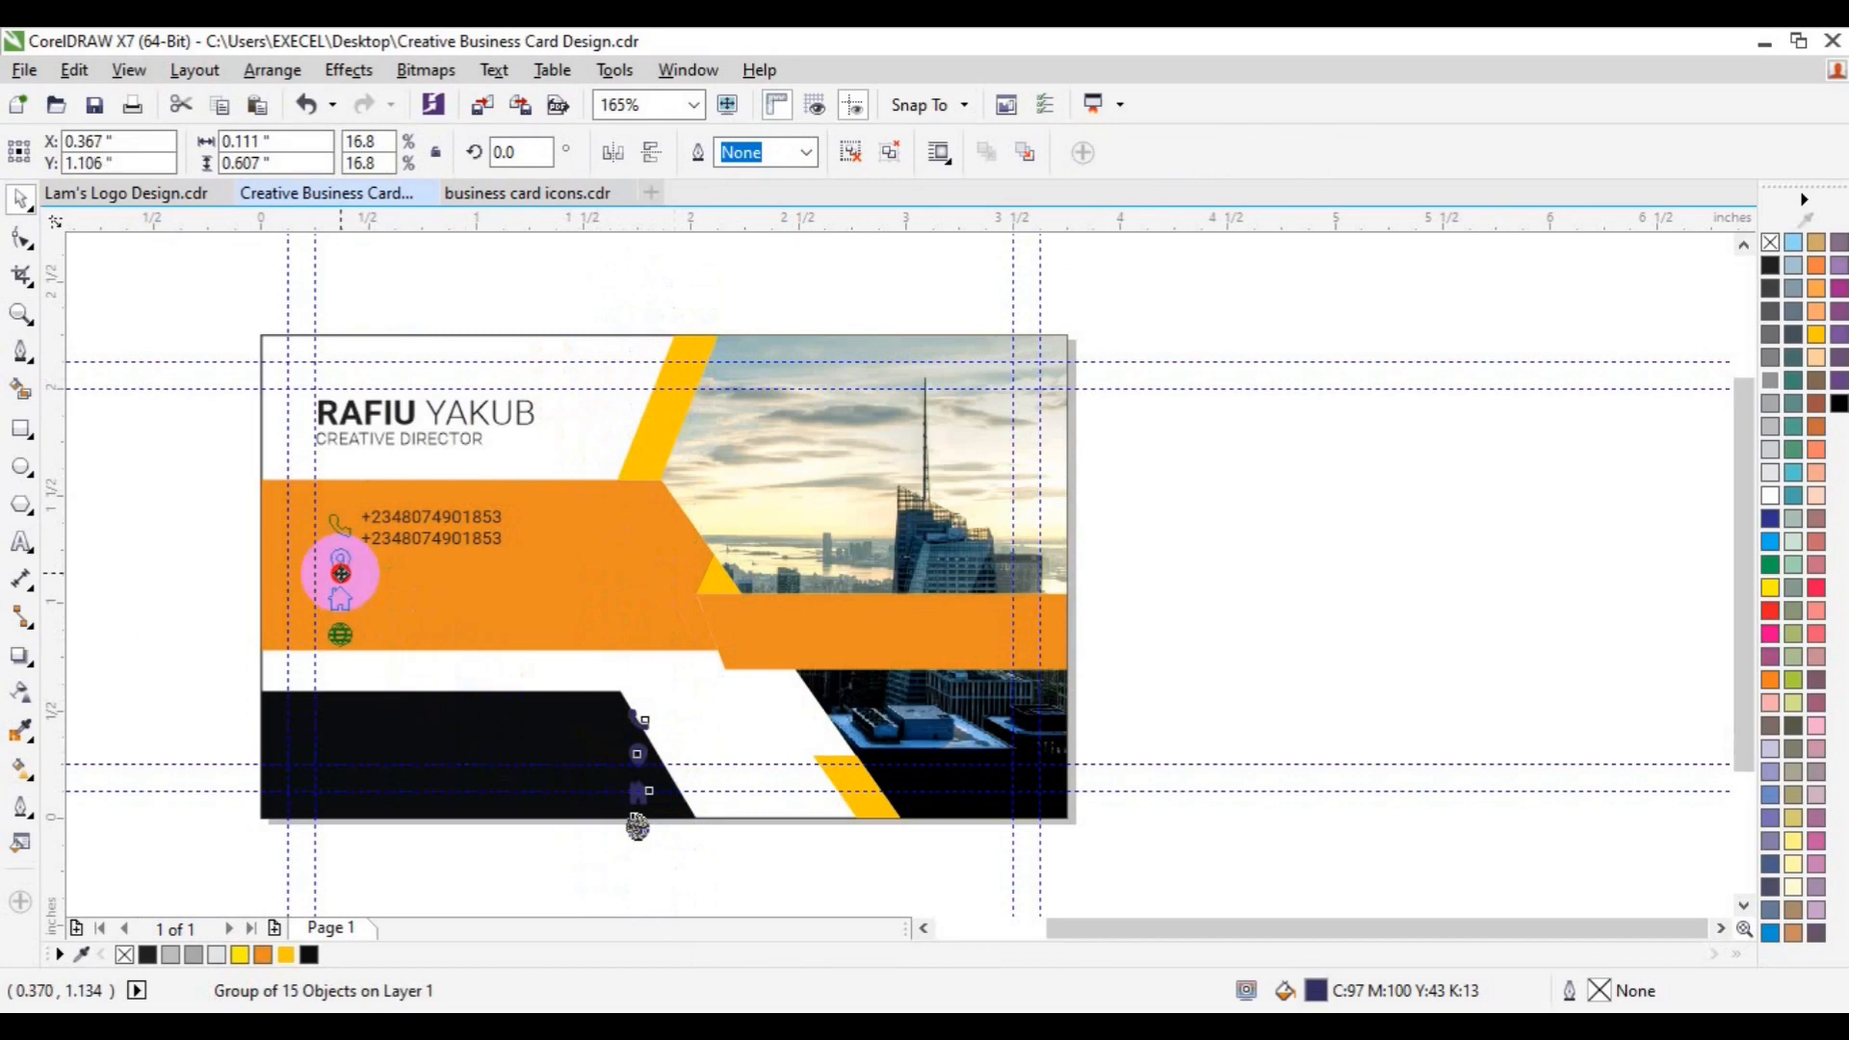
left_click_drag(217, 597, 200, 597)
- Ungroup the icons and place the phone icon beside the phone numbers
left_click(847, 154)
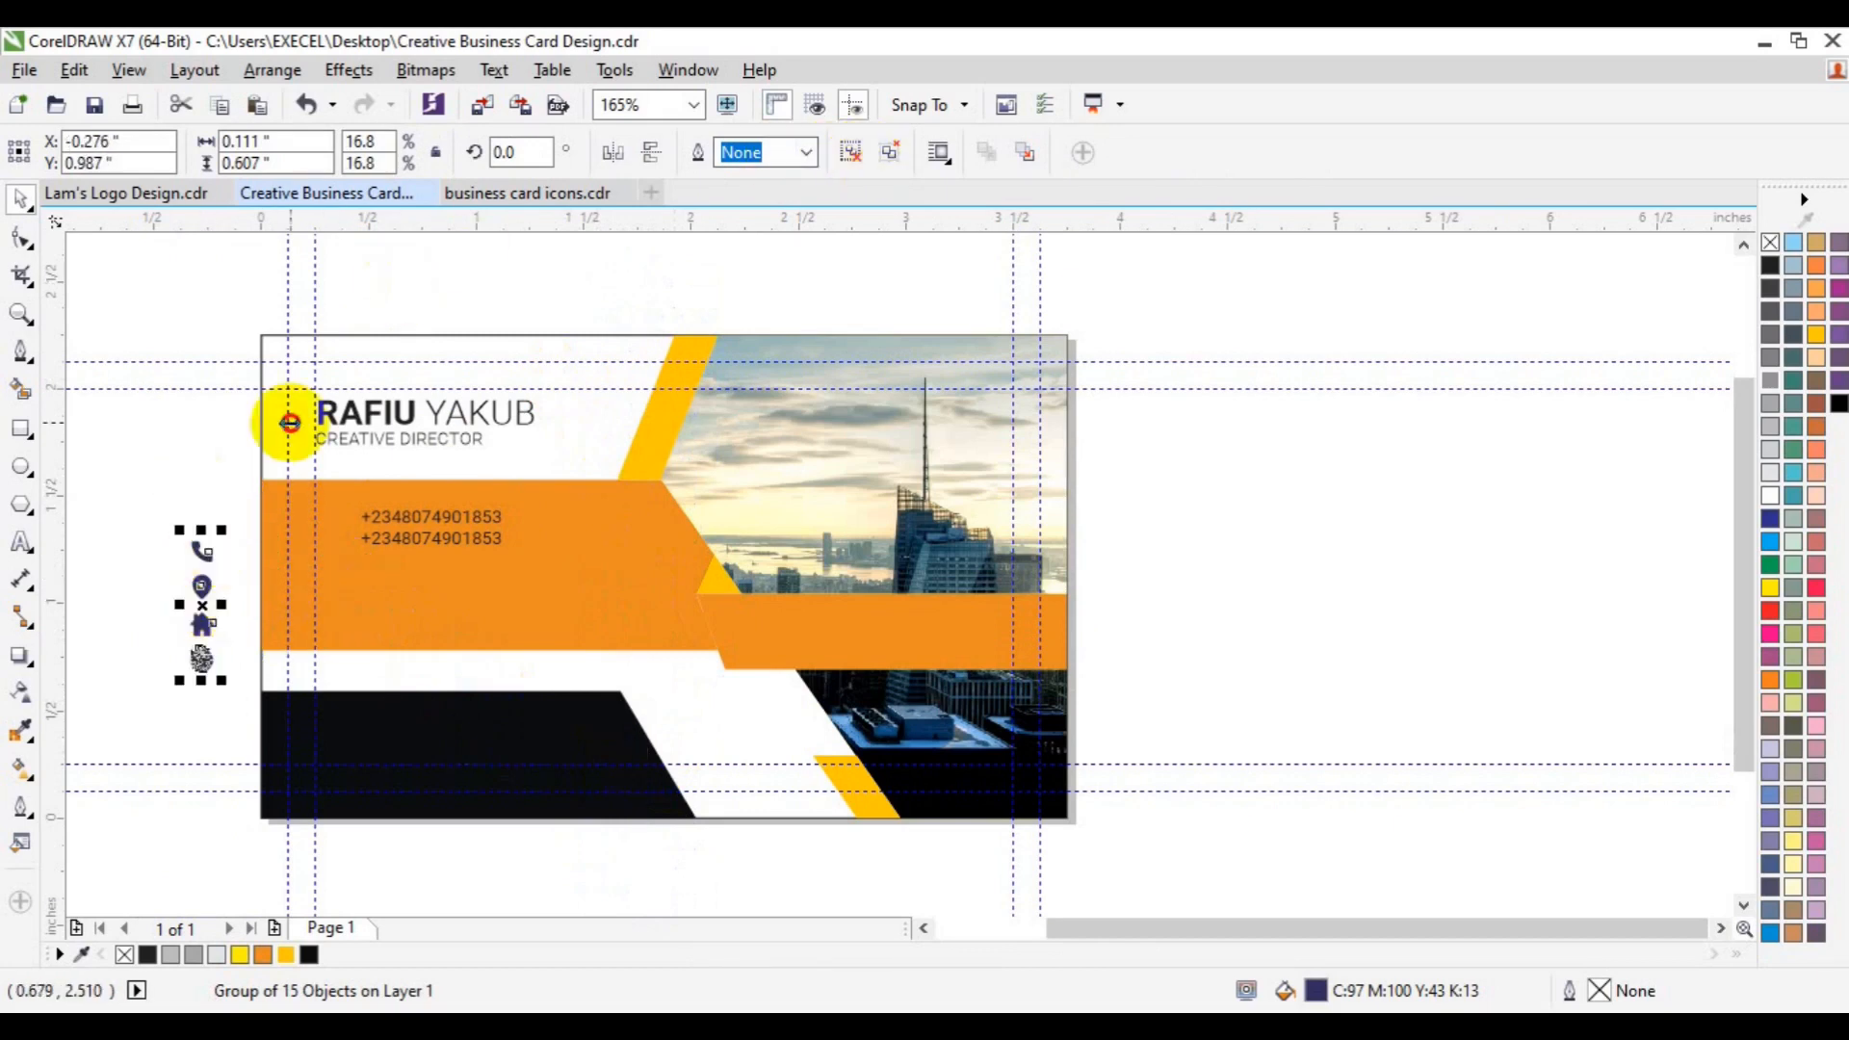
left_click(127, 470)
left_click(201, 556)
left_click_drag(200, 556, 323, 529)
left_click(416, 540, "shift")
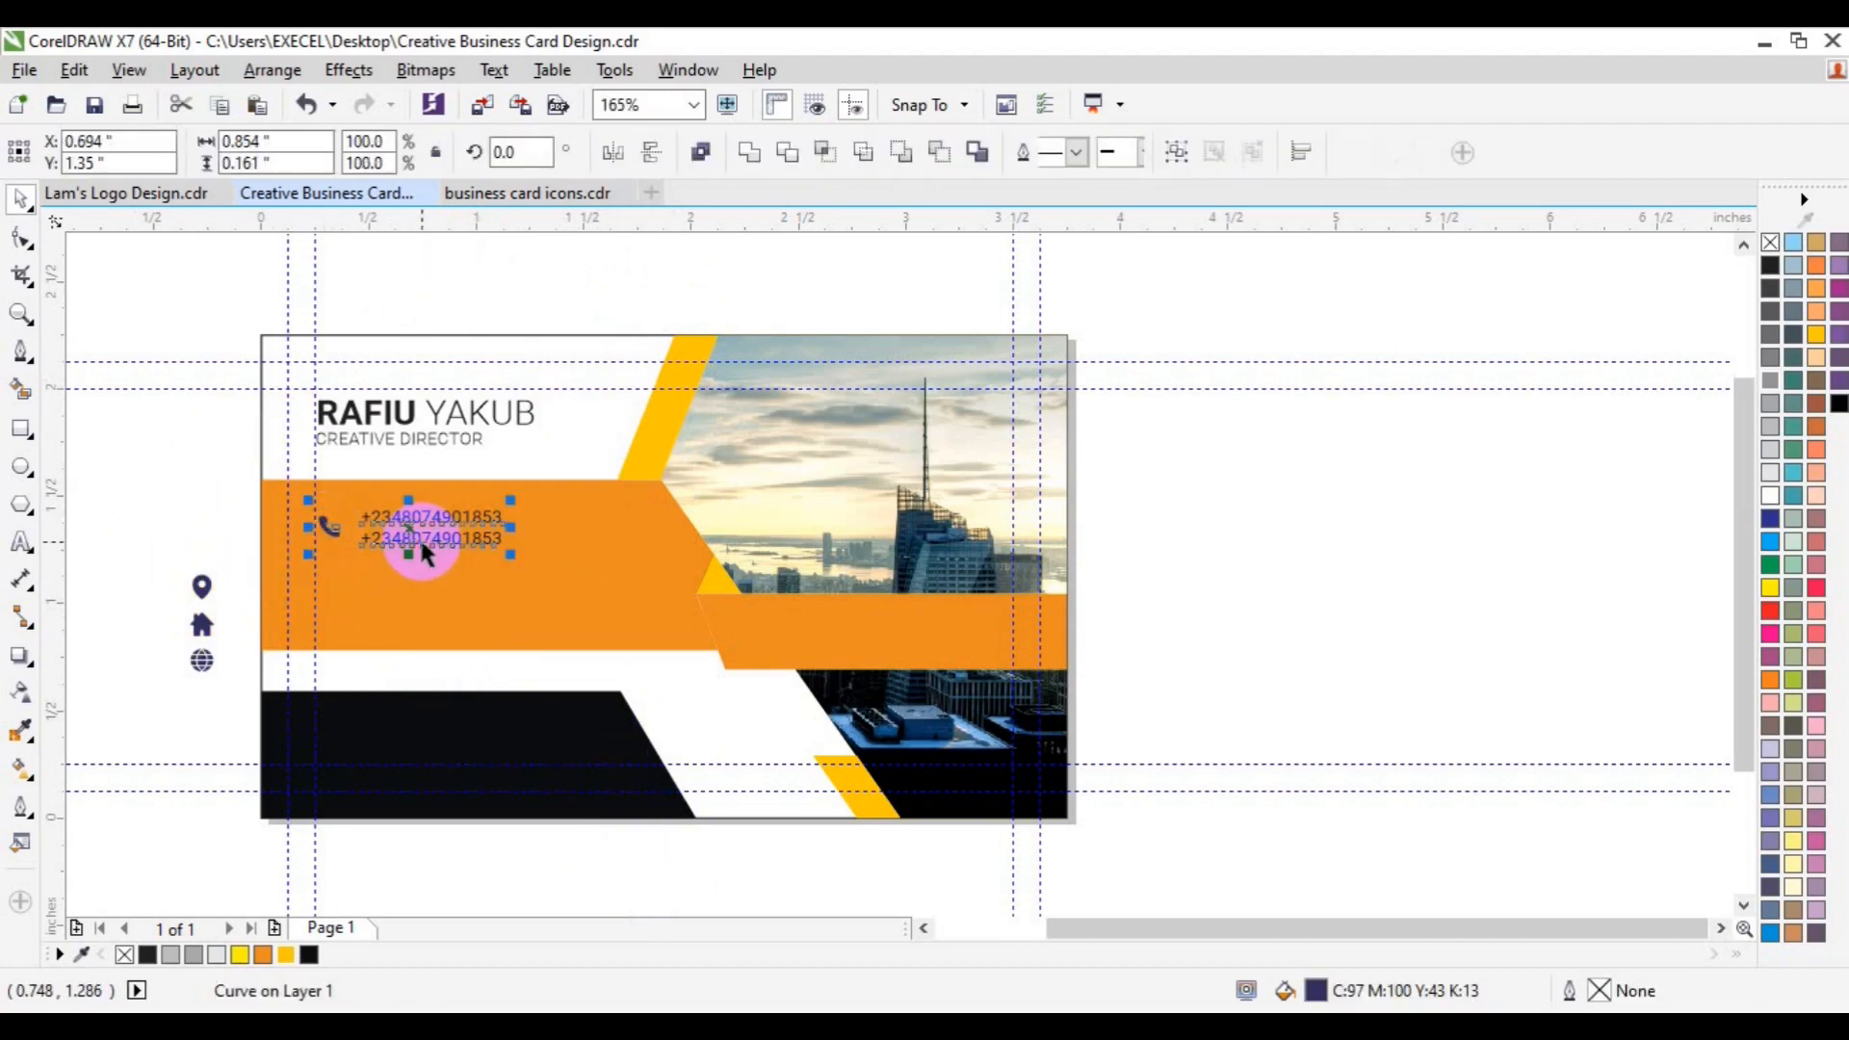
- Nudge the phone icon and numbers upward and fill the phone icon with gold
key("Up")
key("Up")
key("Up")
key("Up")
key("Up")
key("Up")
left_click(309, 516)
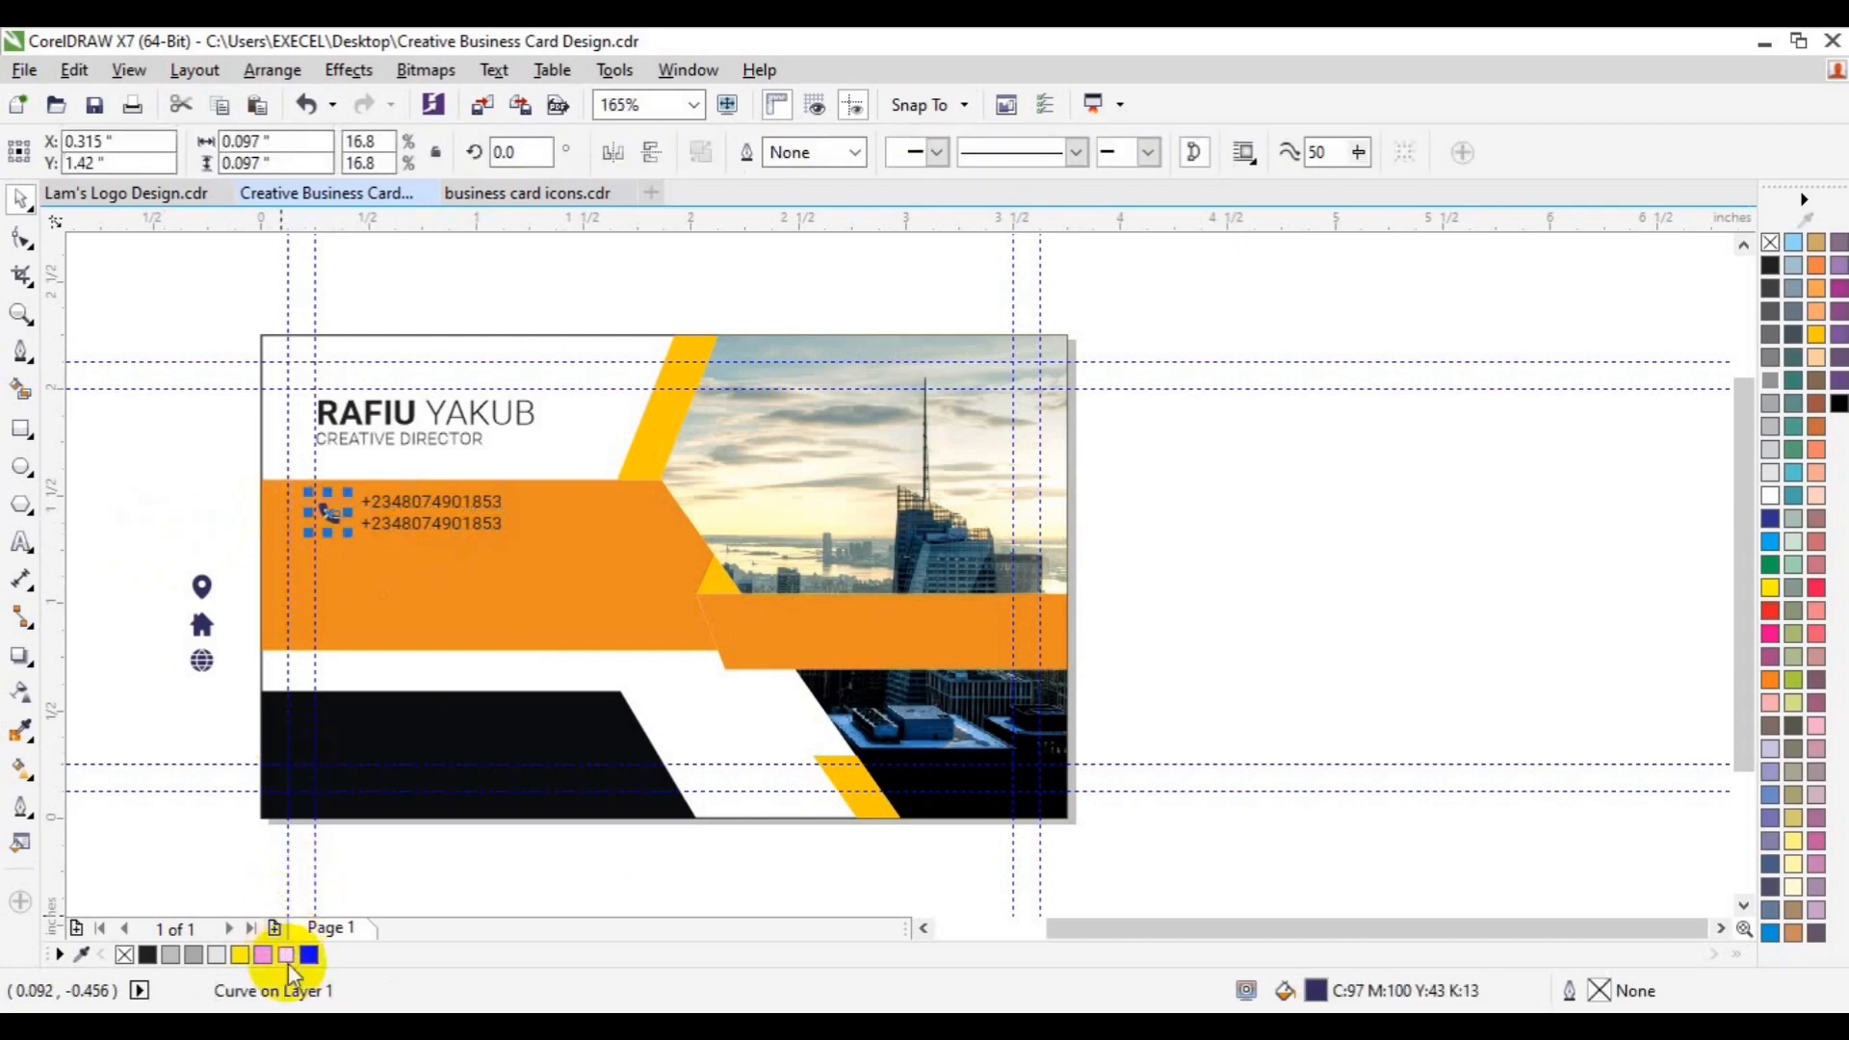
left_click(287, 958)
key("F8")
left_click(172, 537)
left_click(19, 200)
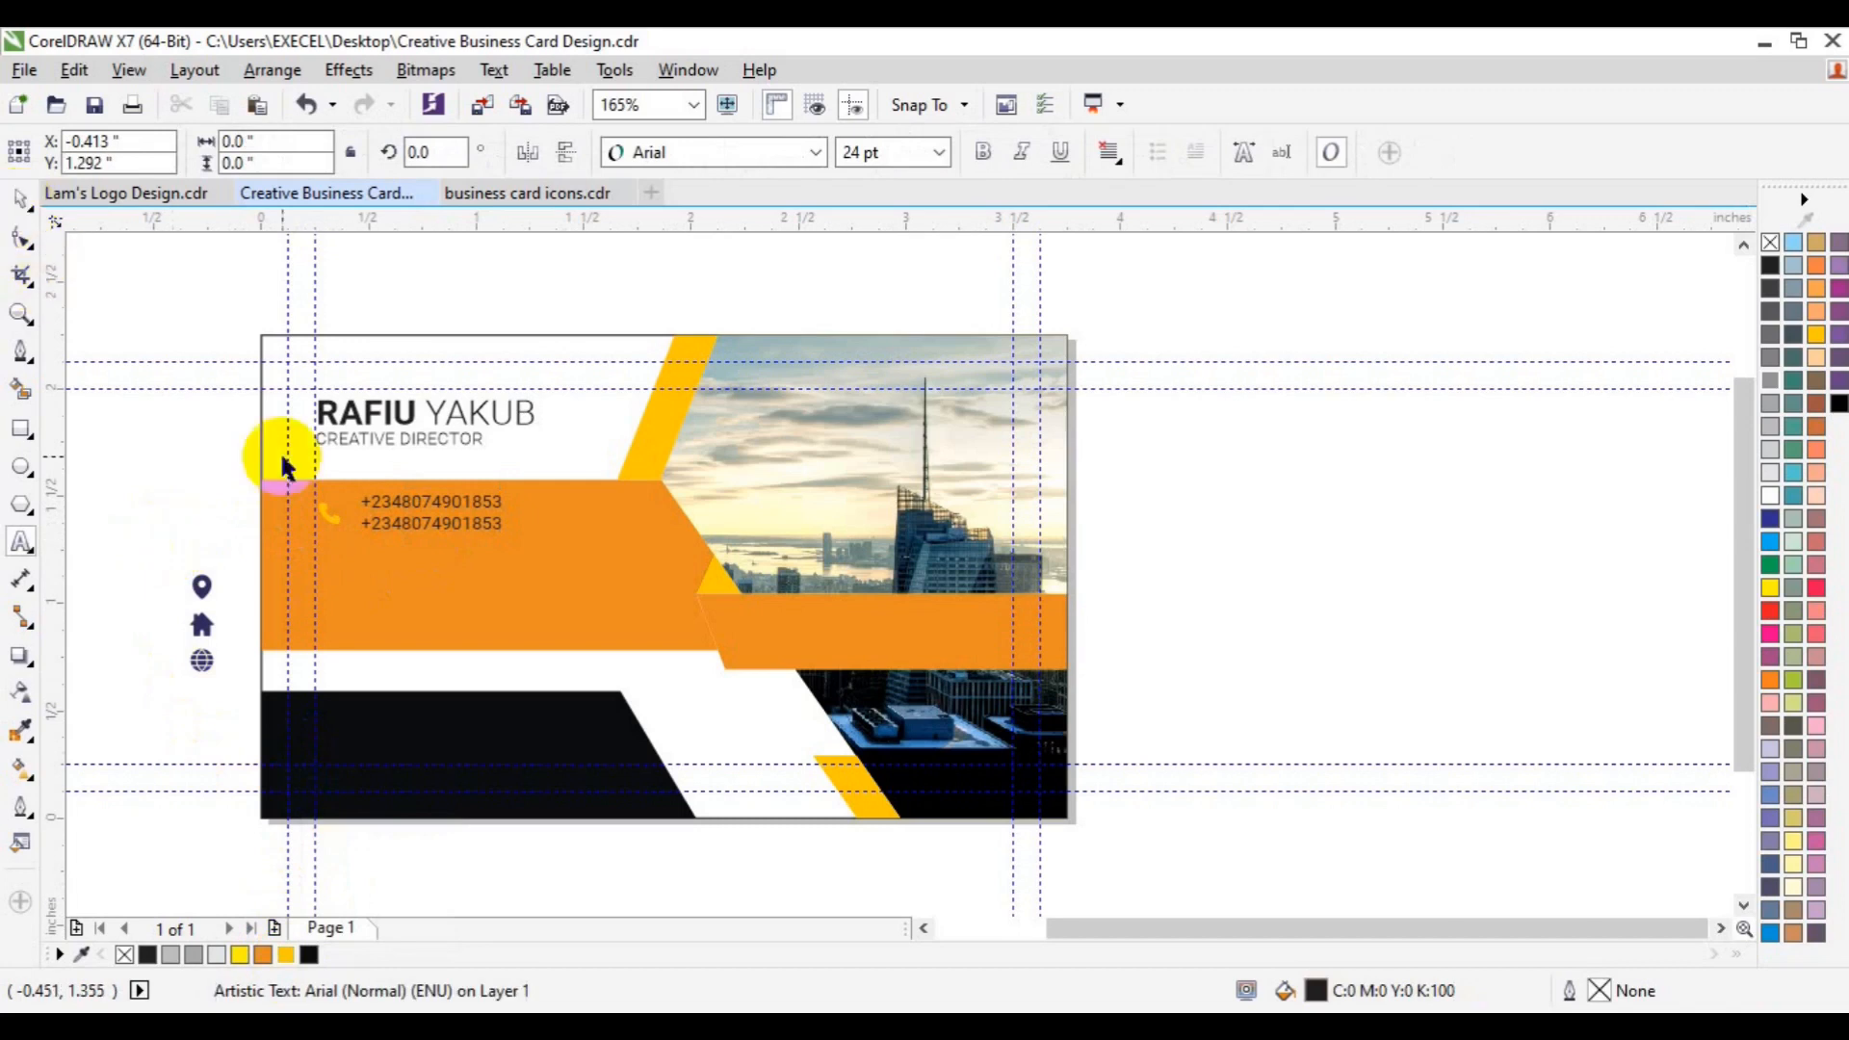
- Copy the icon-and-numbers pair twice down the orange band, making three contact rows
left_click(328, 515)
left_click(404, 523, "shift")
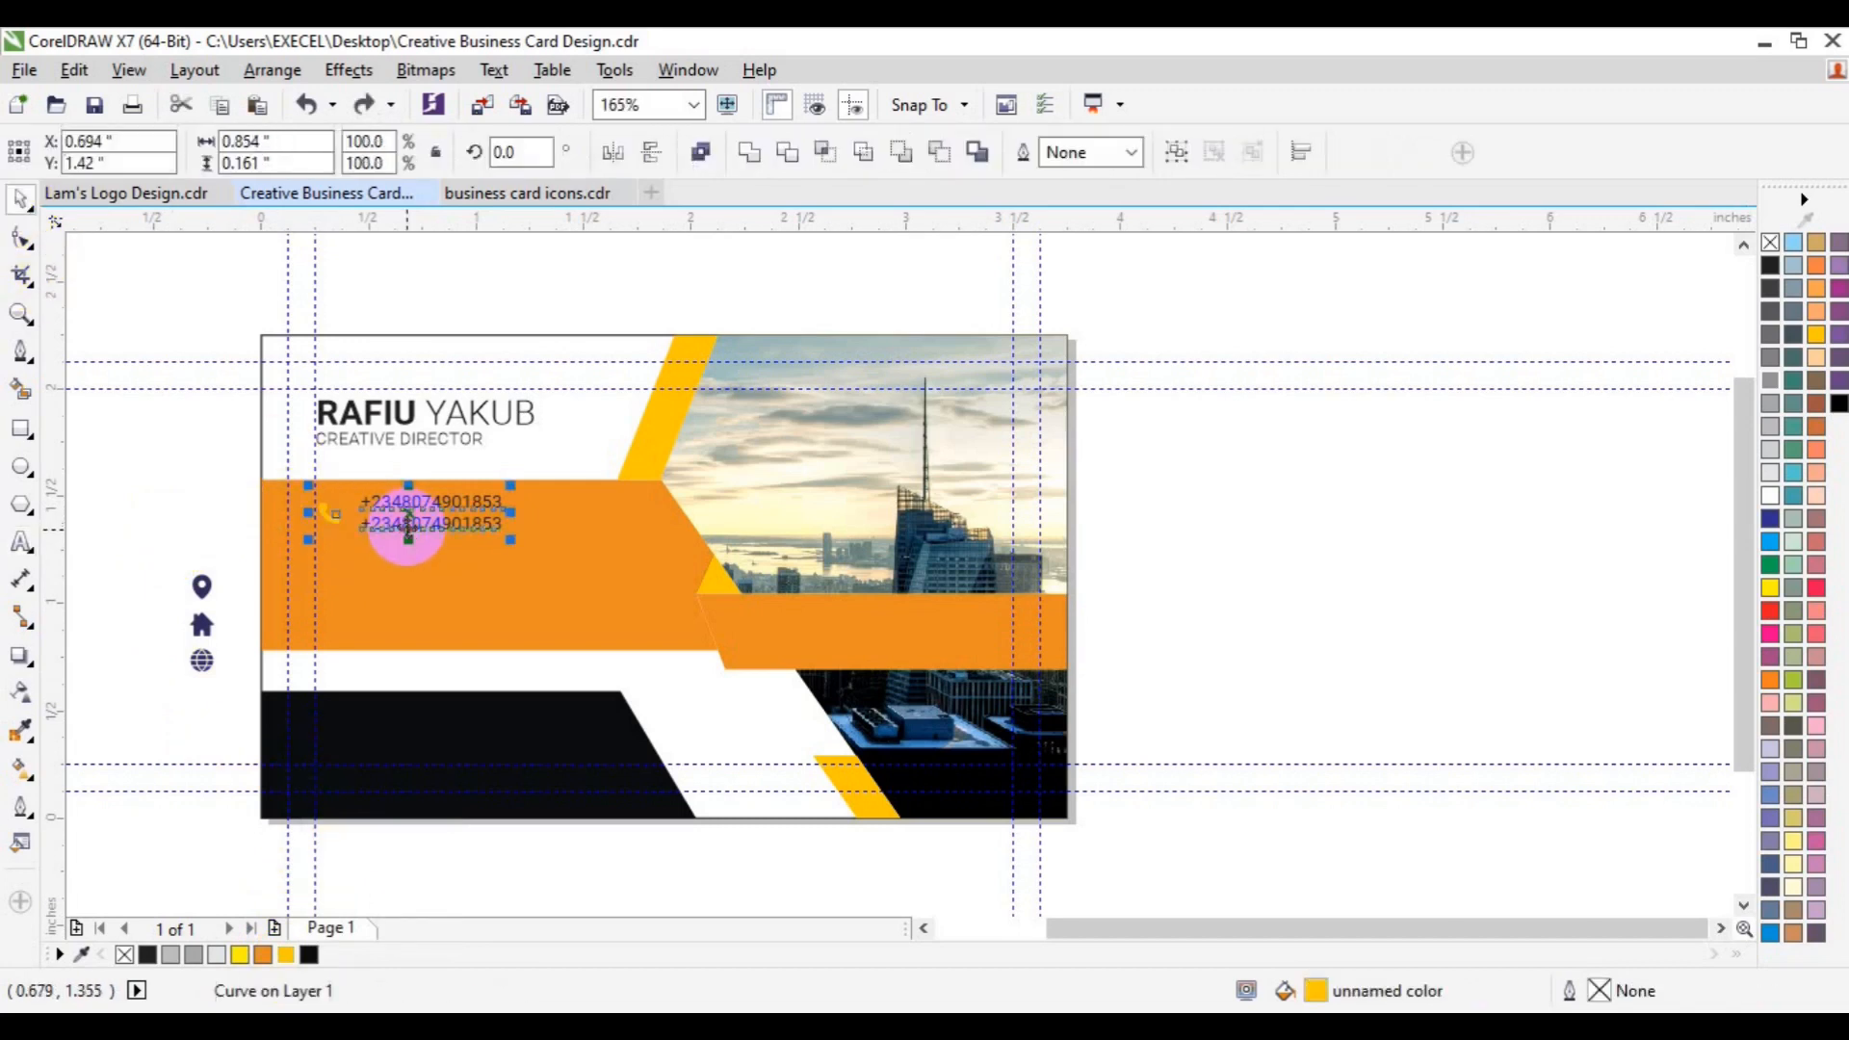
left_click_drag(409, 523, 441, 587)
left_click(474, 627)
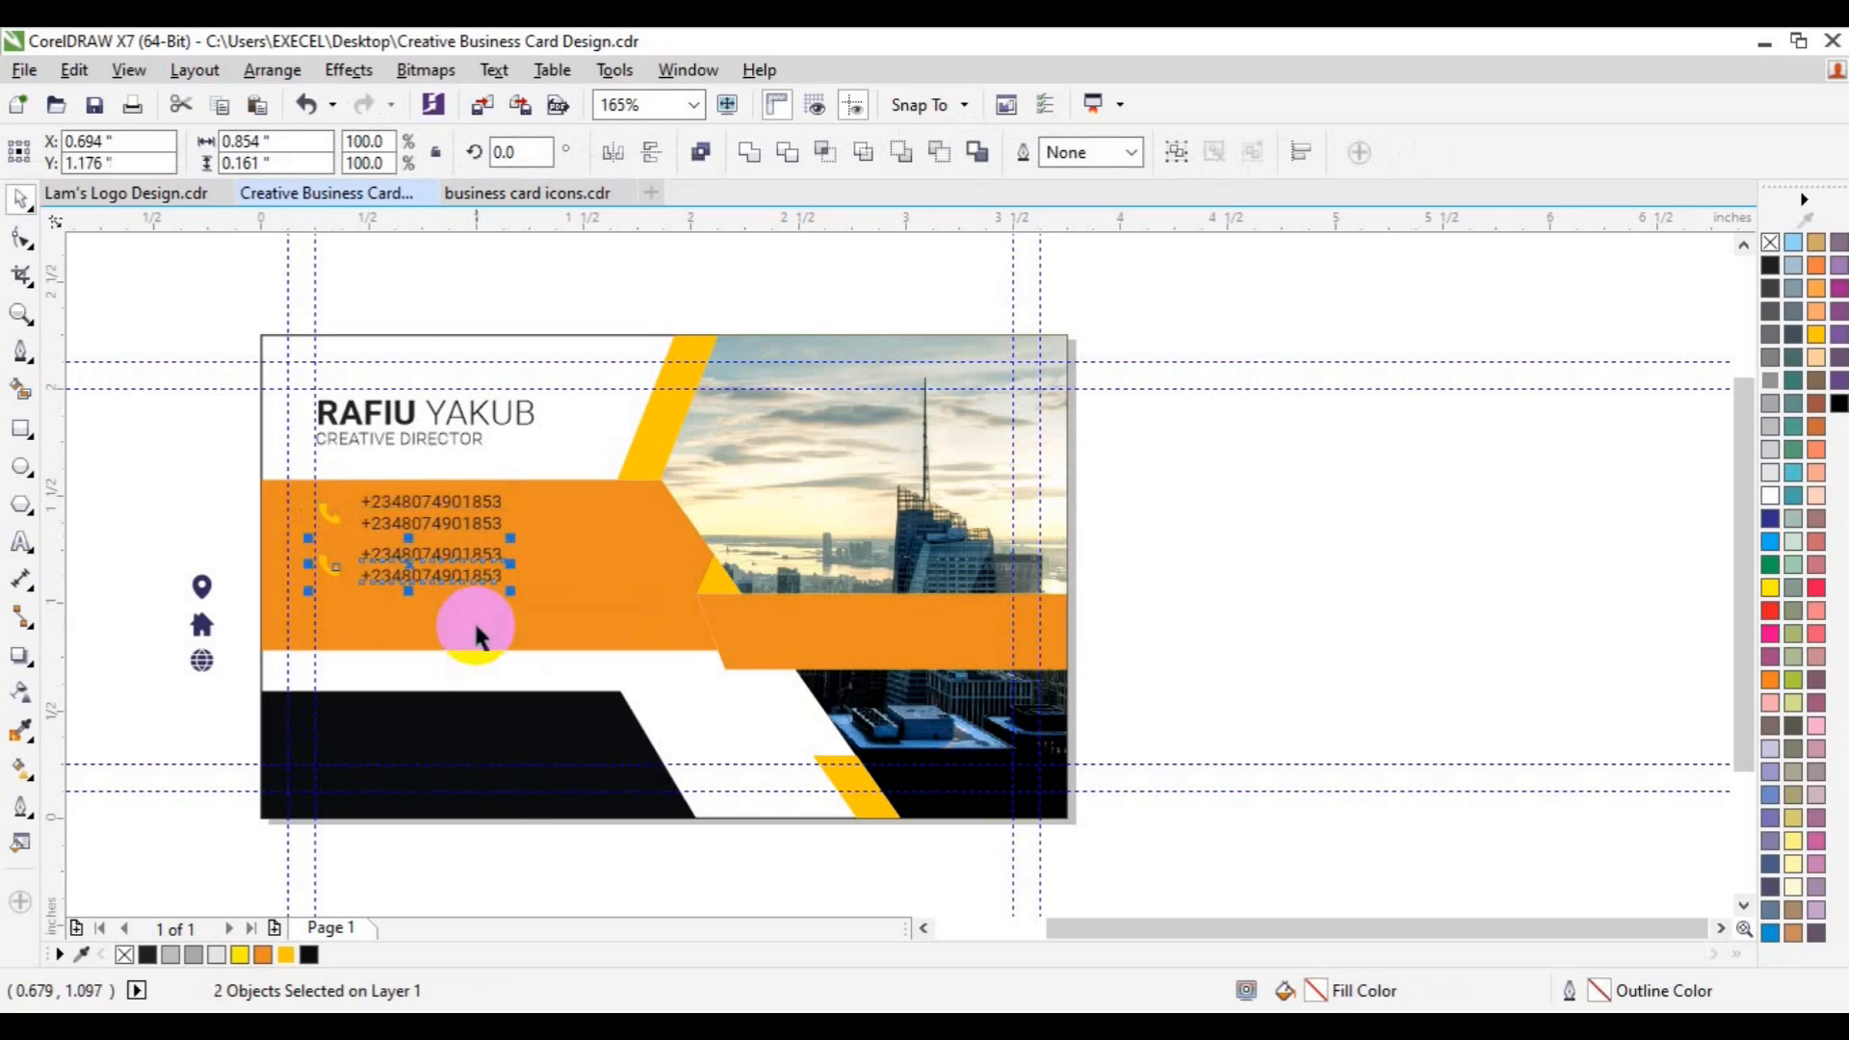
key("ctrl+r")
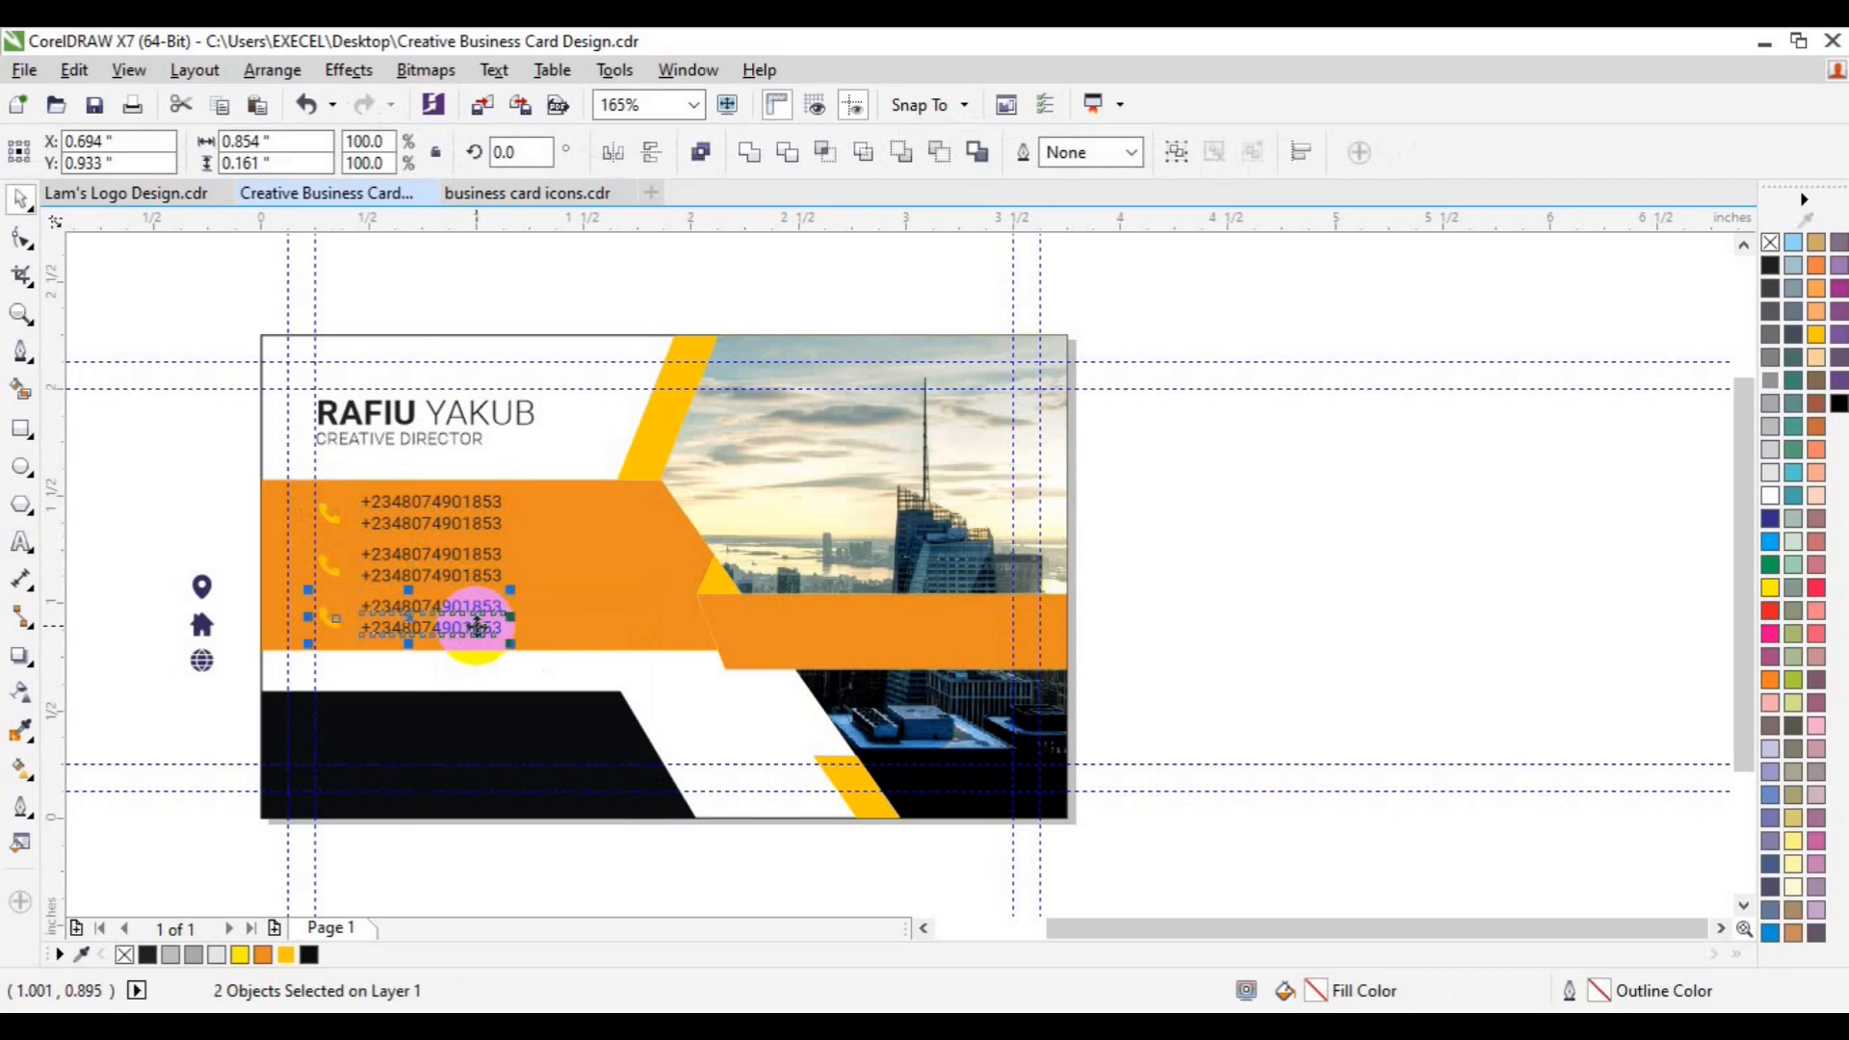
key("Escape")
left_click(454, 558)
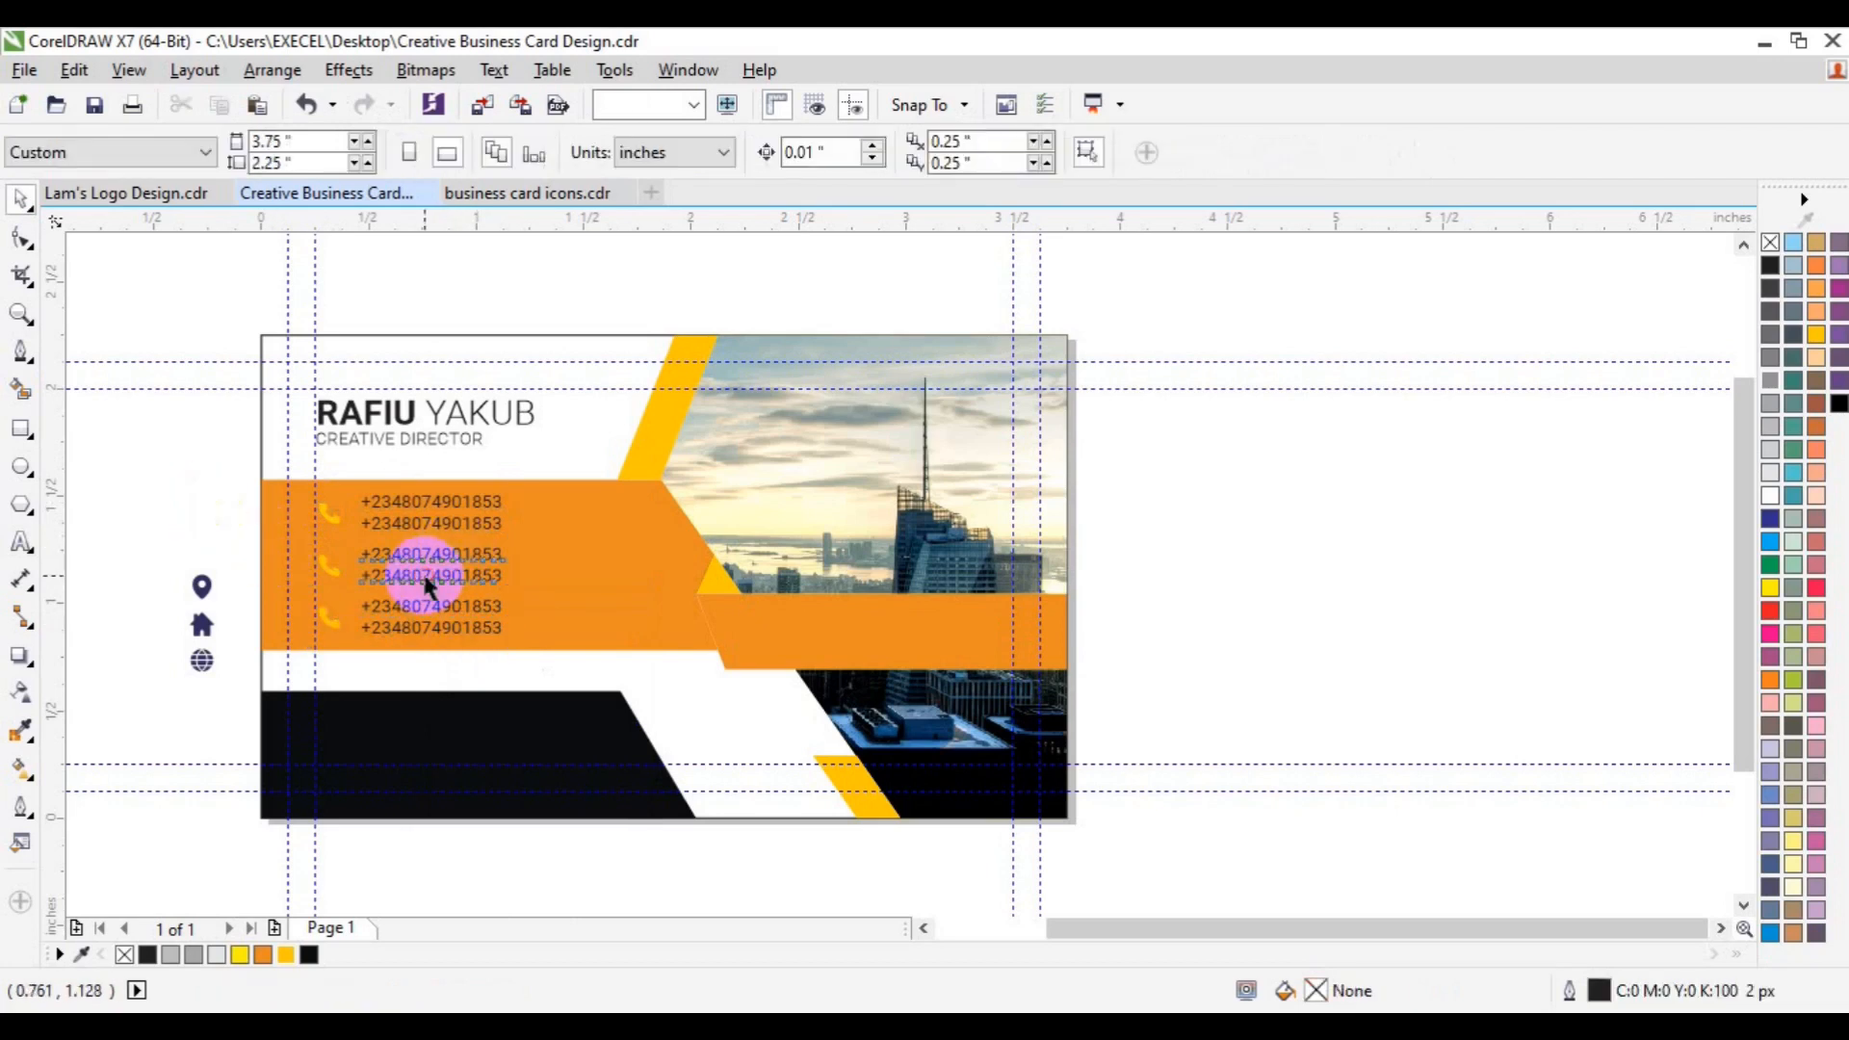
left_click(21, 544)
left_click(364, 555)
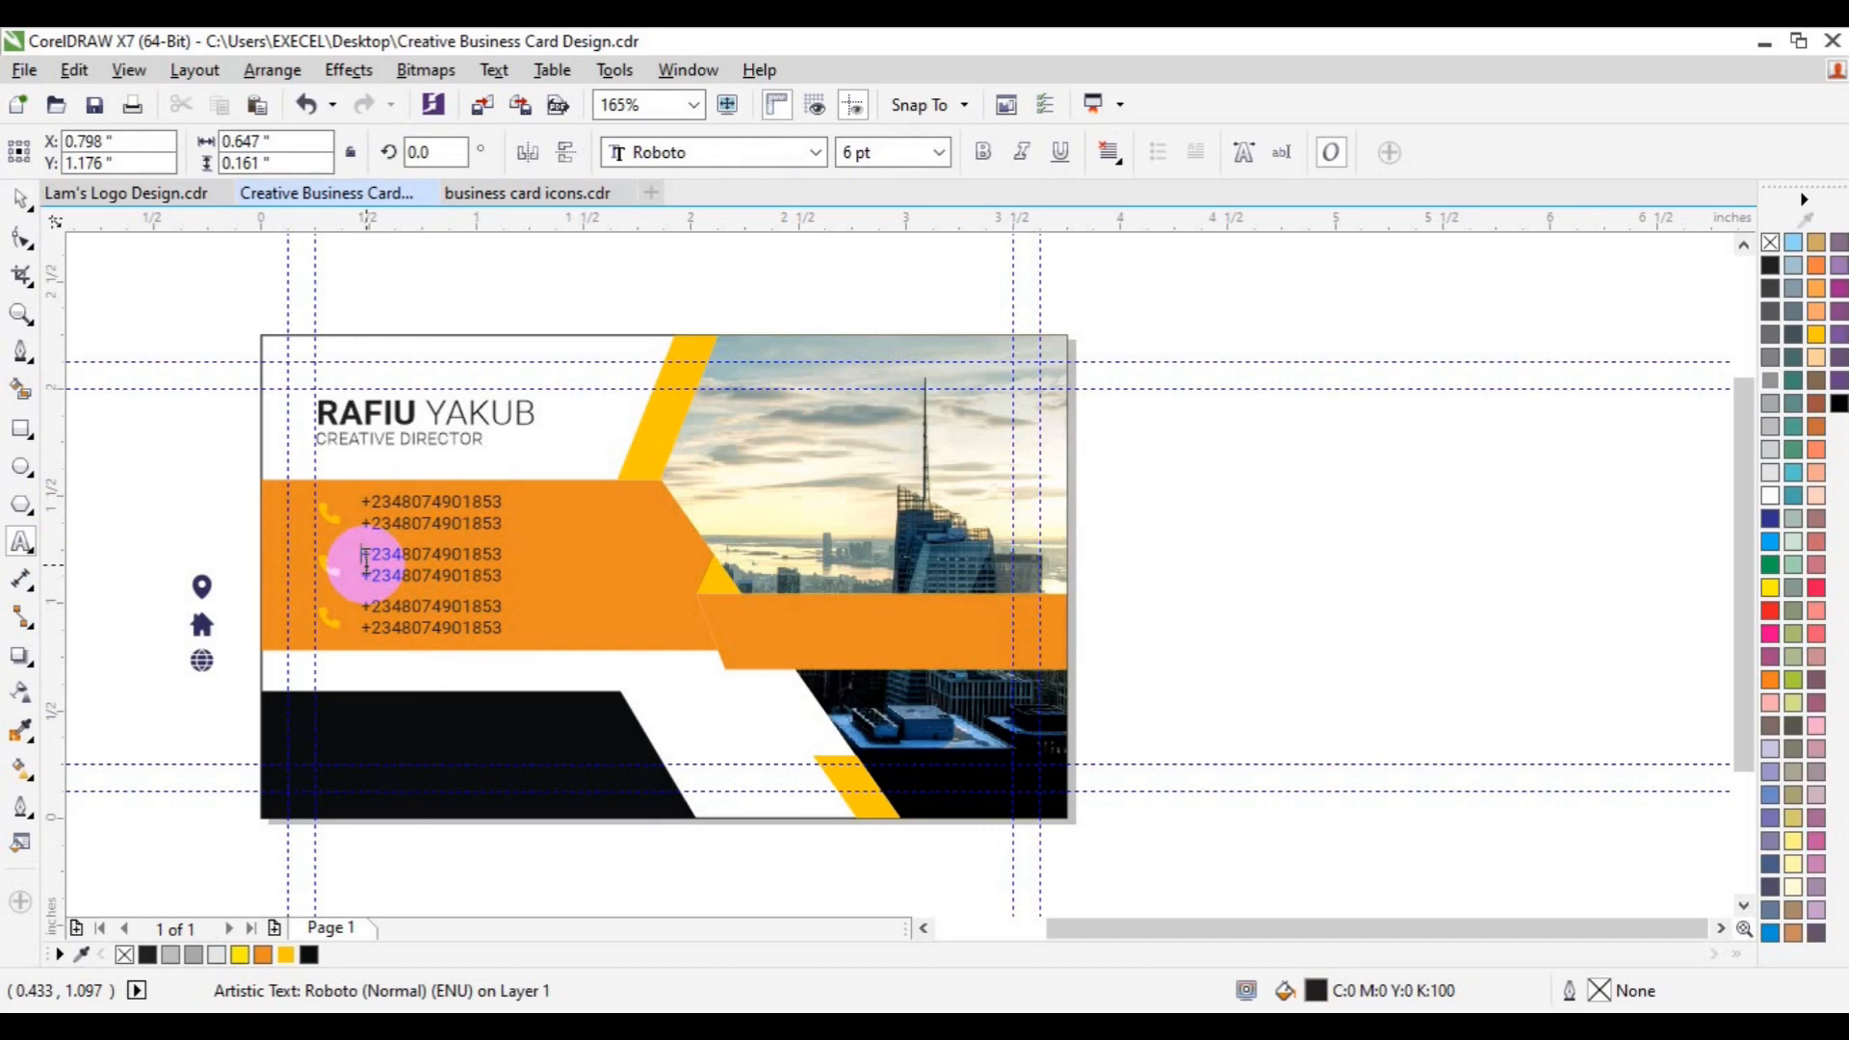
key("shift+Down")
type("www")
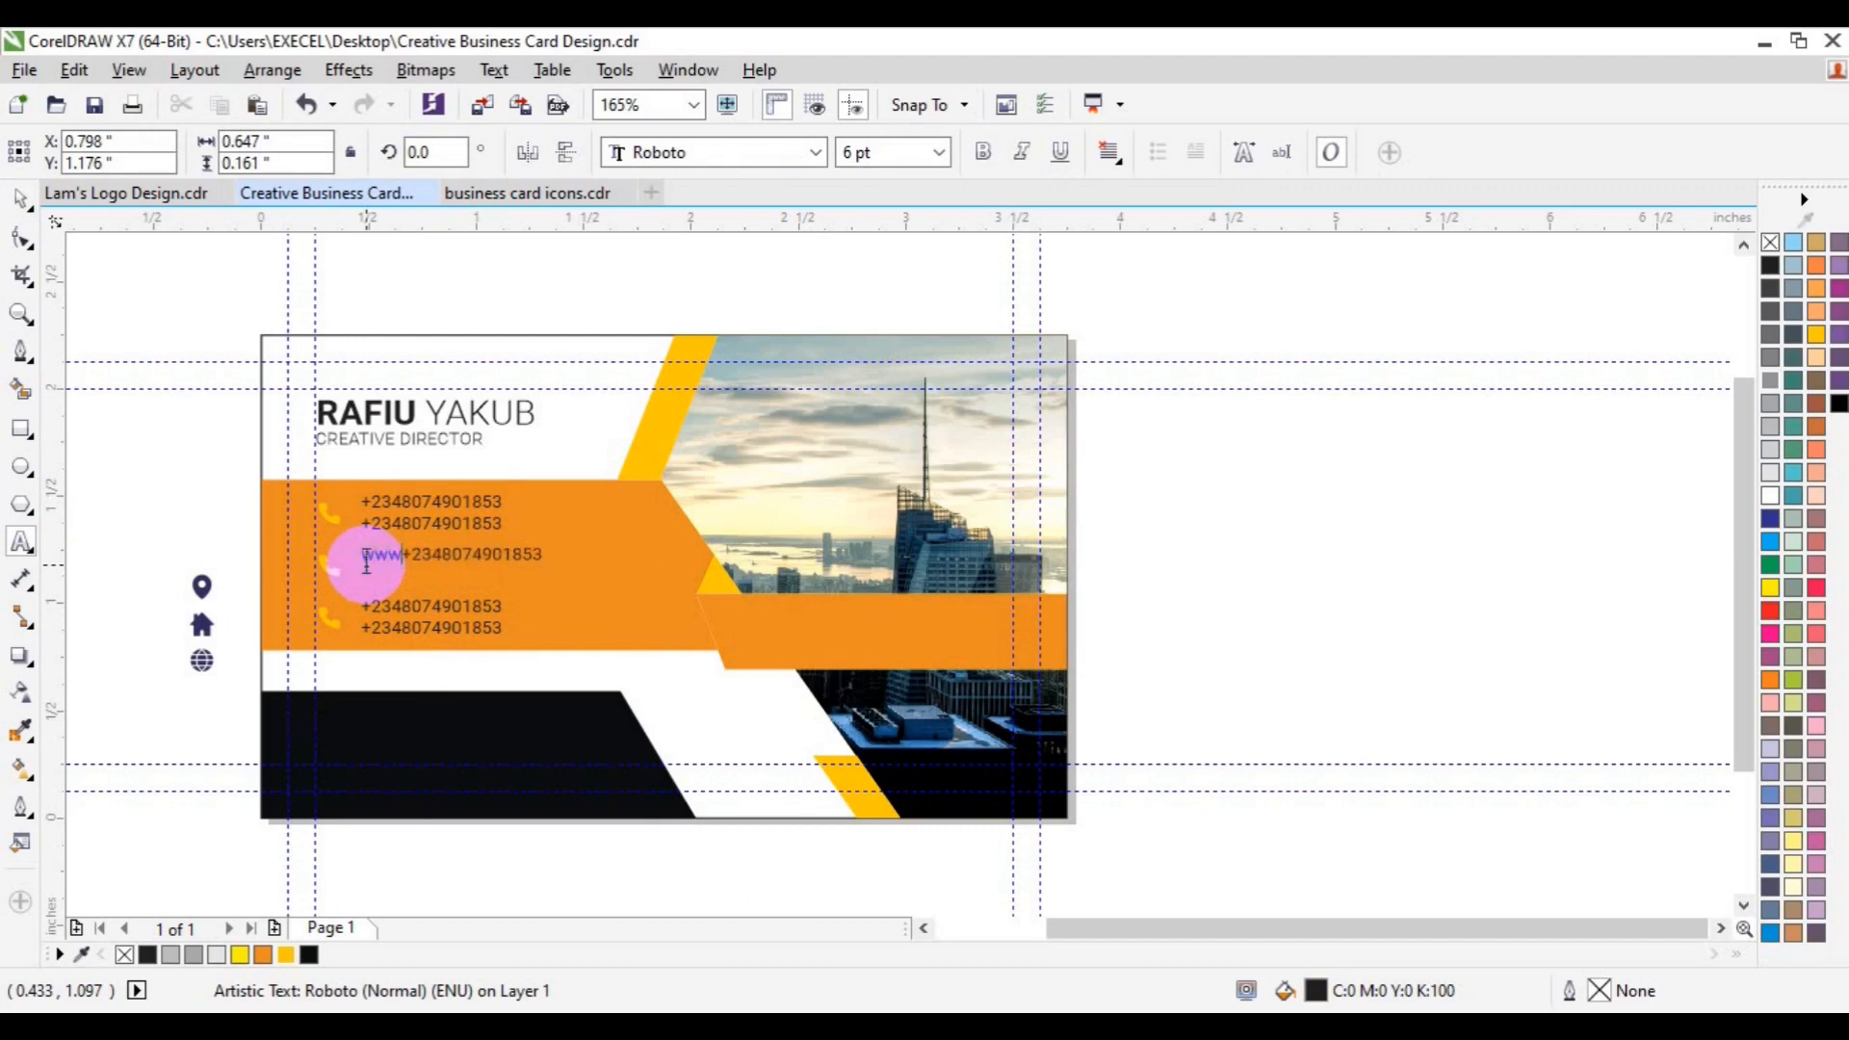
type(".xlgrap")
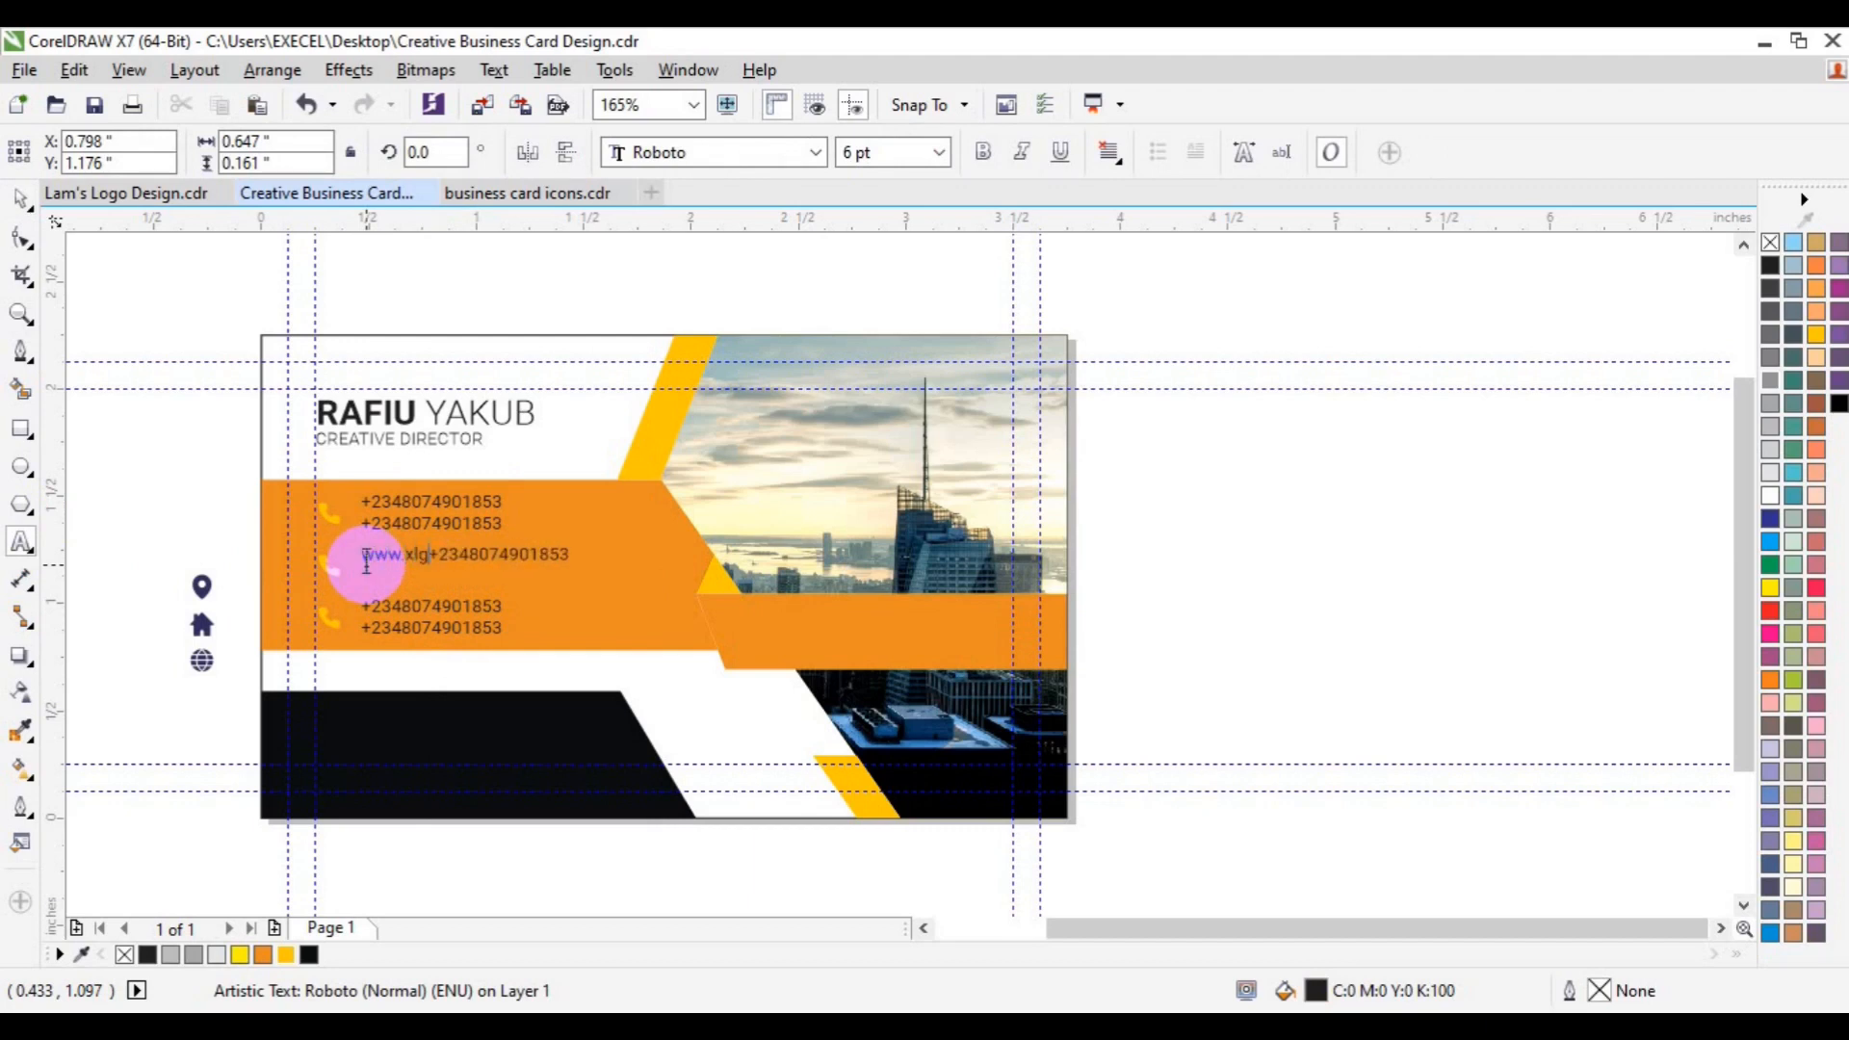
type("hica.com")
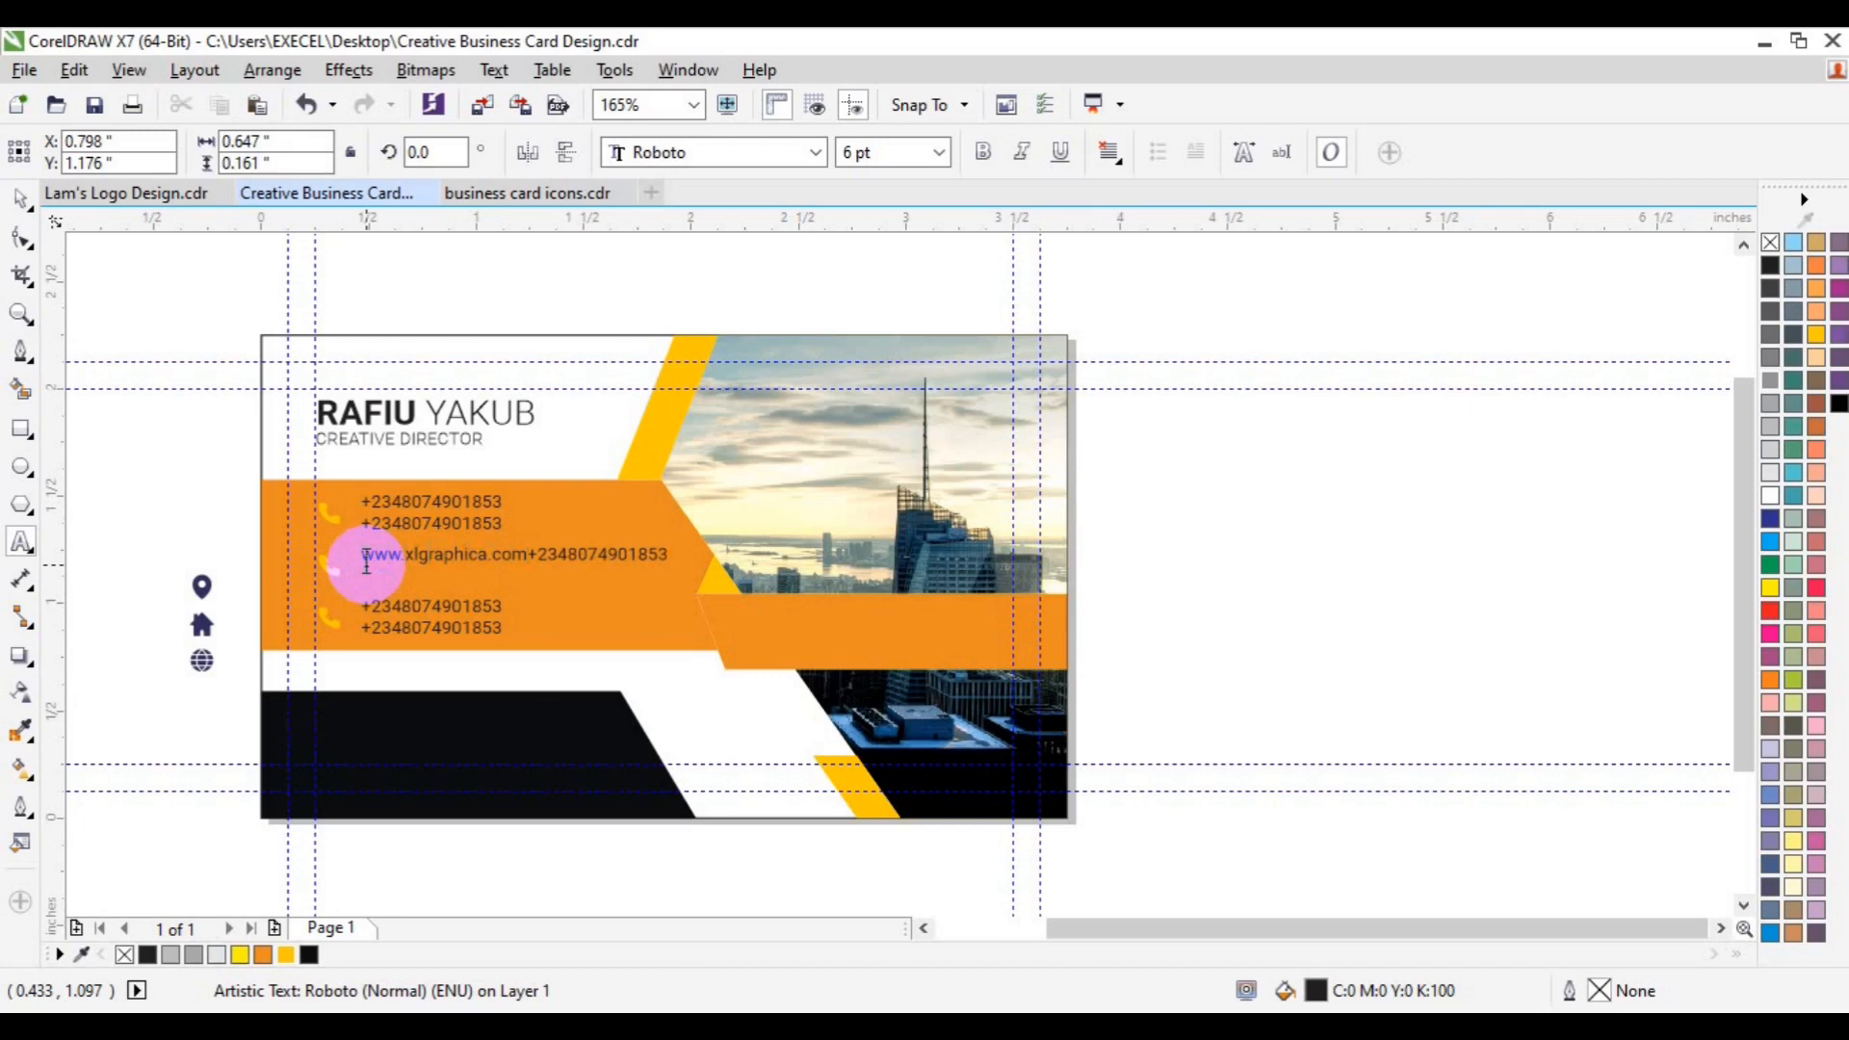
key("Return")
key("ctrl+z")
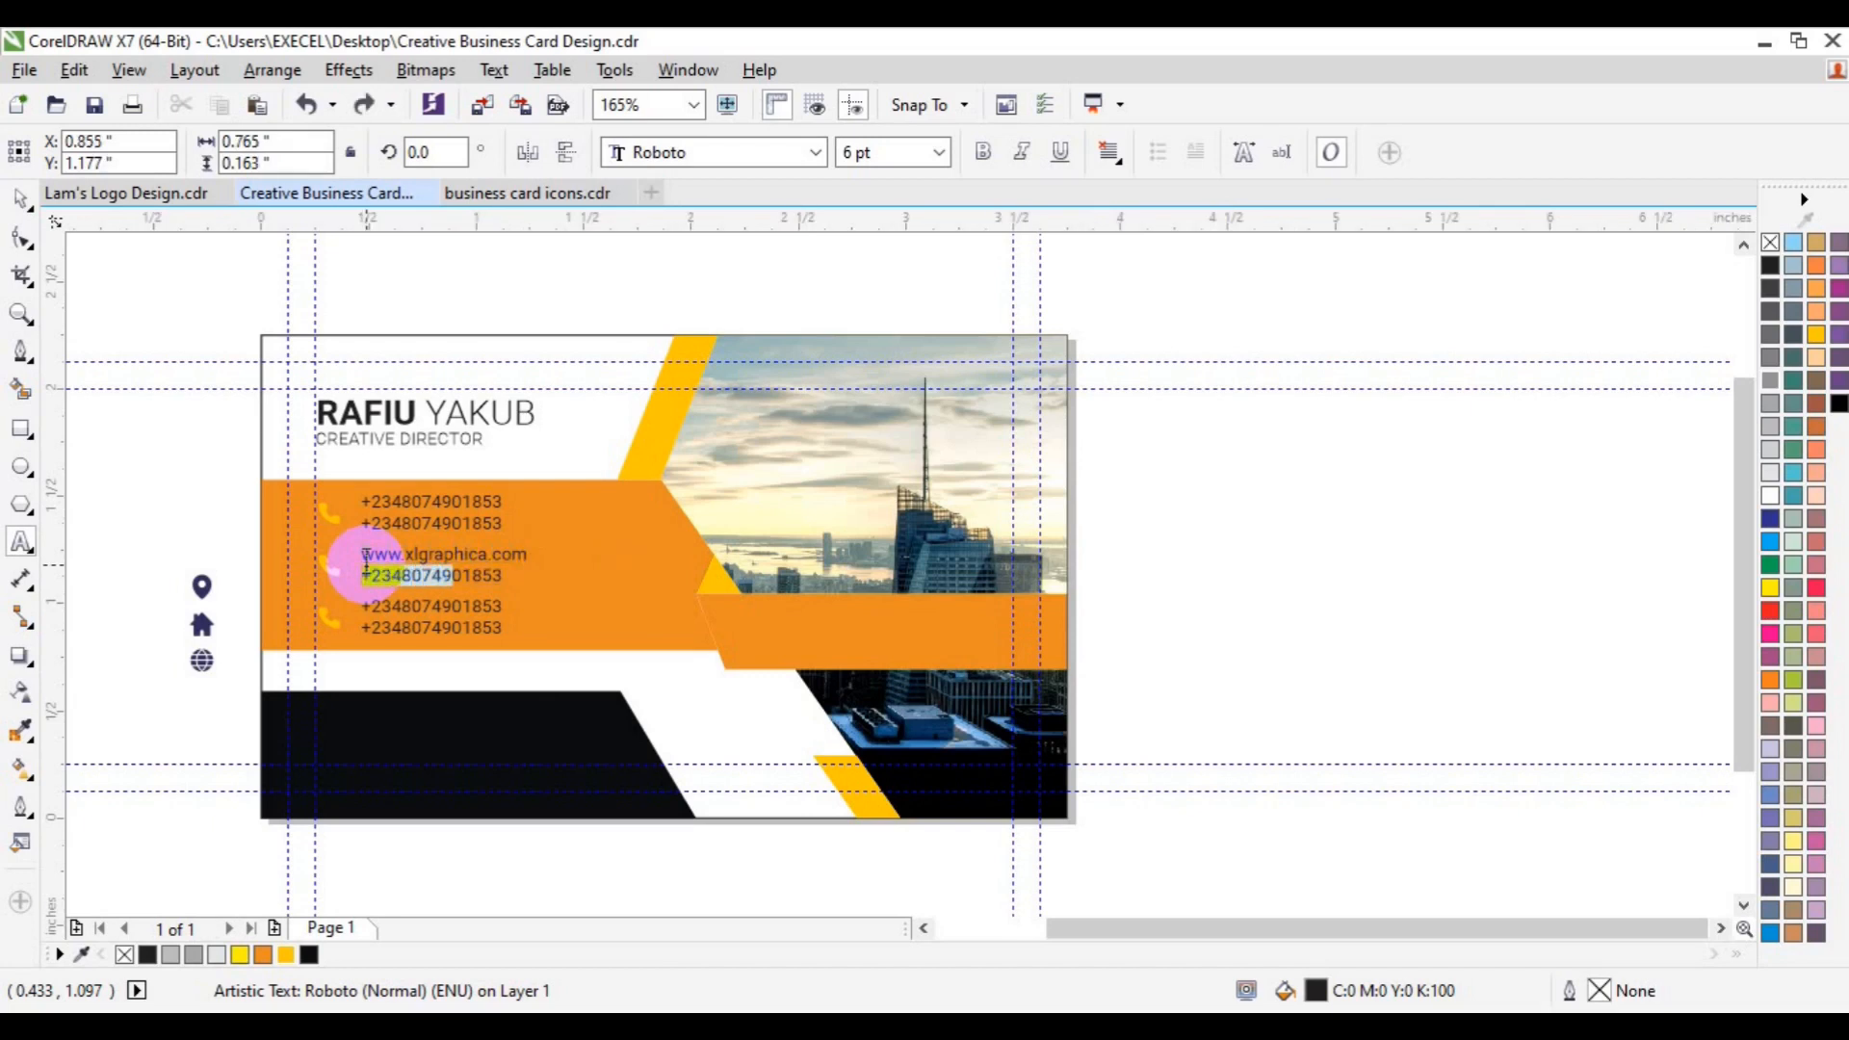
type("www.xlgraphica.com")
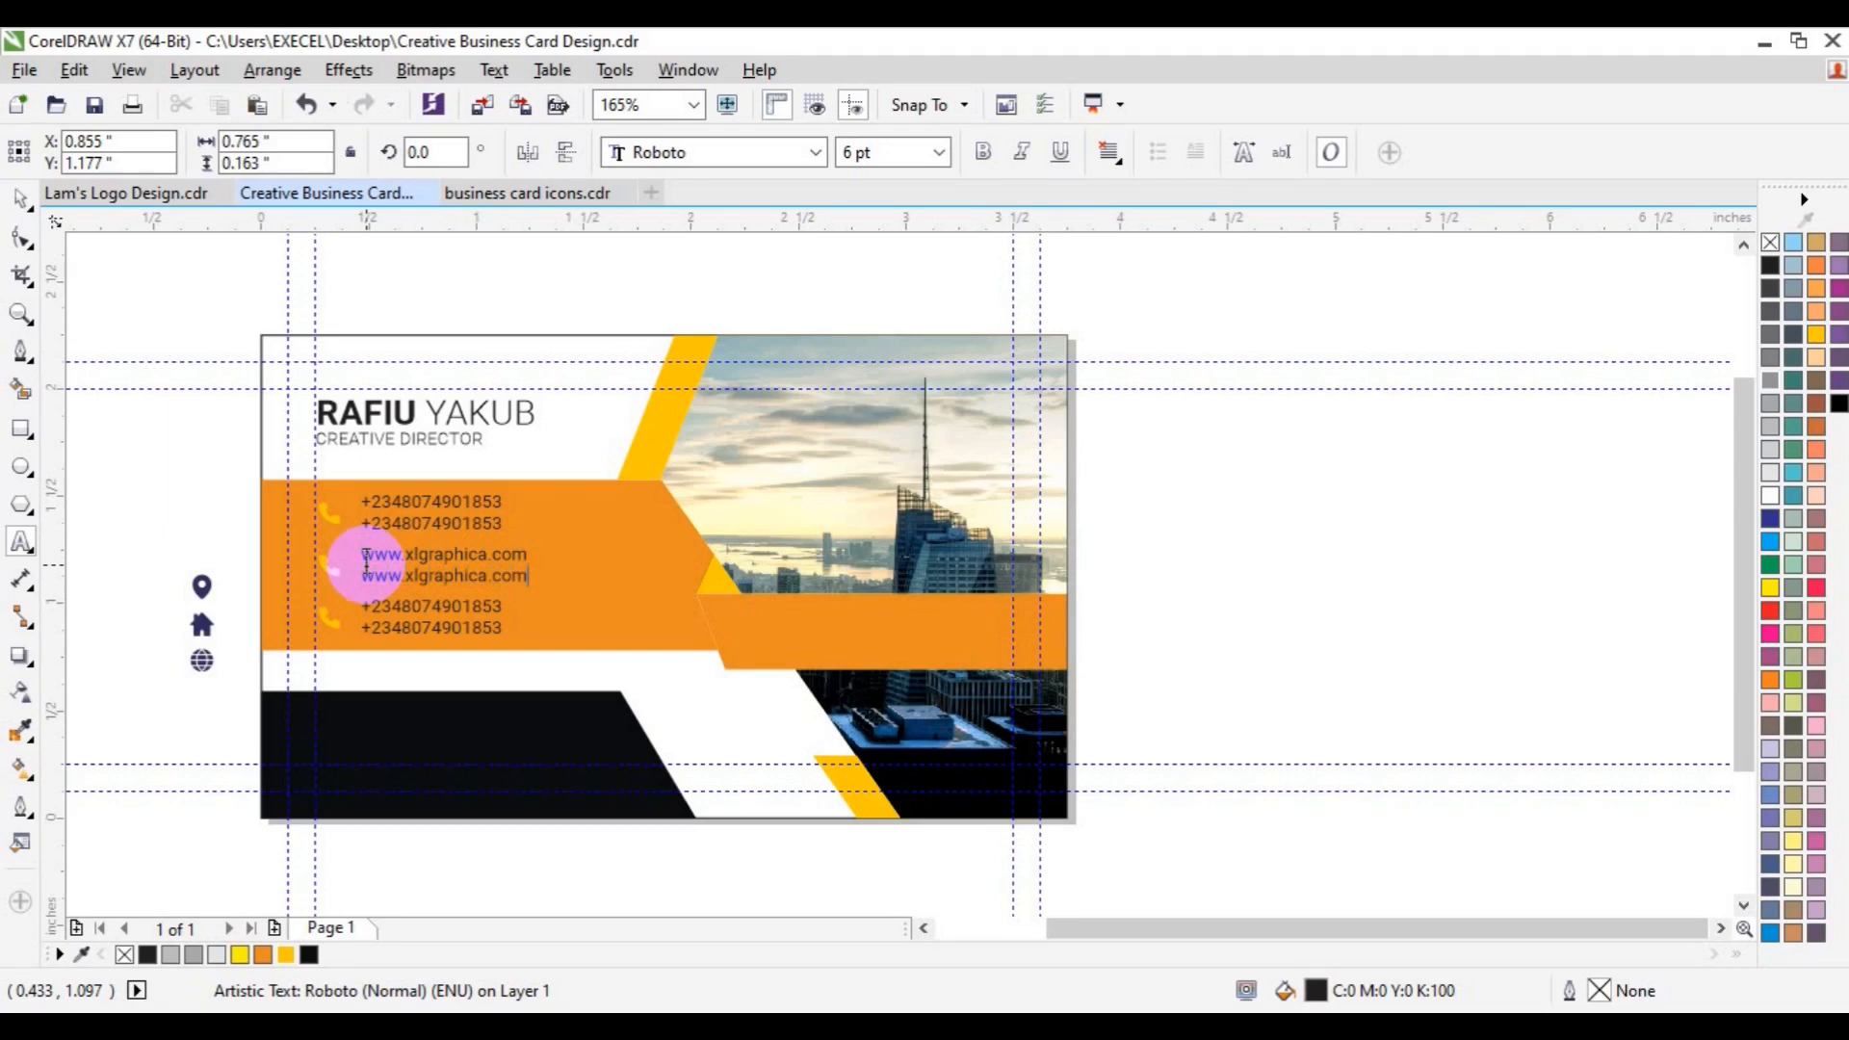
key("Escape")
- Replace the third block's numbers with the company e-mail address lines, removing the automatic link formatting
left_click(366, 613)
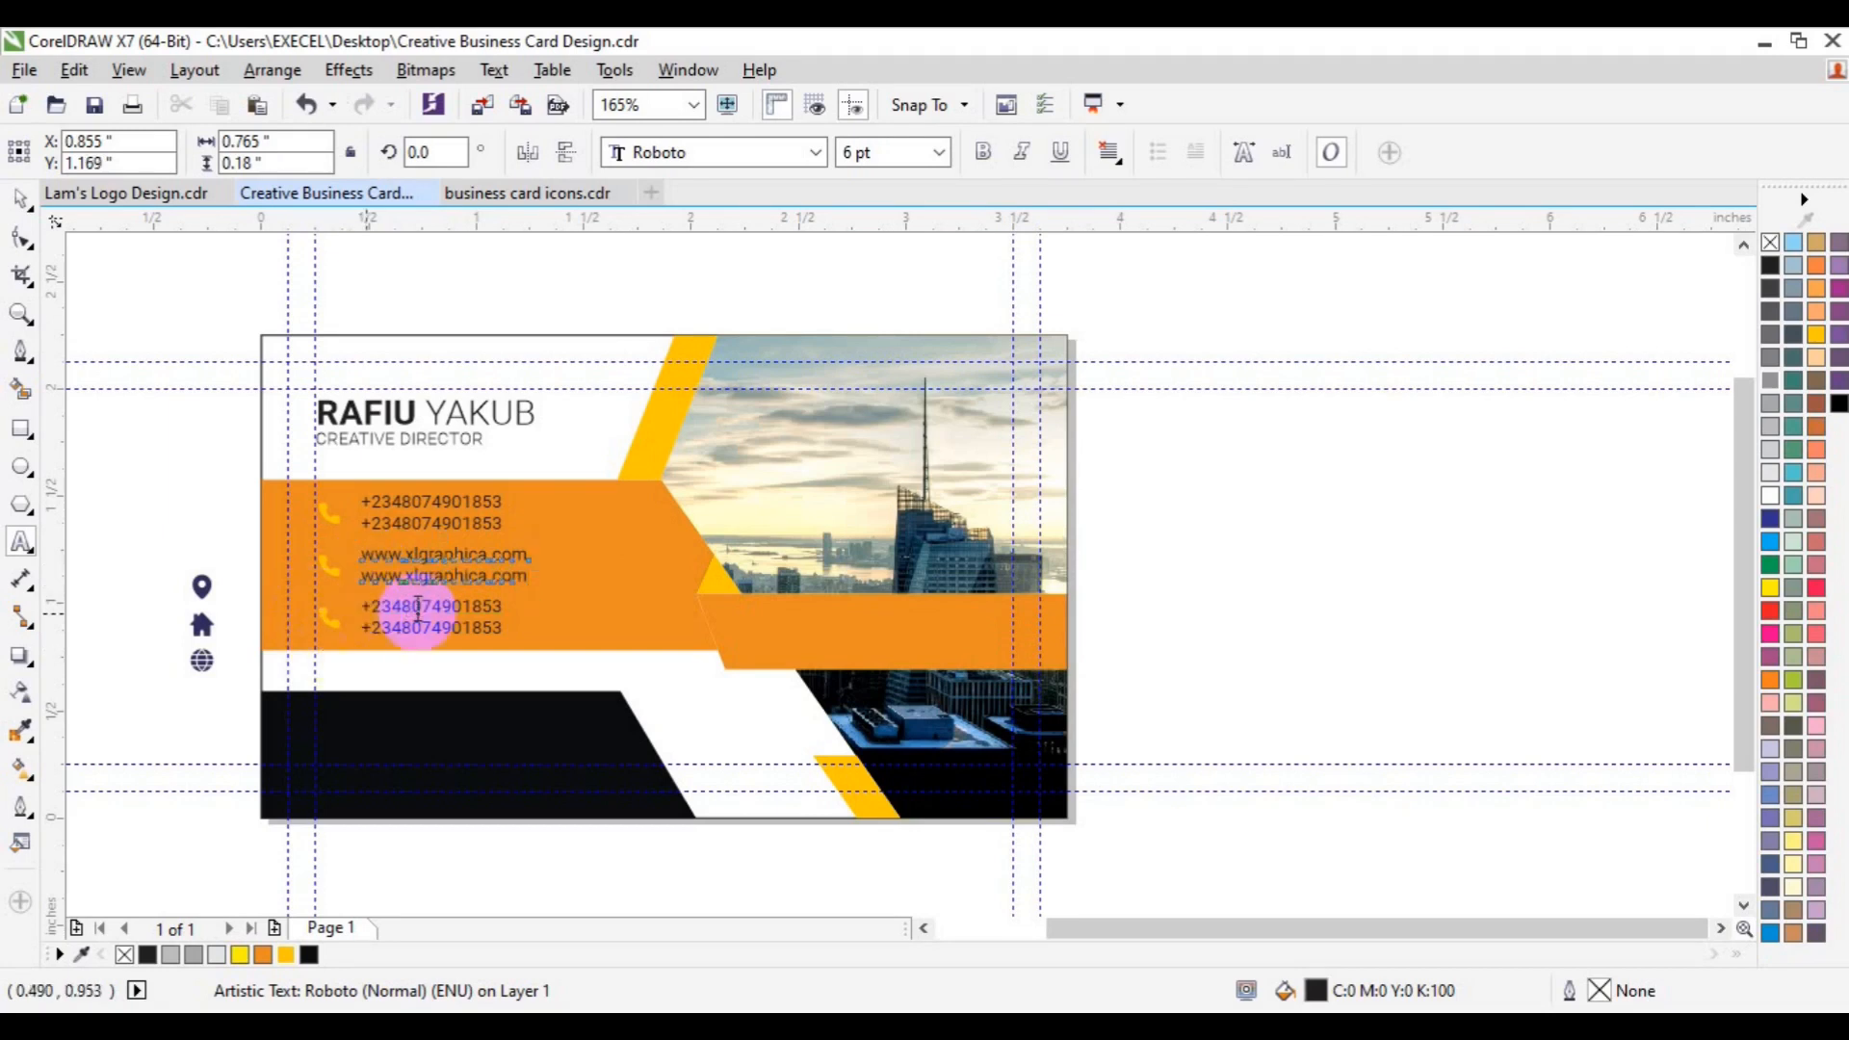
double_click(435, 606)
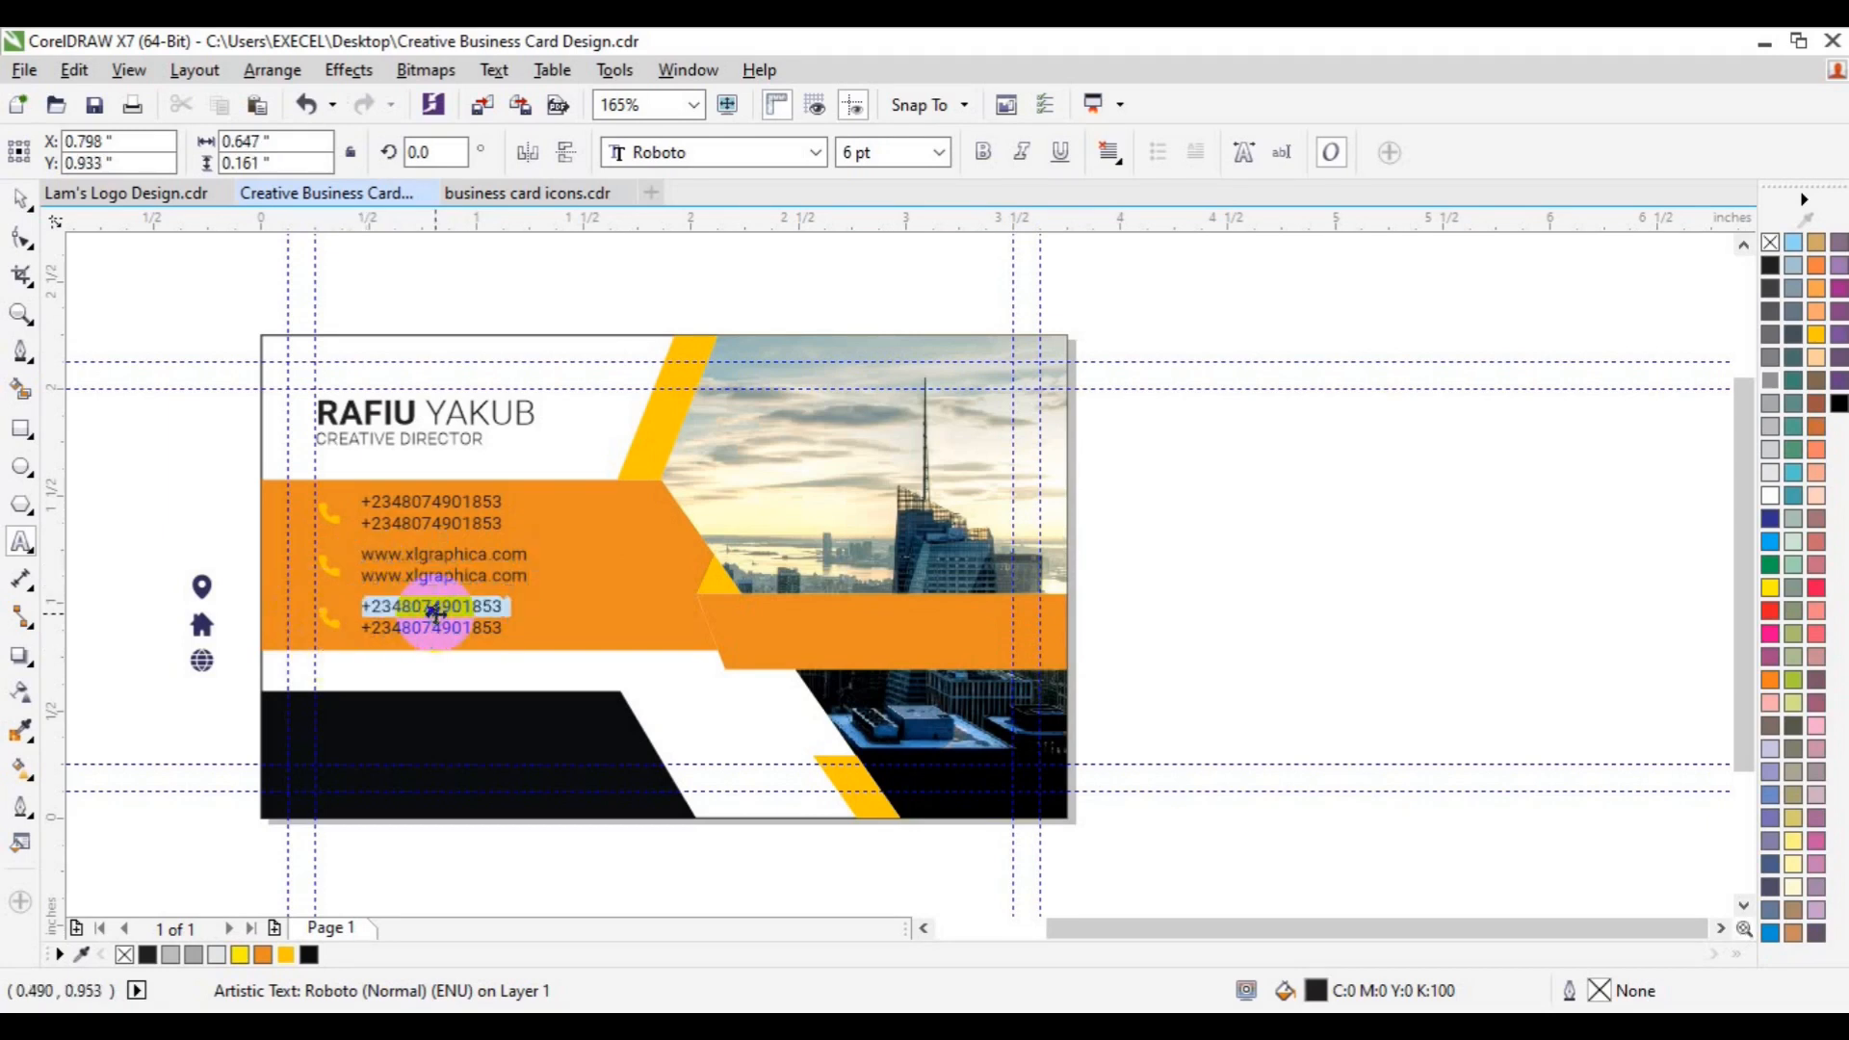
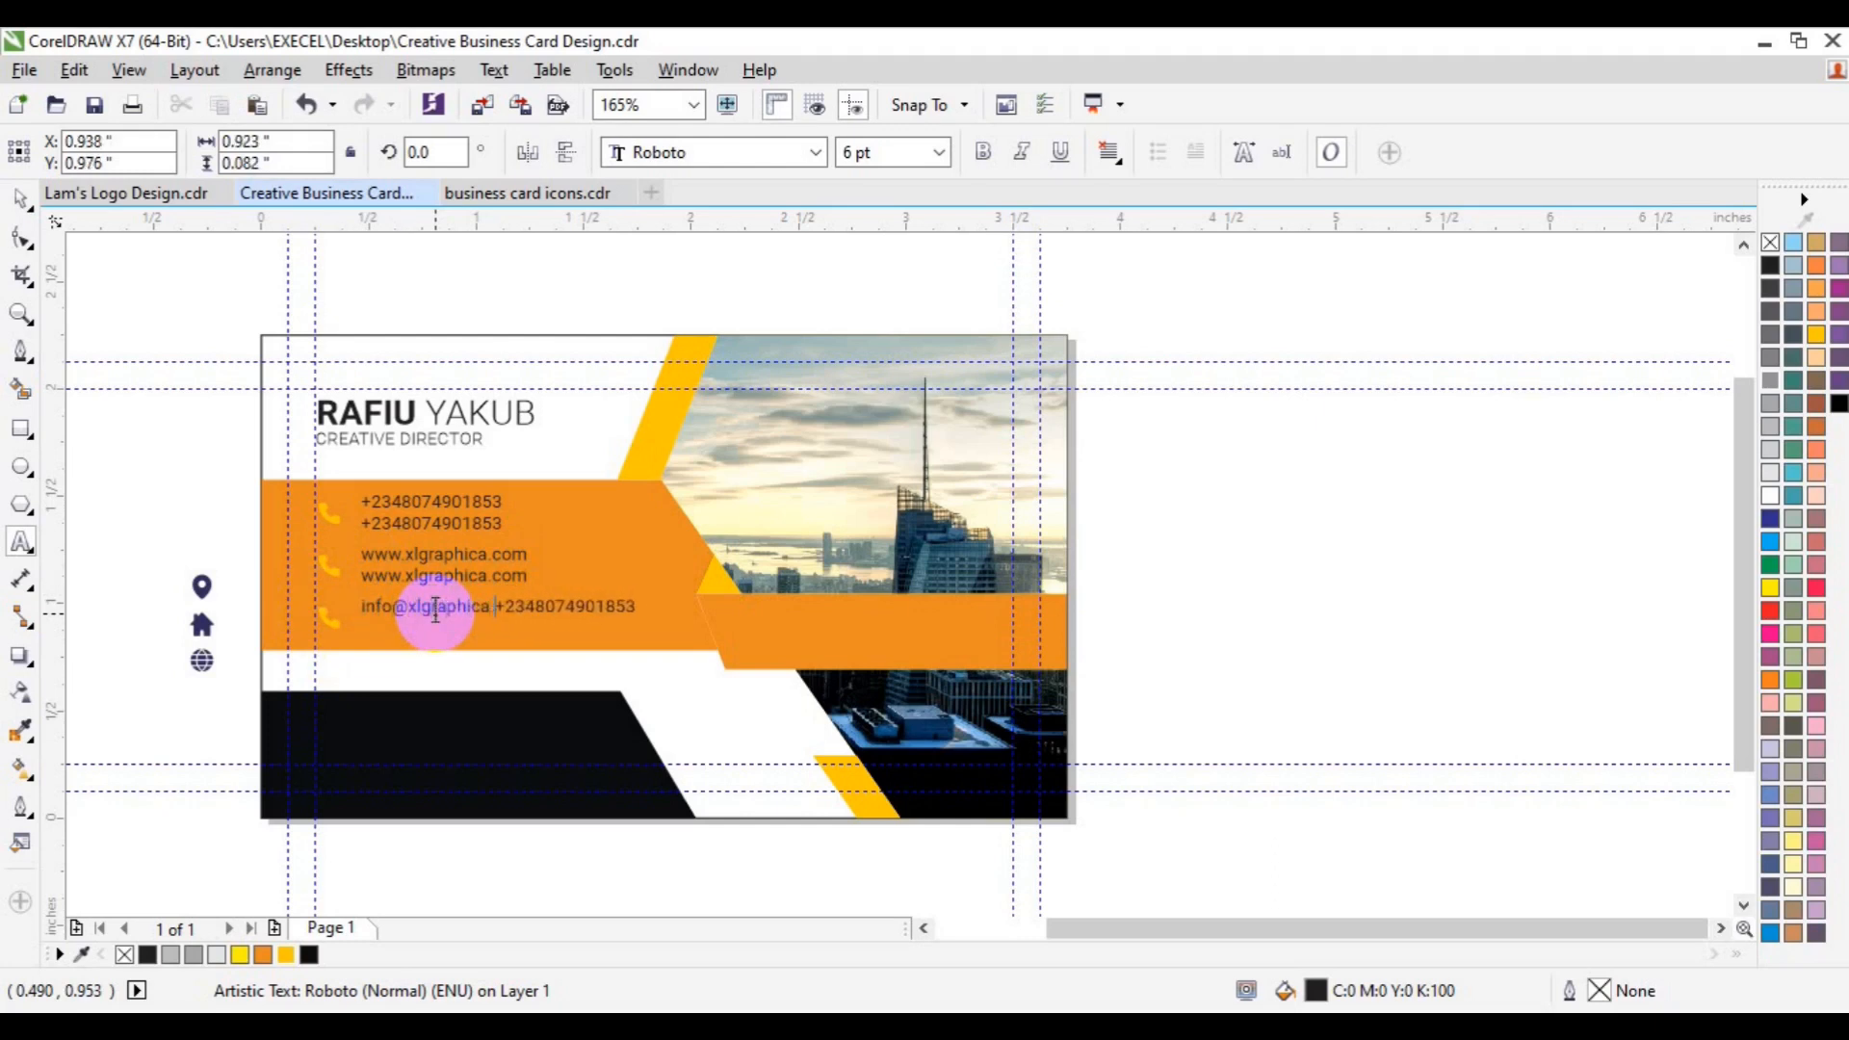
key("Return")
key("ctrl+z")
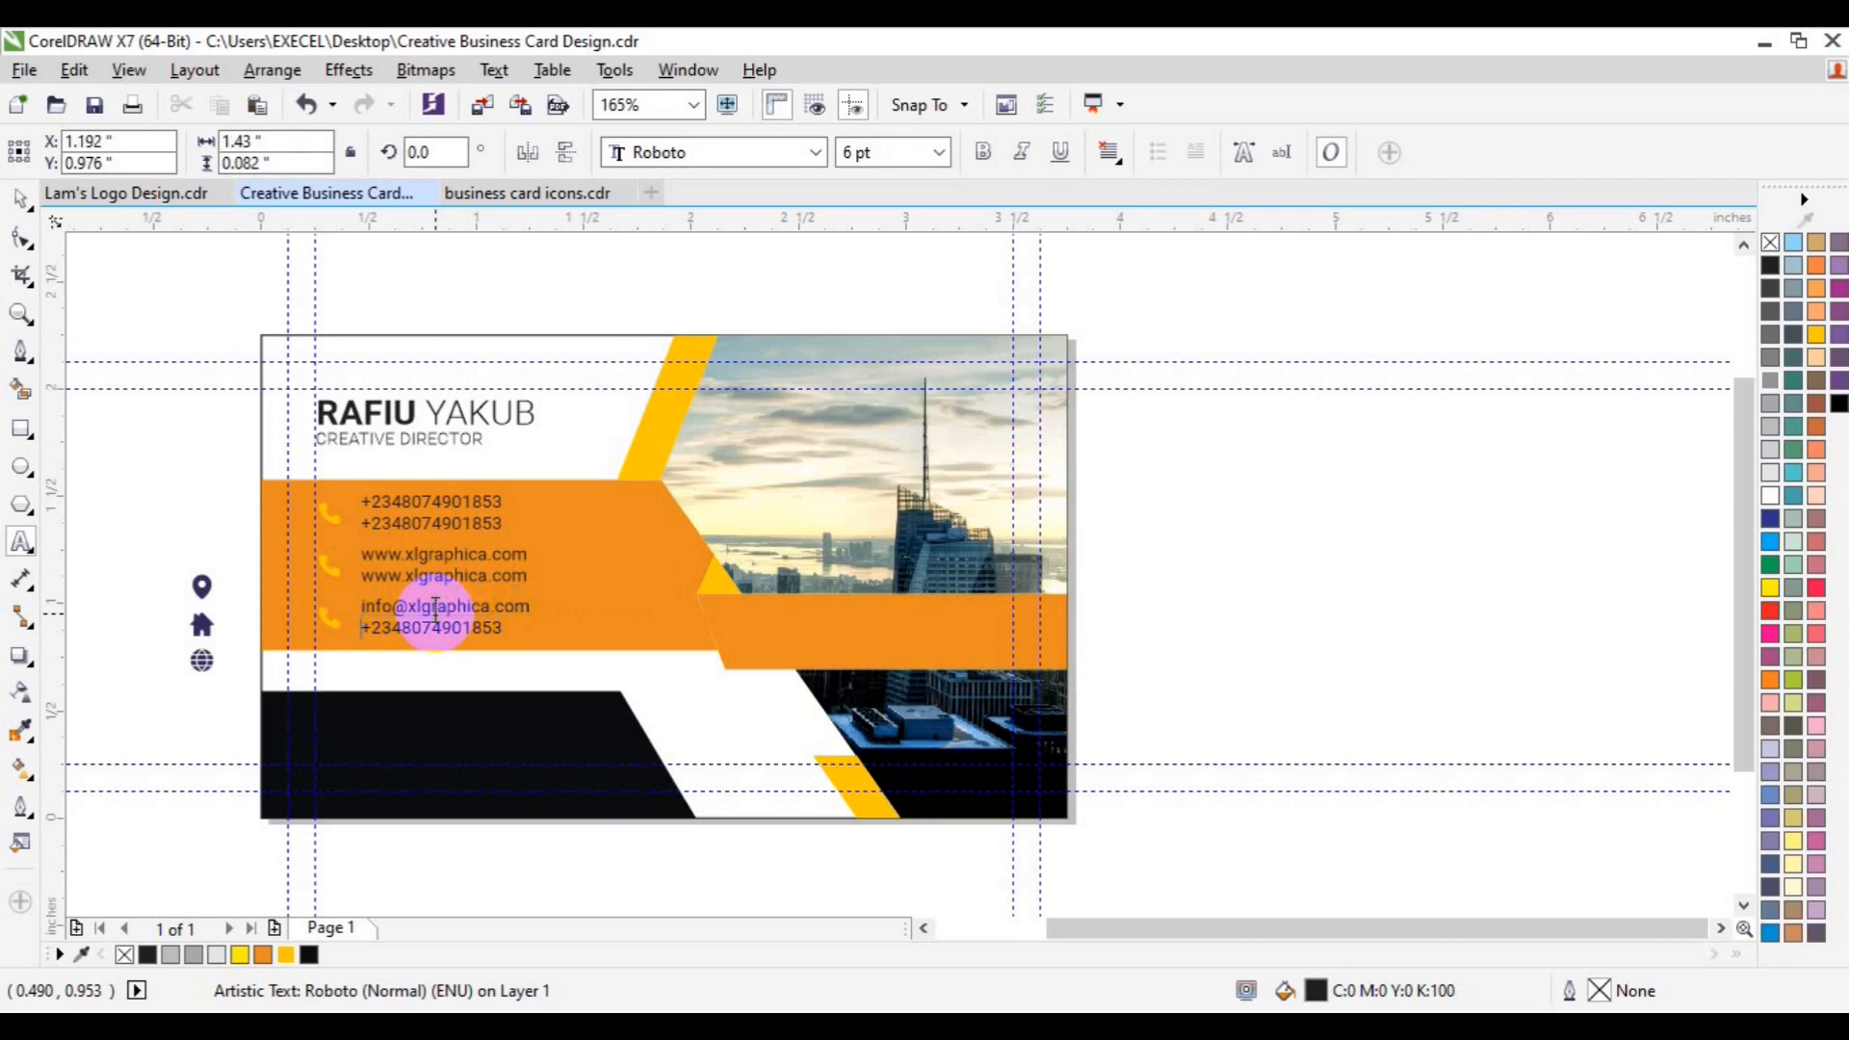
left_click(435, 607)
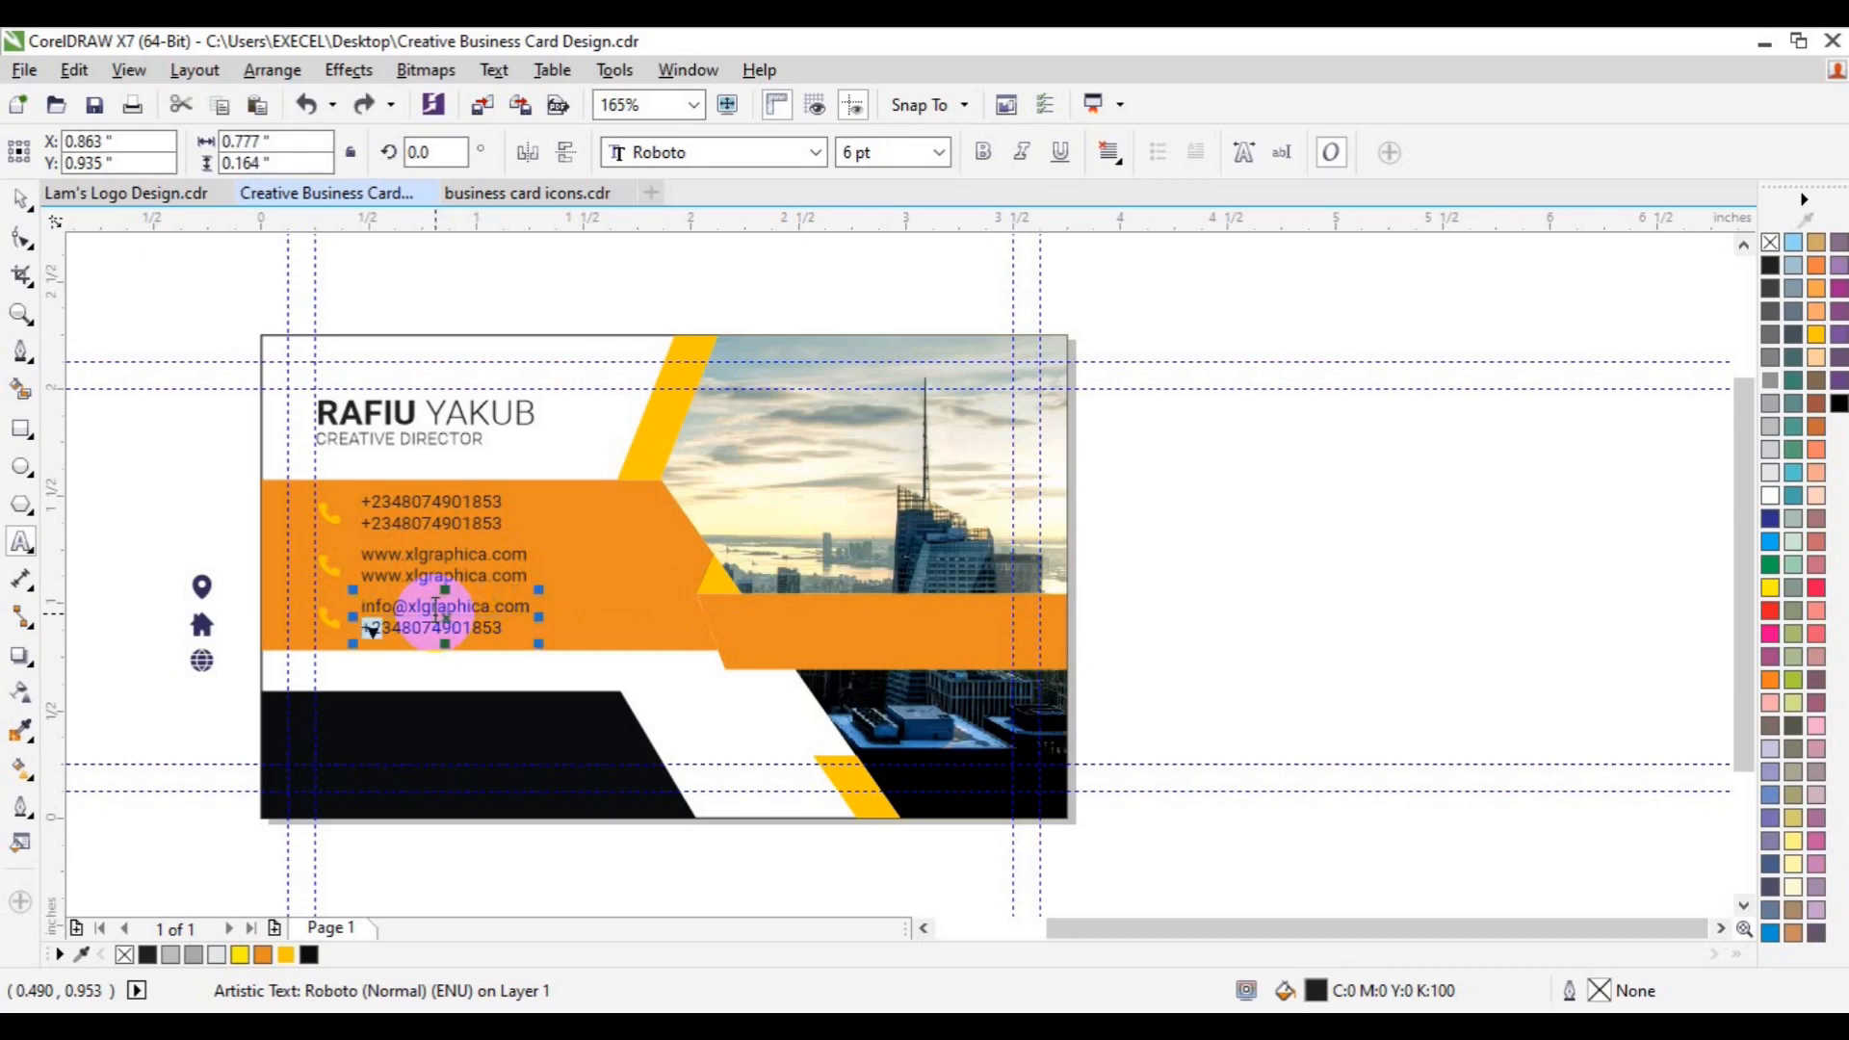
key("shift+Right")
key("shift+Right")
key("shift+Right")
key("shift+Right")
key("shift+Right")
key("shift+Right")
key("shift+Right")
key("shift+Right")
key("shift+Right")
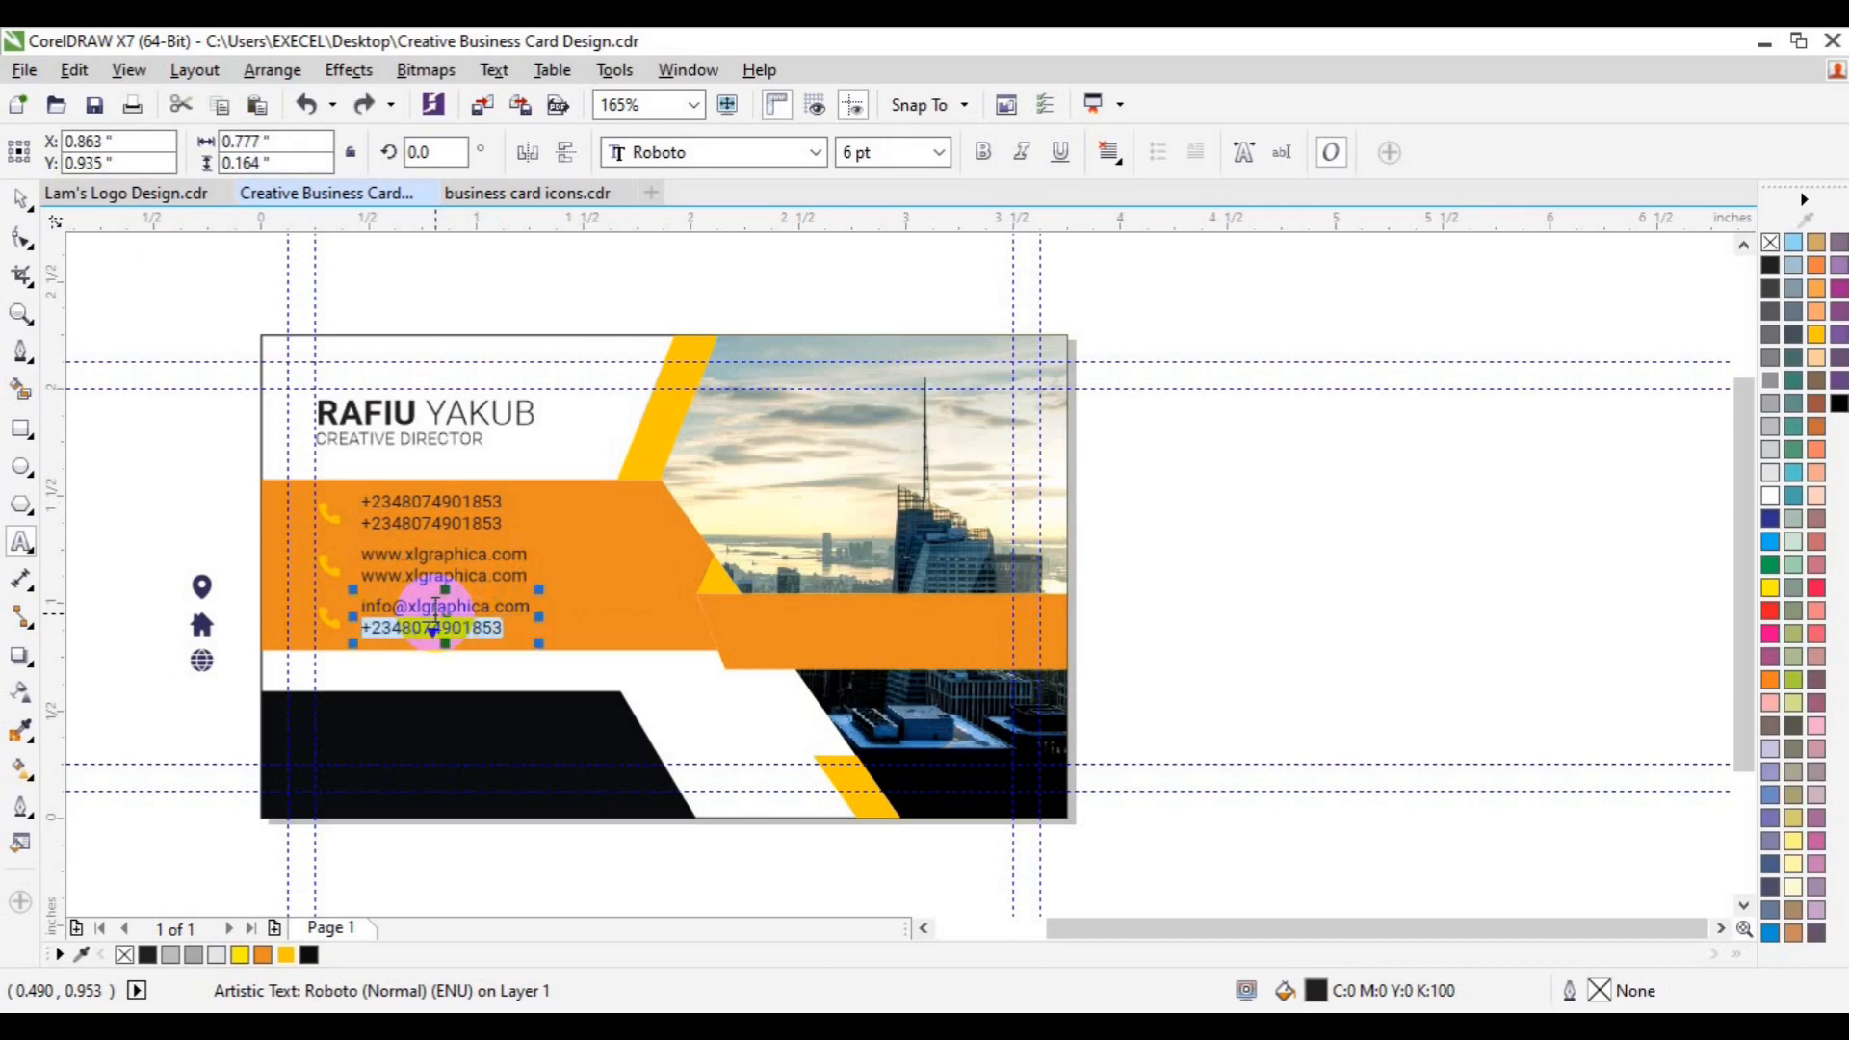
type("in")
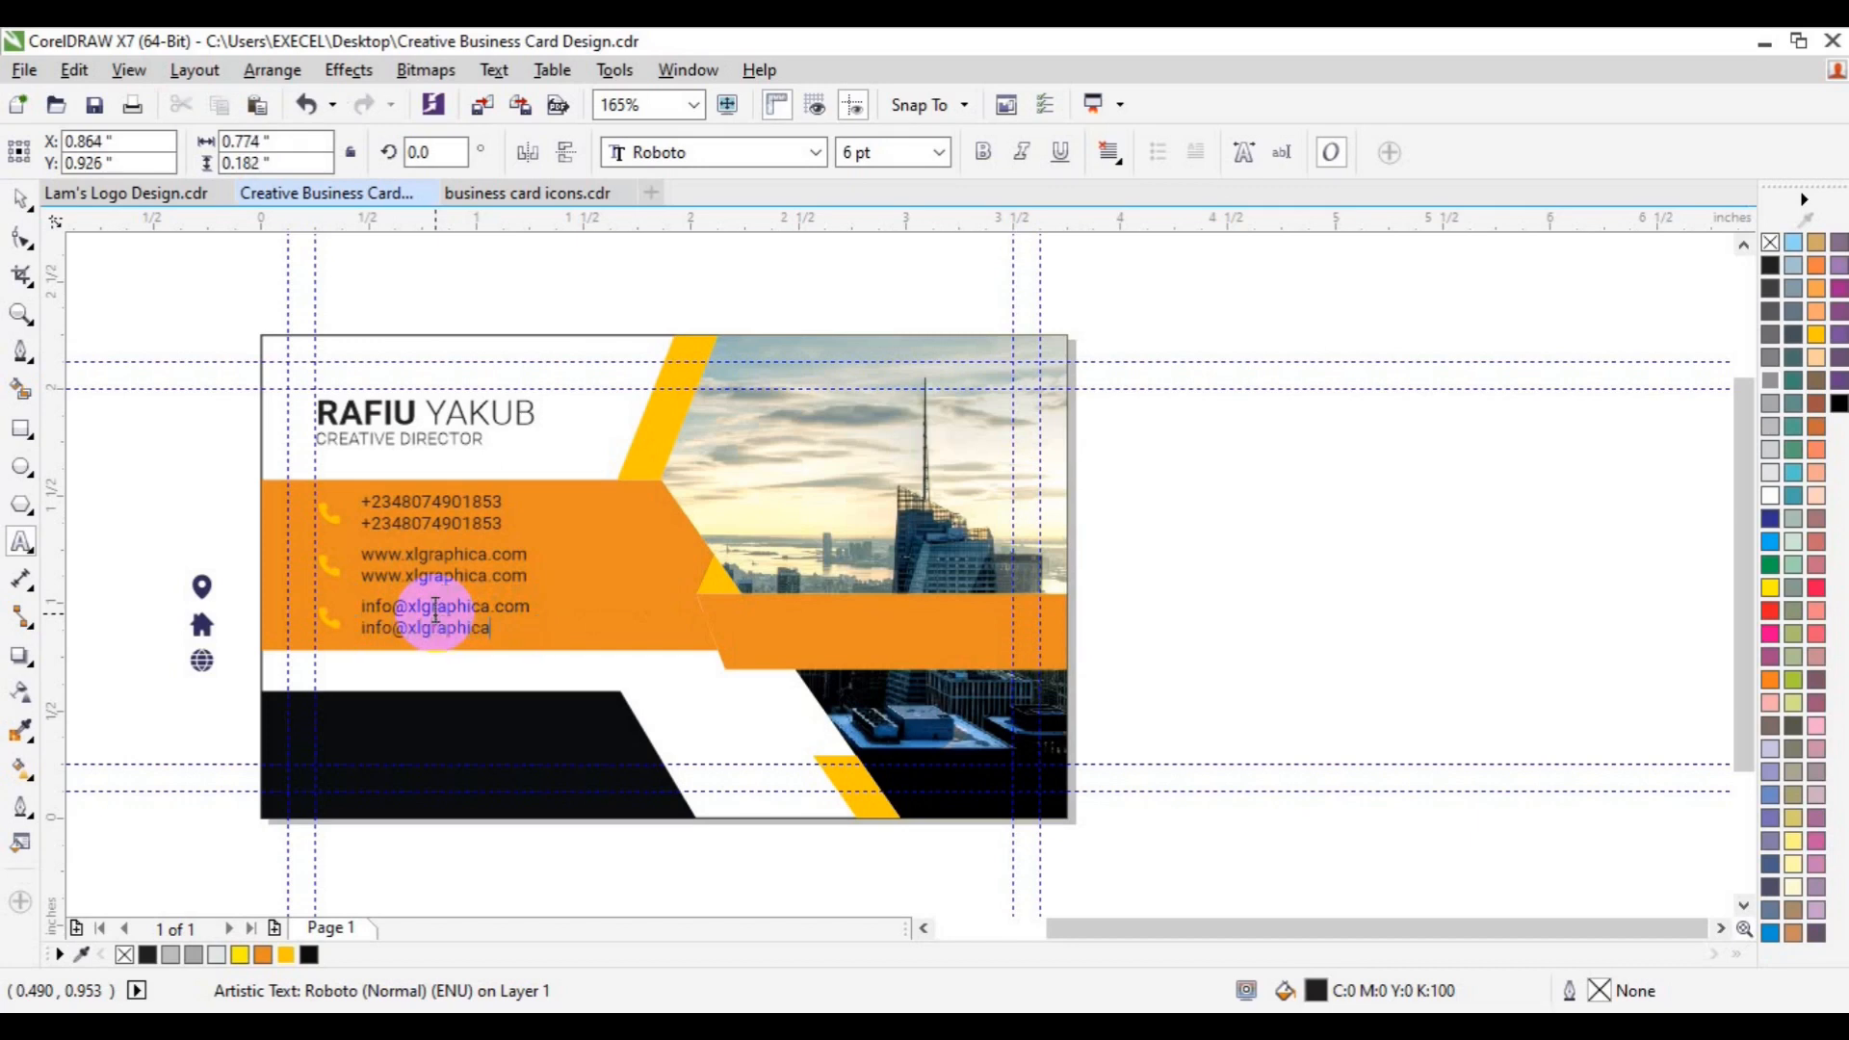
left_click(10, 204)
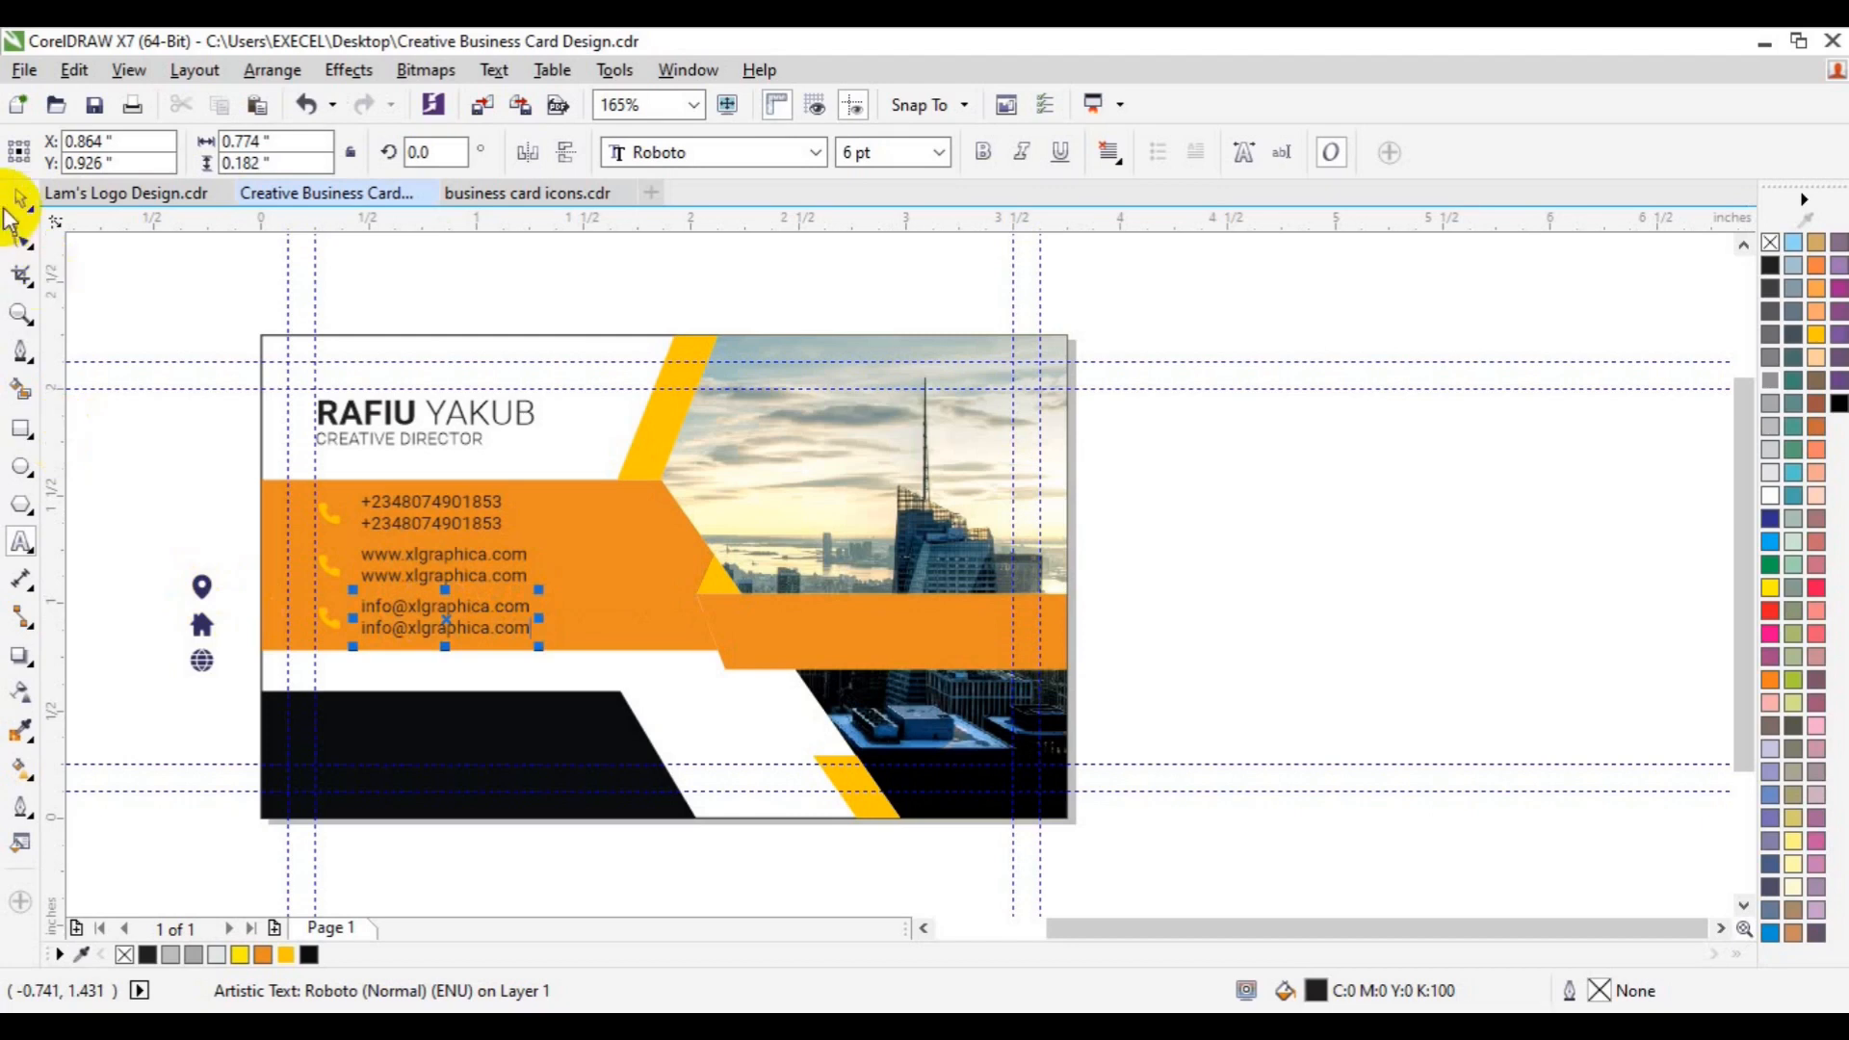
- Place a spare icon from beside the card next to the e-mail lines
left_click(203, 541)
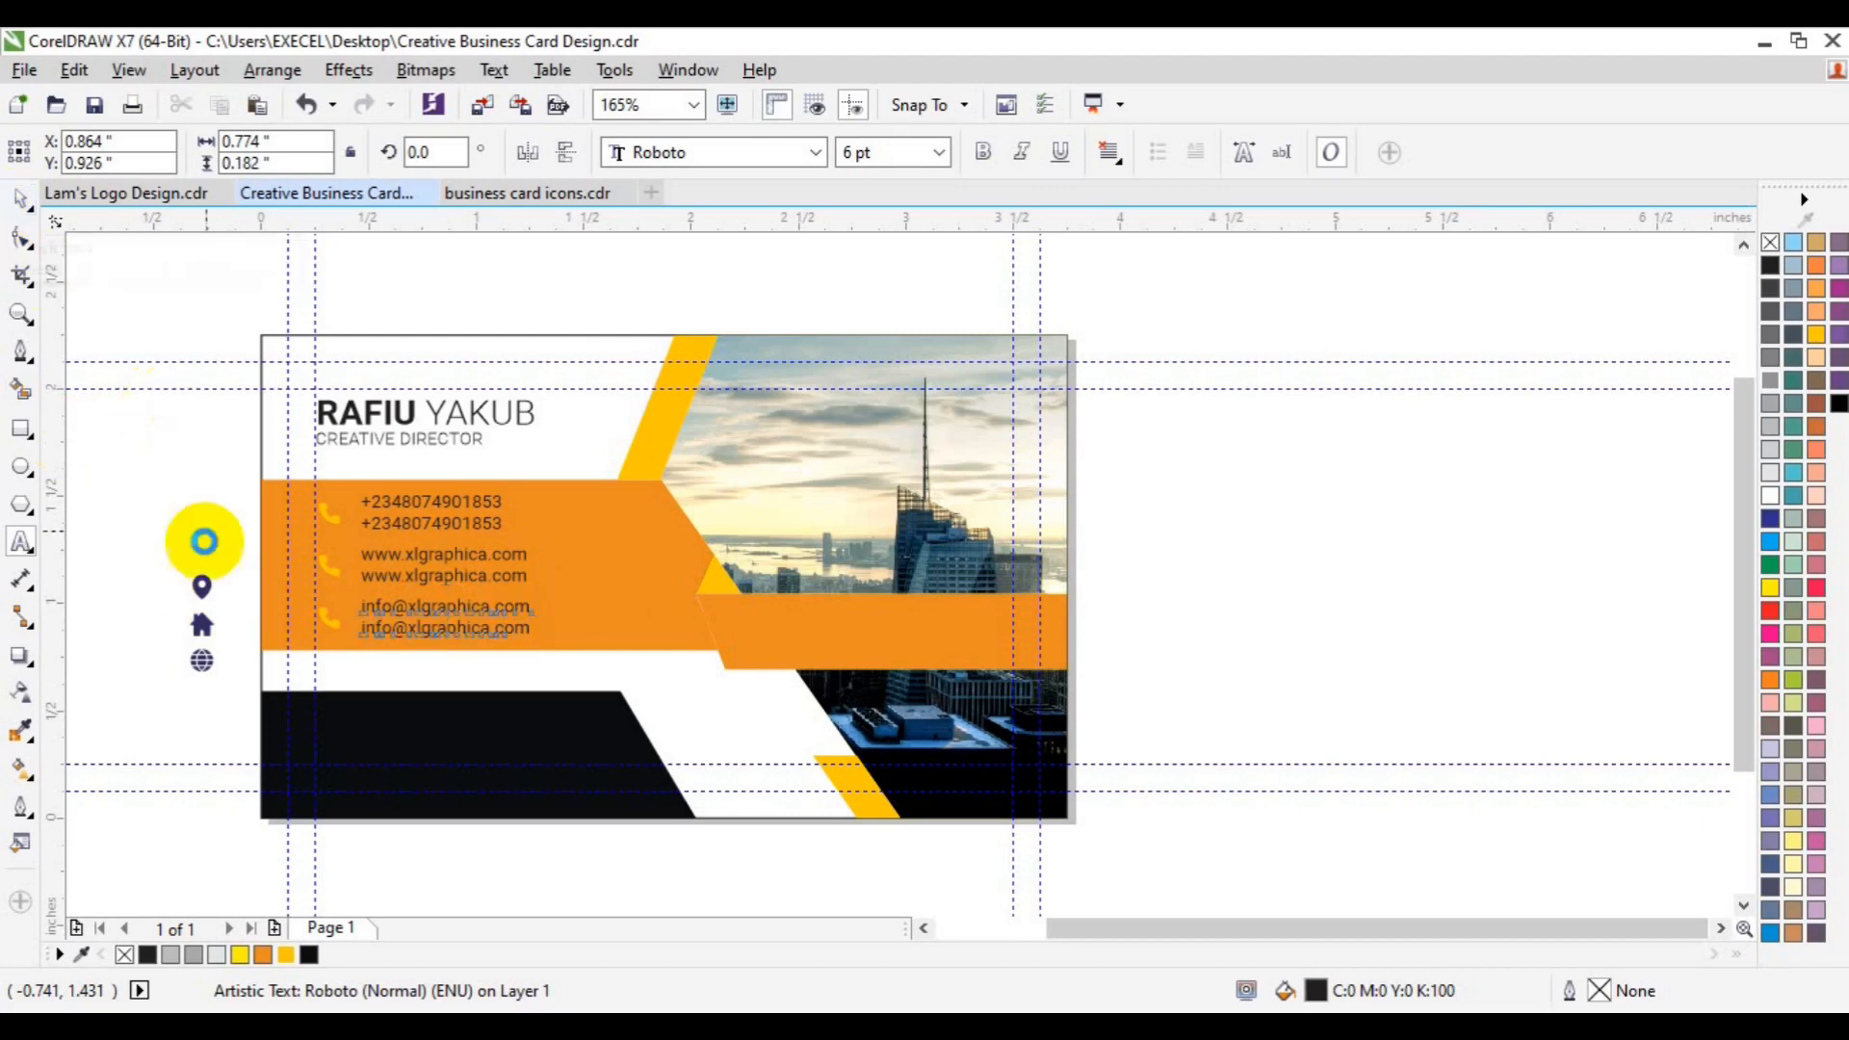
left_click(329, 617)
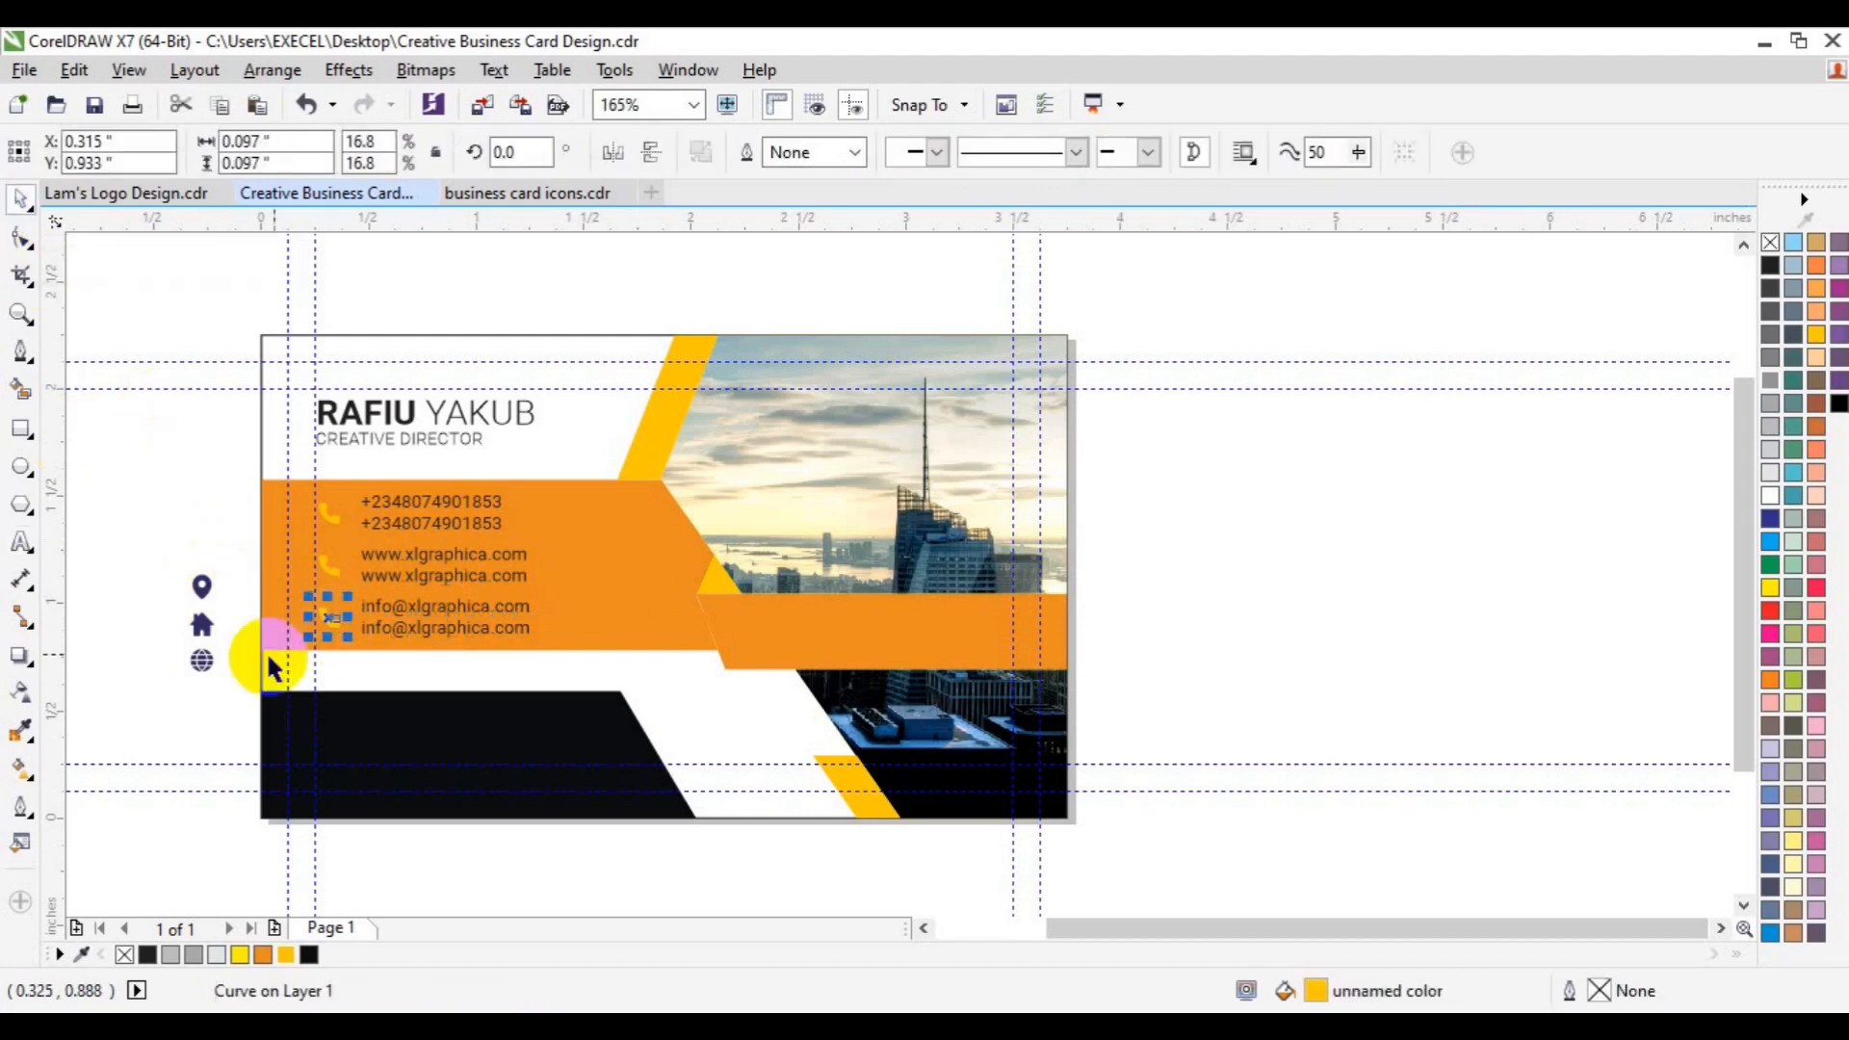
left_click(203, 635)
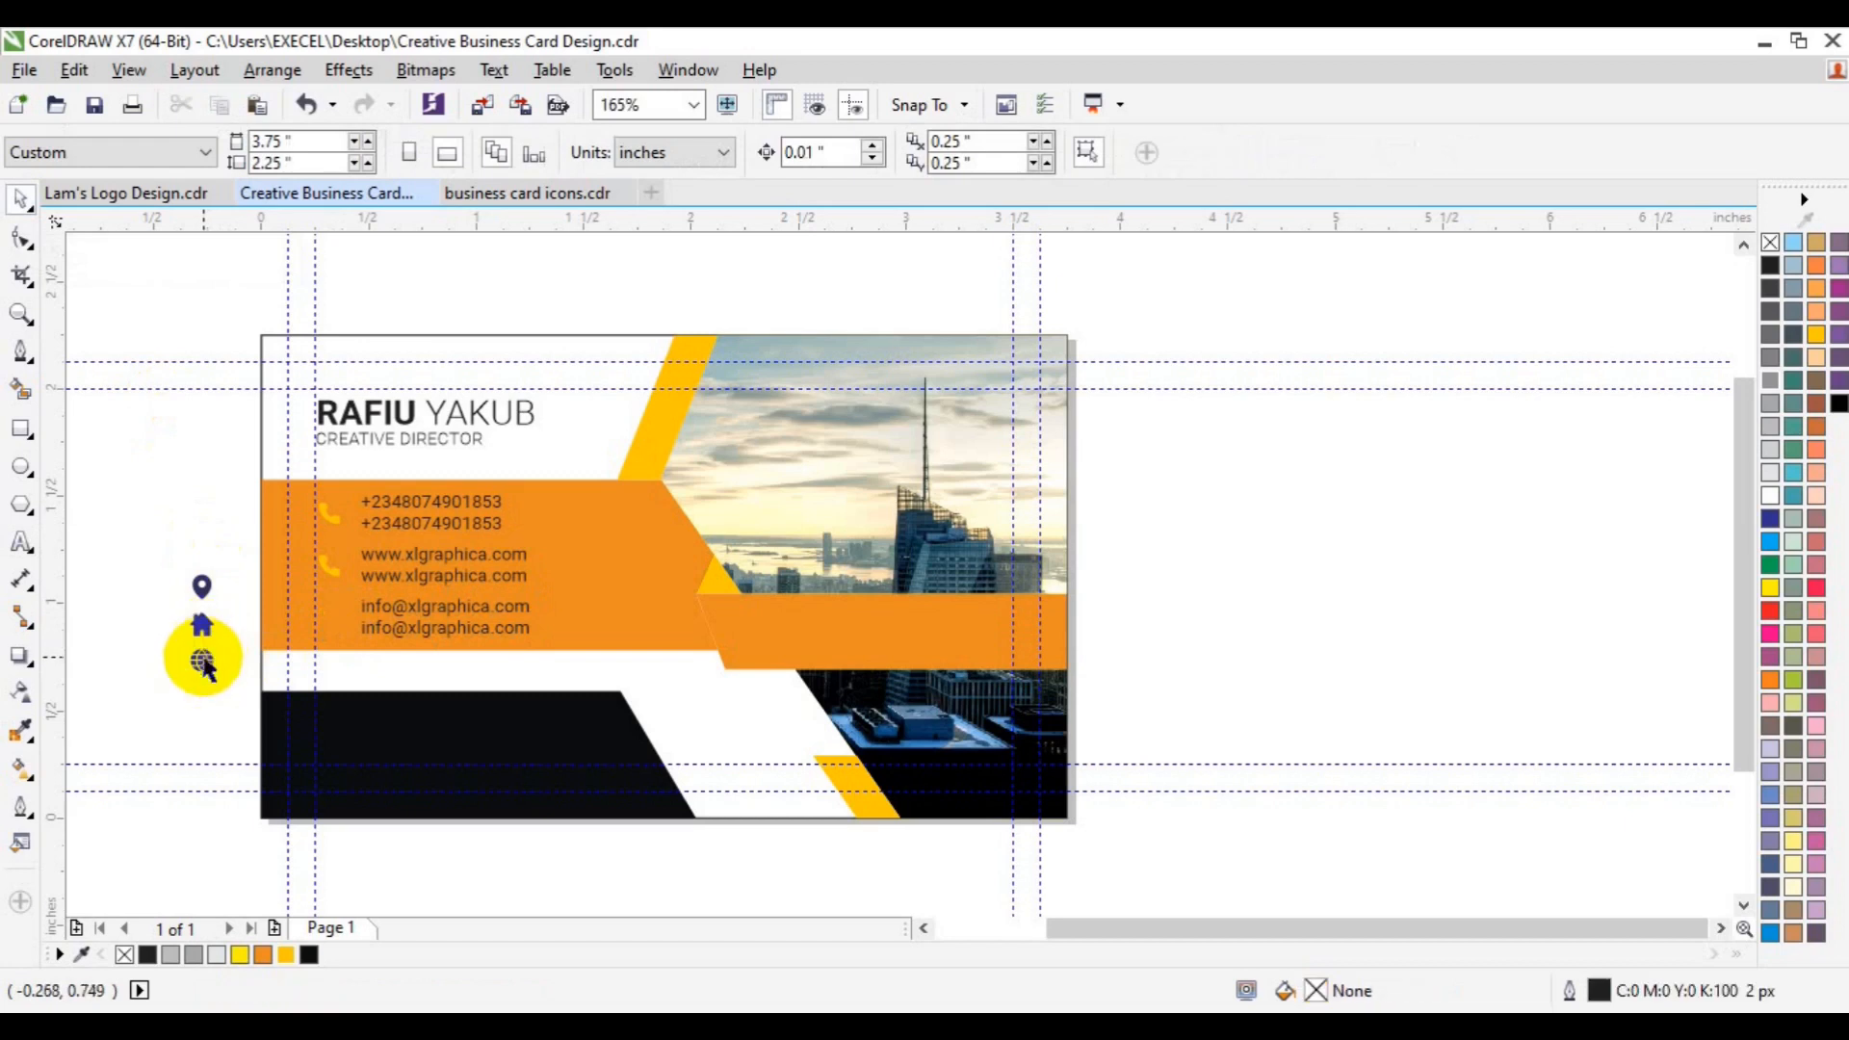
left_click(203, 660)
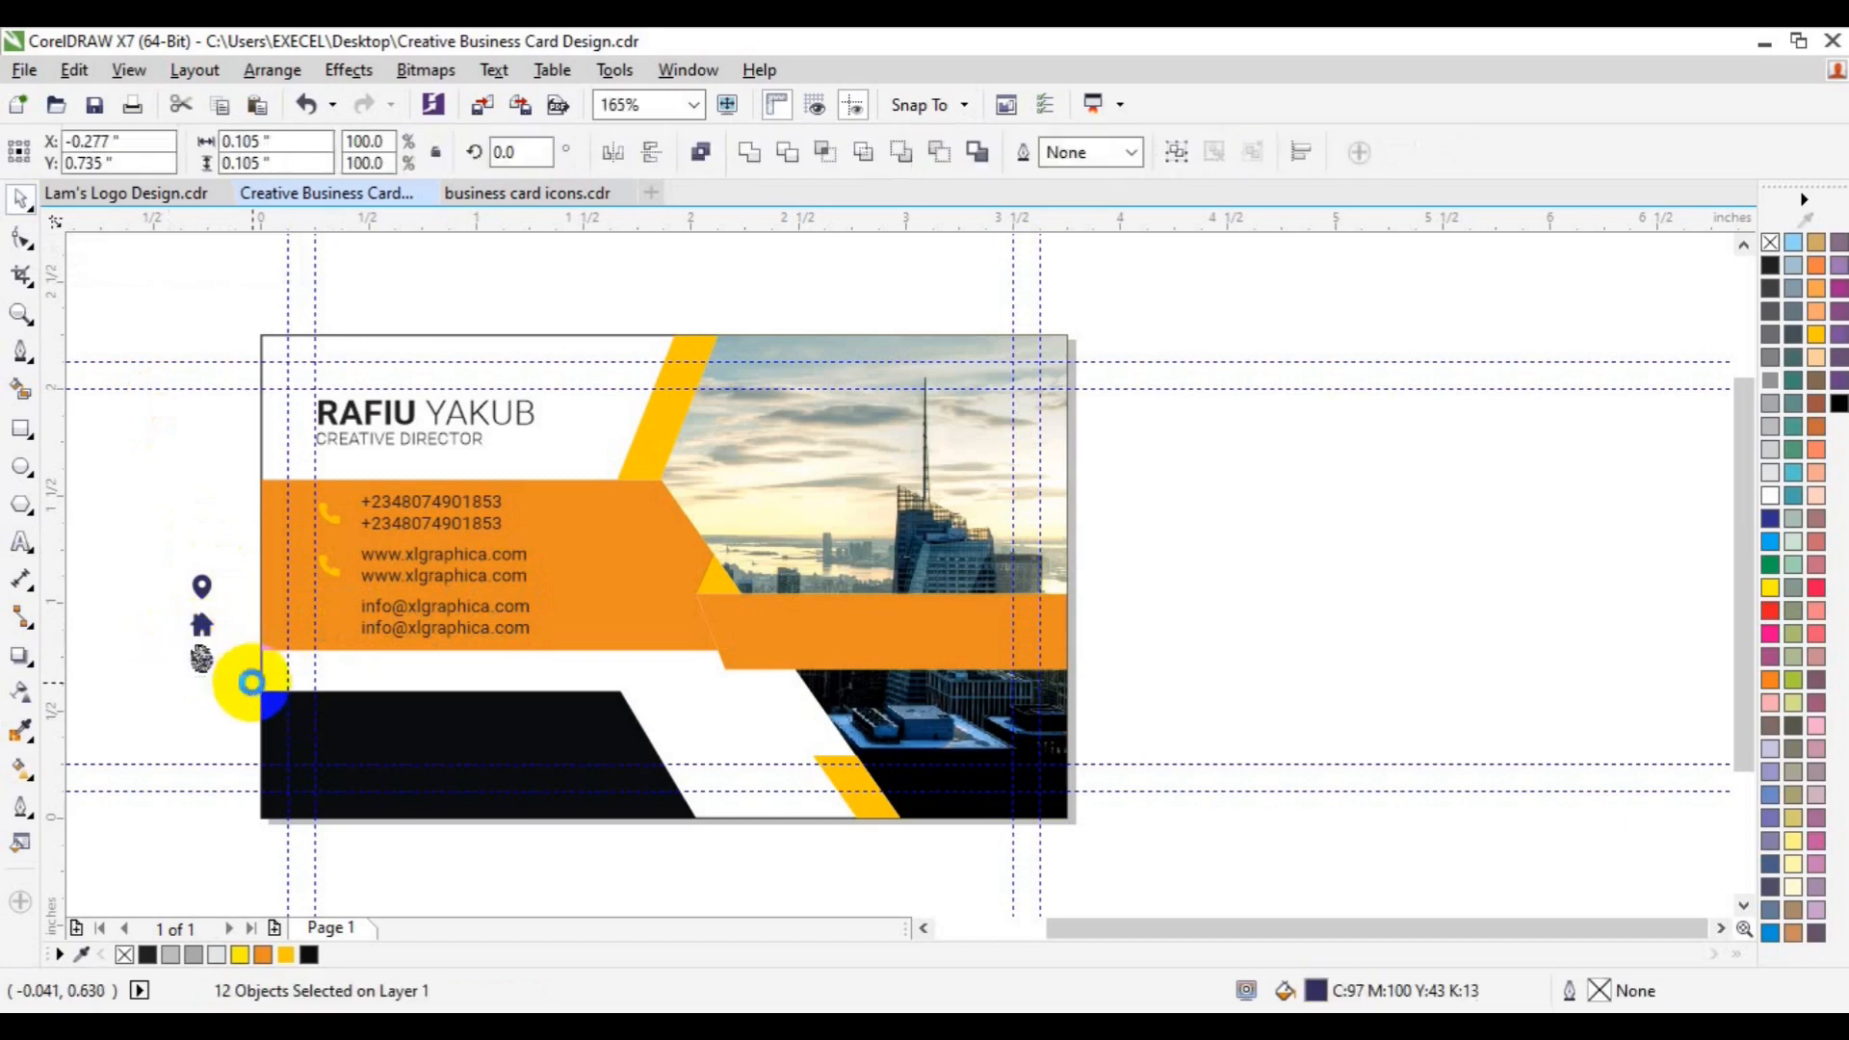
left_click_drag(201, 658, 326, 618)
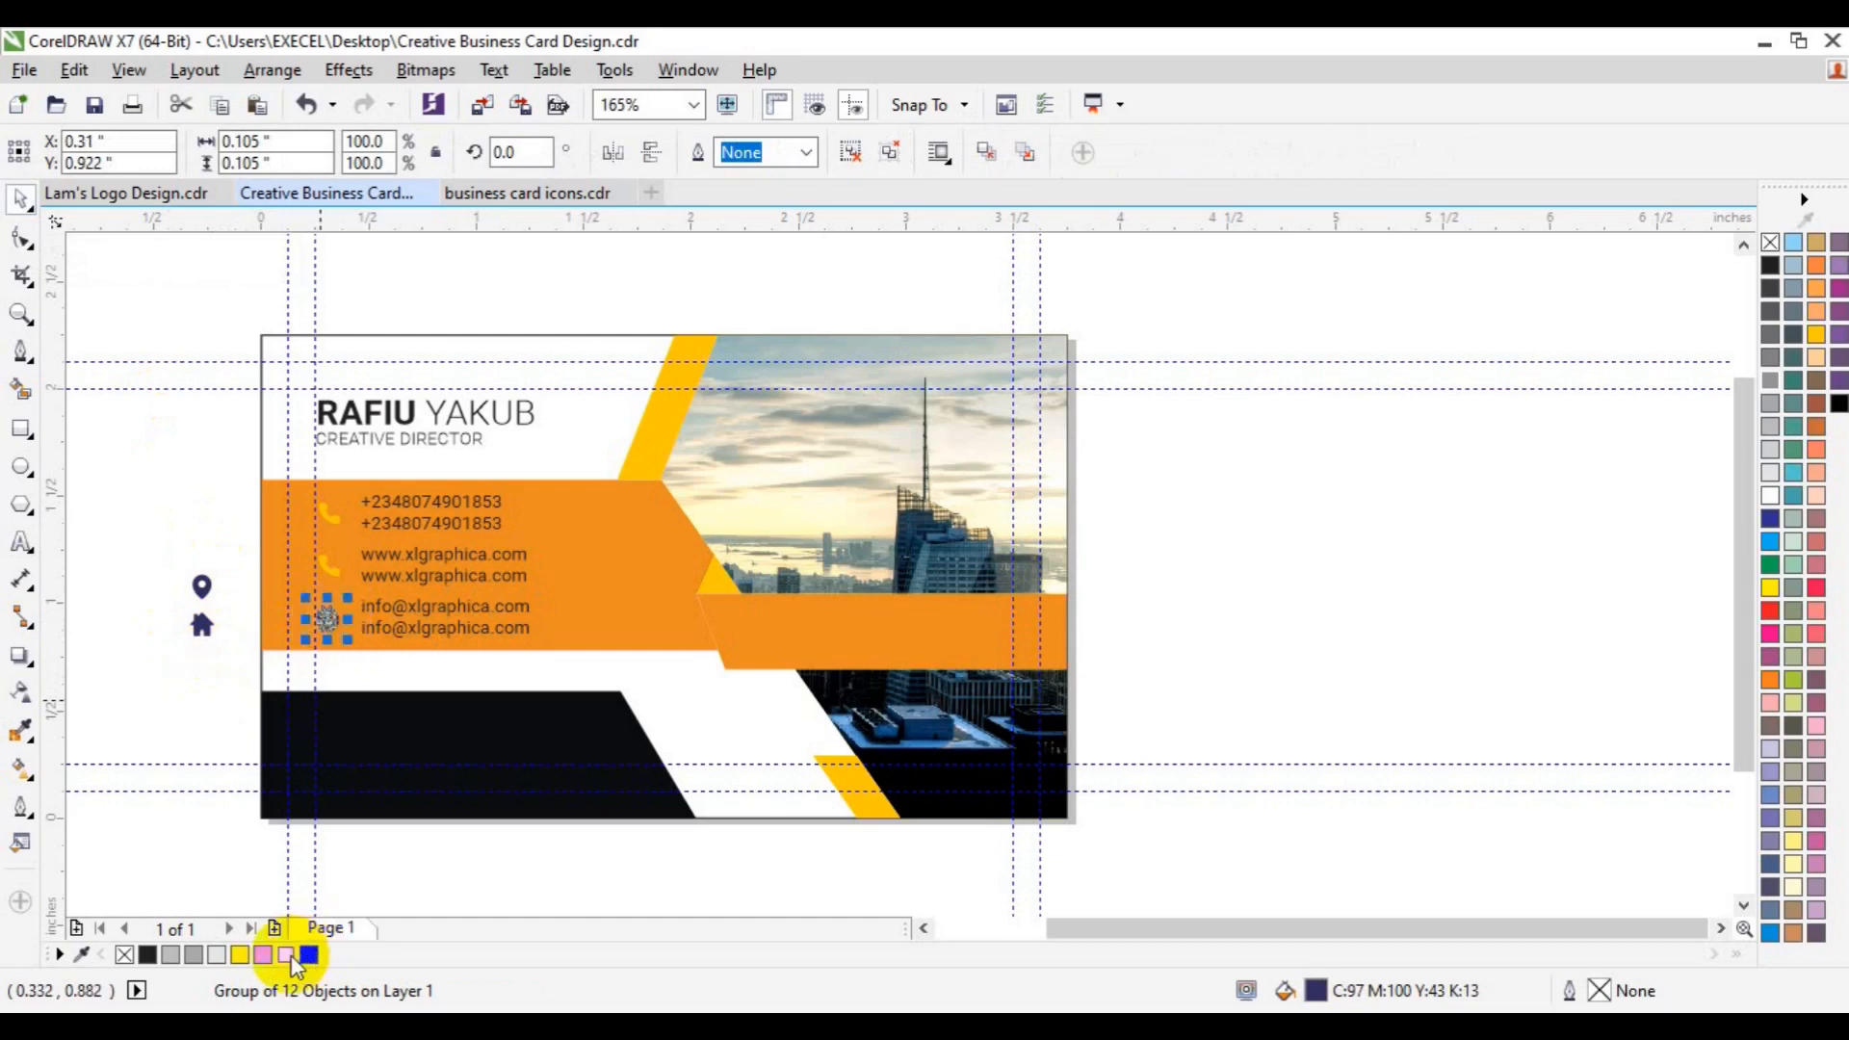
left_click(445, 628, "shift")
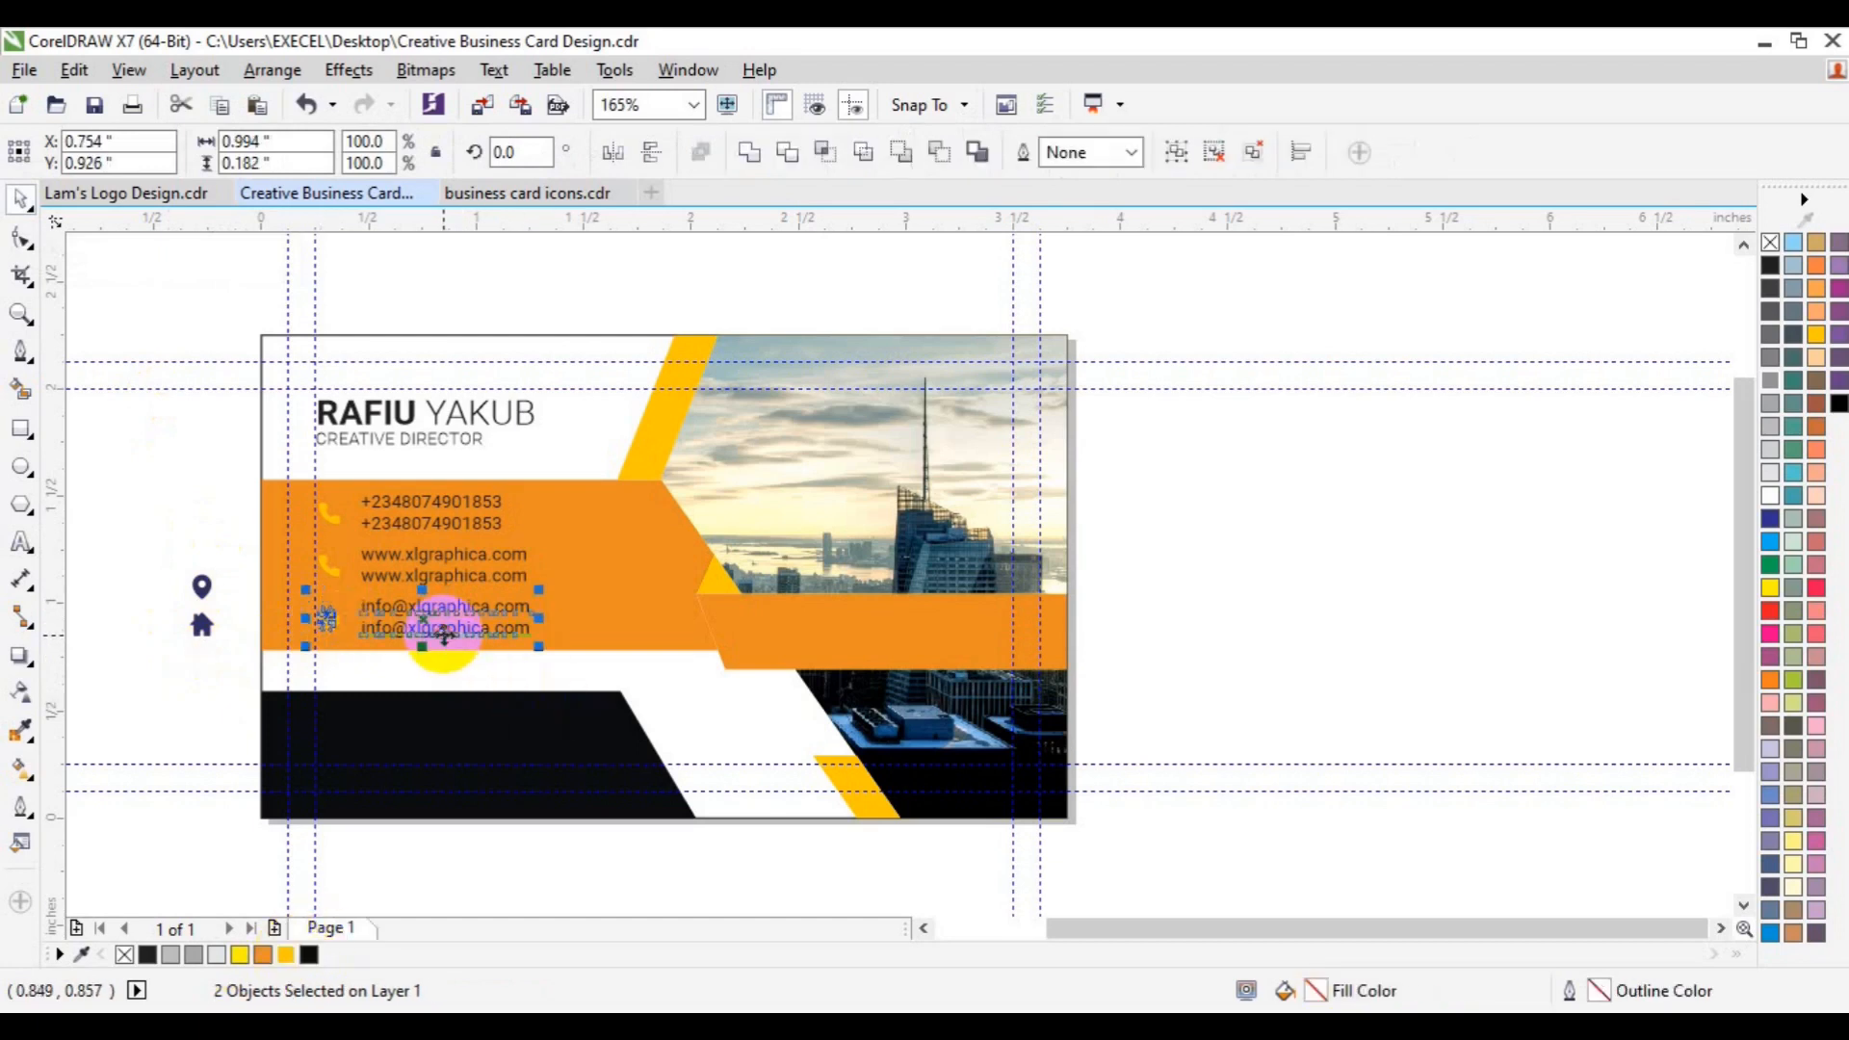
- Delete the old icon beside the website lines and move the globe icon there
left_click(212, 537)
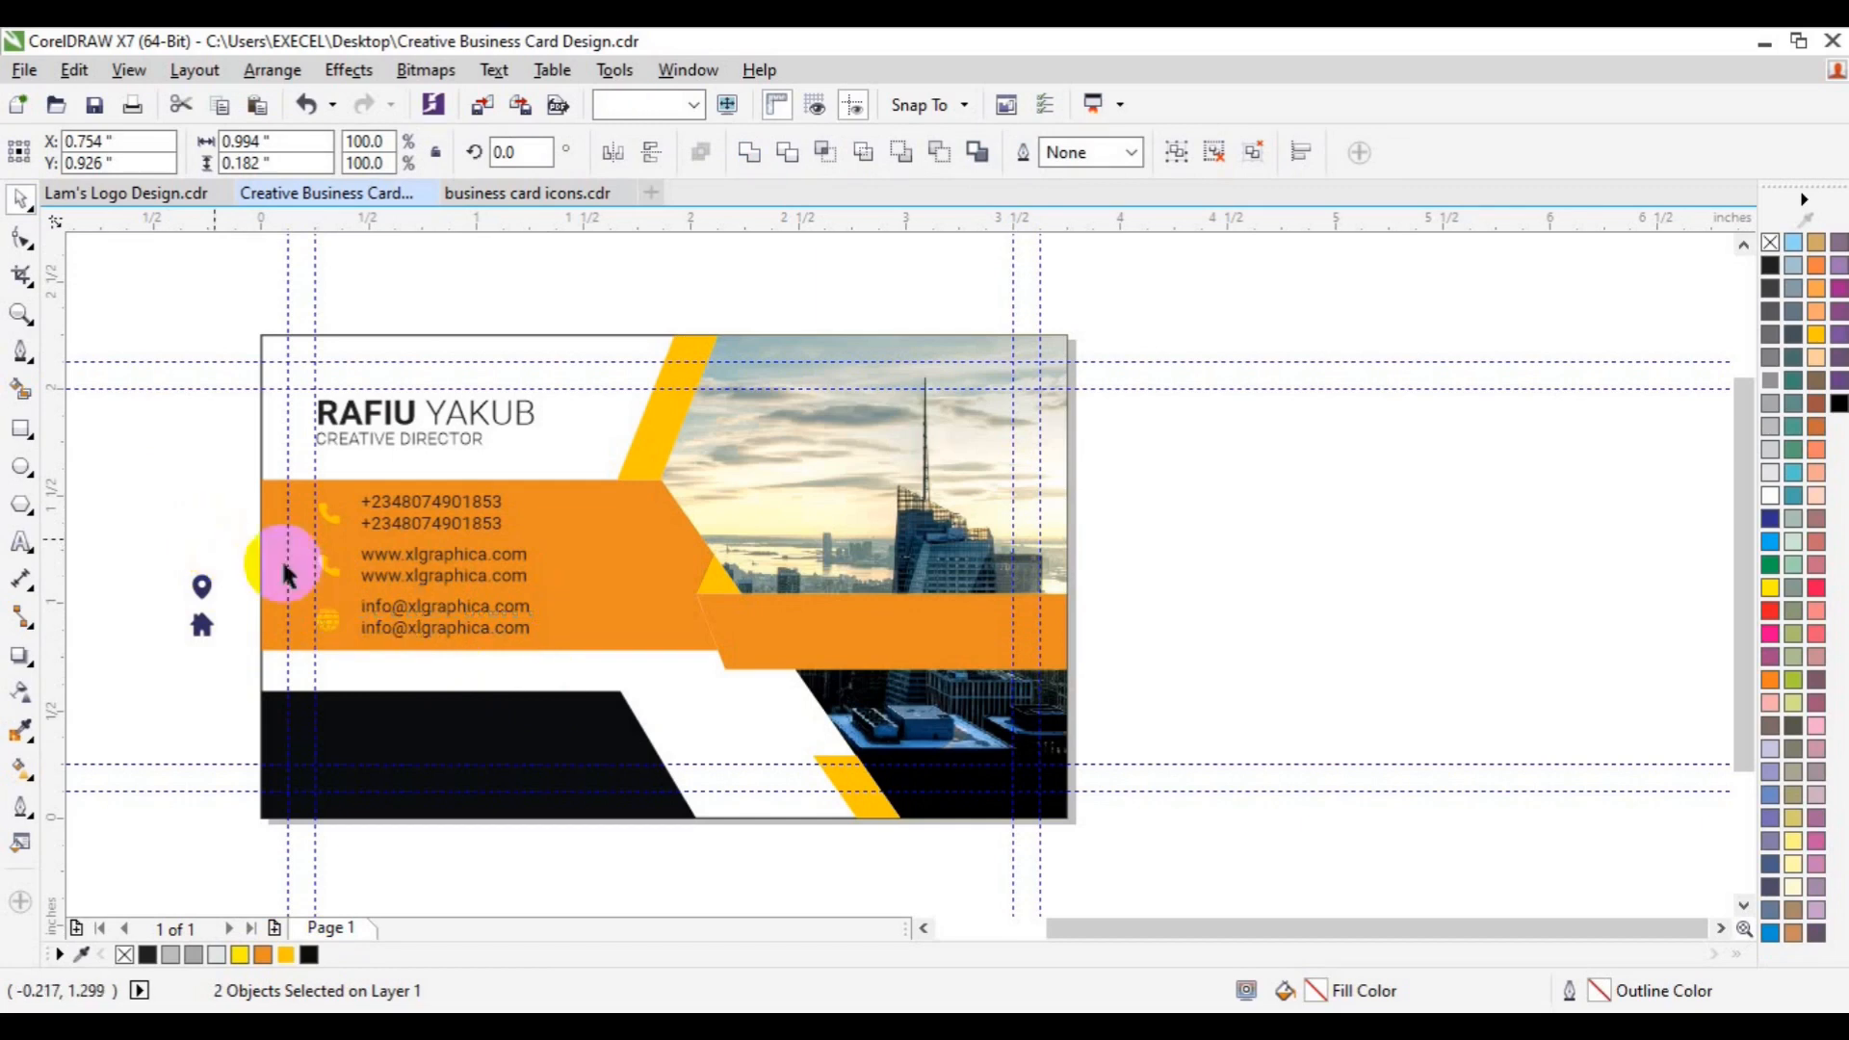
left_click(325, 571)
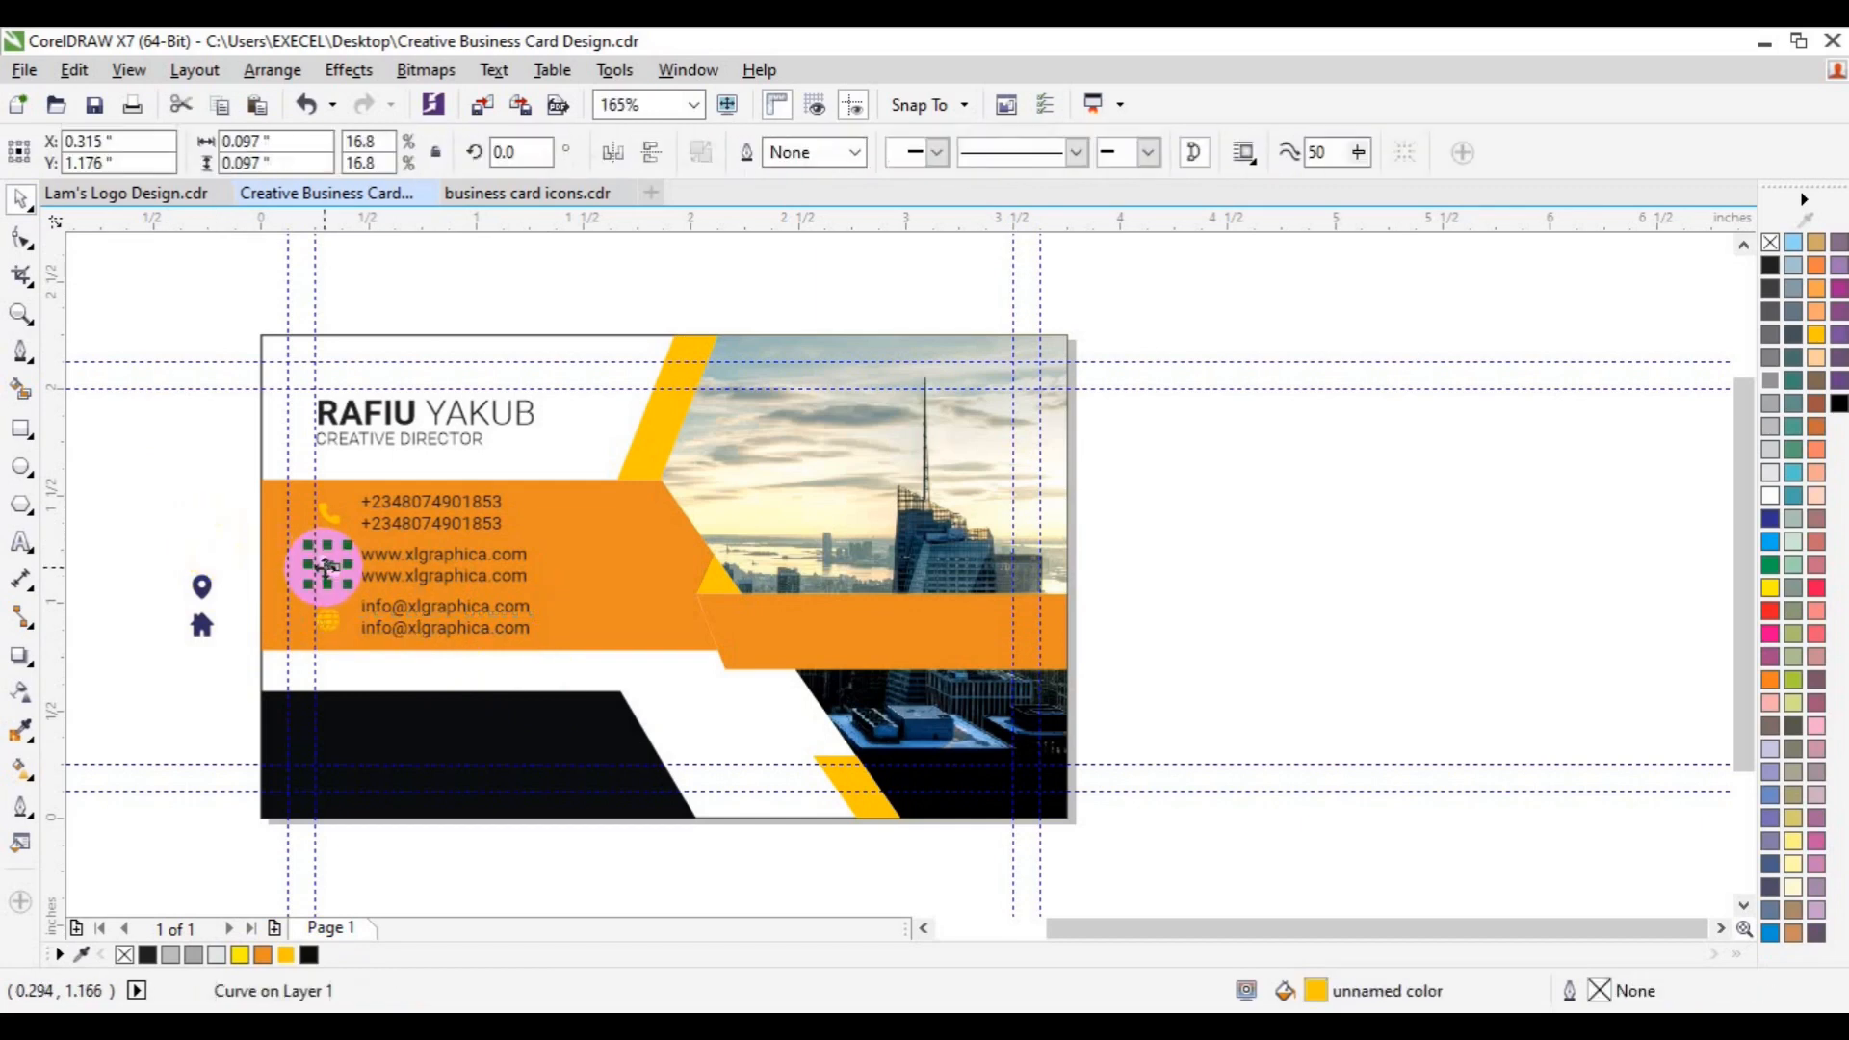
key("Delete")
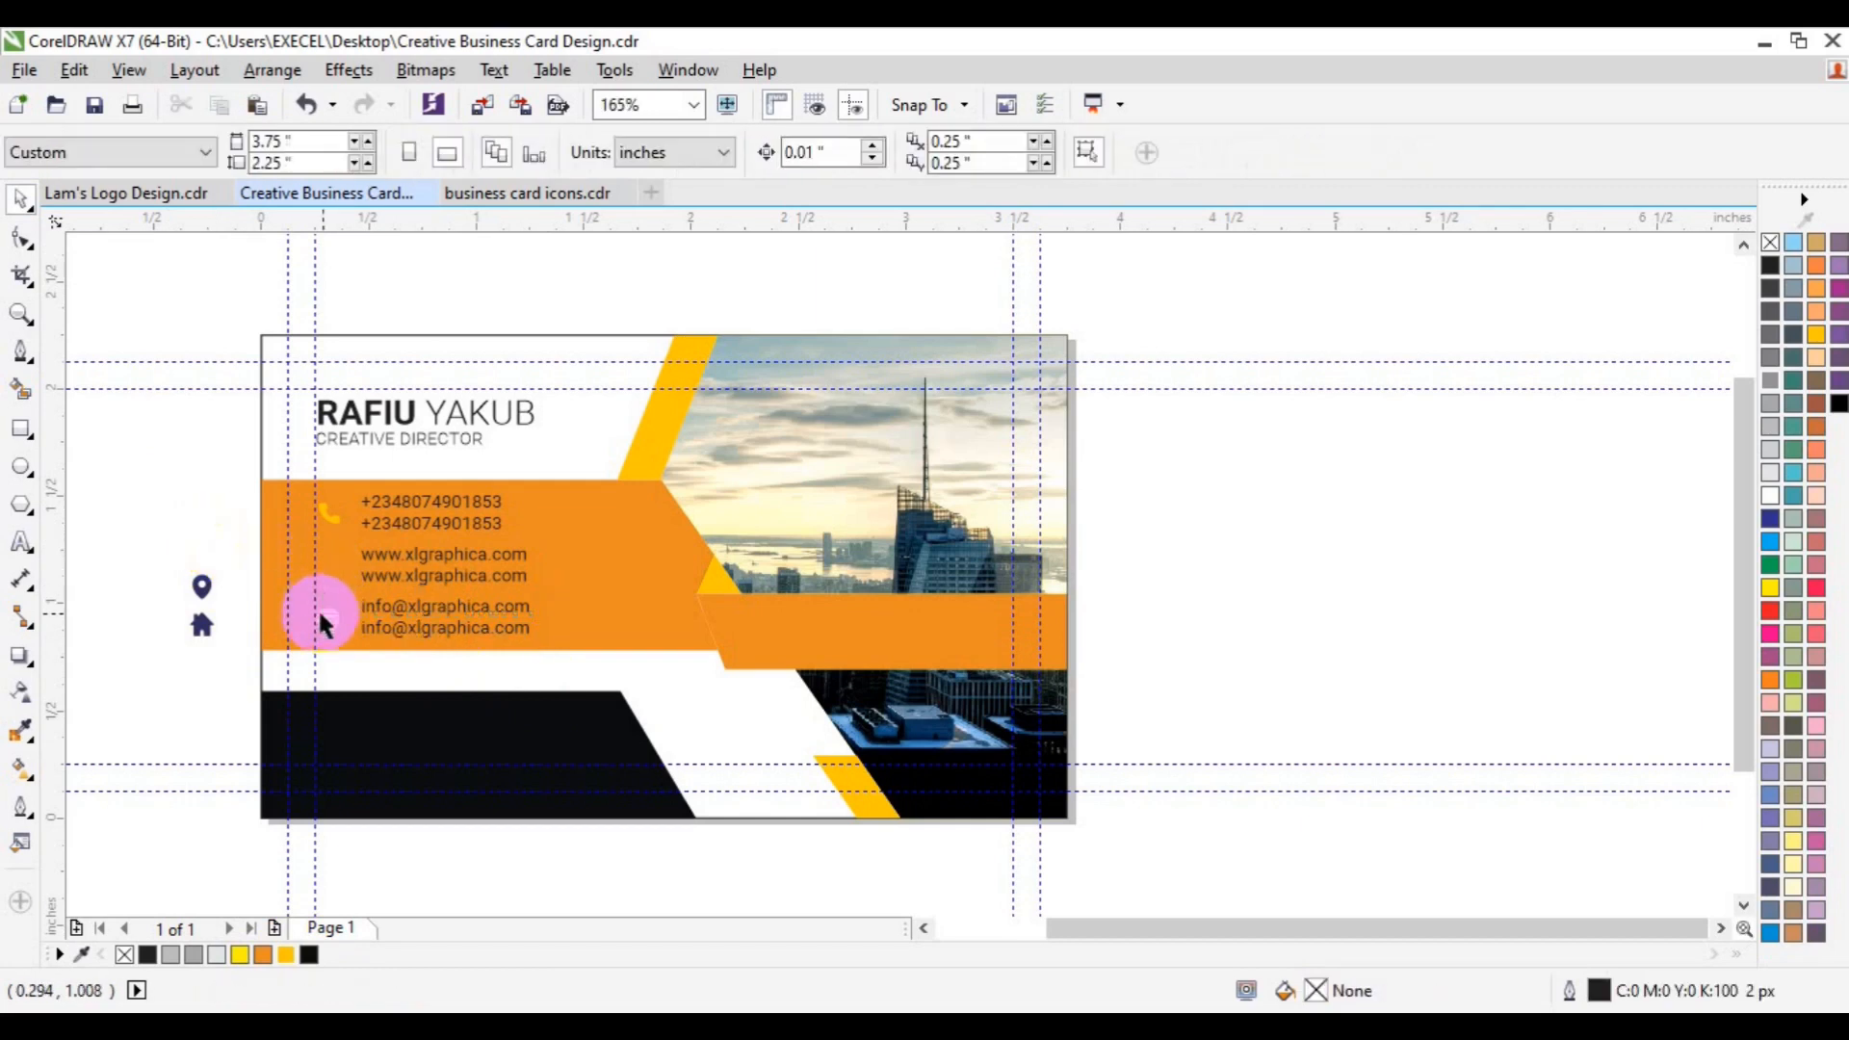
left_click(201, 624)
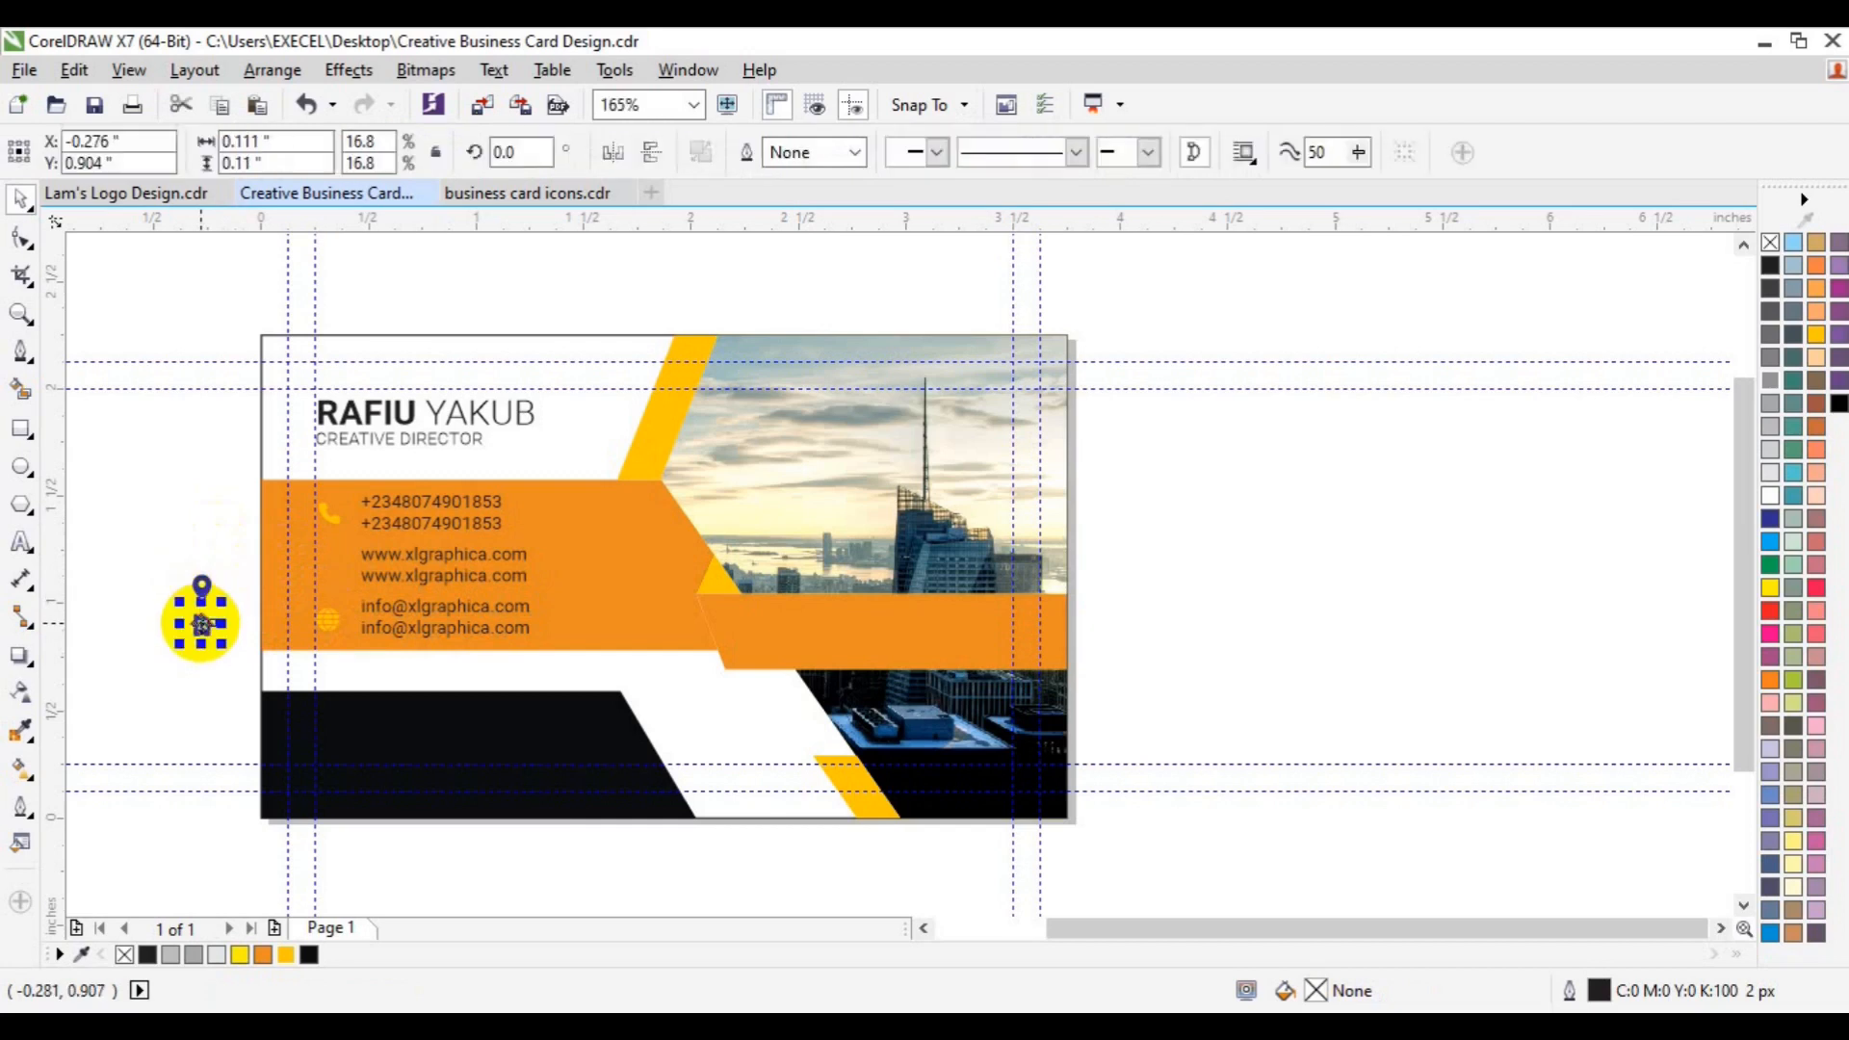
left_click_drag(201, 624, 325, 619)
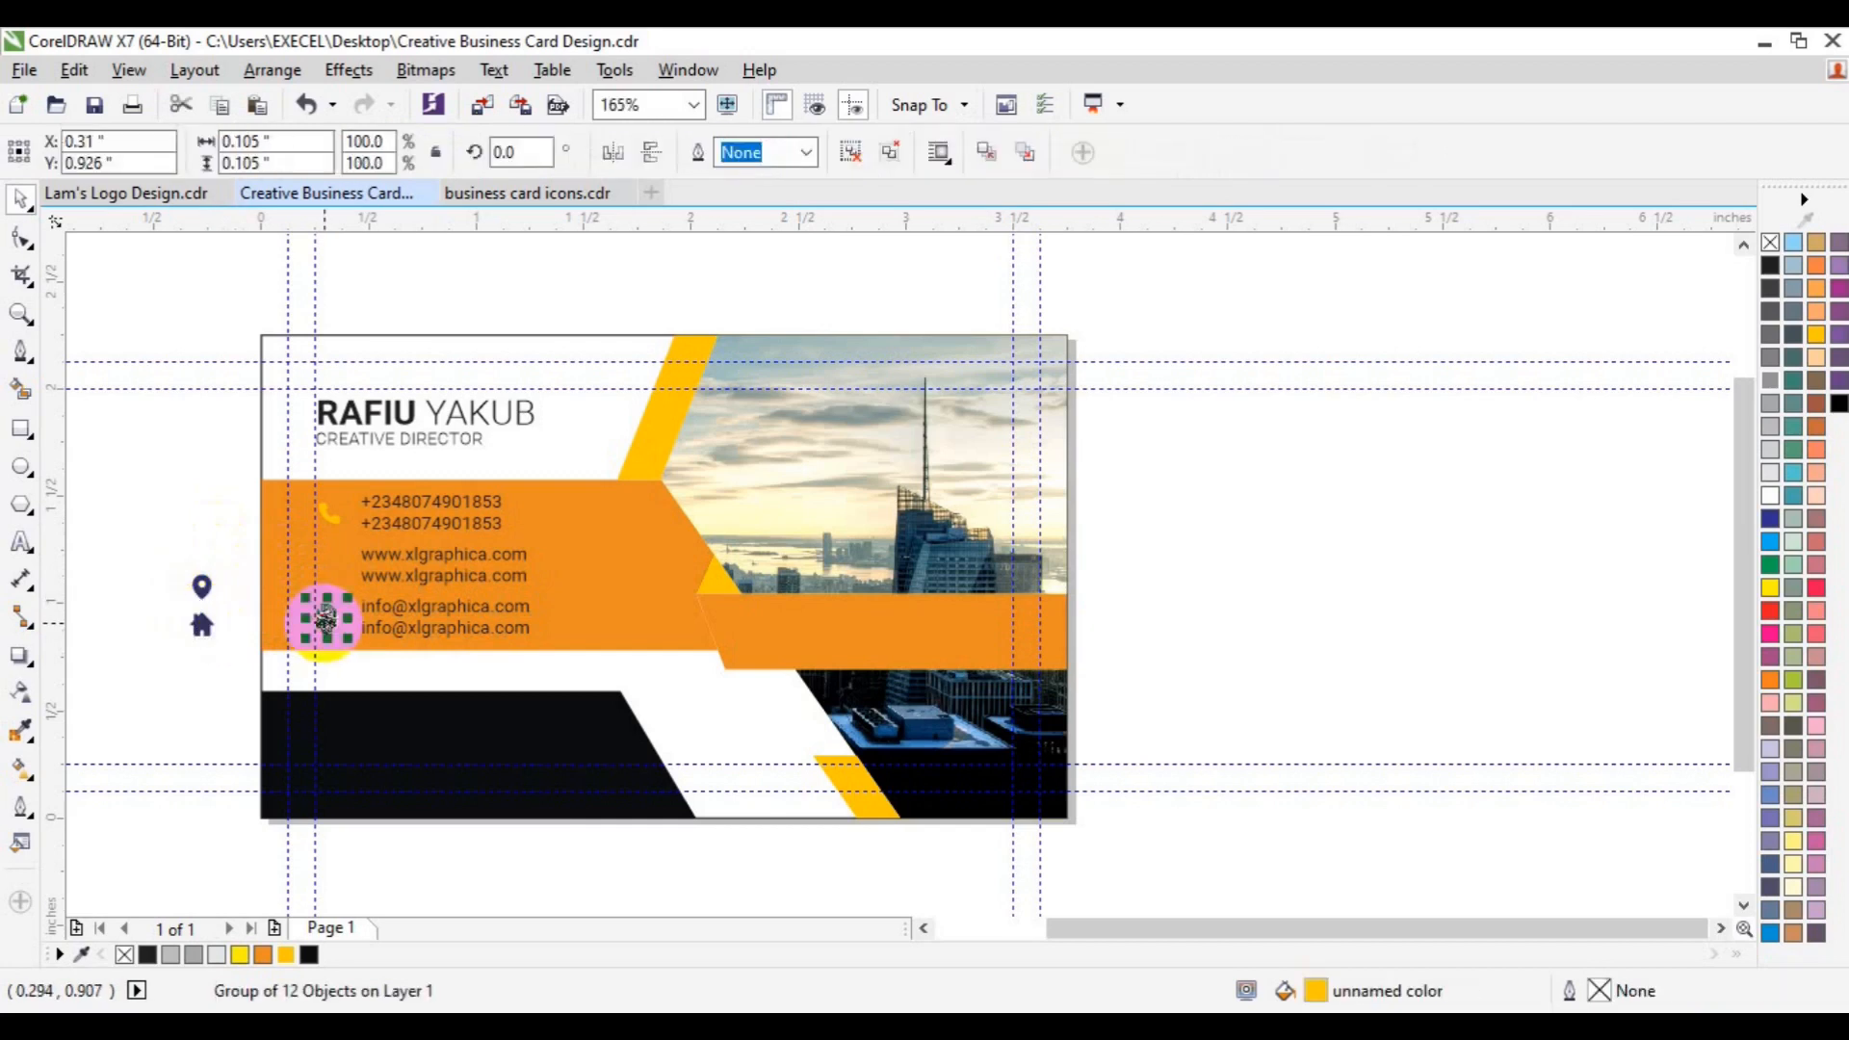
key("ctrl+z")
left_click(324, 623)
left_click_drag(325, 619, 299, 552)
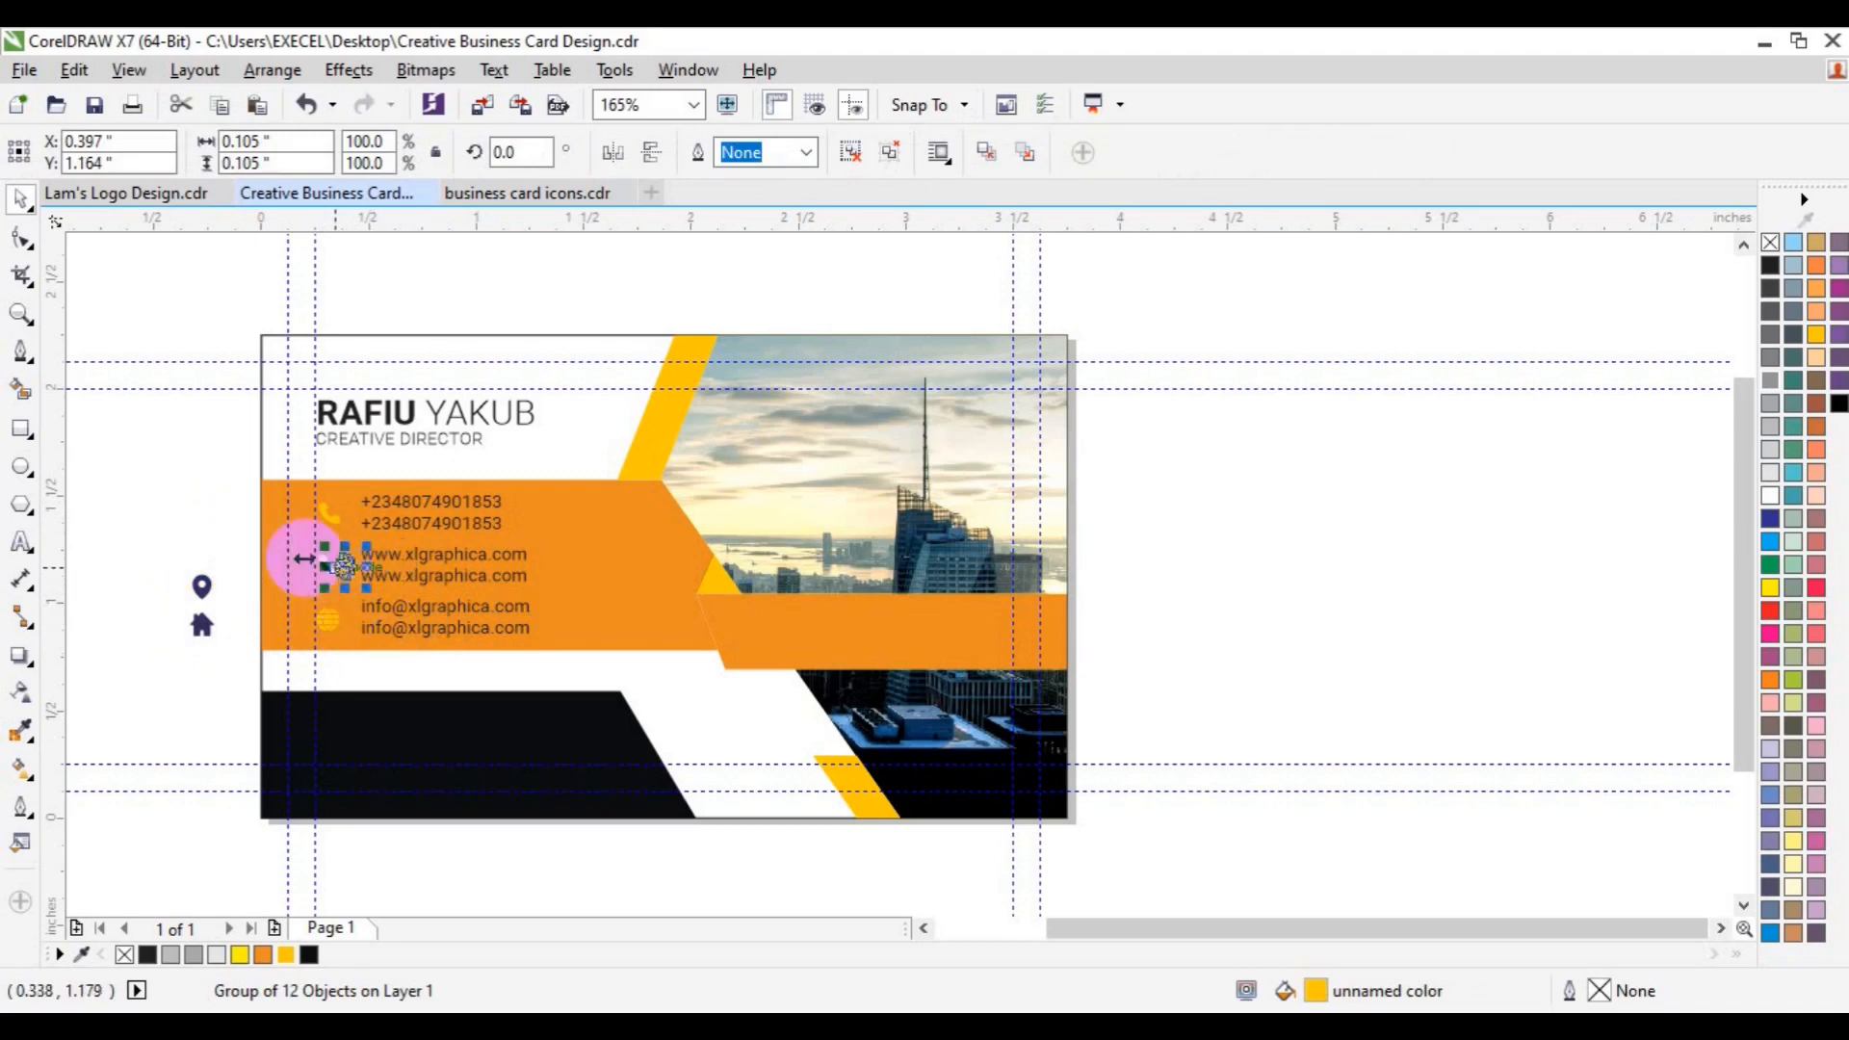
left_click(214, 537)
left_click(324, 569)
key("Delete")
left_click(328, 568)
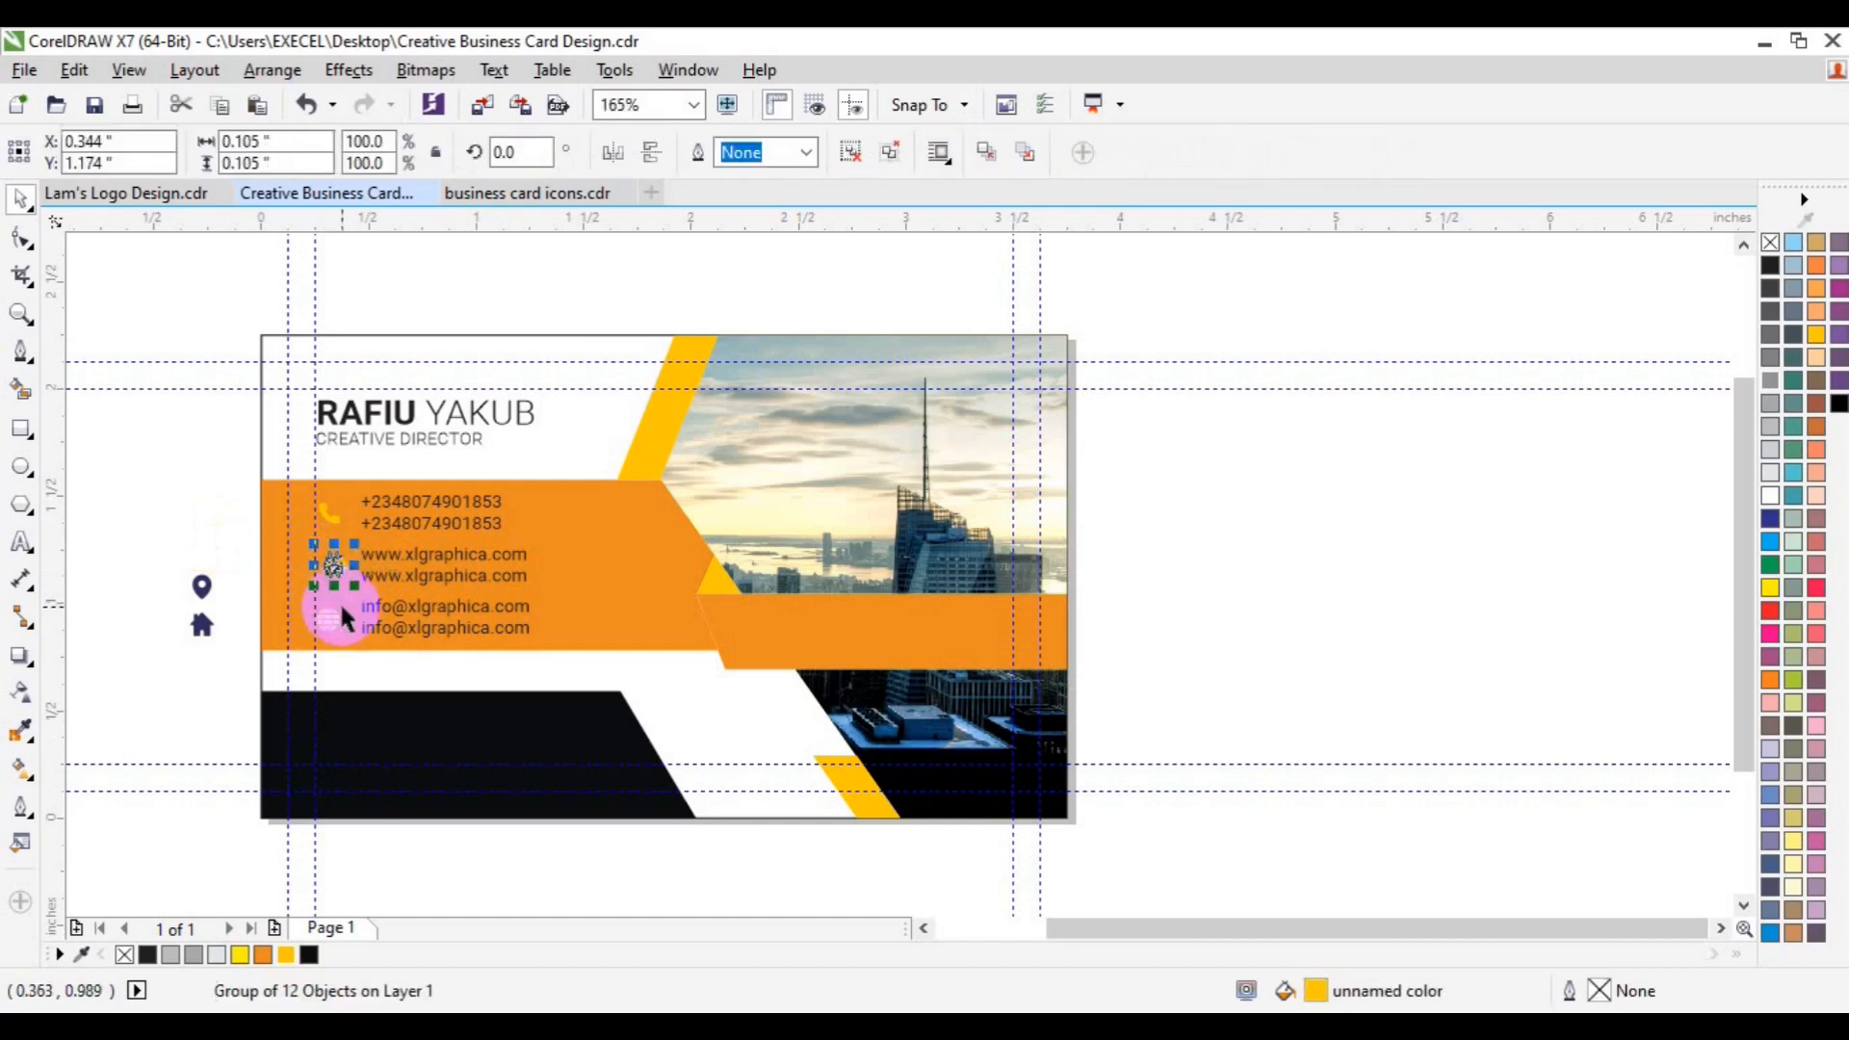
left_click(322, 616, "shift")
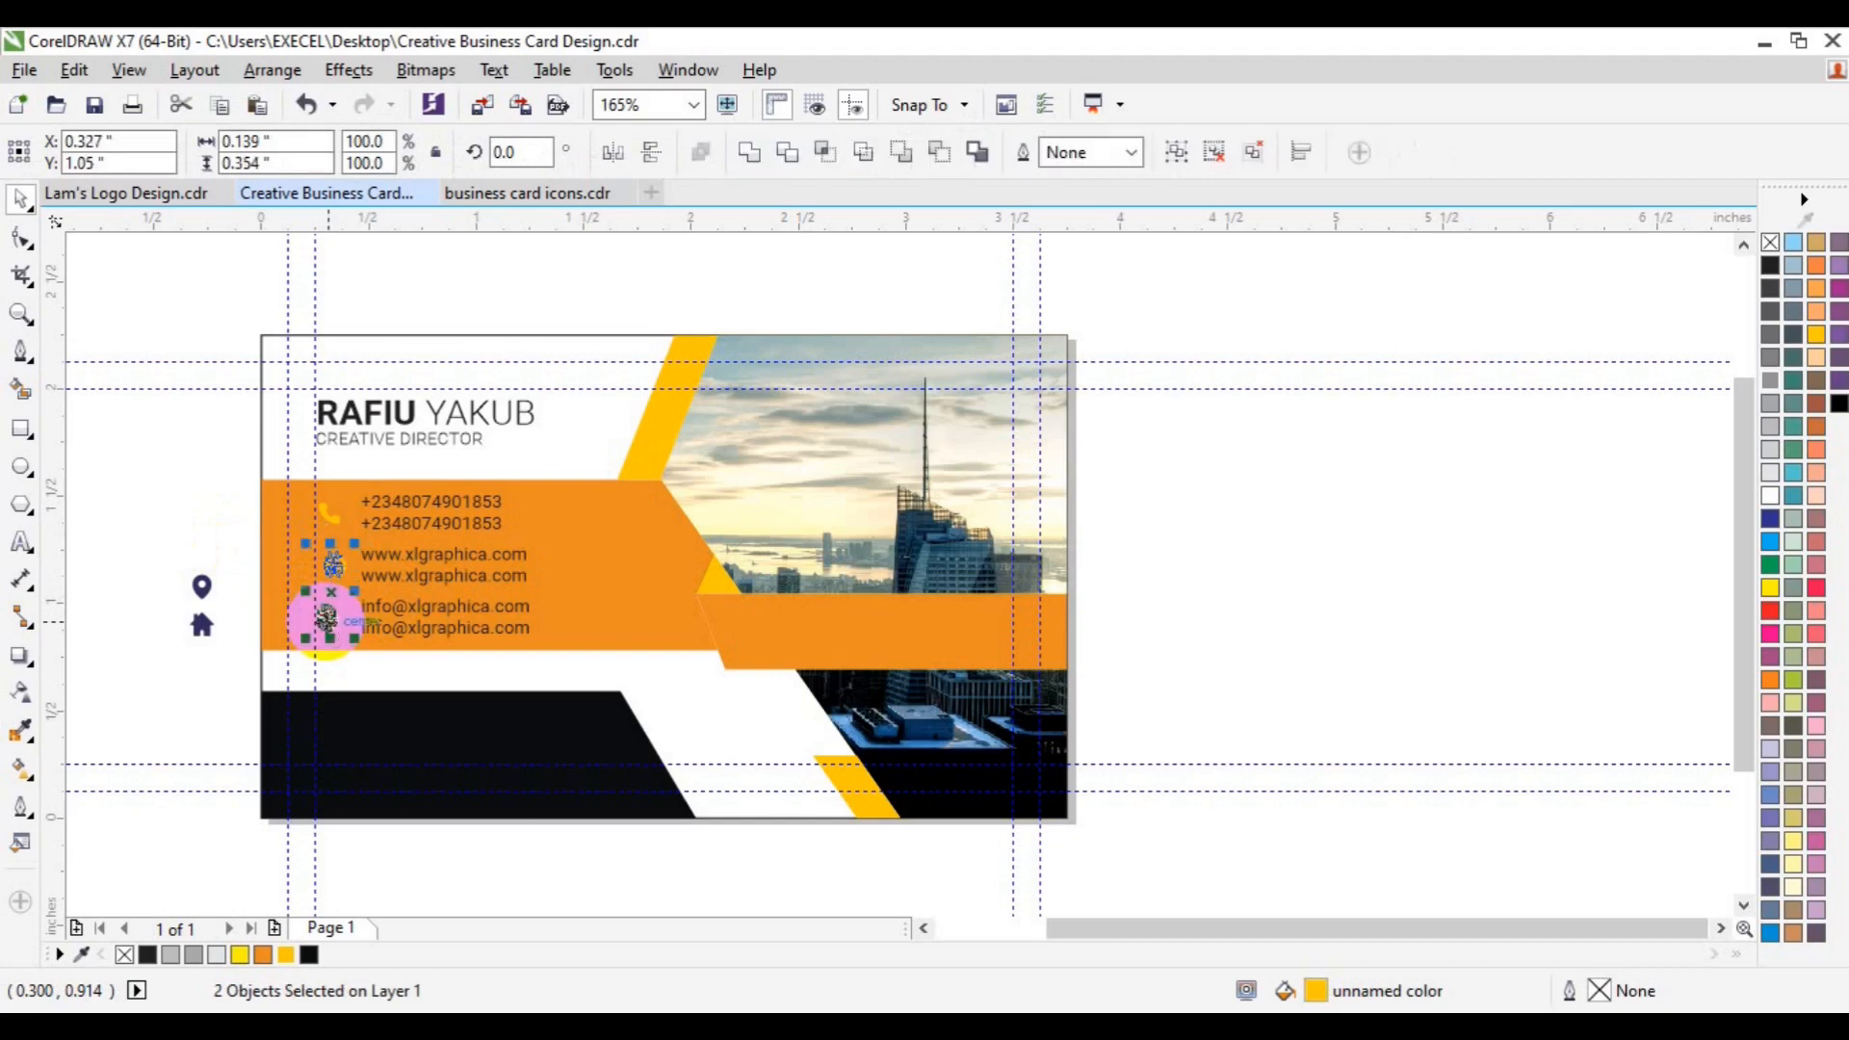
left_click(370, 573)
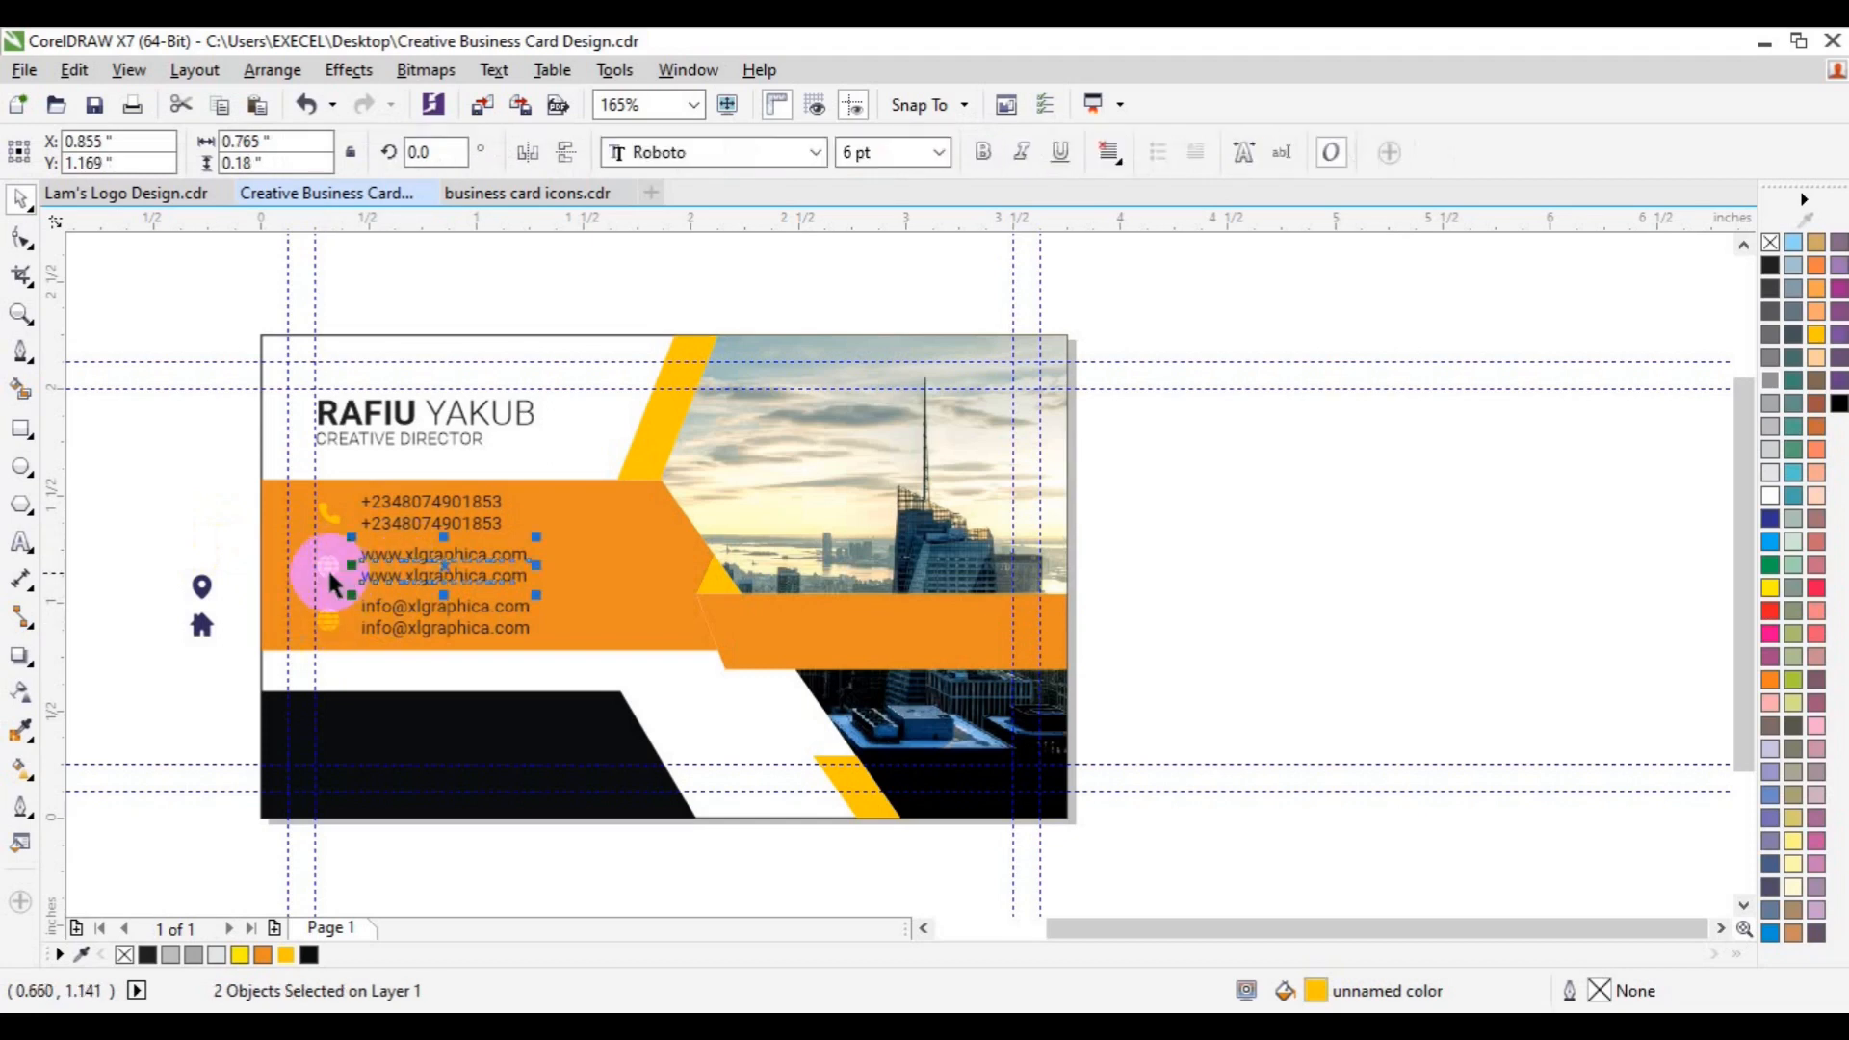
left_click(328, 568, "shift")
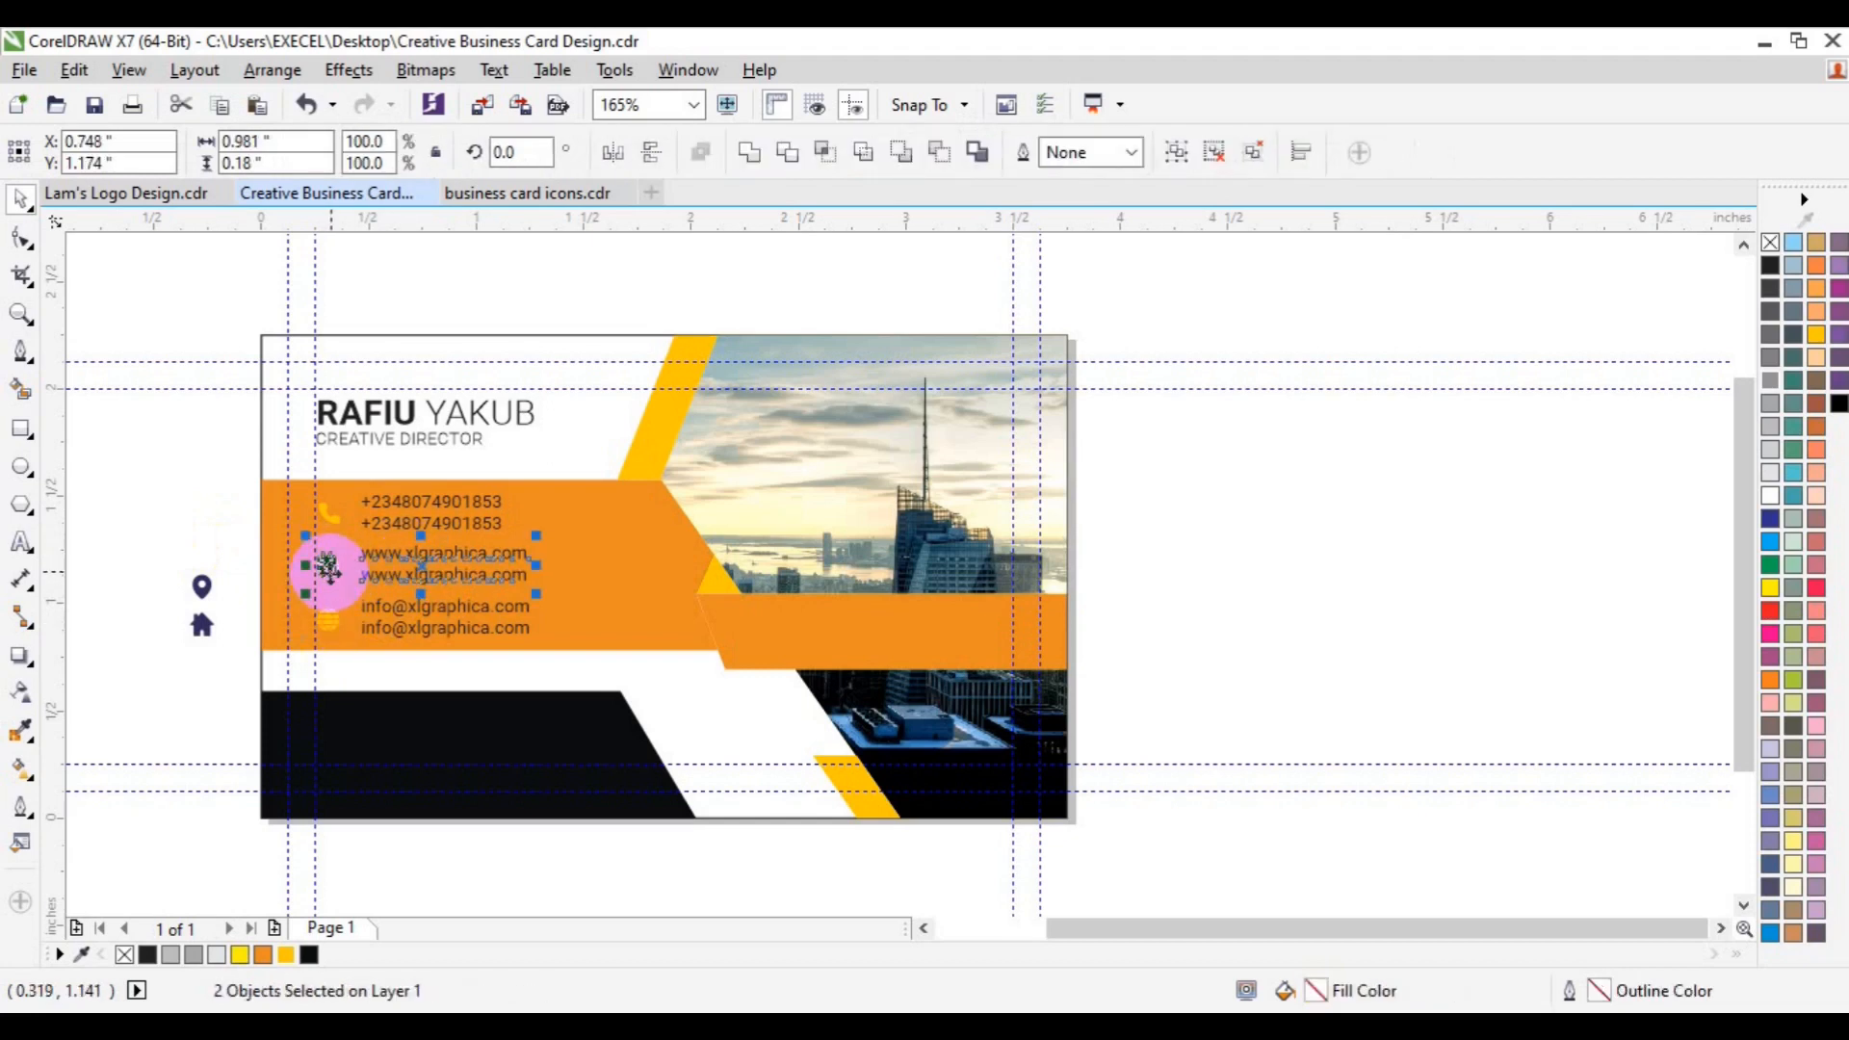
key("Escape")
left_click(204, 587)
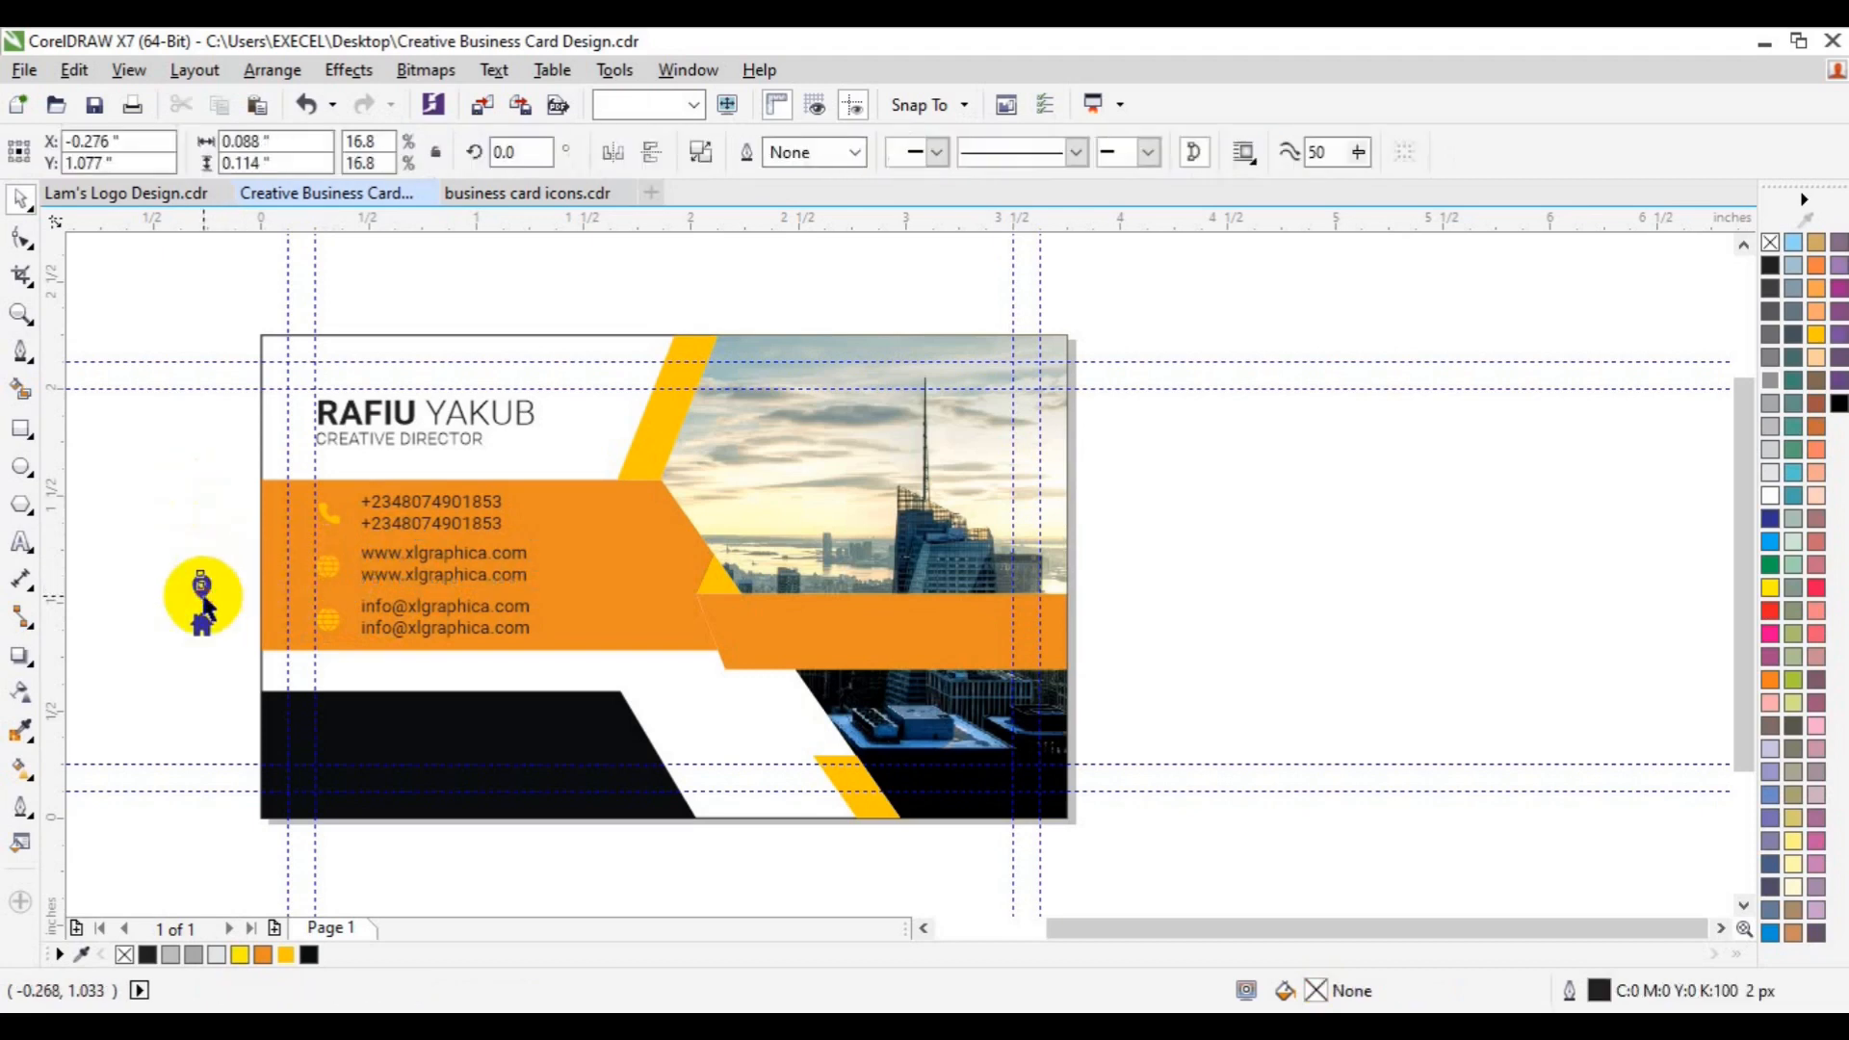
left_click_drag(204, 583, 332, 716)
left_click(424, 626)
left_click_drag(428, 626, 421, 738)
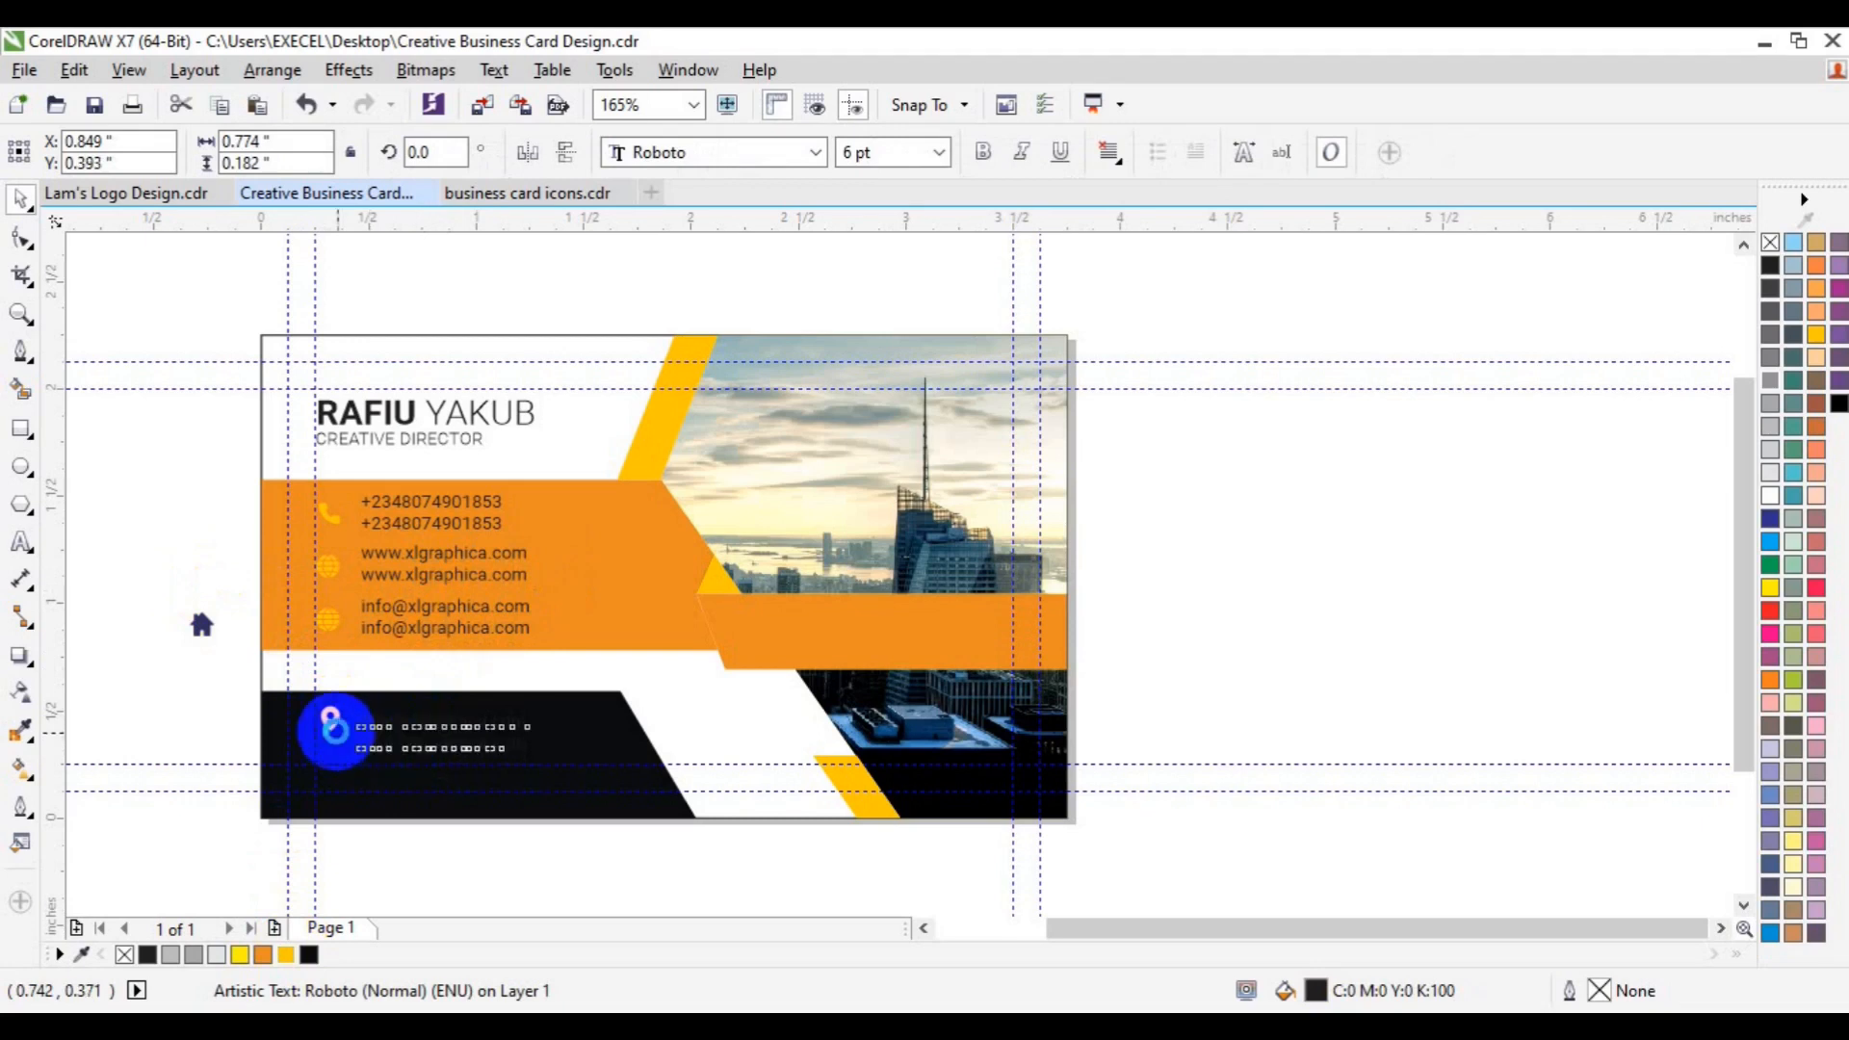
left_click(330, 720, "shift")
key("e")
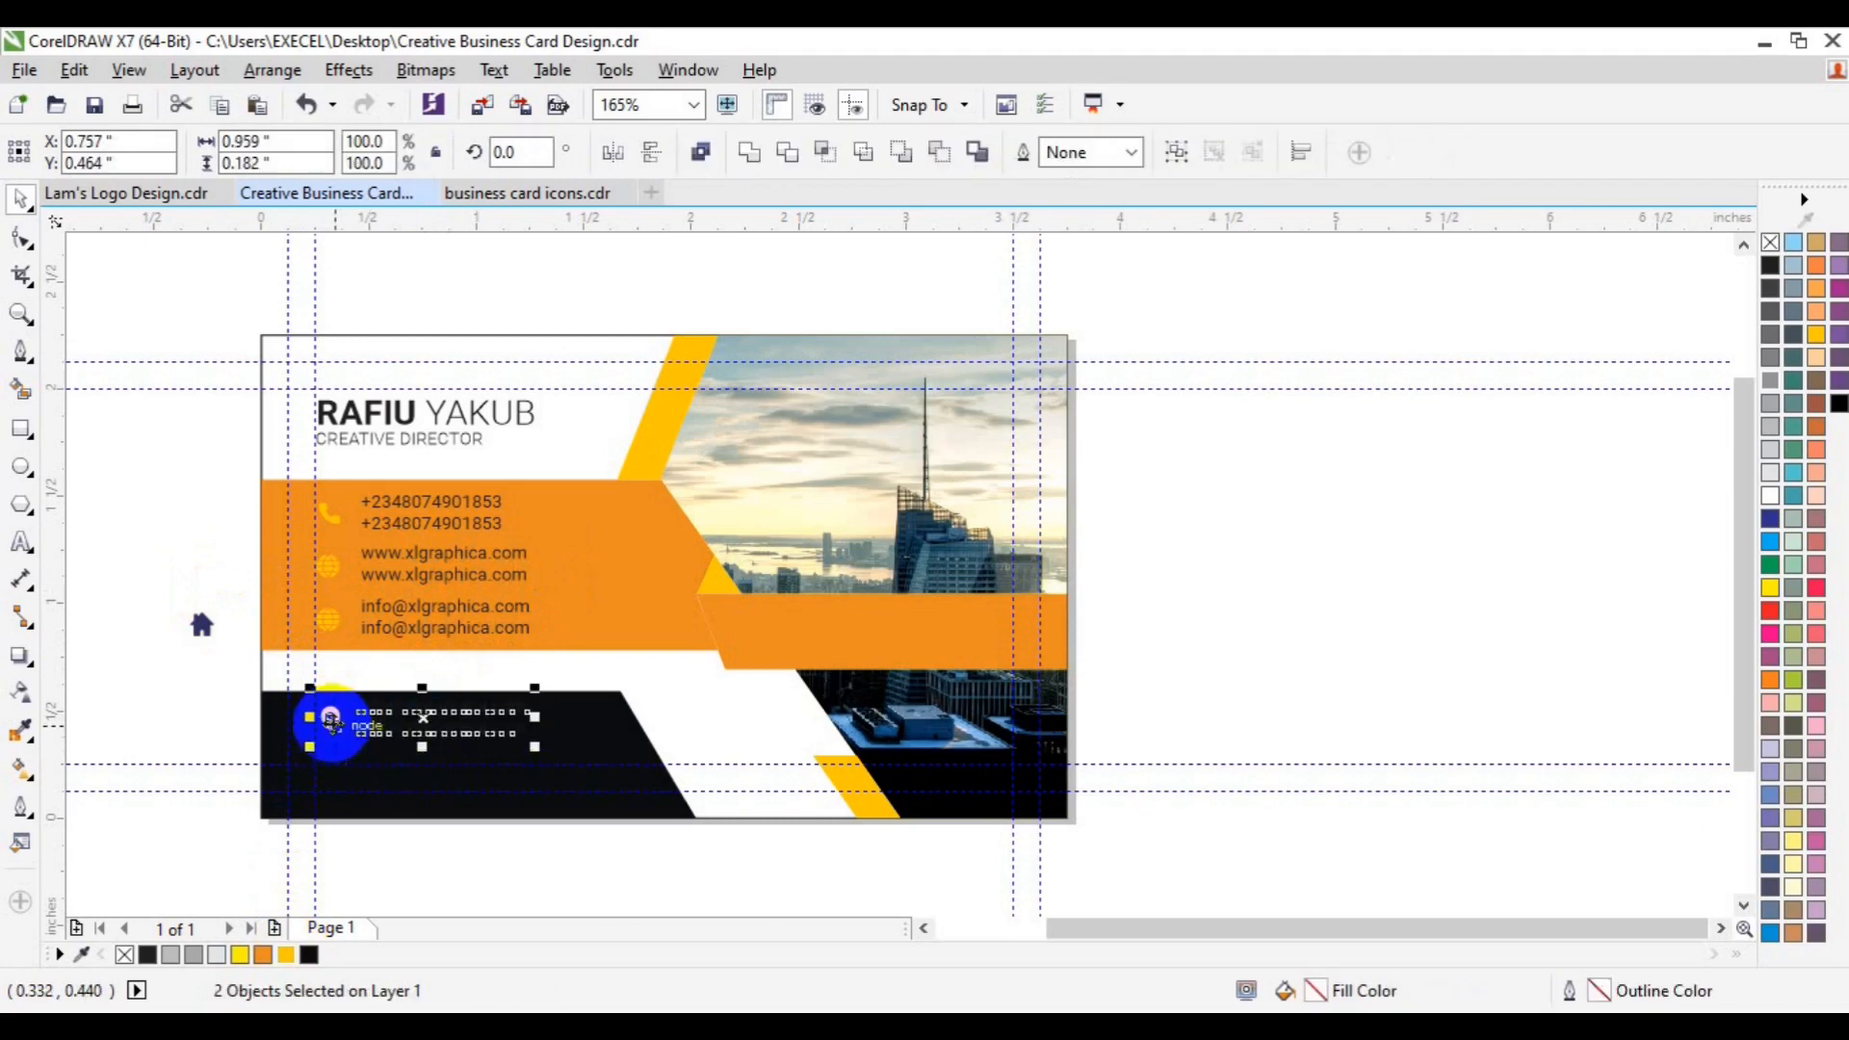
left_click(238, 713)
left_click(389, 741)
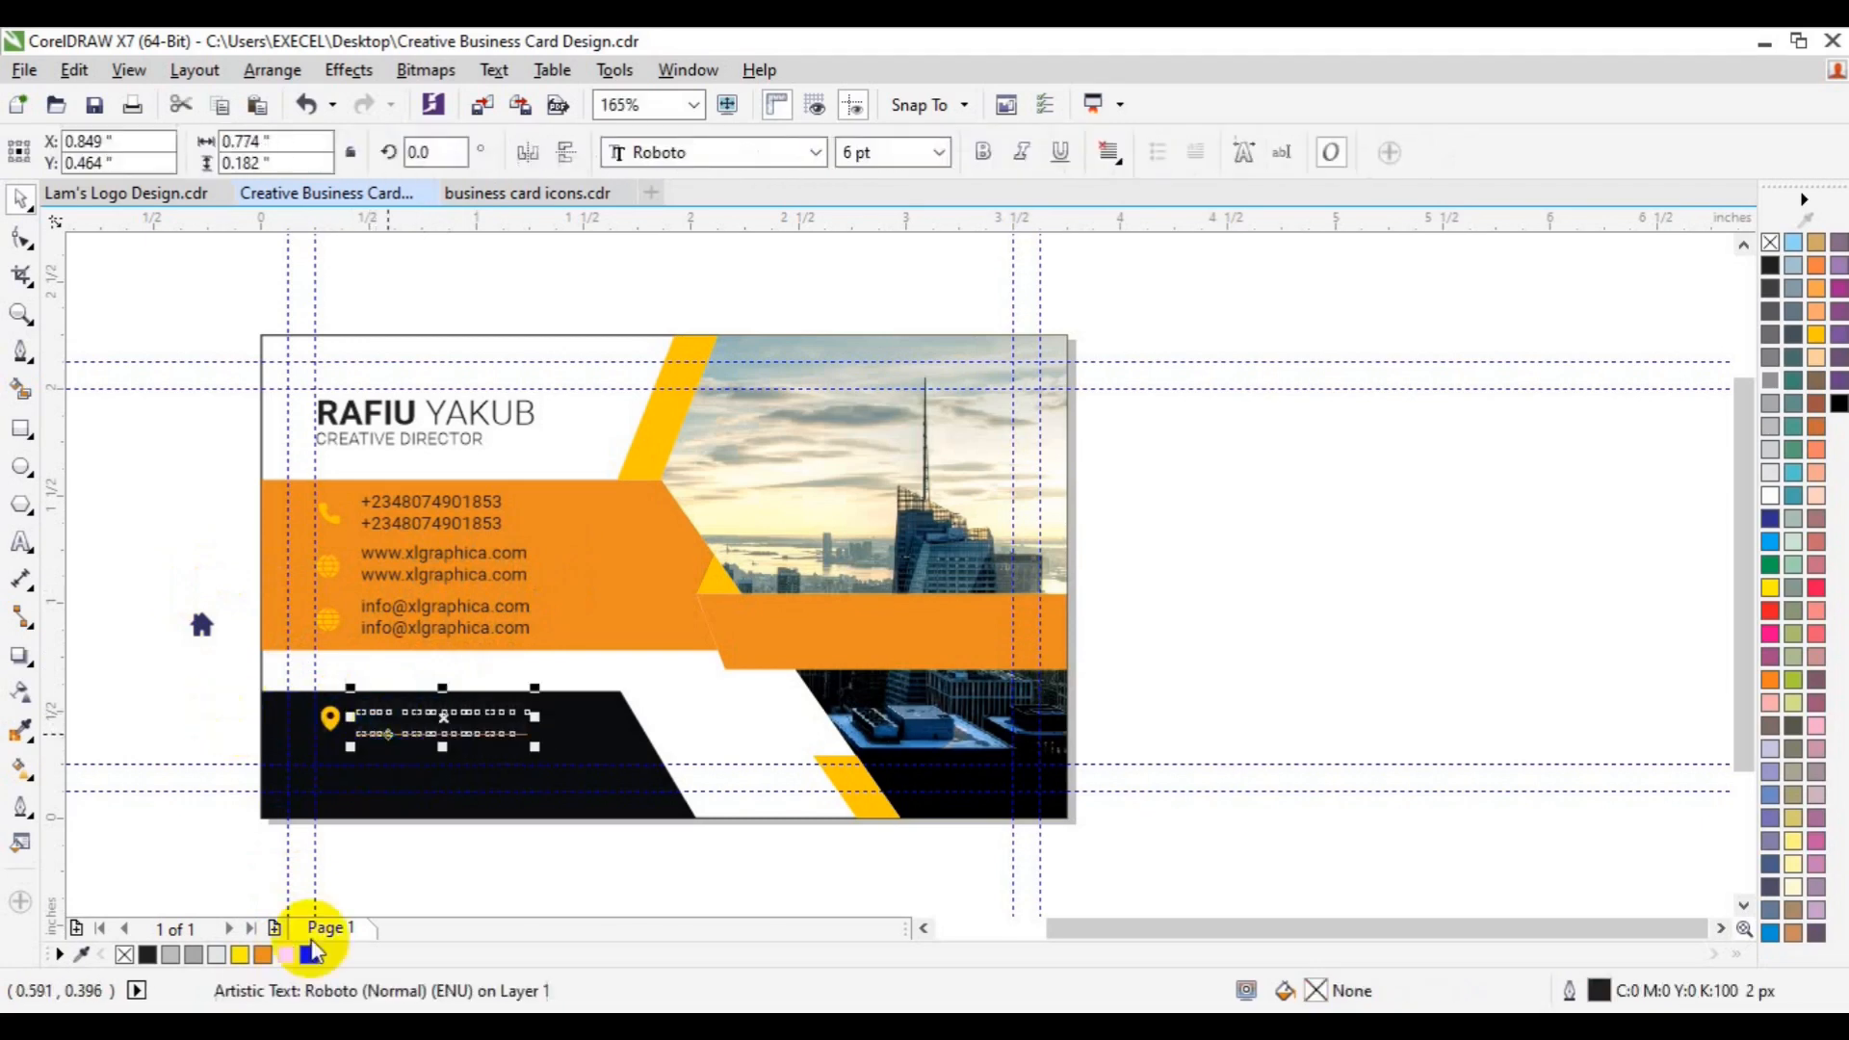
left_click(158, 686)
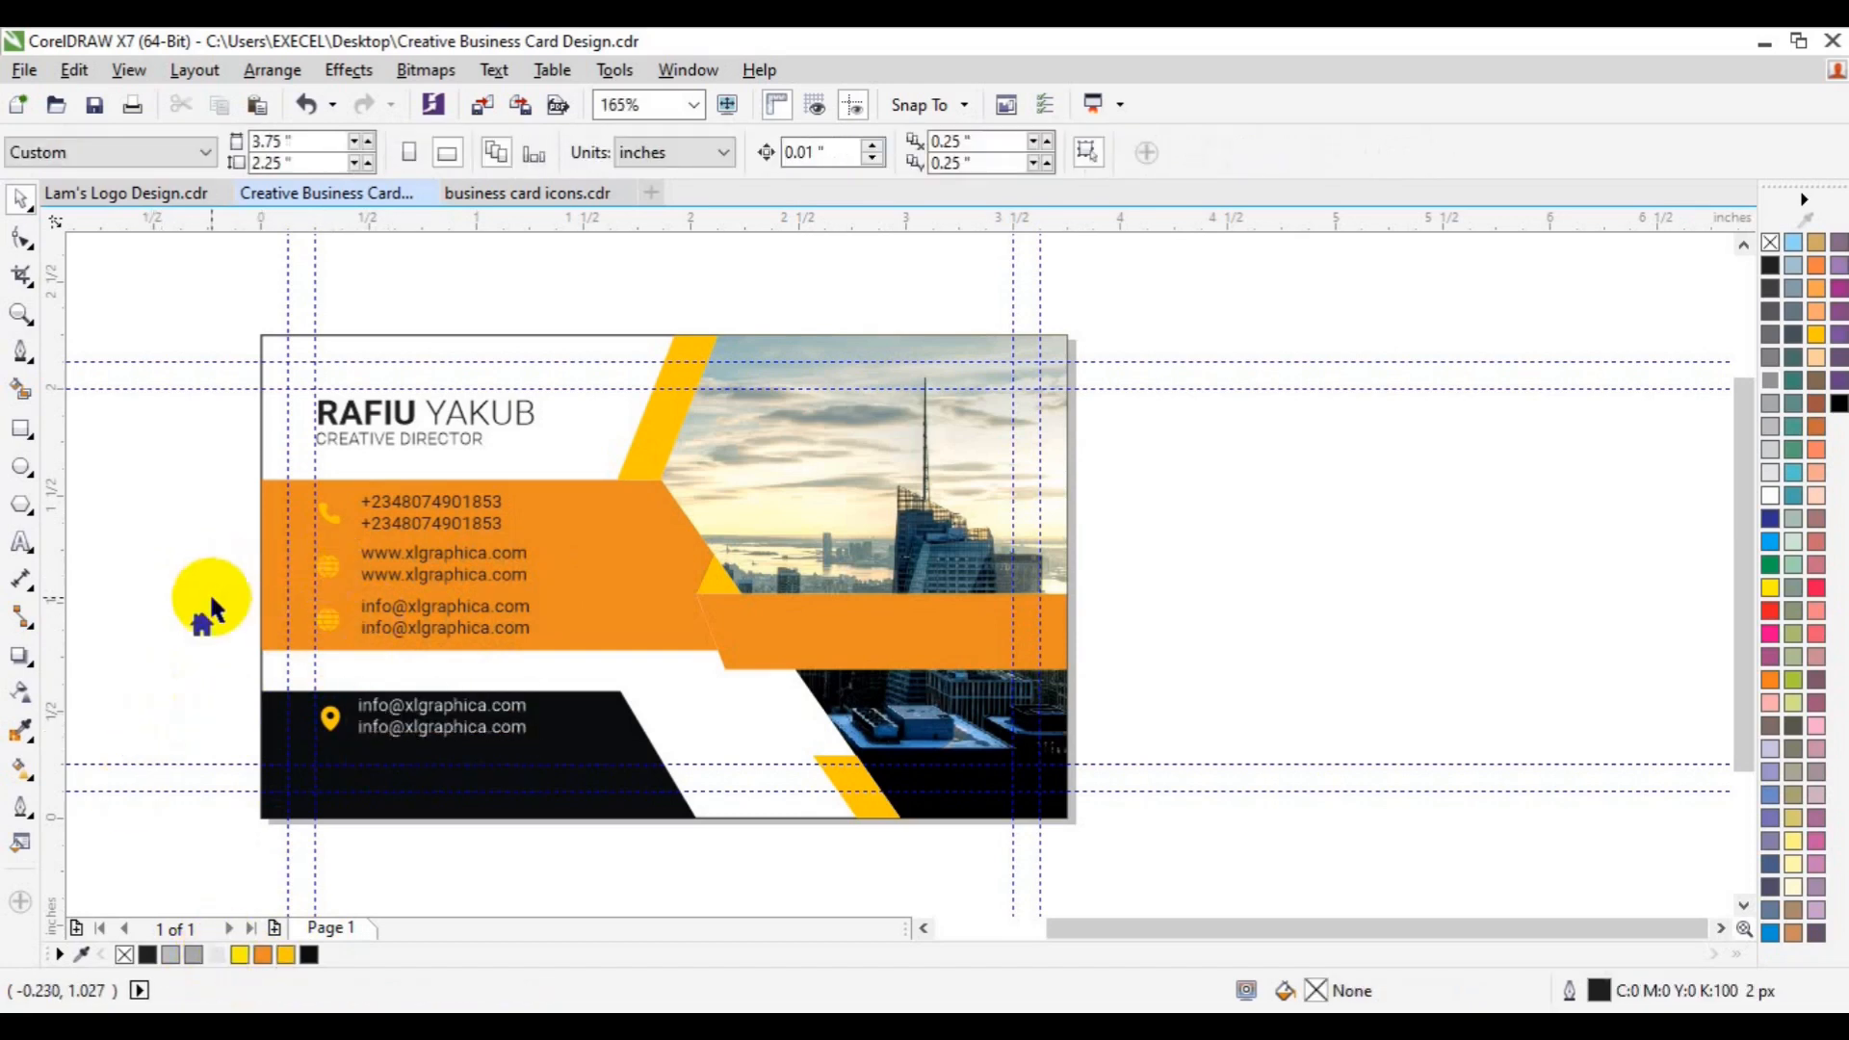
left_click(199, 626)
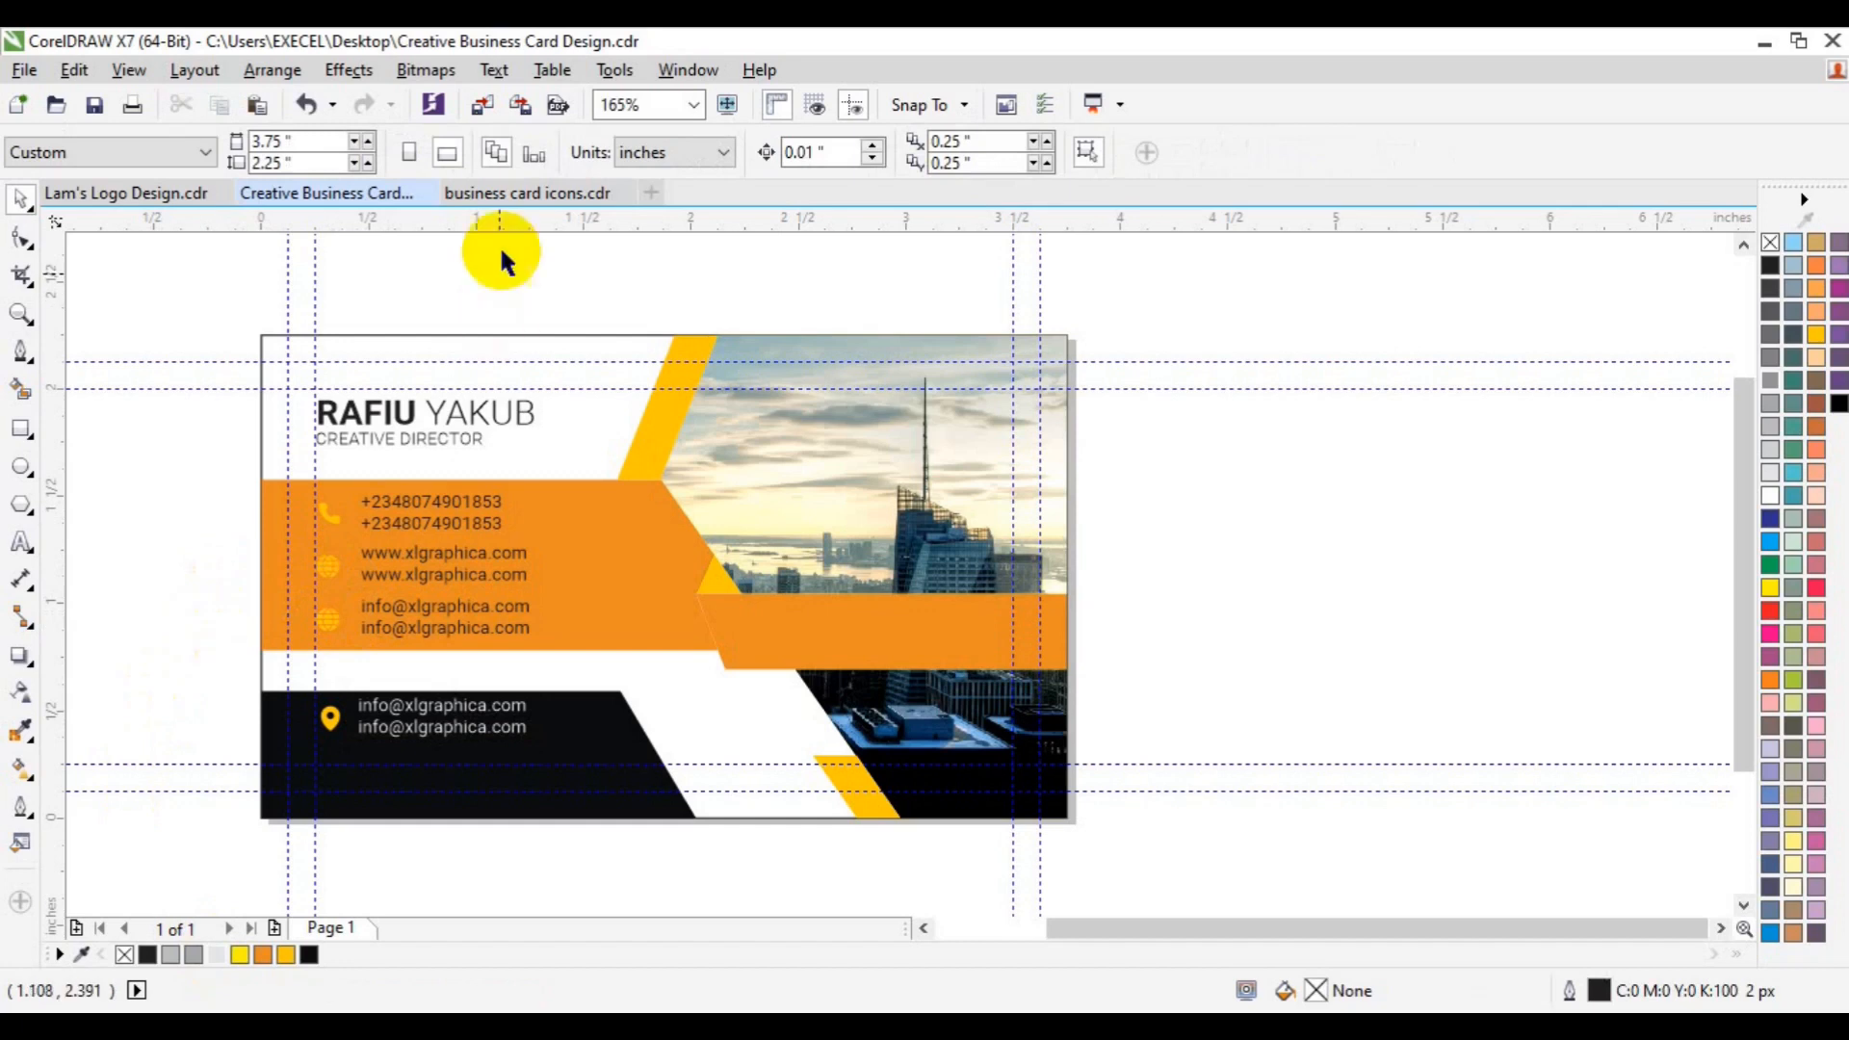
- Group the dark mail icon's parts in the business card icons document
left_click(496, 193)
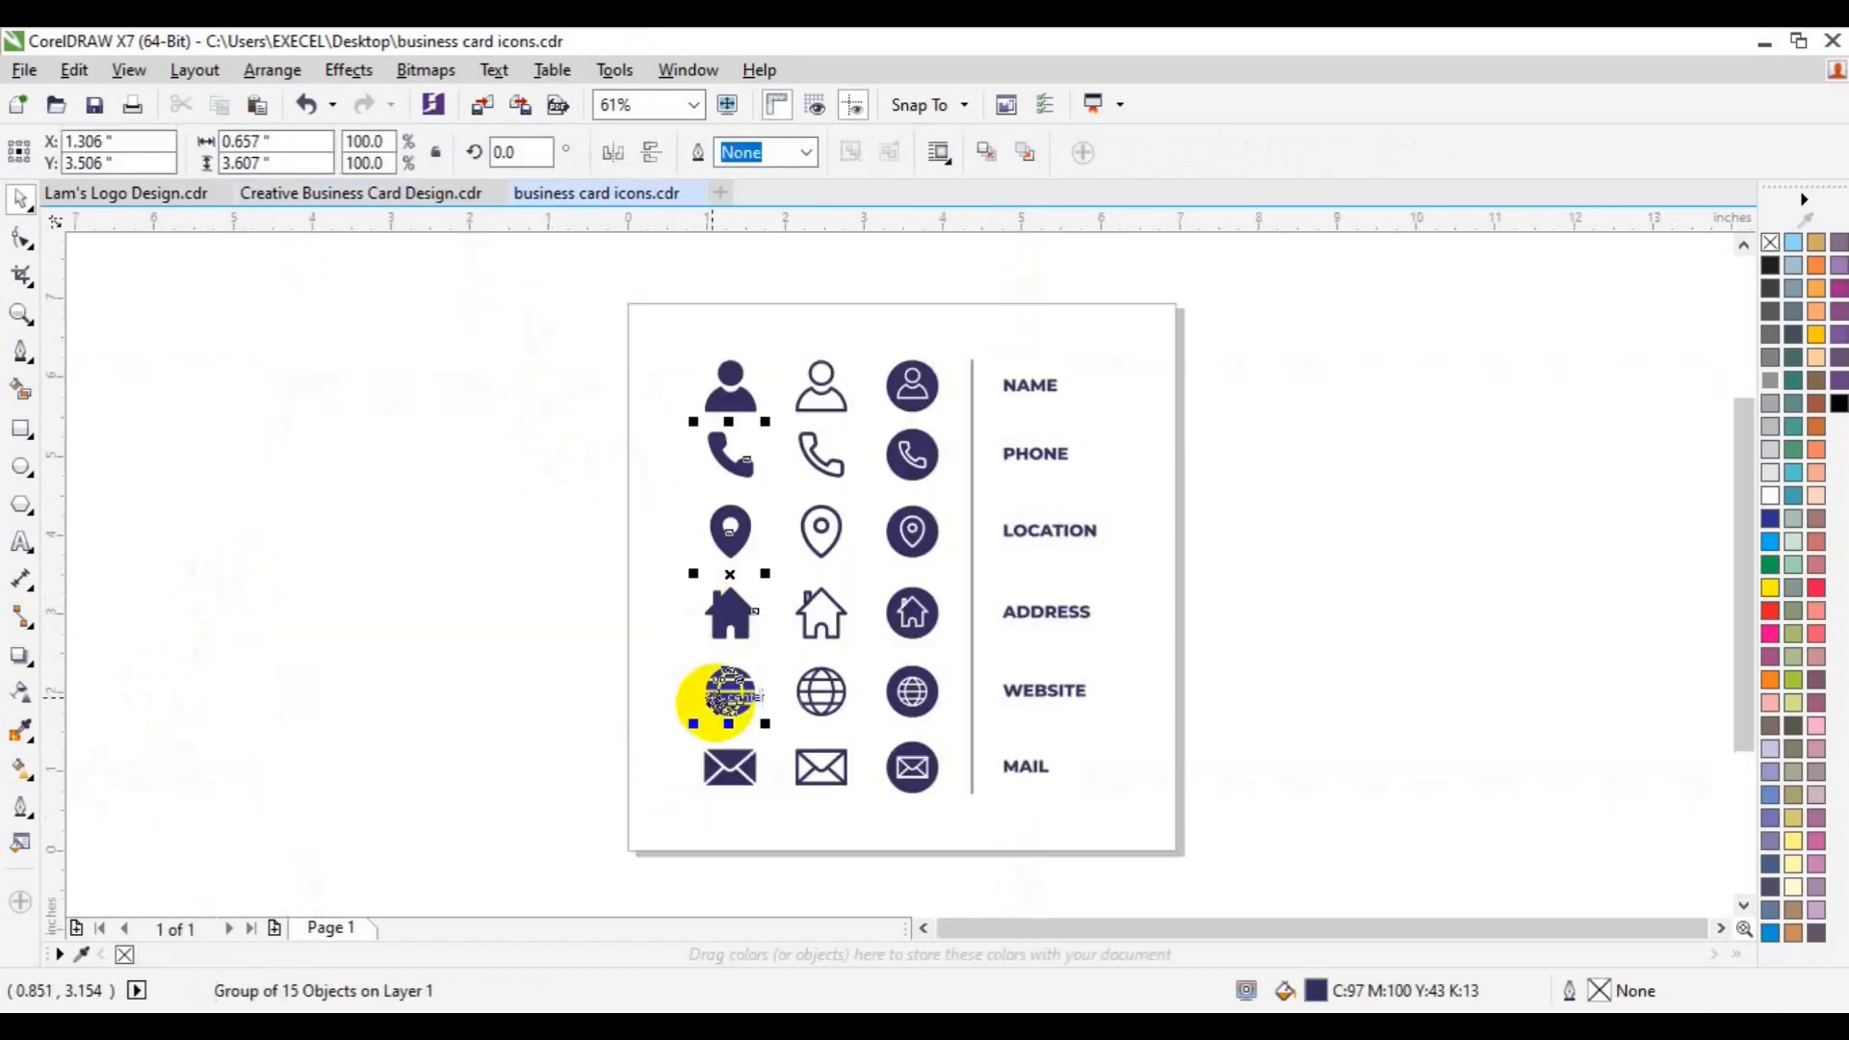
left_click_drag(577, 732, 771, 812)
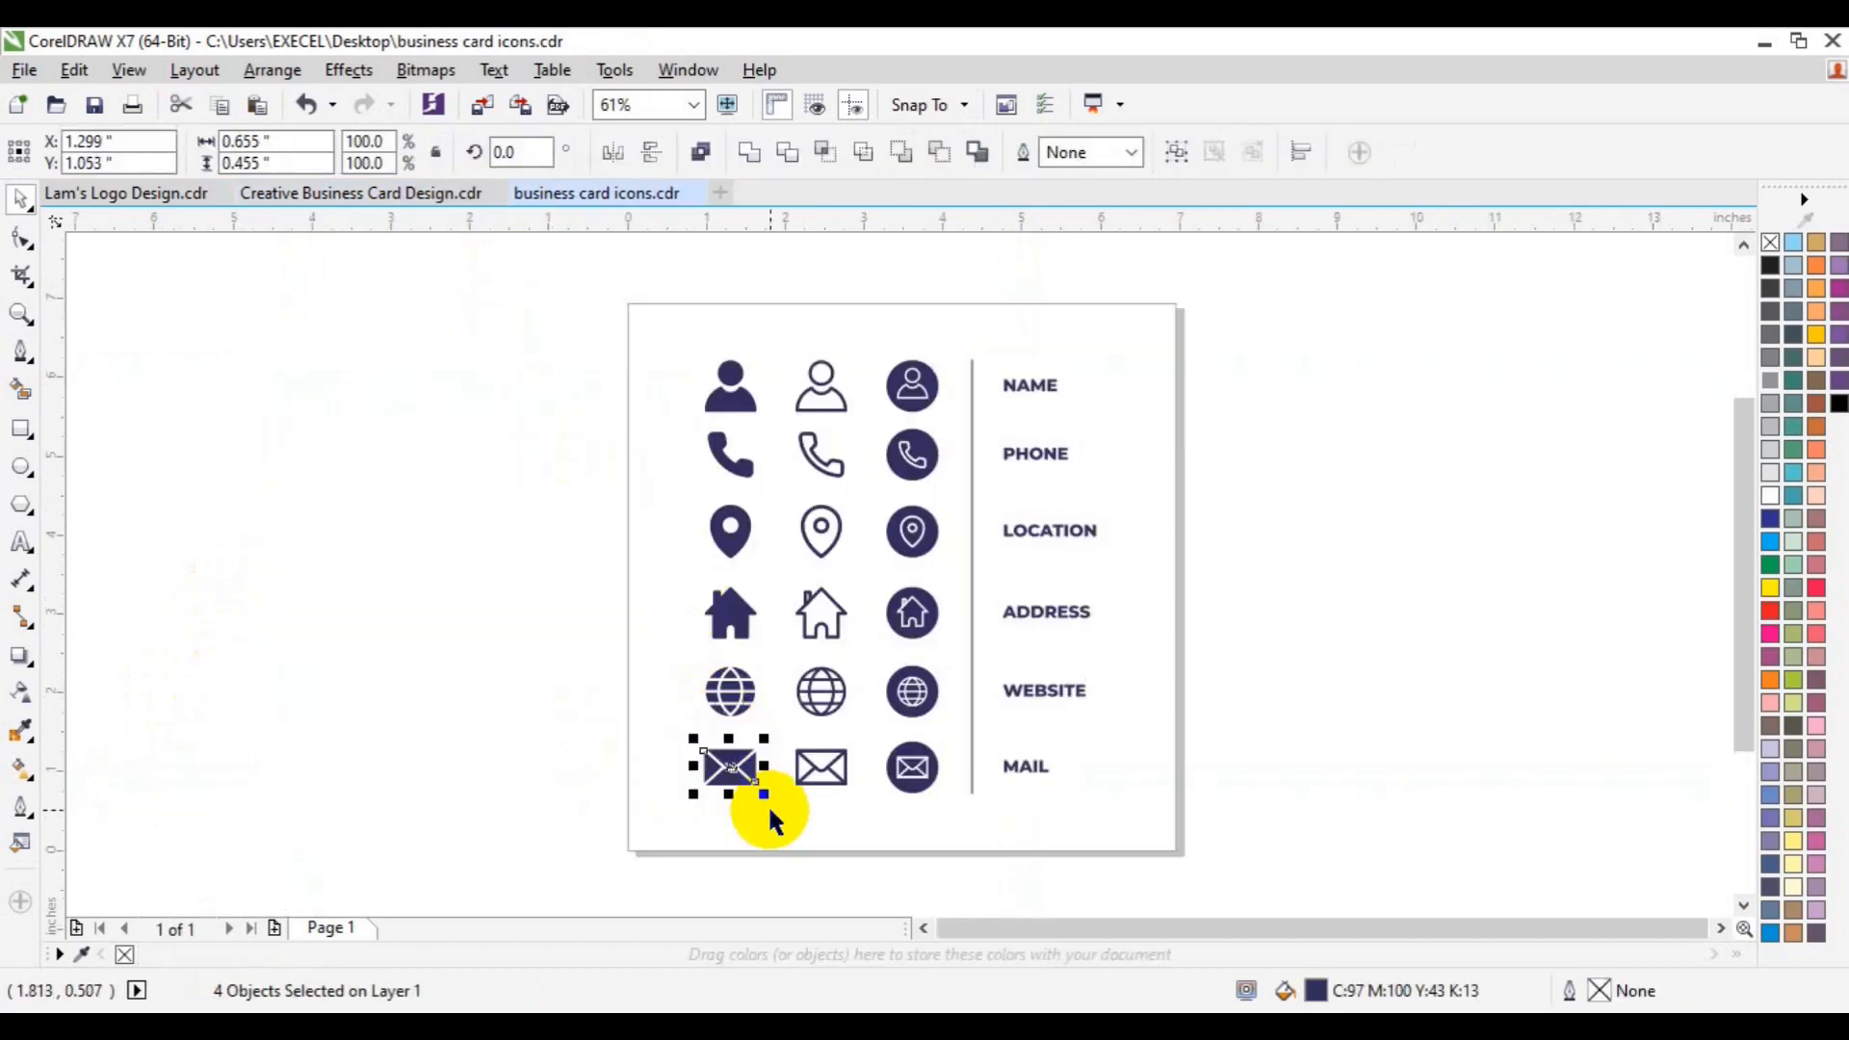
key("ctrl+g")
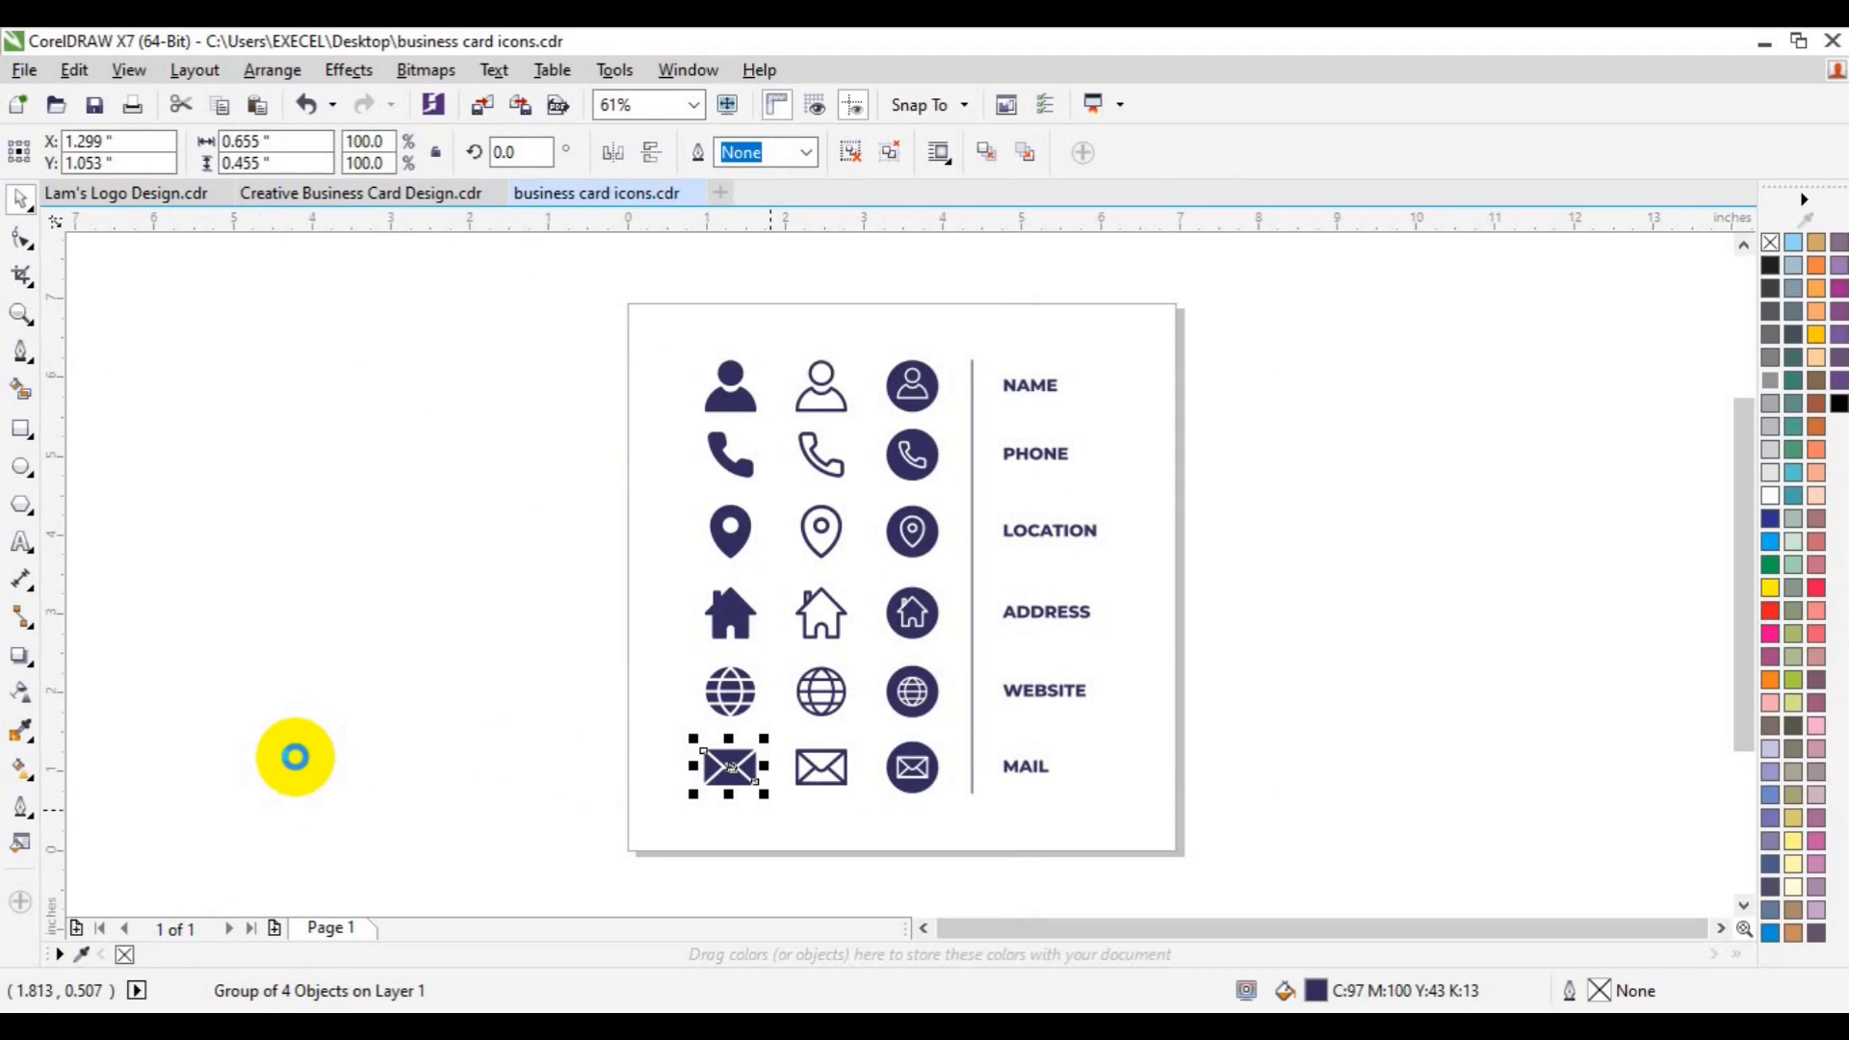
- Bring the envelope icon into the card design, centre it on the page and shrink it to about a quarter
left_click(308, 199)
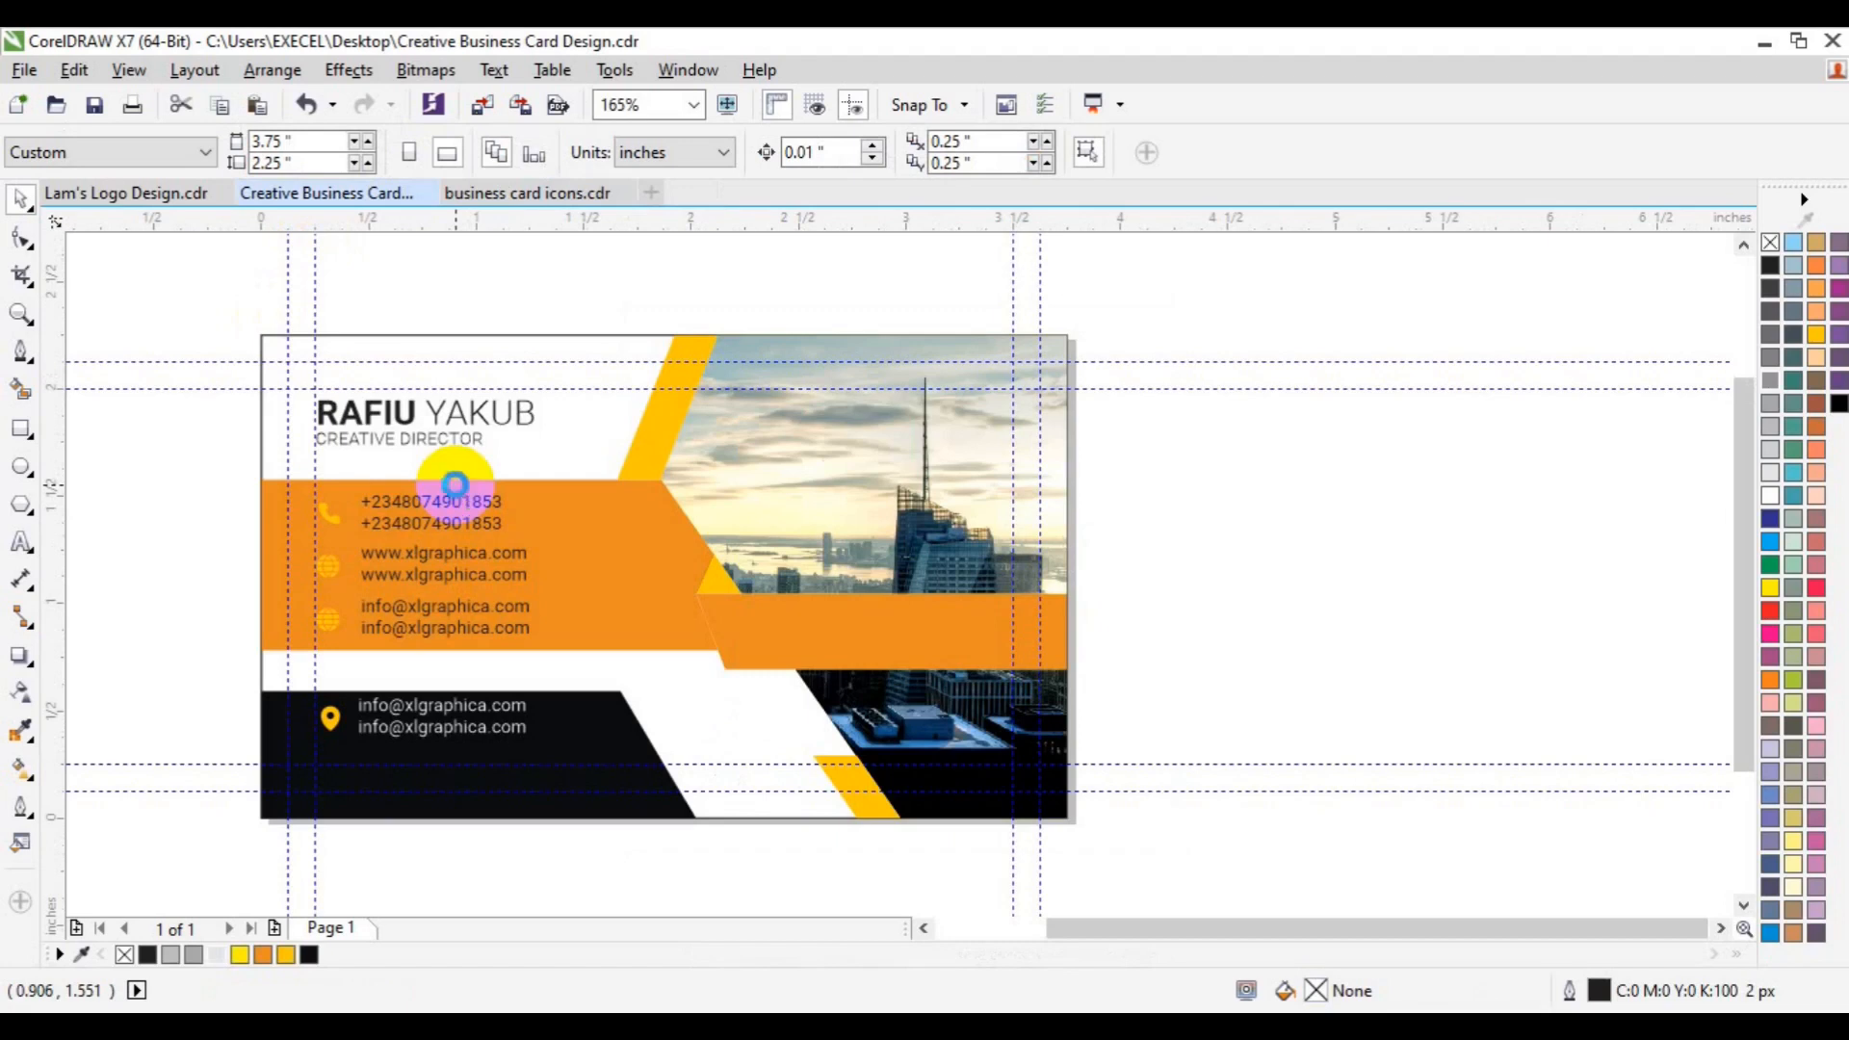
left_click(456, 495)
left_click(604, 696)
key("p")
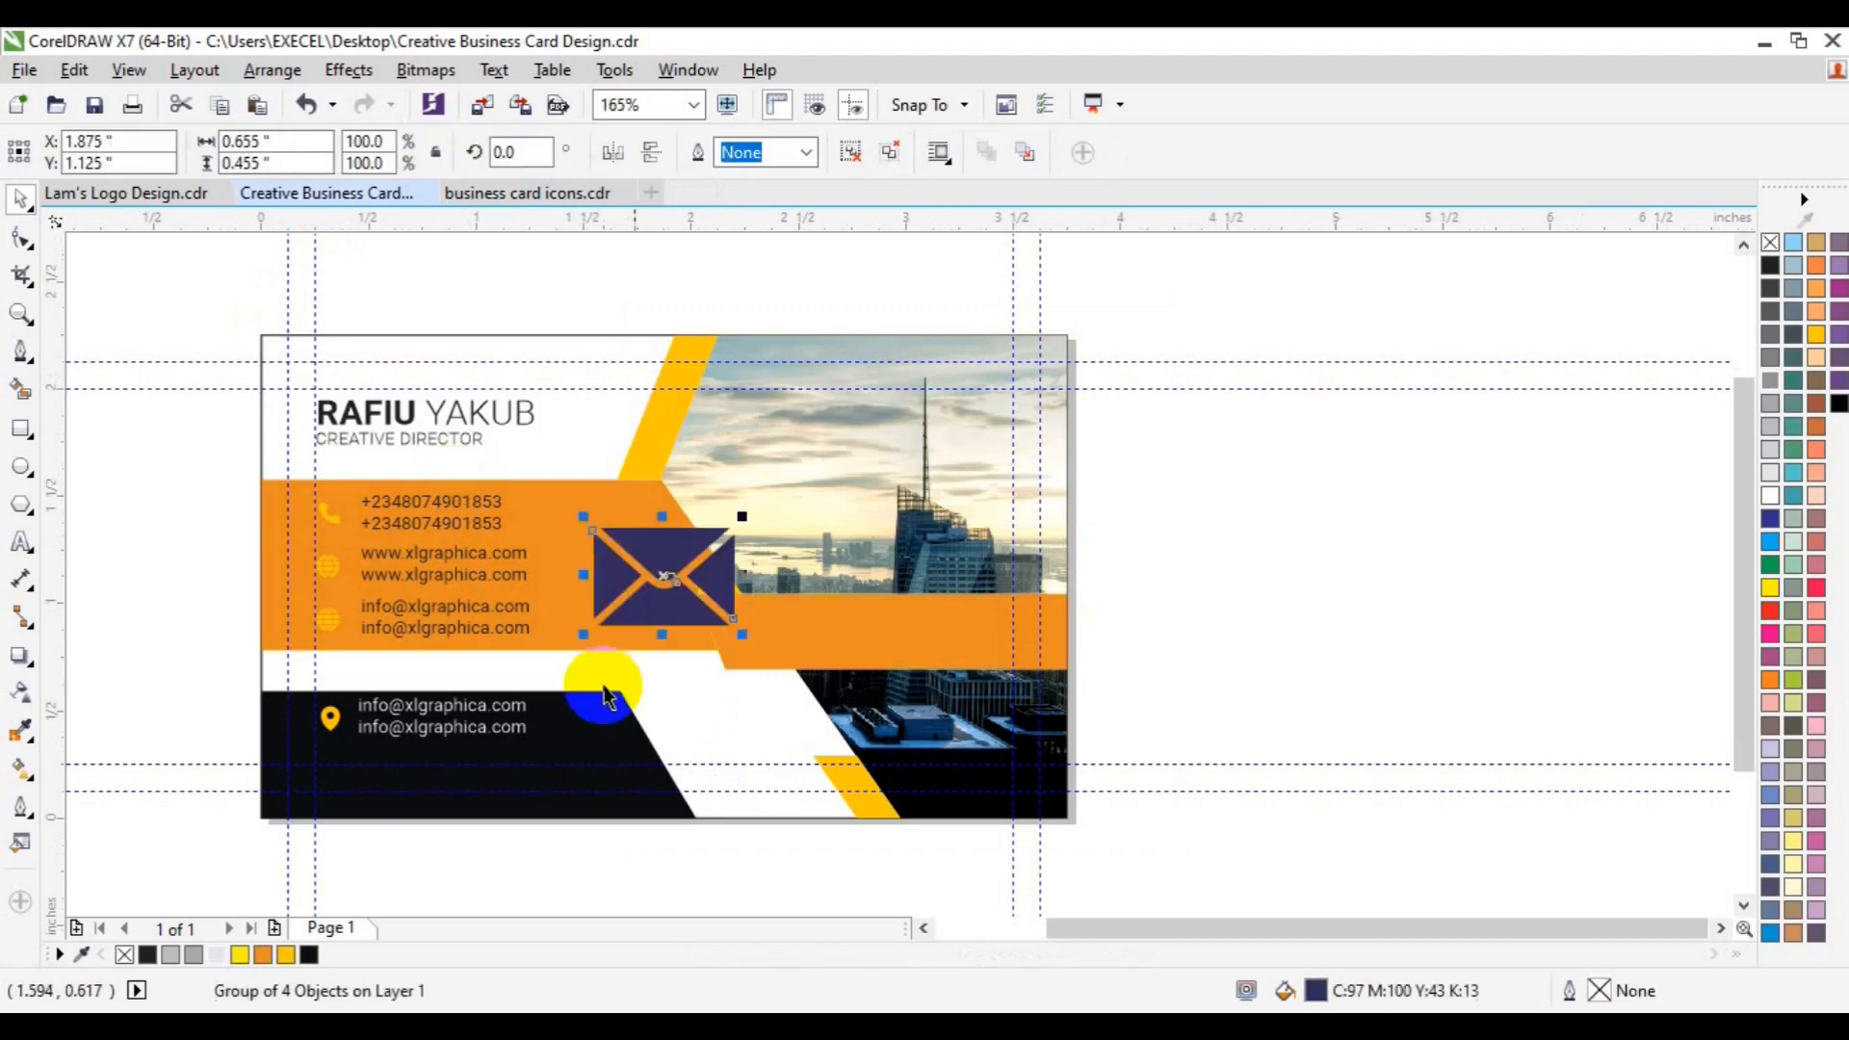
left_click_drag(746, 638, 690, 605)
- Replace the old email icon with the envelope beside the email lines, coloured orange-yellow
left_click(331, 617)
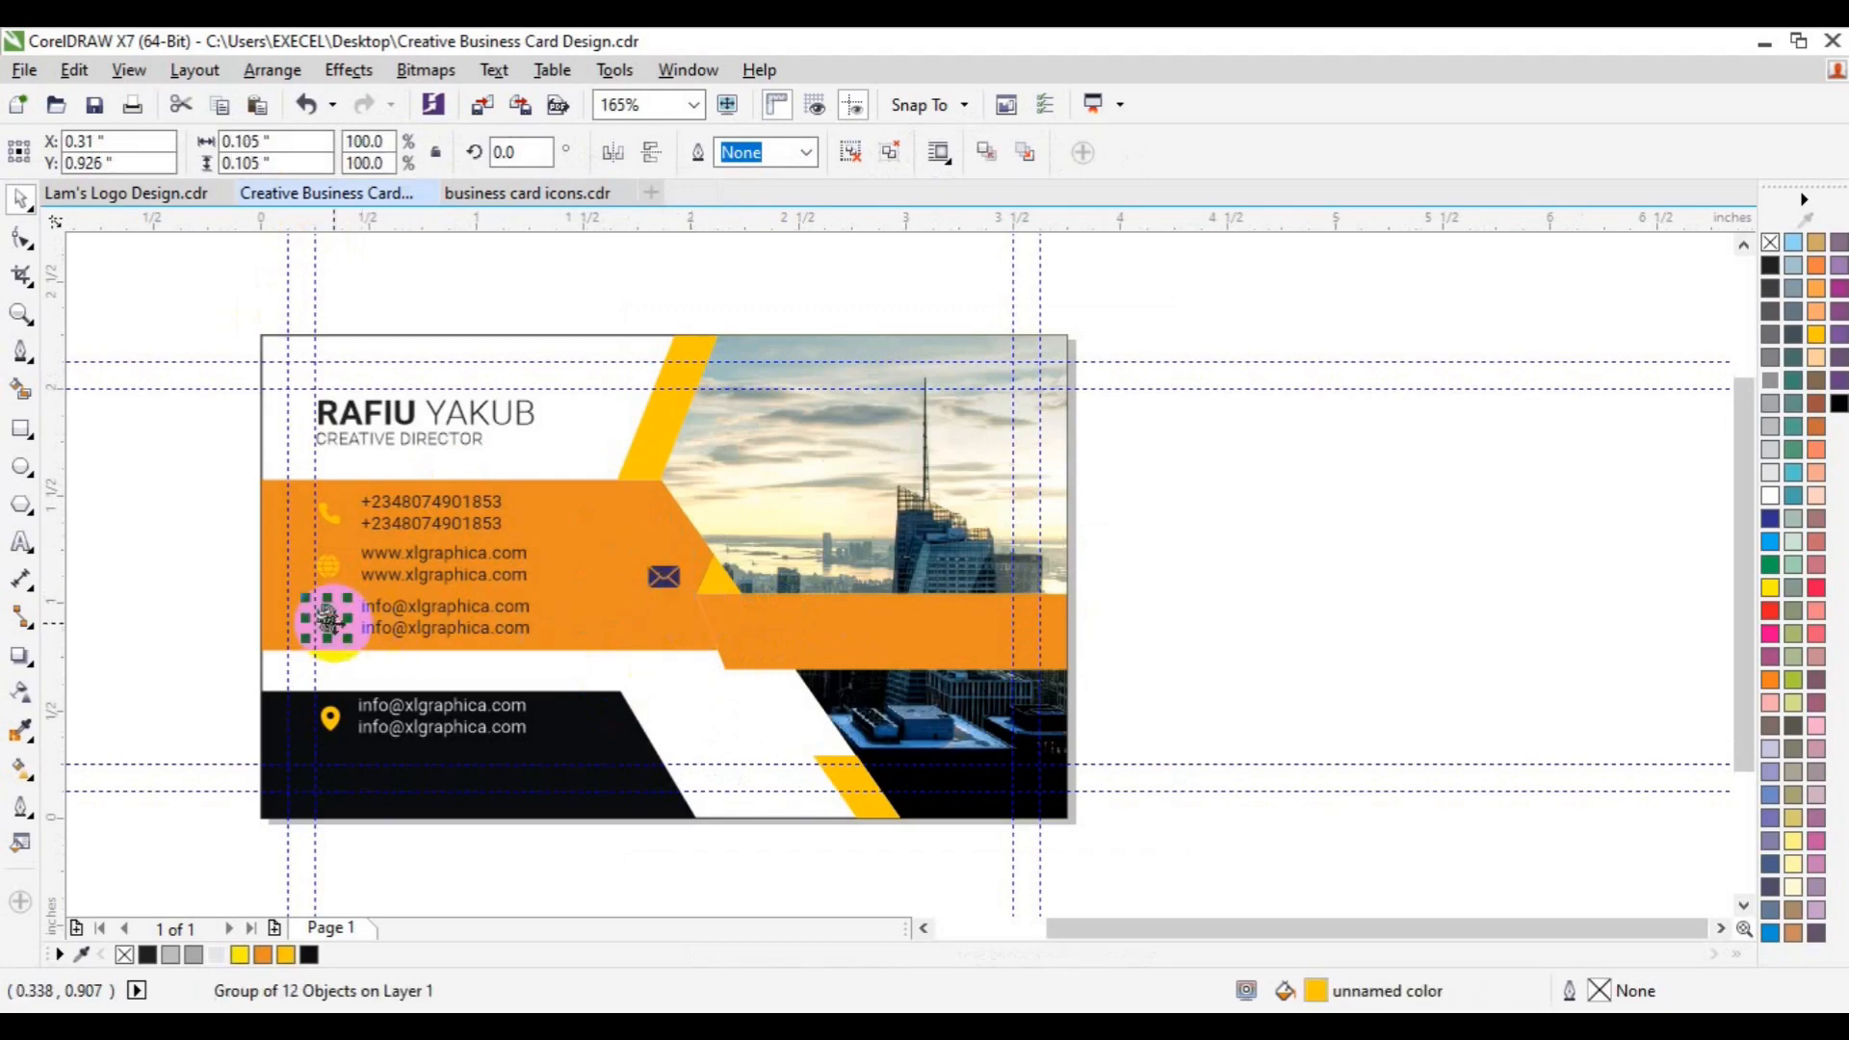
key("Delete")
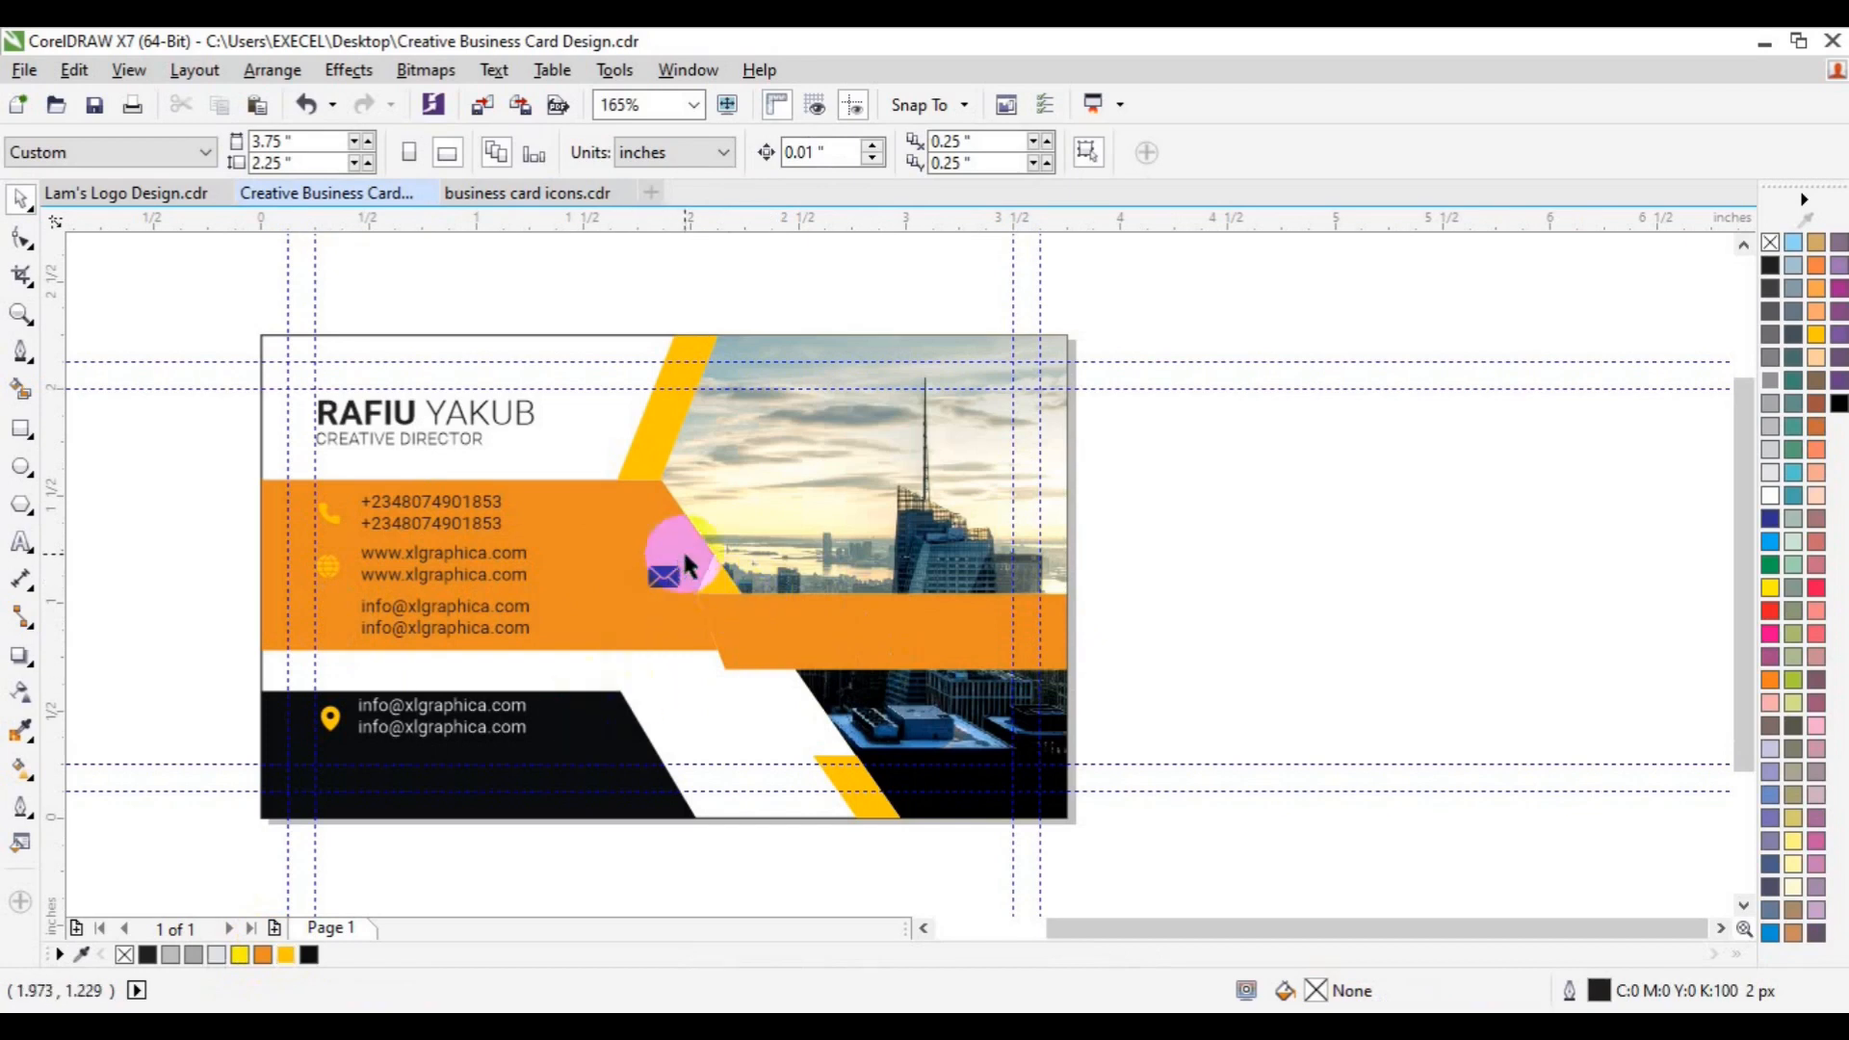
left_click(666, 583)
left_click_drag(594, 616, 344, 623)
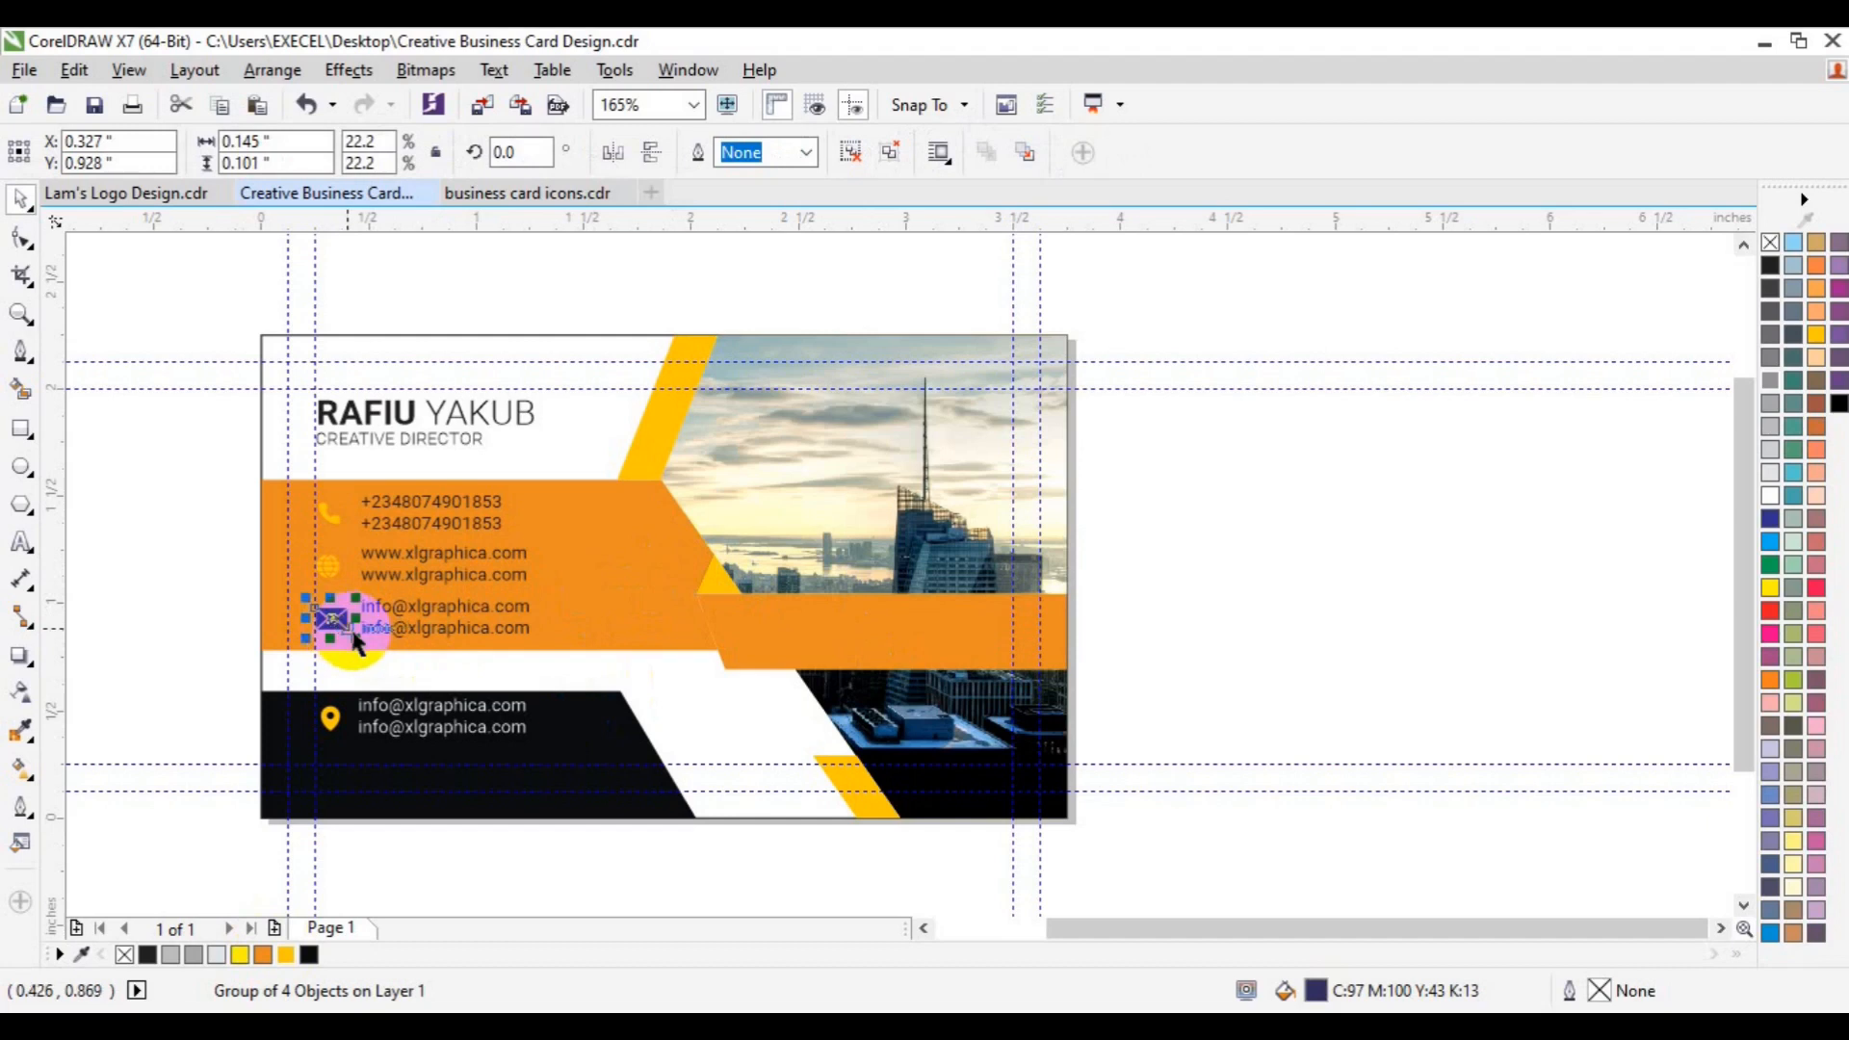
left_click_drag(351, 633, 349, 630)
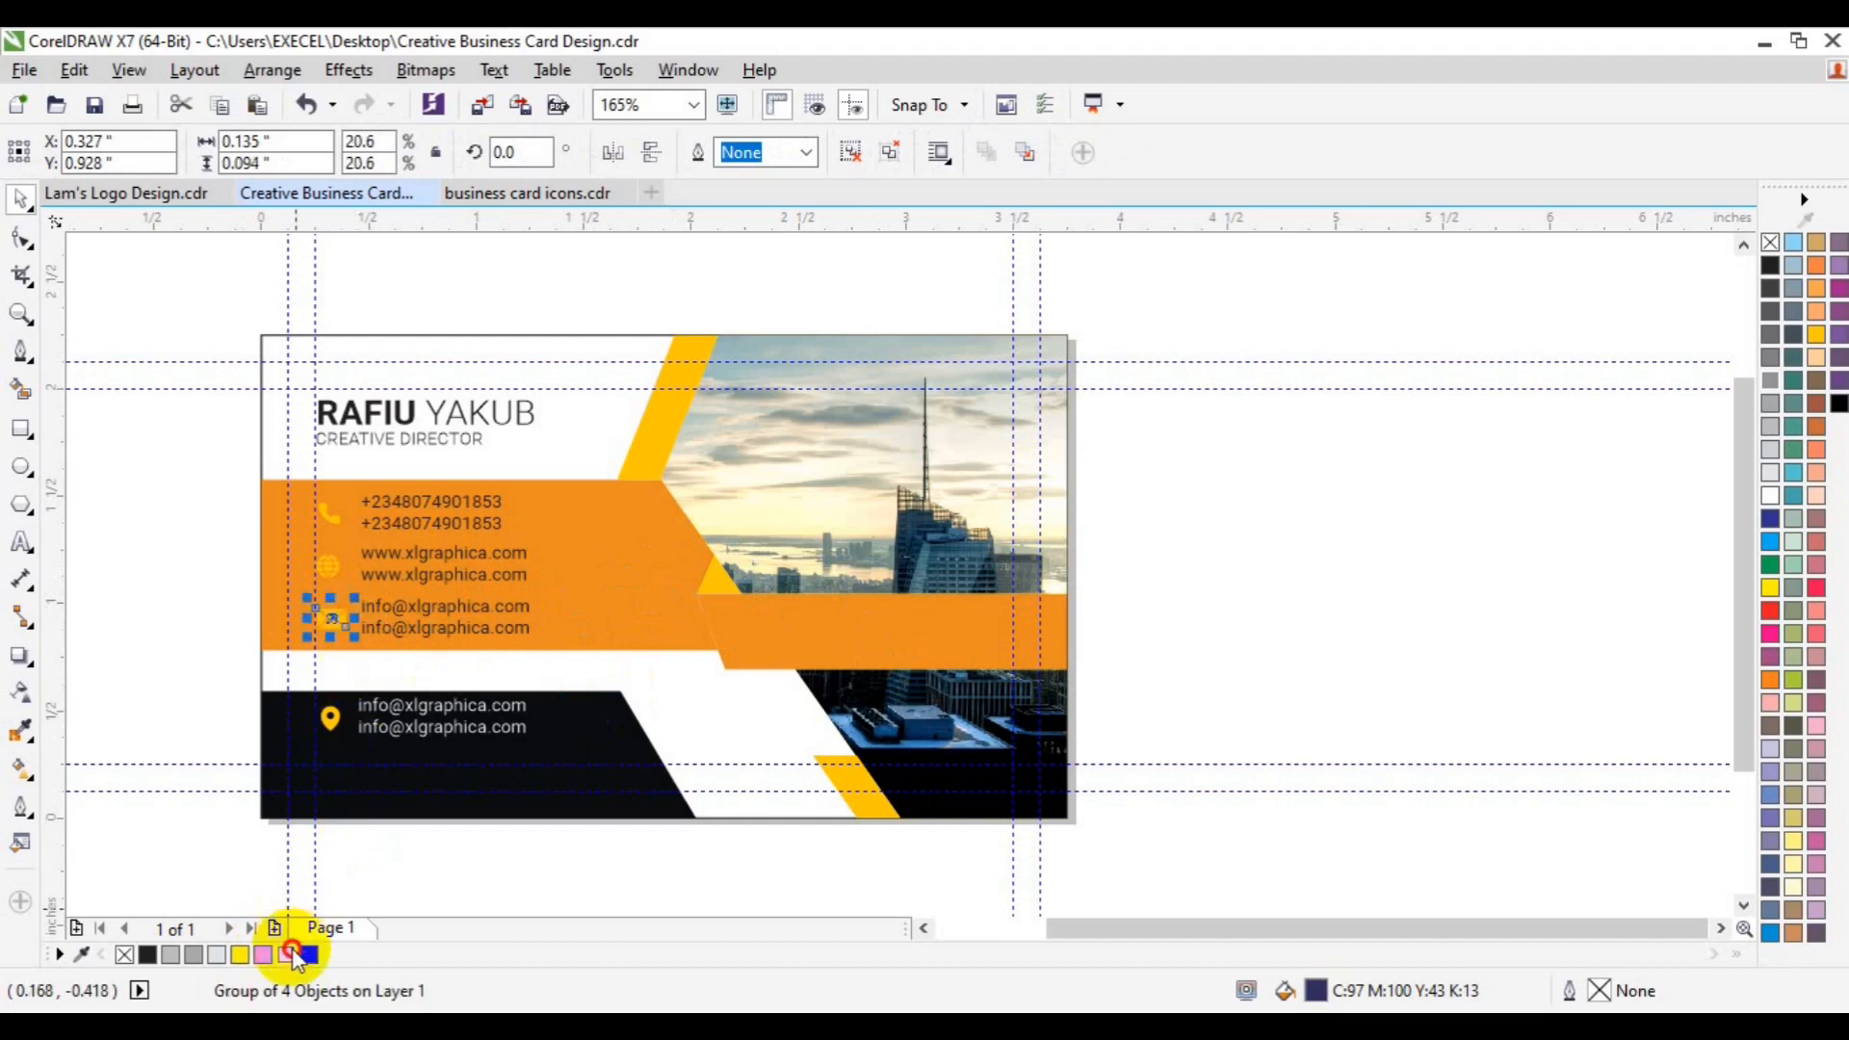
left_click(289, 955)
left_click(20, 314)
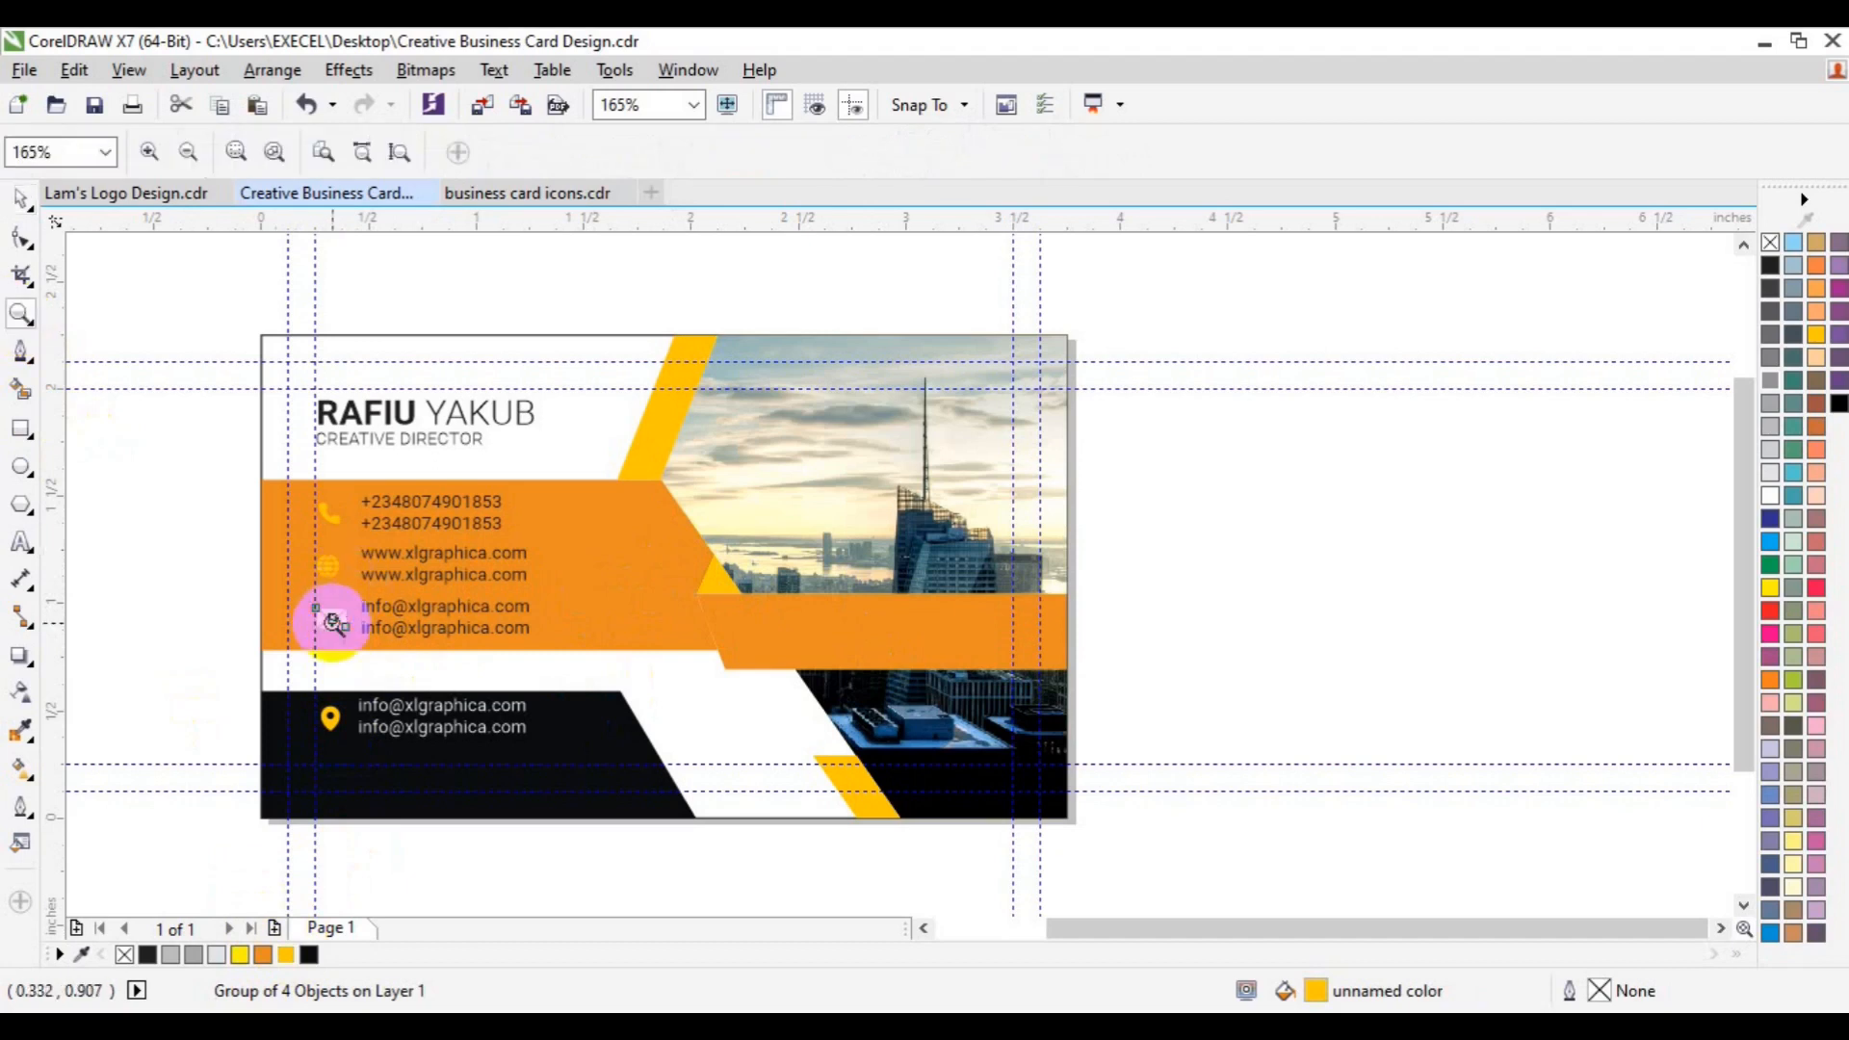
- Zoom in on the contact lines and shrink the envelope icon a little more
left_click(334, 623)
key("space")
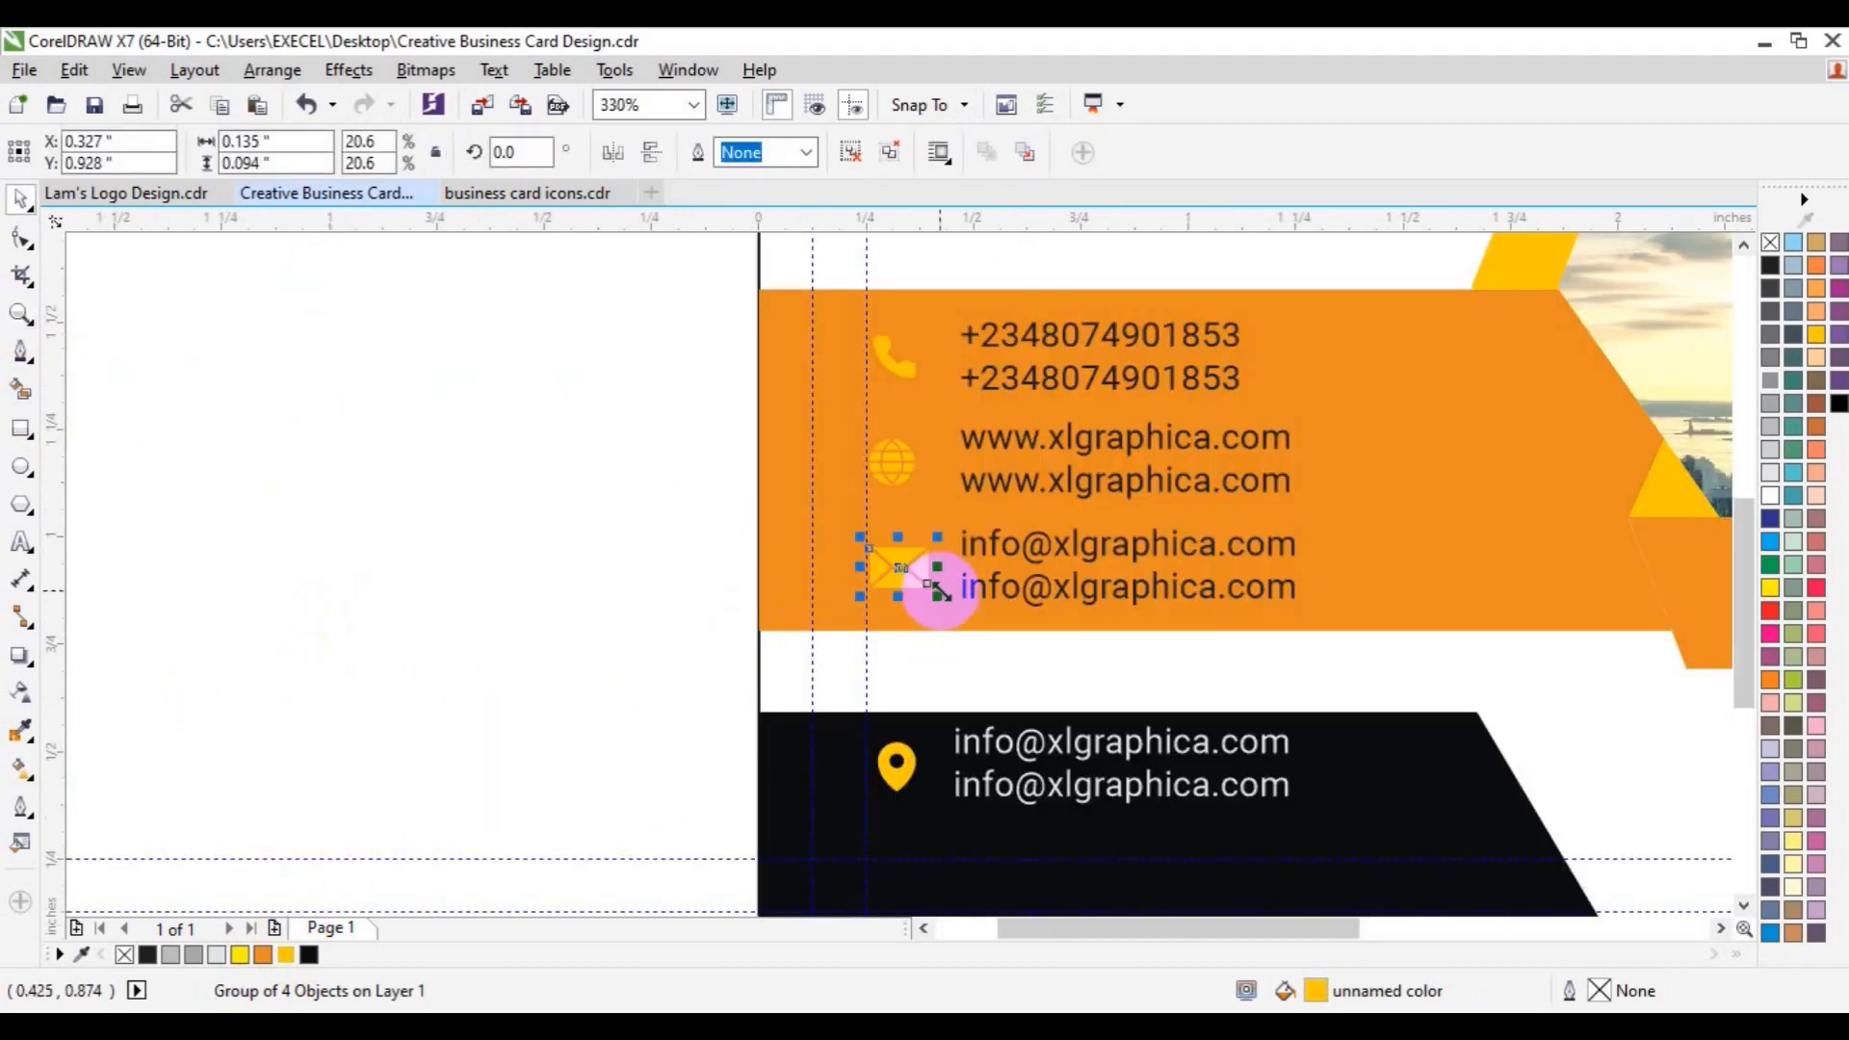
left_click_drag(936, 601, 930, 595)
- Centre the envelope under the globe and phone icons in one column, then zoom out to the whole card
left_click(982, 590, "shift")
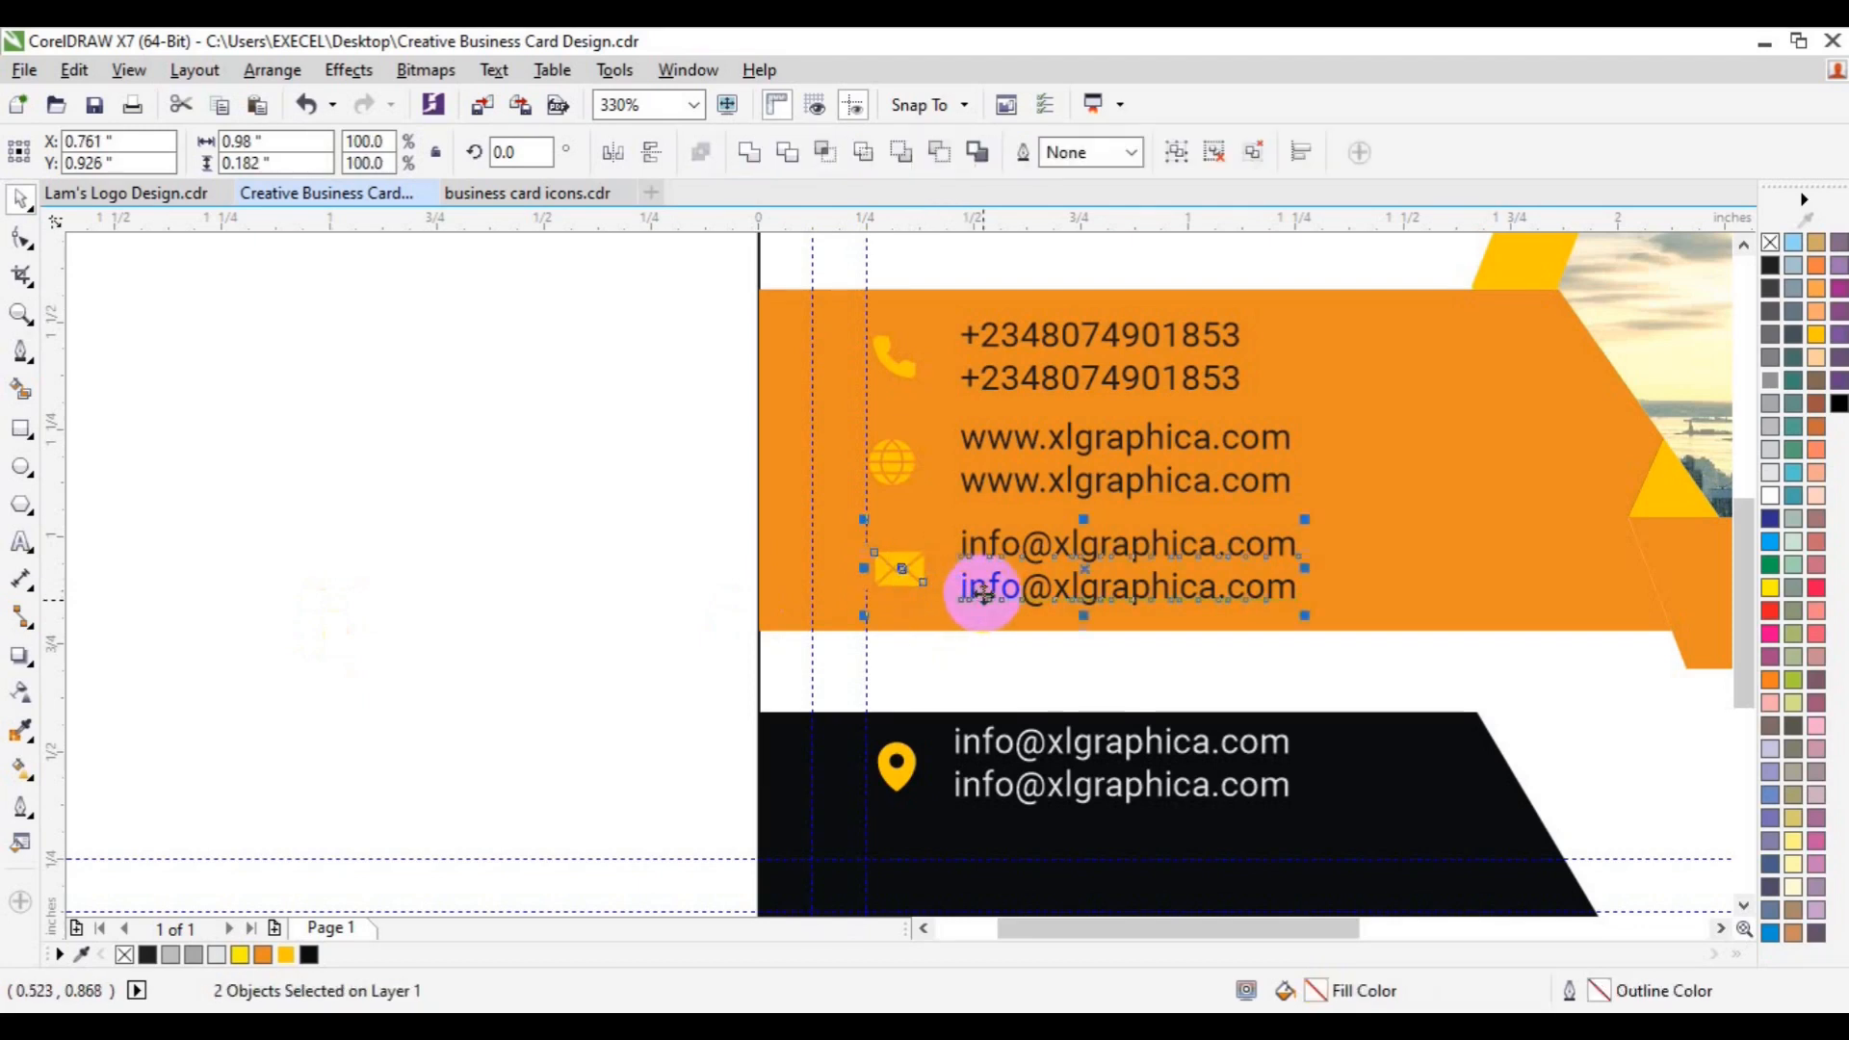
left_click(627, 540)
left_click(894, 557)
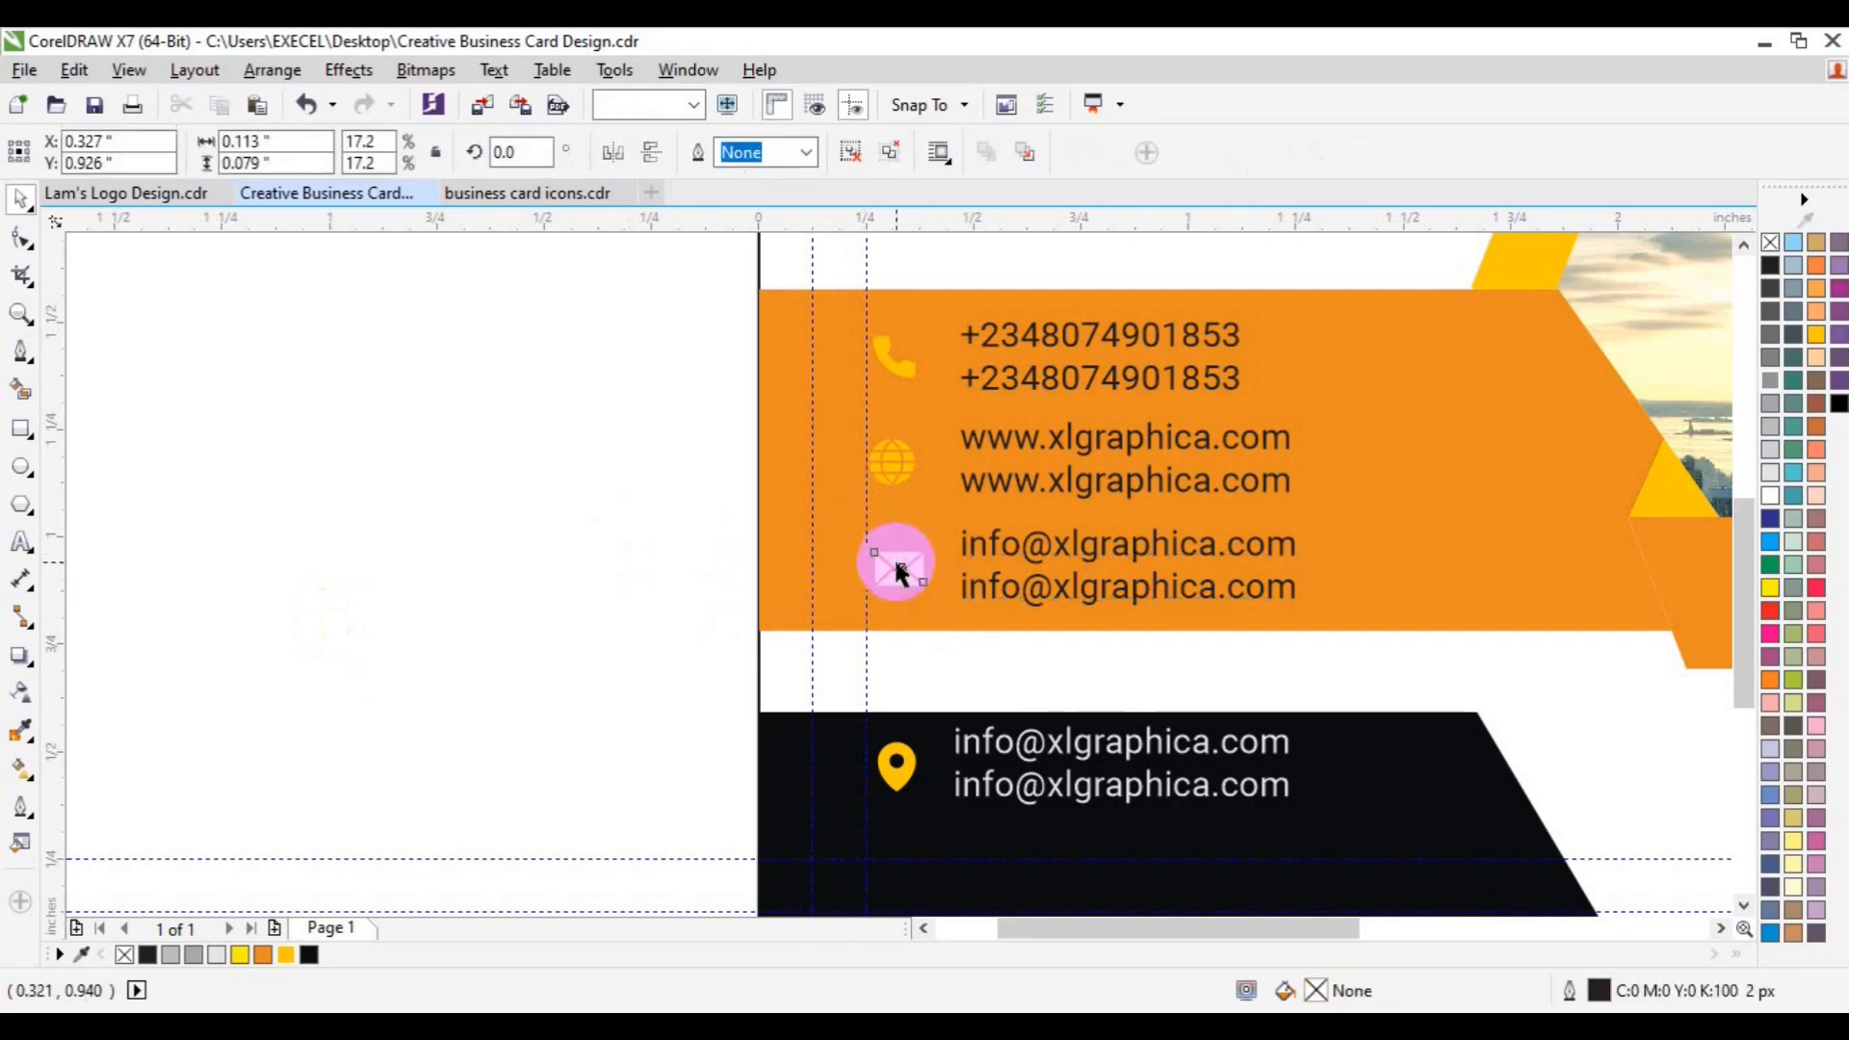
left_click(894, 478, "shift")
key("c")
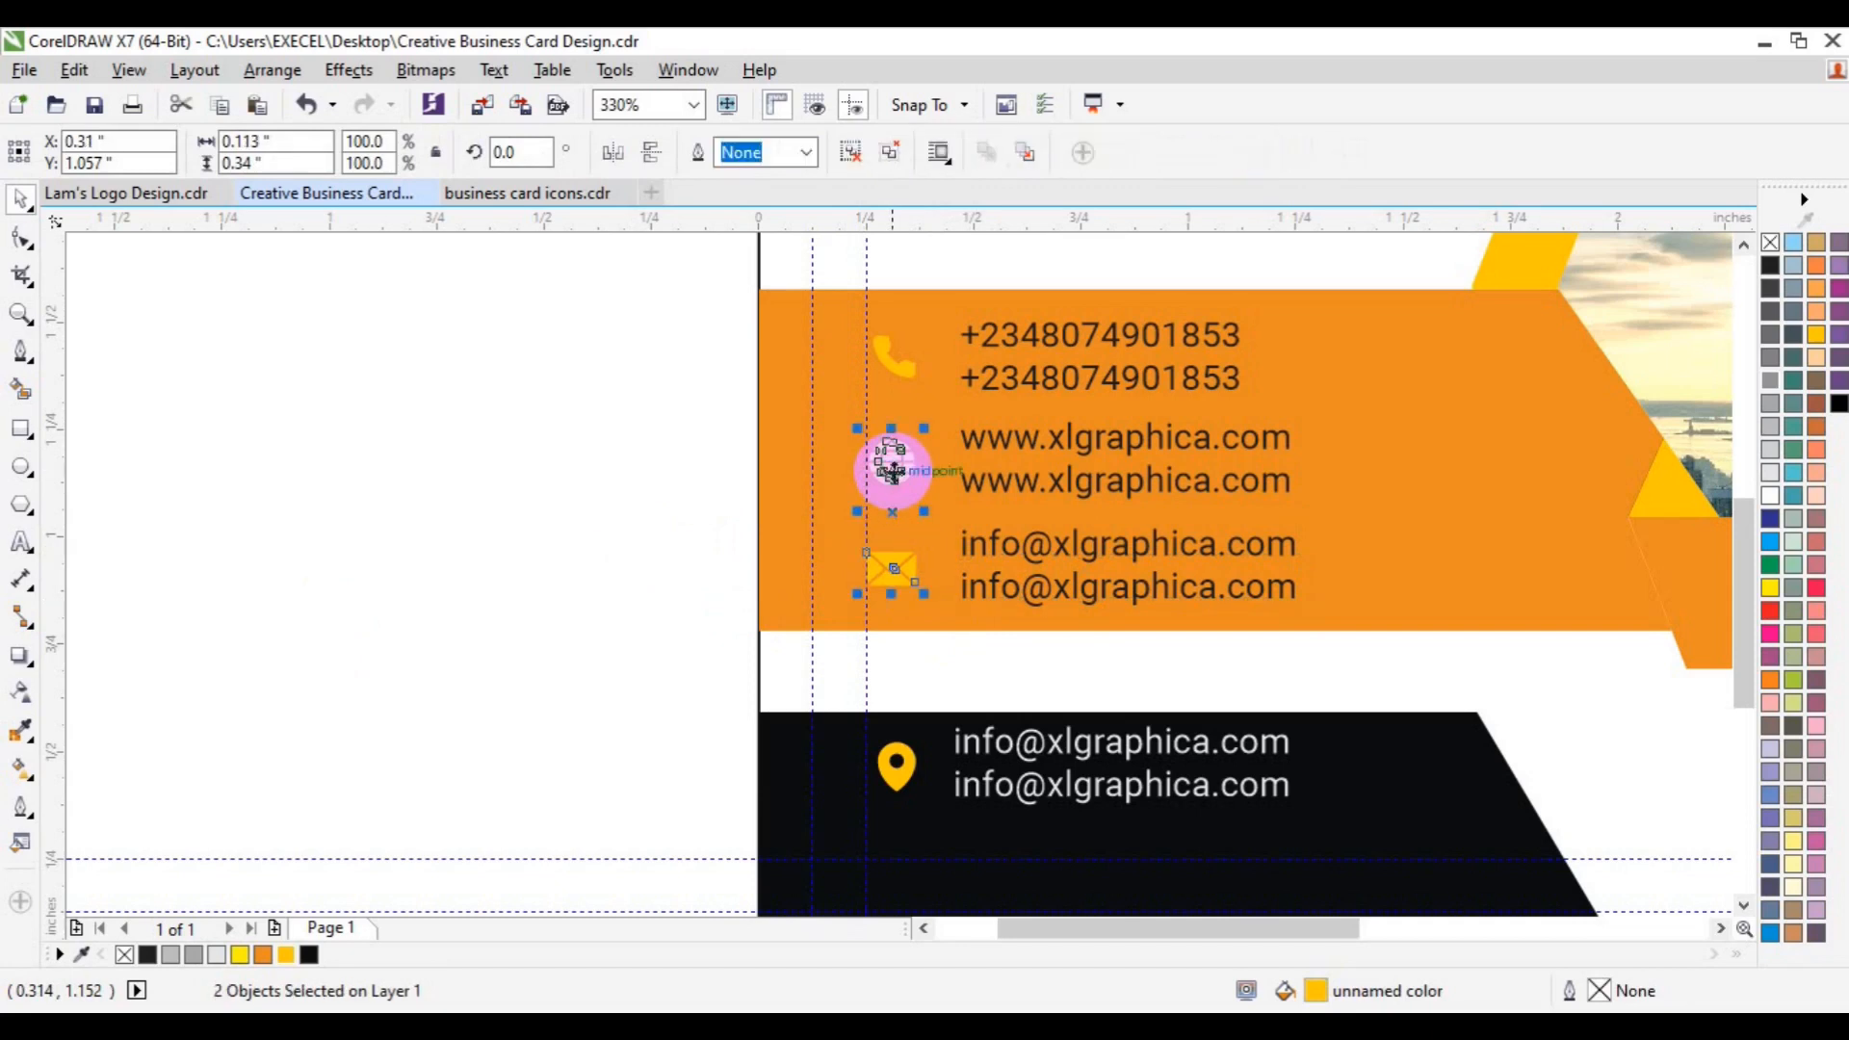
left_click(892, 368, "shift")
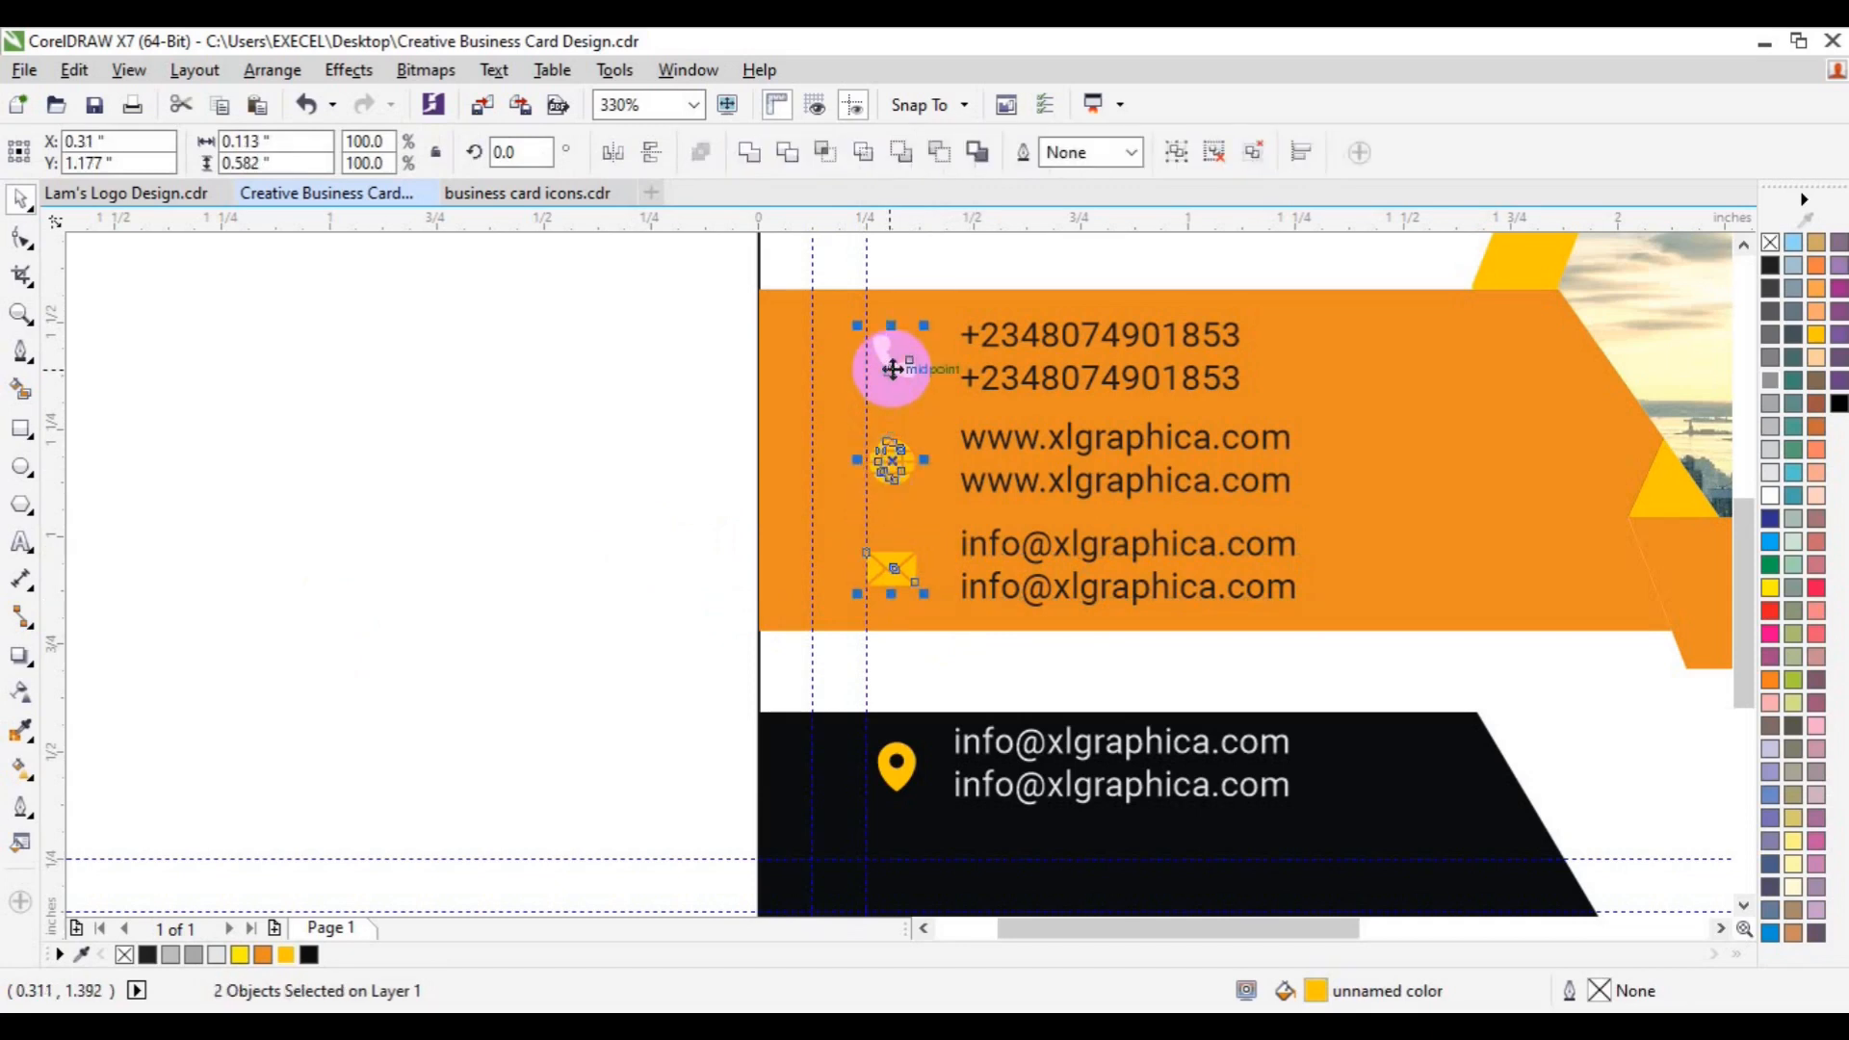
left_click(214, 356)
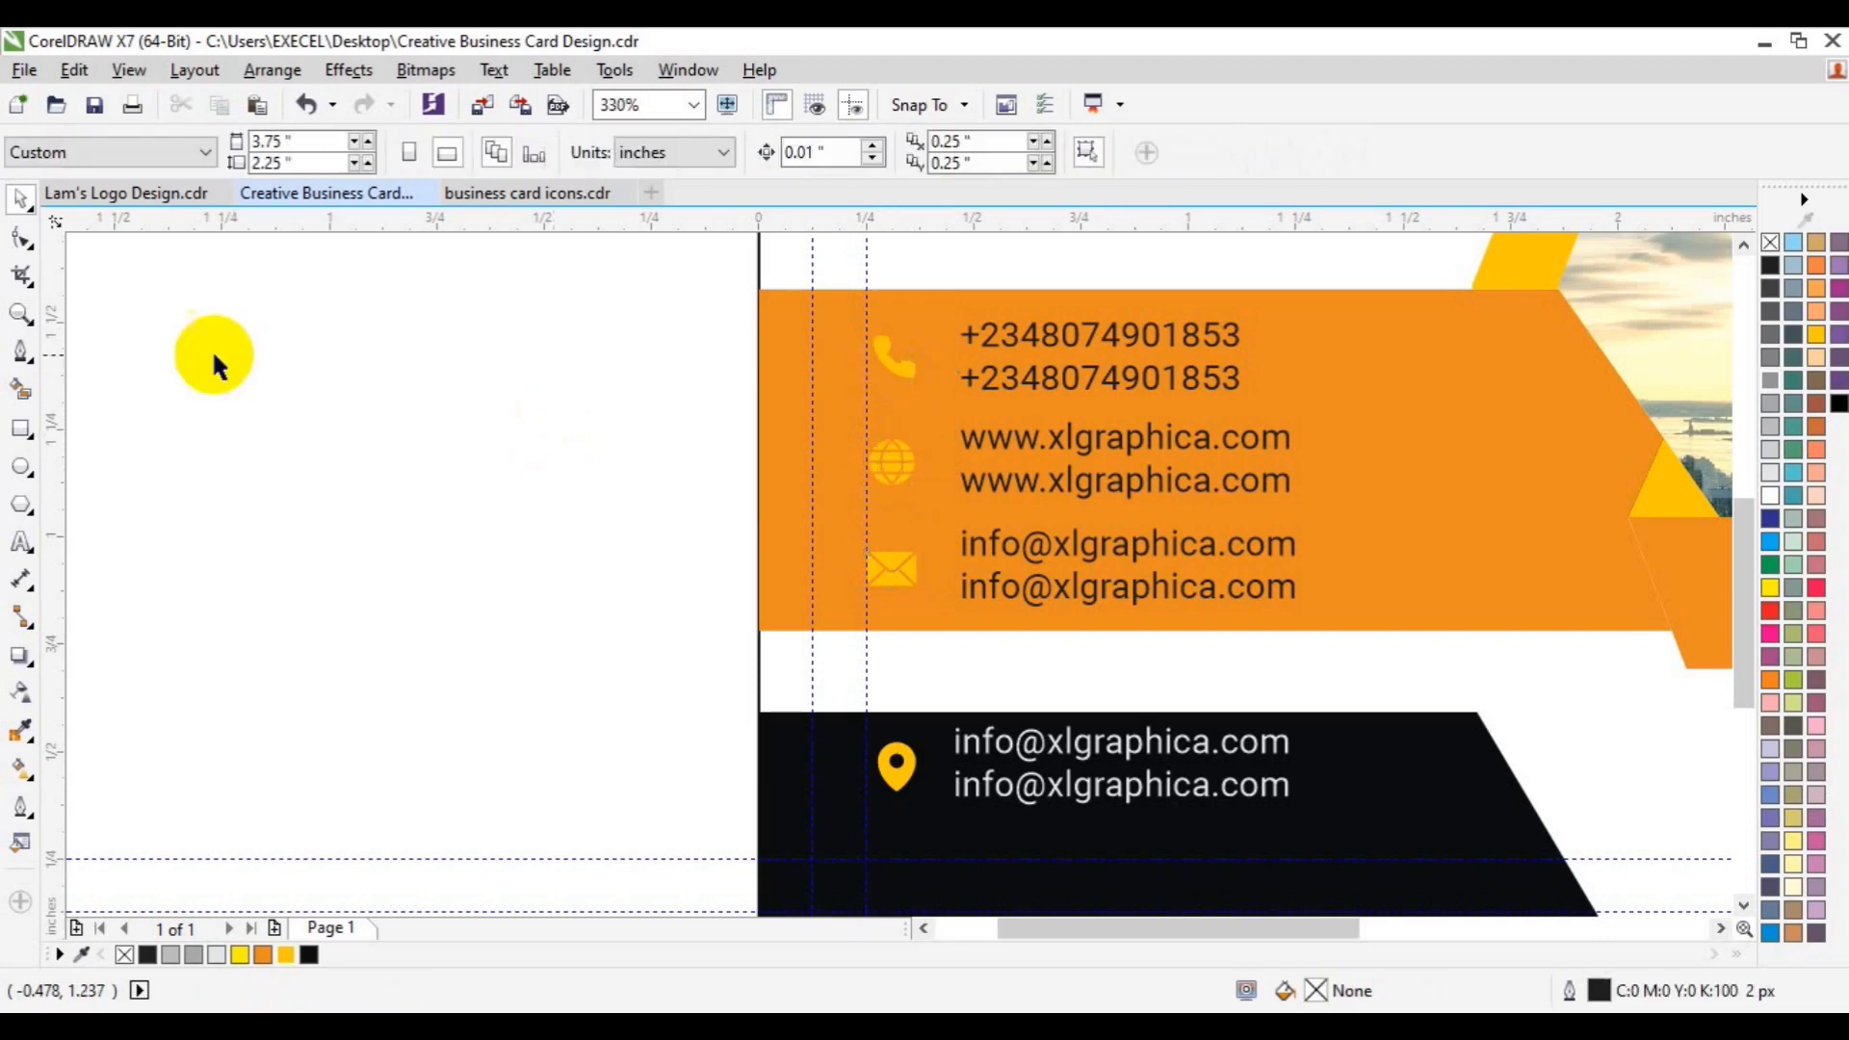
left_click(17, 322)
left_click(190, 154)
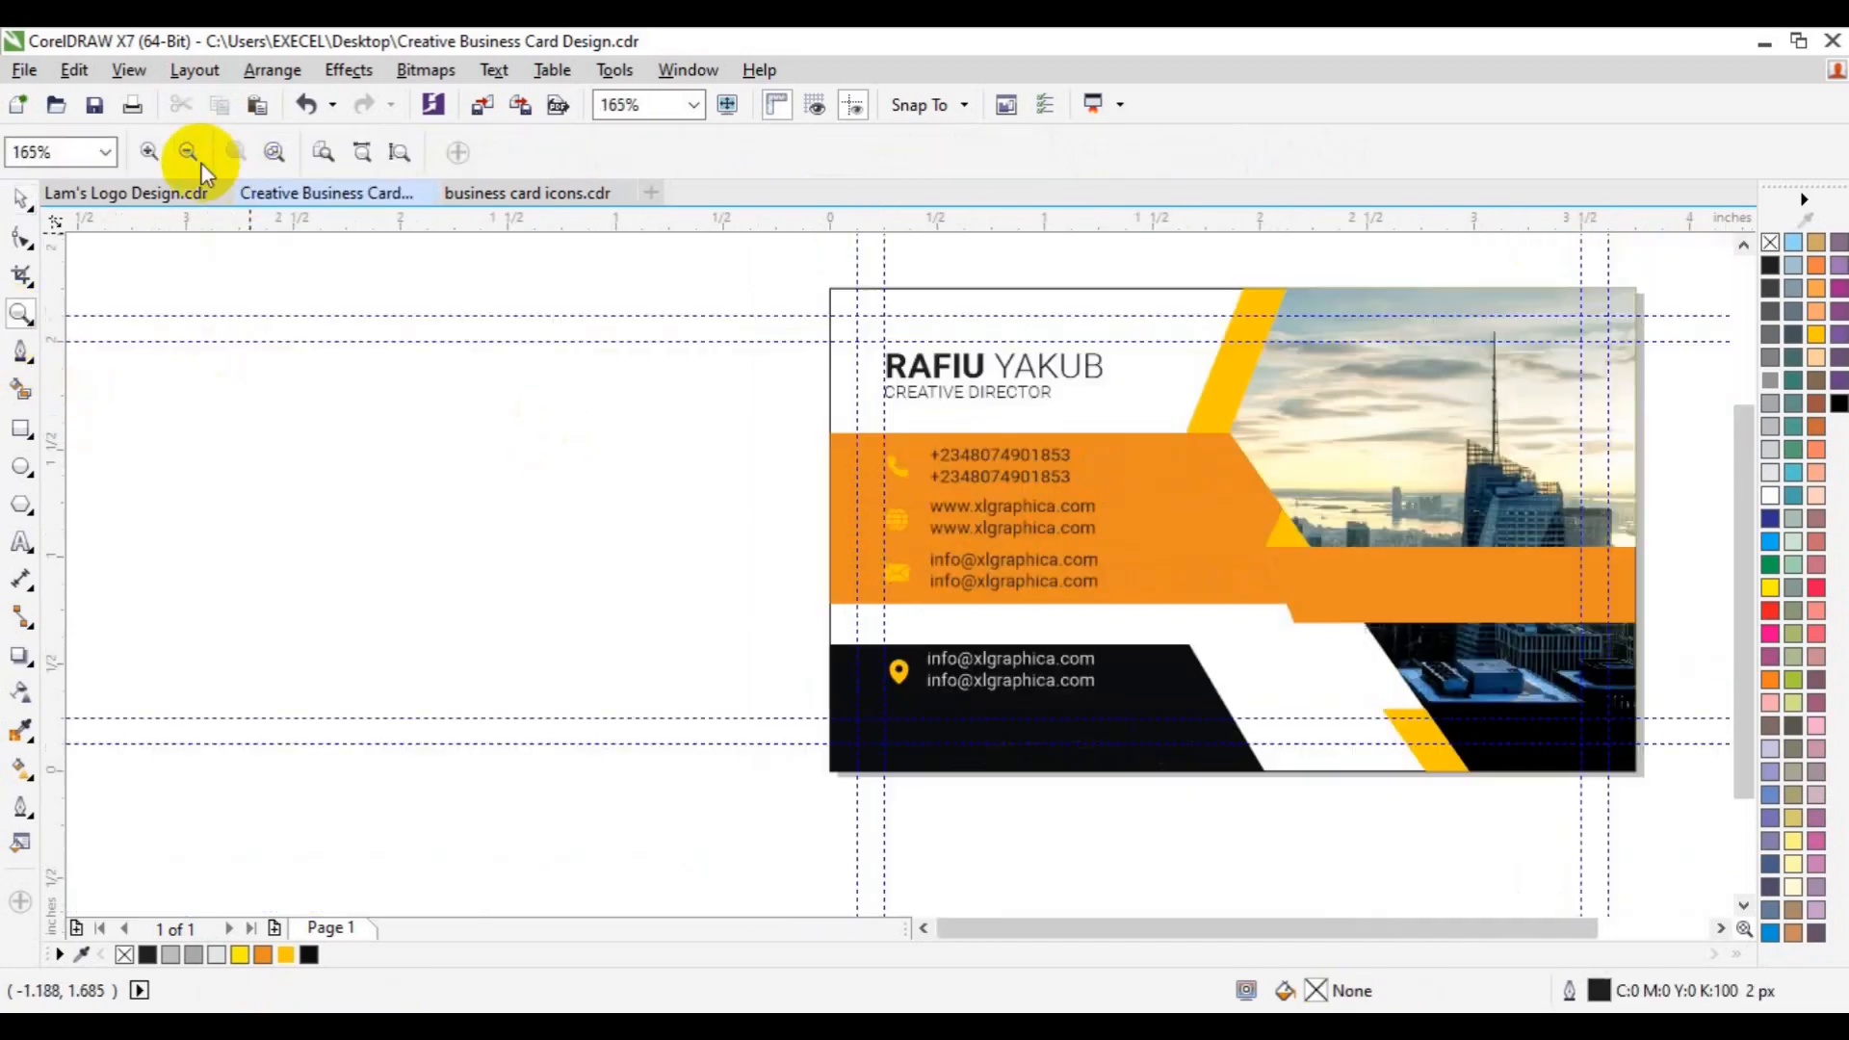
- Move the bottom email copy onto the right orange band and retype it as 'EXCEL GRAPHICS AND MULTIMEDIA'
key("space")
left_click(996, 664)
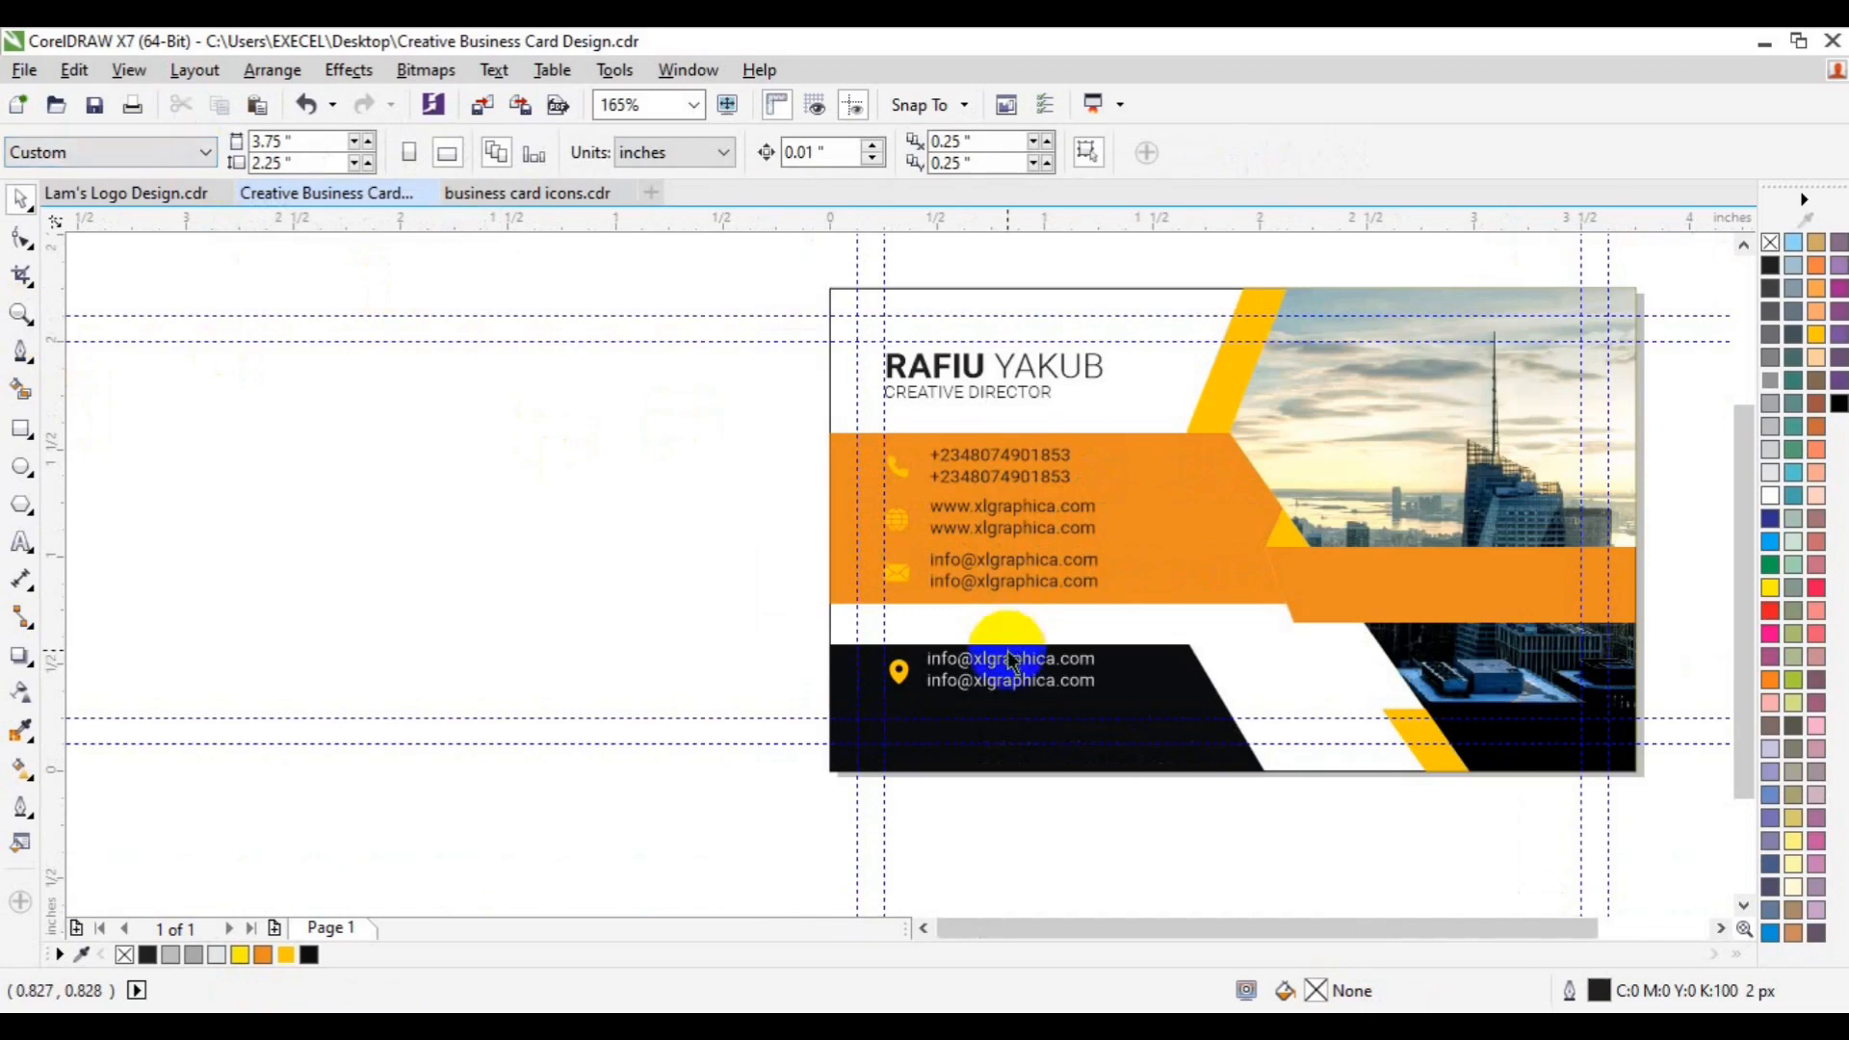
left_click_drag(1010, 671, 1447, 590)
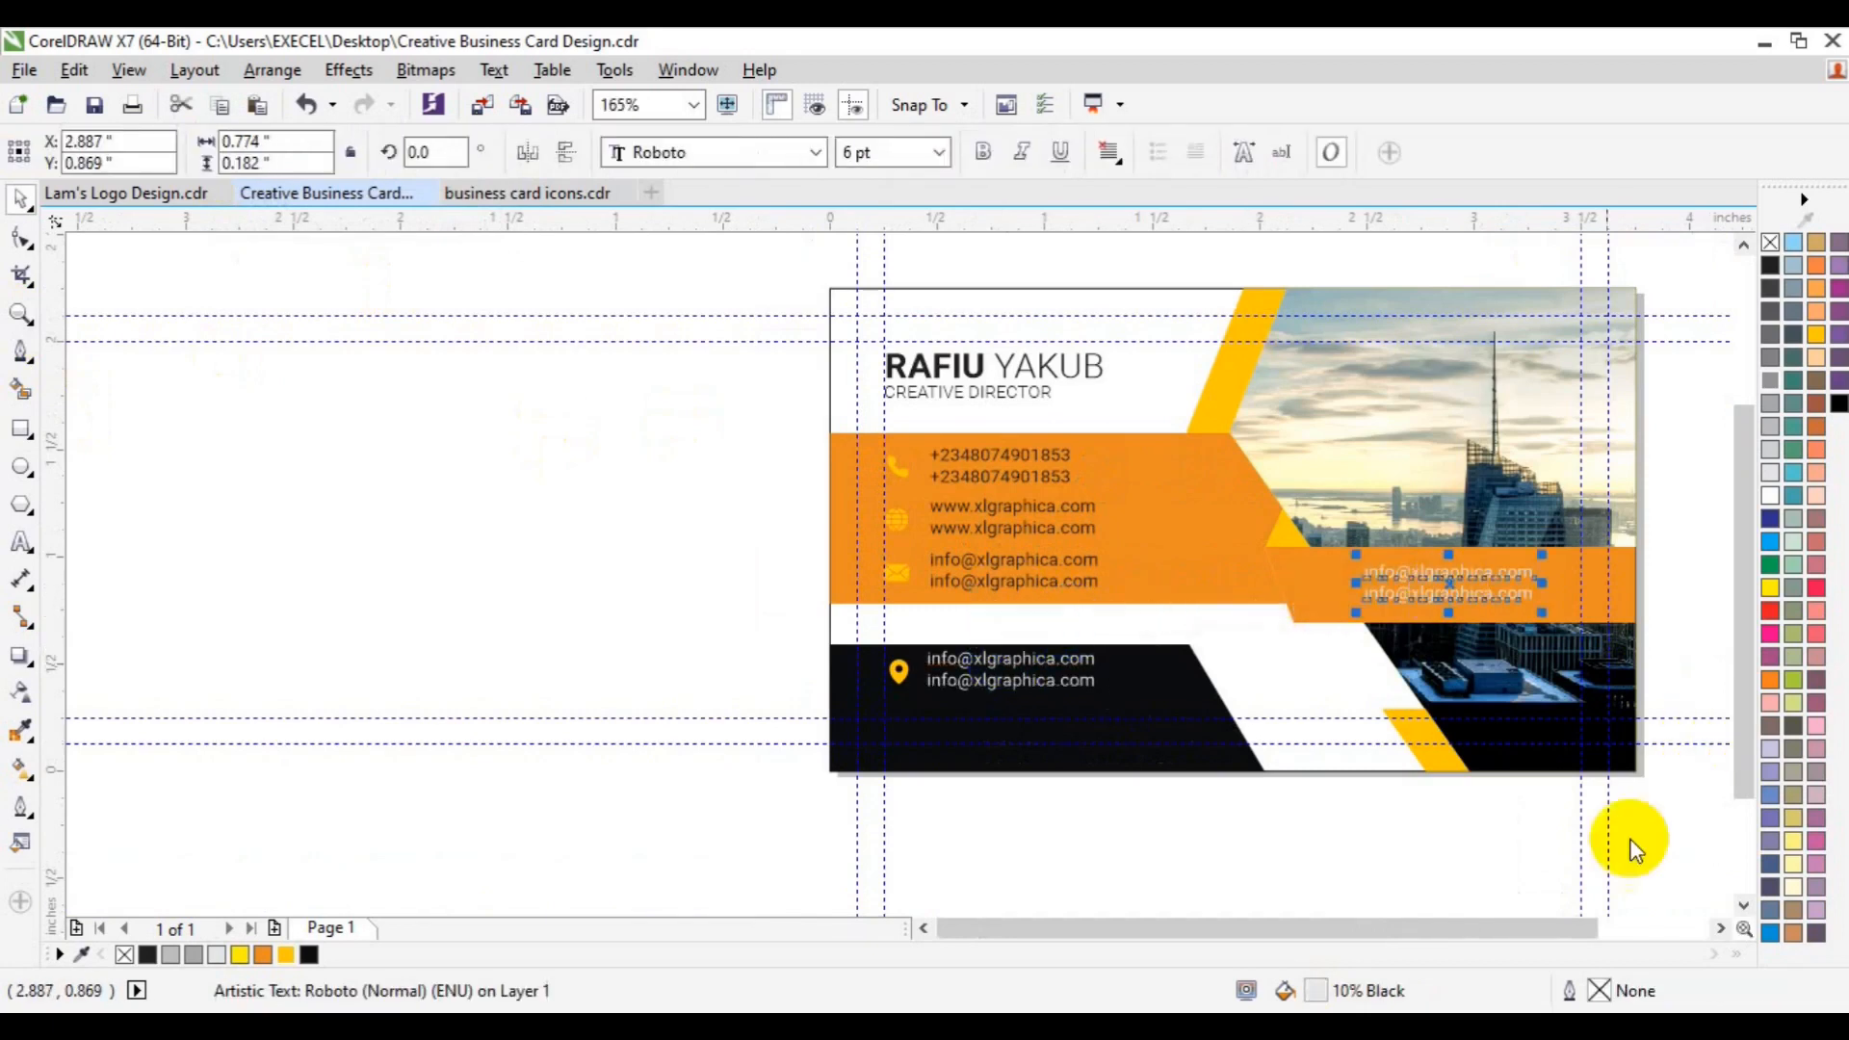
left_click(1722, 928)
left_click(1722, 927)
left_click(23, 542)
key("ctrl+a")
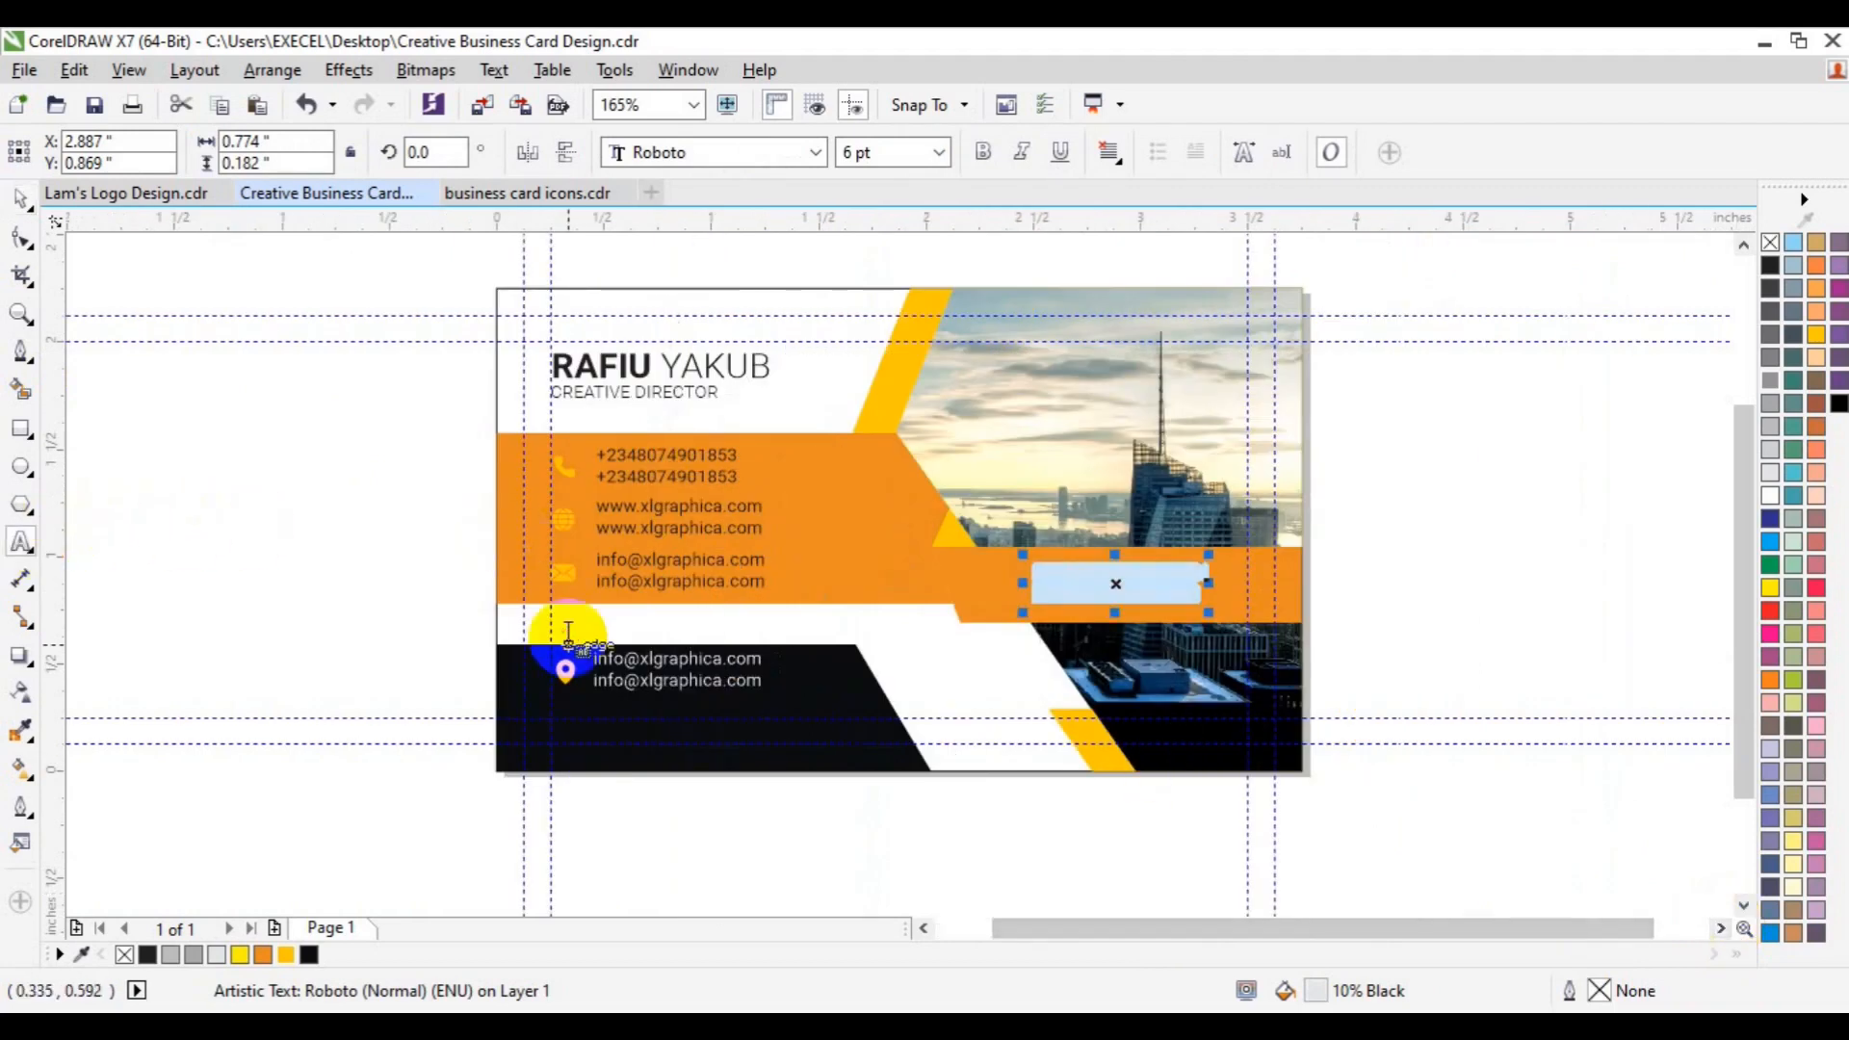
type("EXCEL GRAPHICS")
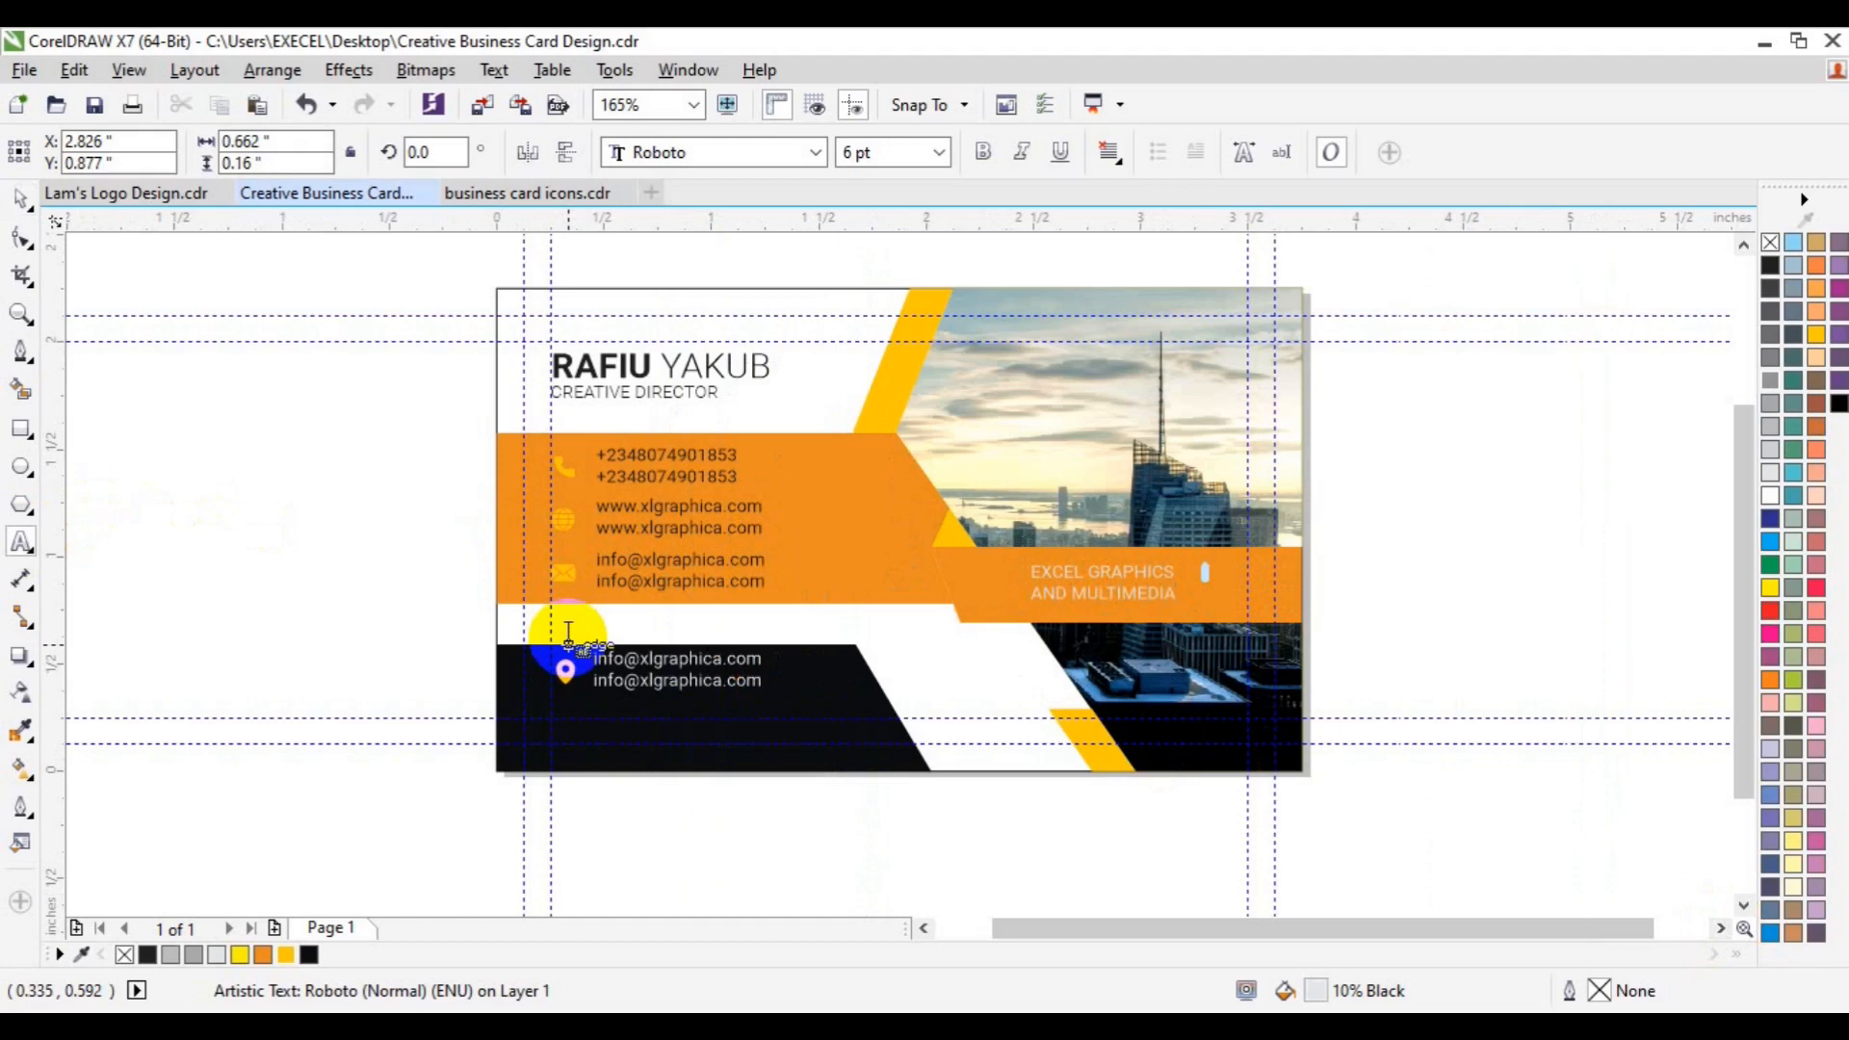
- Make the title near-black, bold and force-justified, centred vertically on the orange banner
key("ctrl+a")
left_click(306, 955)
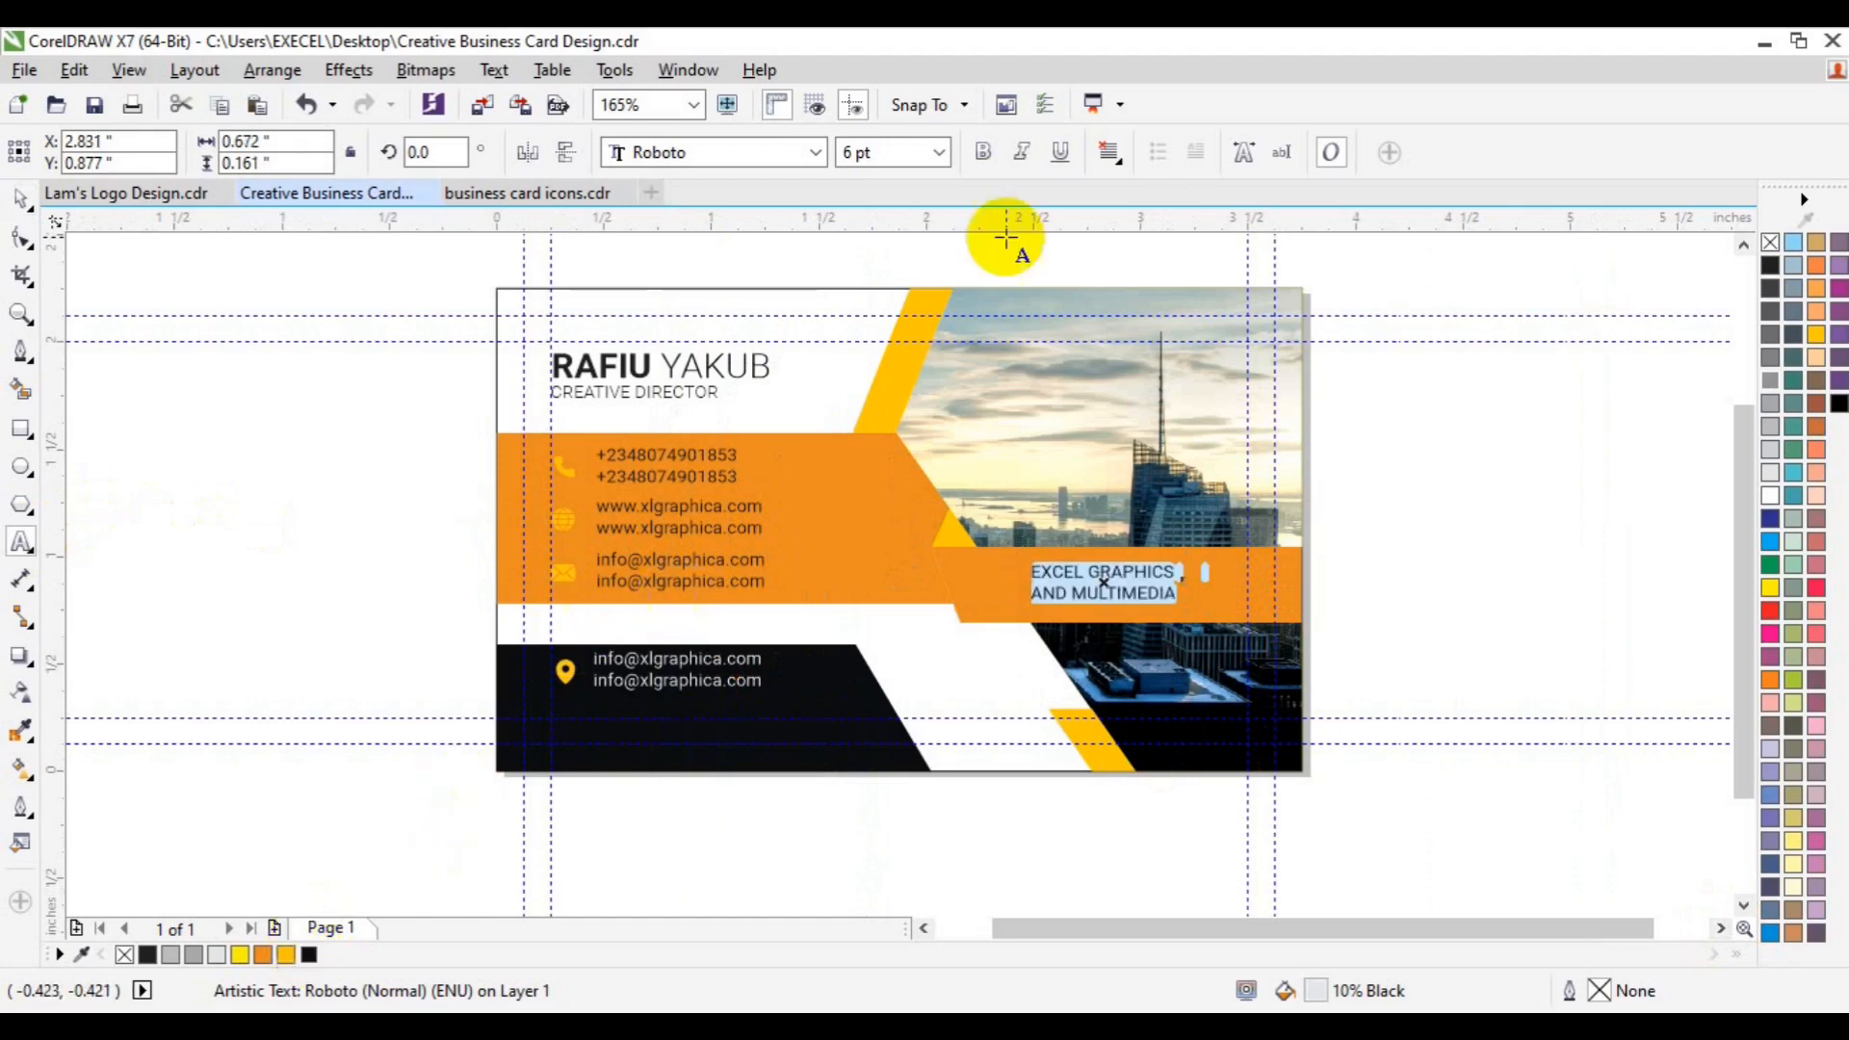
left_click(983, 154)
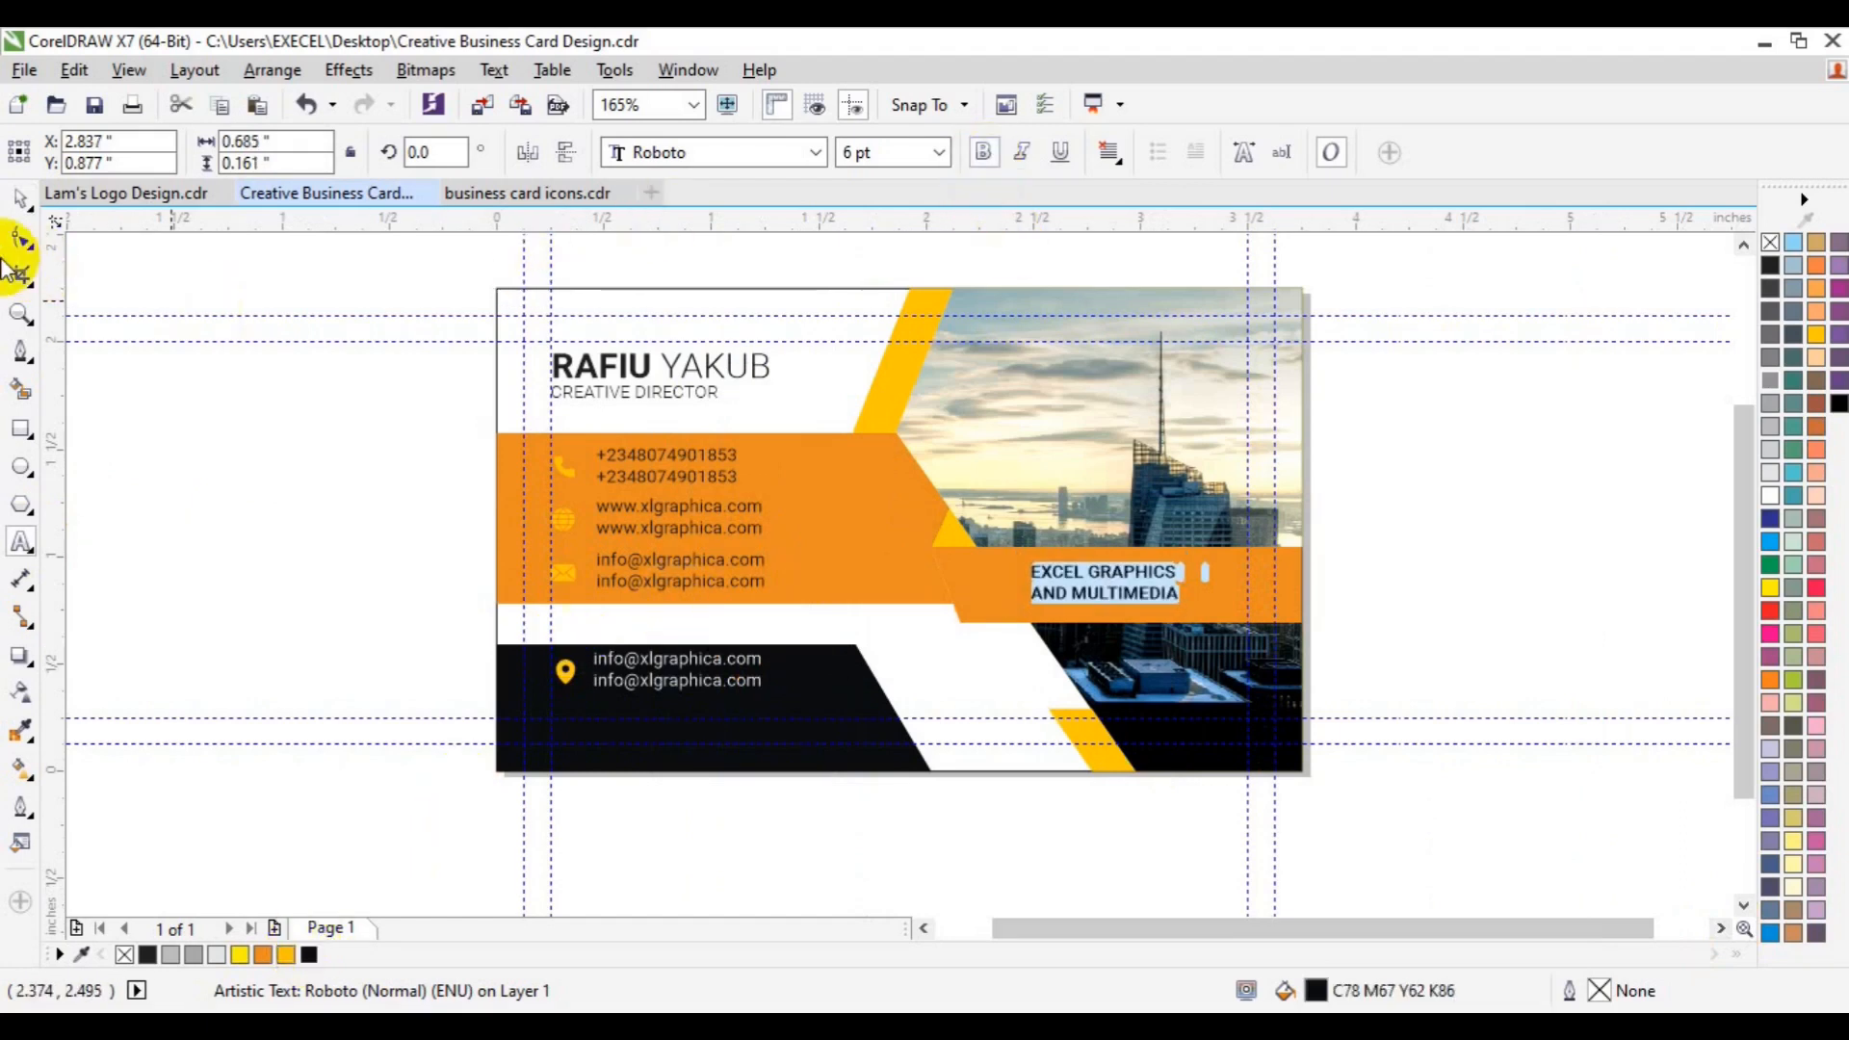
left_click(1098, 156)
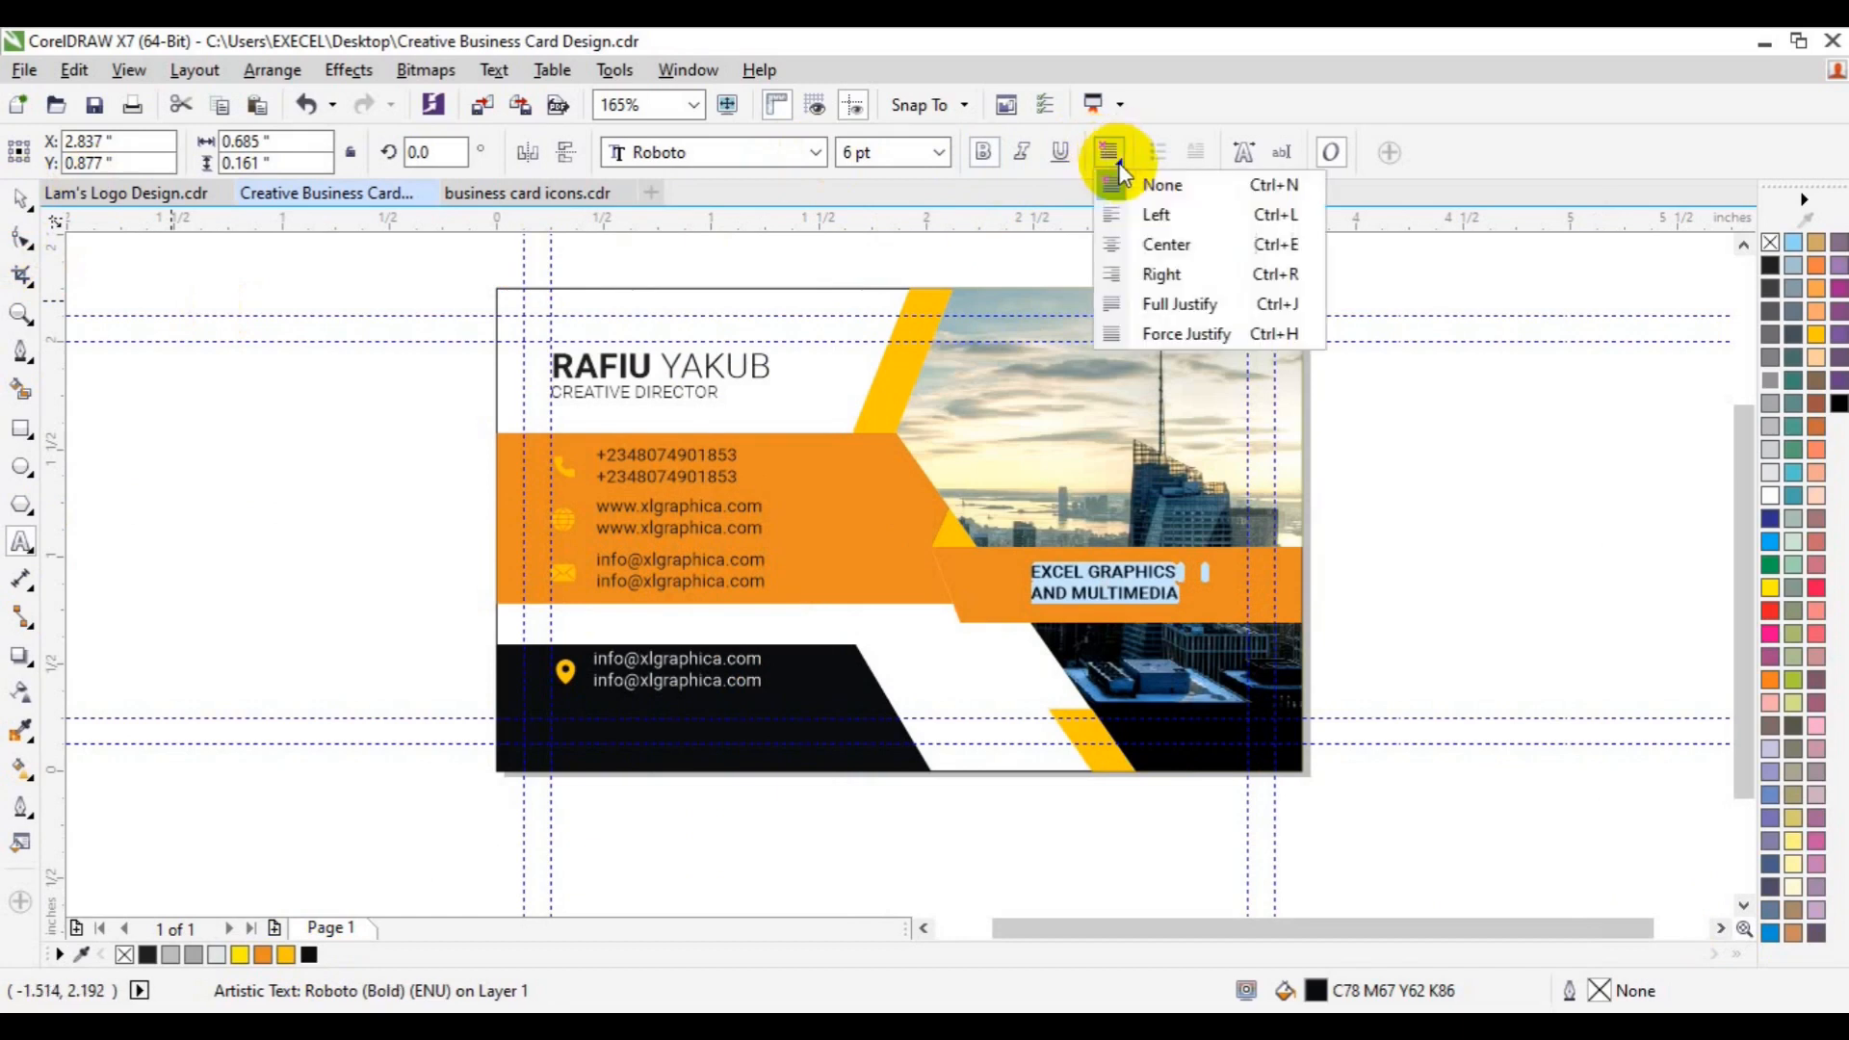
left_click(1183, 327)
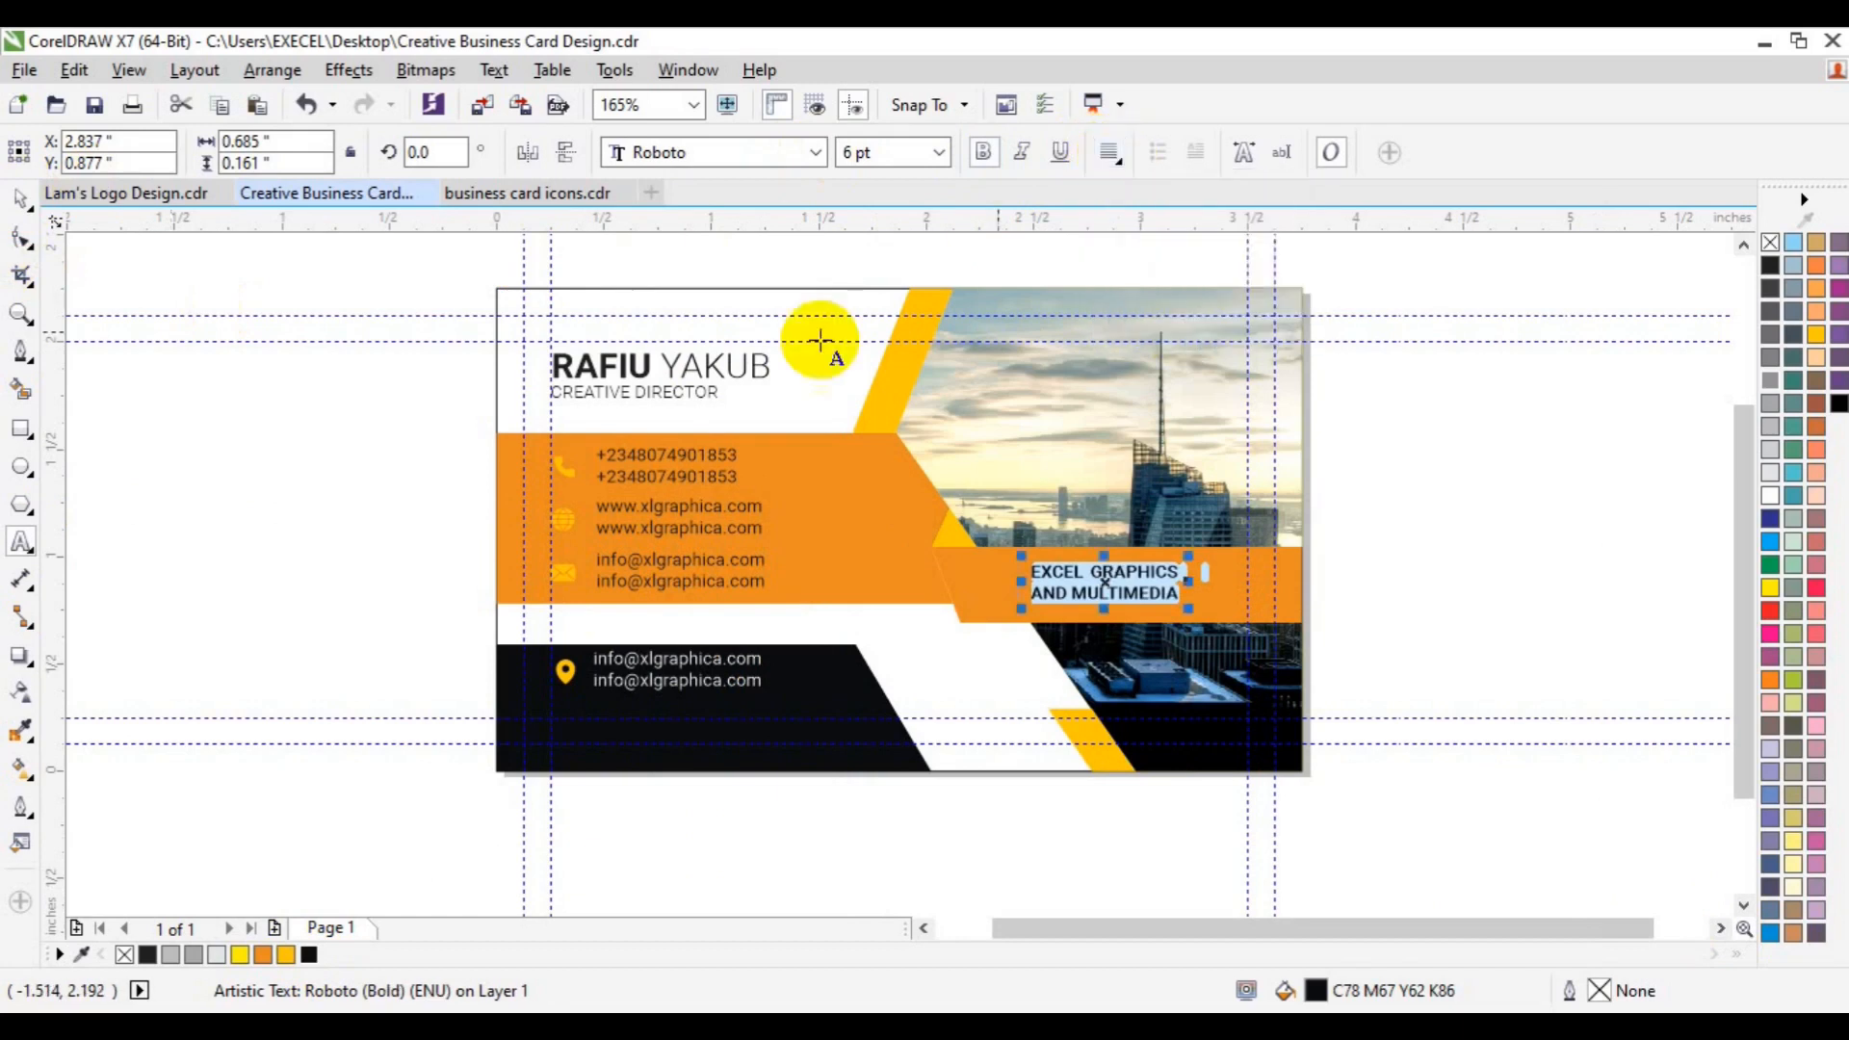
left_click(20, 201)
left_click(1218, 602, "shift")
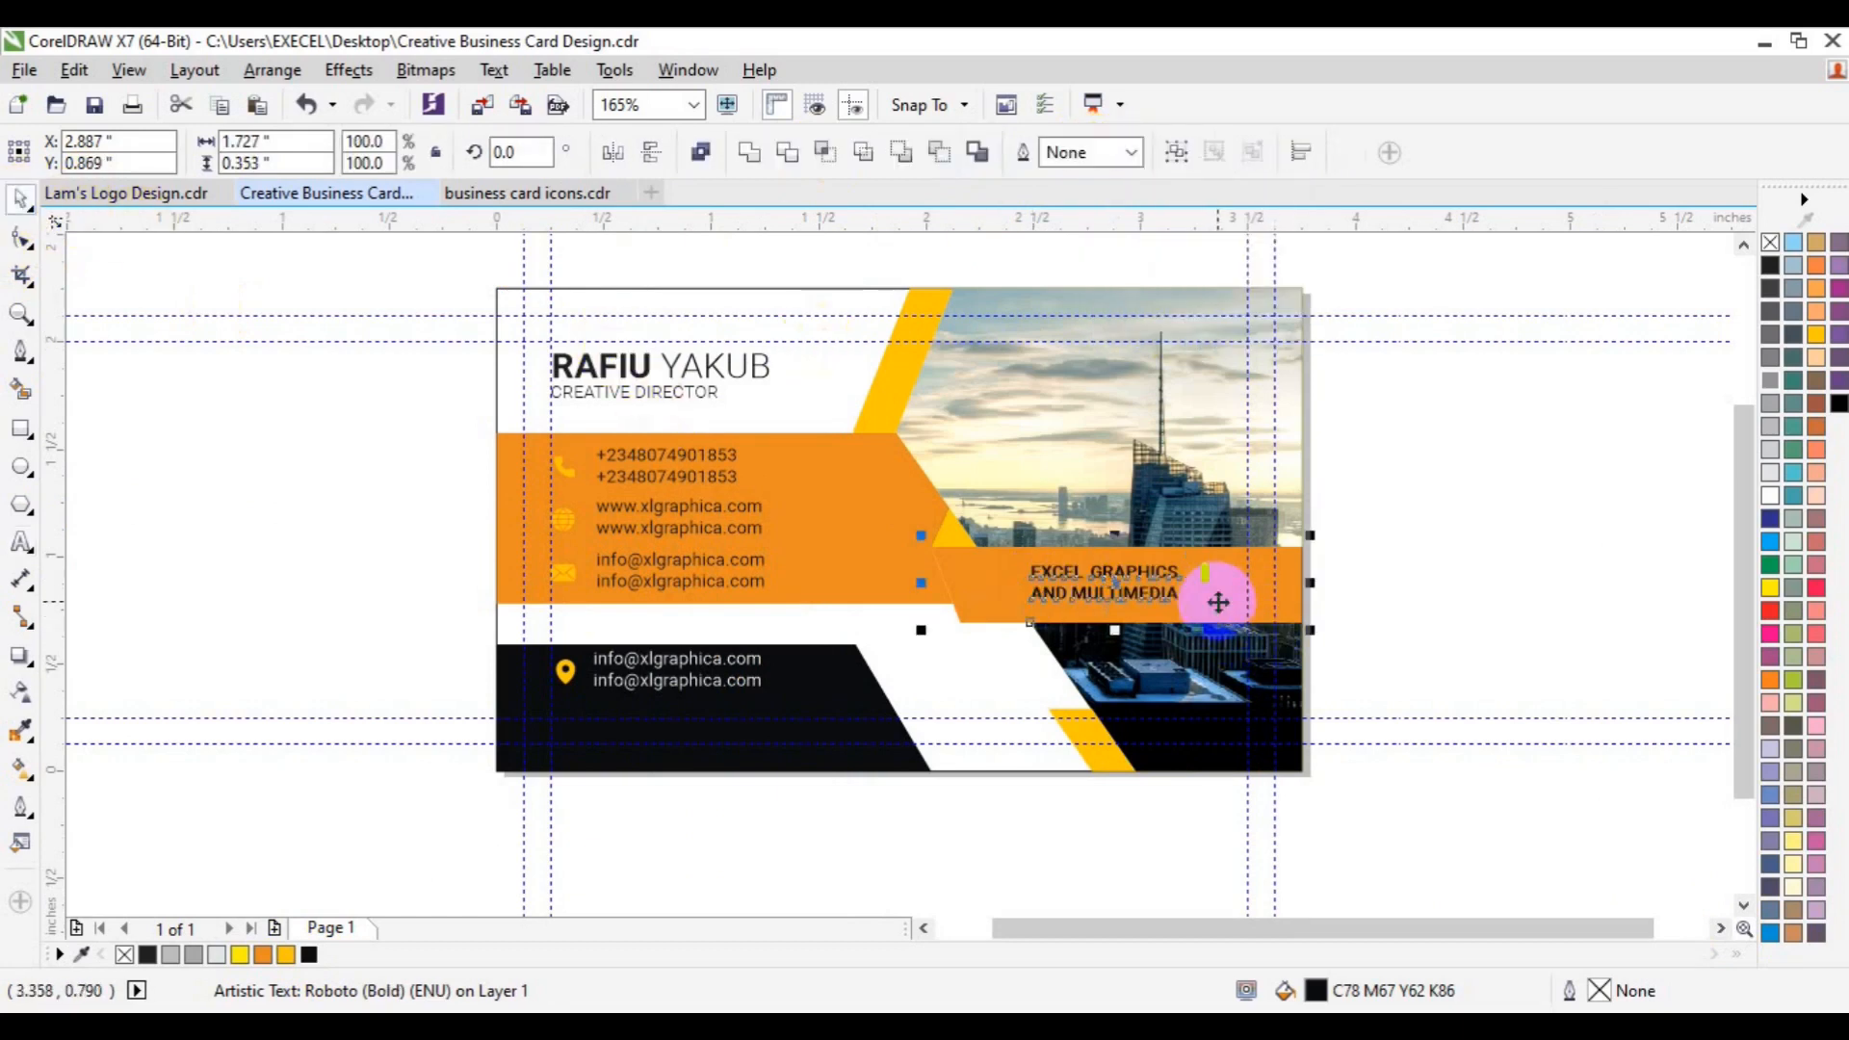
key("e")
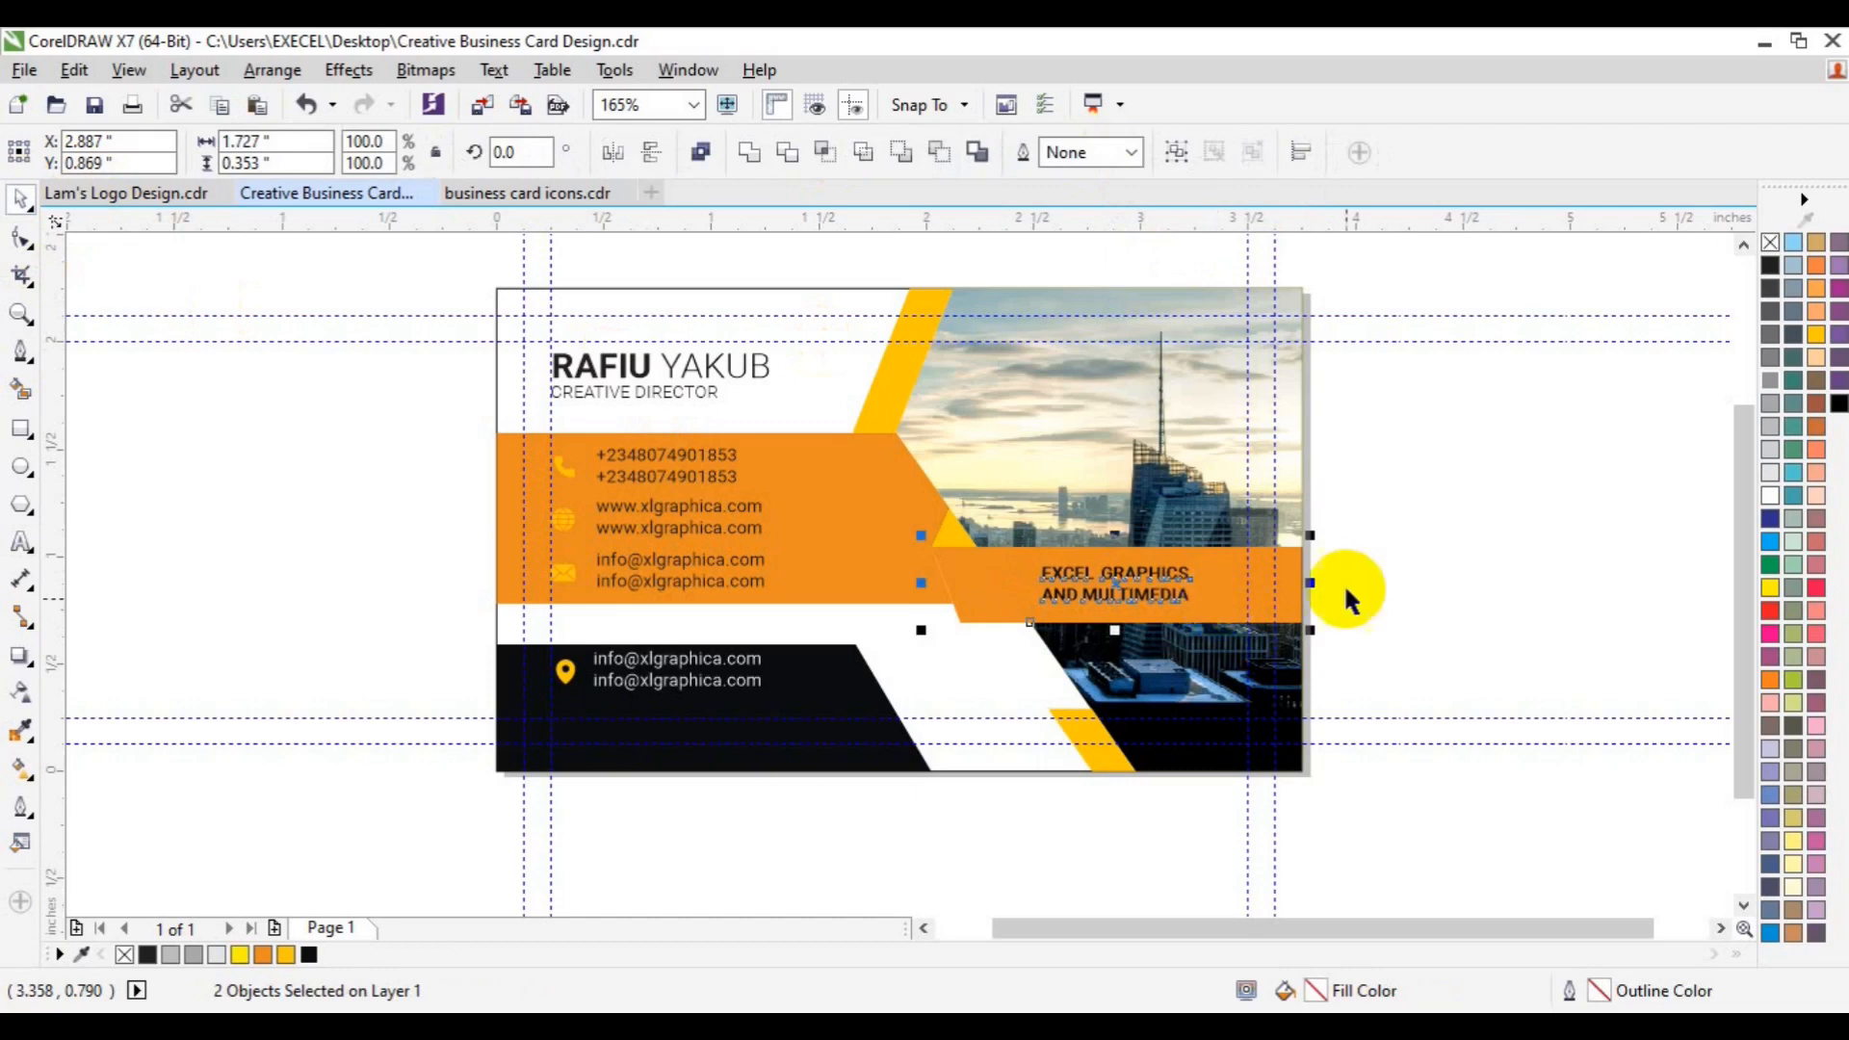
left_click(1533, 621)
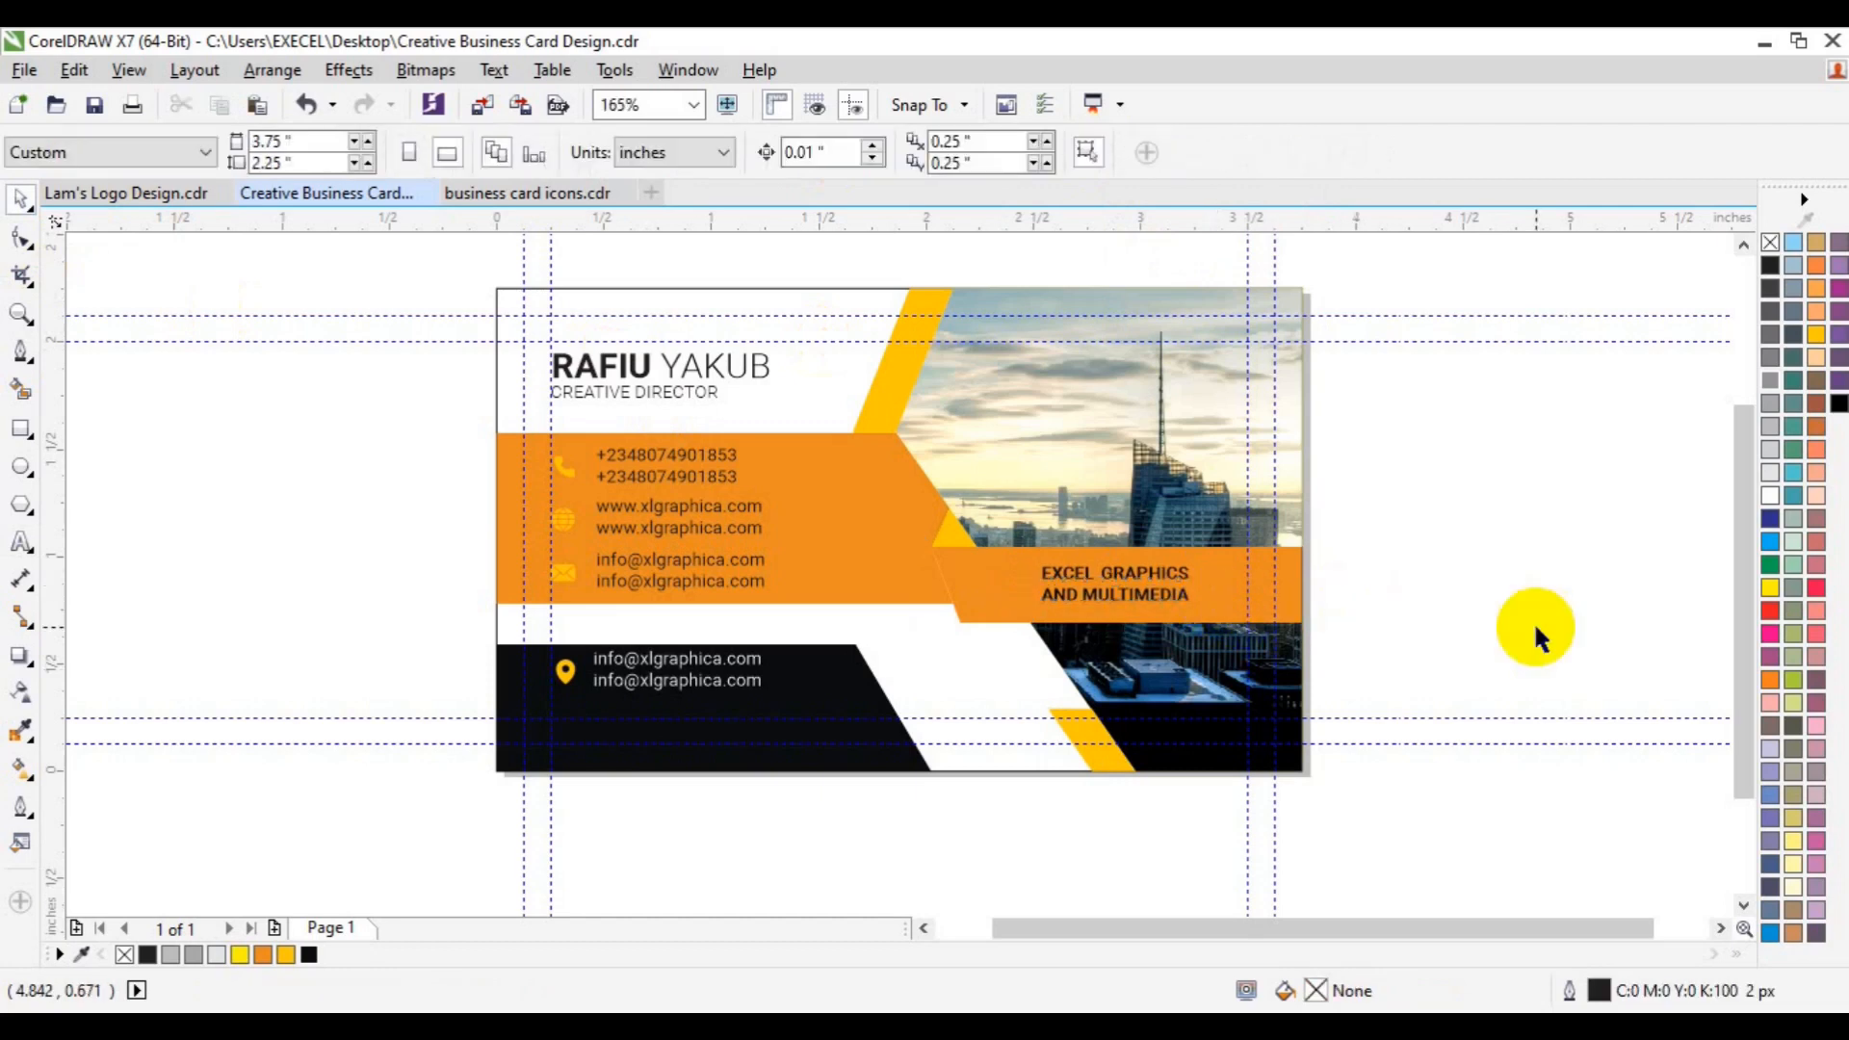
- Save, then delete the name, contact lines, icons and the left orange band
key("ctrl+s")
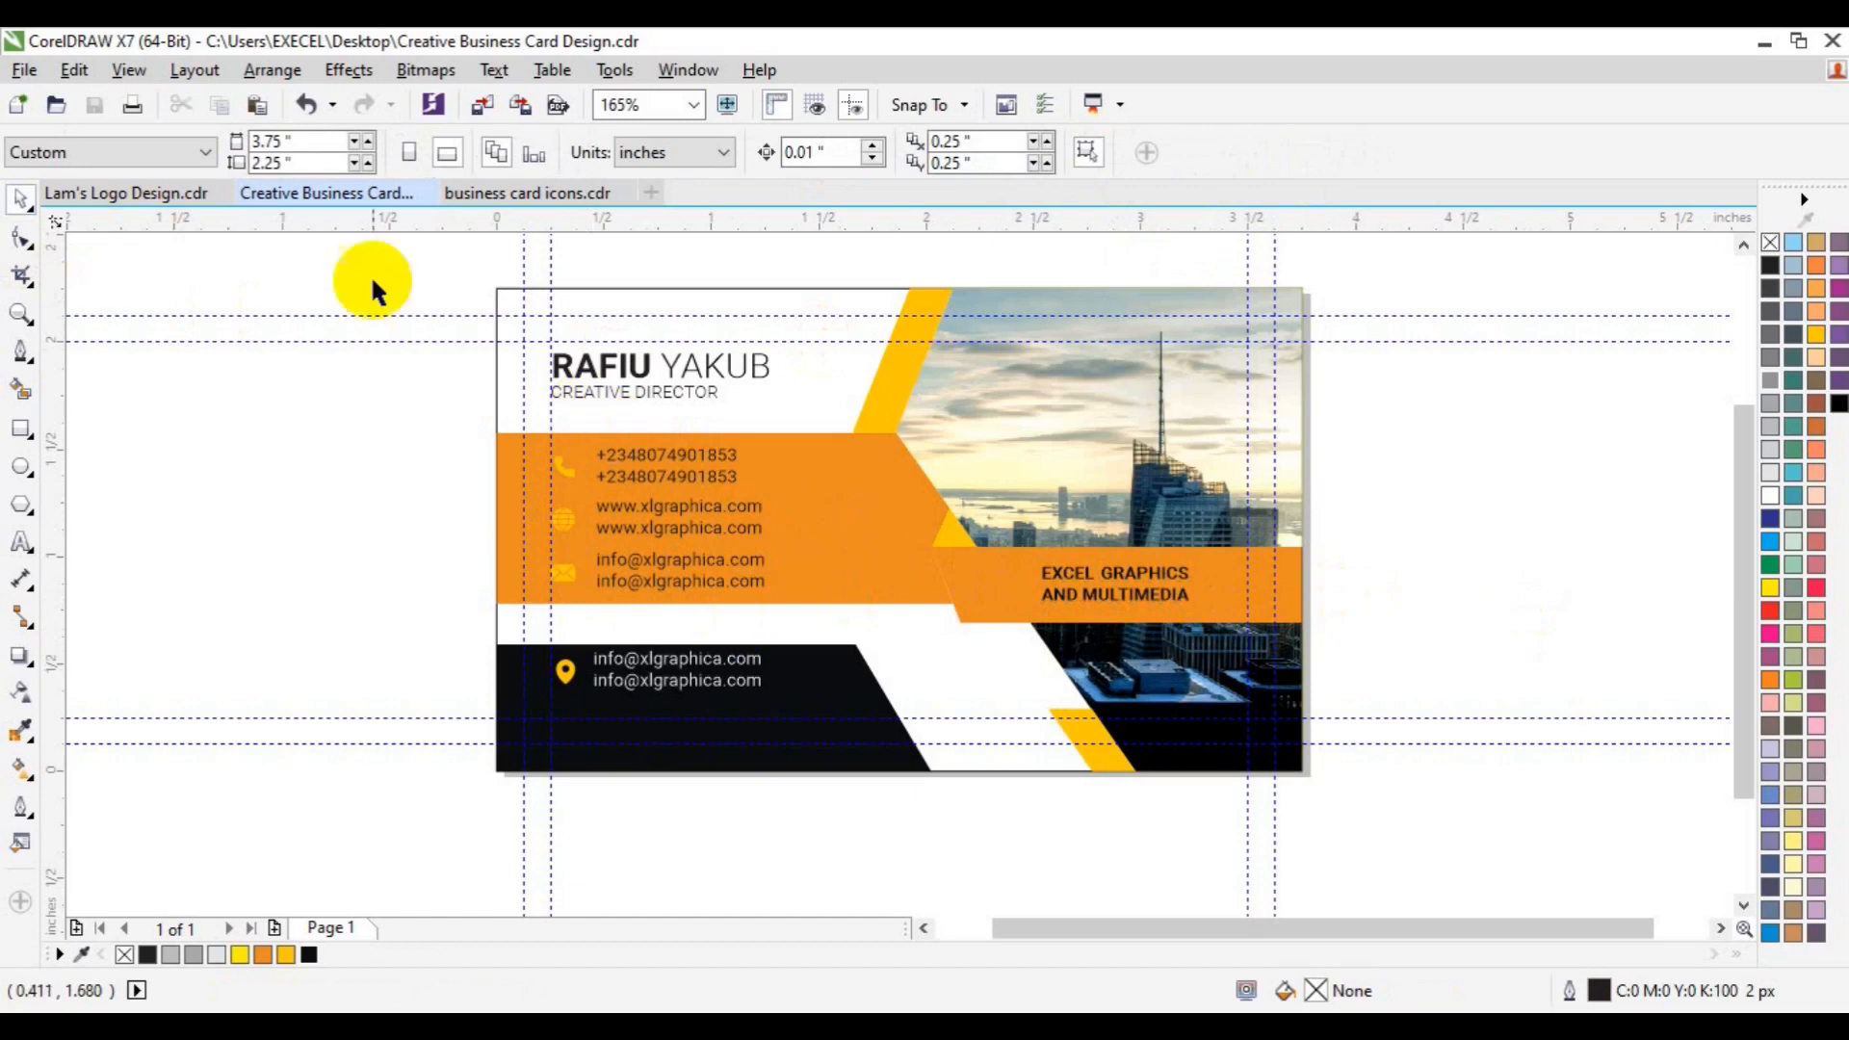
left_click_drag(418, 267, 791, 710)
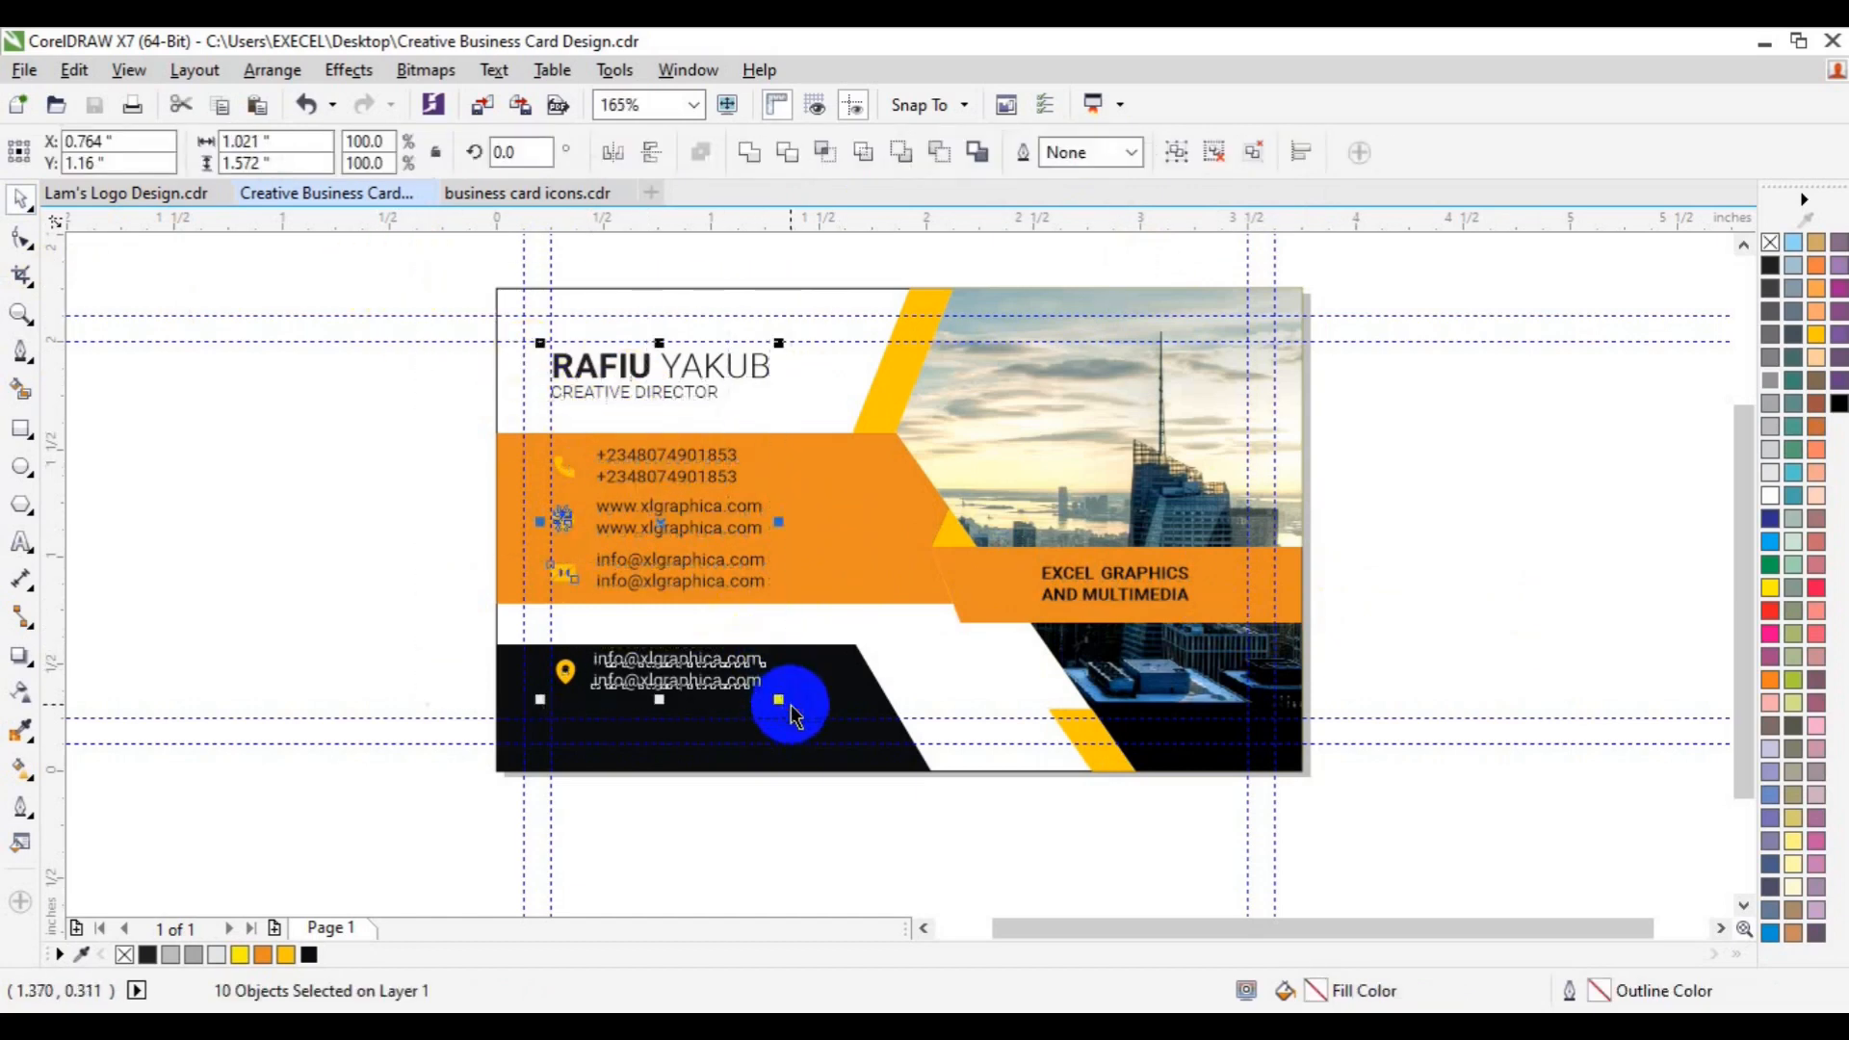
key("Delete")
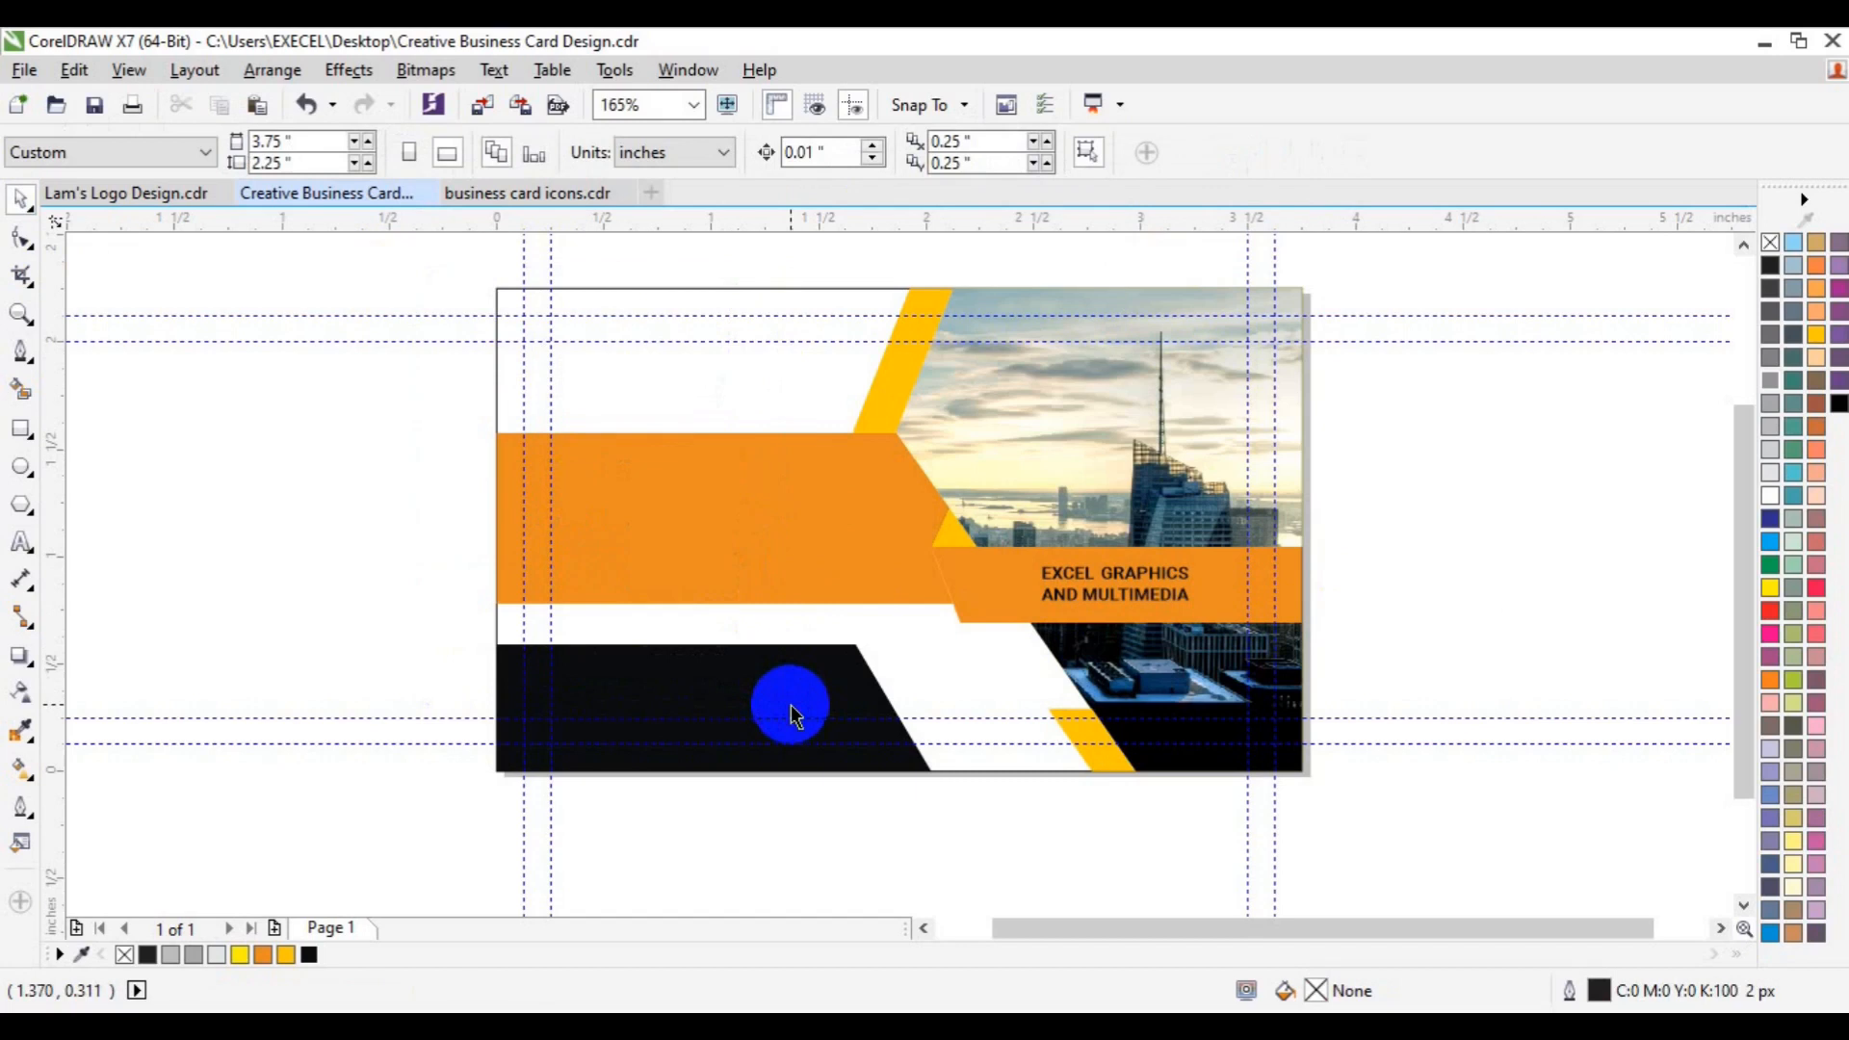
left_click(767, 581)
key("Delete")
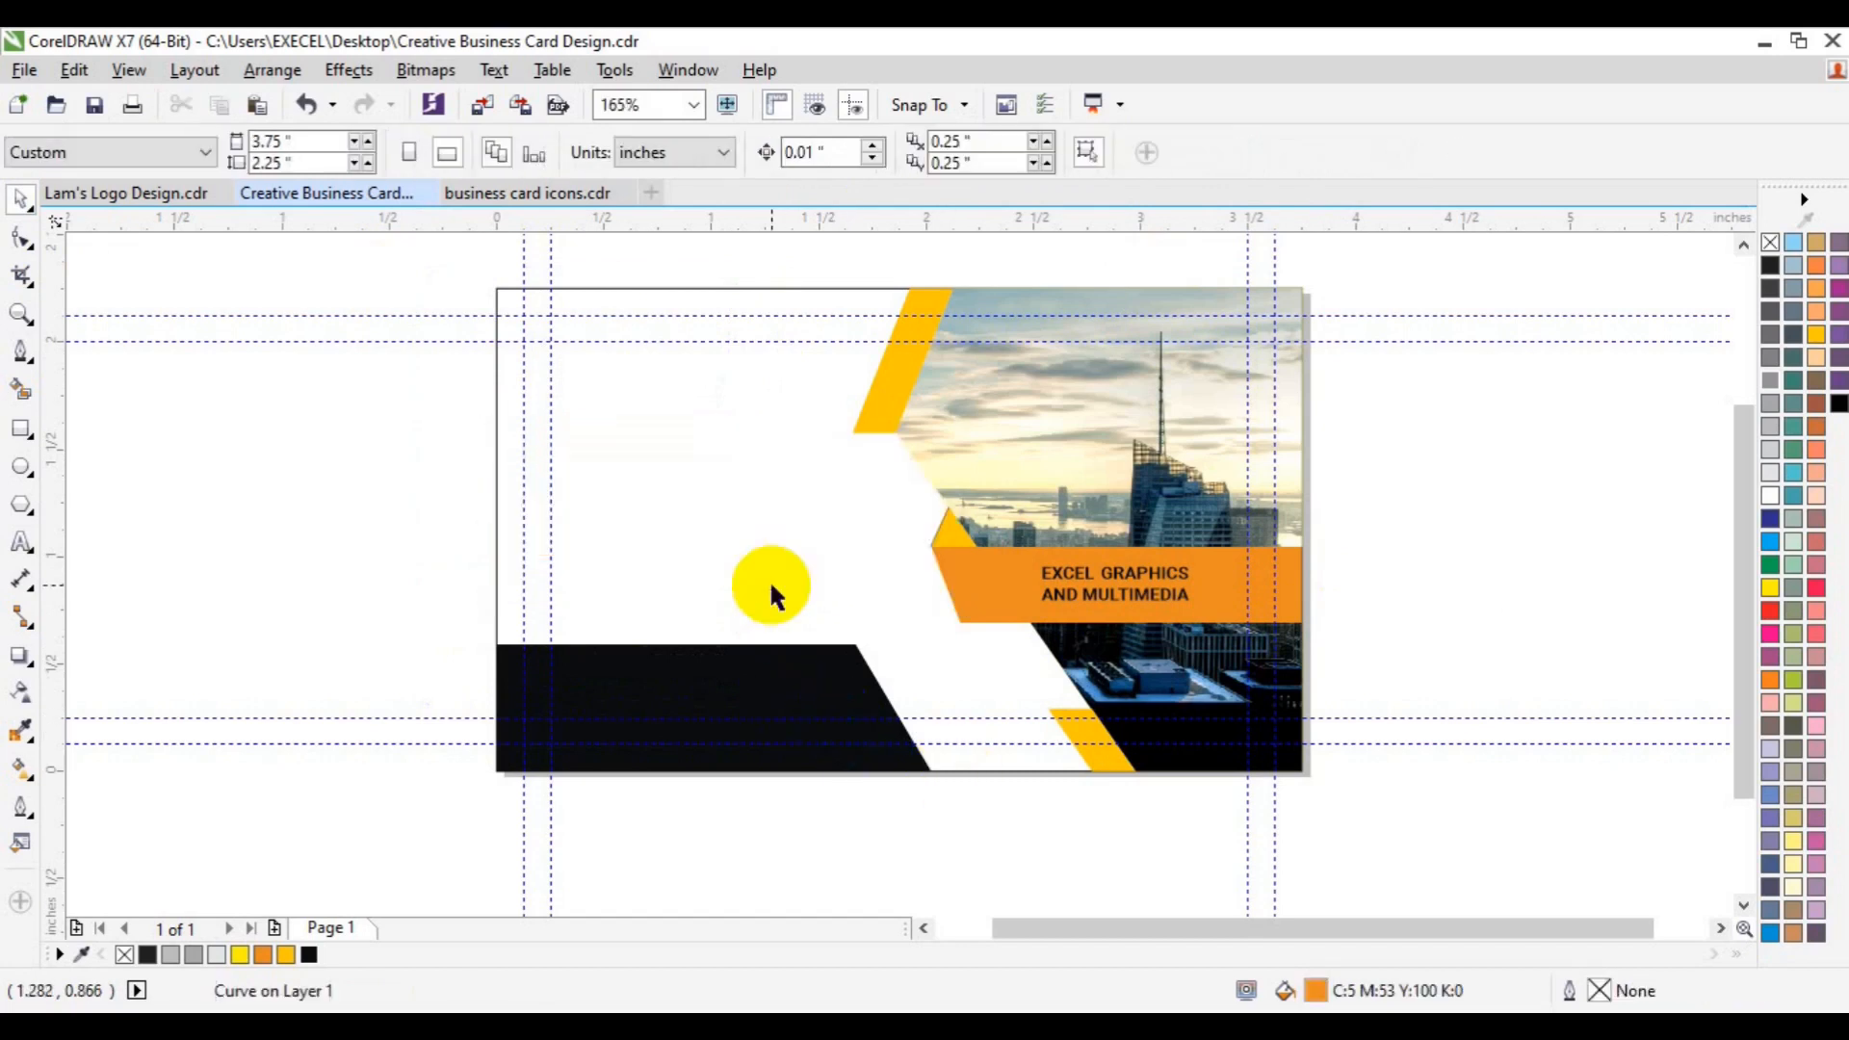
- Move the title to the white left side, enlarge it to about 9.26 pt and centre it vertically
left_click_drag(742, 268, 1398, 790)
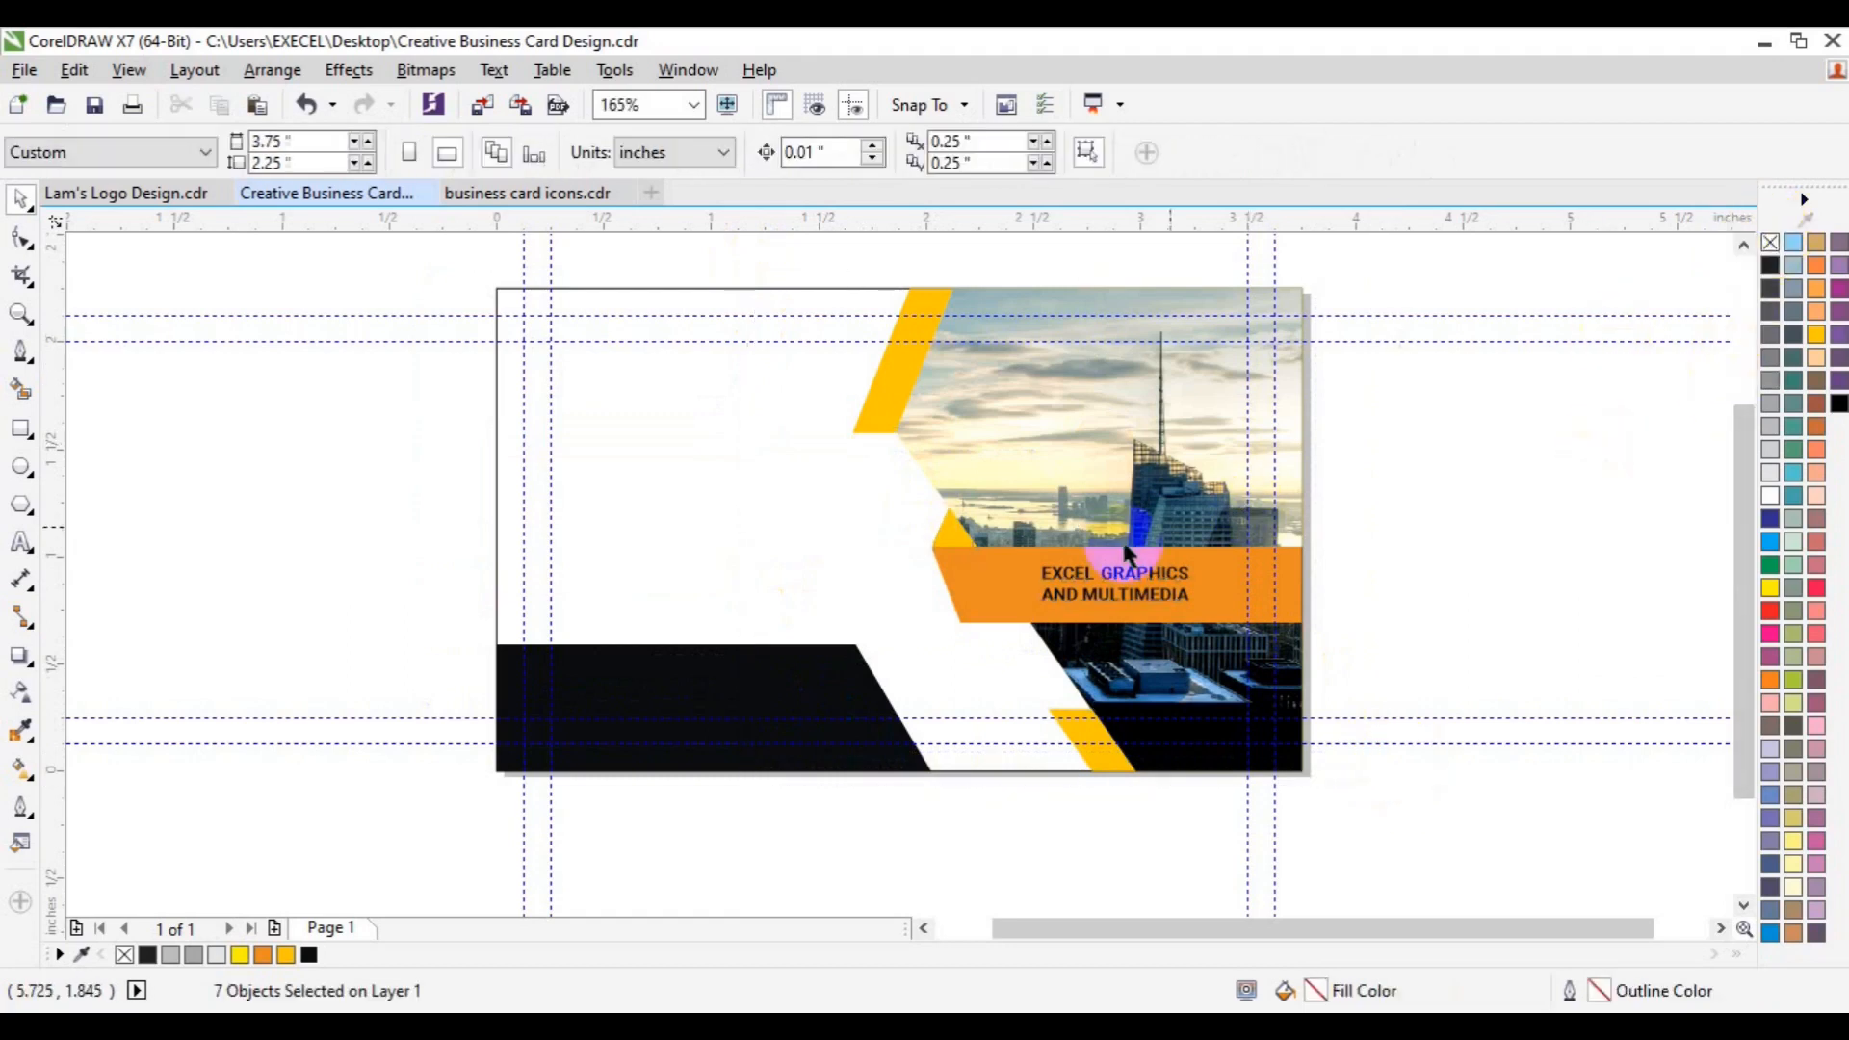
left_click(1081, 595)
left_click_drag(1080, 595, 674, 524)
left_click_drag(786, 532, 825, 546)
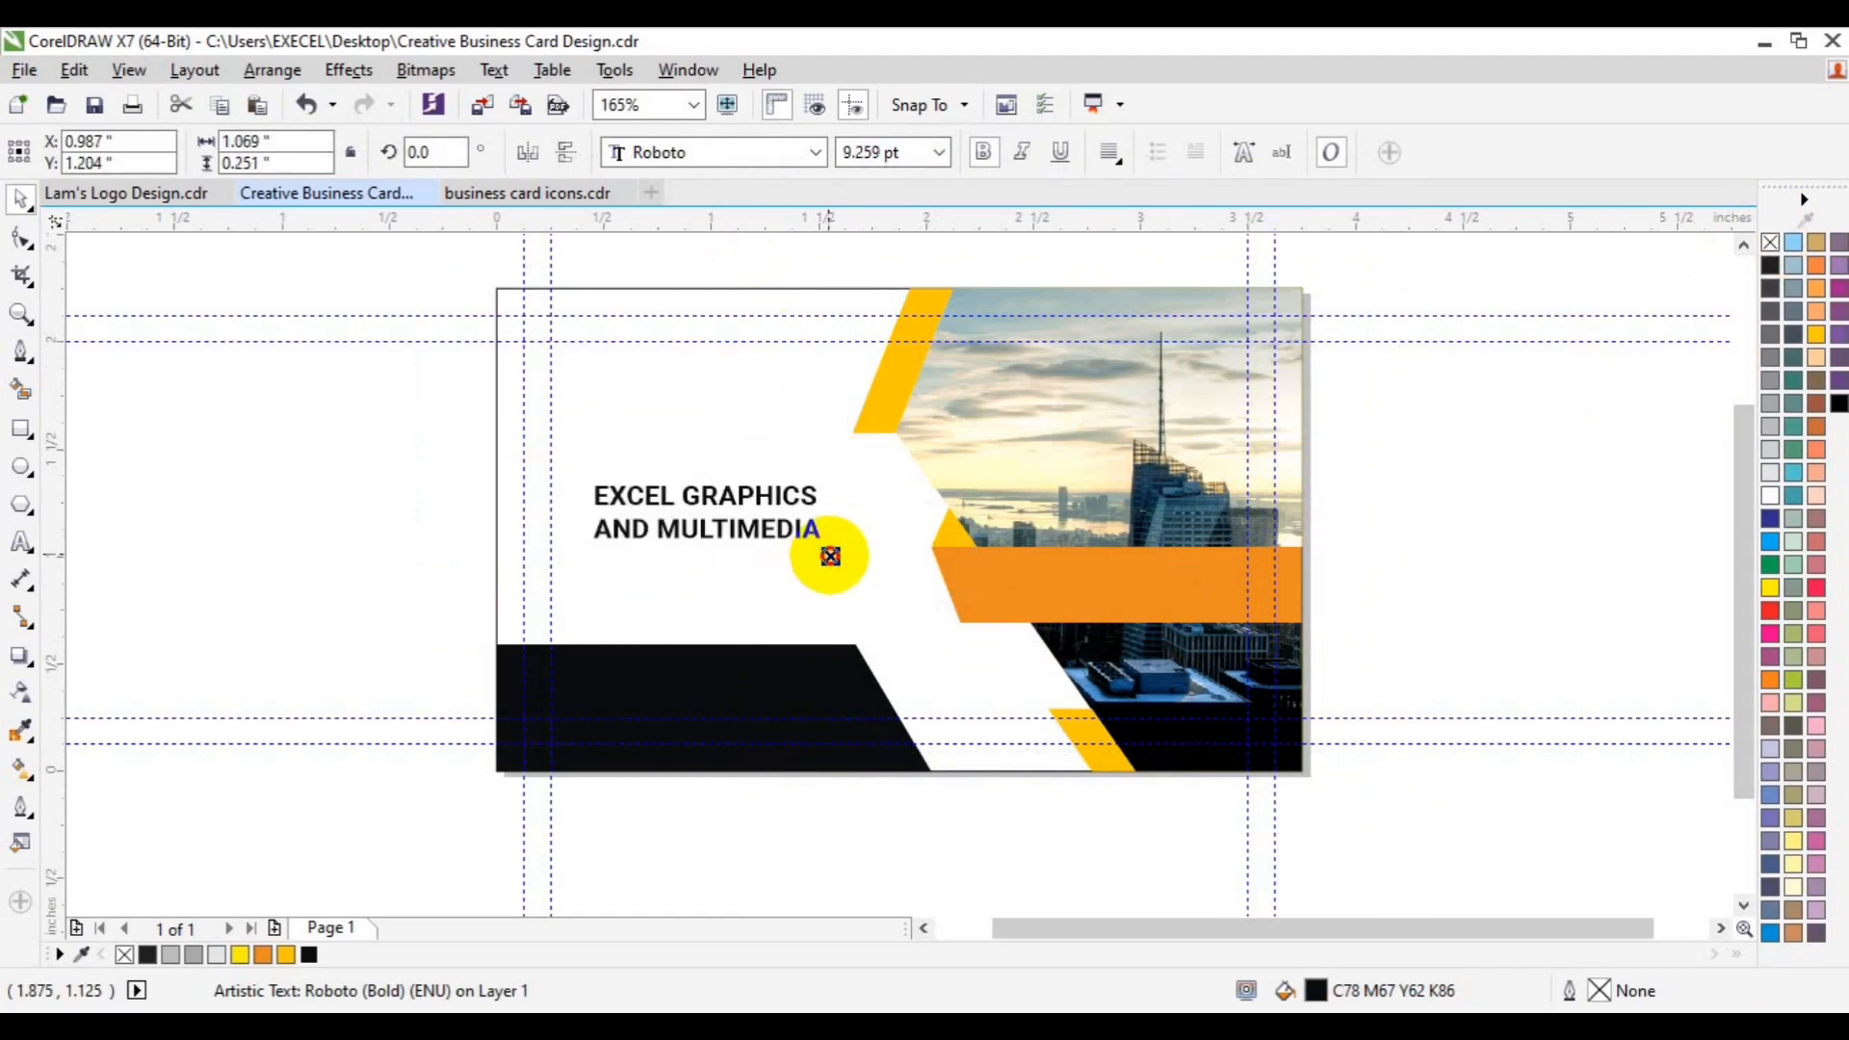
left_click(938, 626, "shift")
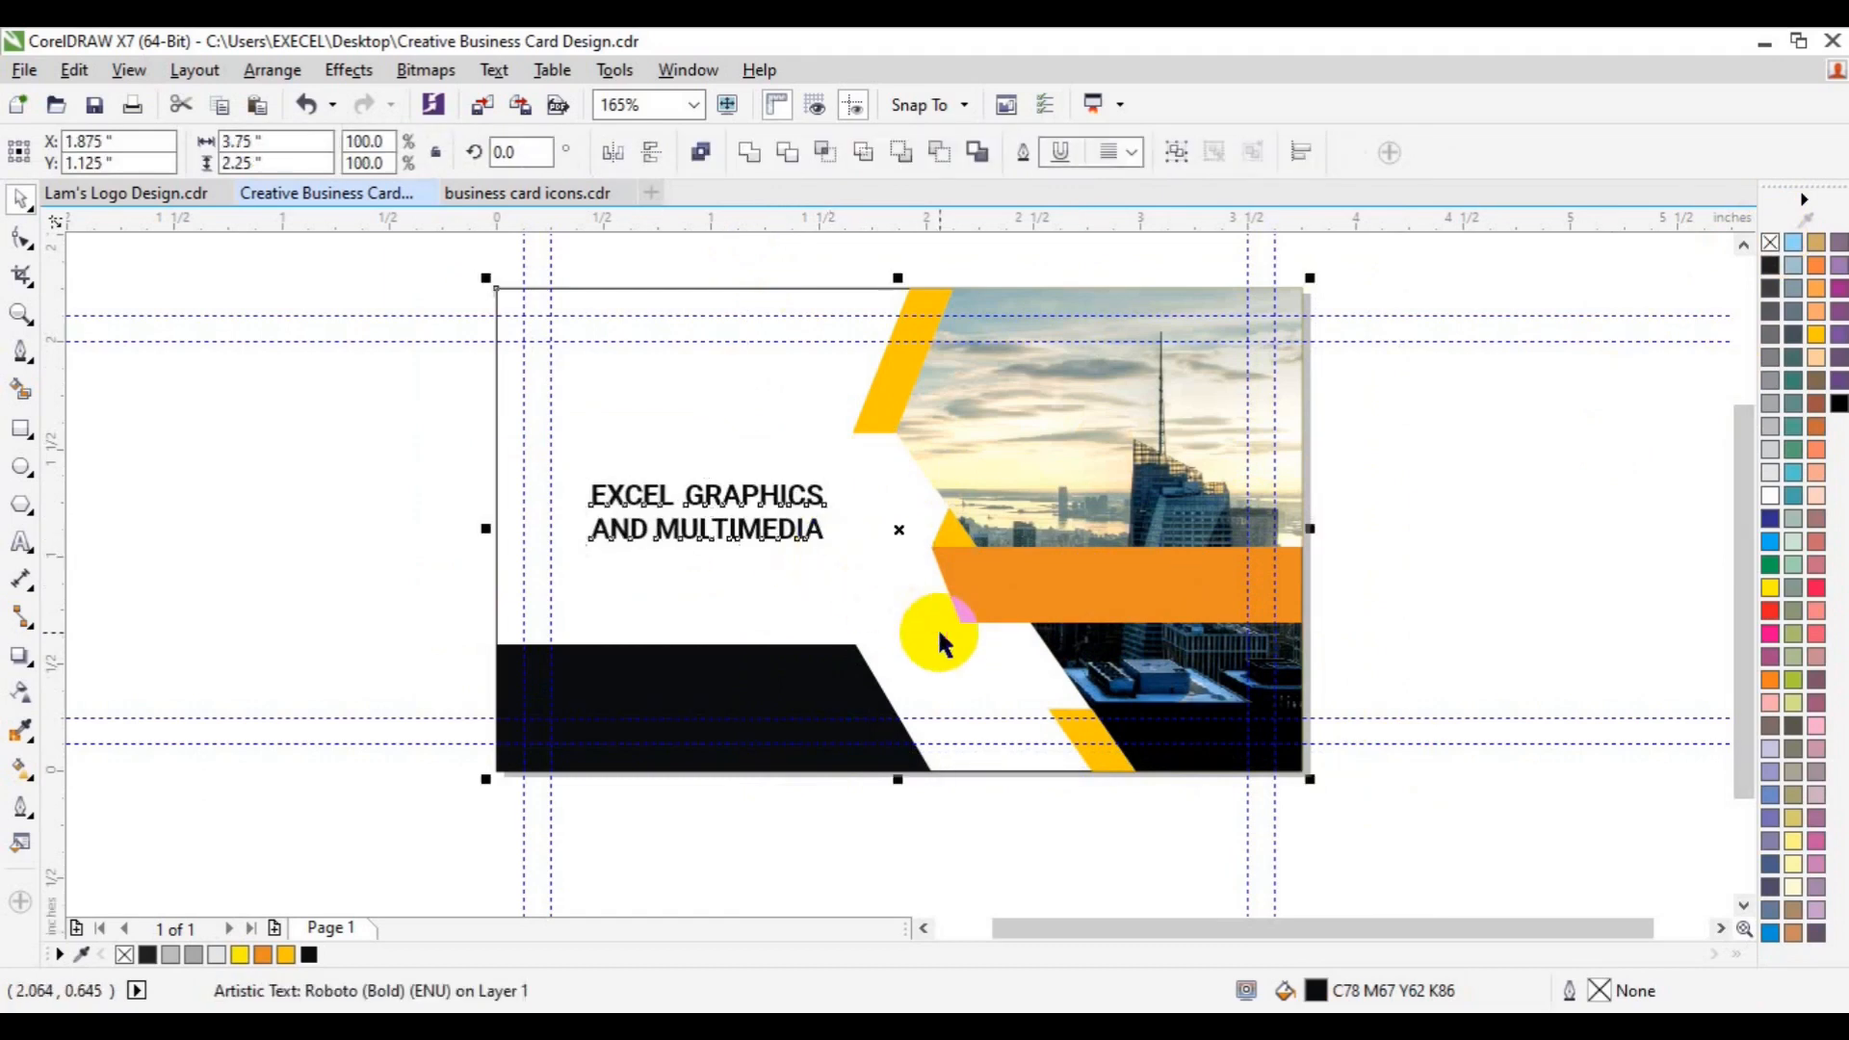
key("c")
key("ctrl+z")
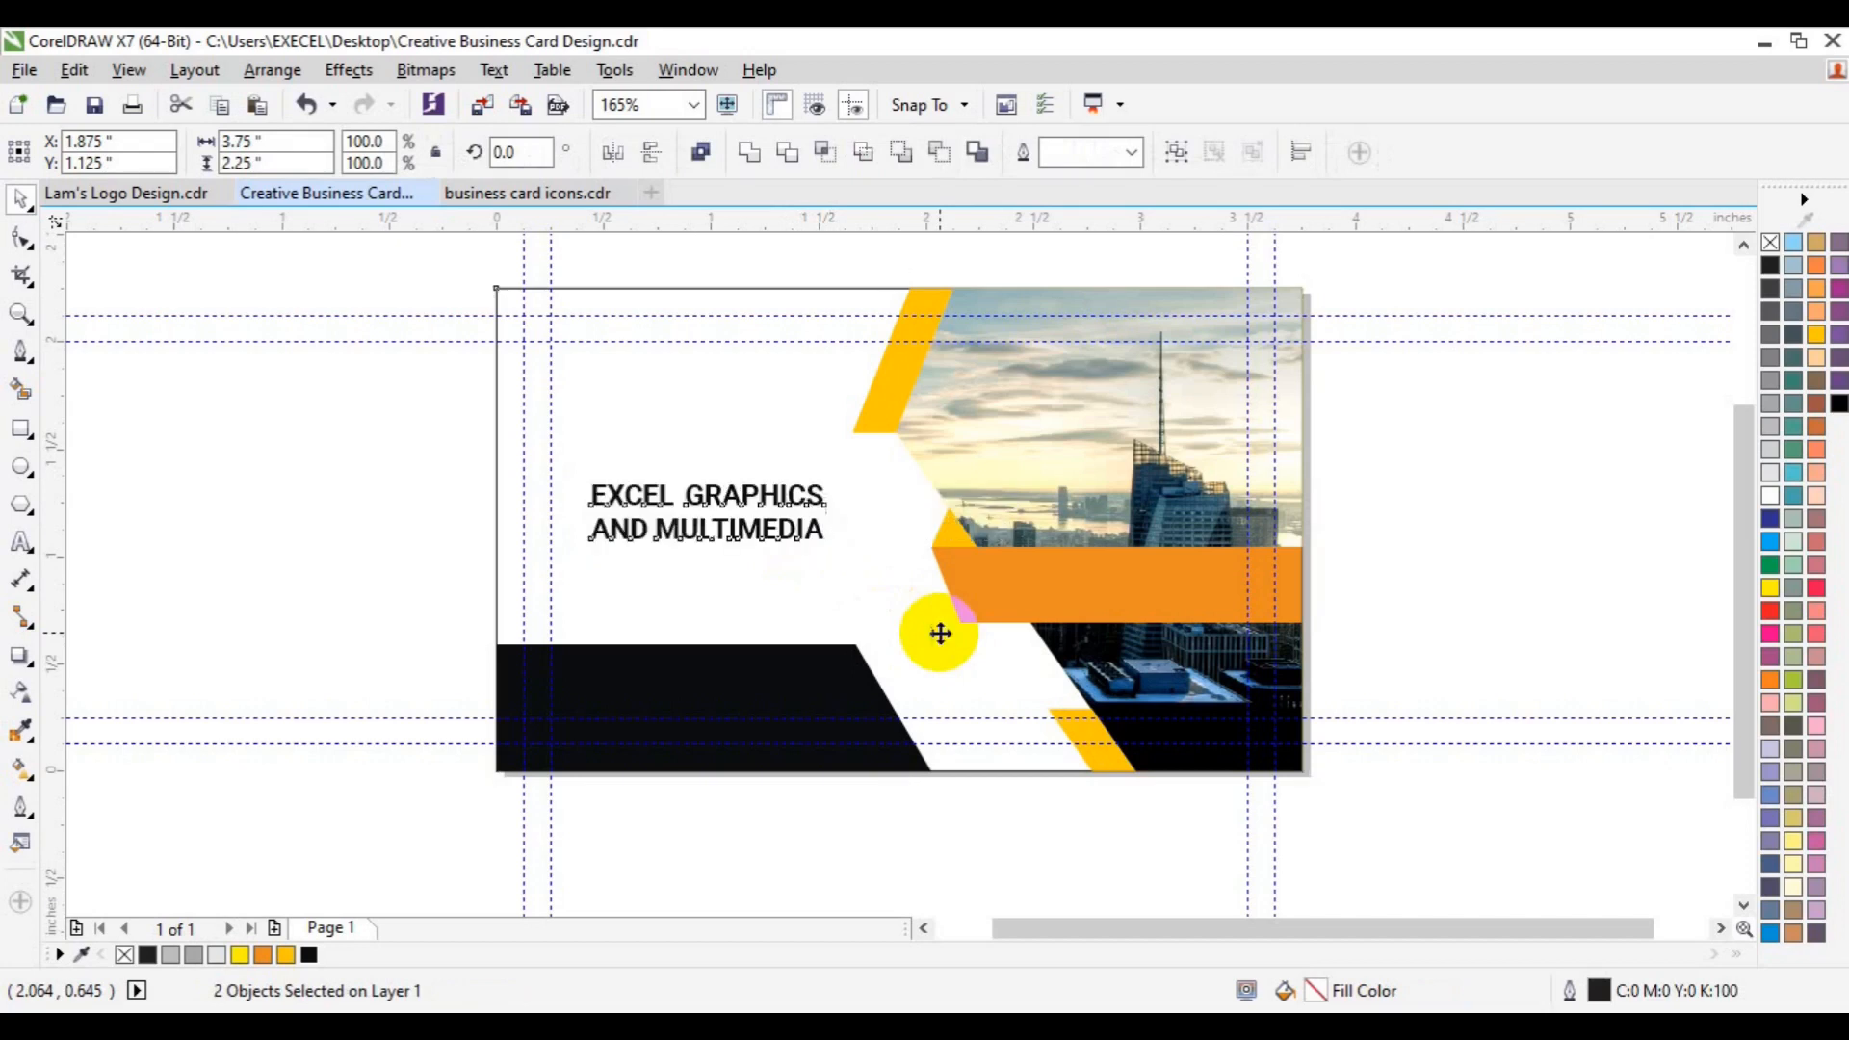
key("e")
left_click(1386, 603)
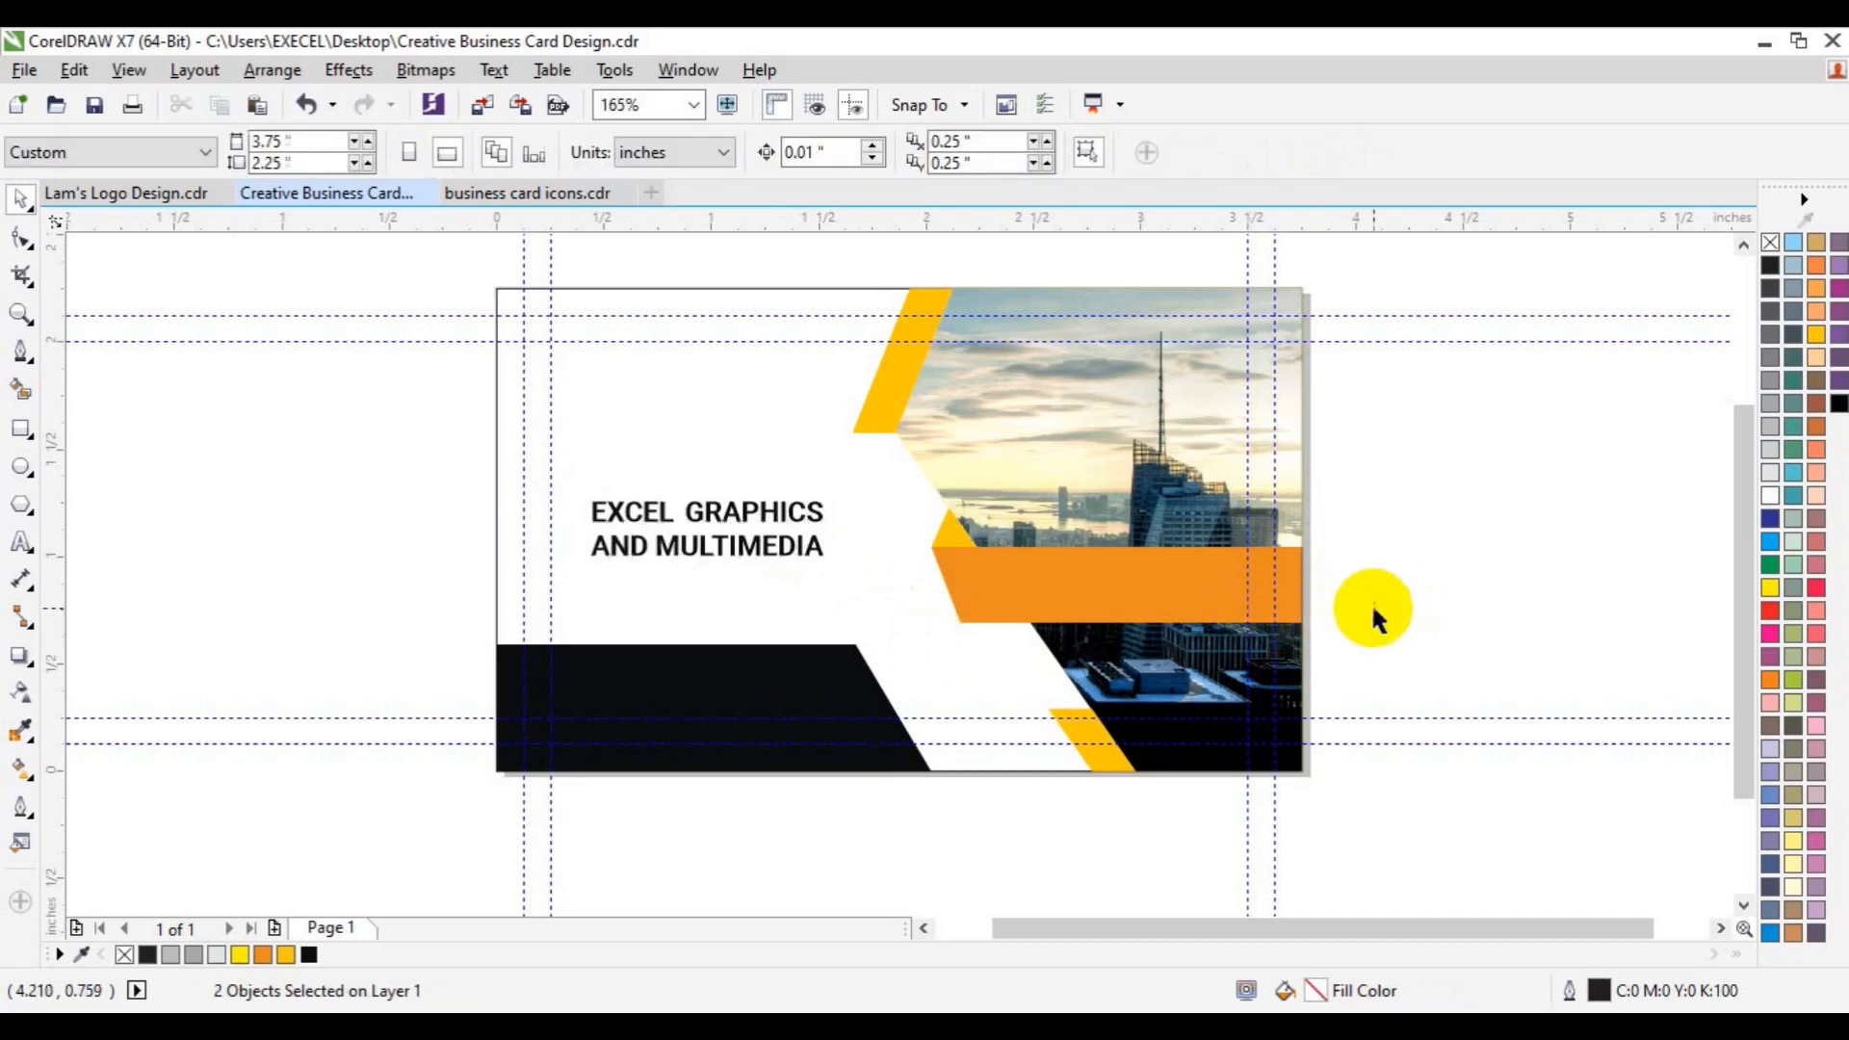
- Import images3.png and place the QR code on the card at about 0.385 inch square
left_click(478, 104)
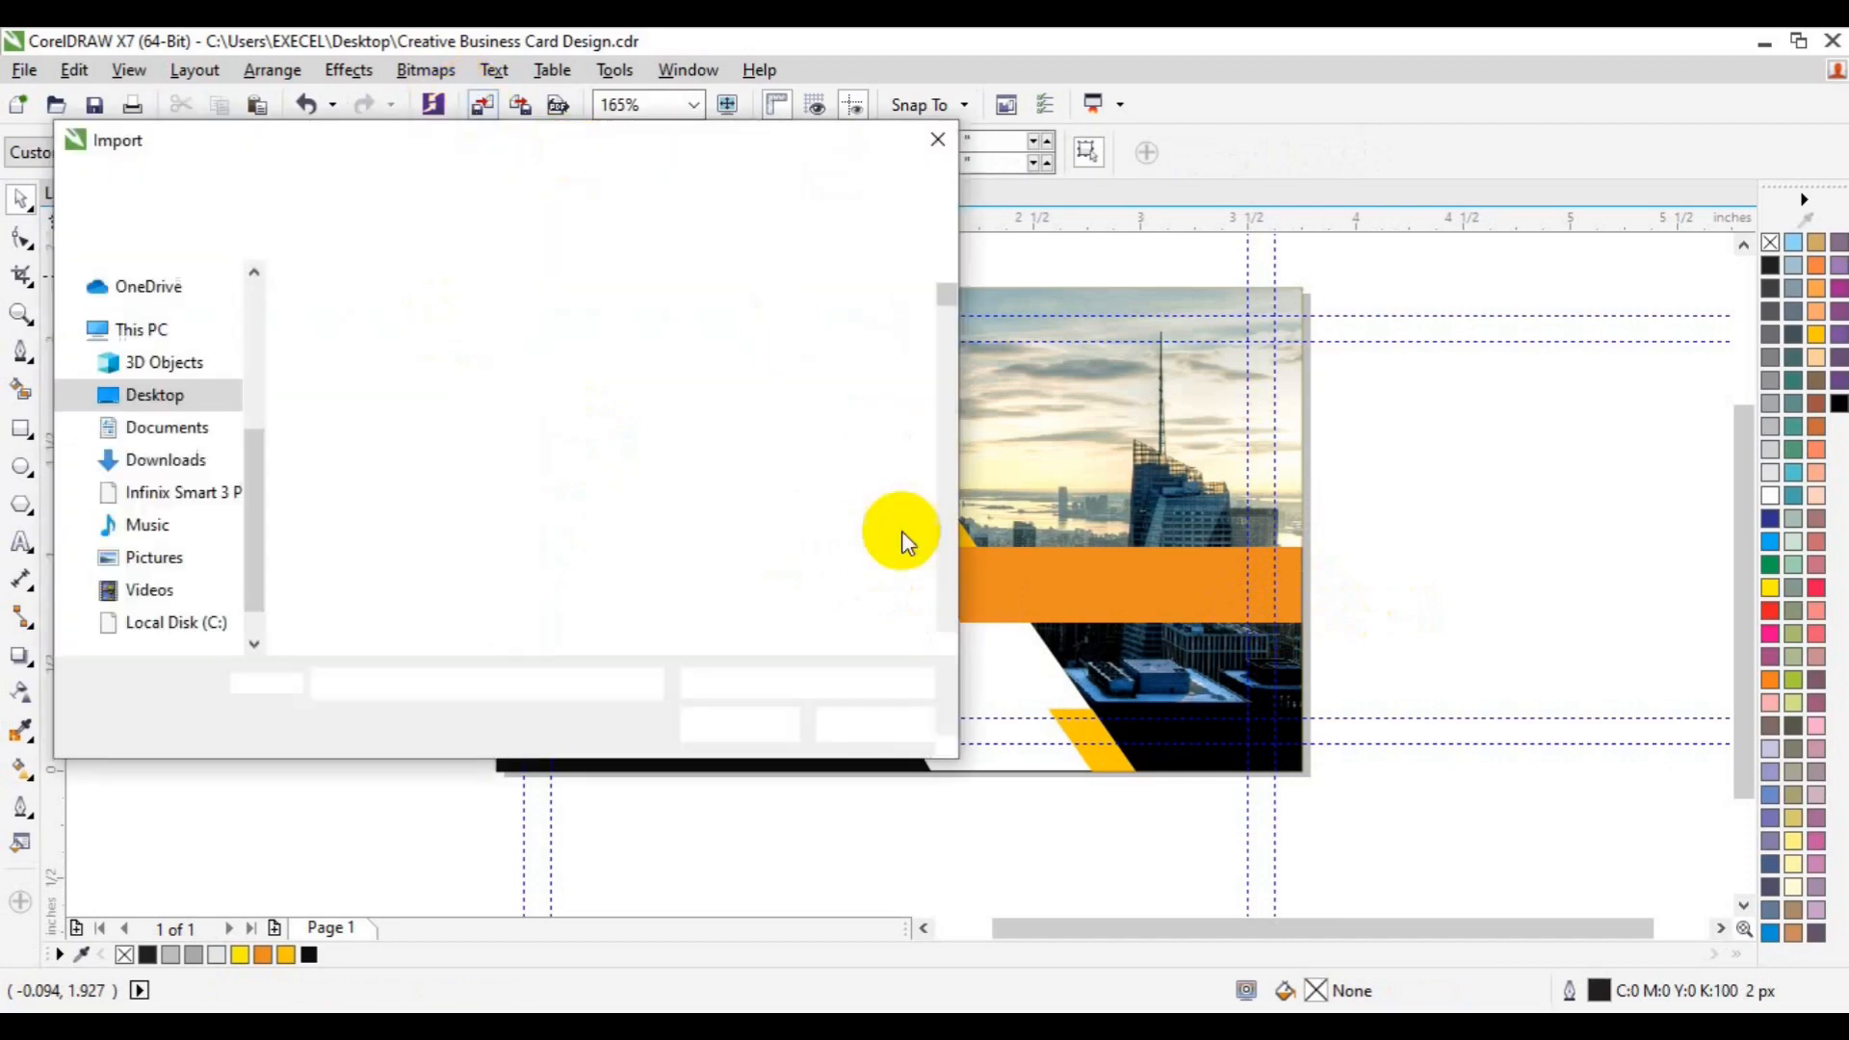
scroll(945, 620, "down", 8)
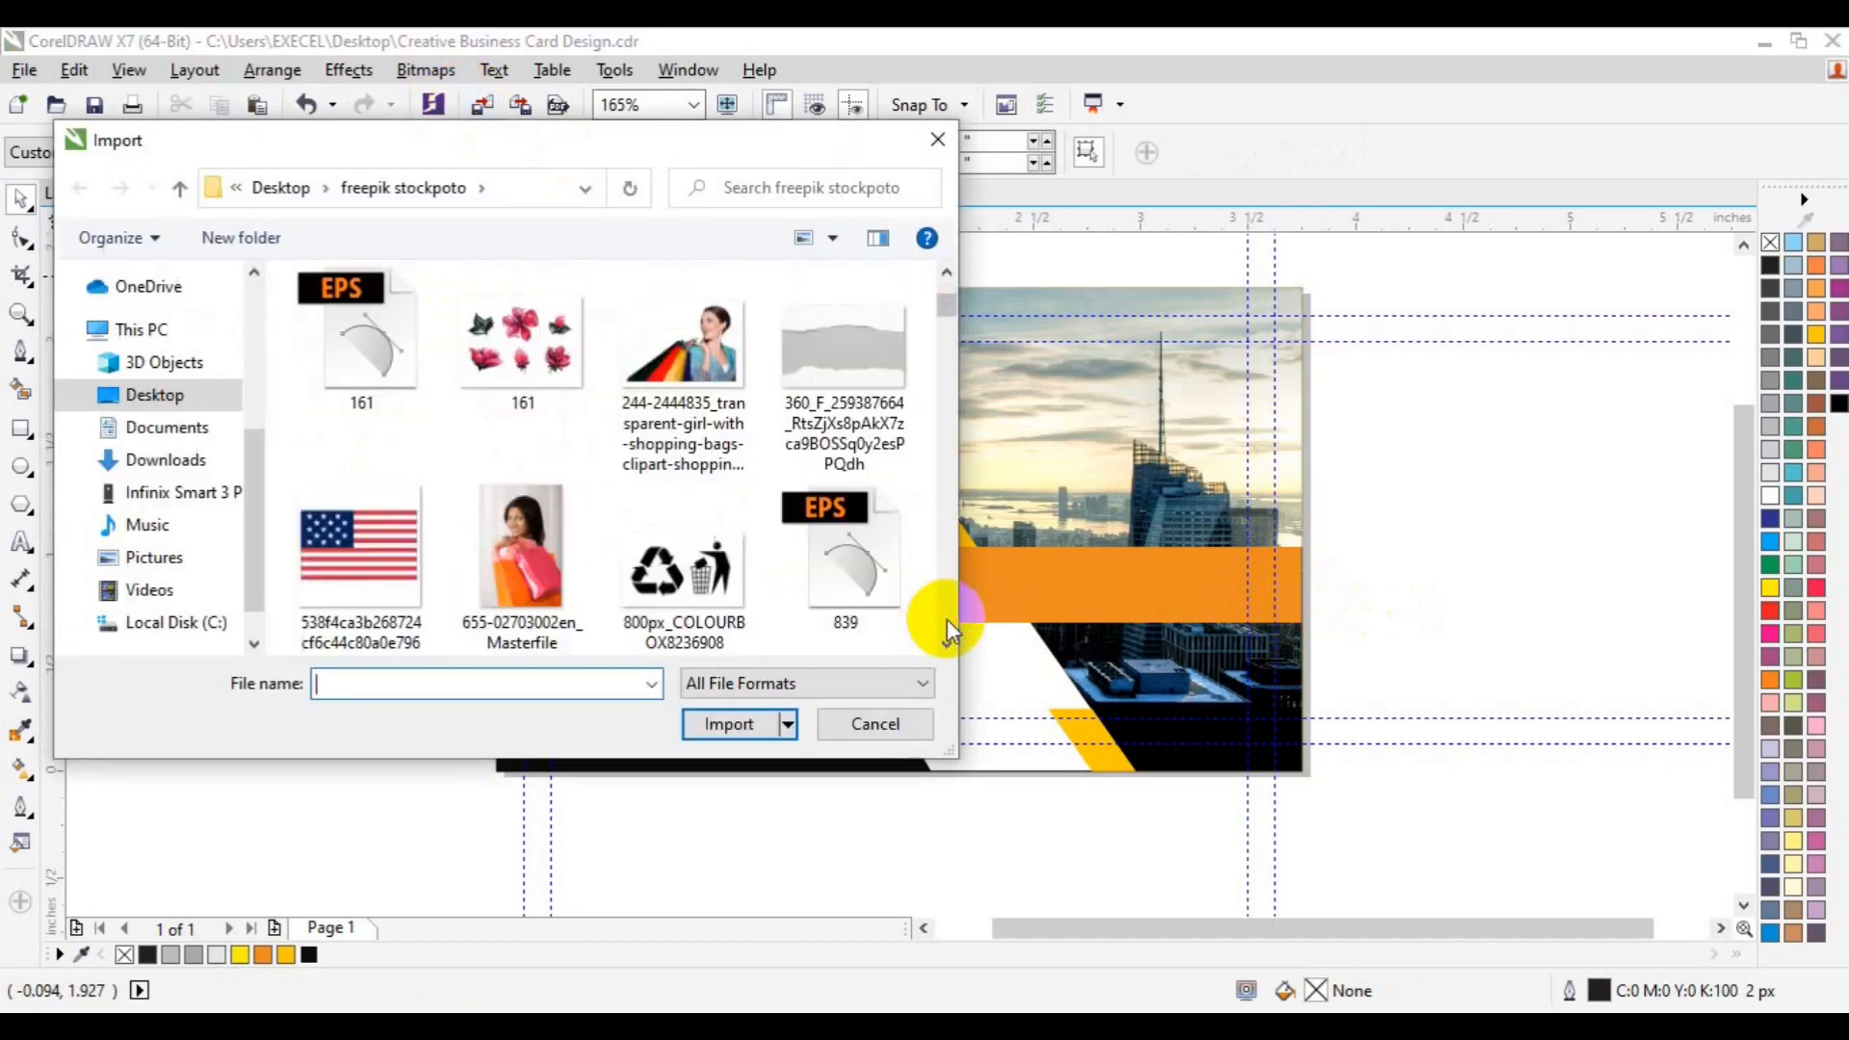
scroll(946, 621, "down", 10)
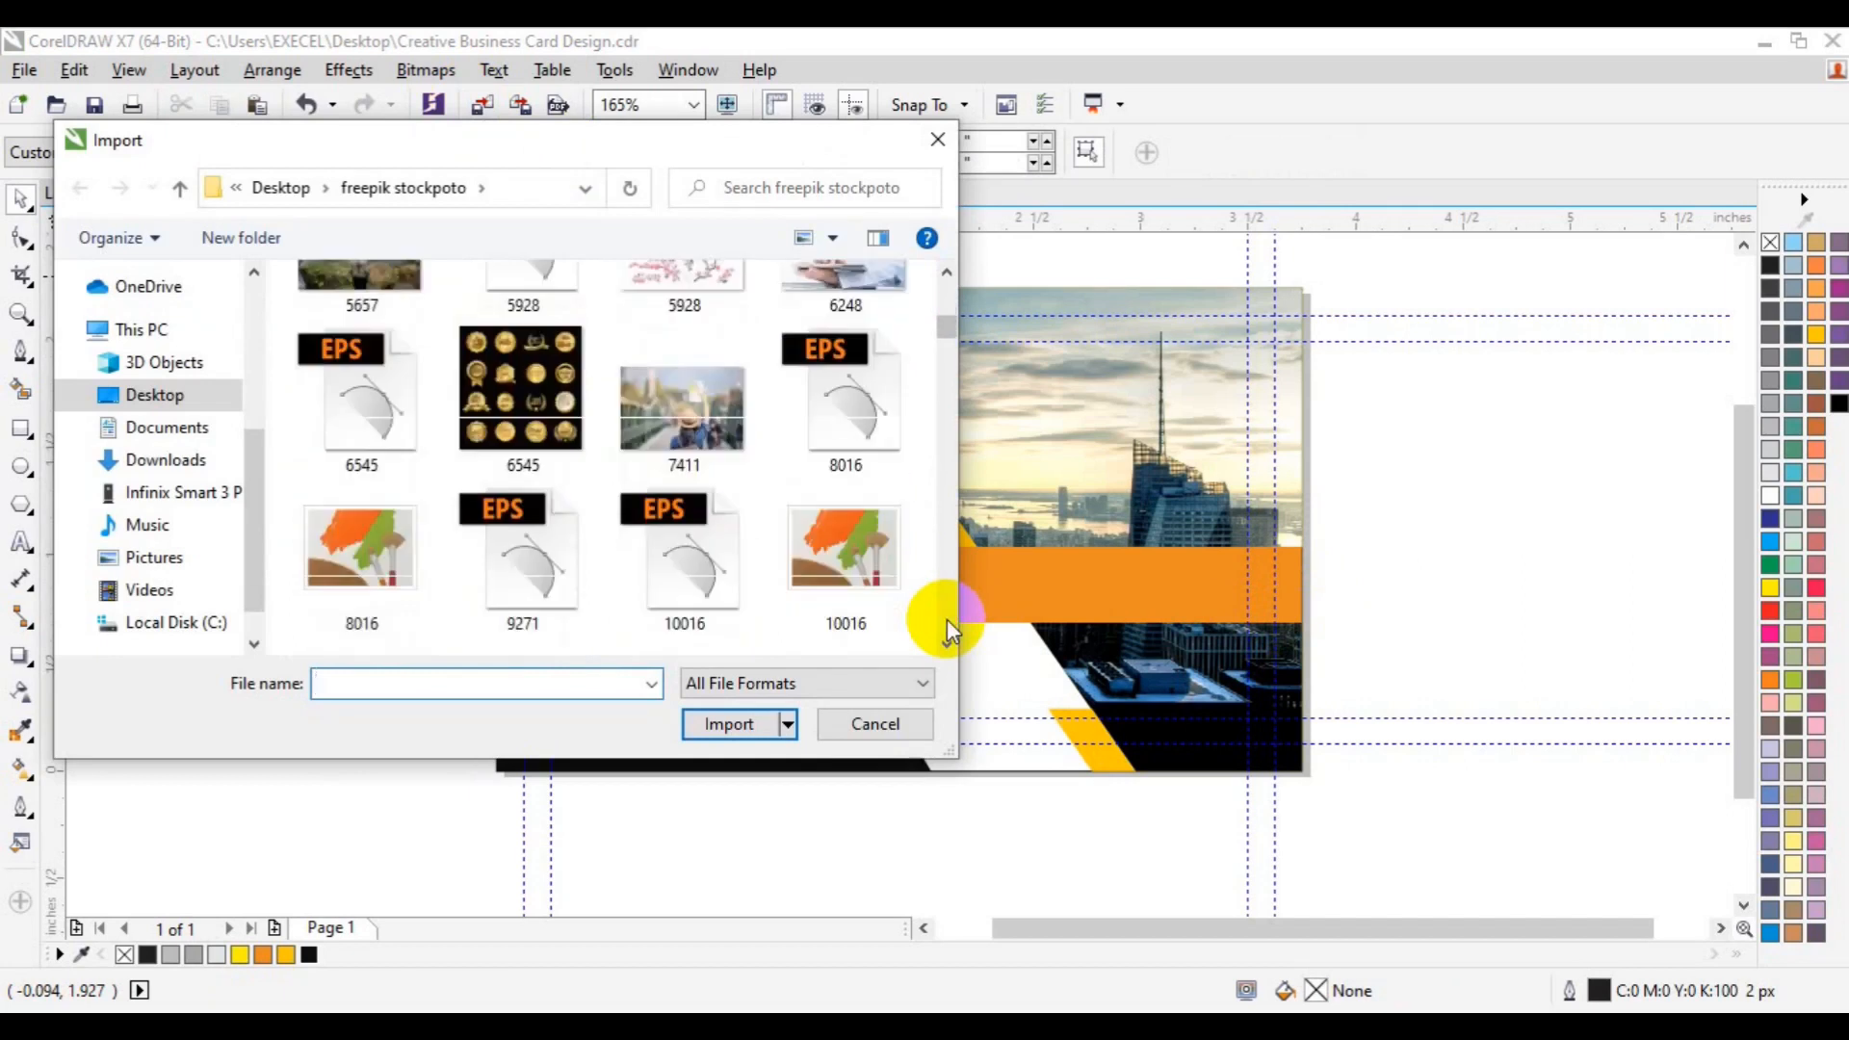
scroll(945, 620, "down", 12)
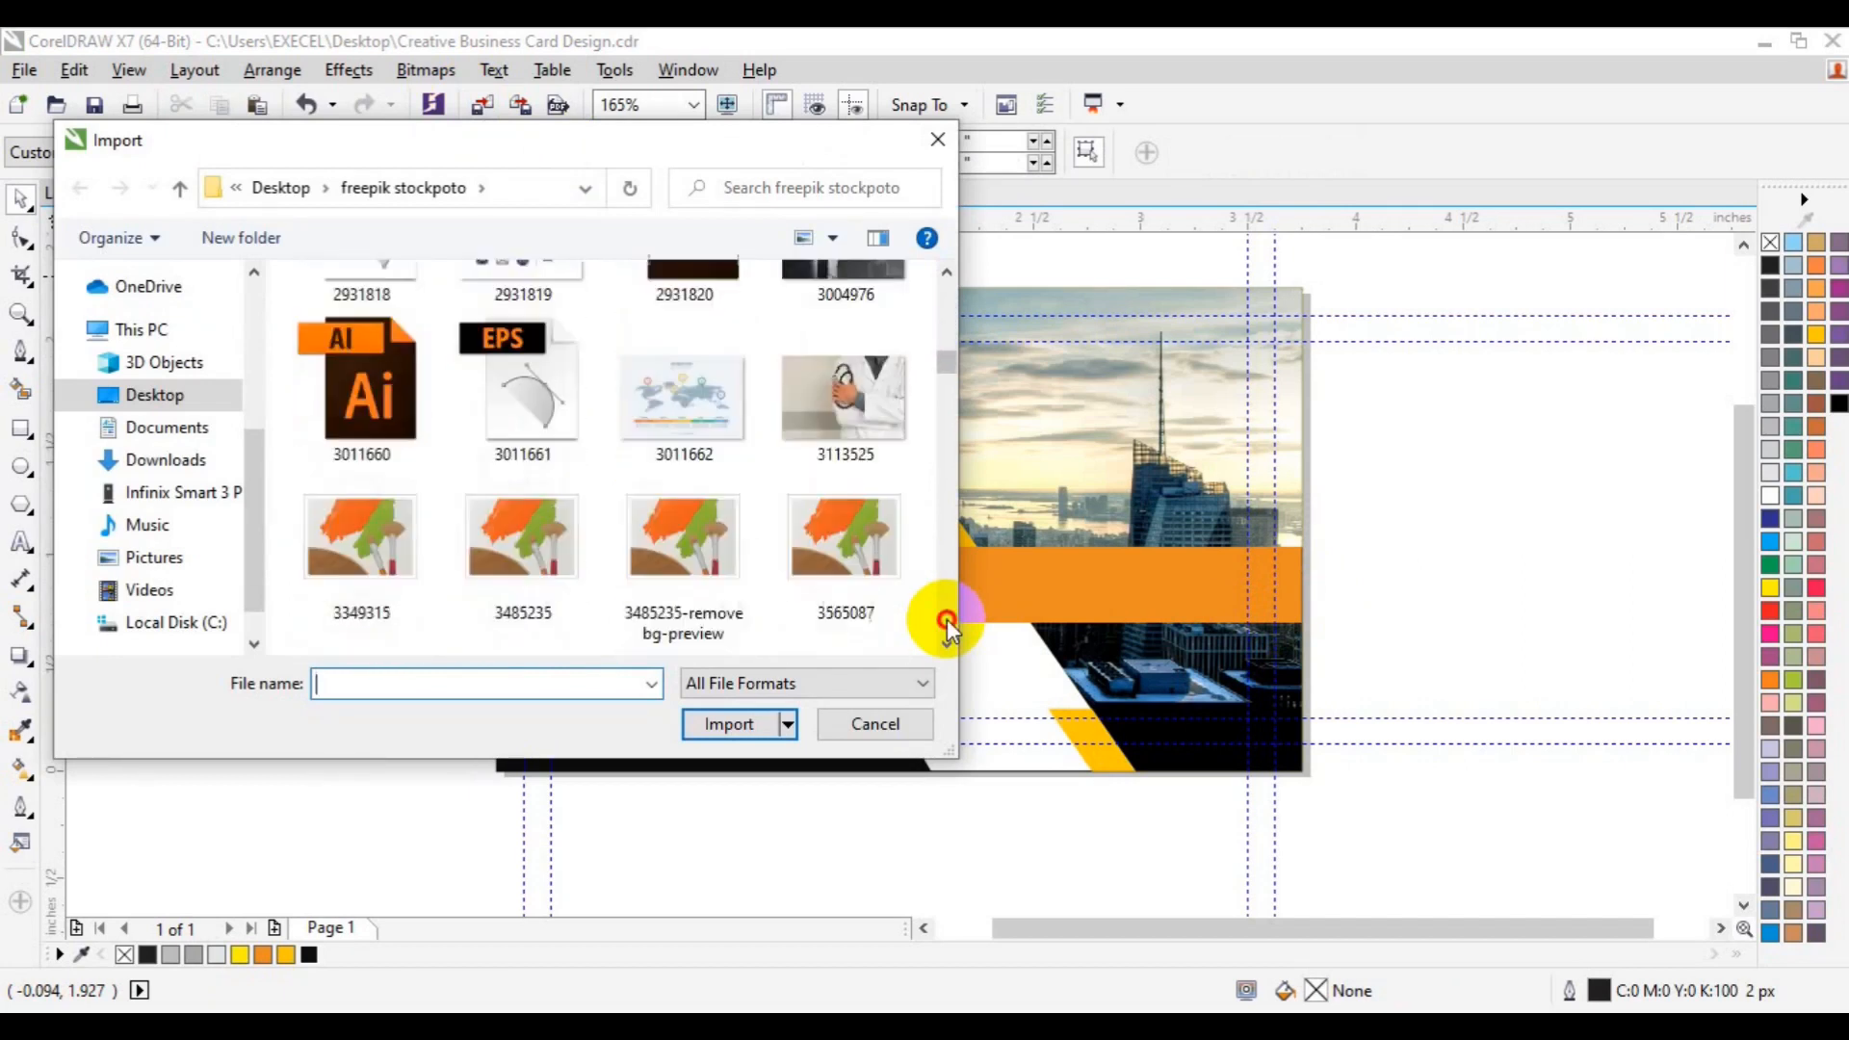
scroll(945, 620, "down", 12)
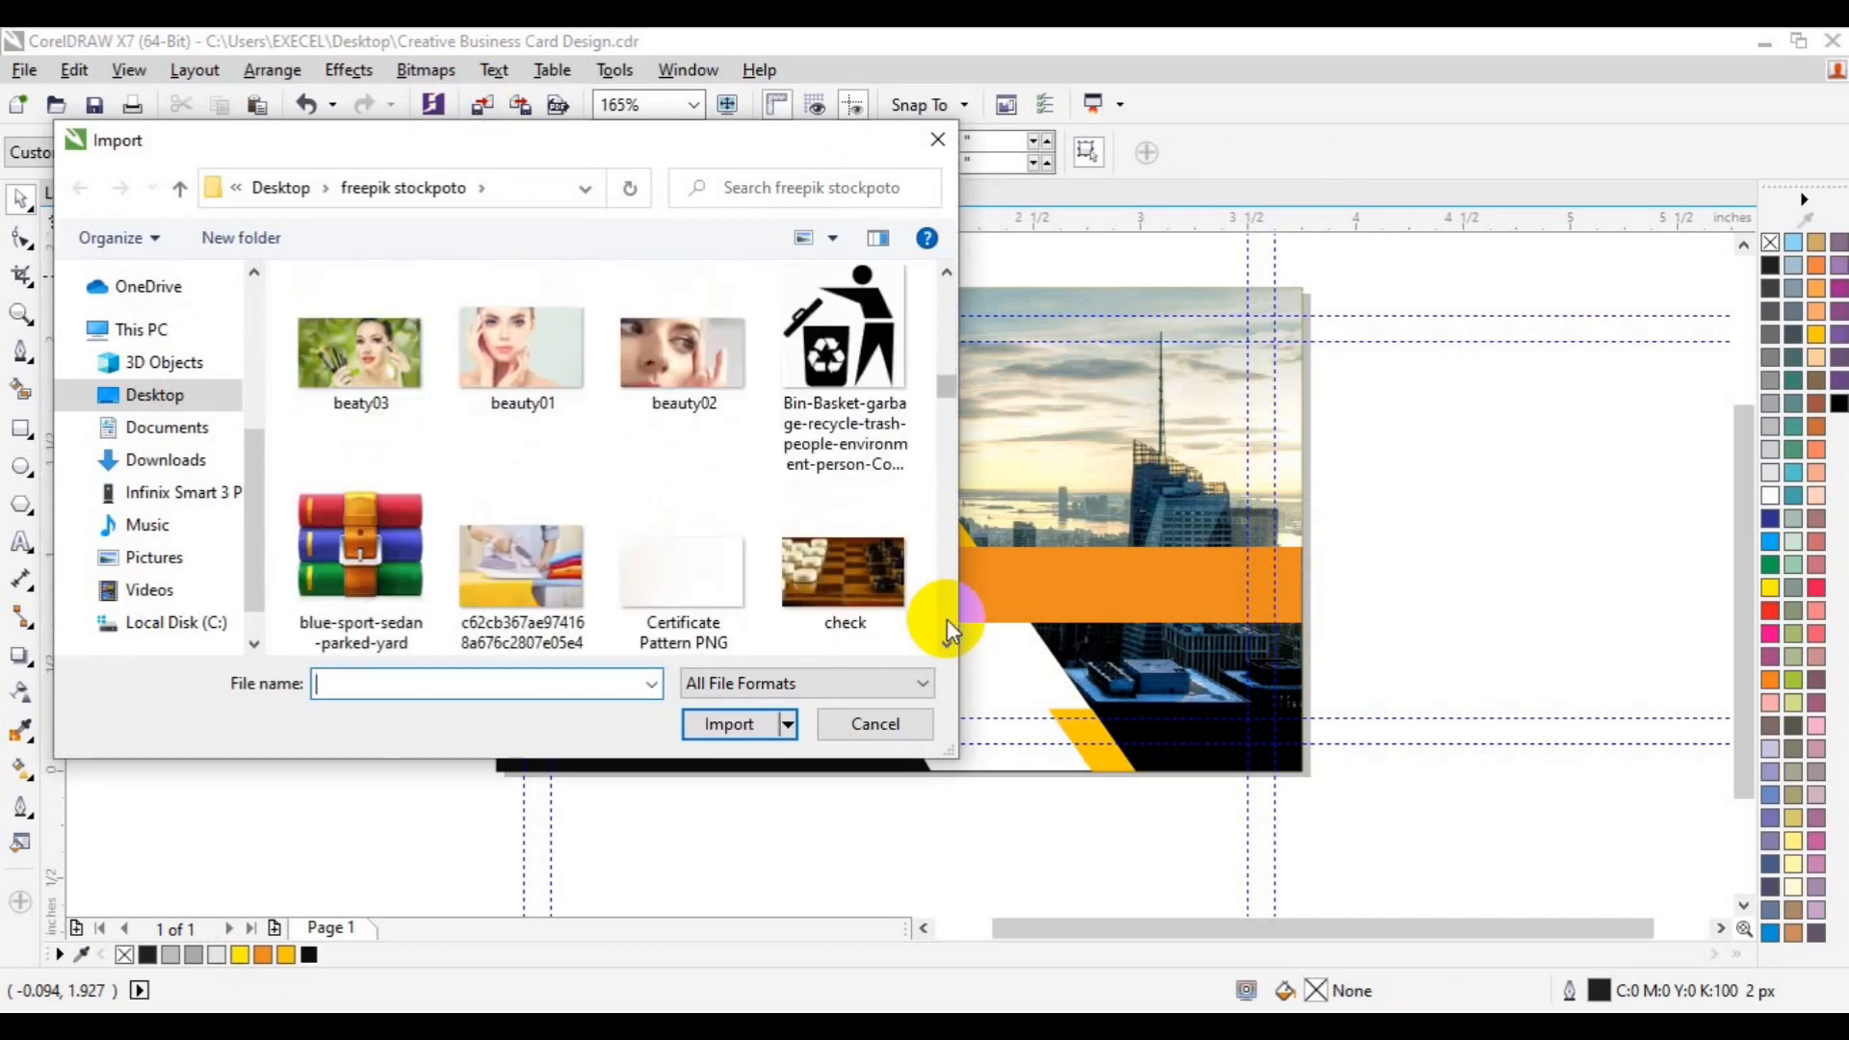
scroll(945, 620, "down", 12)
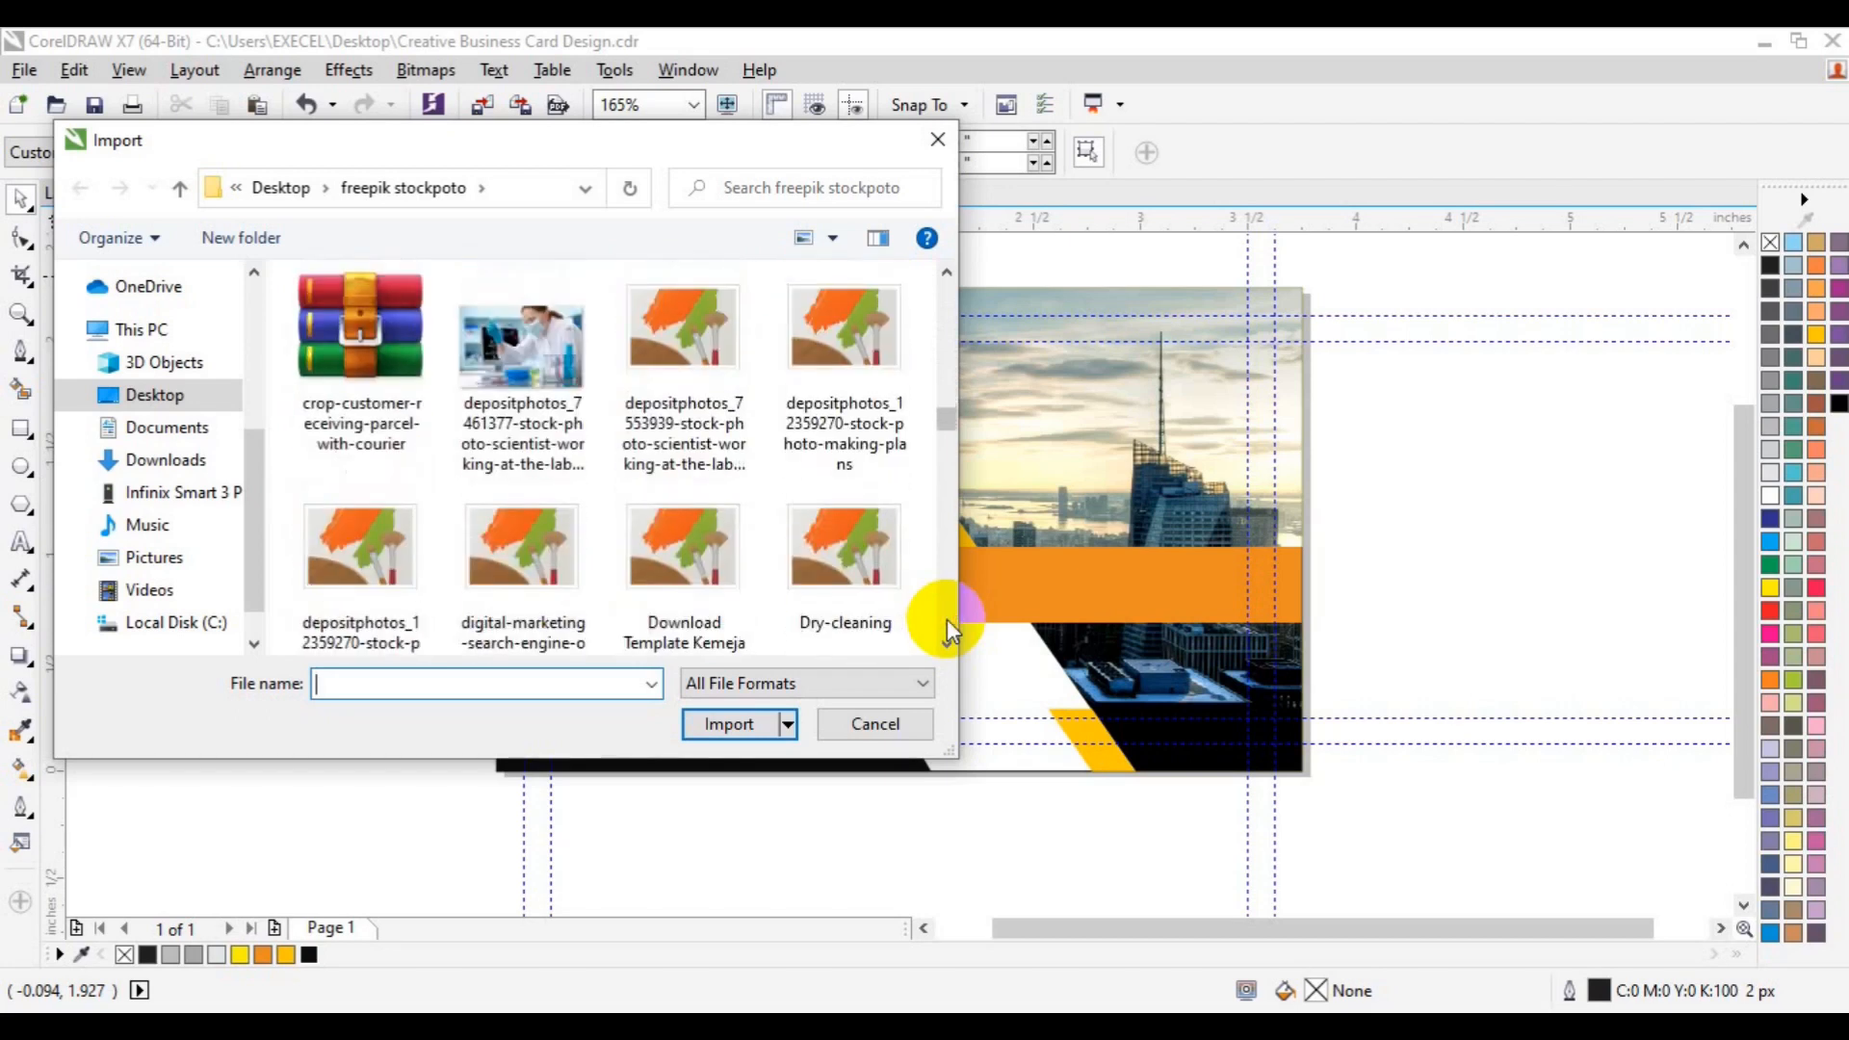
scroll(941, 641, "down", 12)
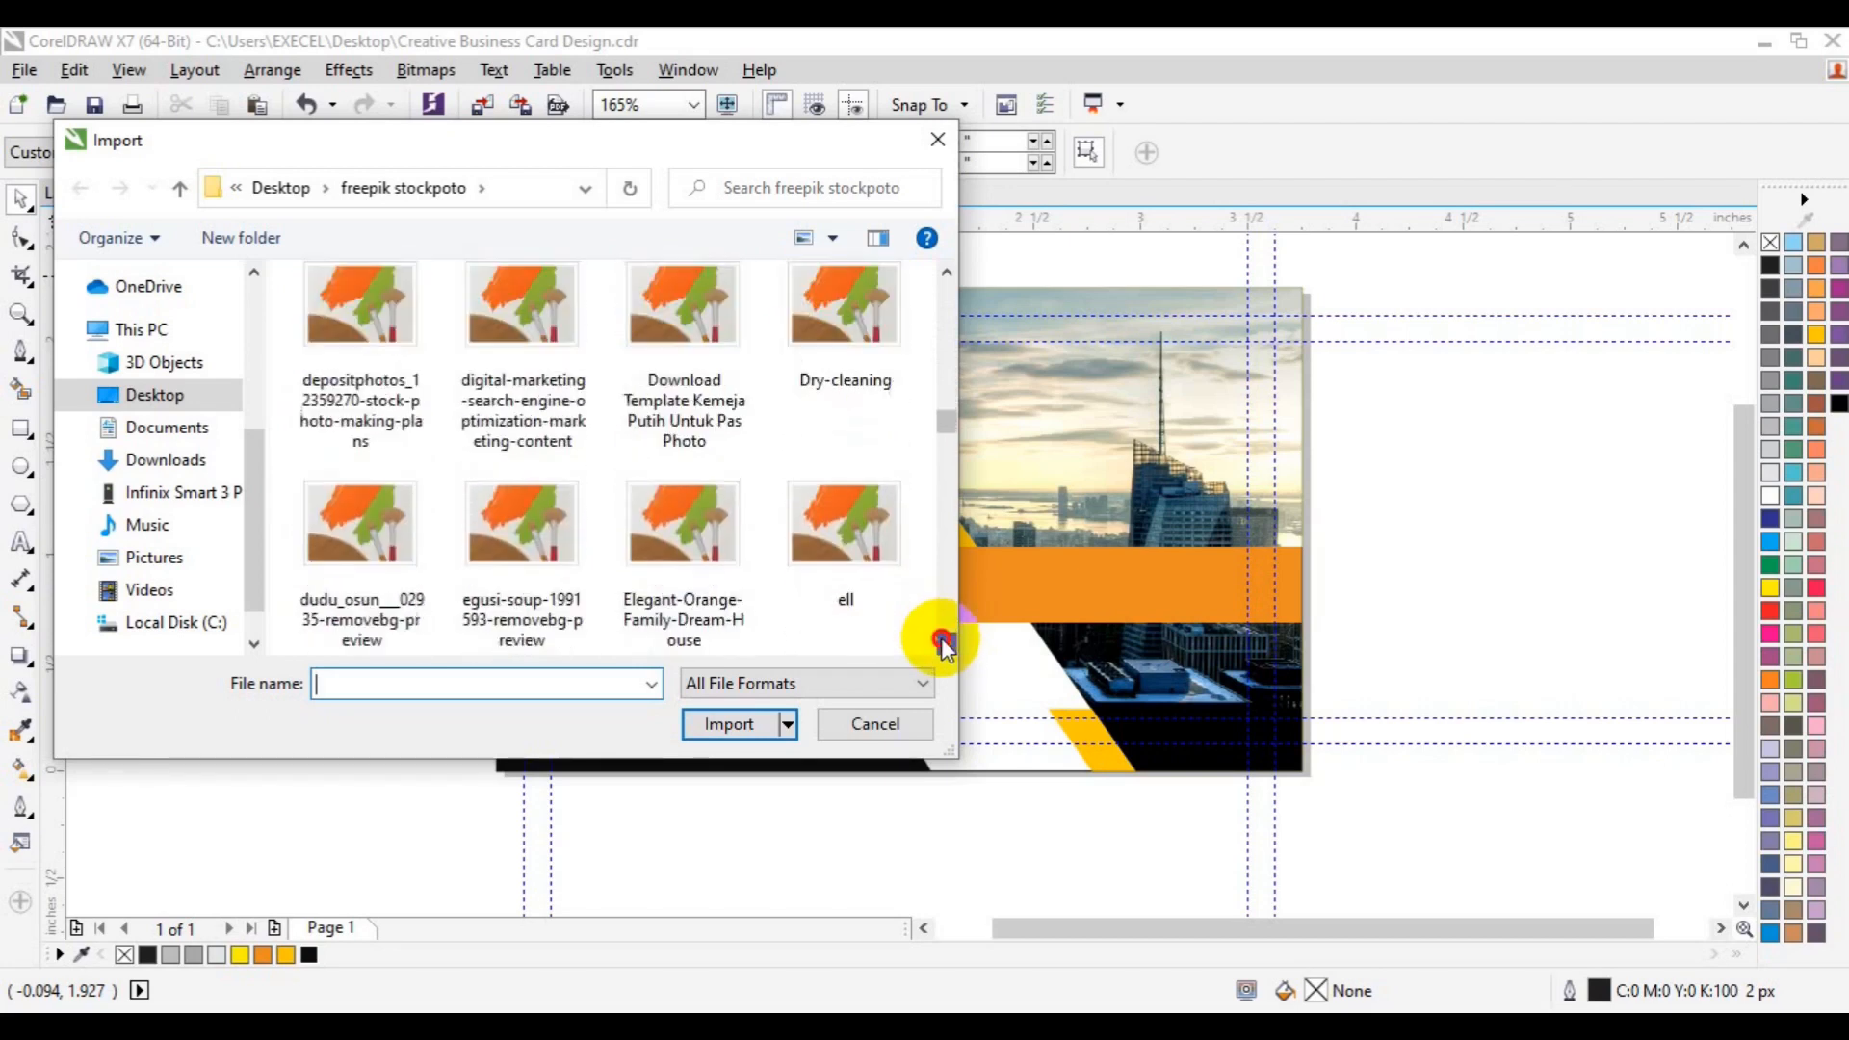
scroll(941, 638, "down", 12)
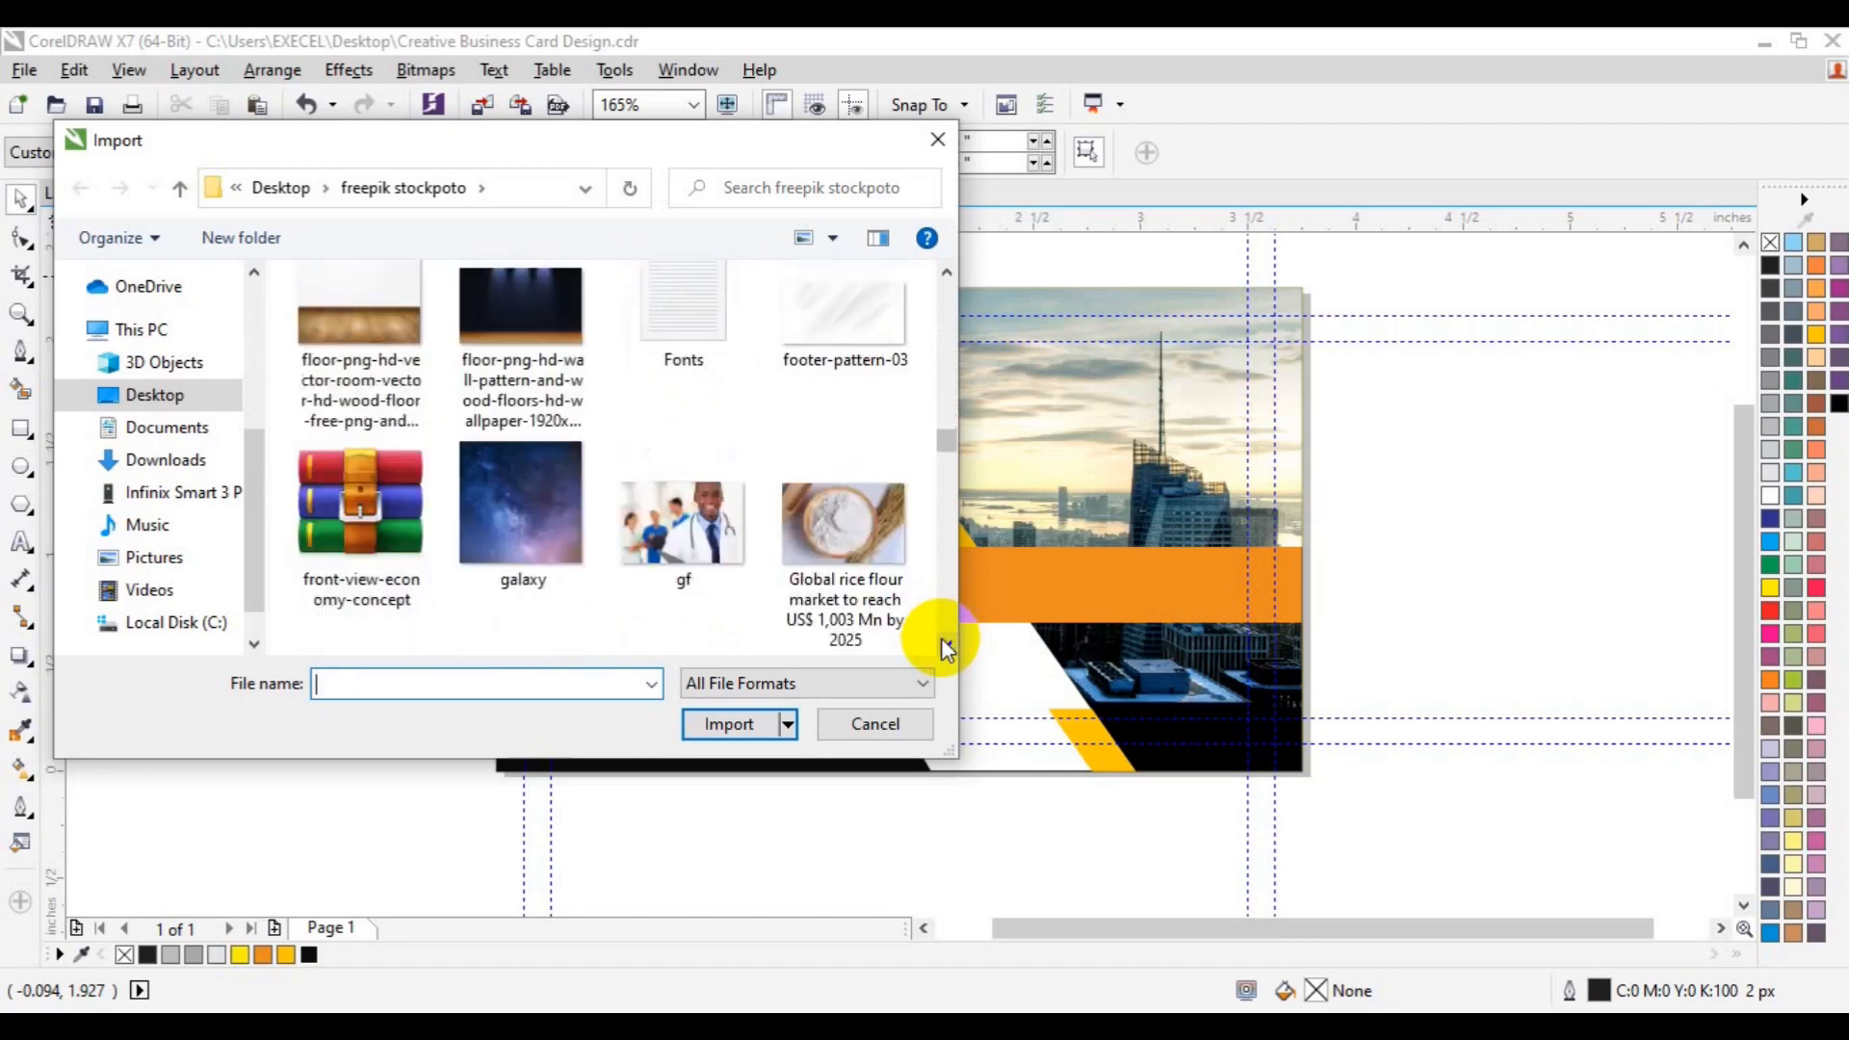
scroll(940, 638, "down", 10)
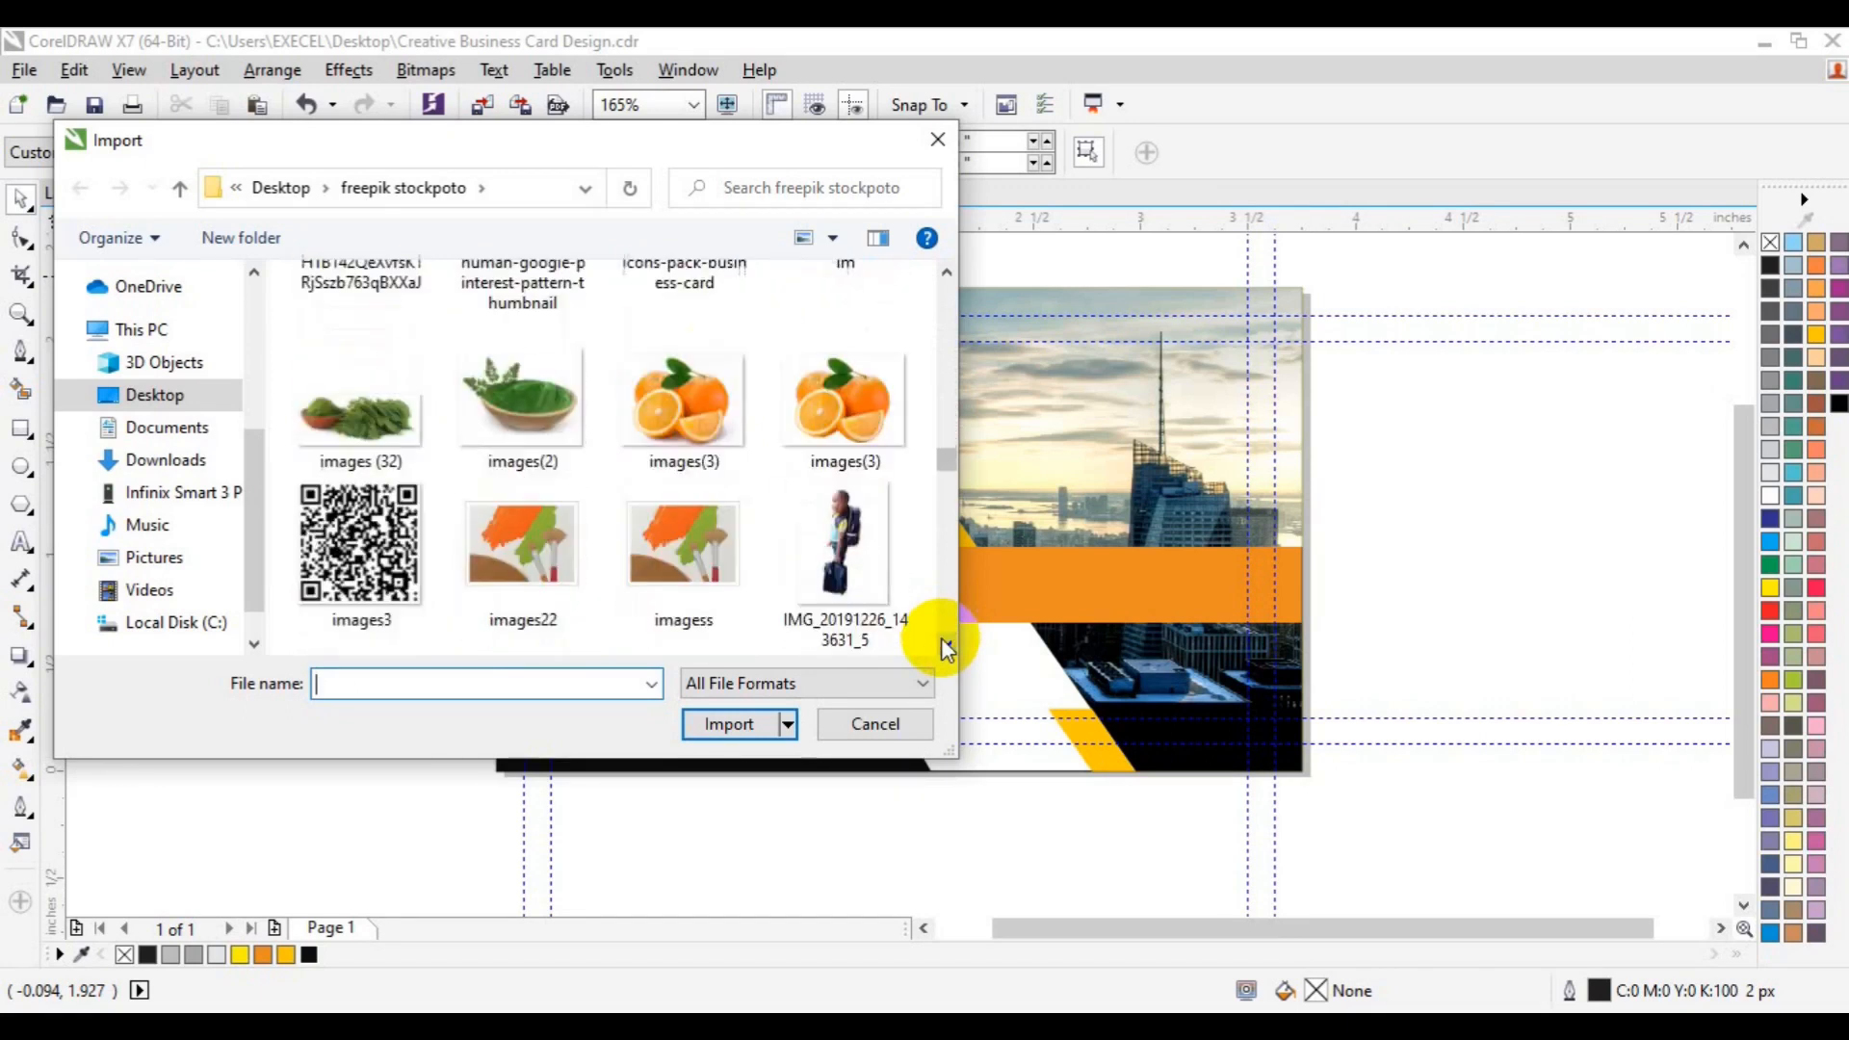
left_click(409, 397)
left_click(720, 722)
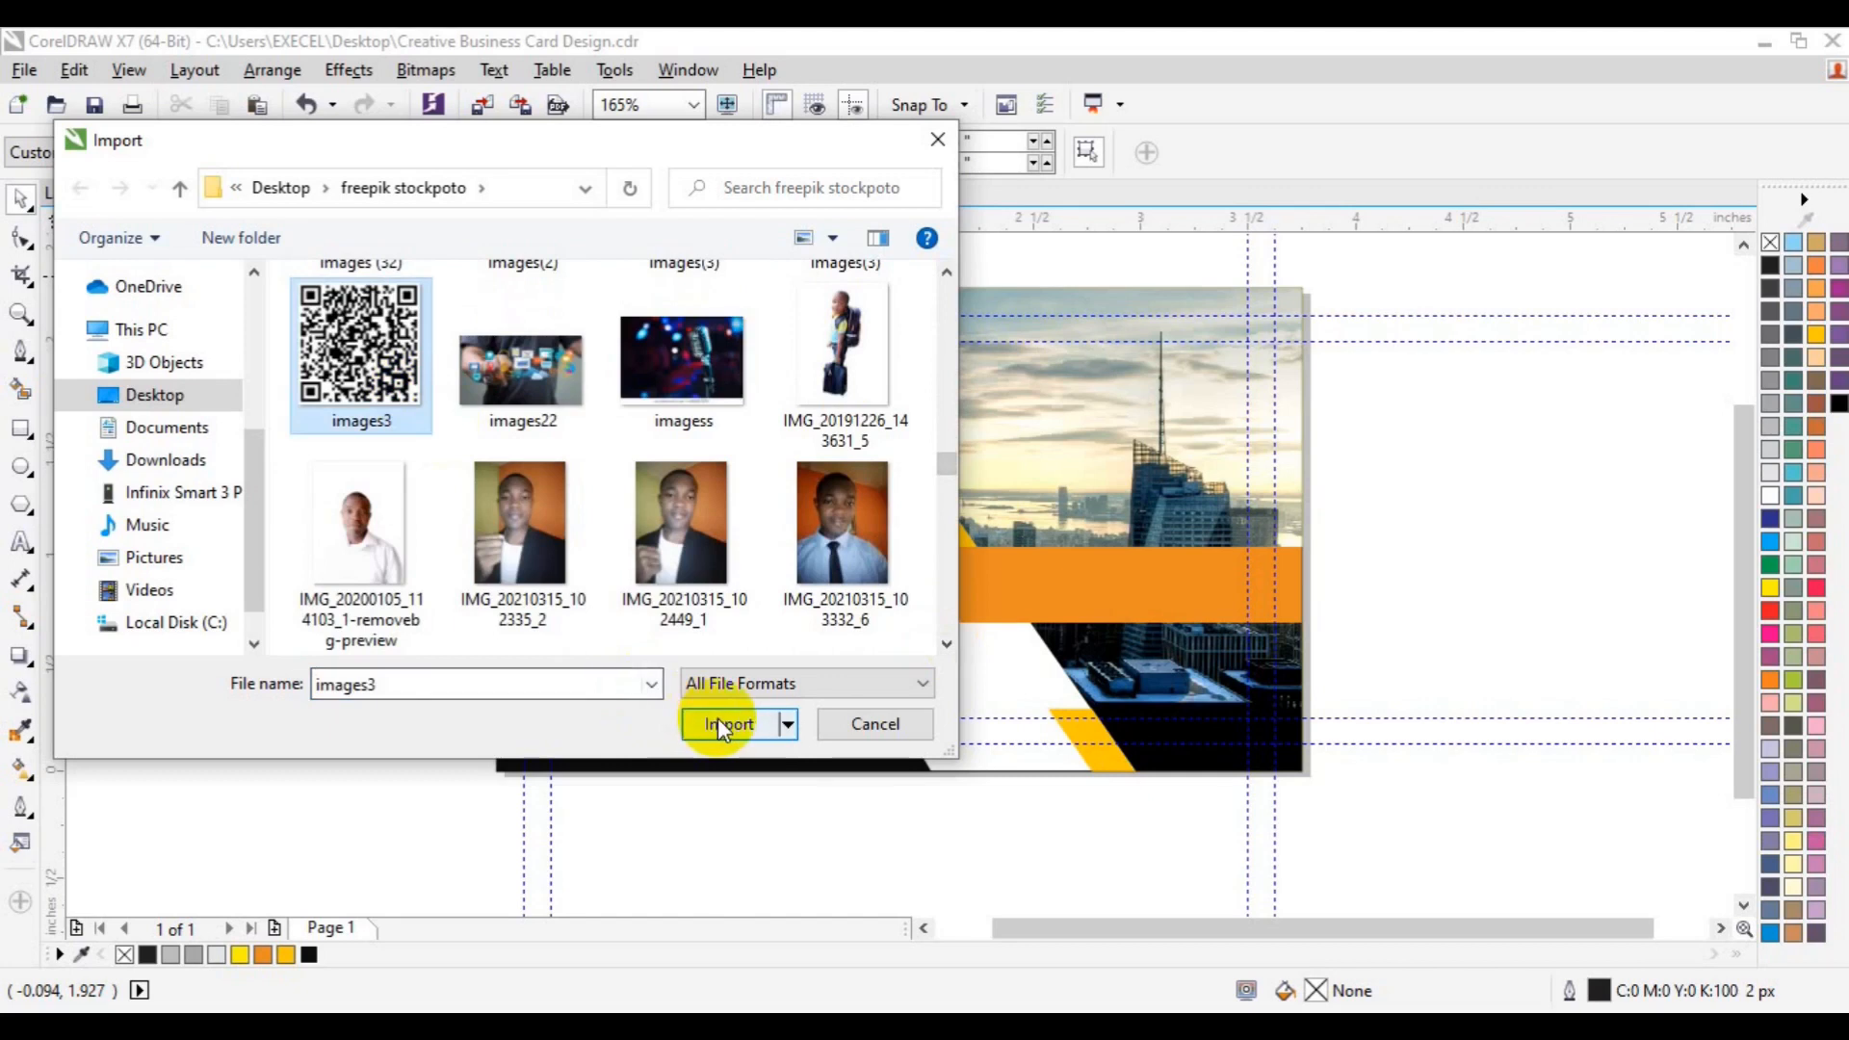
left_click_drag(635, 606, 719, 689)
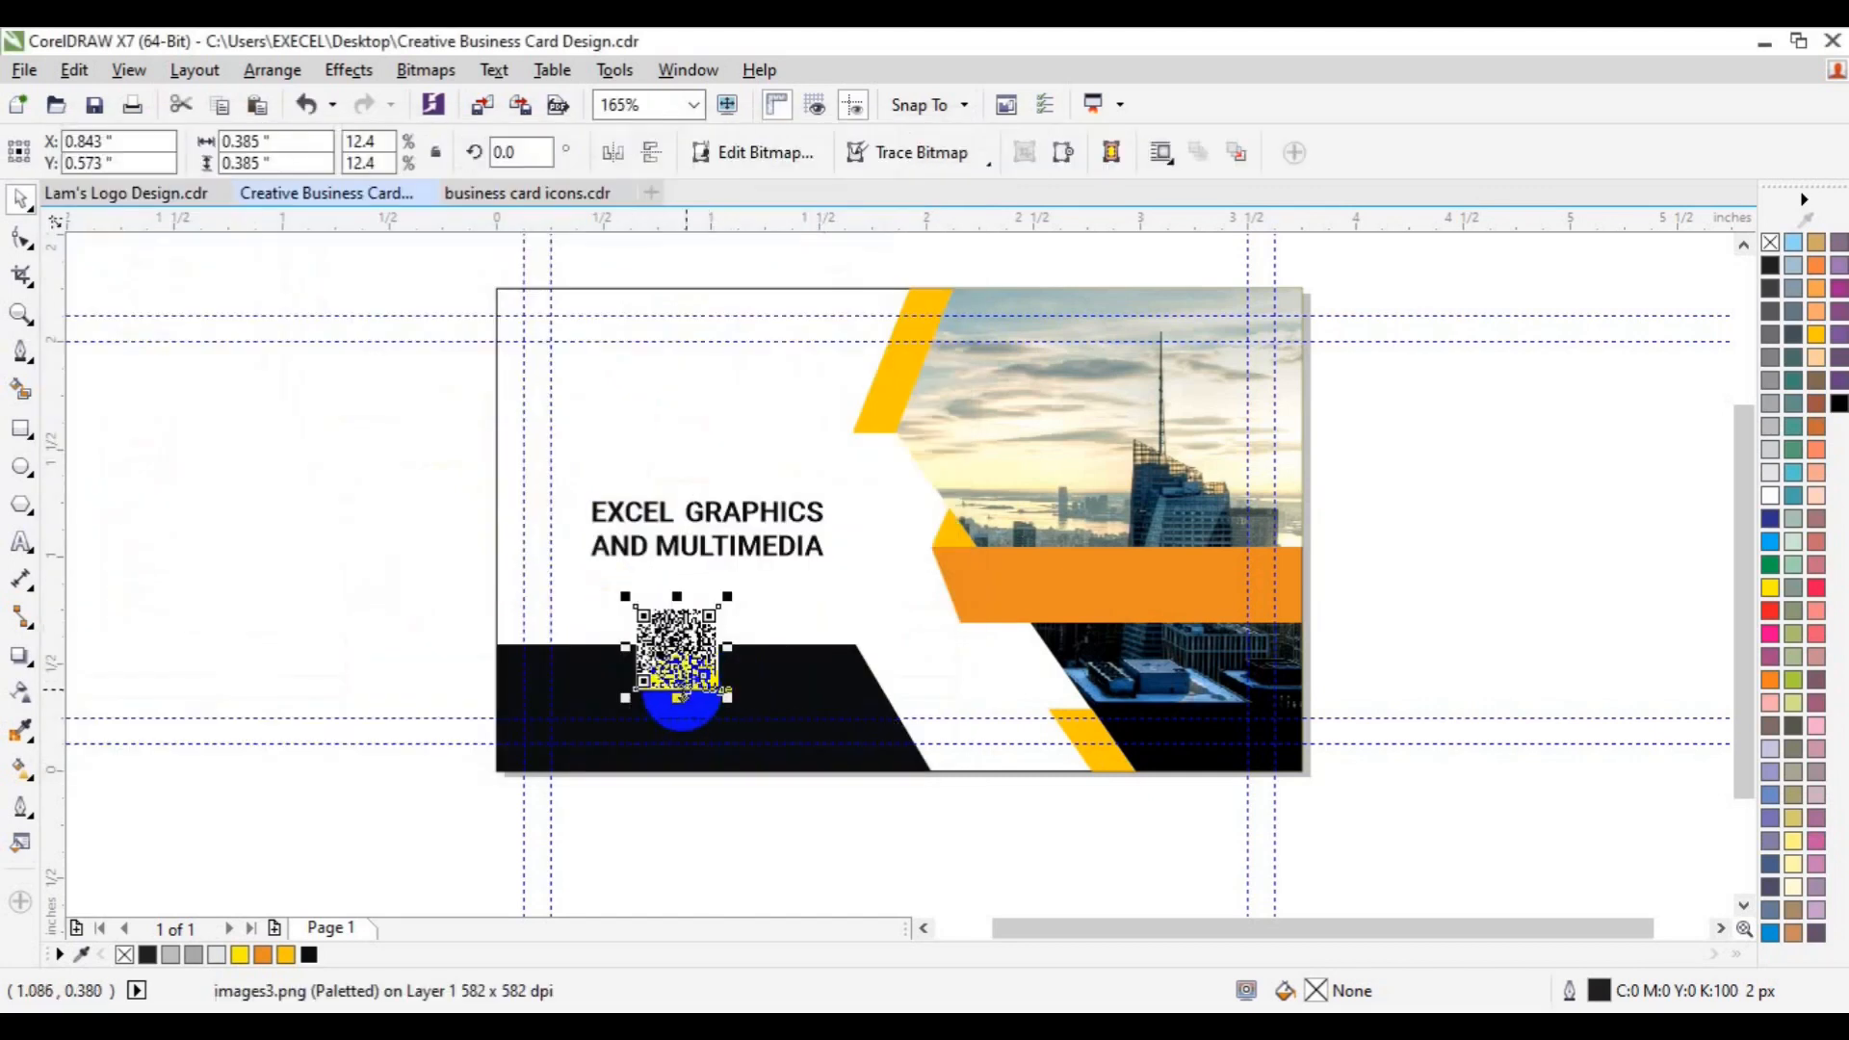
- Draw a square exactly over the QR code with a 4 px white outline
left_click(20, 316)
left_click(667, 609)
key("space")
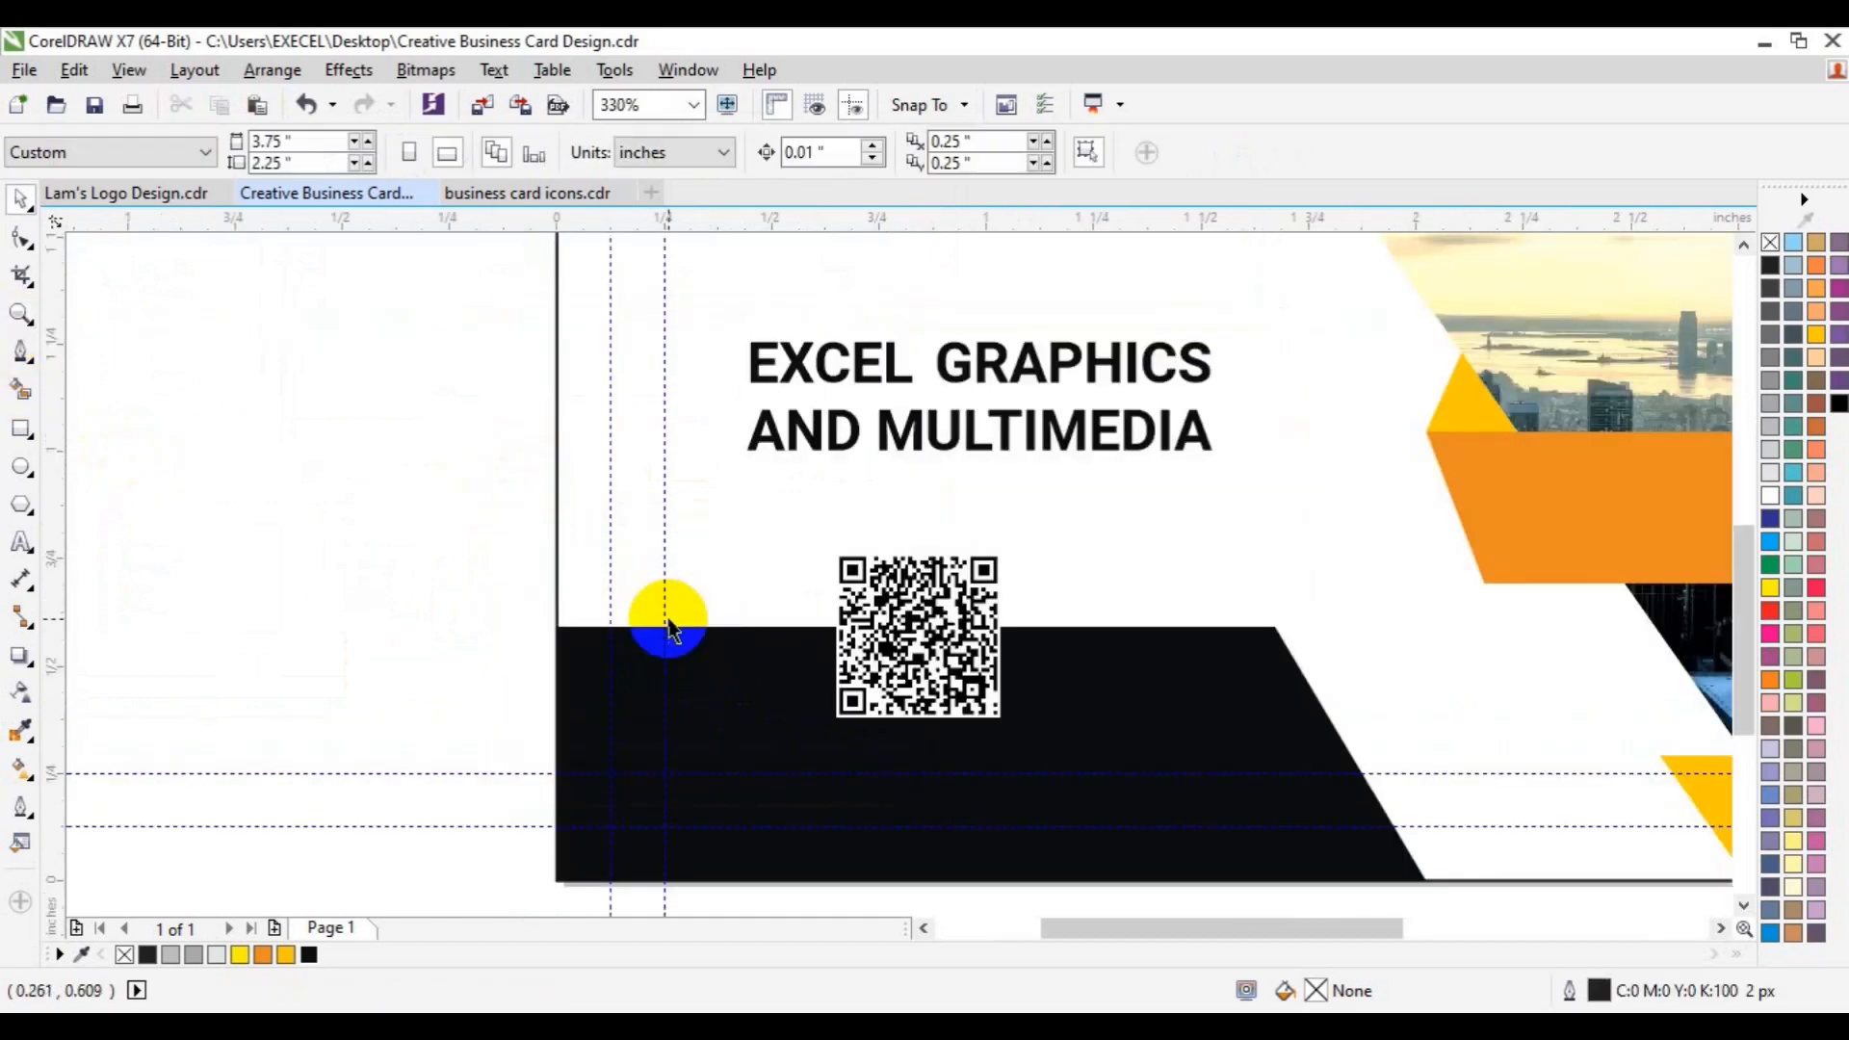
left_click(22, 429)
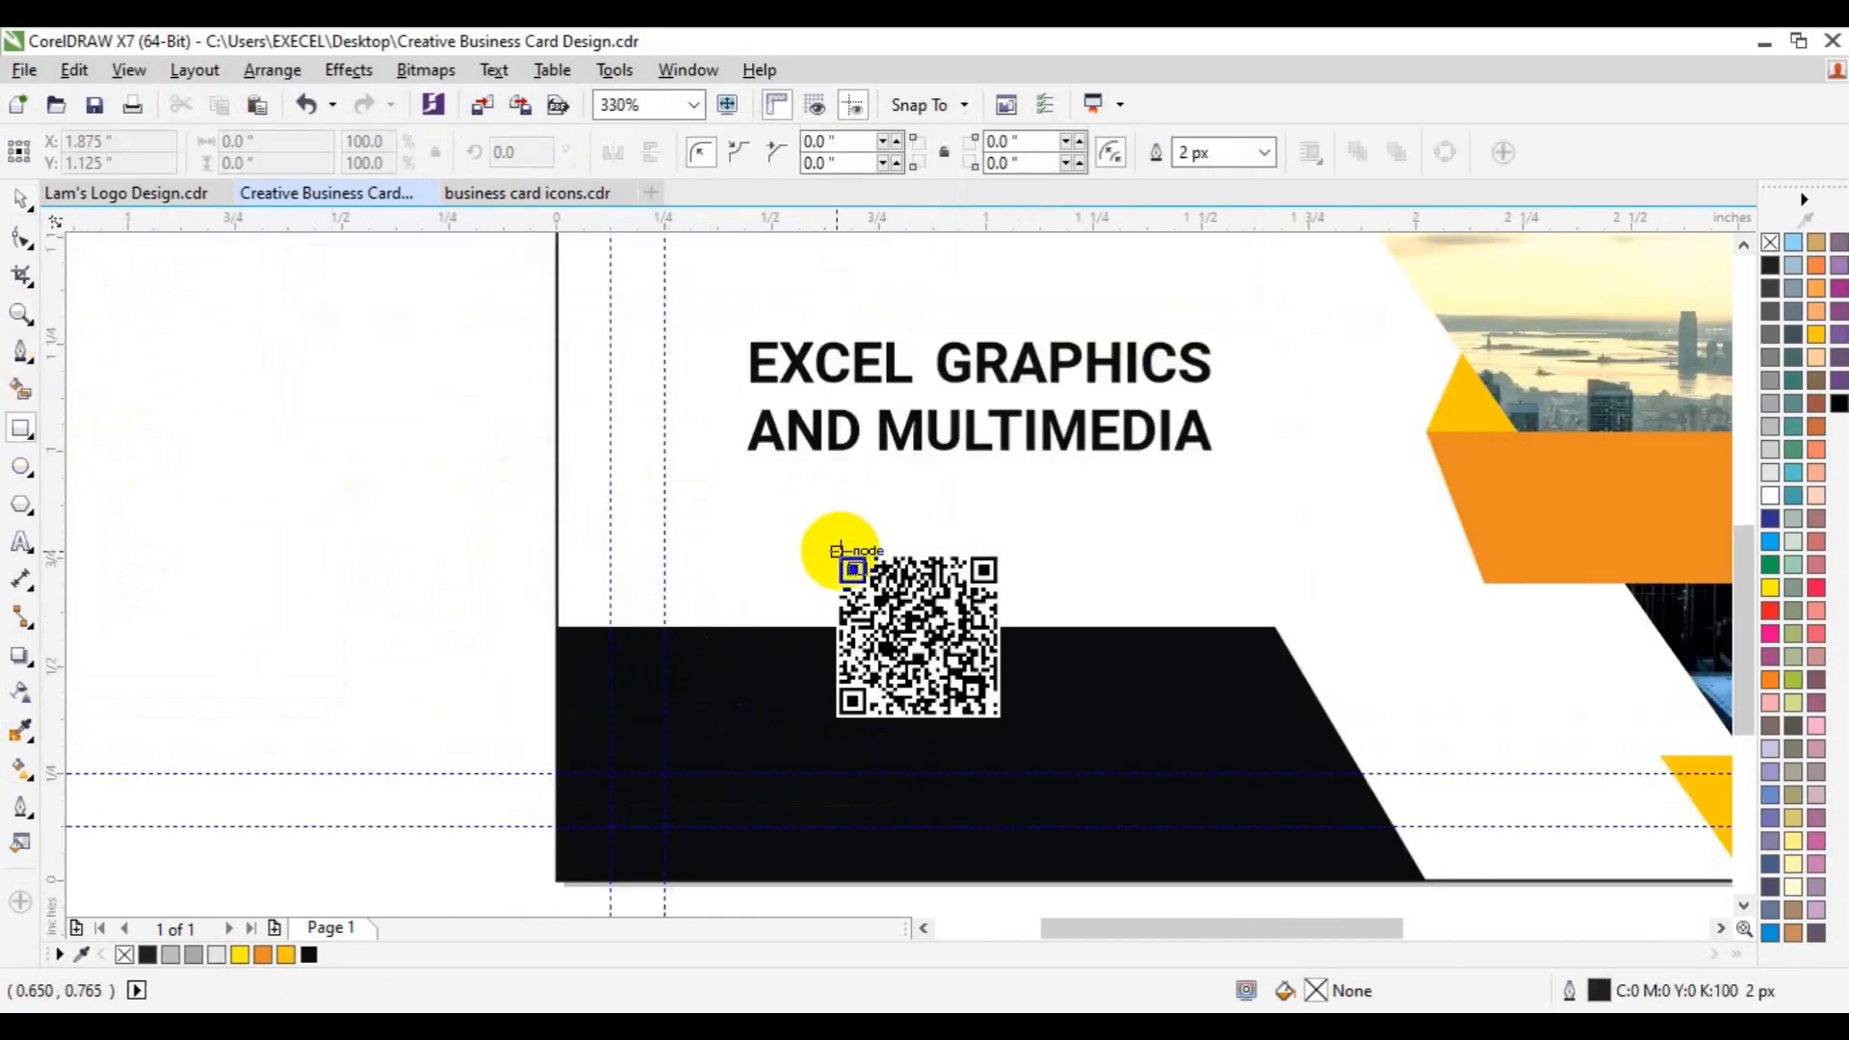
left_click_drag(836, 553, 1002, 720)
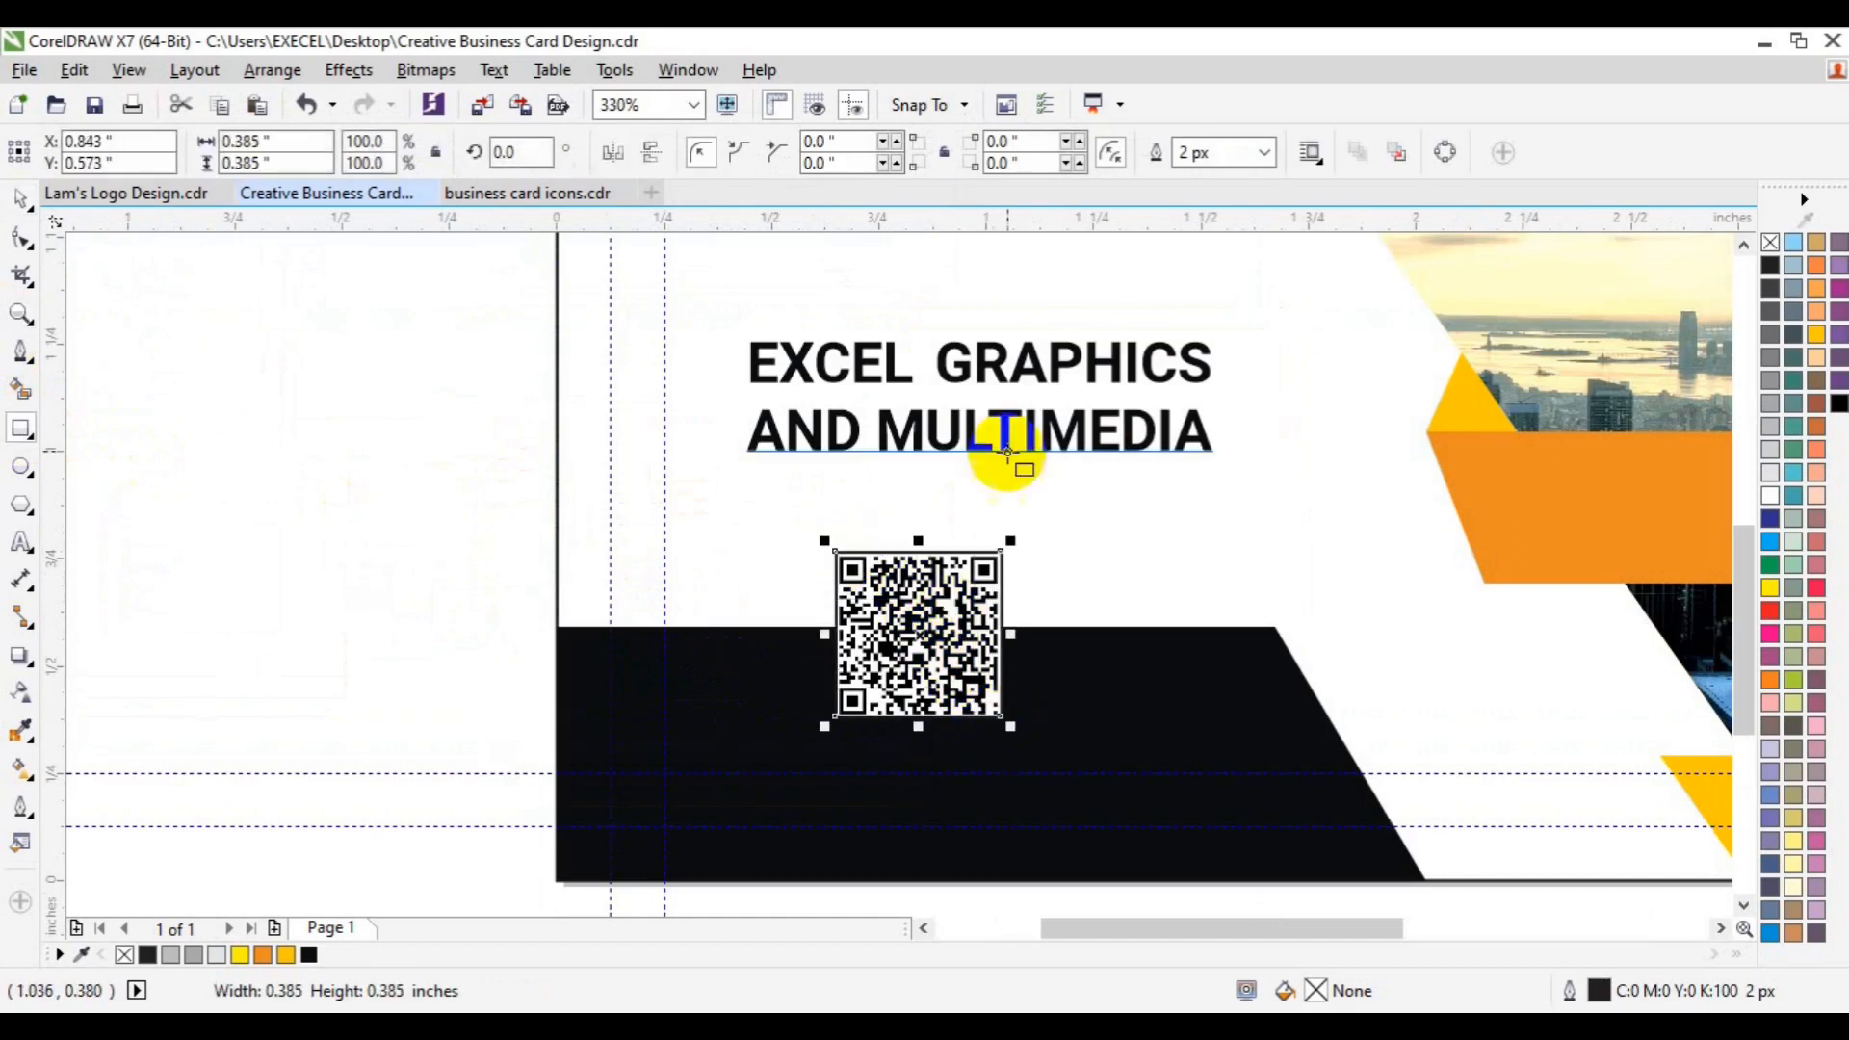
left_click(1264, 151)
left_click(1221, 276)
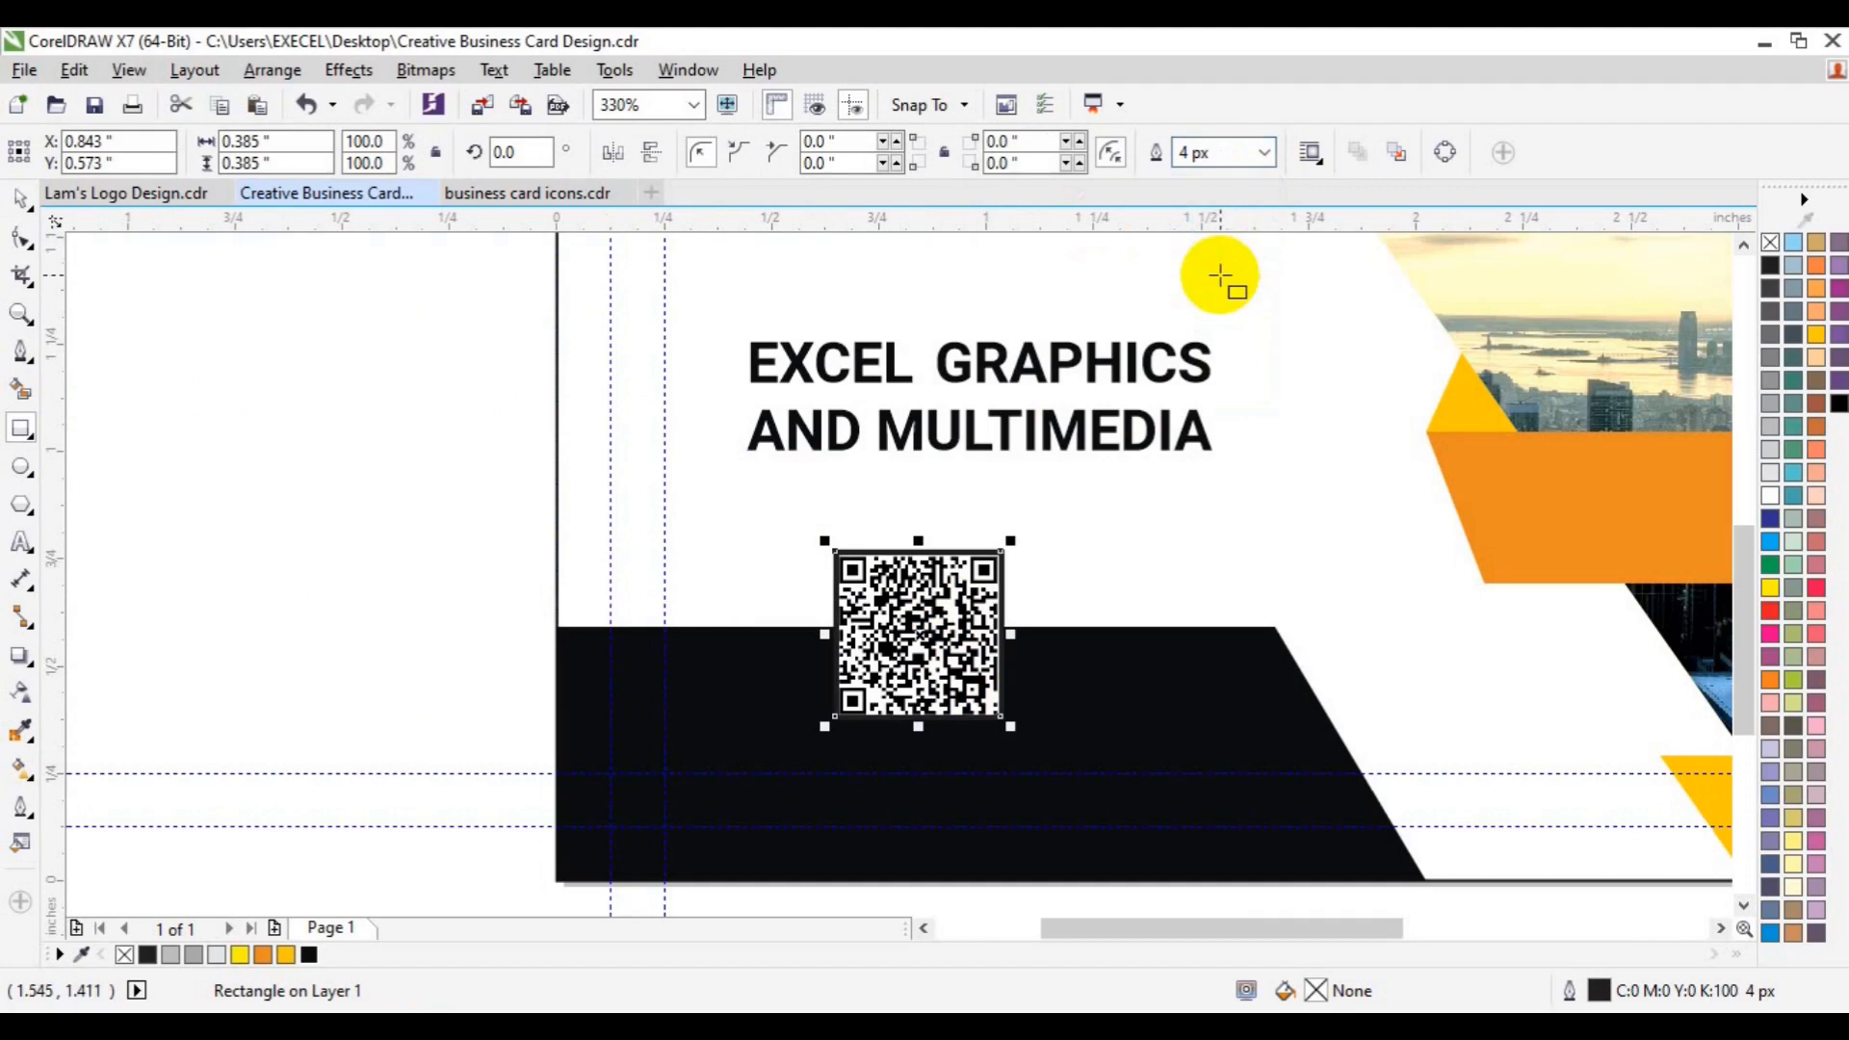
right_click(1770, 495)
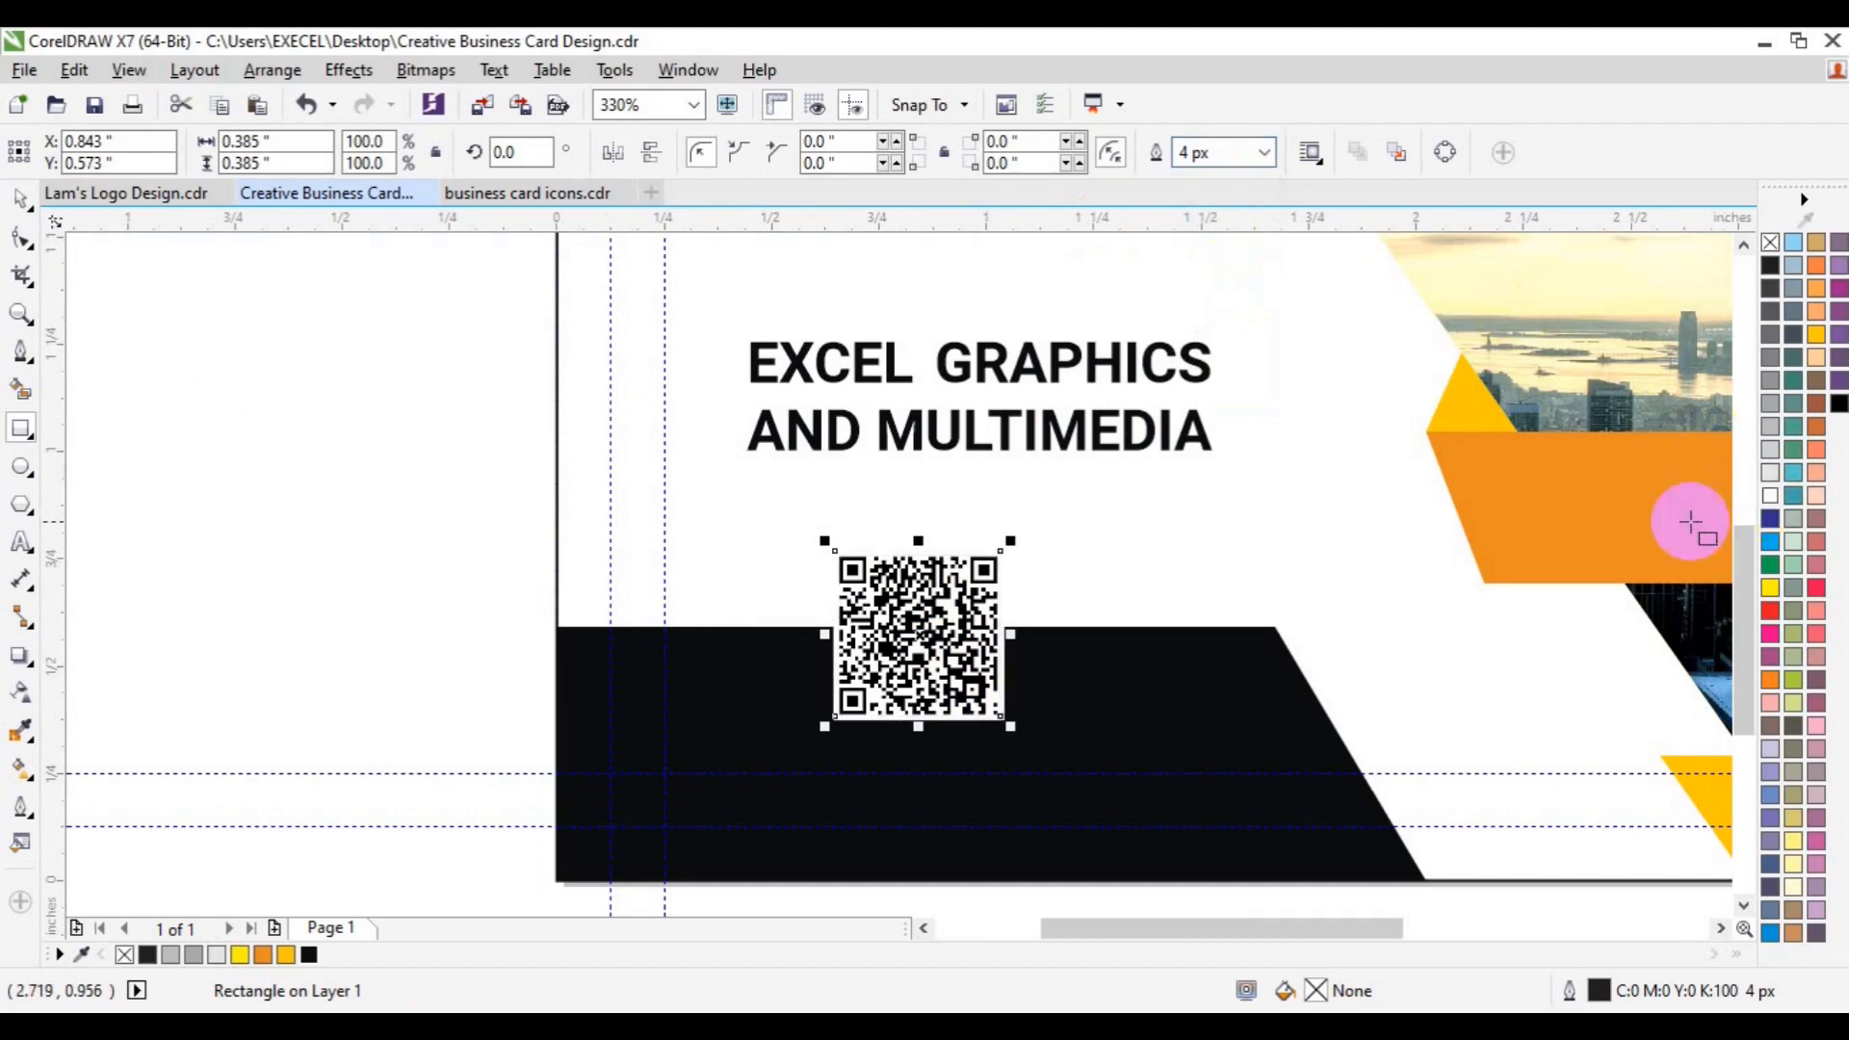
key("space")
left_click(277, 477)
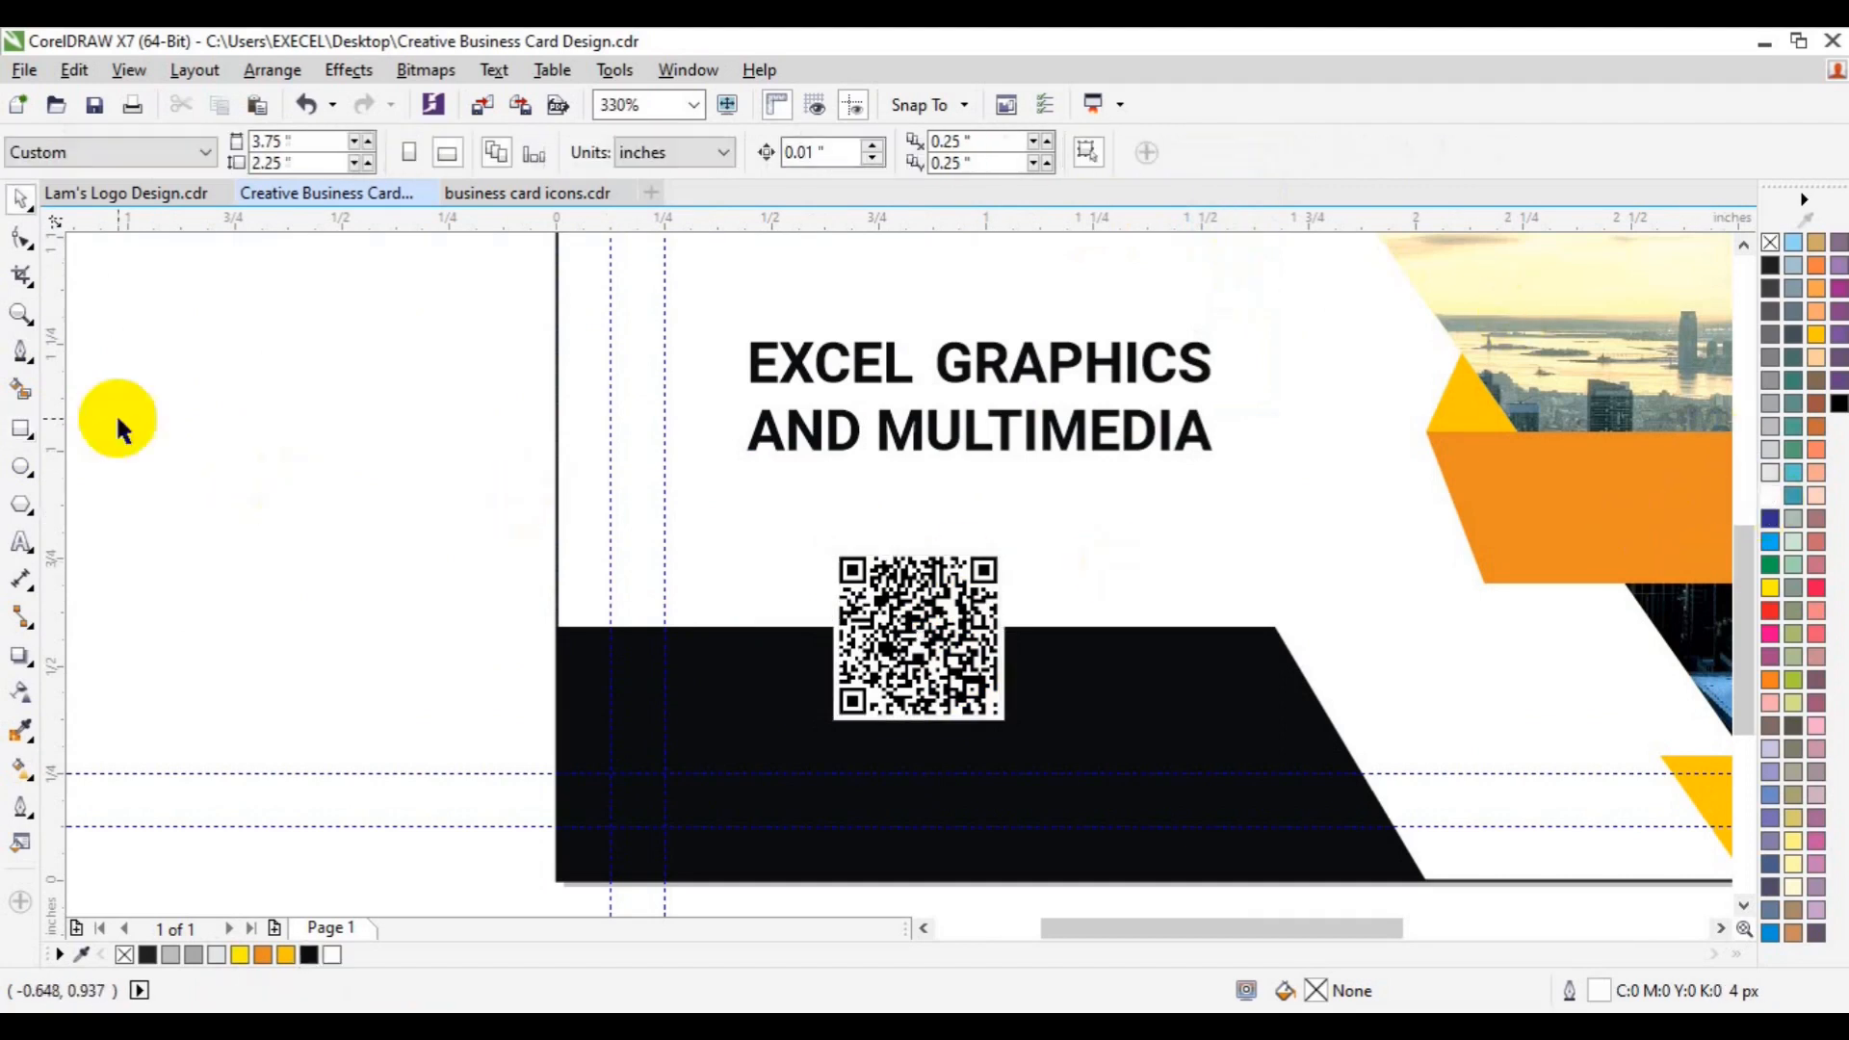
- Draw a tiny orange, outline-free square in the QR code's top-left corner marker
left_click(21, 314)
left_click(947, 646)
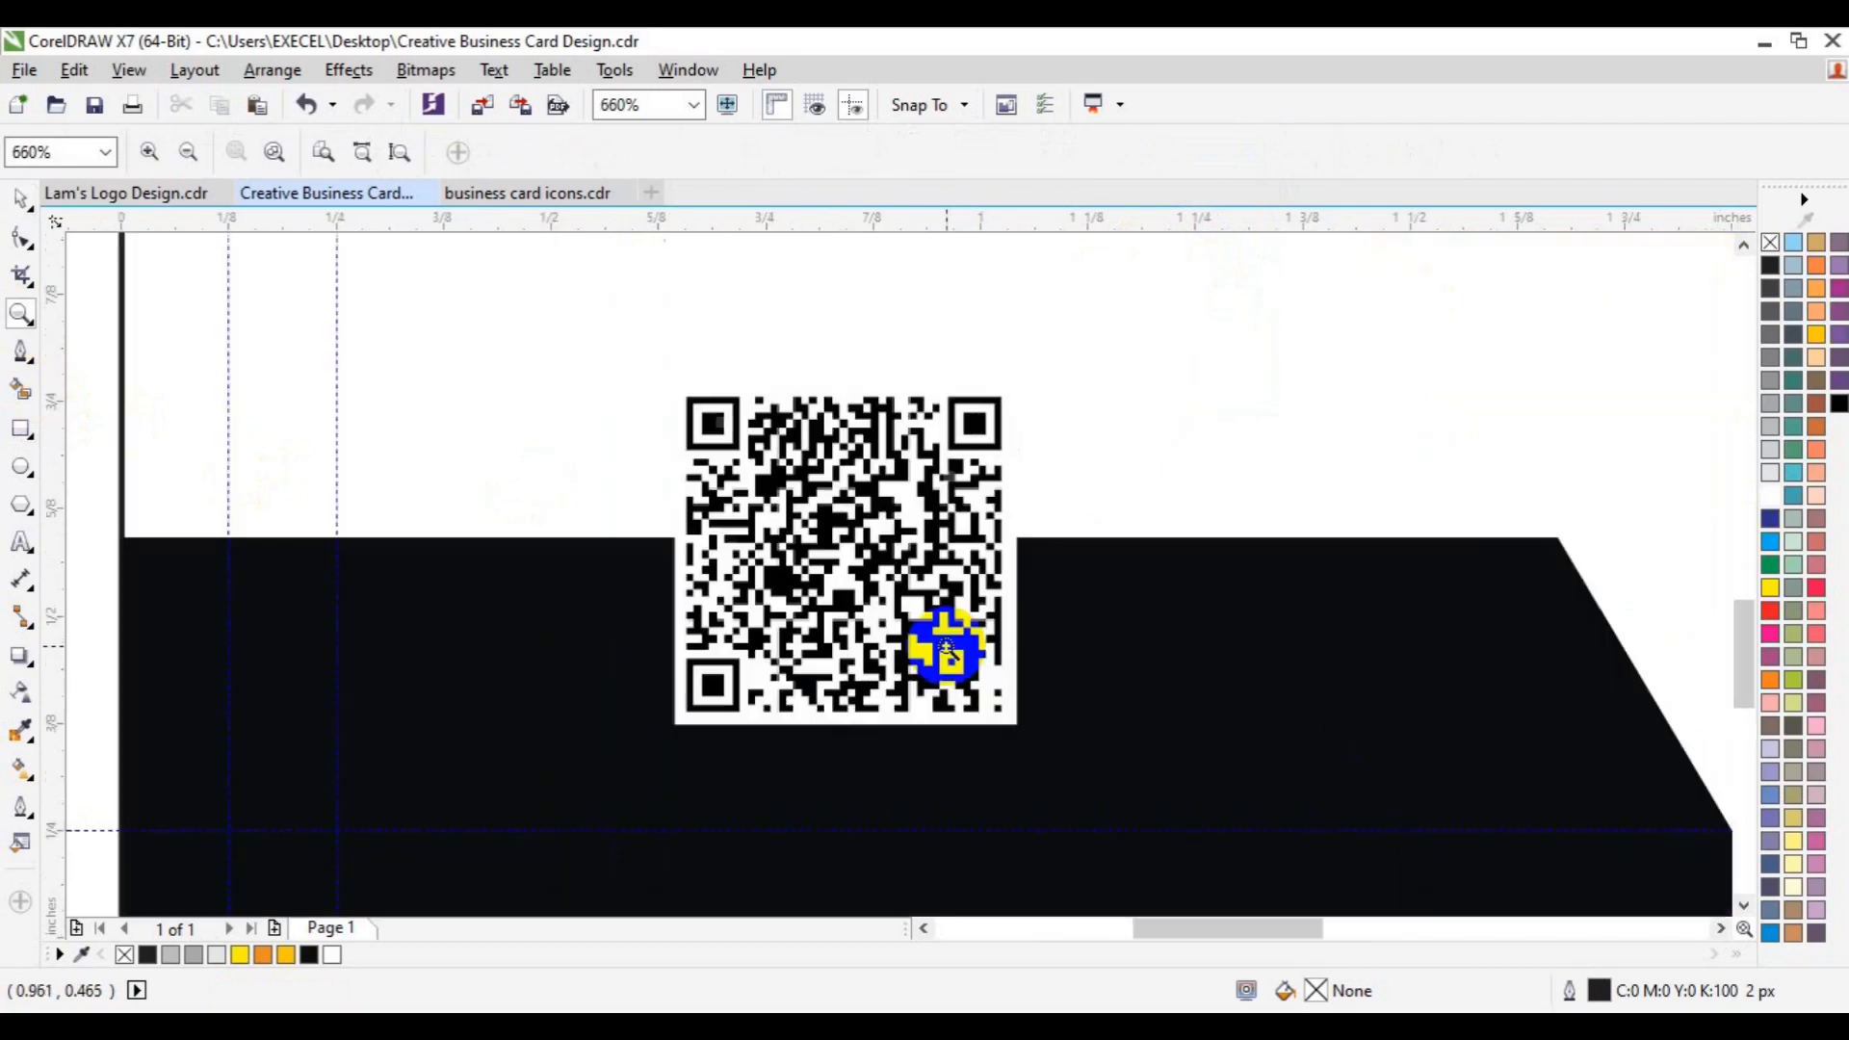
key("space")
left_click(20, 429)
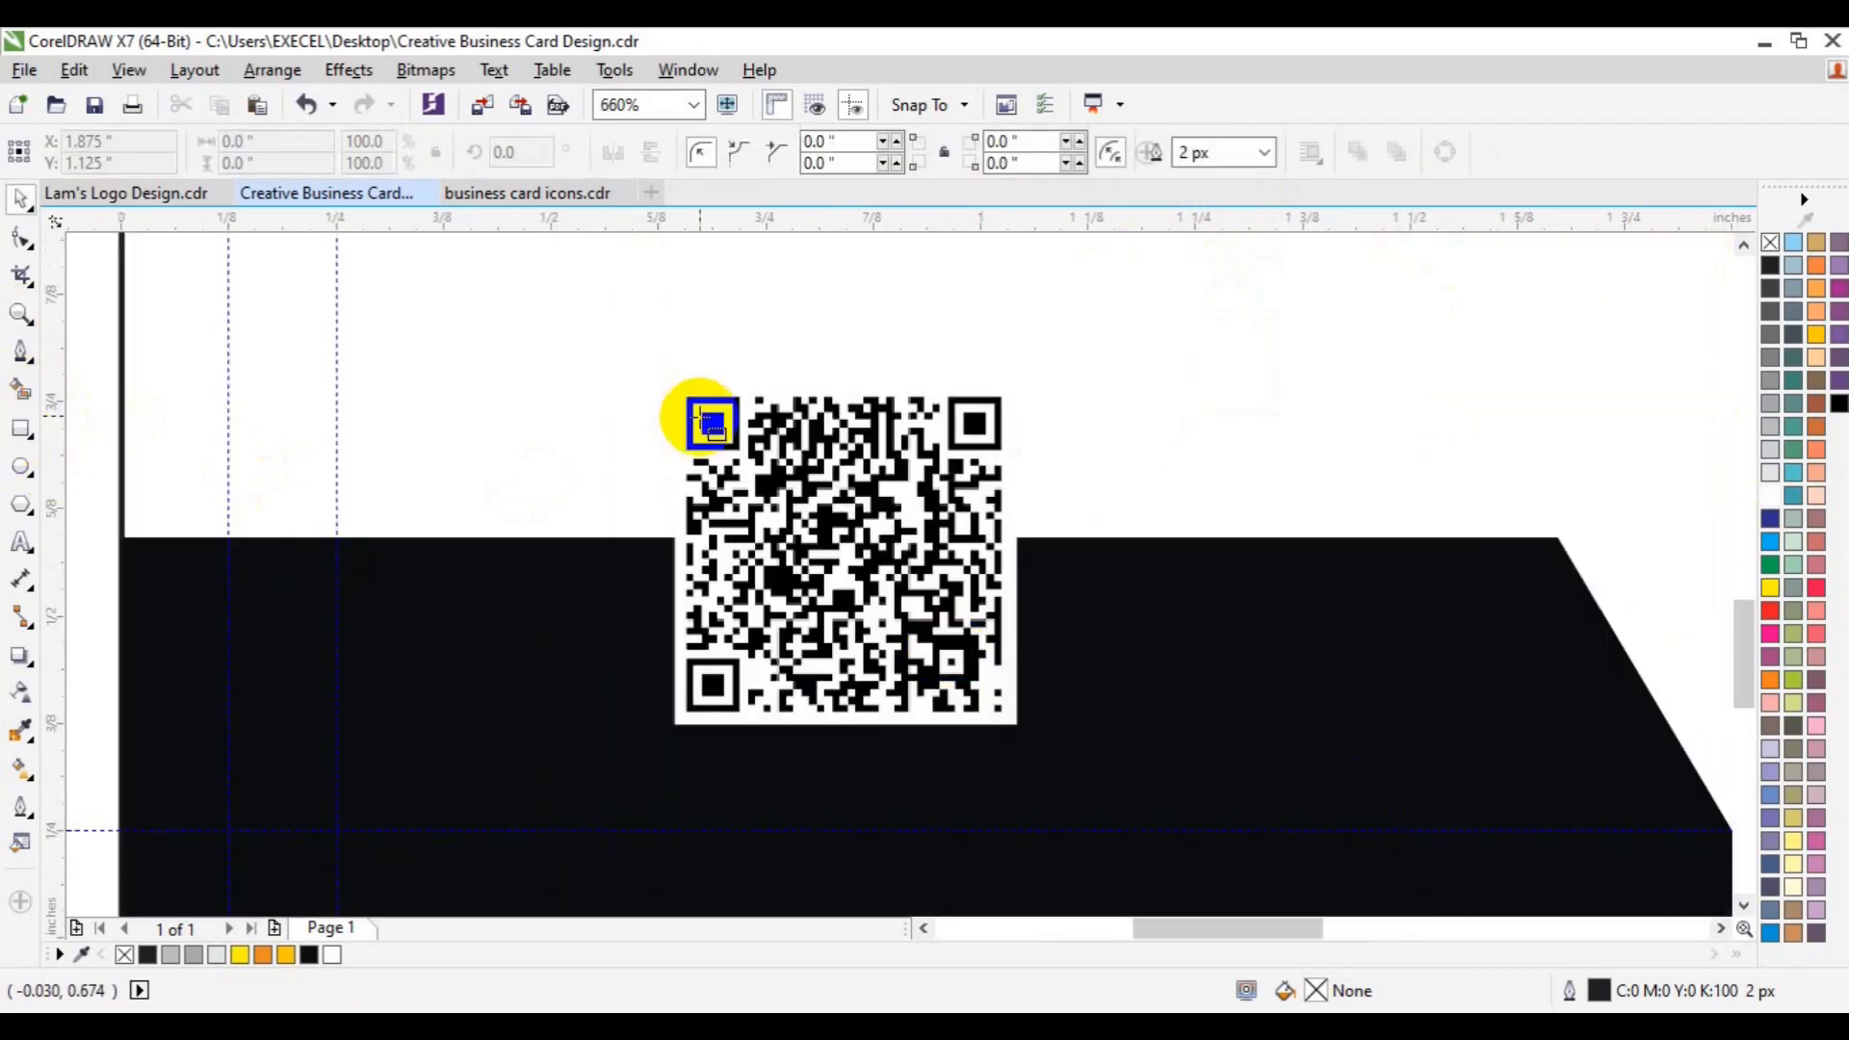
left_click_drag(701, 414, 722, 433)
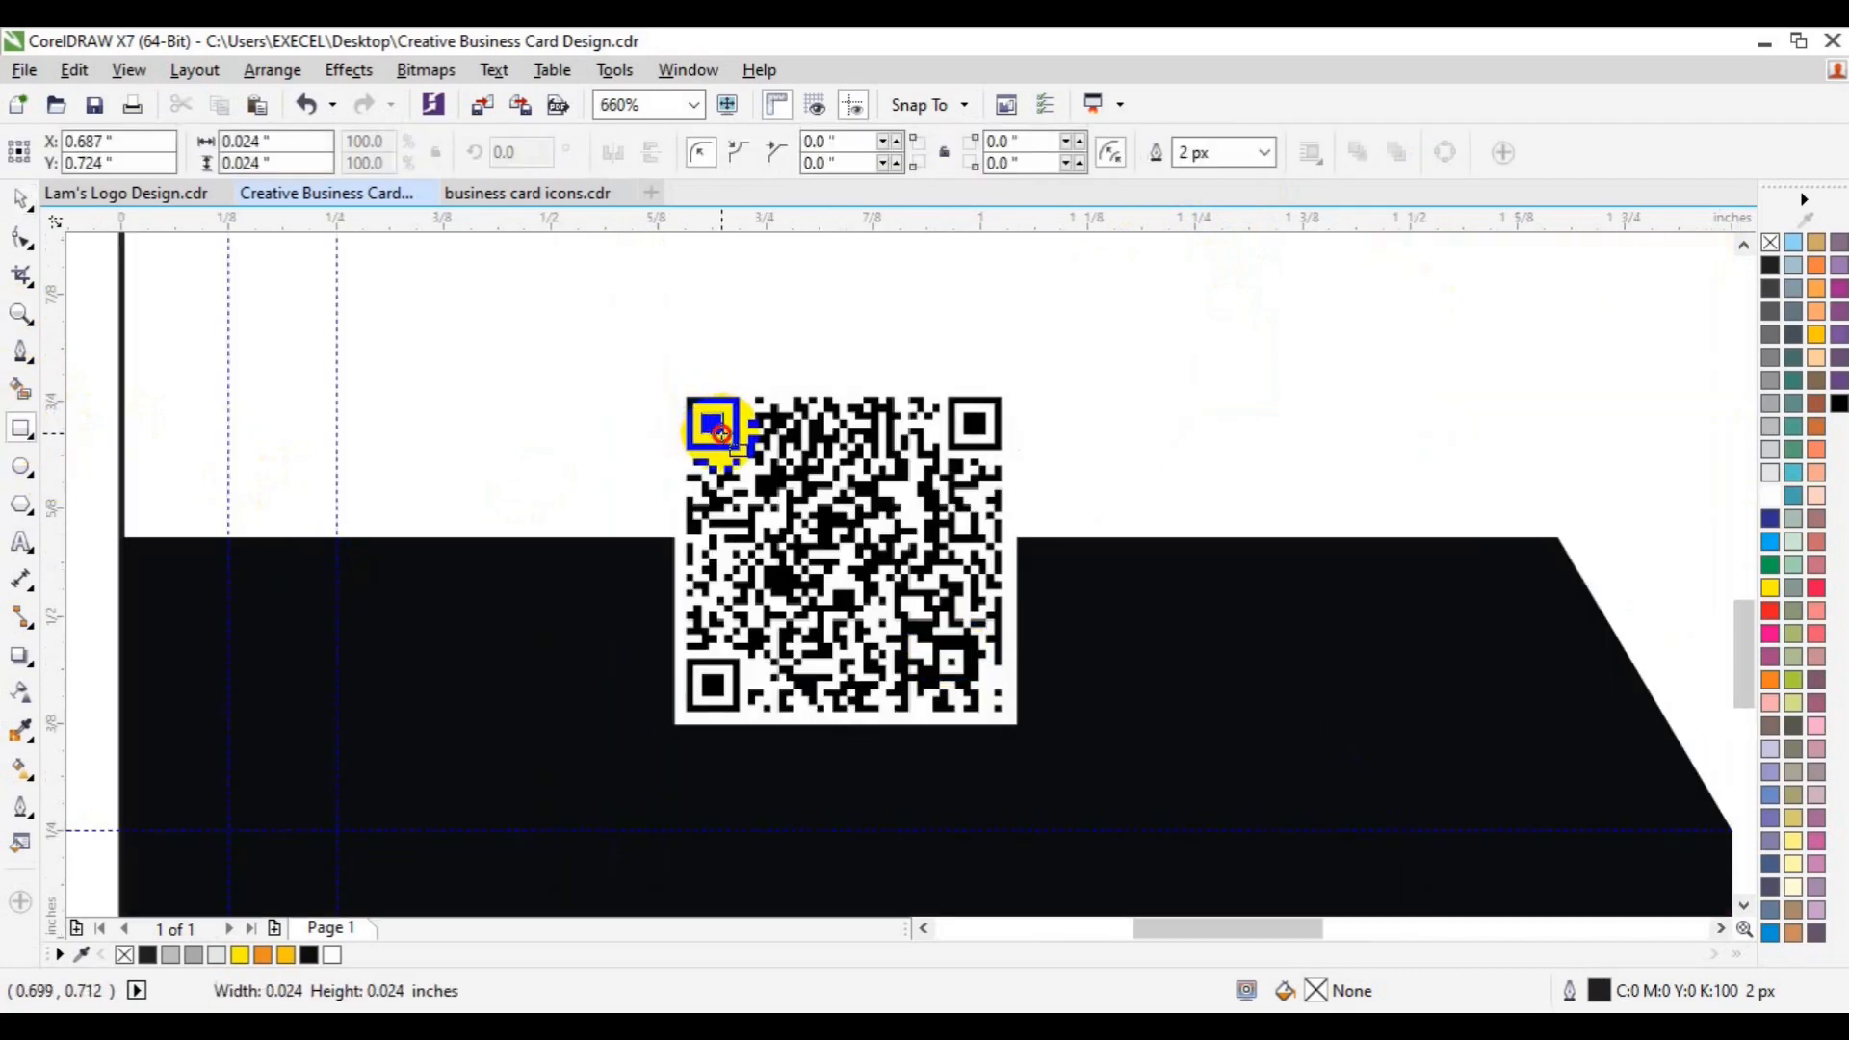
left_click(279, 955)
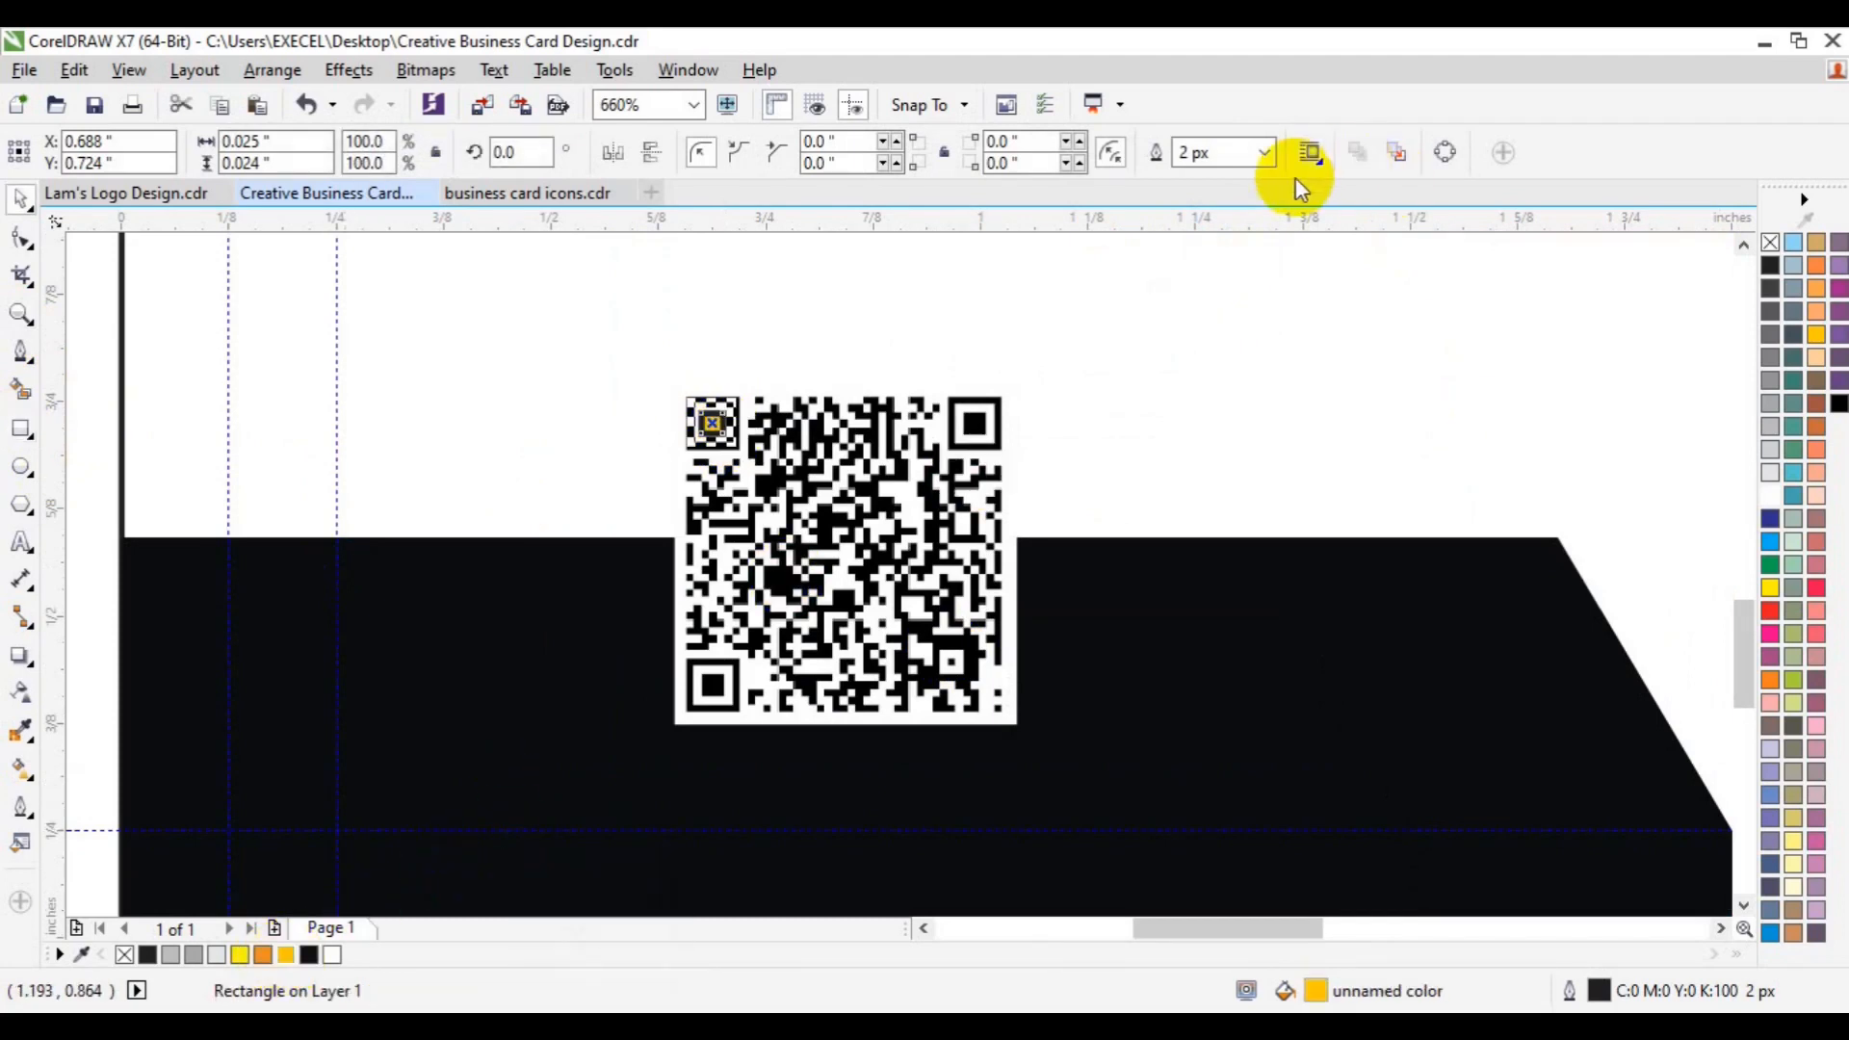
right_click(1770, 243)
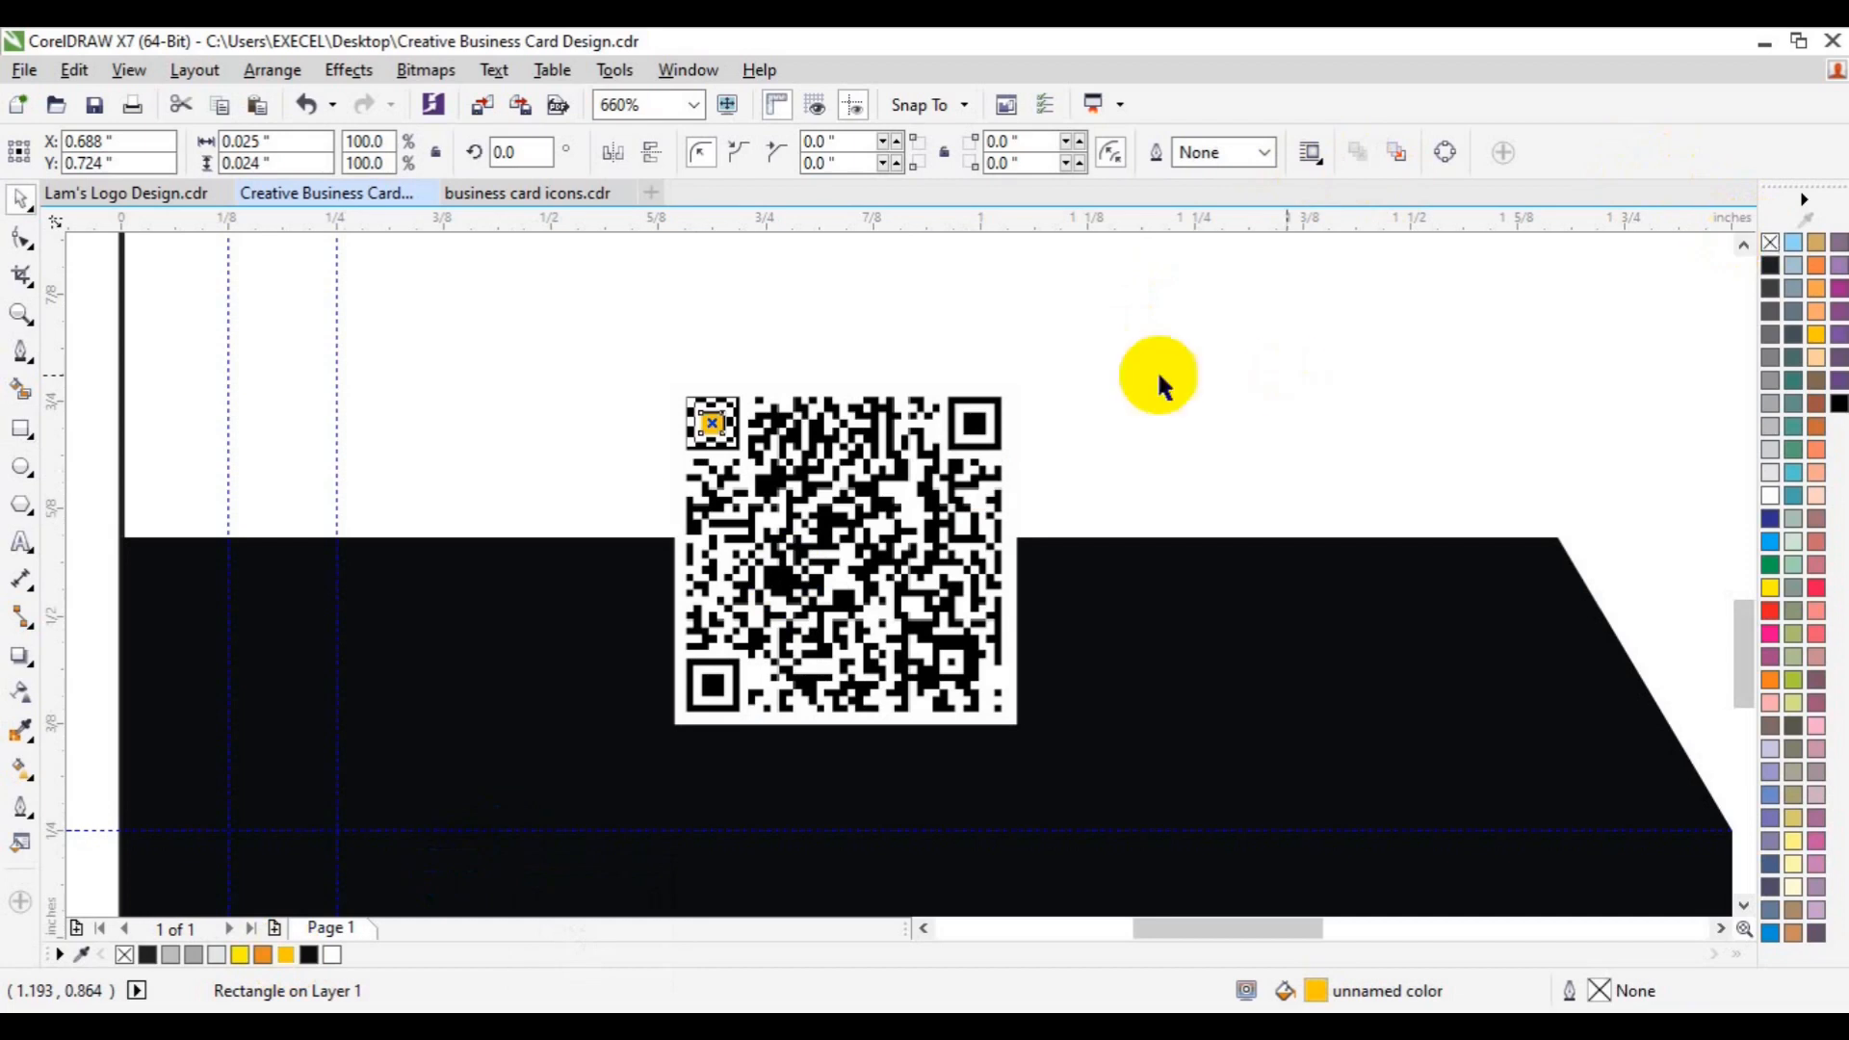
- Copy the orange square into the top-right and bottom-left markers, then zoom out to the whole card
left_click_drag(710, 429, 963, 406)
key("ctrl+z")
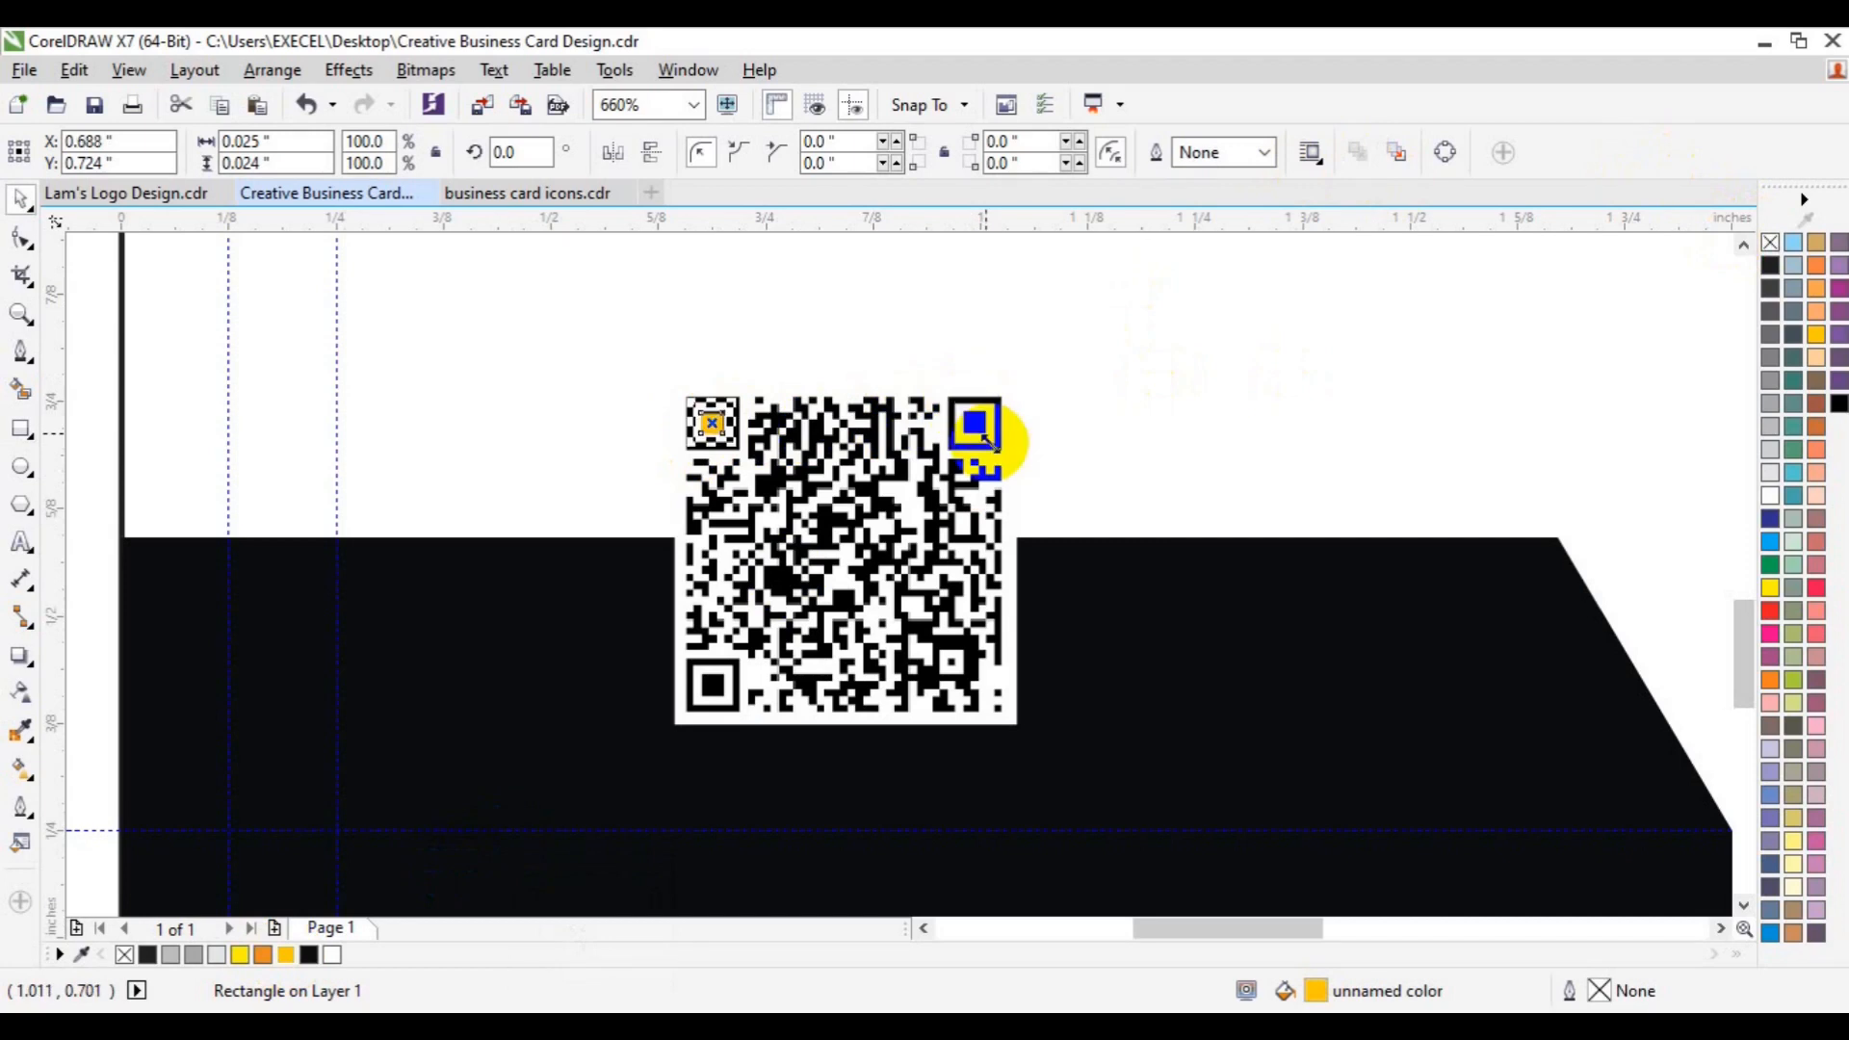
left_click_drag(713, 417, 724, 685)
left_click(1033, 470)
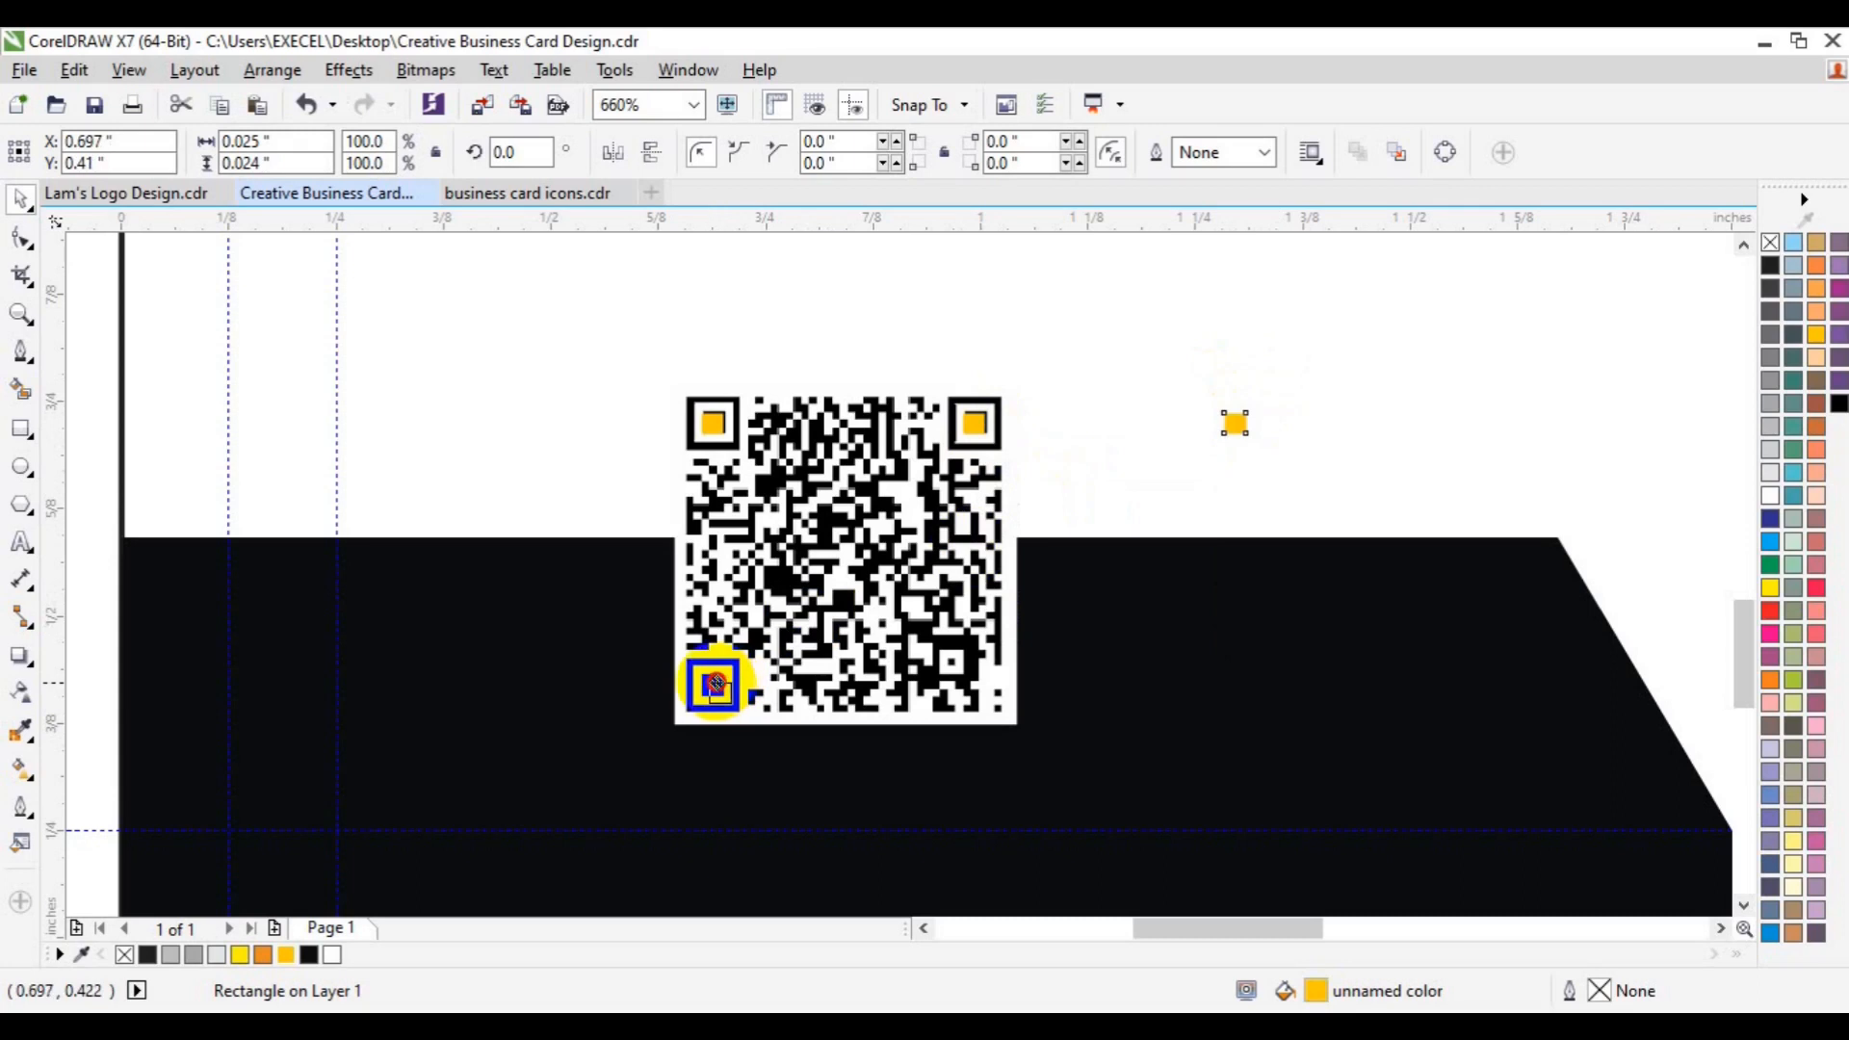
left_click_drag(715, 680, 711, 682)
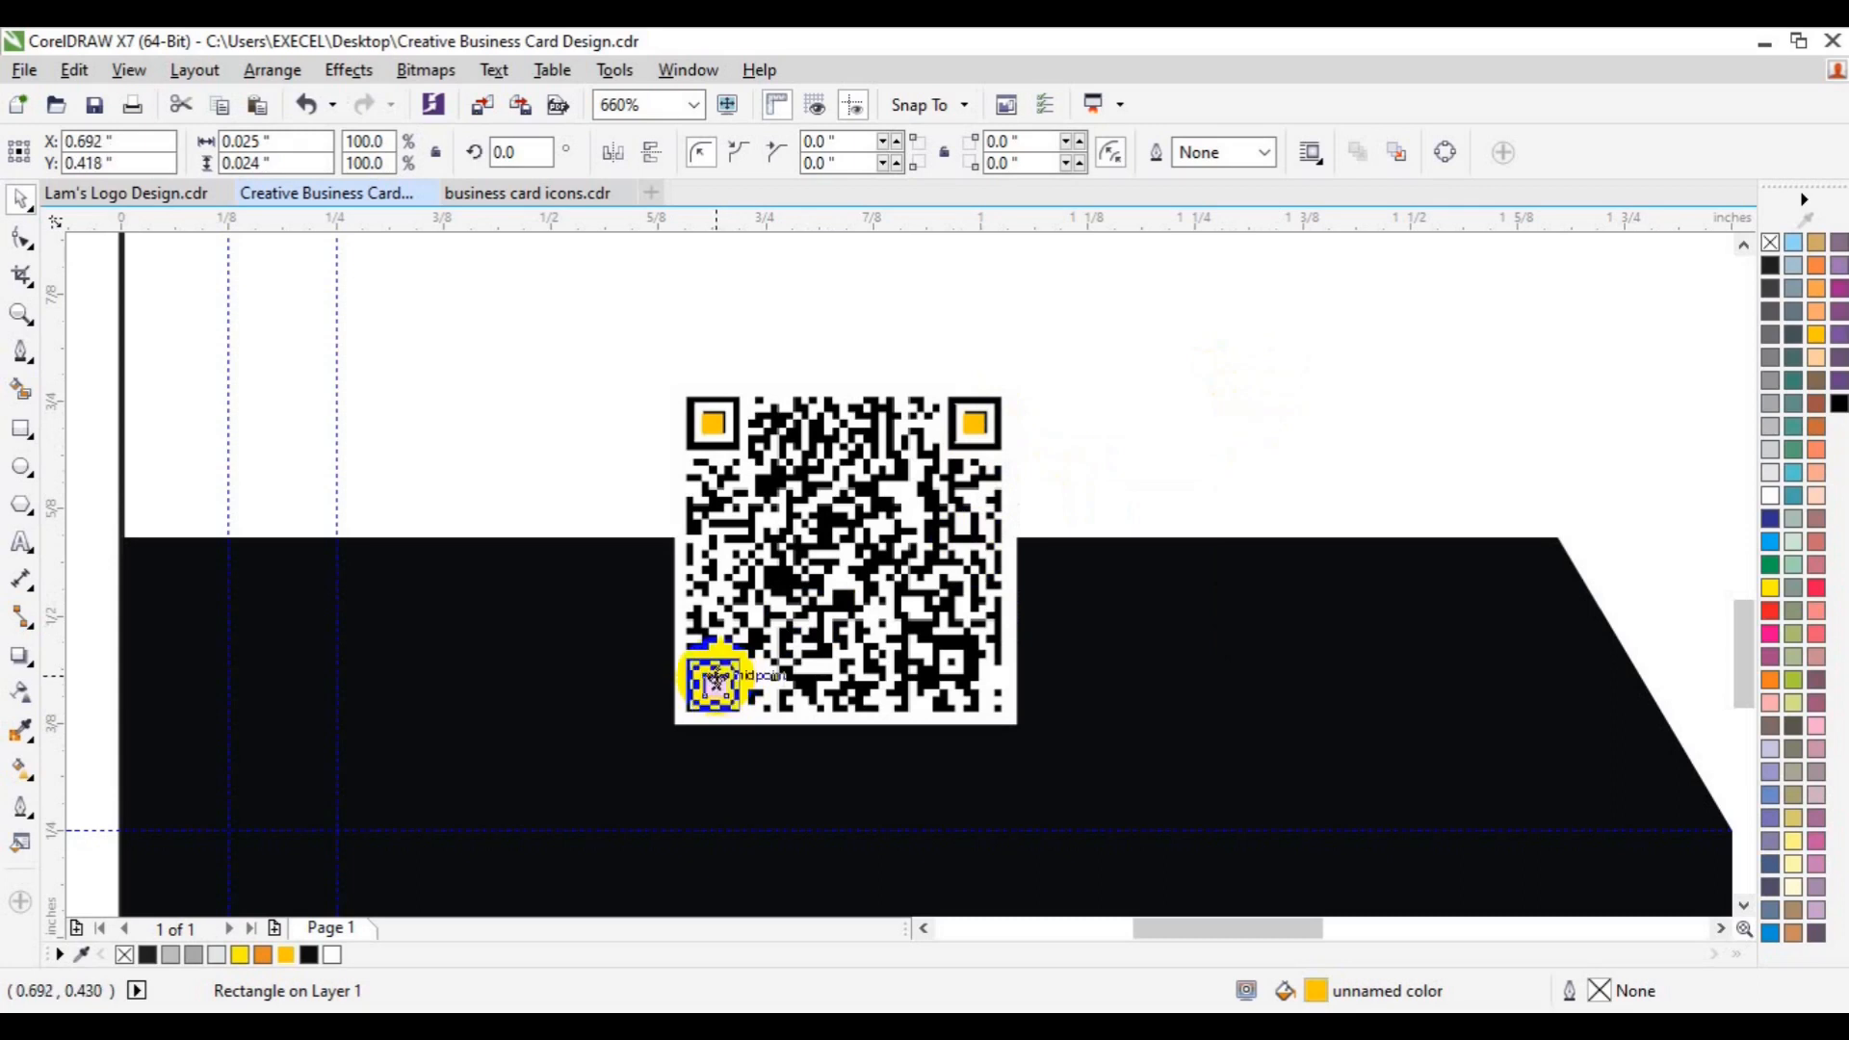
left_click(29, 312)
left_click(185, 154)
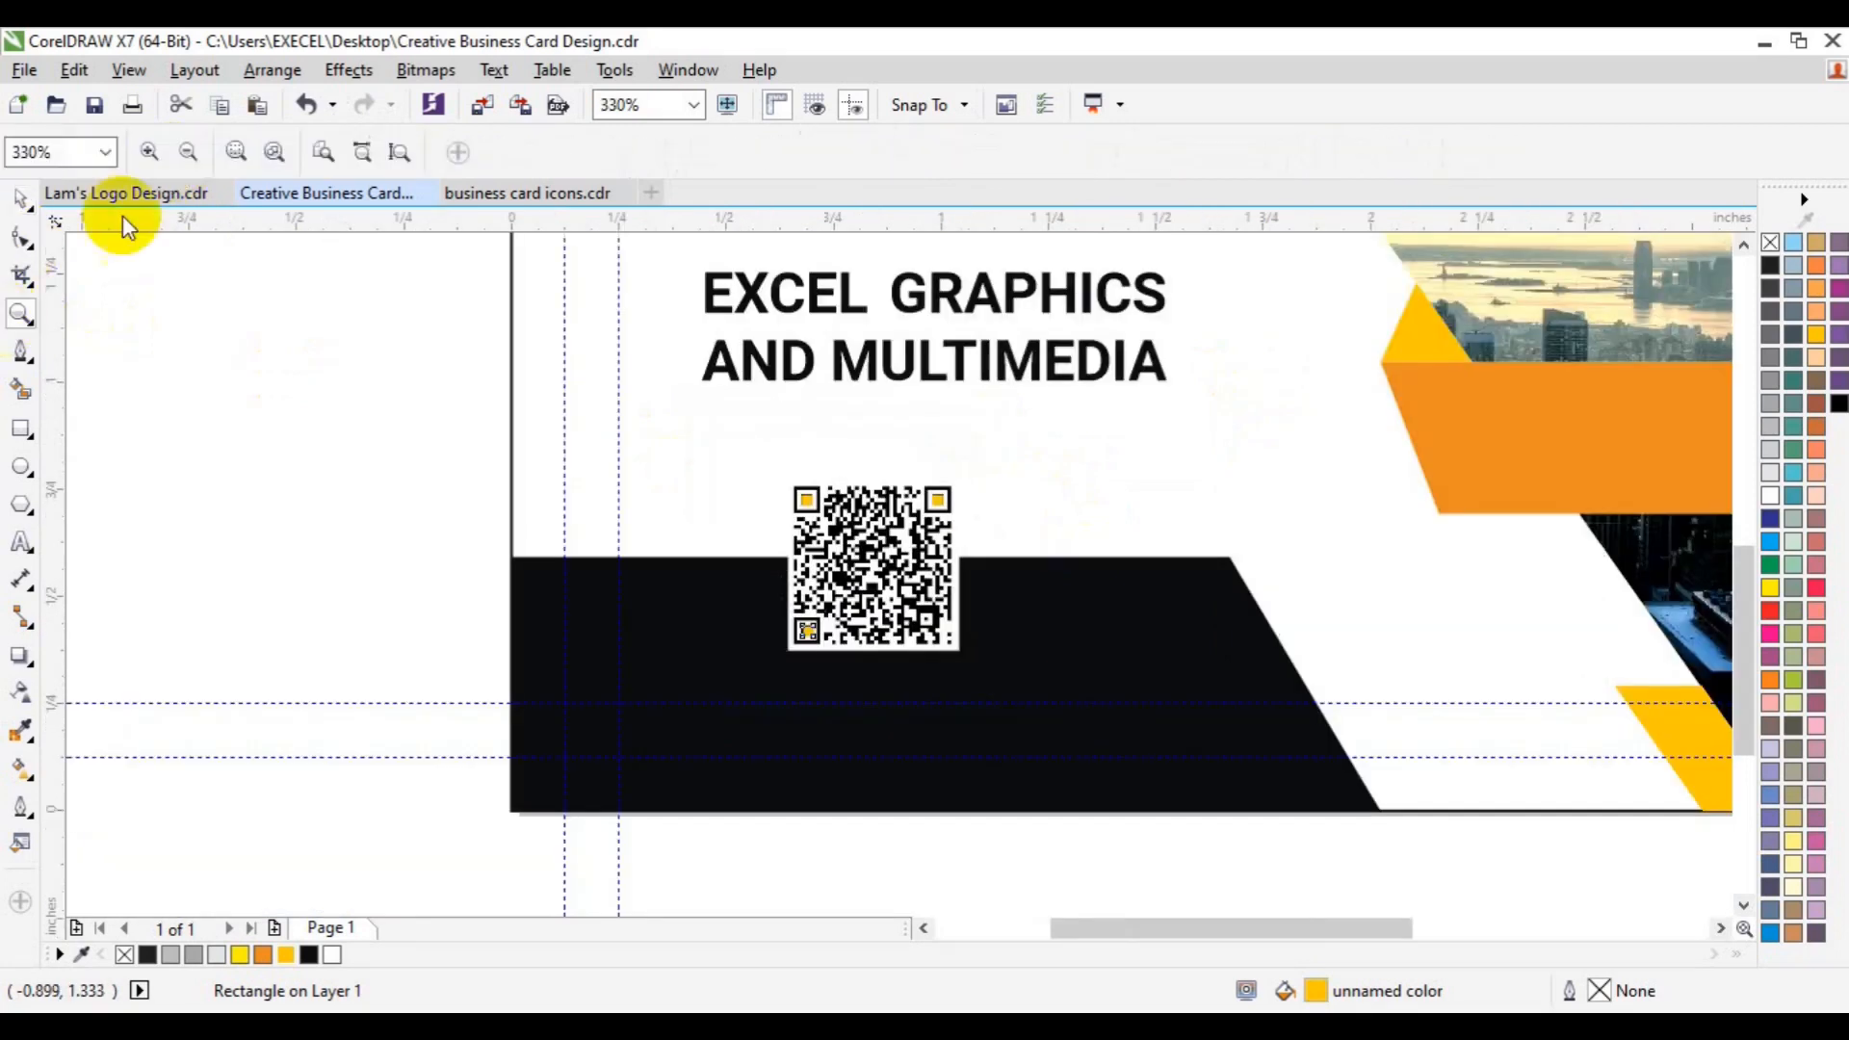
left_click(186, 154)
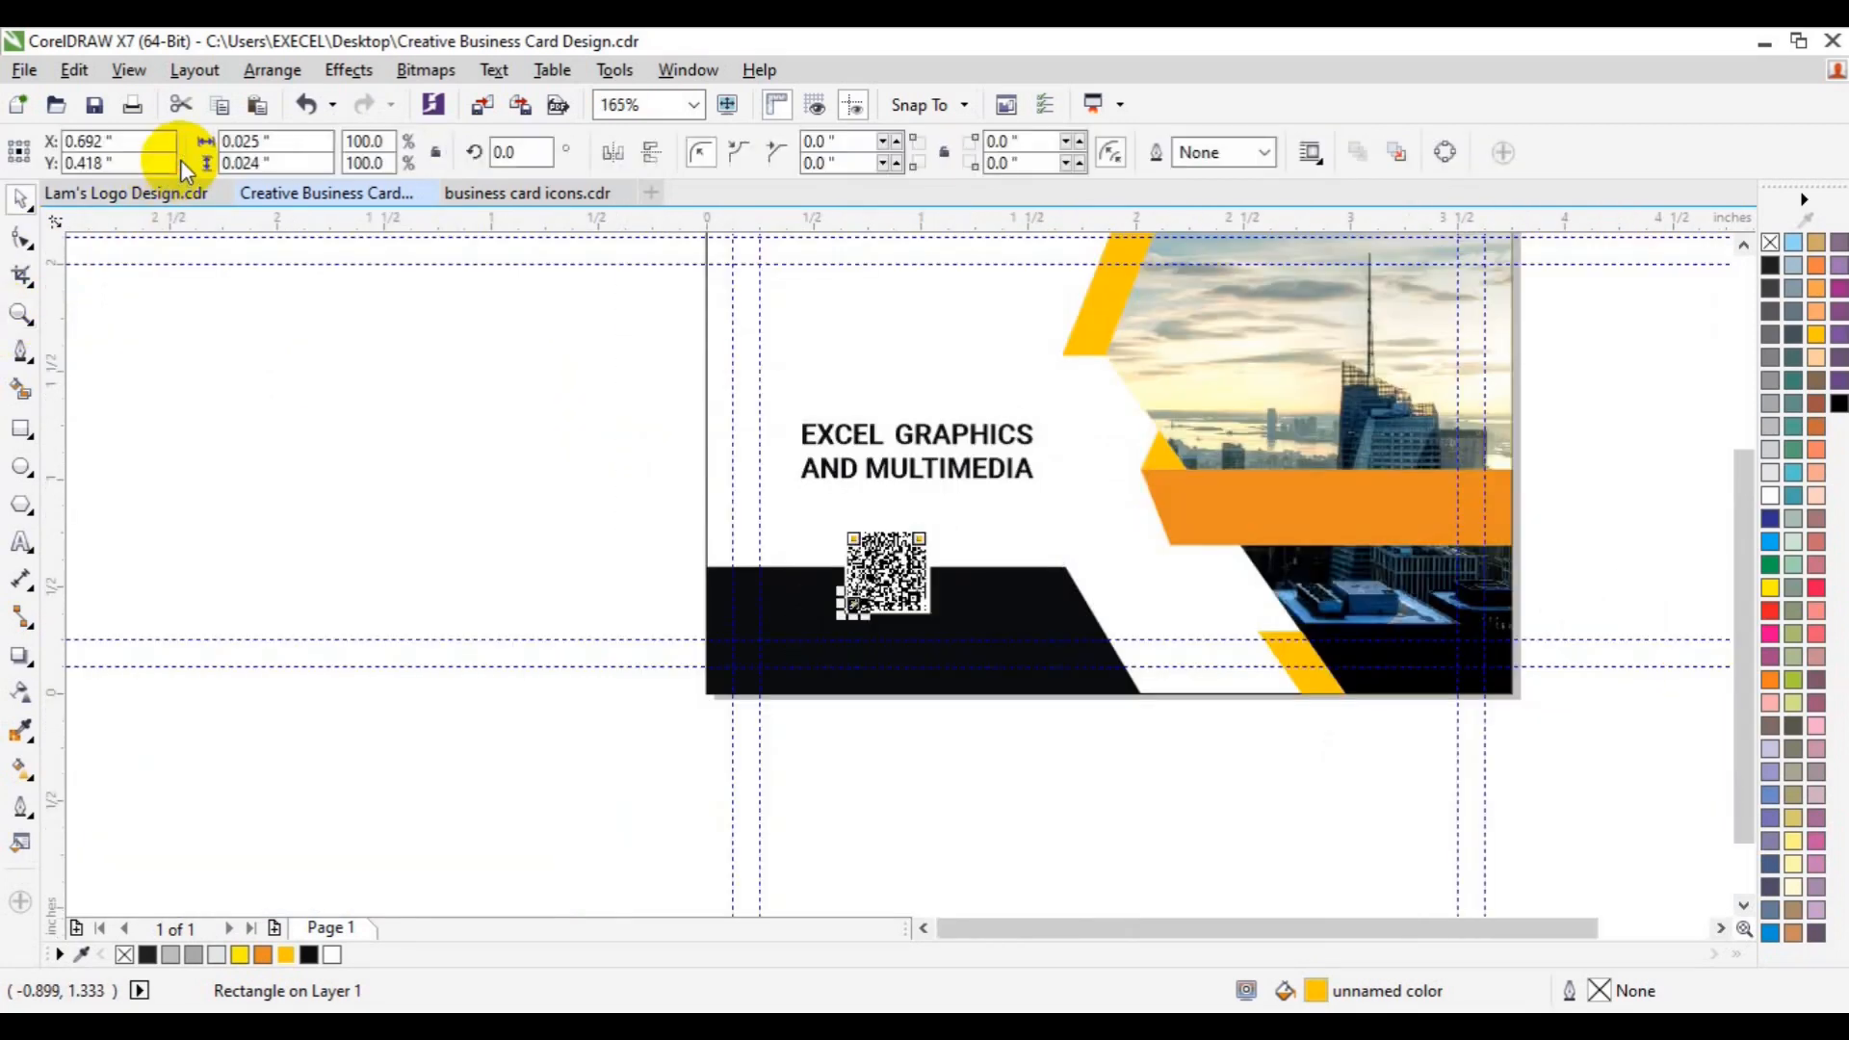
- Save the card as a CDR file named 'Creative Business Card Design(Back)' on the Desktop
left_click(609, 459)
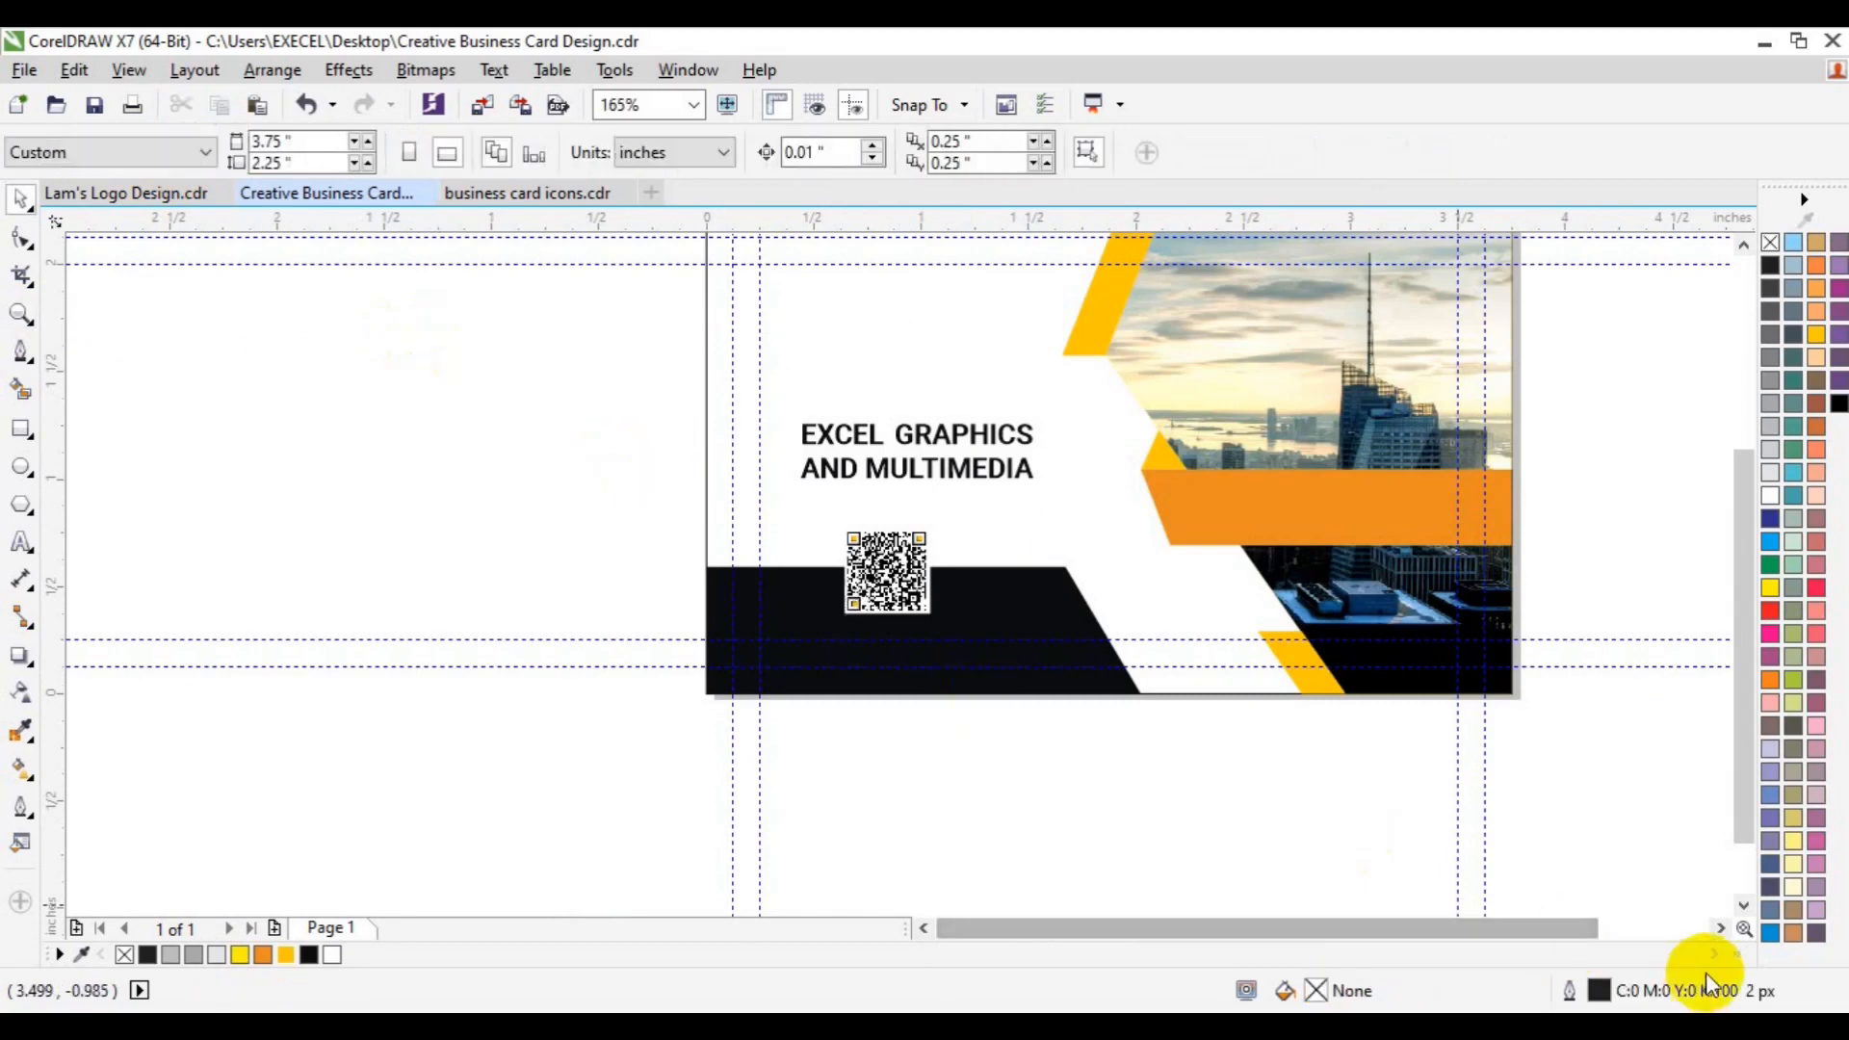
left_click(1720, 929)
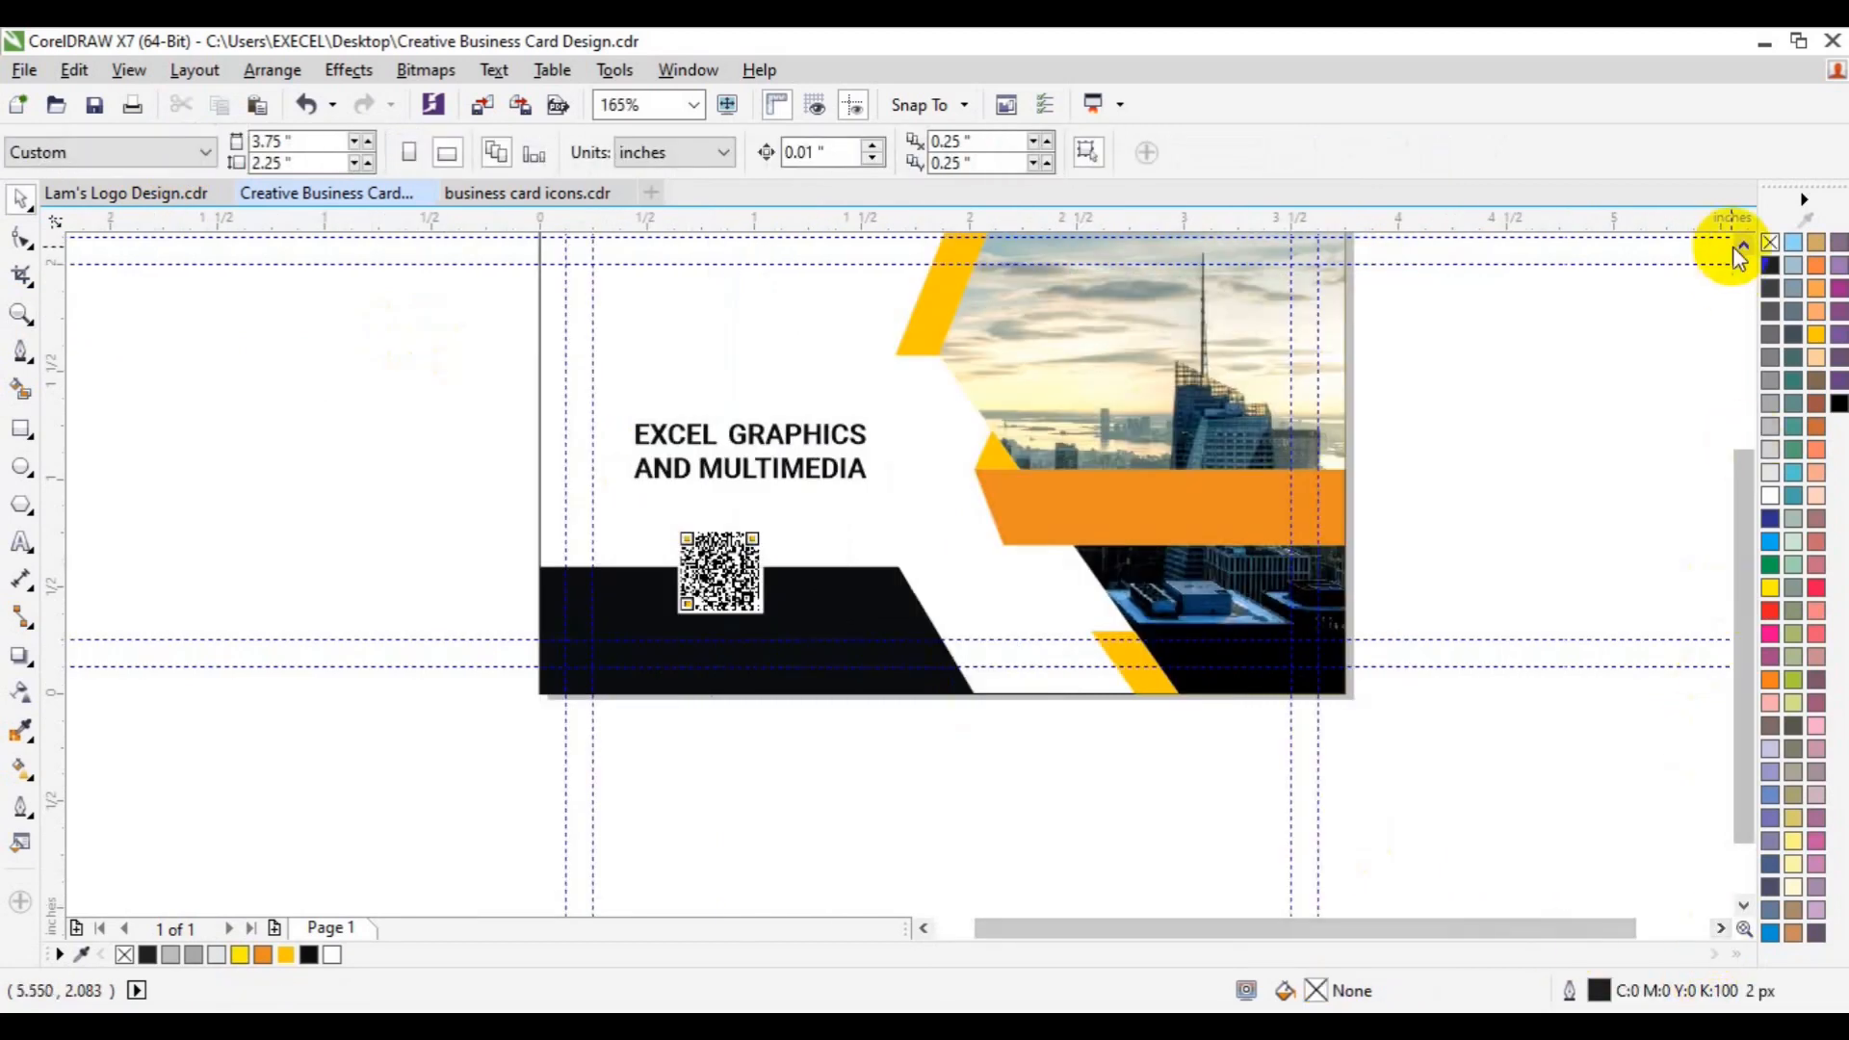
left_click(1738, 246)
left_click(1738, 247)
left_click(21, 73)
left_click(115, 324)
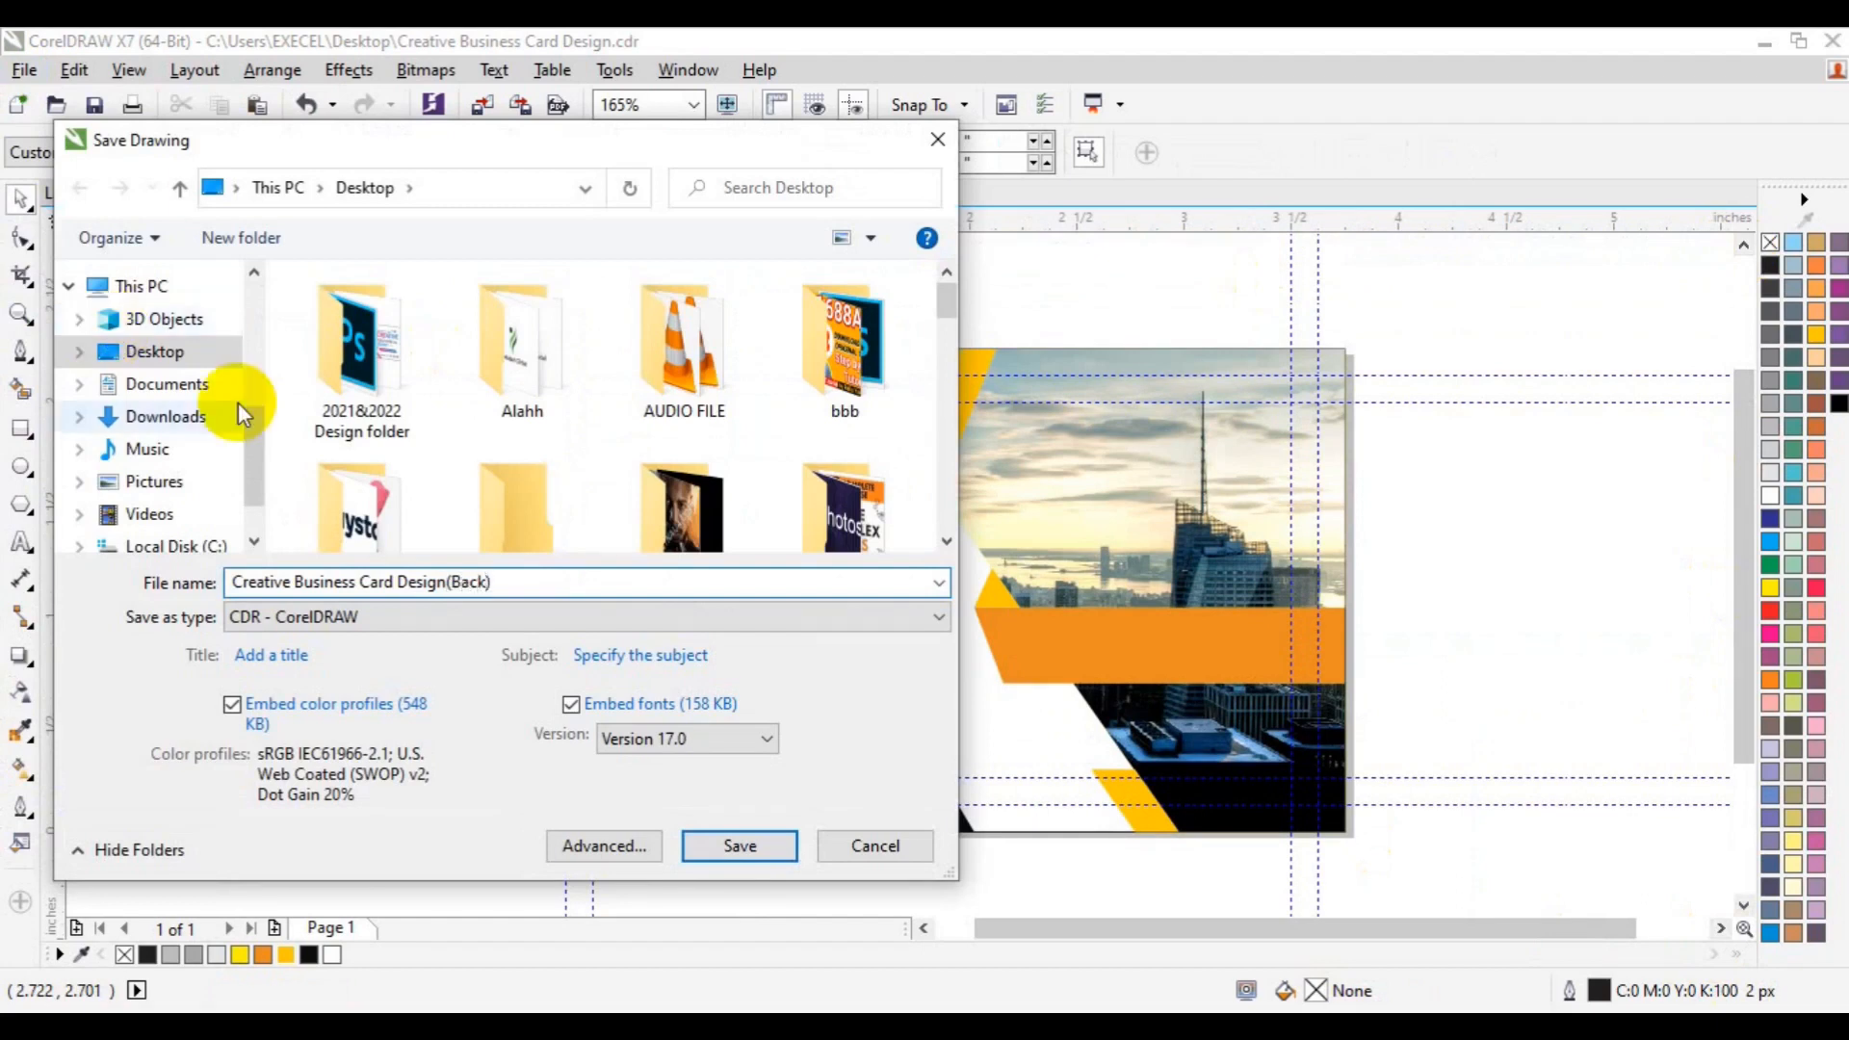
left_click(738, 844)
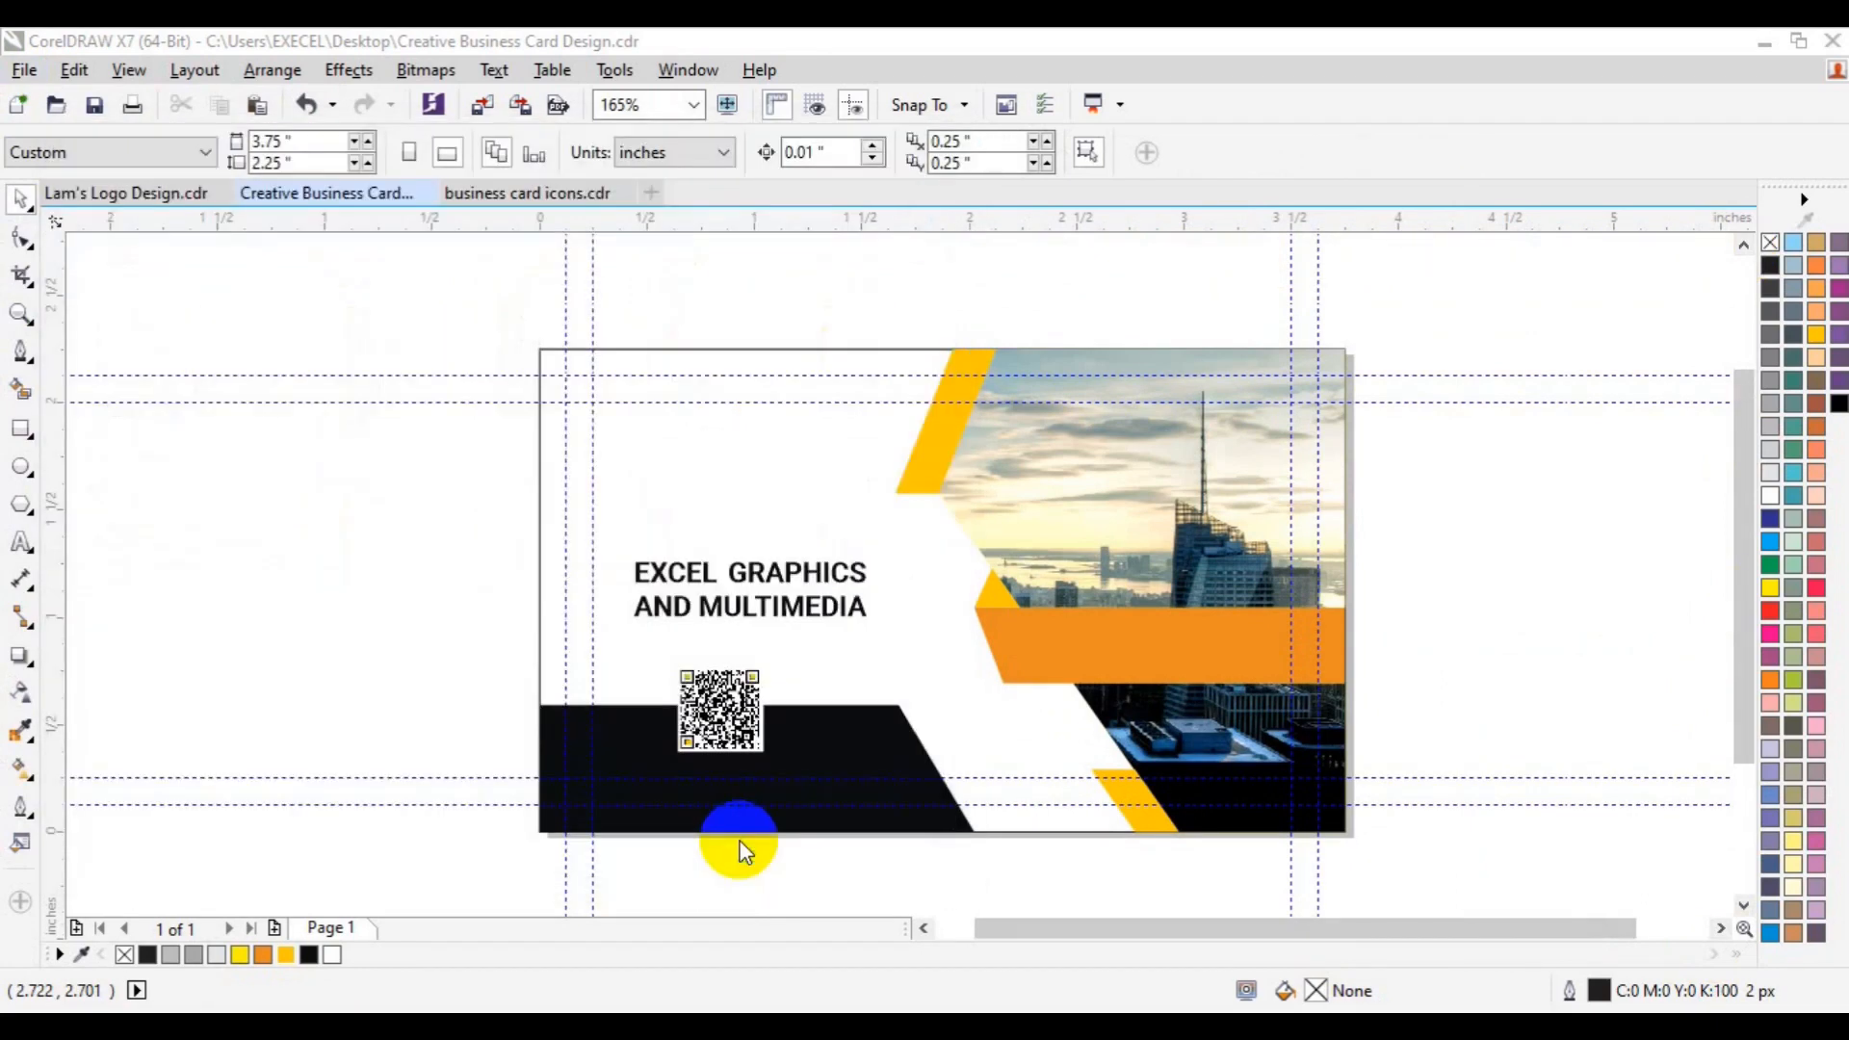
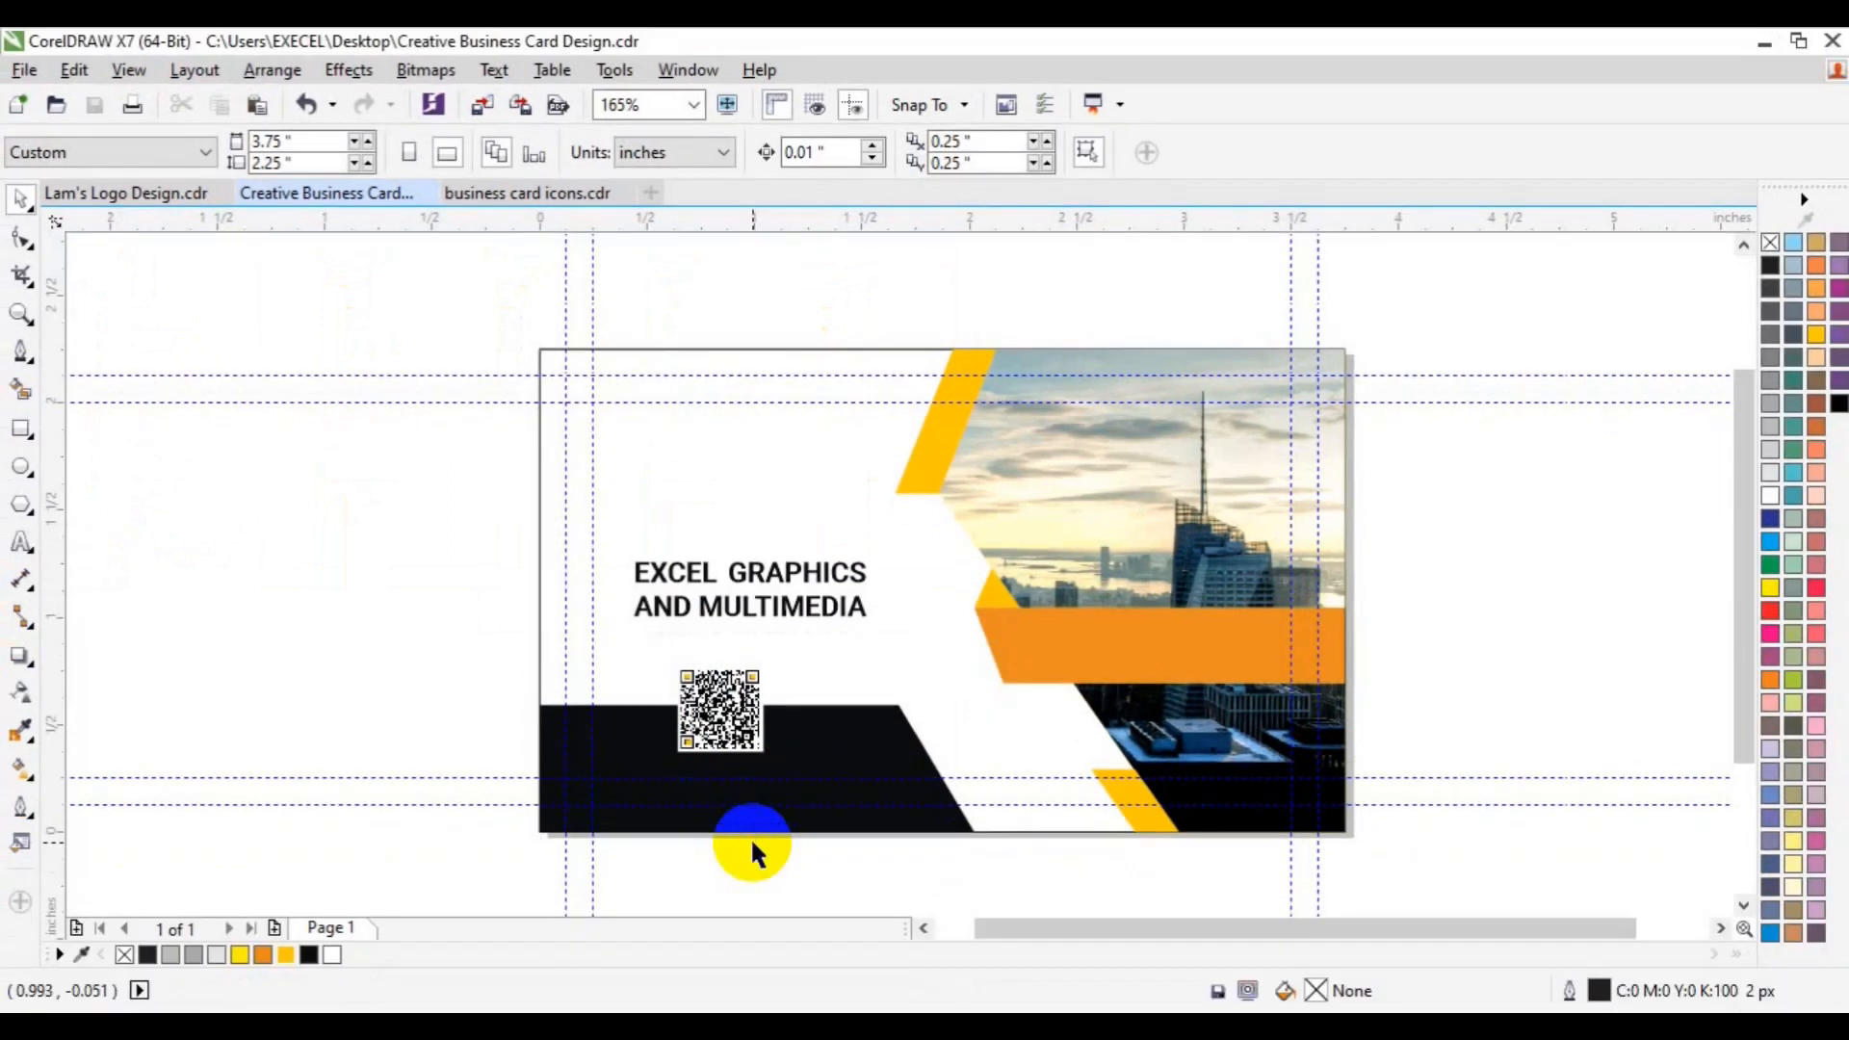
left_click(21, 542)
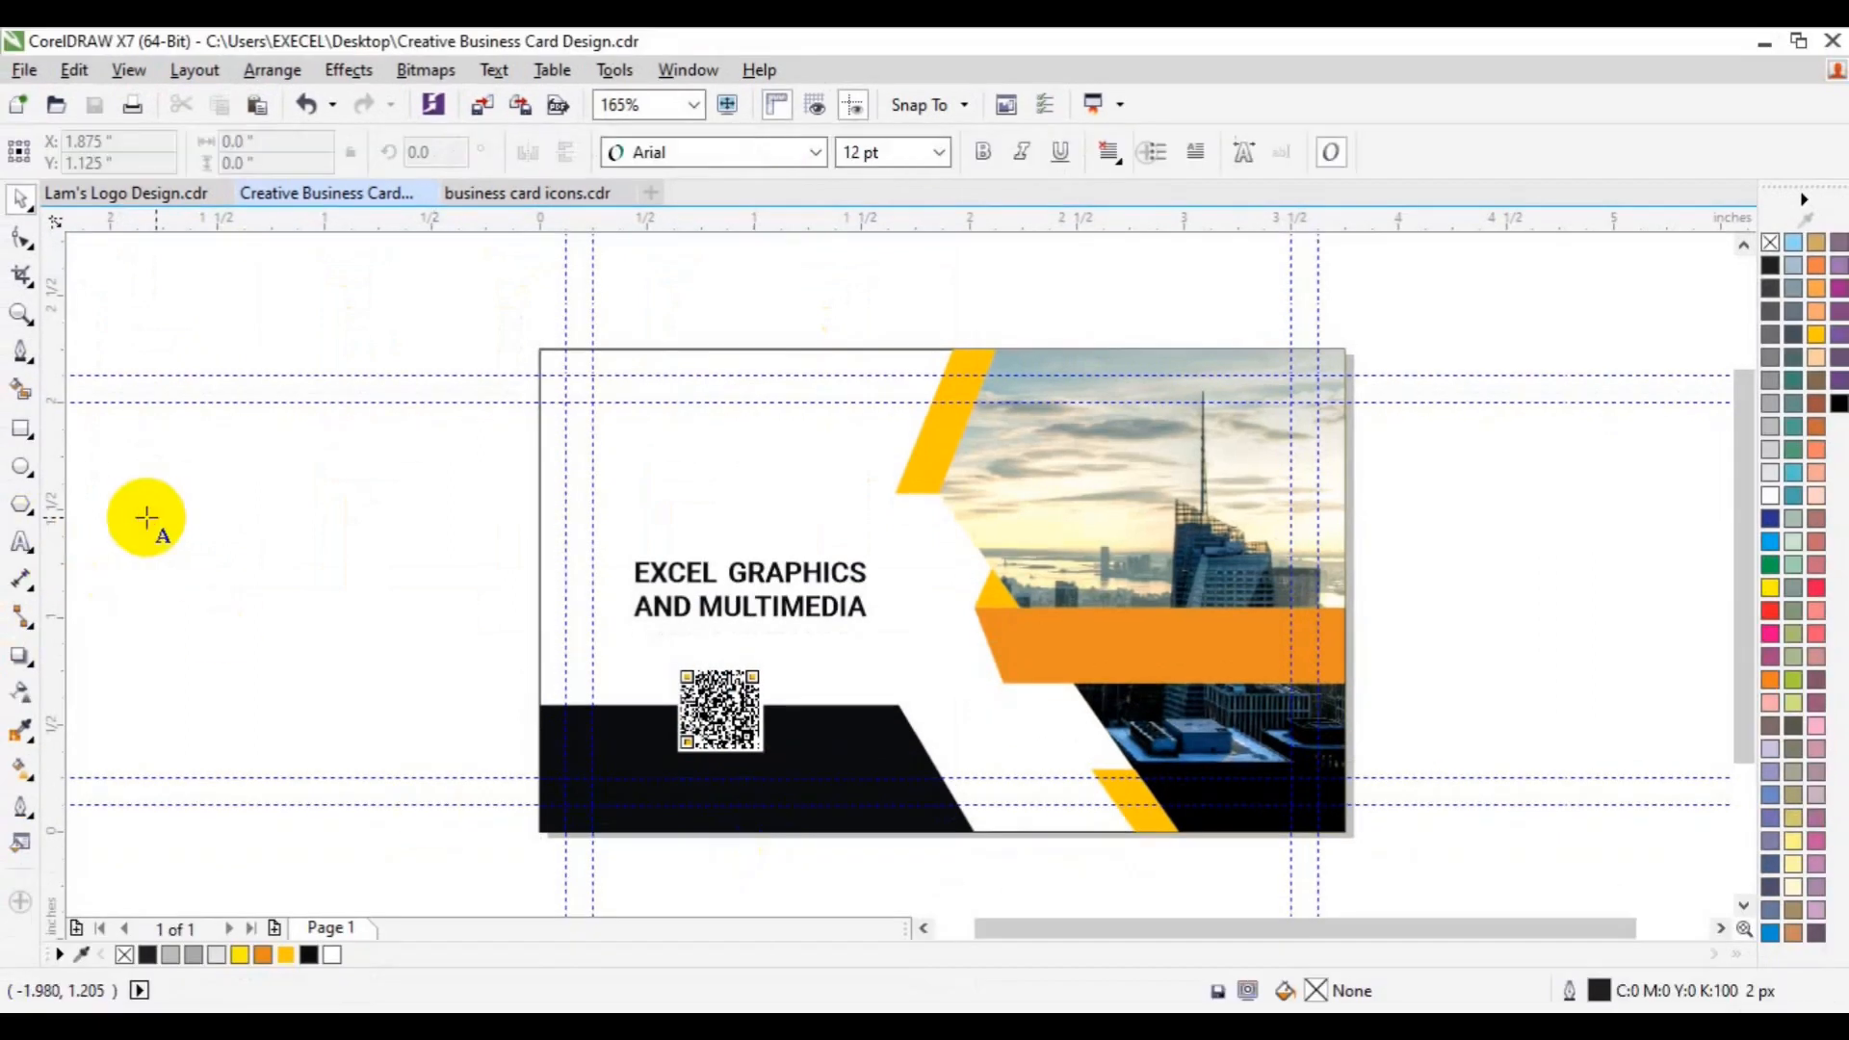
left_click(146, 517)
type("Download design ")
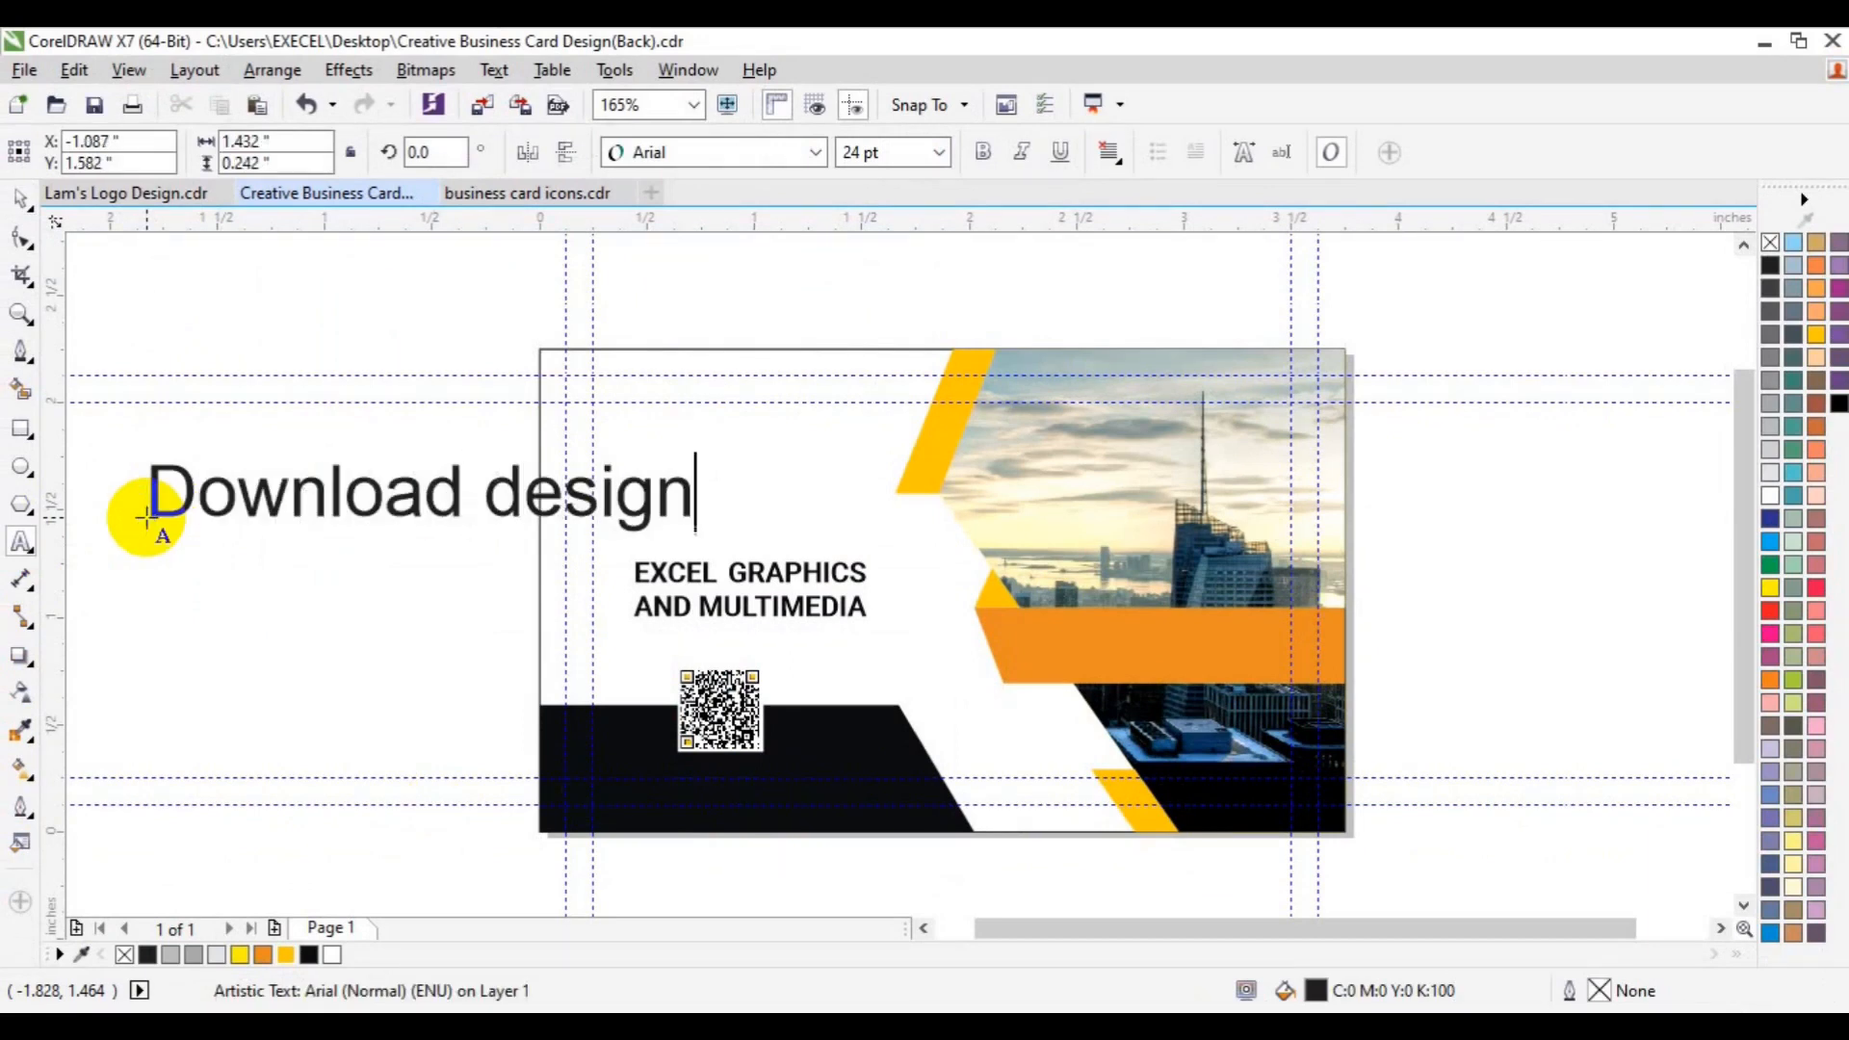
type("files ")
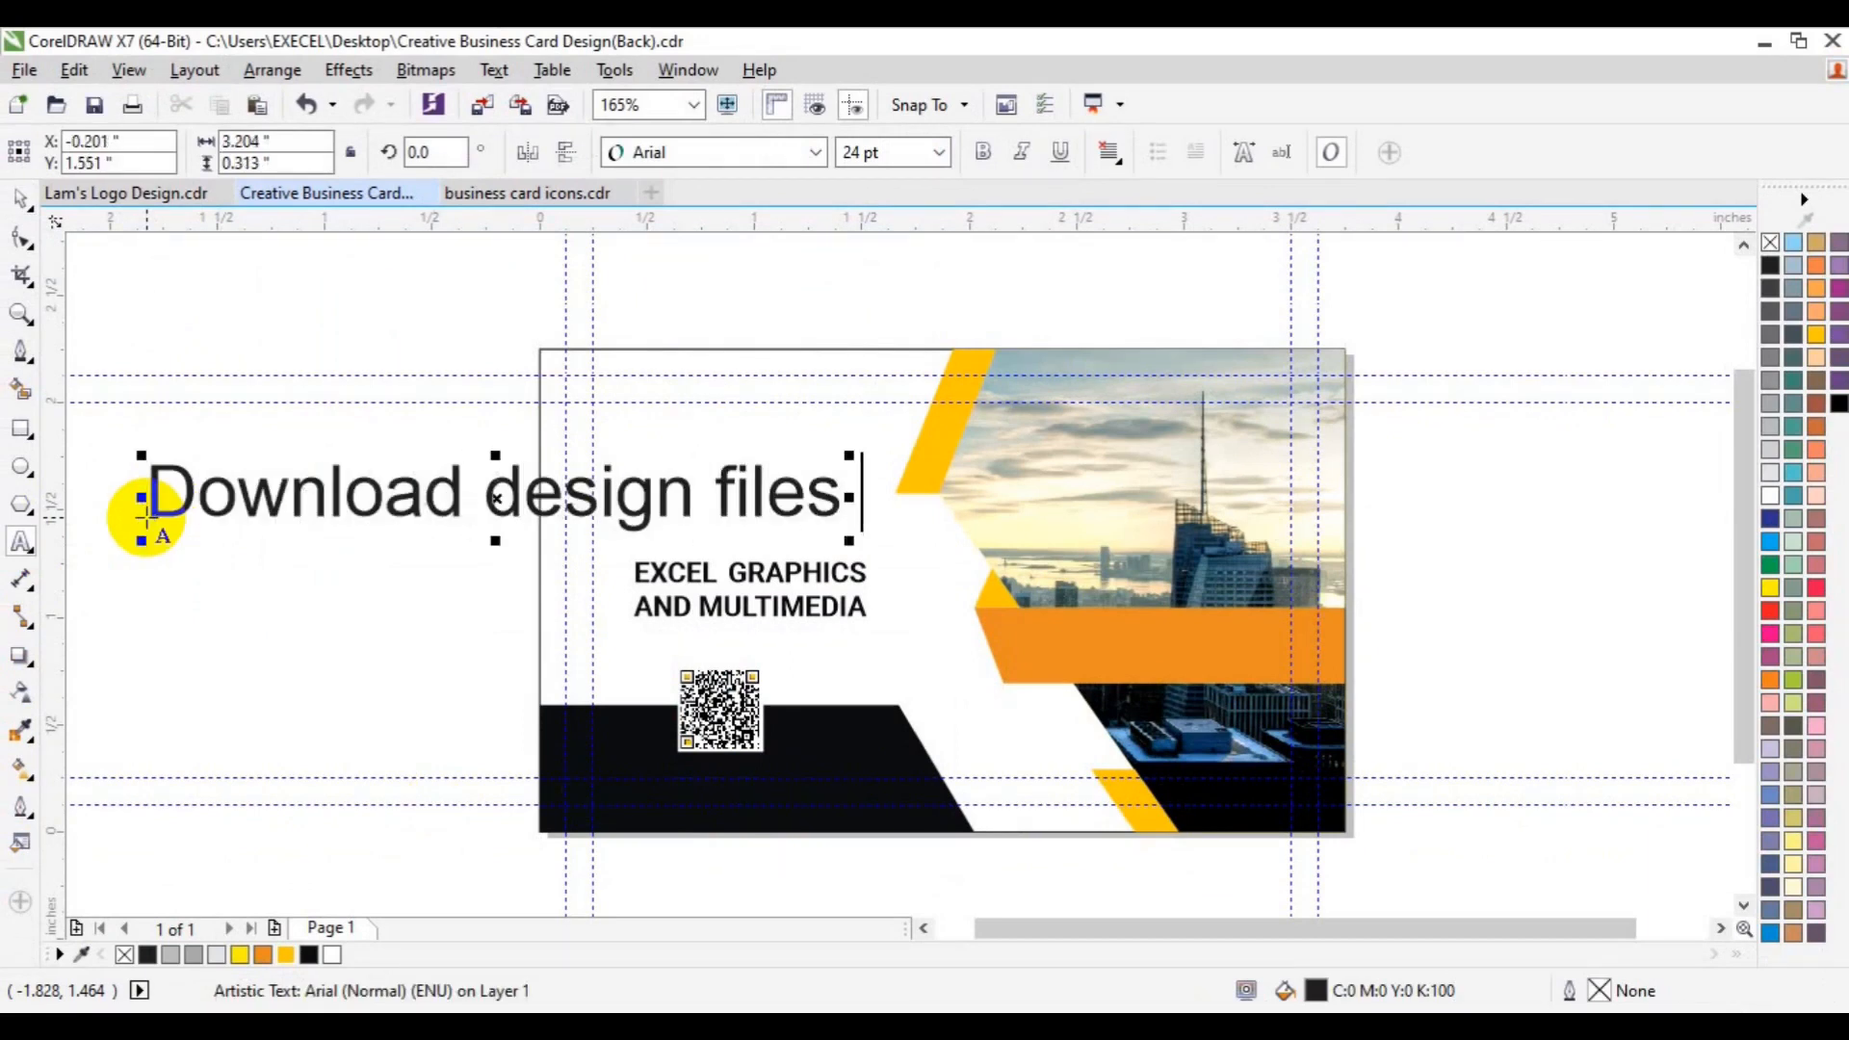
type("@ ")
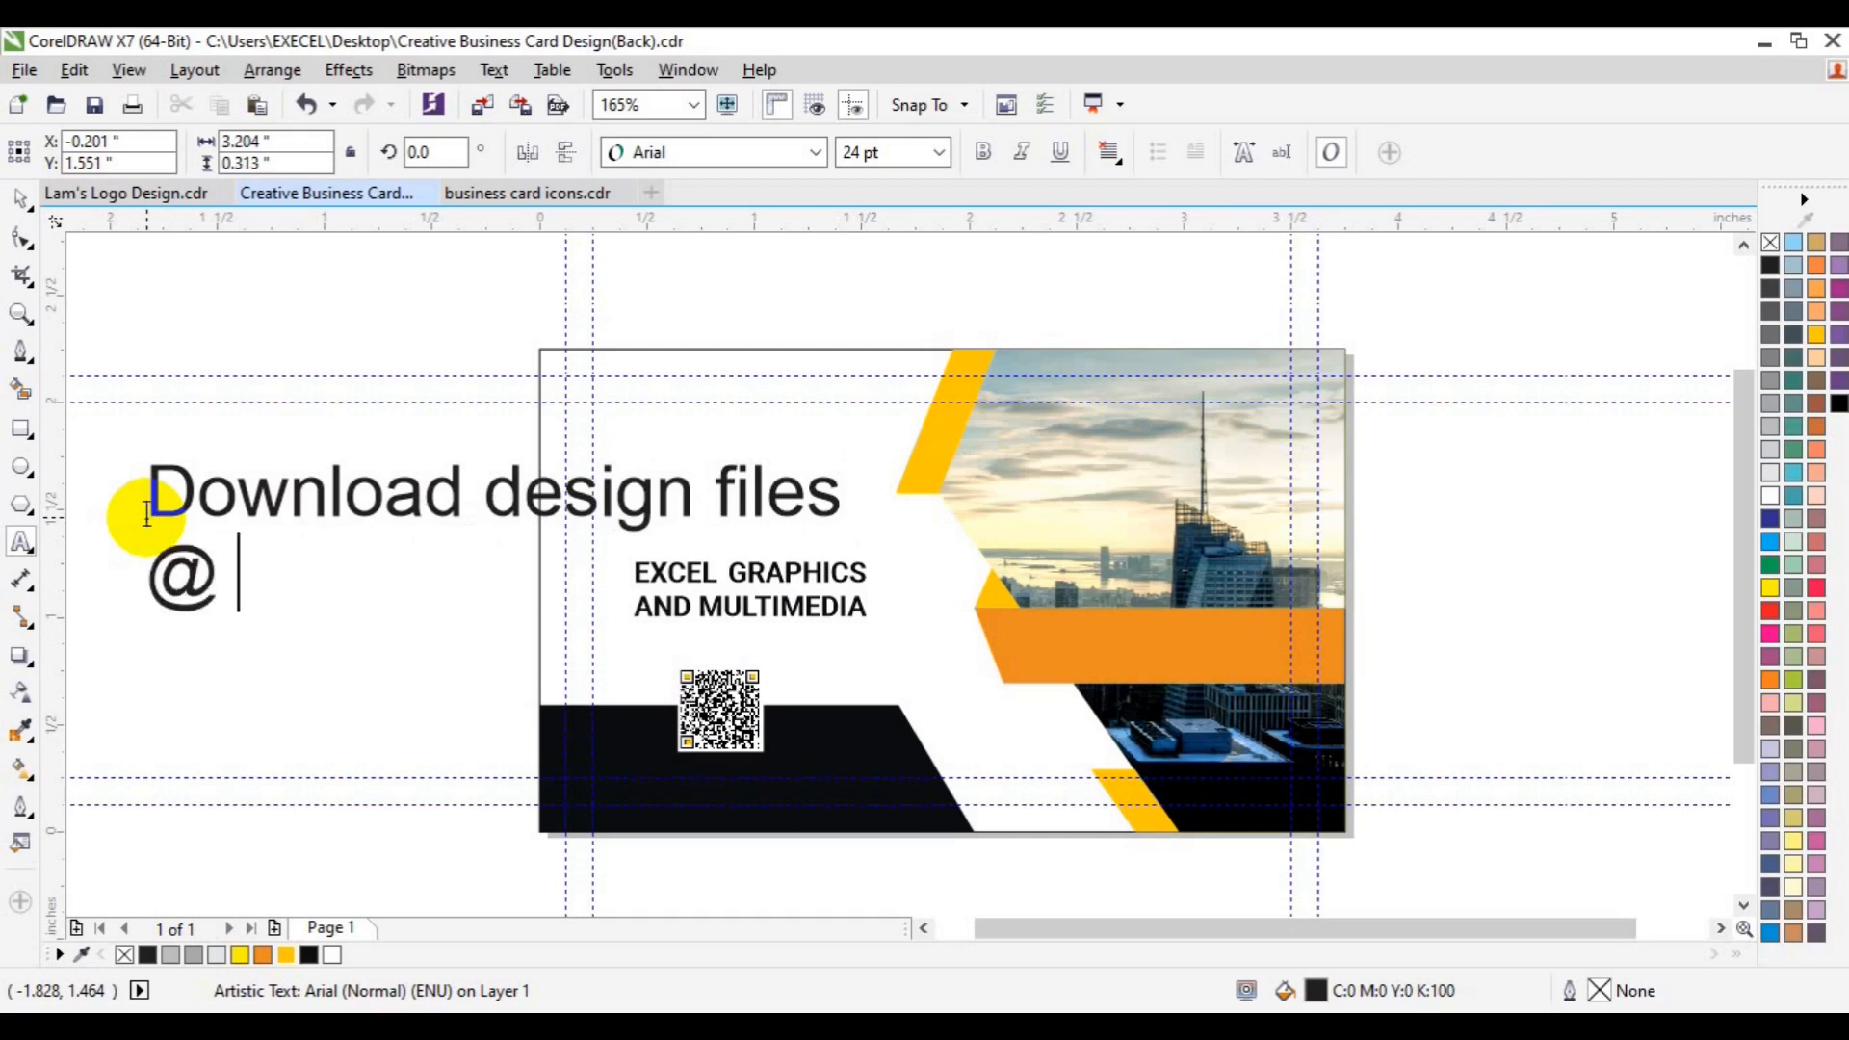
type("www.x")
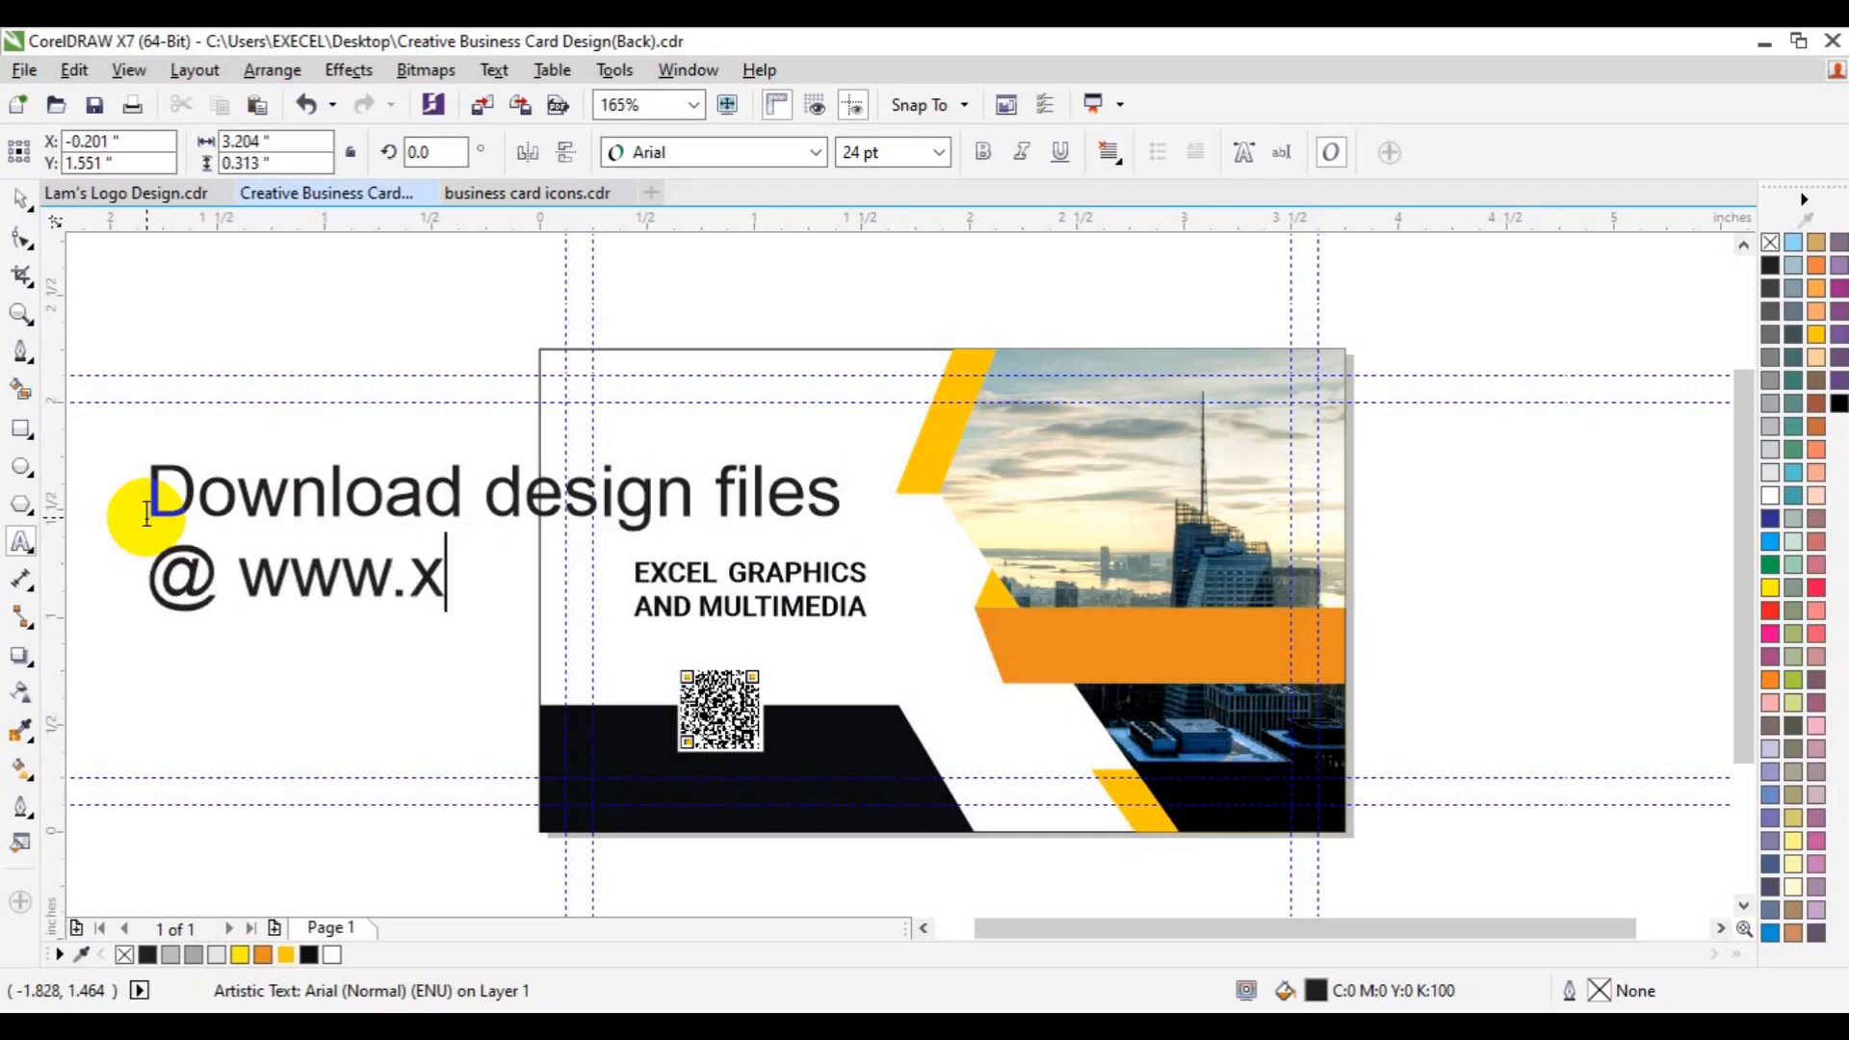
type("lgraphica.com")
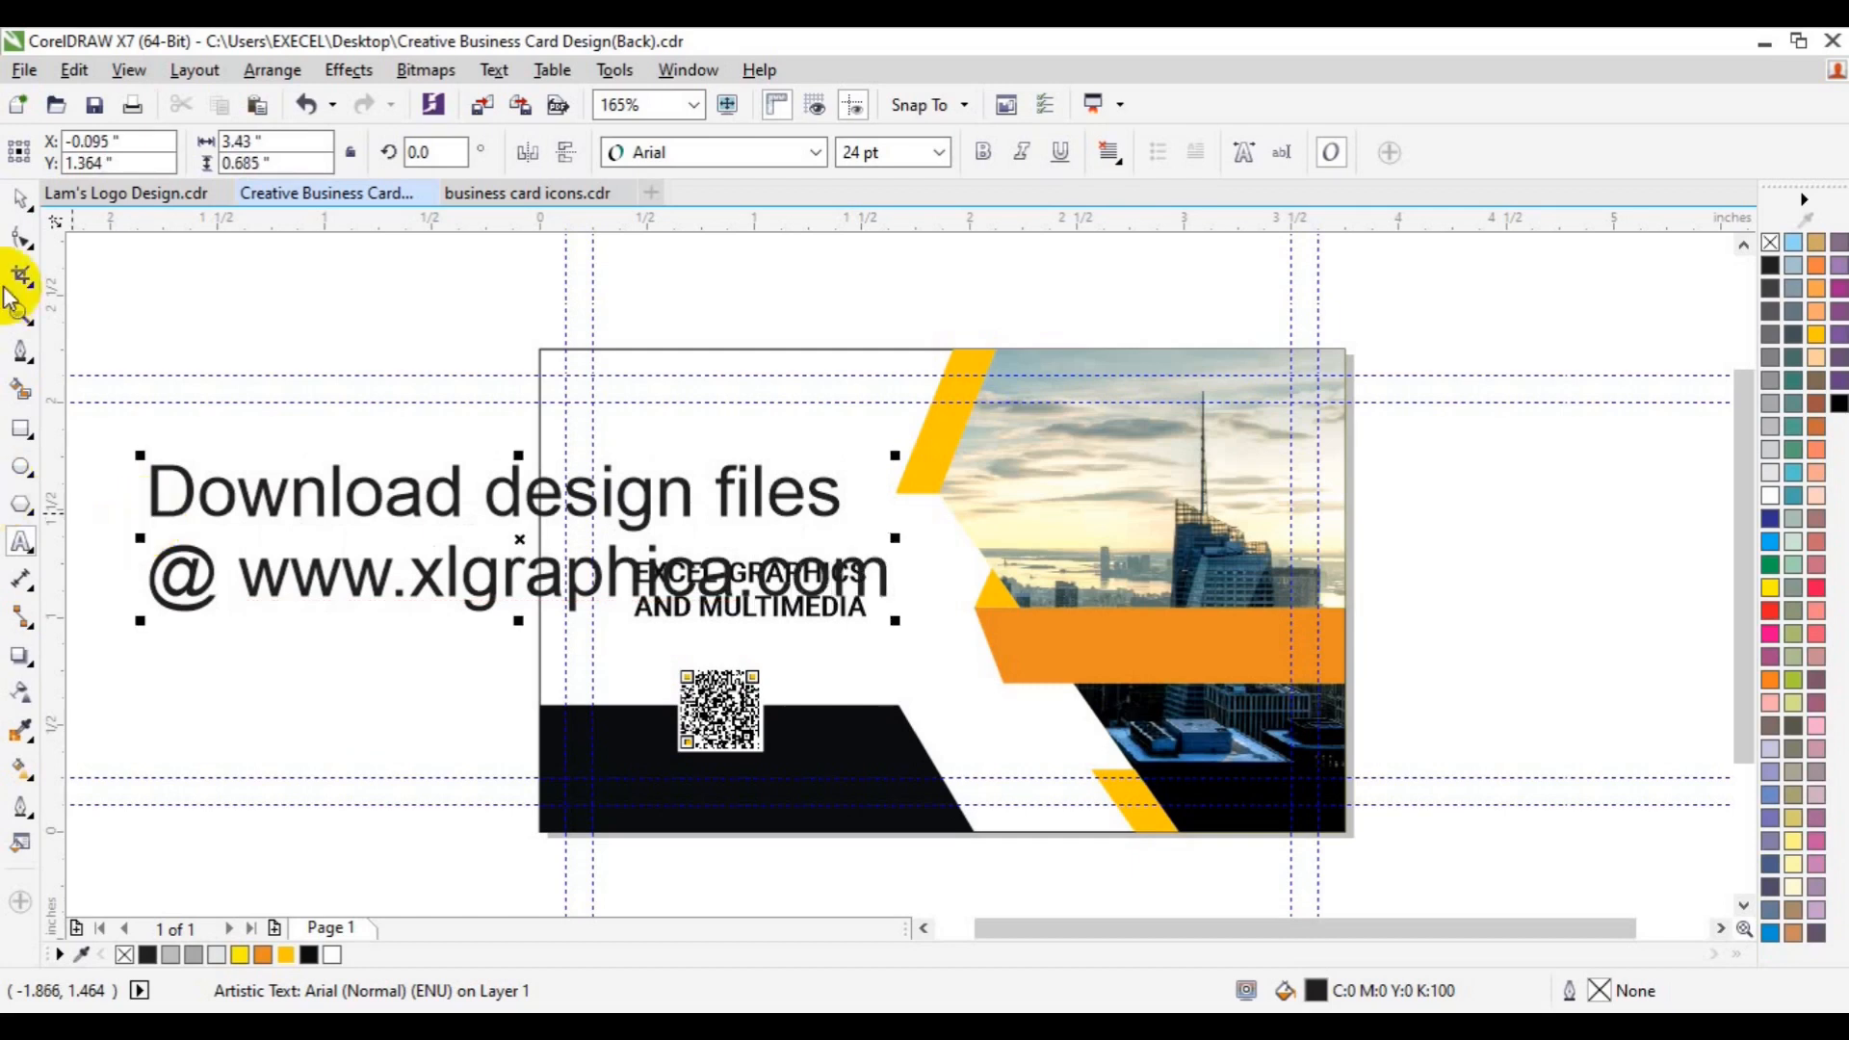
left_click(16, 206)
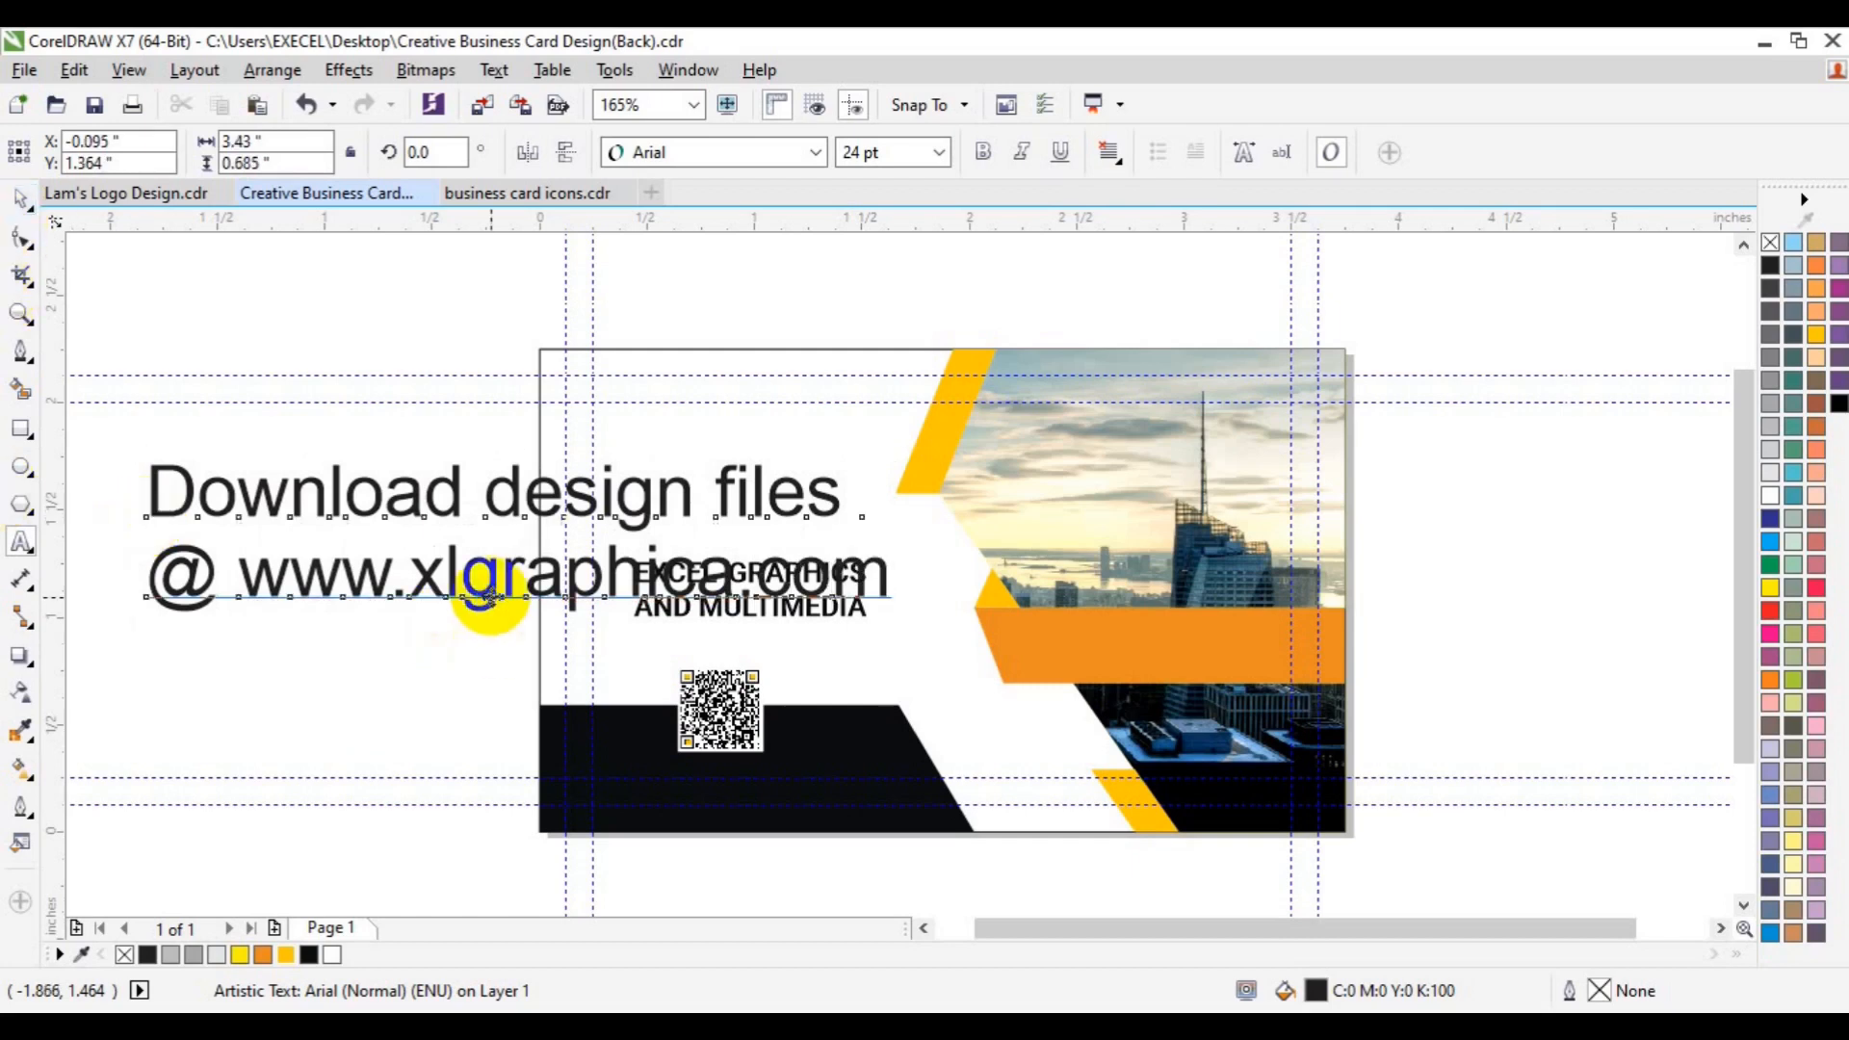
left_click_drag(492, 597, 813, 232)
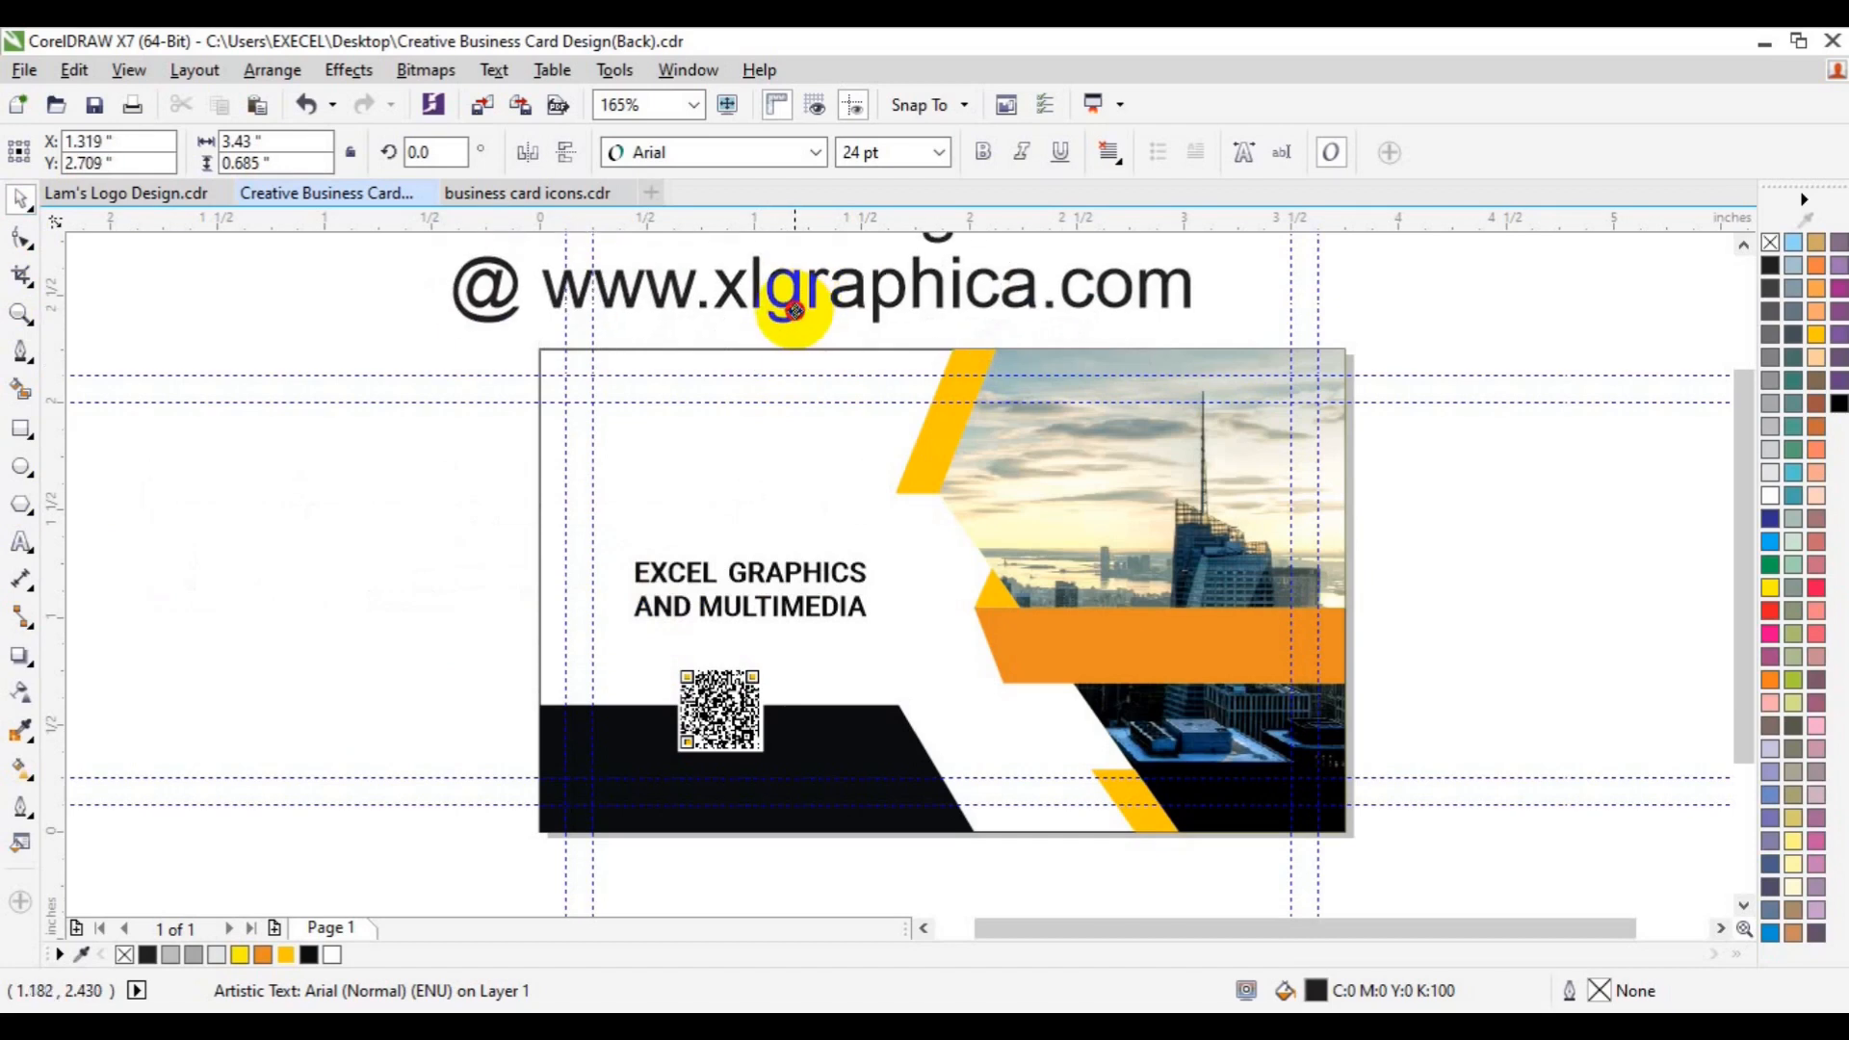